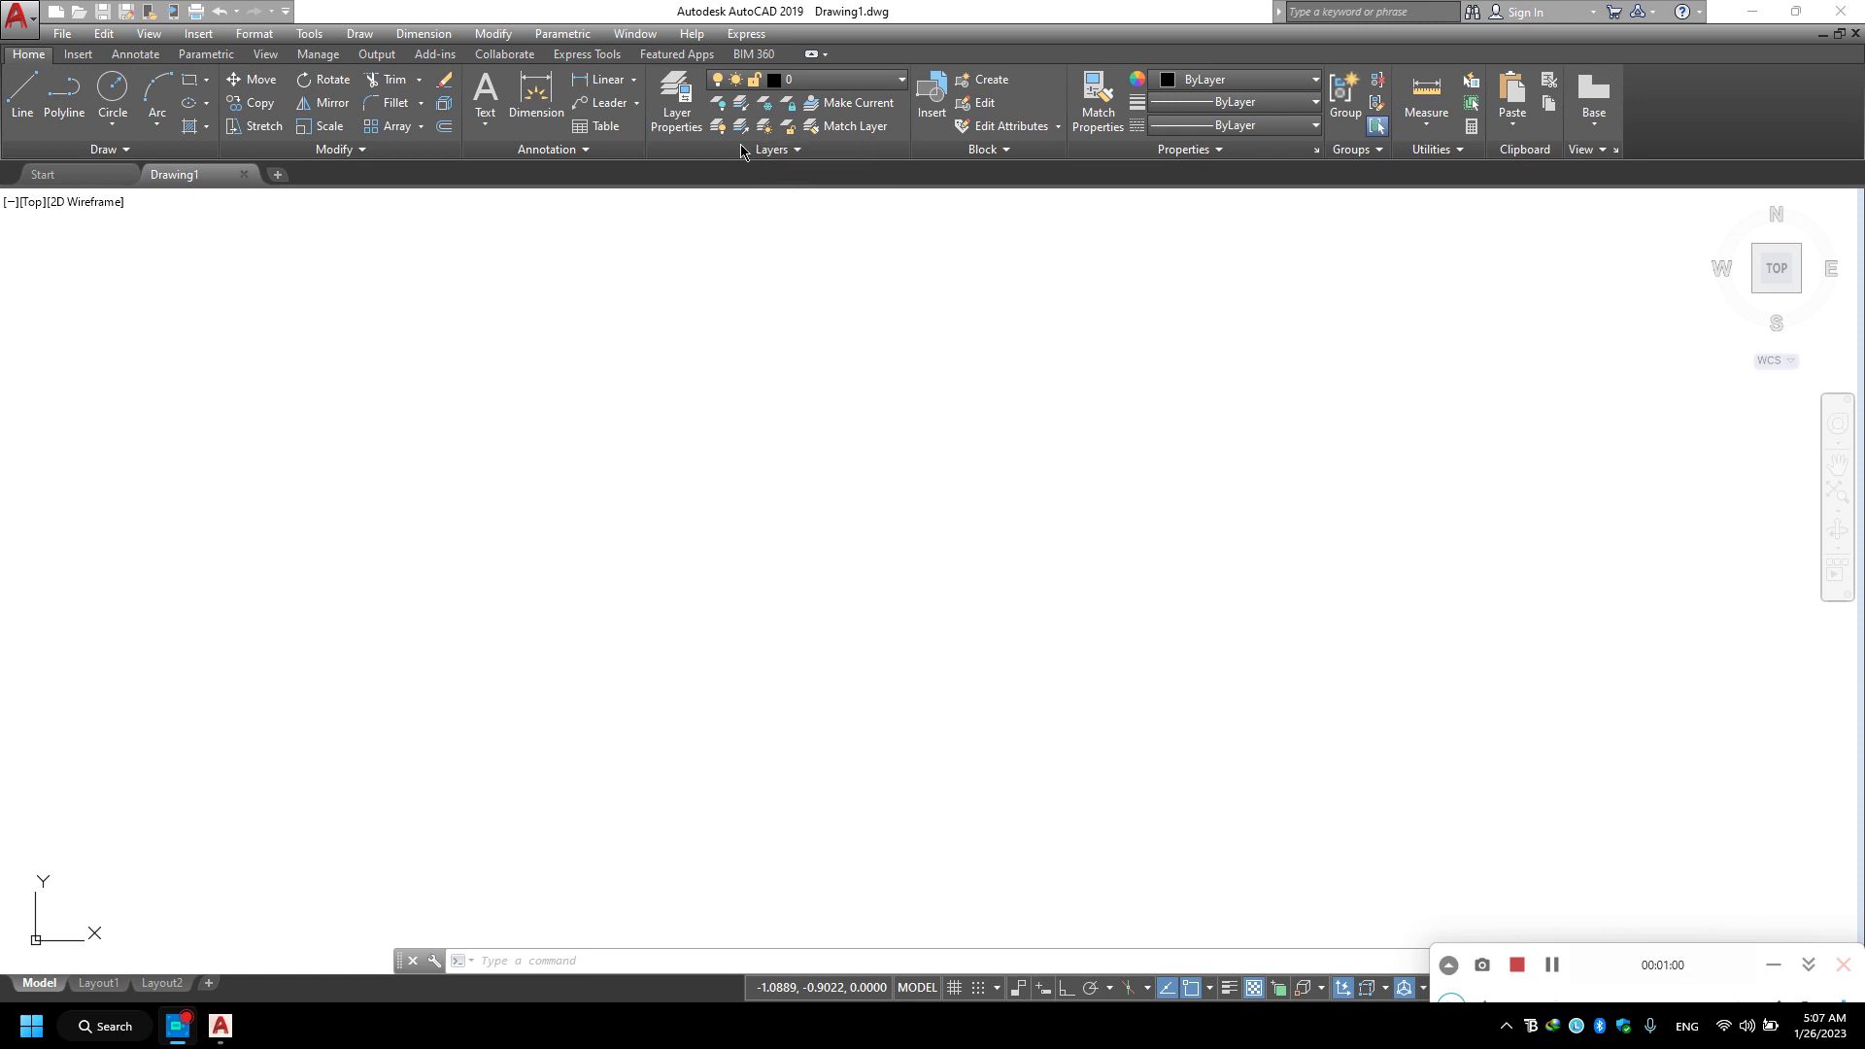
Open the Layer Properties Manager on Drawing1 and widen it to show all of layer 0's columns.
left_click(679, 119)
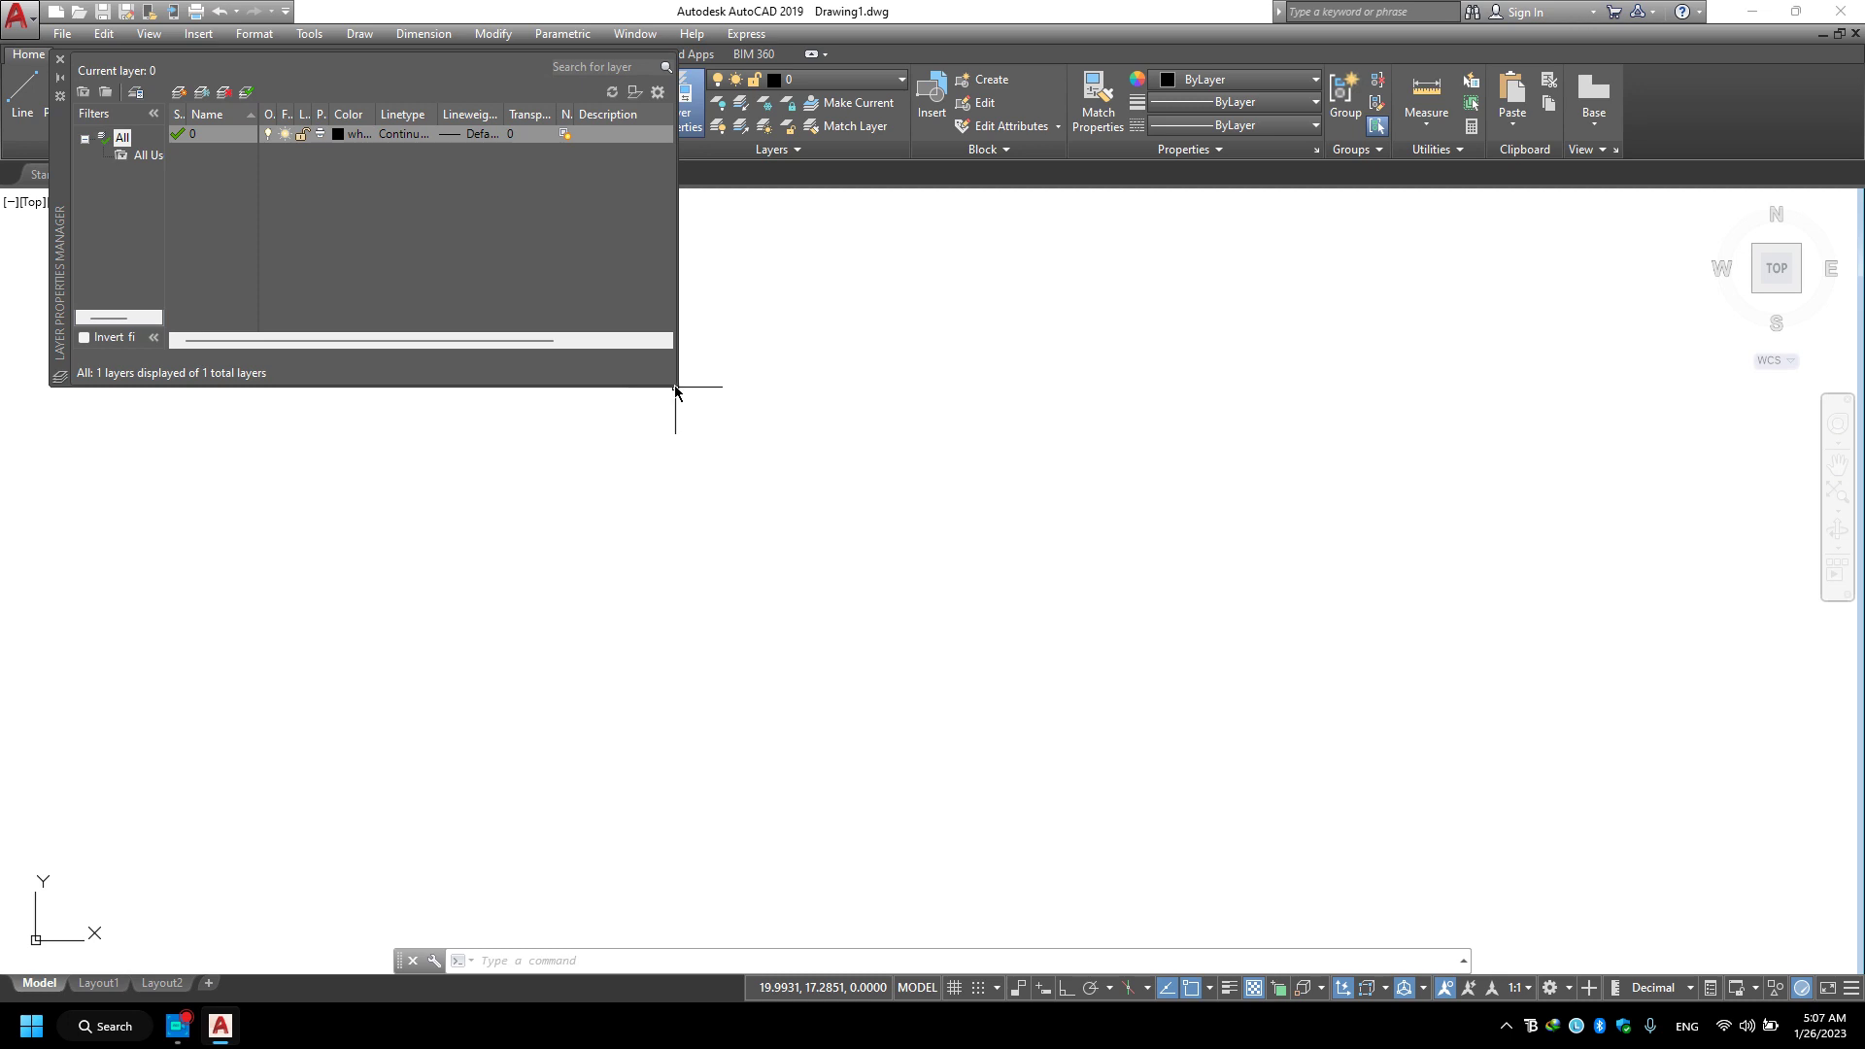
left_click_drag(679, 382, 1697, 536)
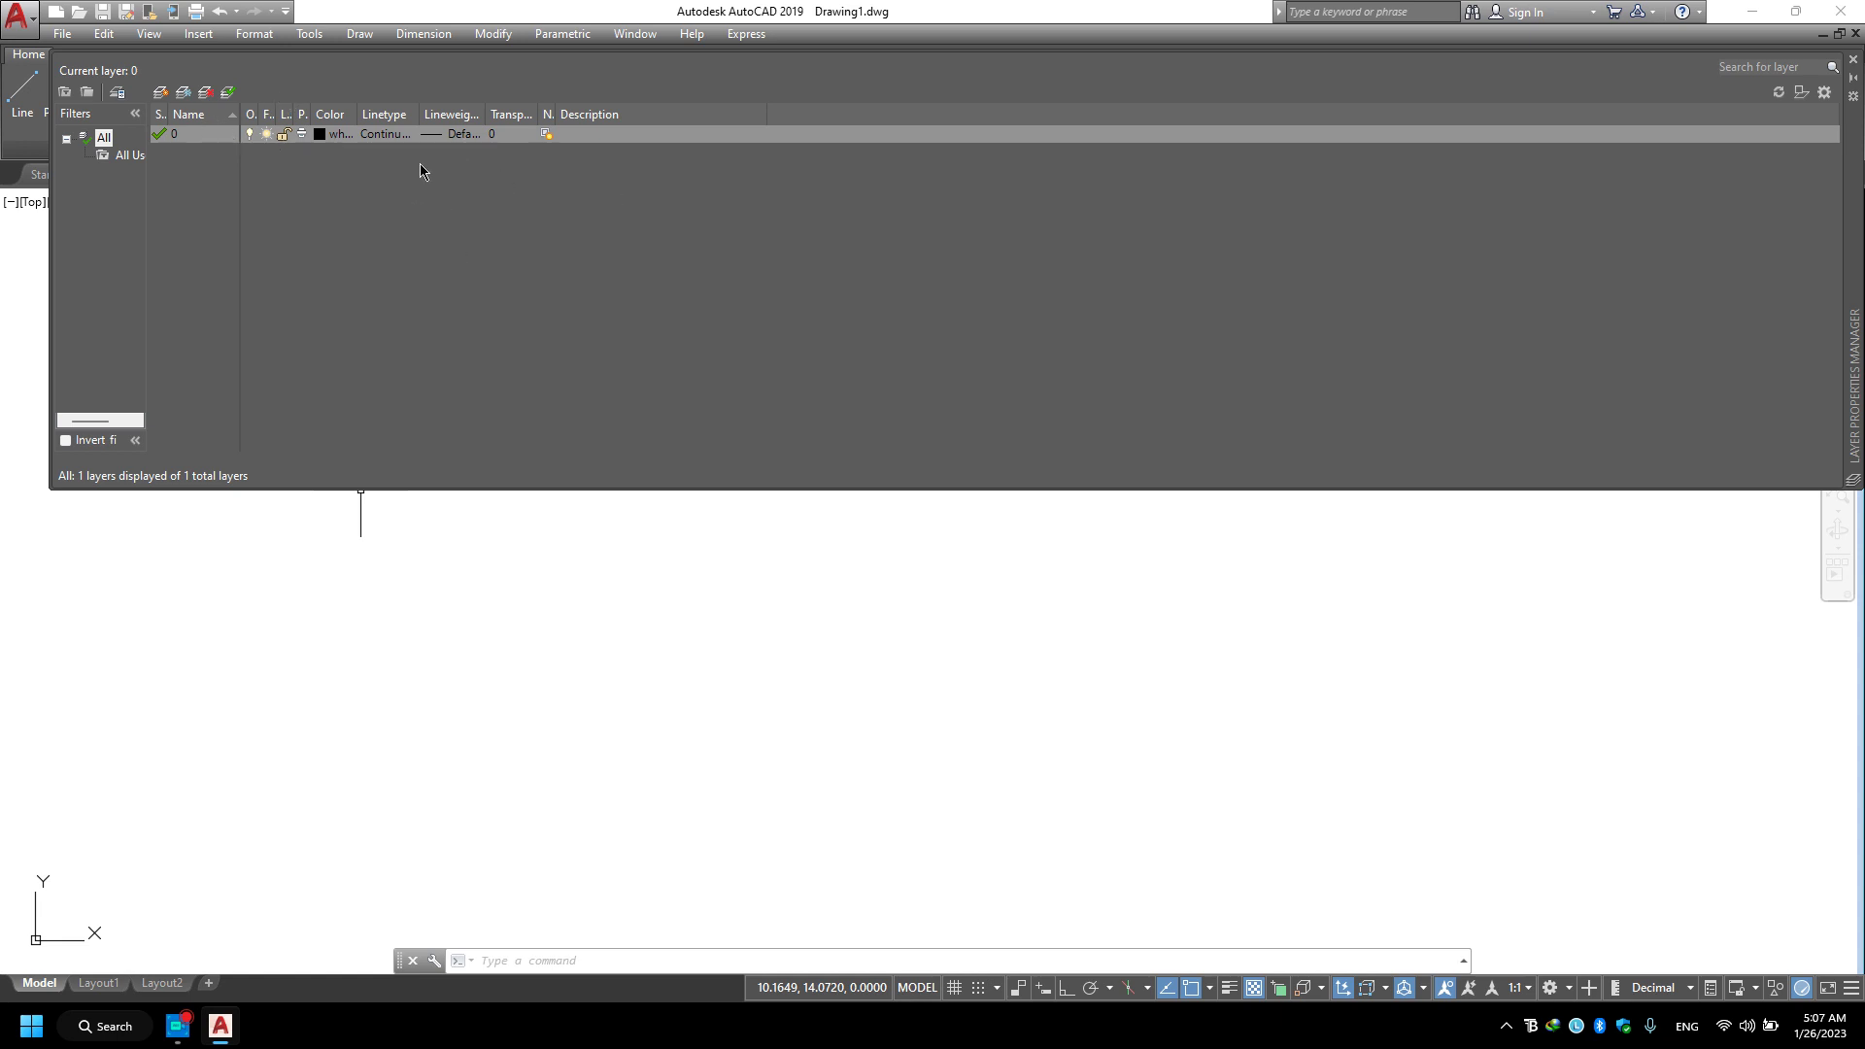
Open معماري متكرر.dwg from UNIT ONE DESGIN OF VILLA > معماري المتكرر in File Explorer.
left_click(1751, 10)
double_click(331, 136)
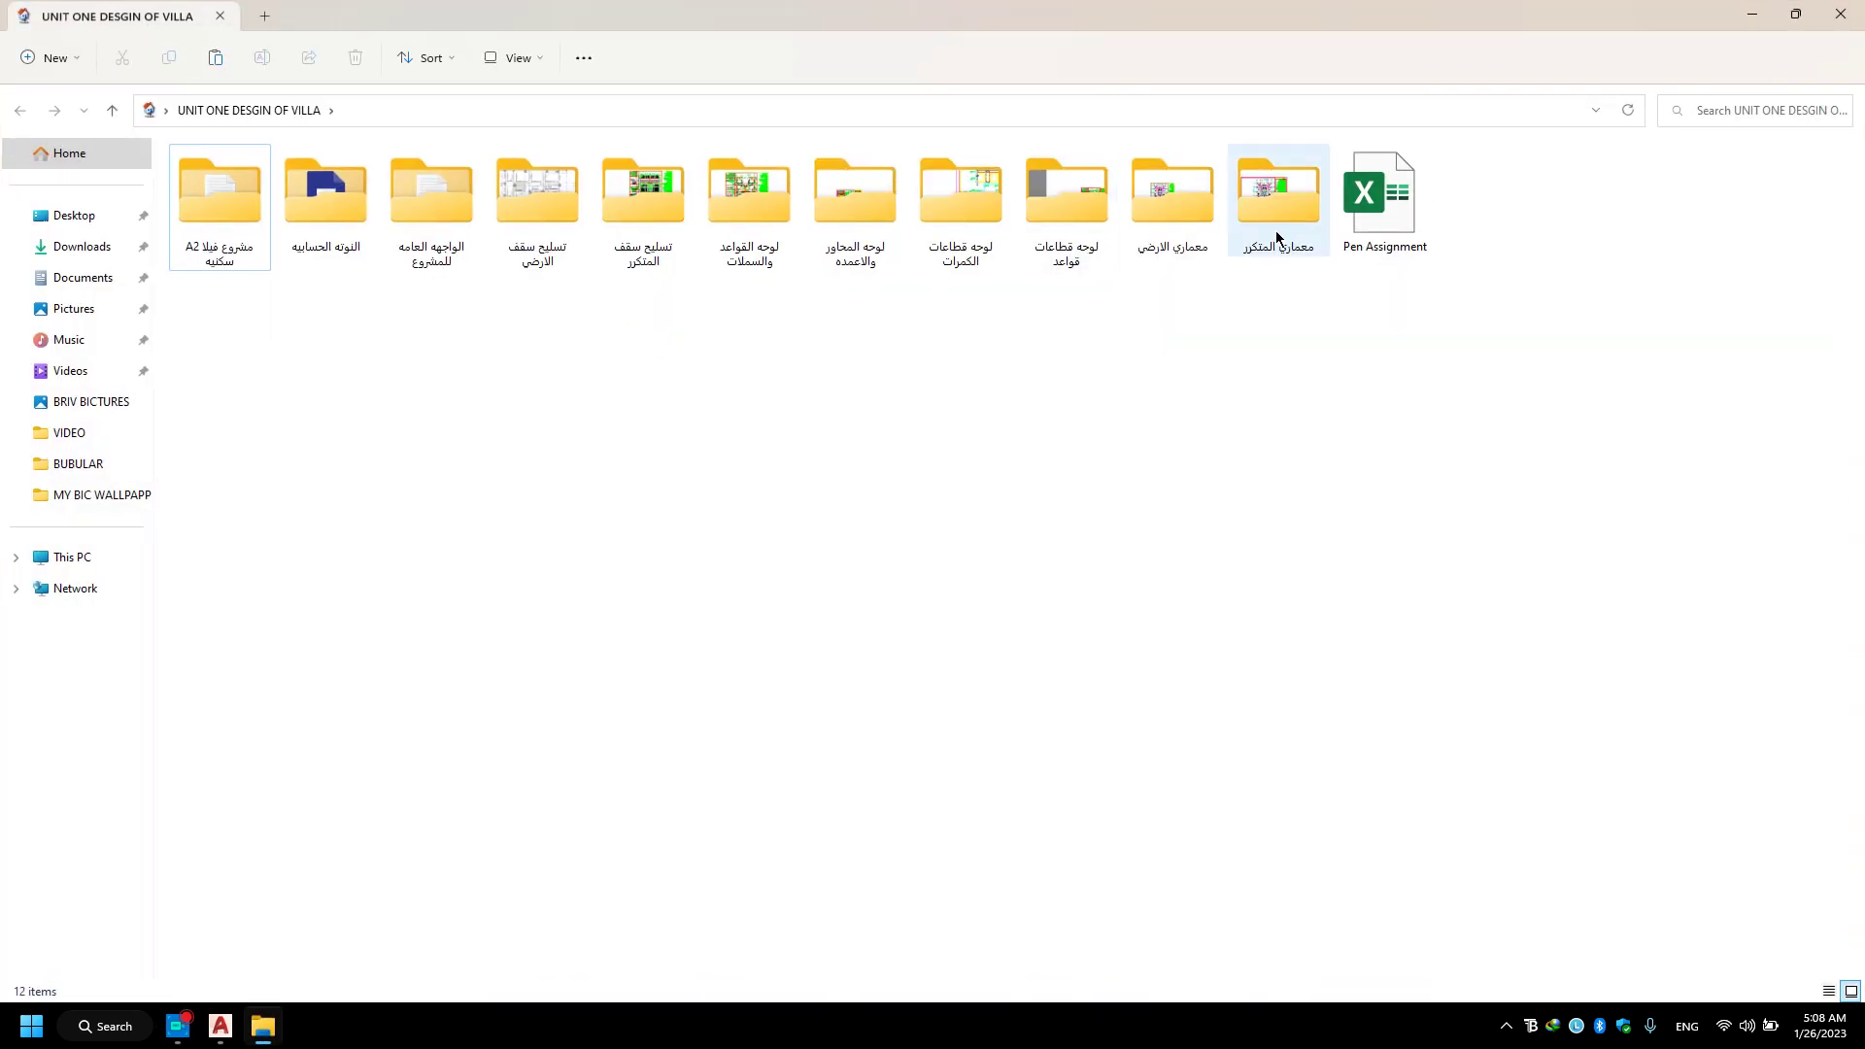
double_click(1278, 217)
double_click(220, 183)
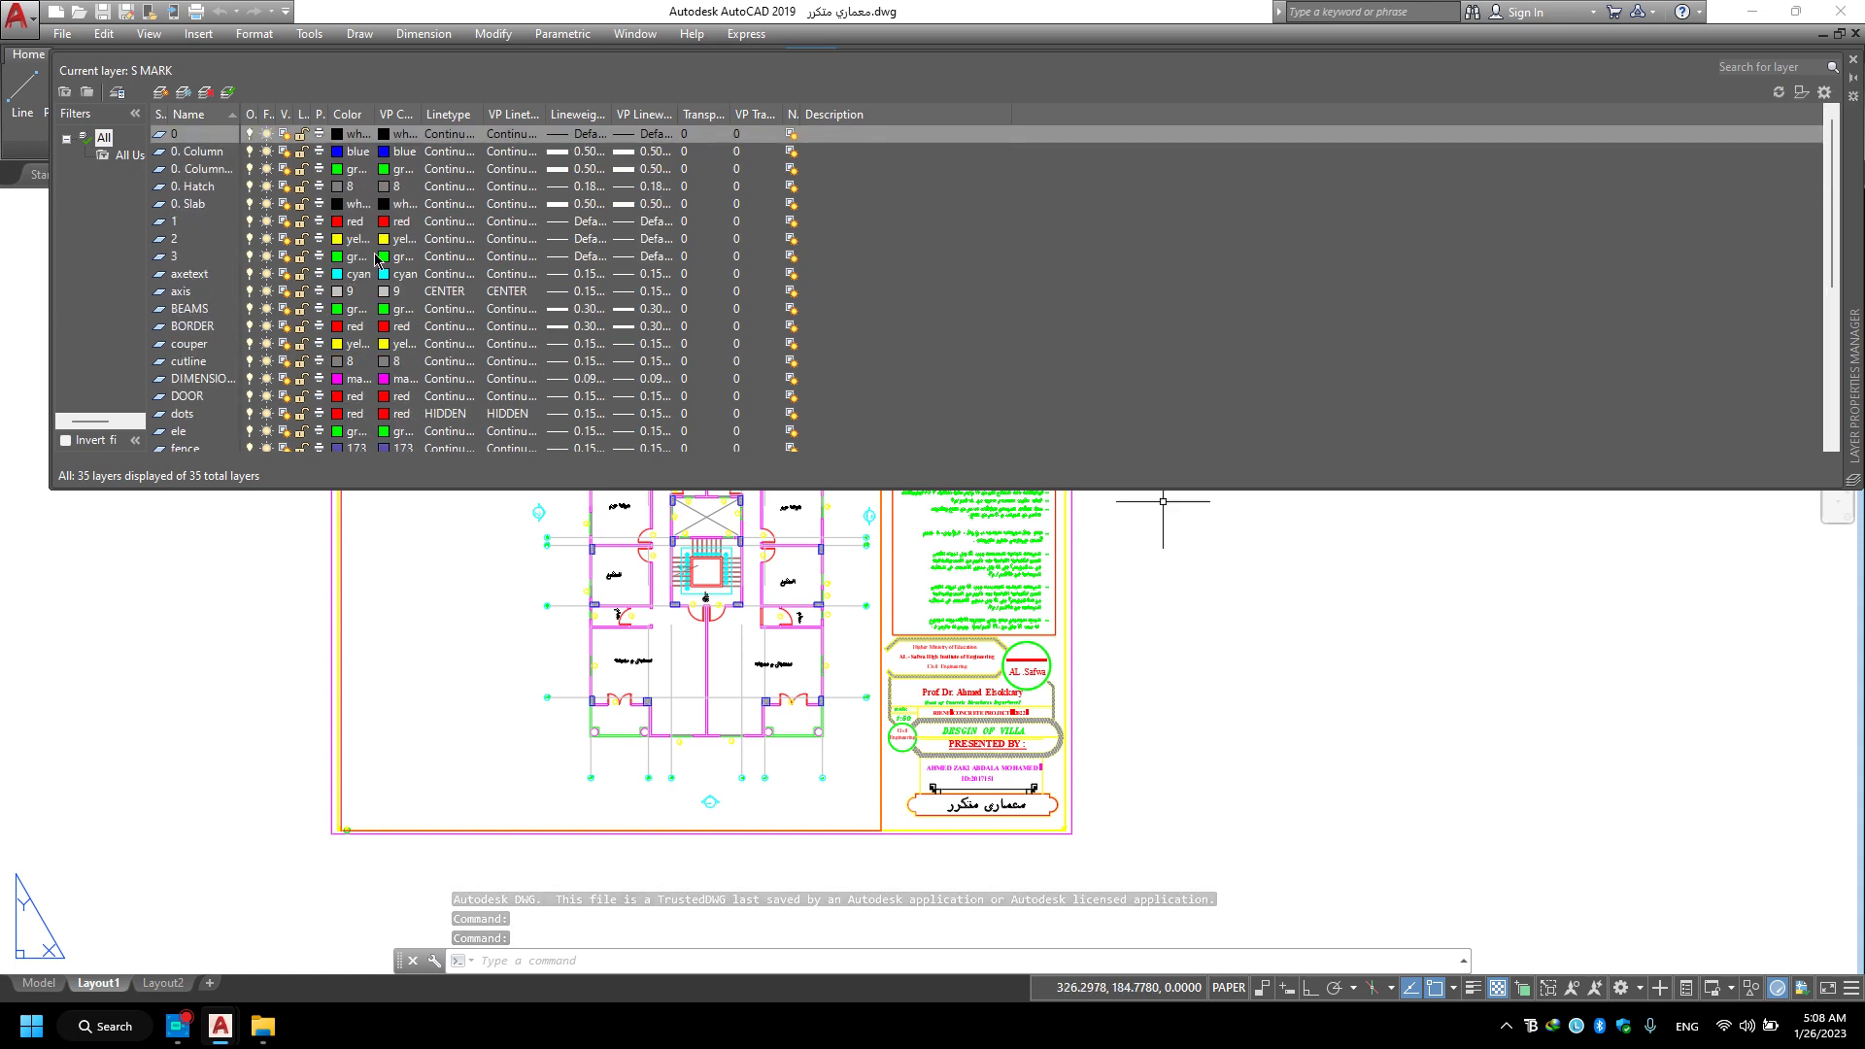
Scroll through the 35 layers, close the layer manager and switch to model space.
scroll(264, 194, "down", 2)
scroll(270, 242, "down", 2)
scroll(272, 258, "down", 2)
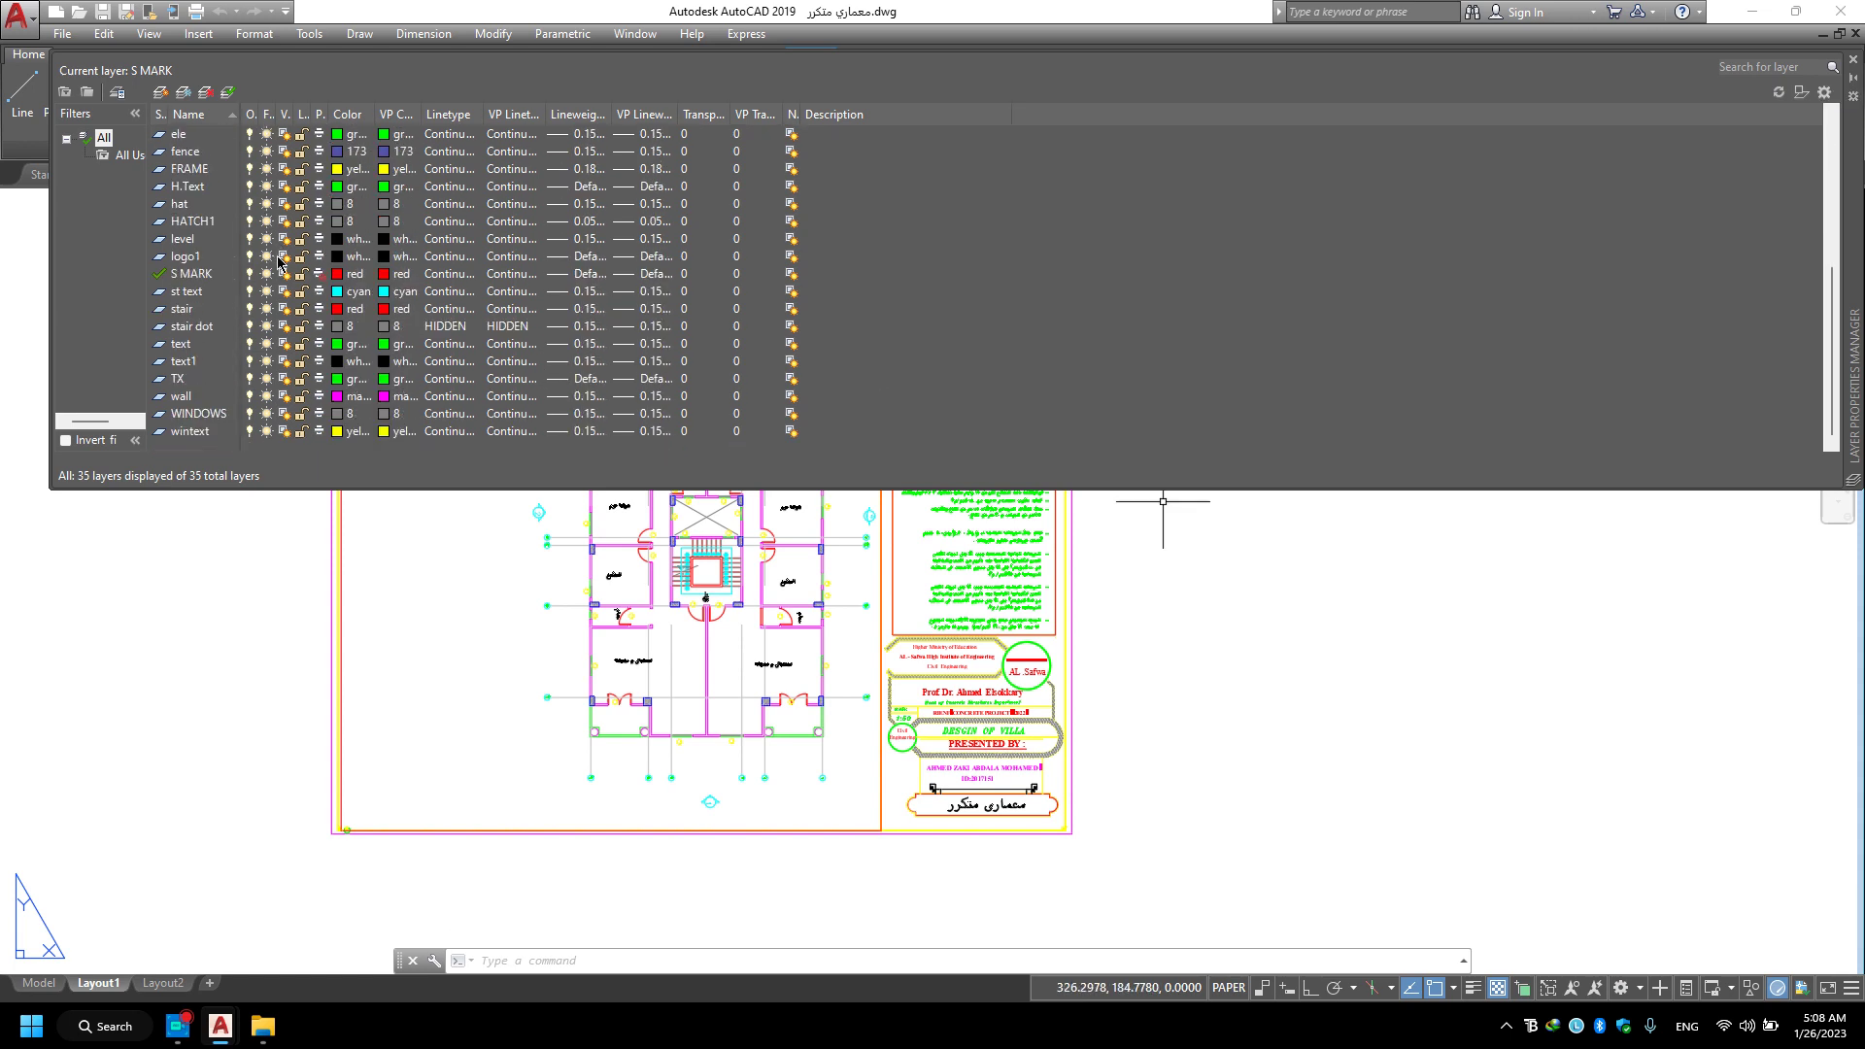
left_click(1853, 60)
scroll(759, 615, "up", 2)
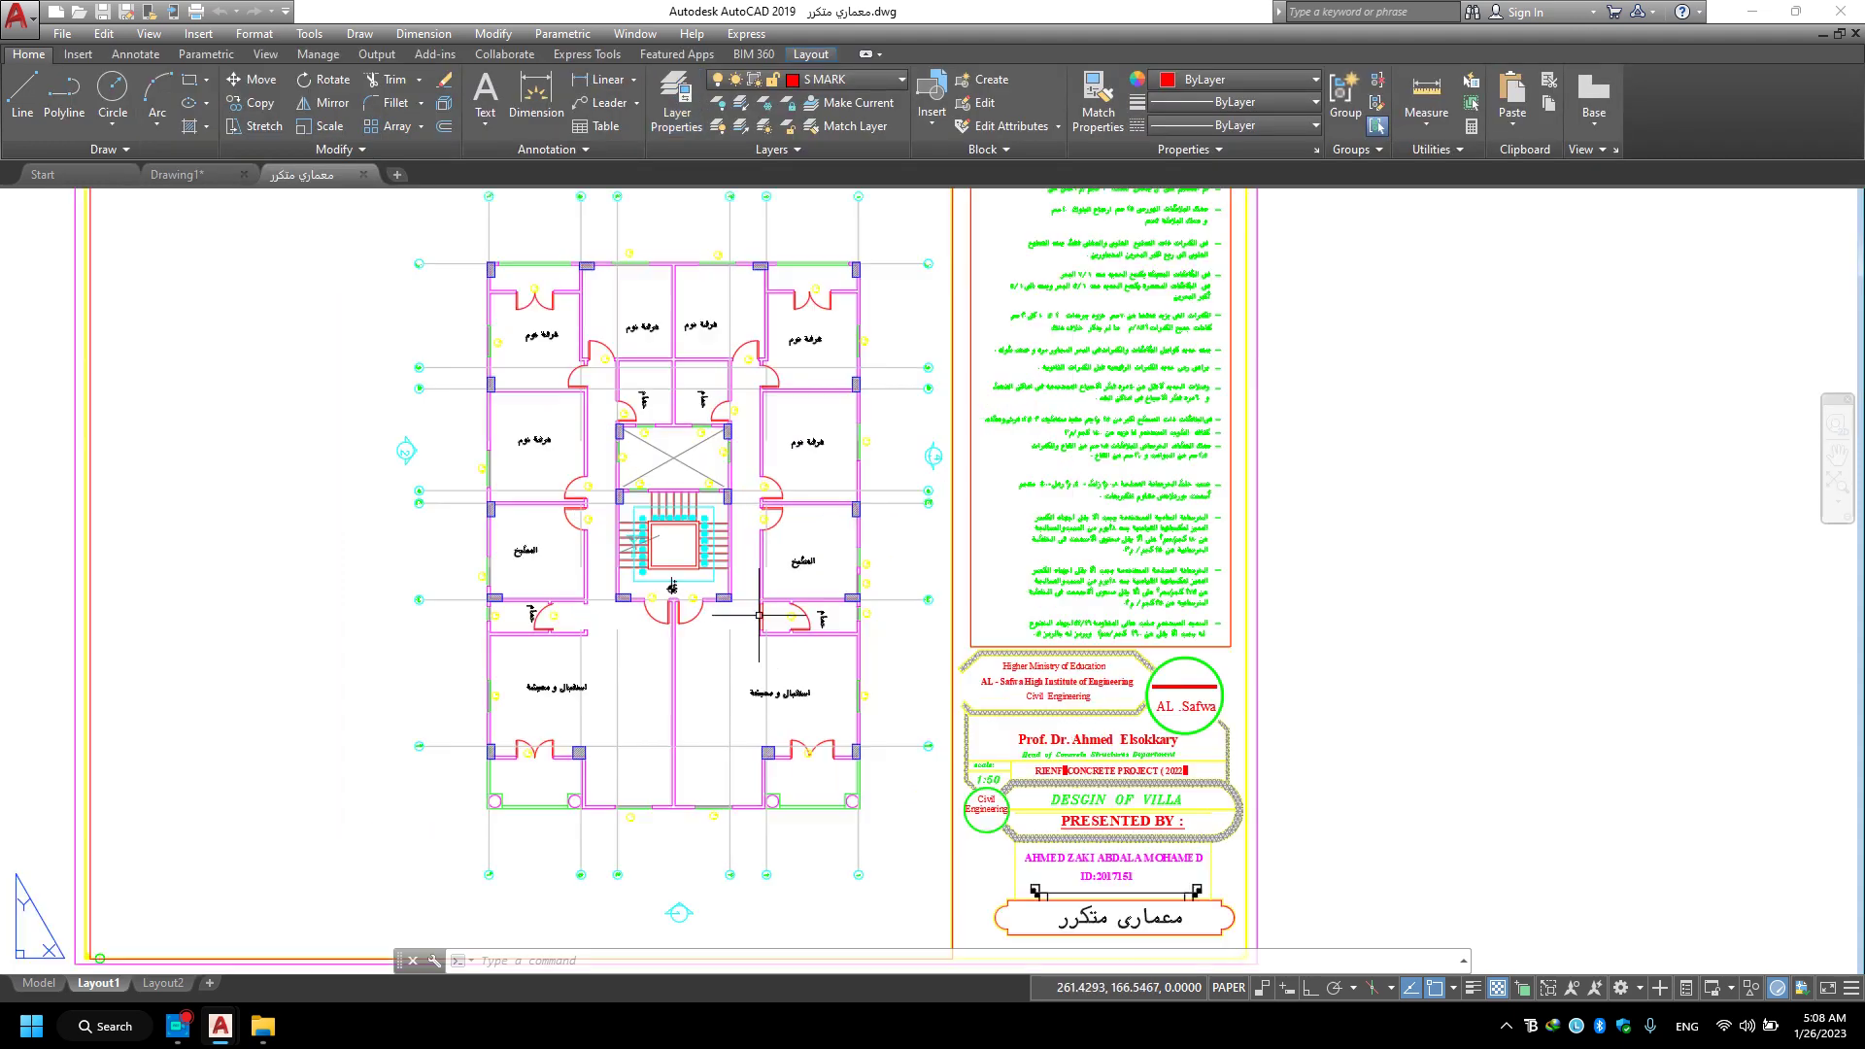
scroll(758, 614, "up", 2)
left_click(39, 982)
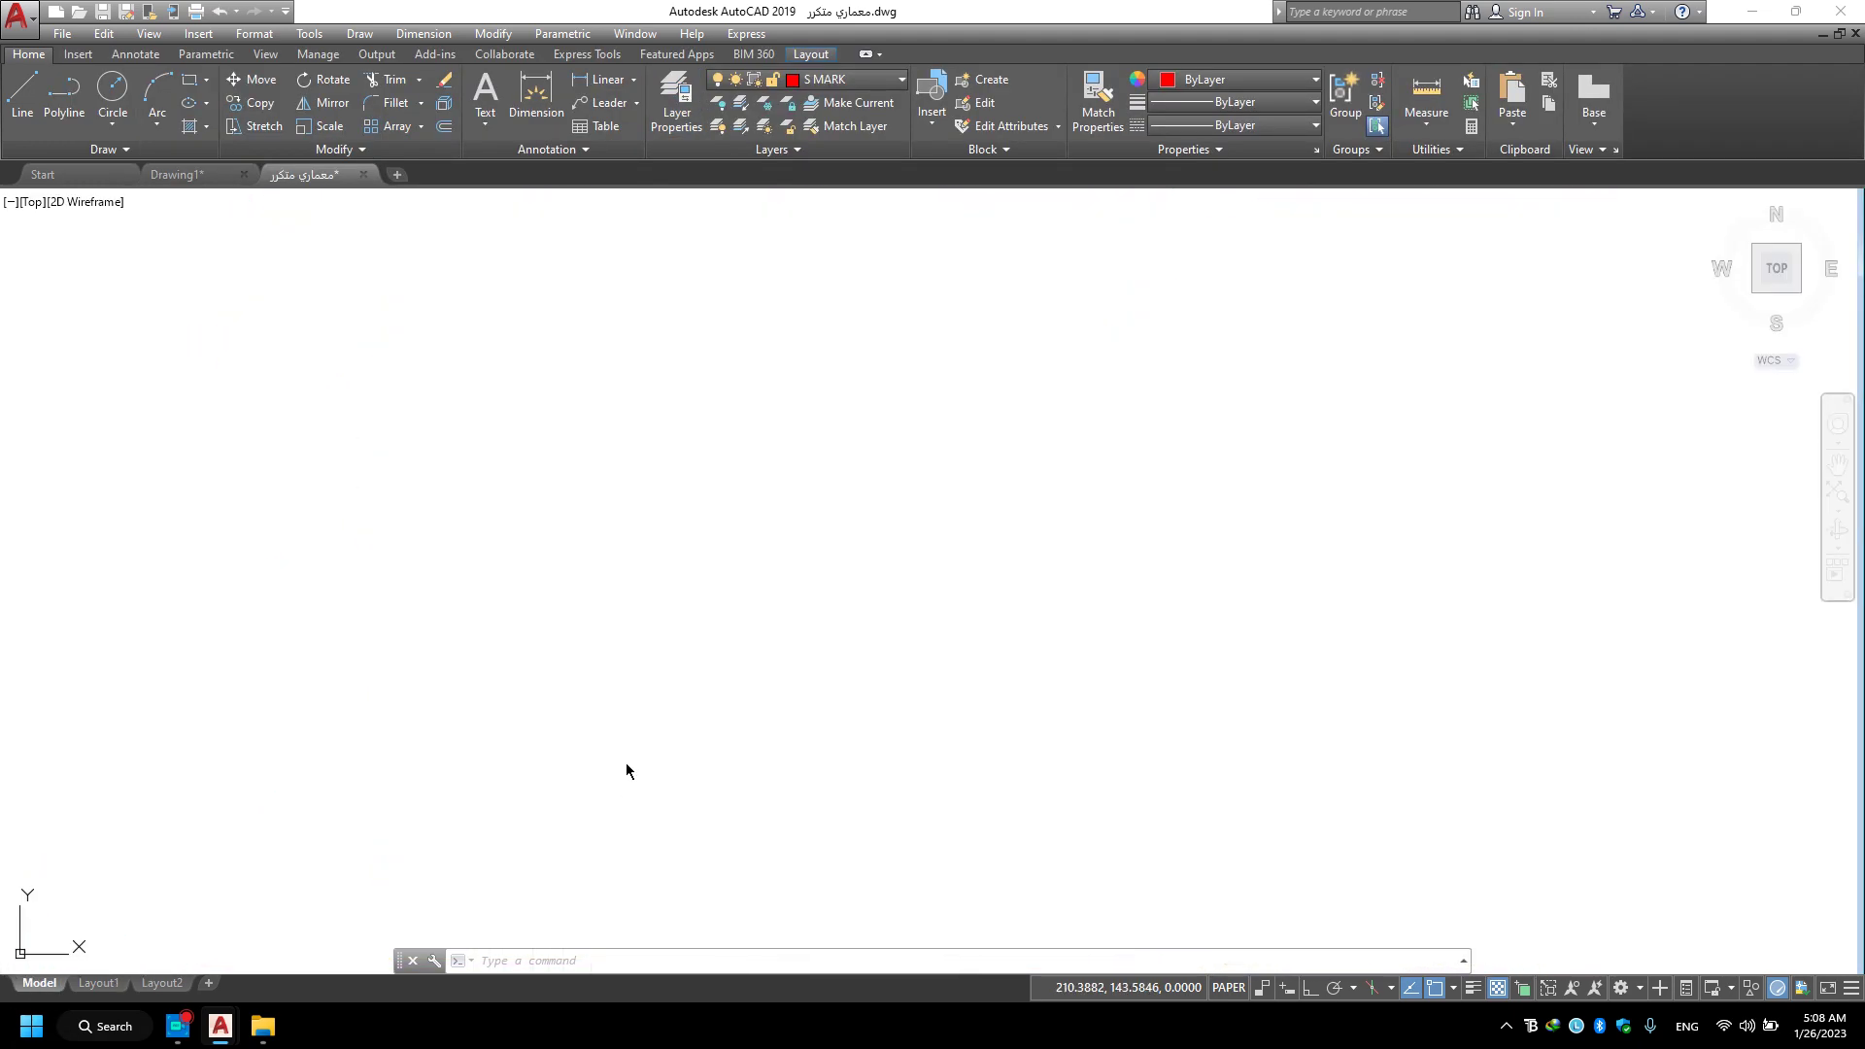
Zoom into the floor plan's bedroom row with its grid bubbles.
scroll(728, 583, "up", 1)
scroll(635, 485, "up", 2)
scroll(907, 667, "up", 2)
scroll(987, 716, "up", 1)
scroll(991, 429, "up", 1)
scroll(990, 429, "up", 2)
scroll(979, 567, "up", 3)
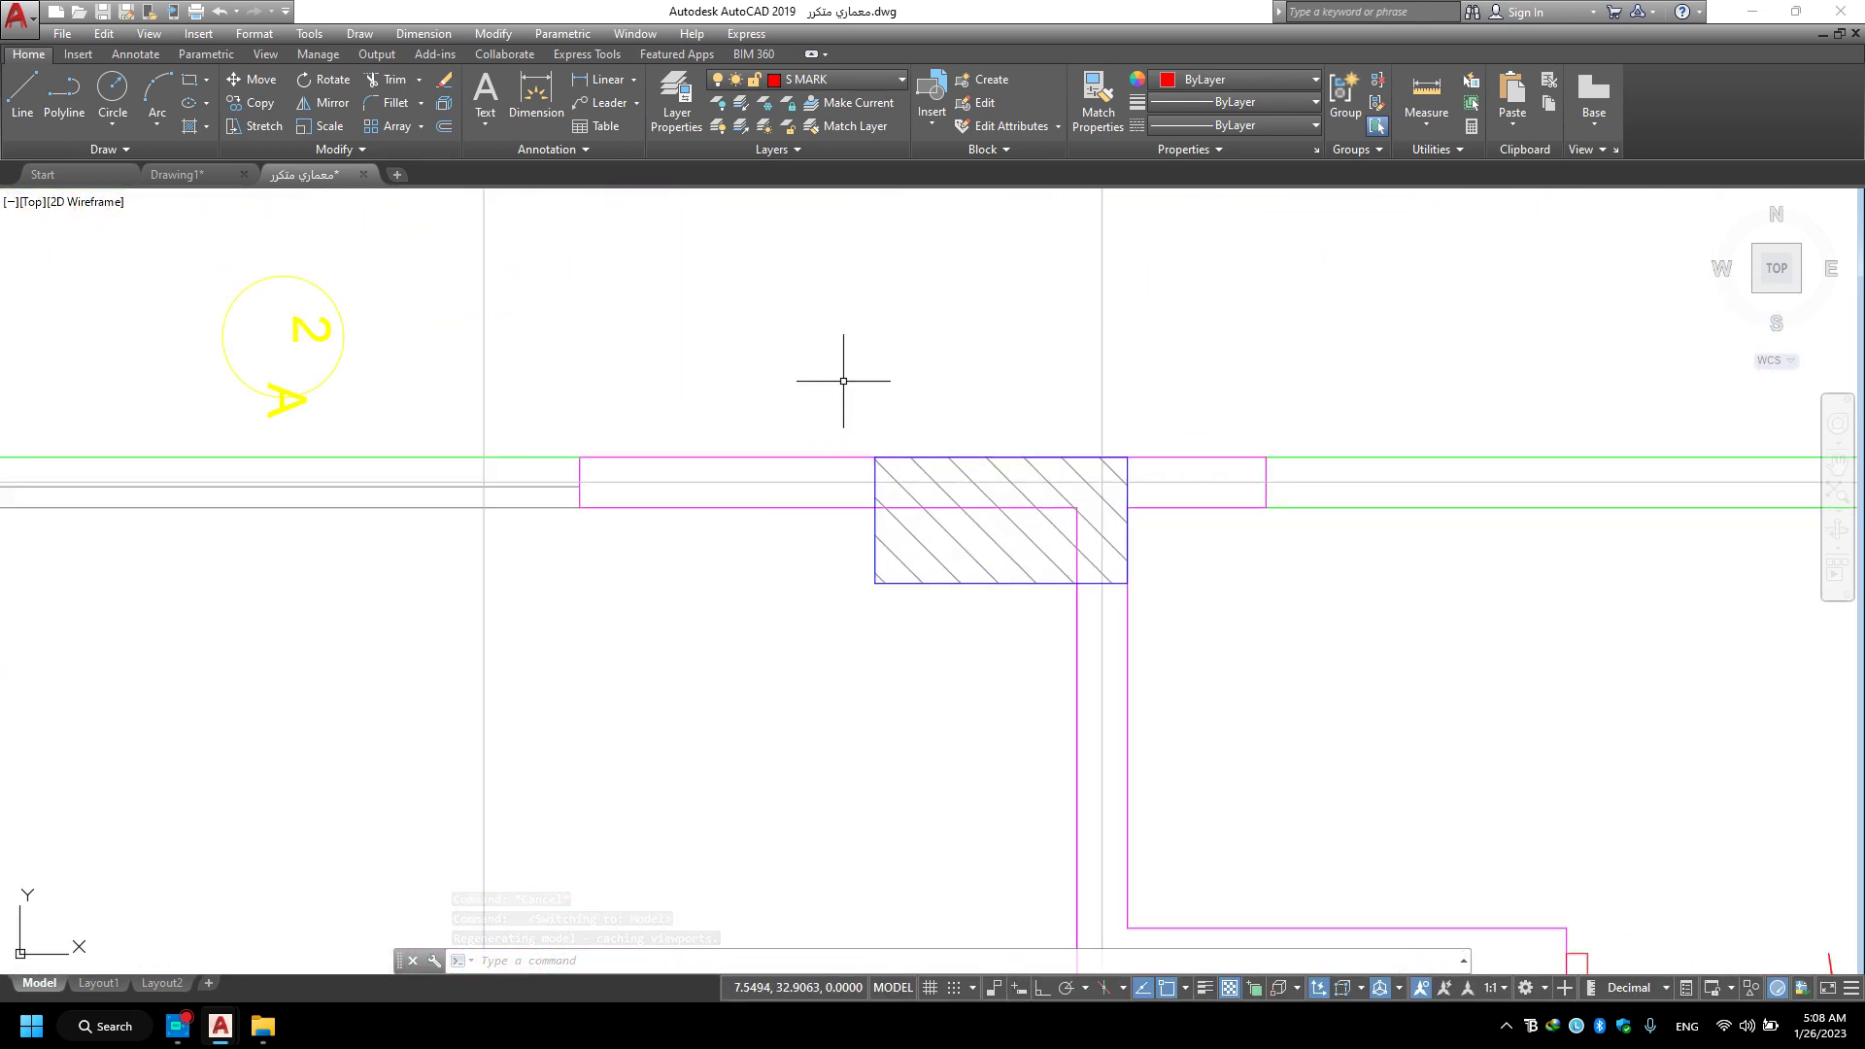
middle_click_drag(624, 571, 1508, 477)
scroll(1315, 537, "down", 3)
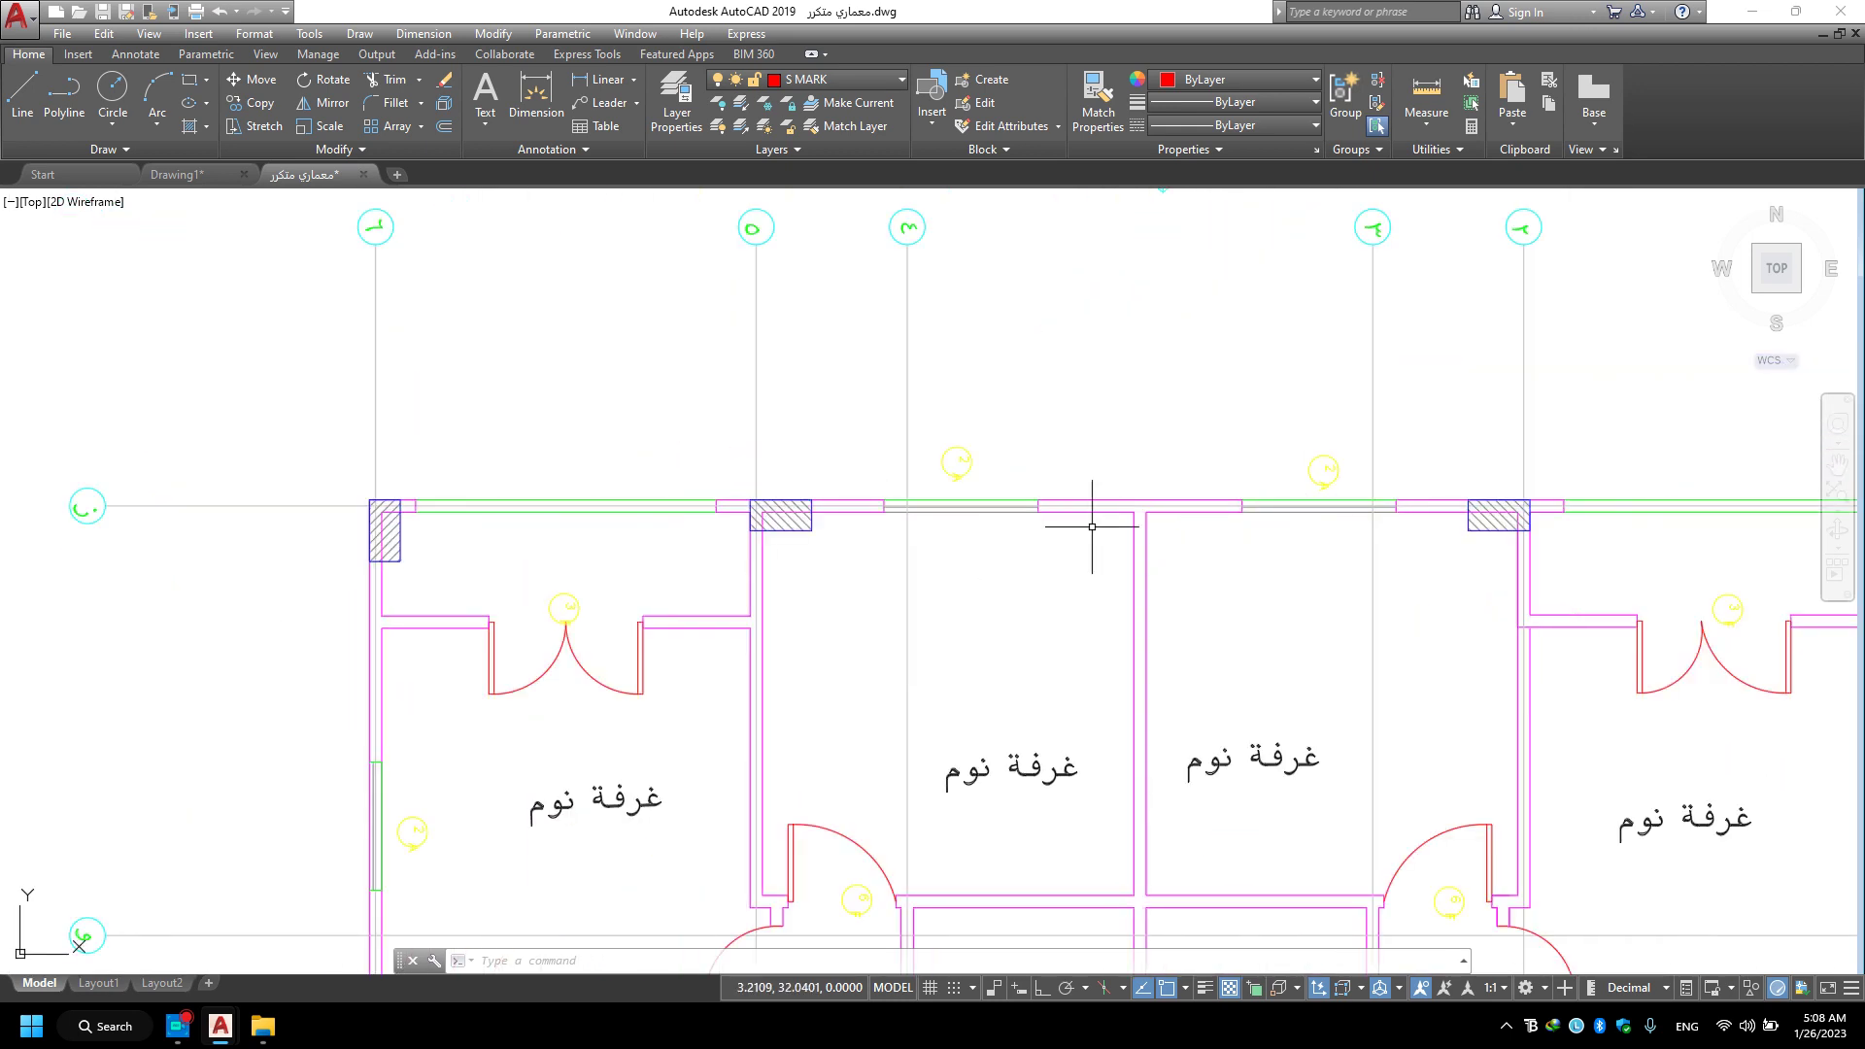
scroll(1092, 527, "up", 5)
scroll(1239, 534, "down", 2)
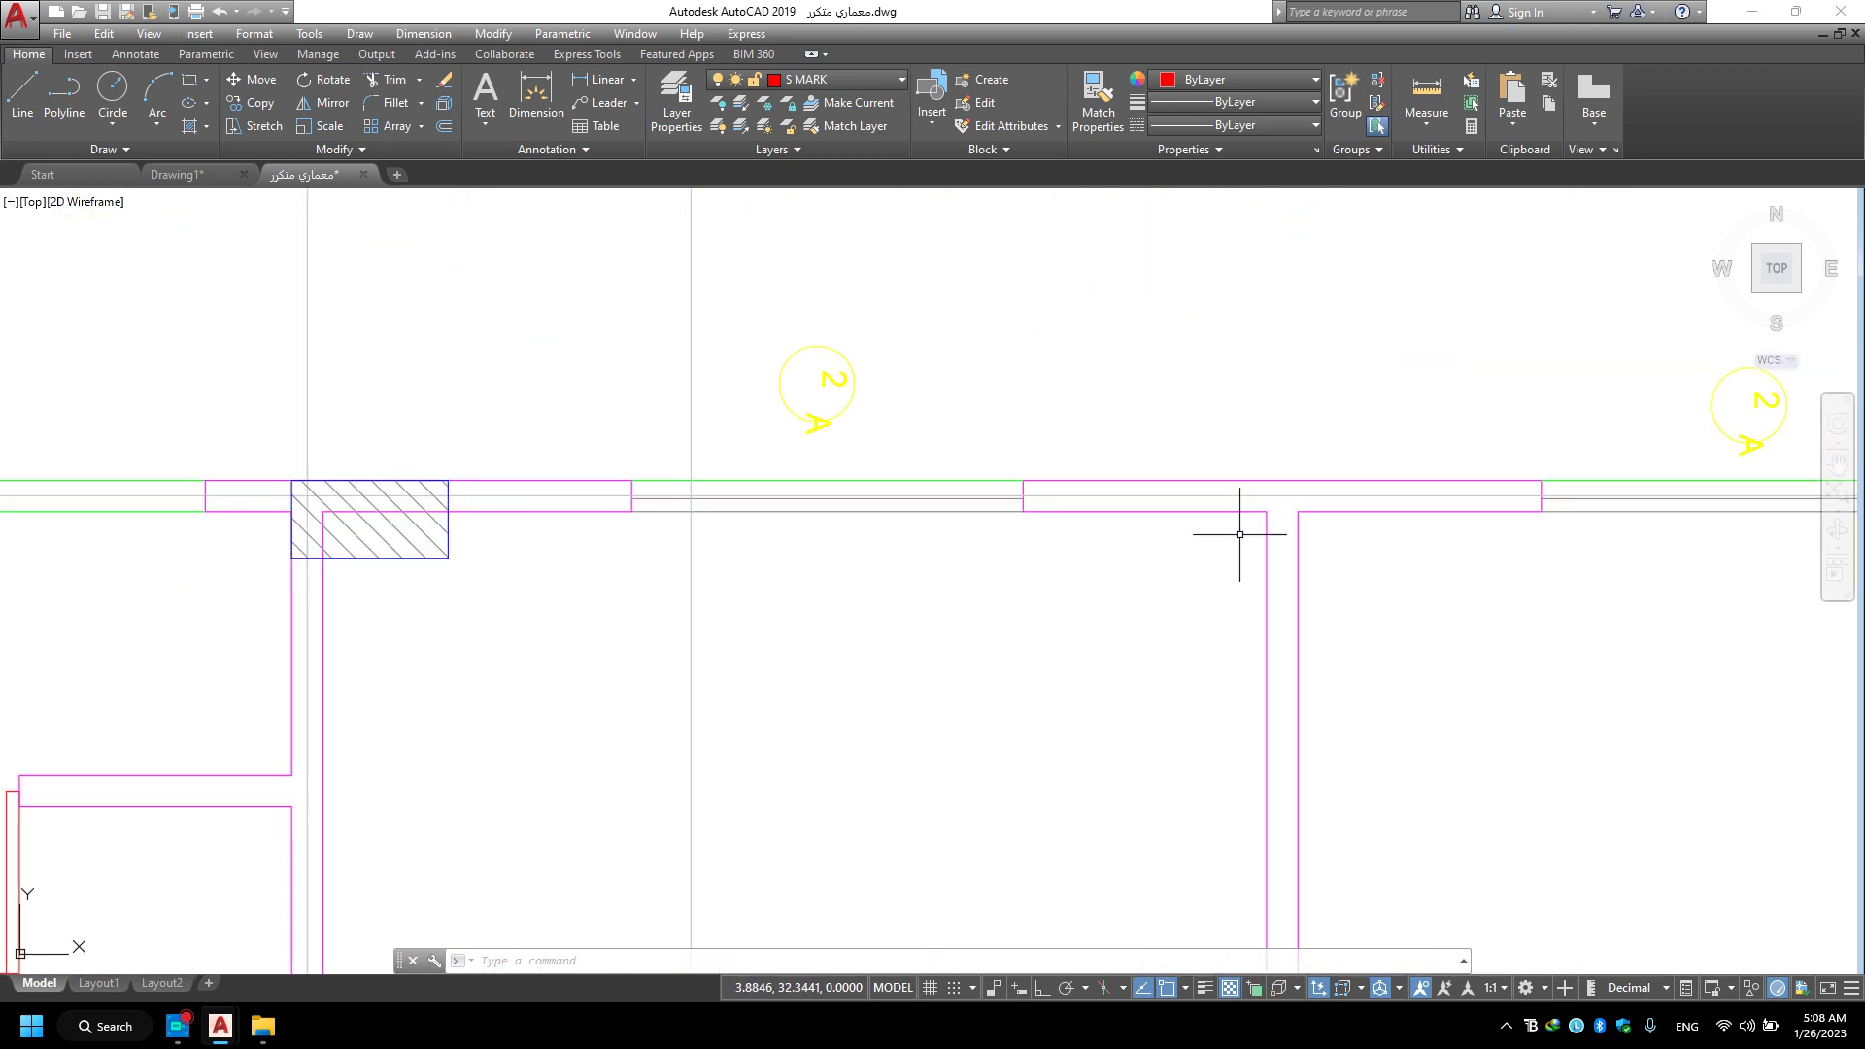
scroll(1239, 534, "down", 2)
scroll(1159, 337, "down", 2)
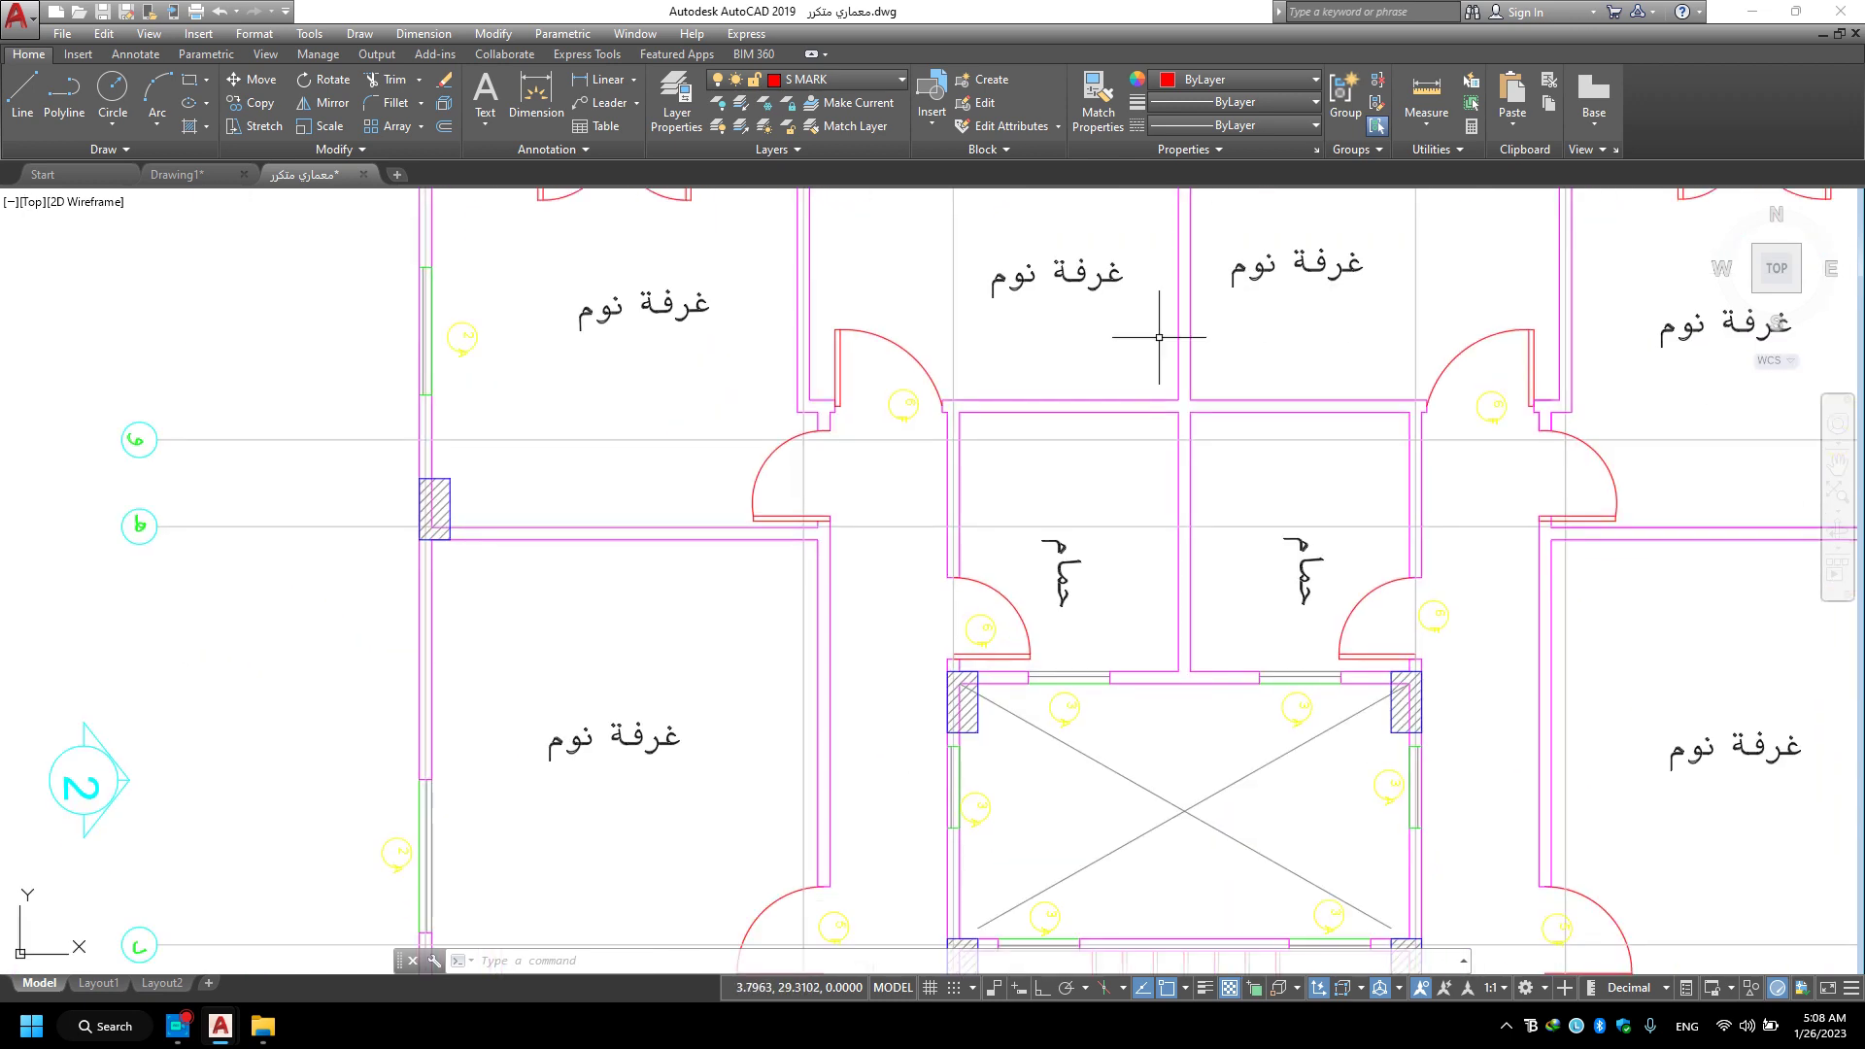
Pan over the bathrooms, stairwell and kitchens, then recentre the whole floor plan.
middle_click_drag(1159, 337, 1117, 405)
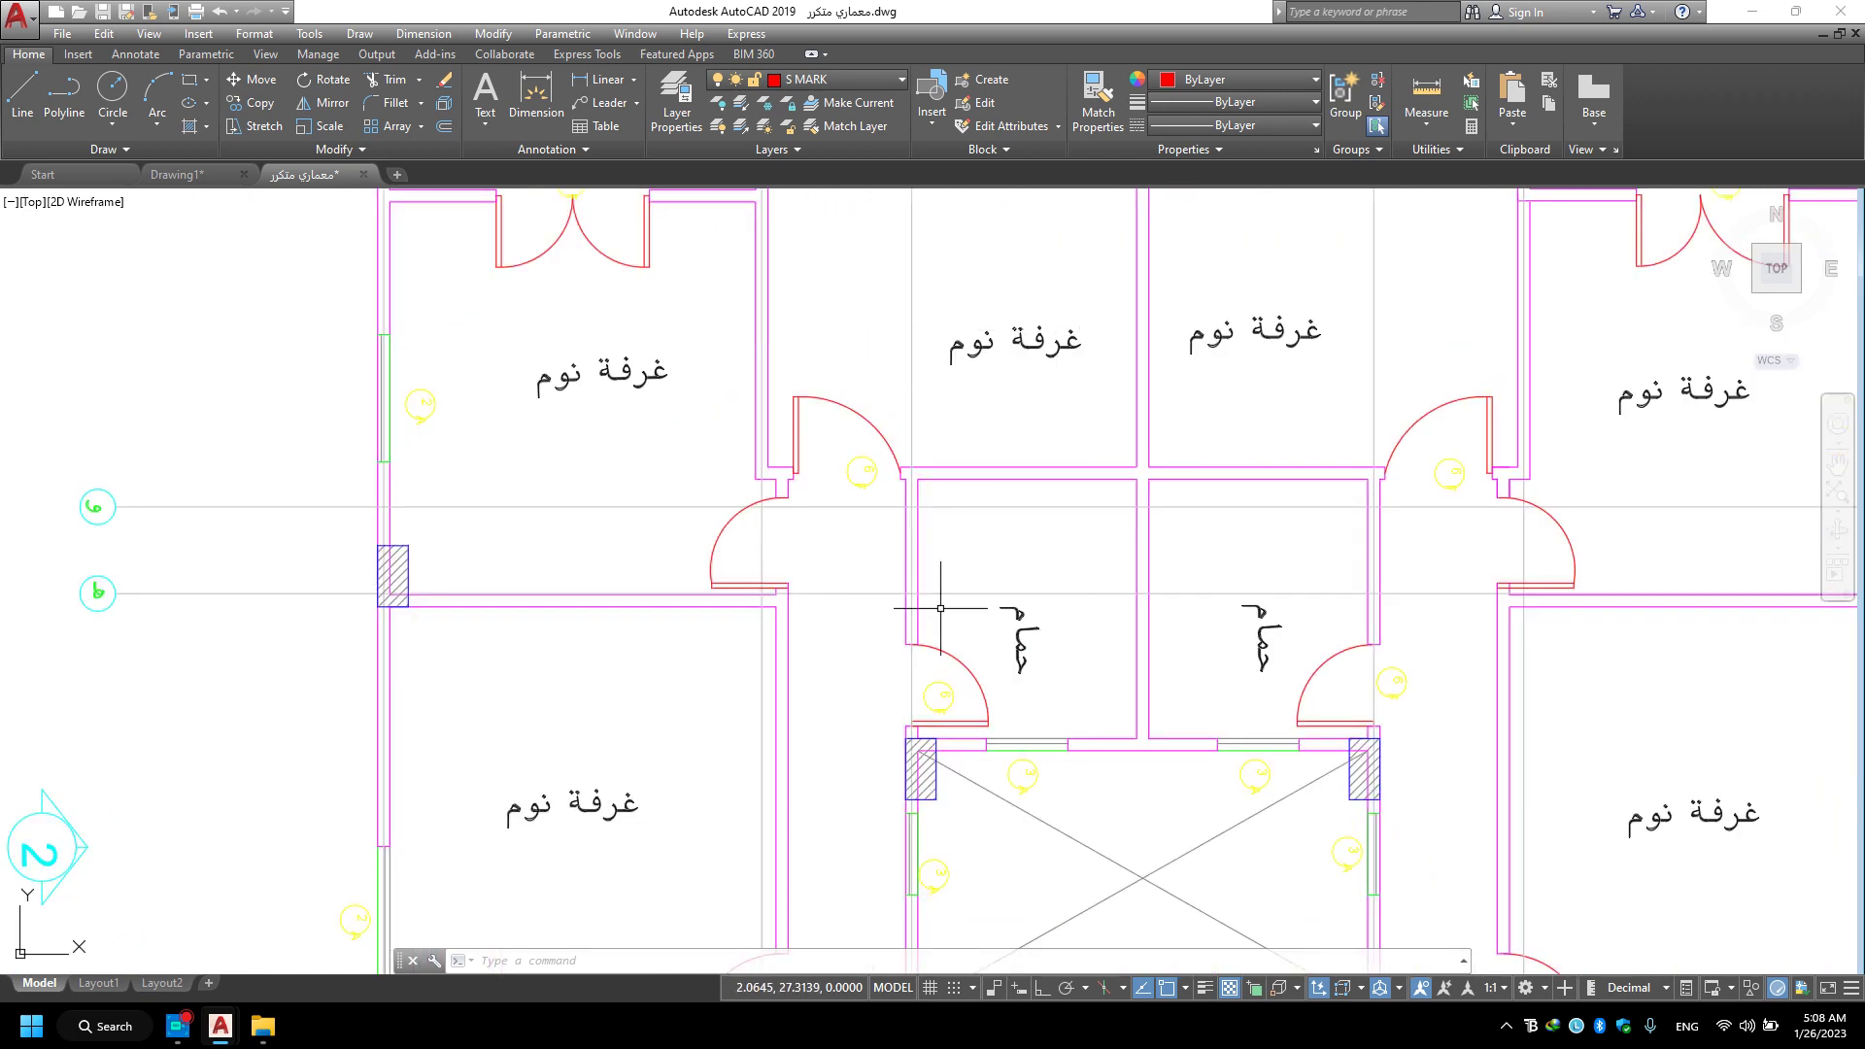
middle_click_drag(941, 607, 990, 288)
middle_click_drag(1146, 830, 1166, 601)
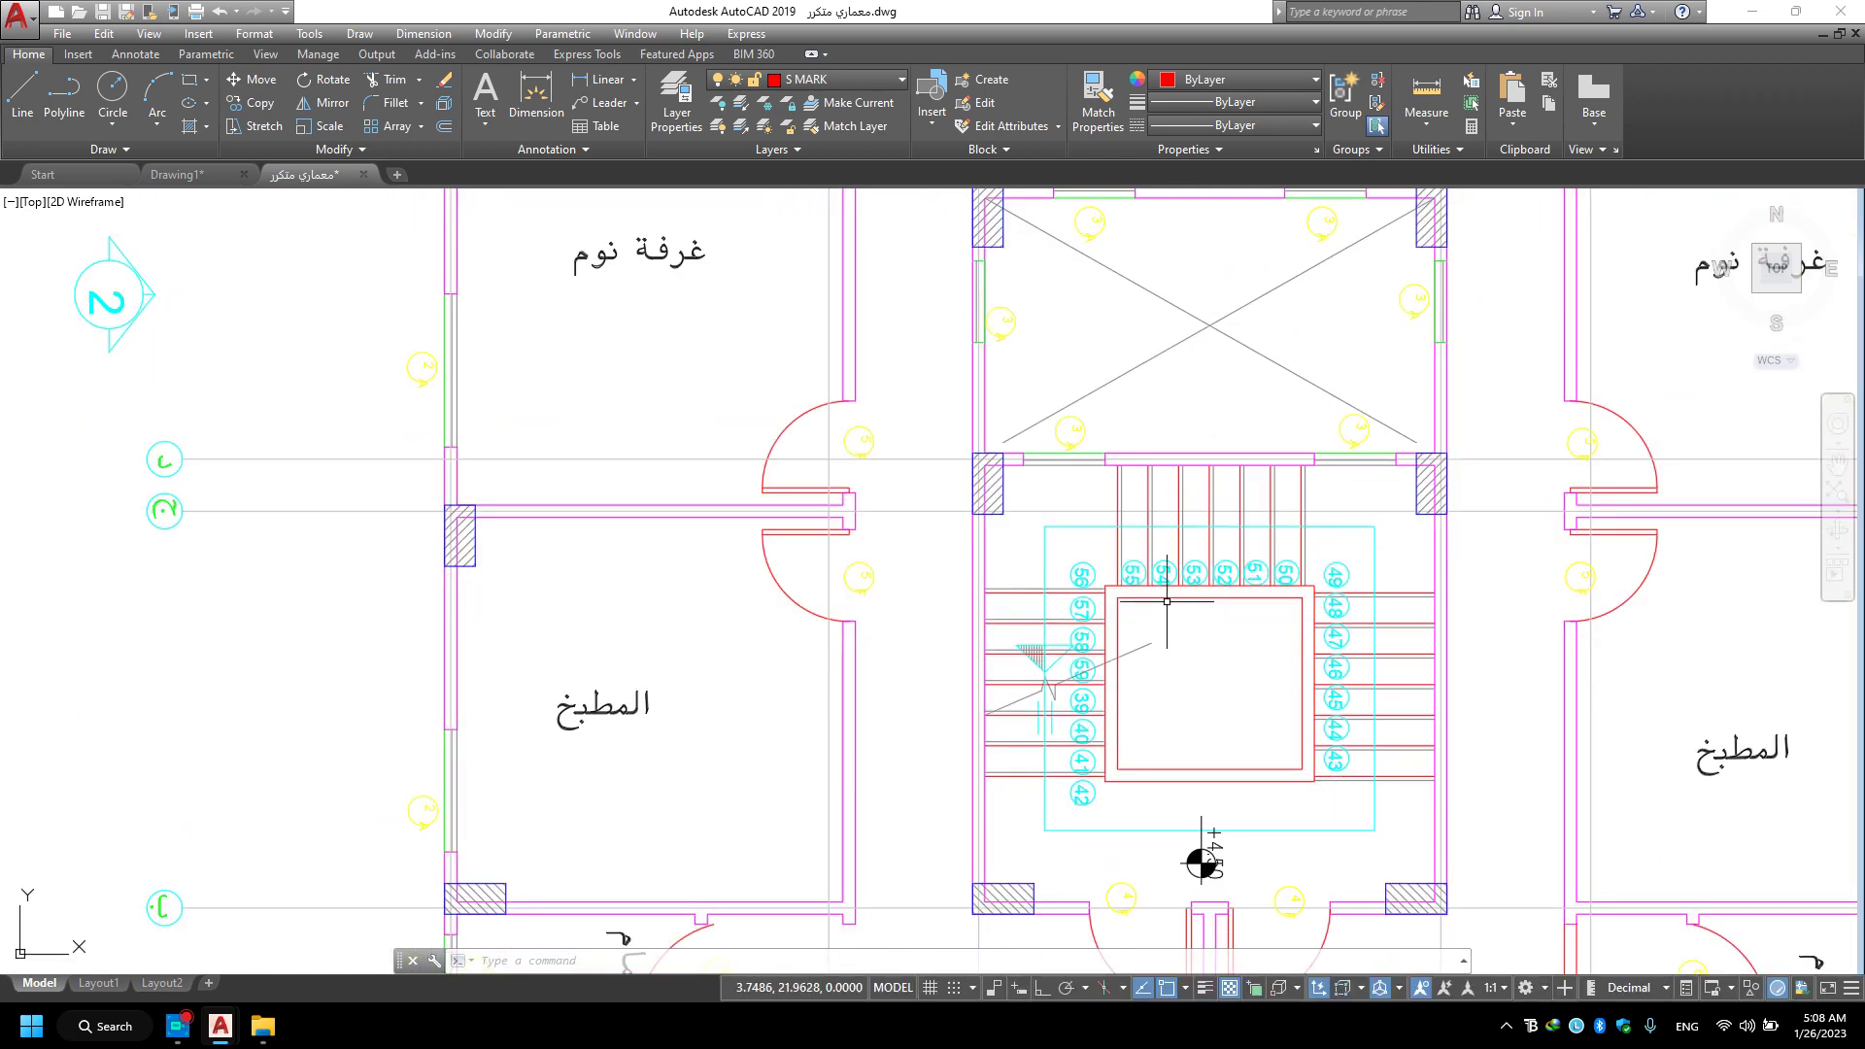
scroll(1073, 631, "up", 6)
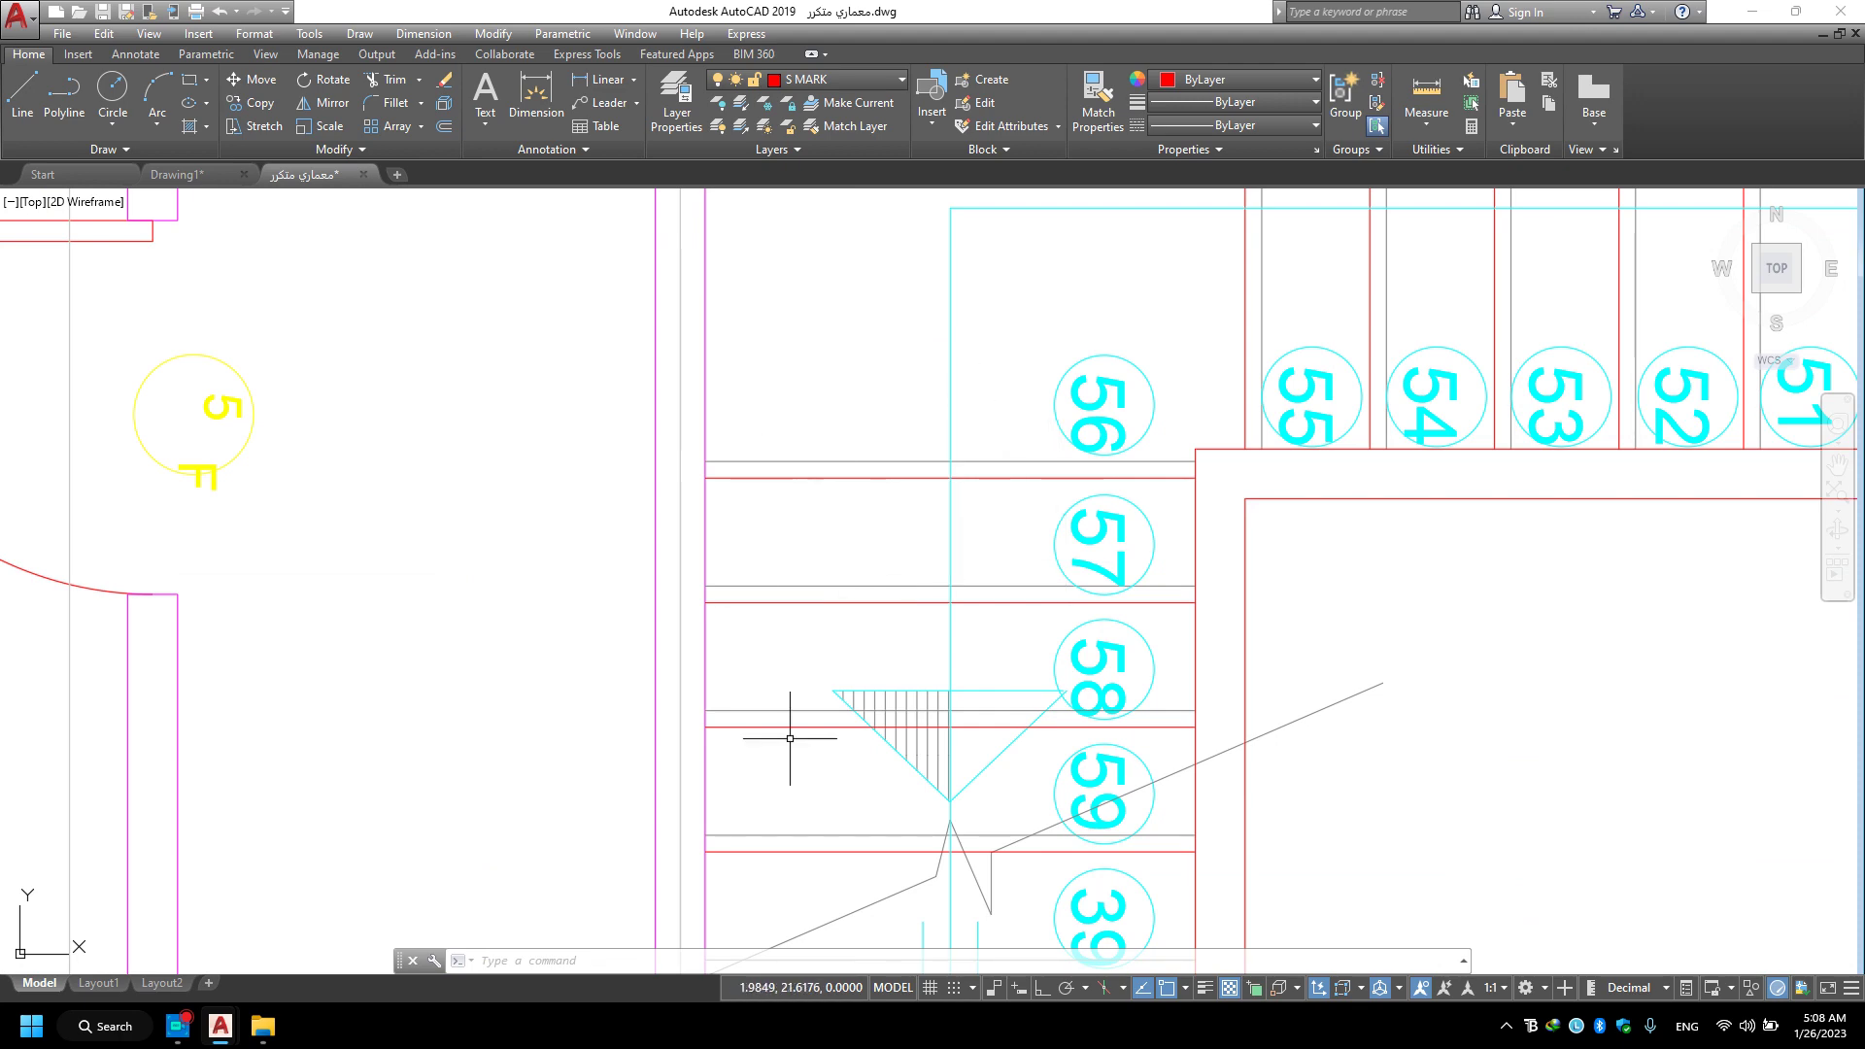
scroll(790, 738, "down", 5)
middle_click_drag(969, 833, 969, 486)
scroll(970, 761, "down", 3)
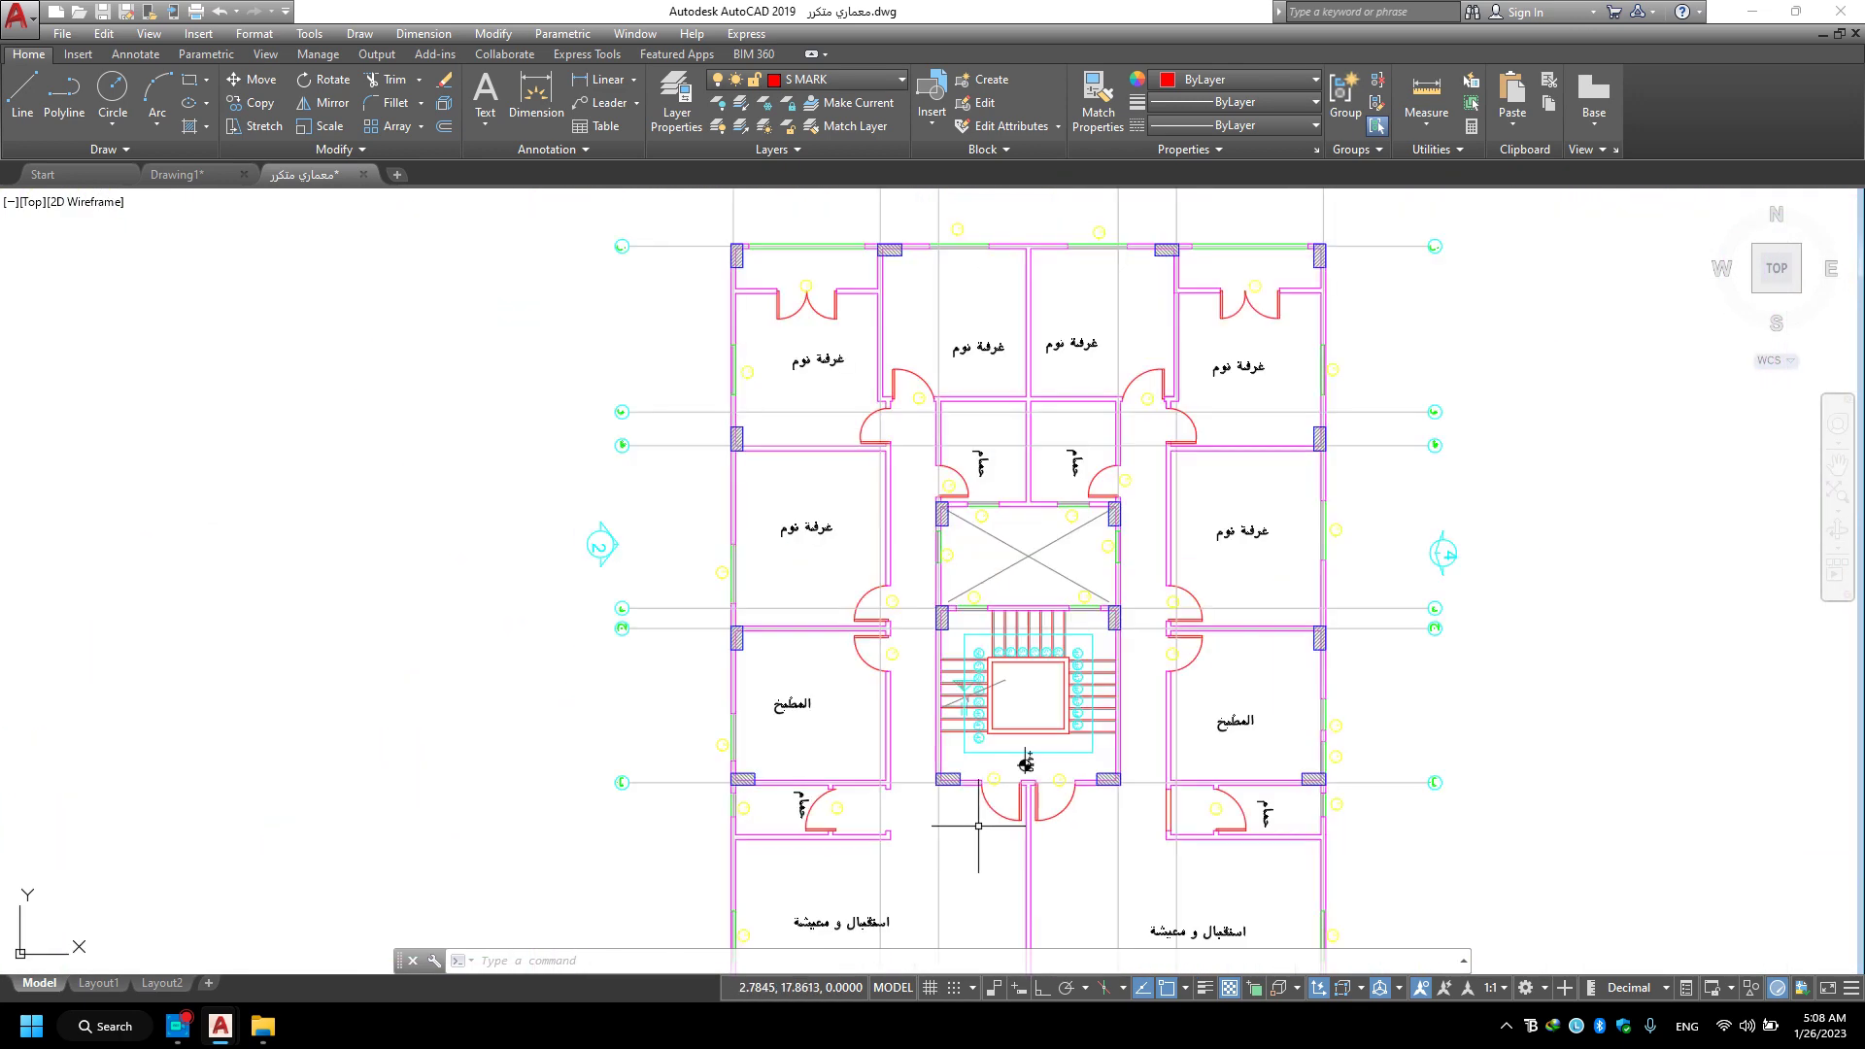
middle_click_drag(978, 825, 611, 721)
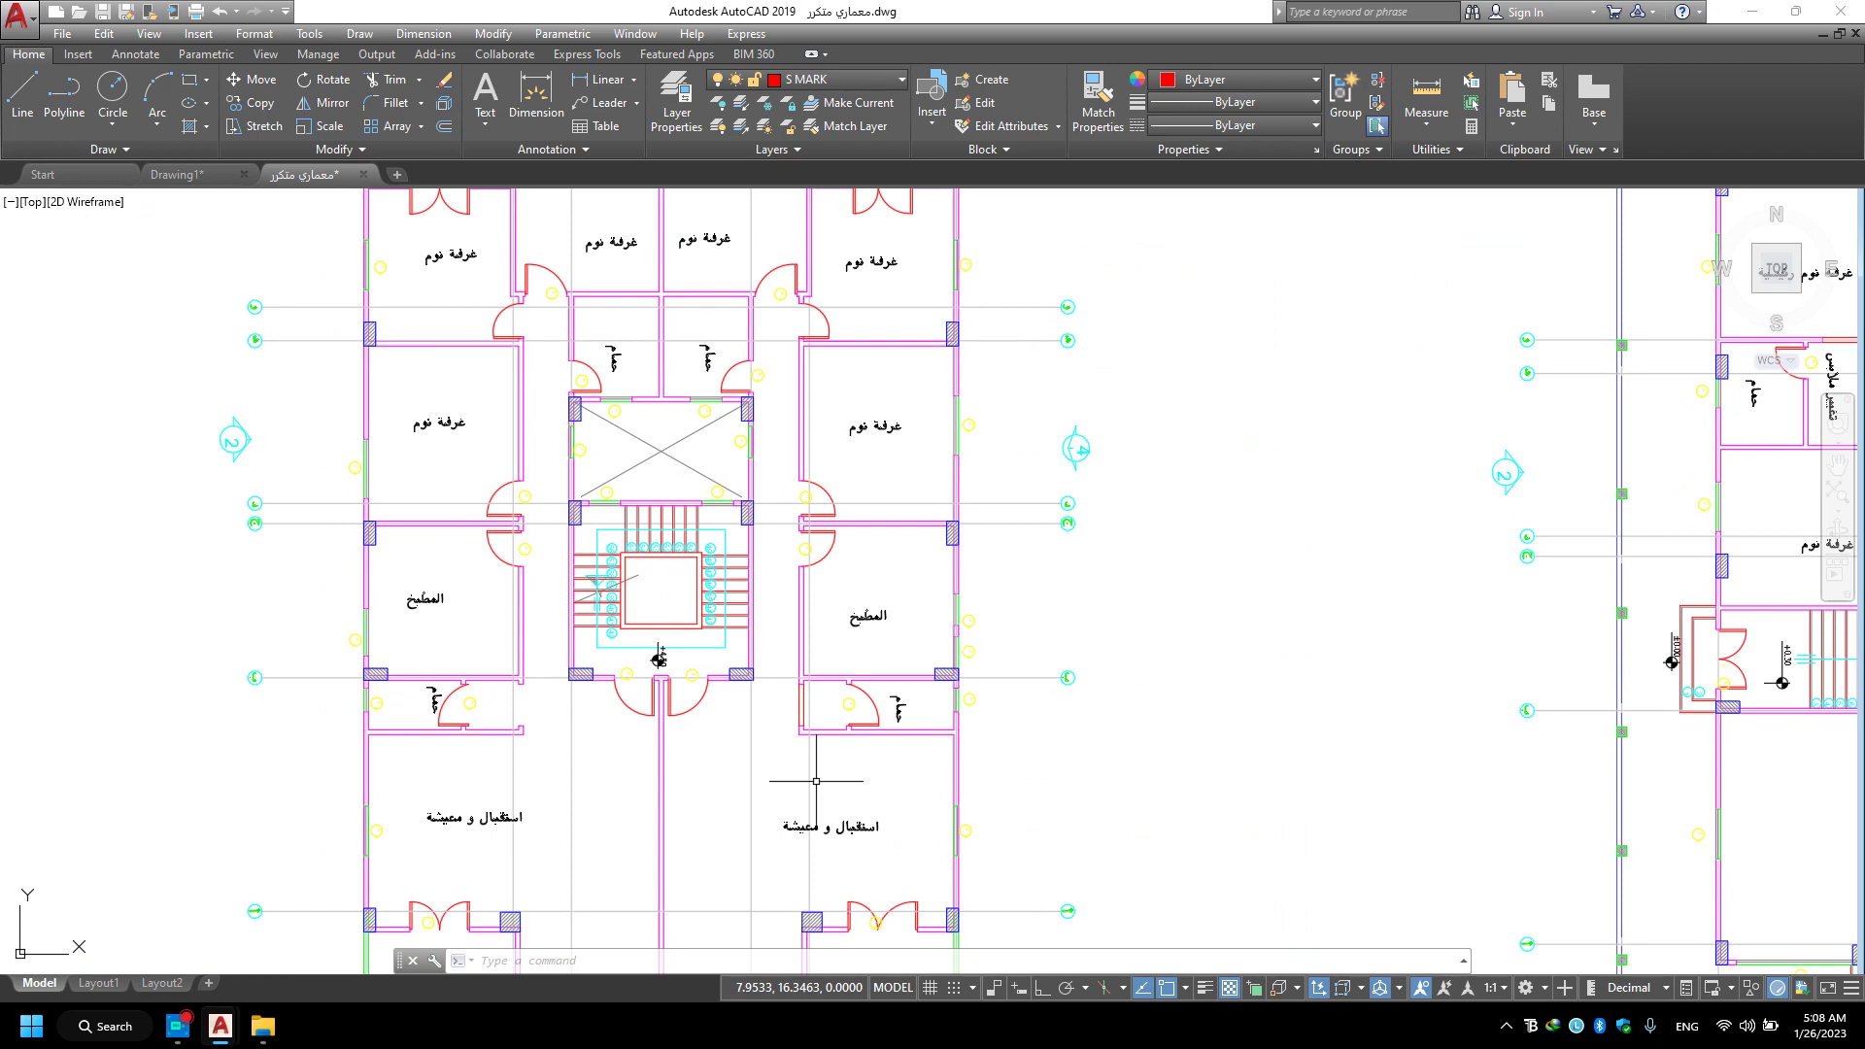
middle_click_drag(802, 699, 861, 711)
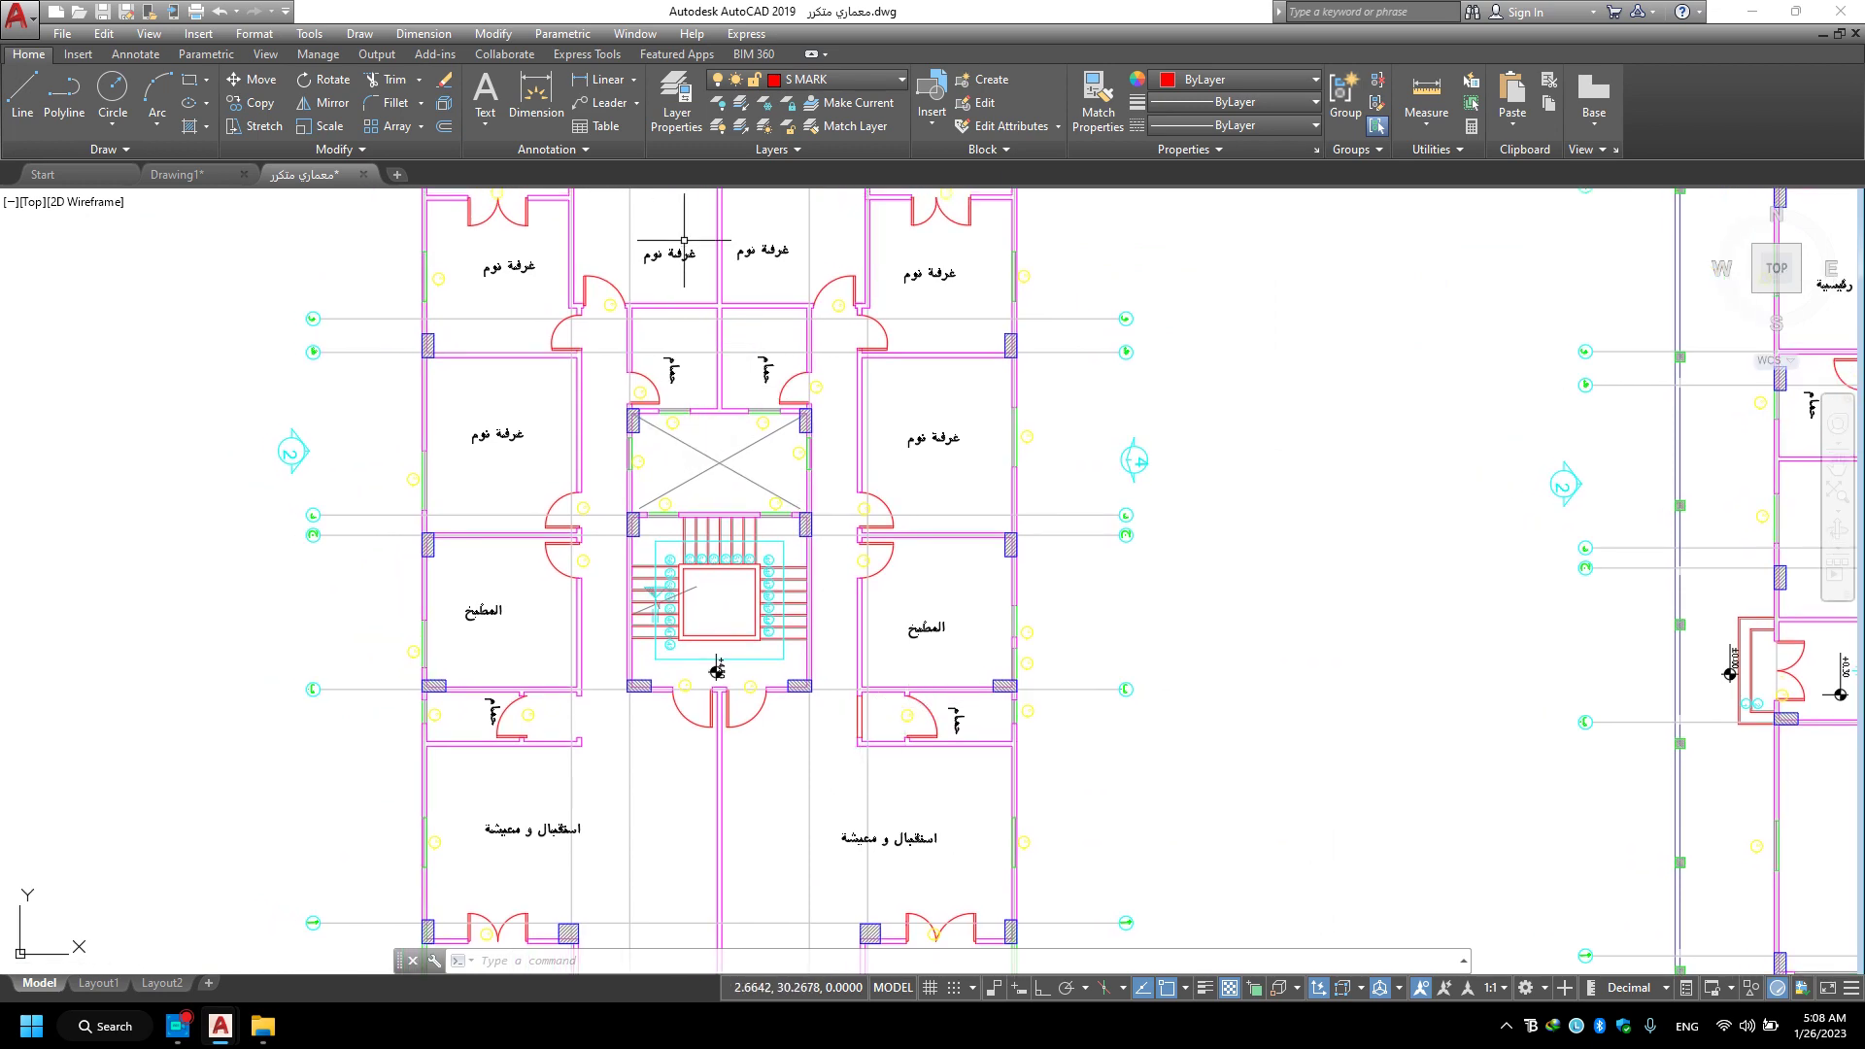
scroll(653, 500, "up", 5)
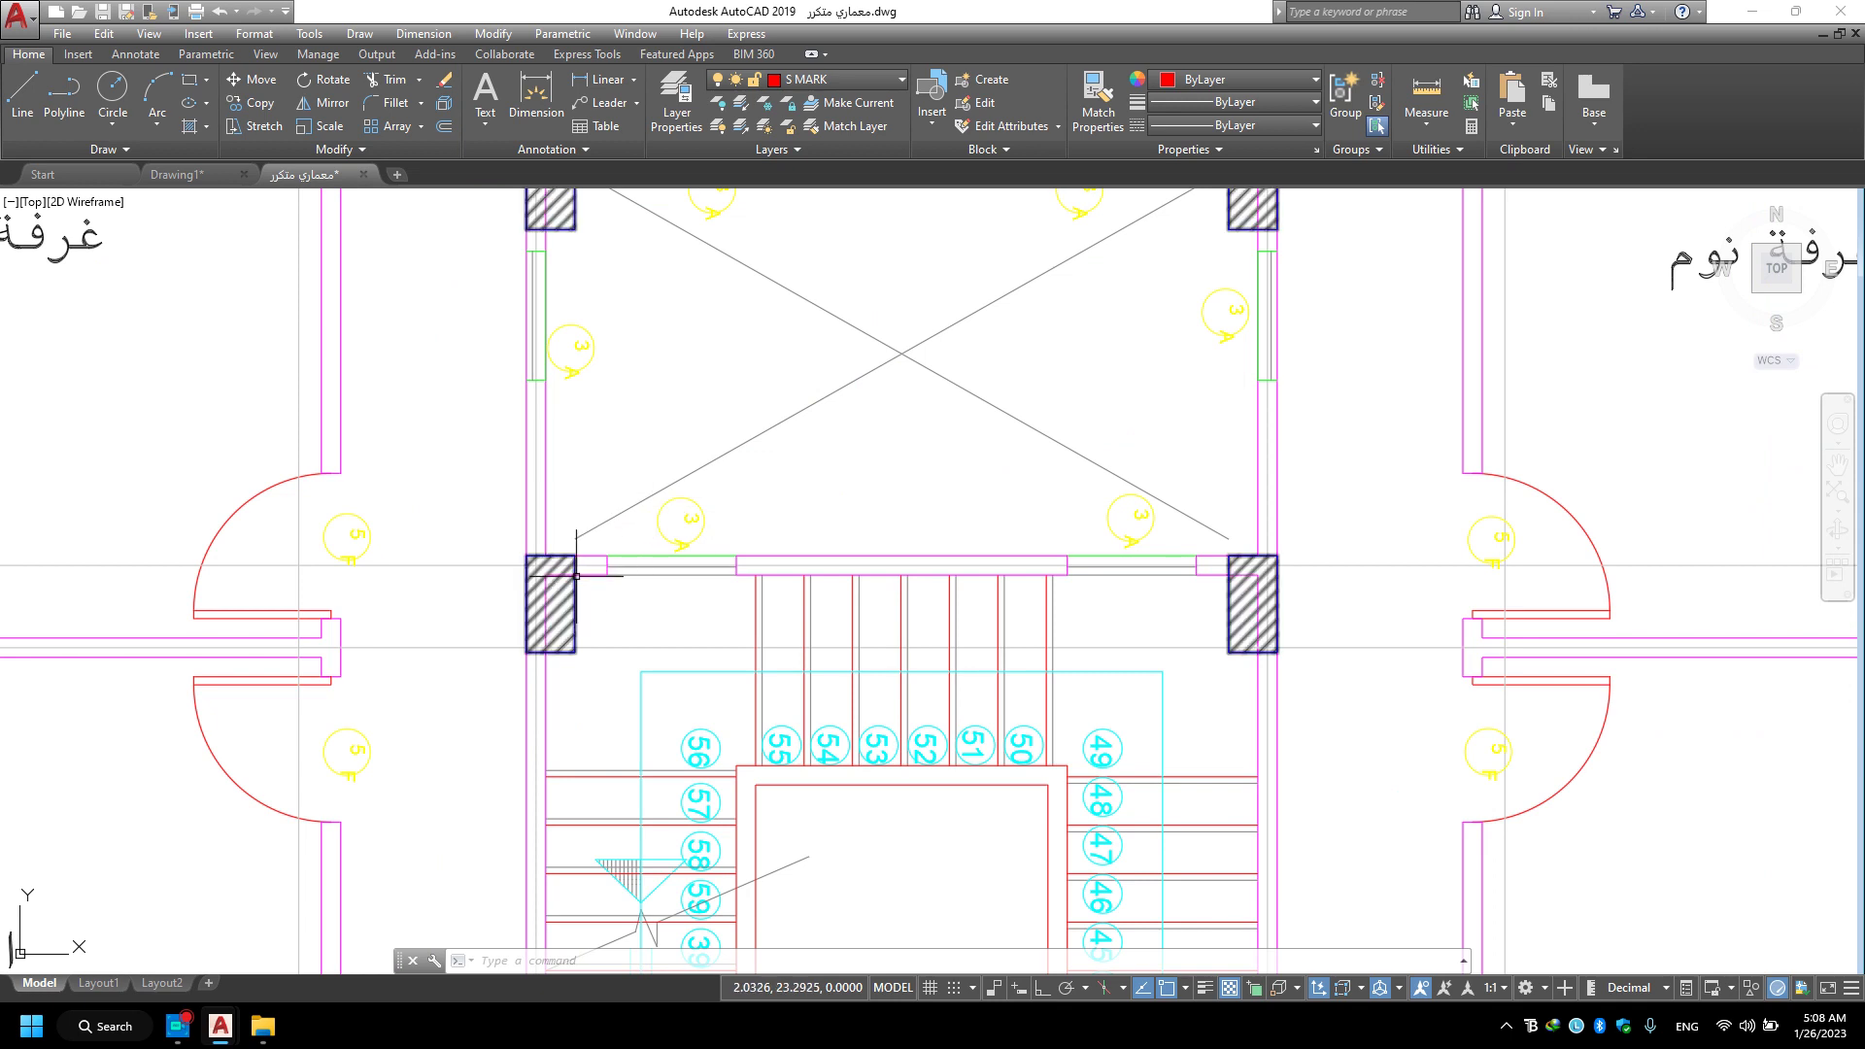
left_click(747, 114)
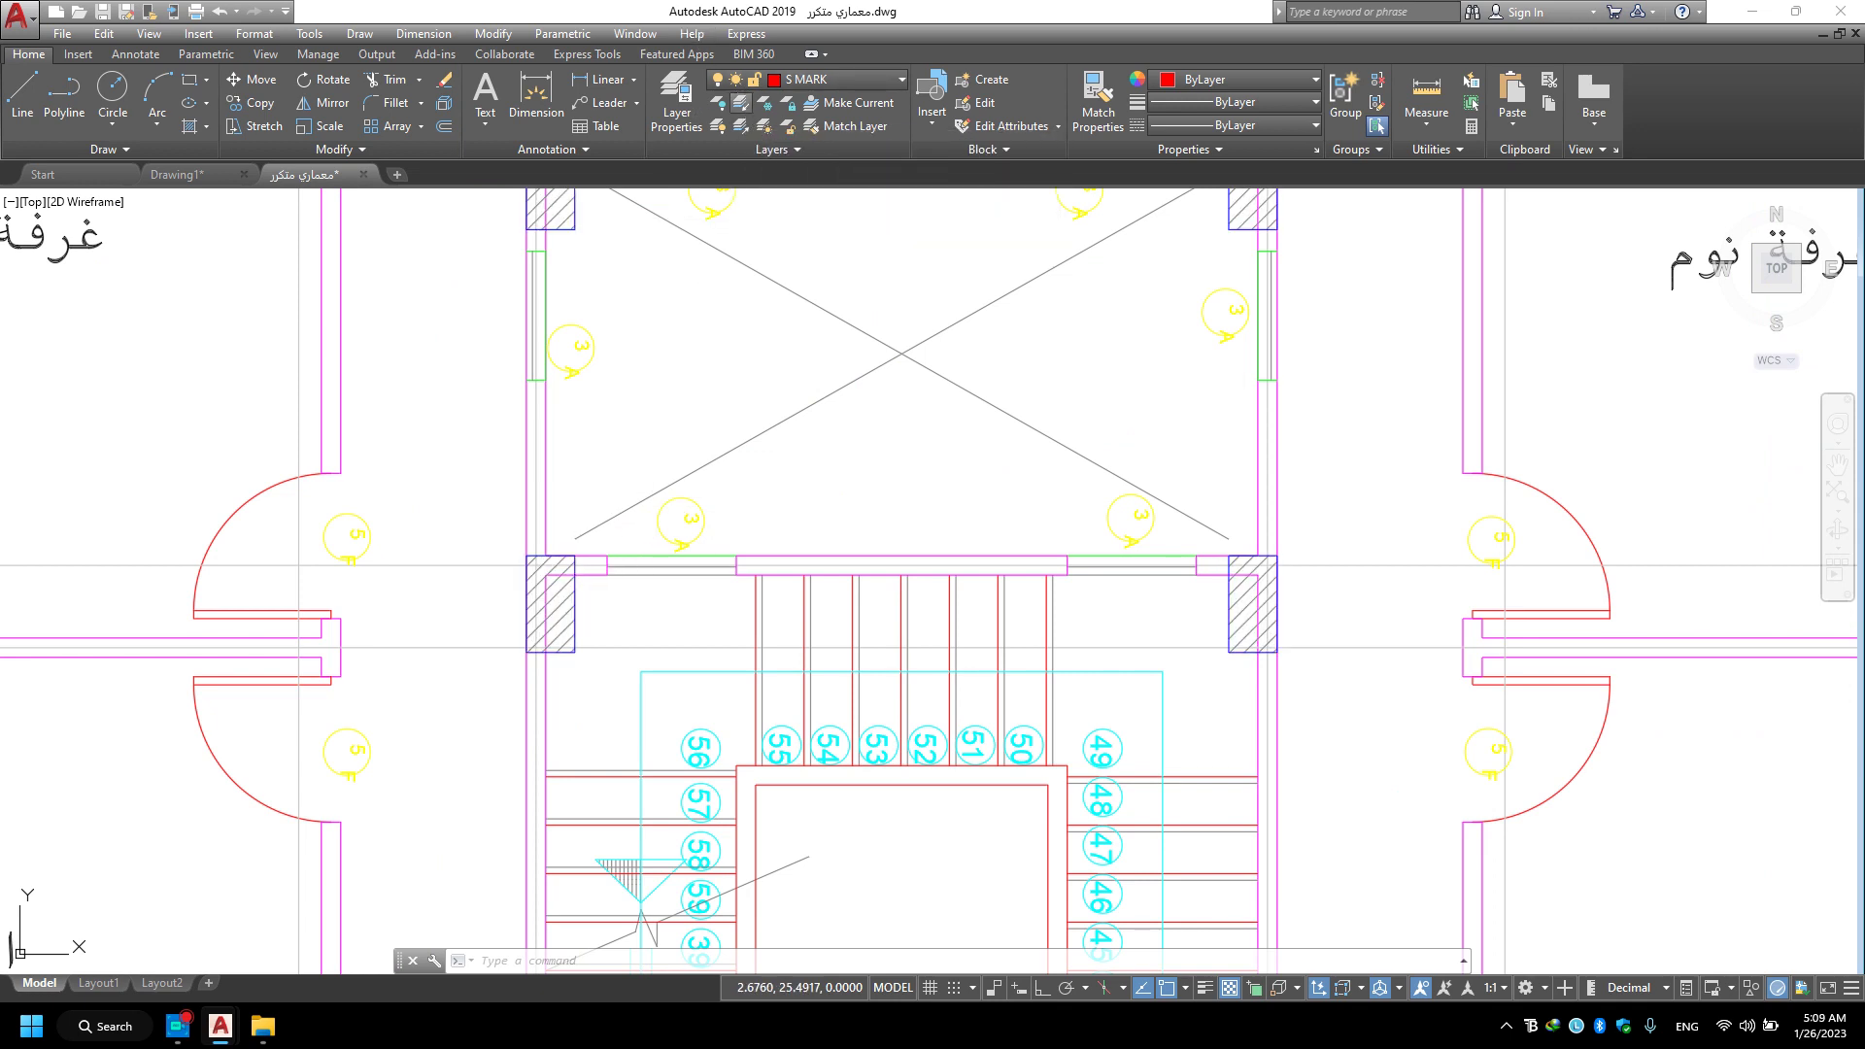
scroll(581, 392, "up", 4)
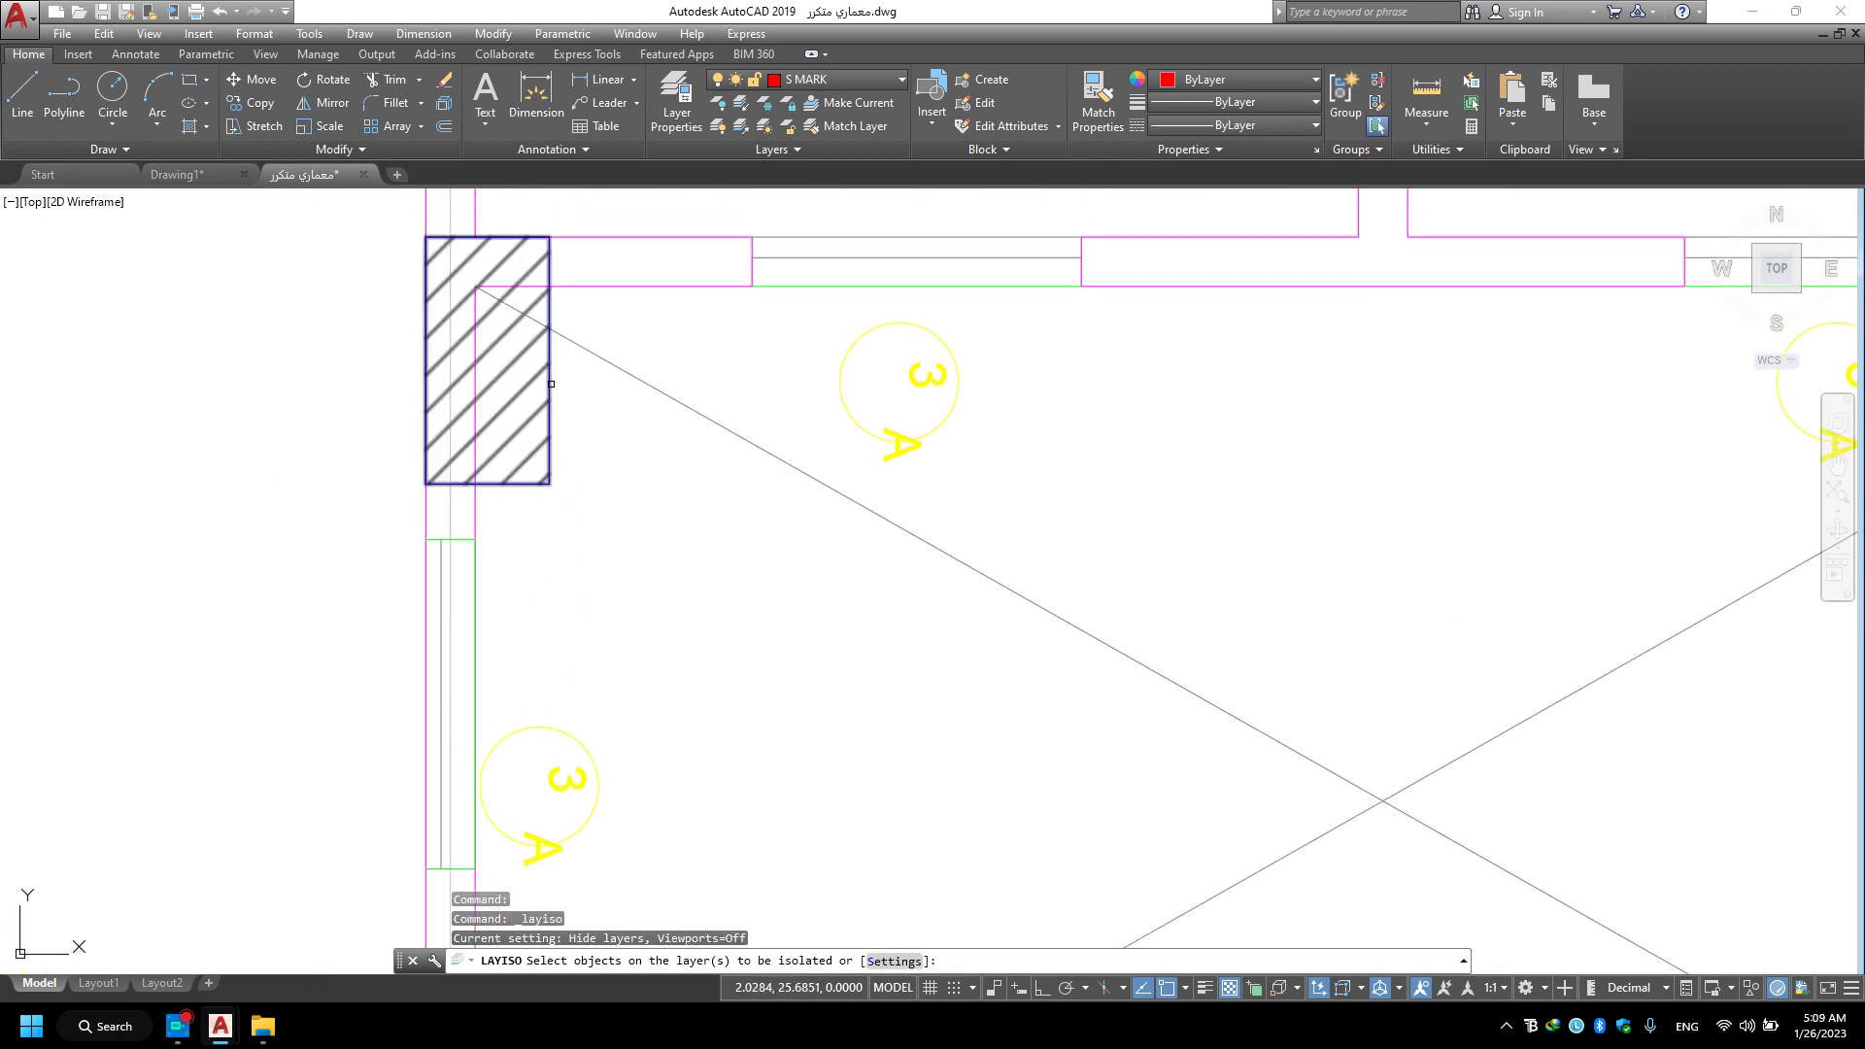
left_click(550, 384)
key("Return")
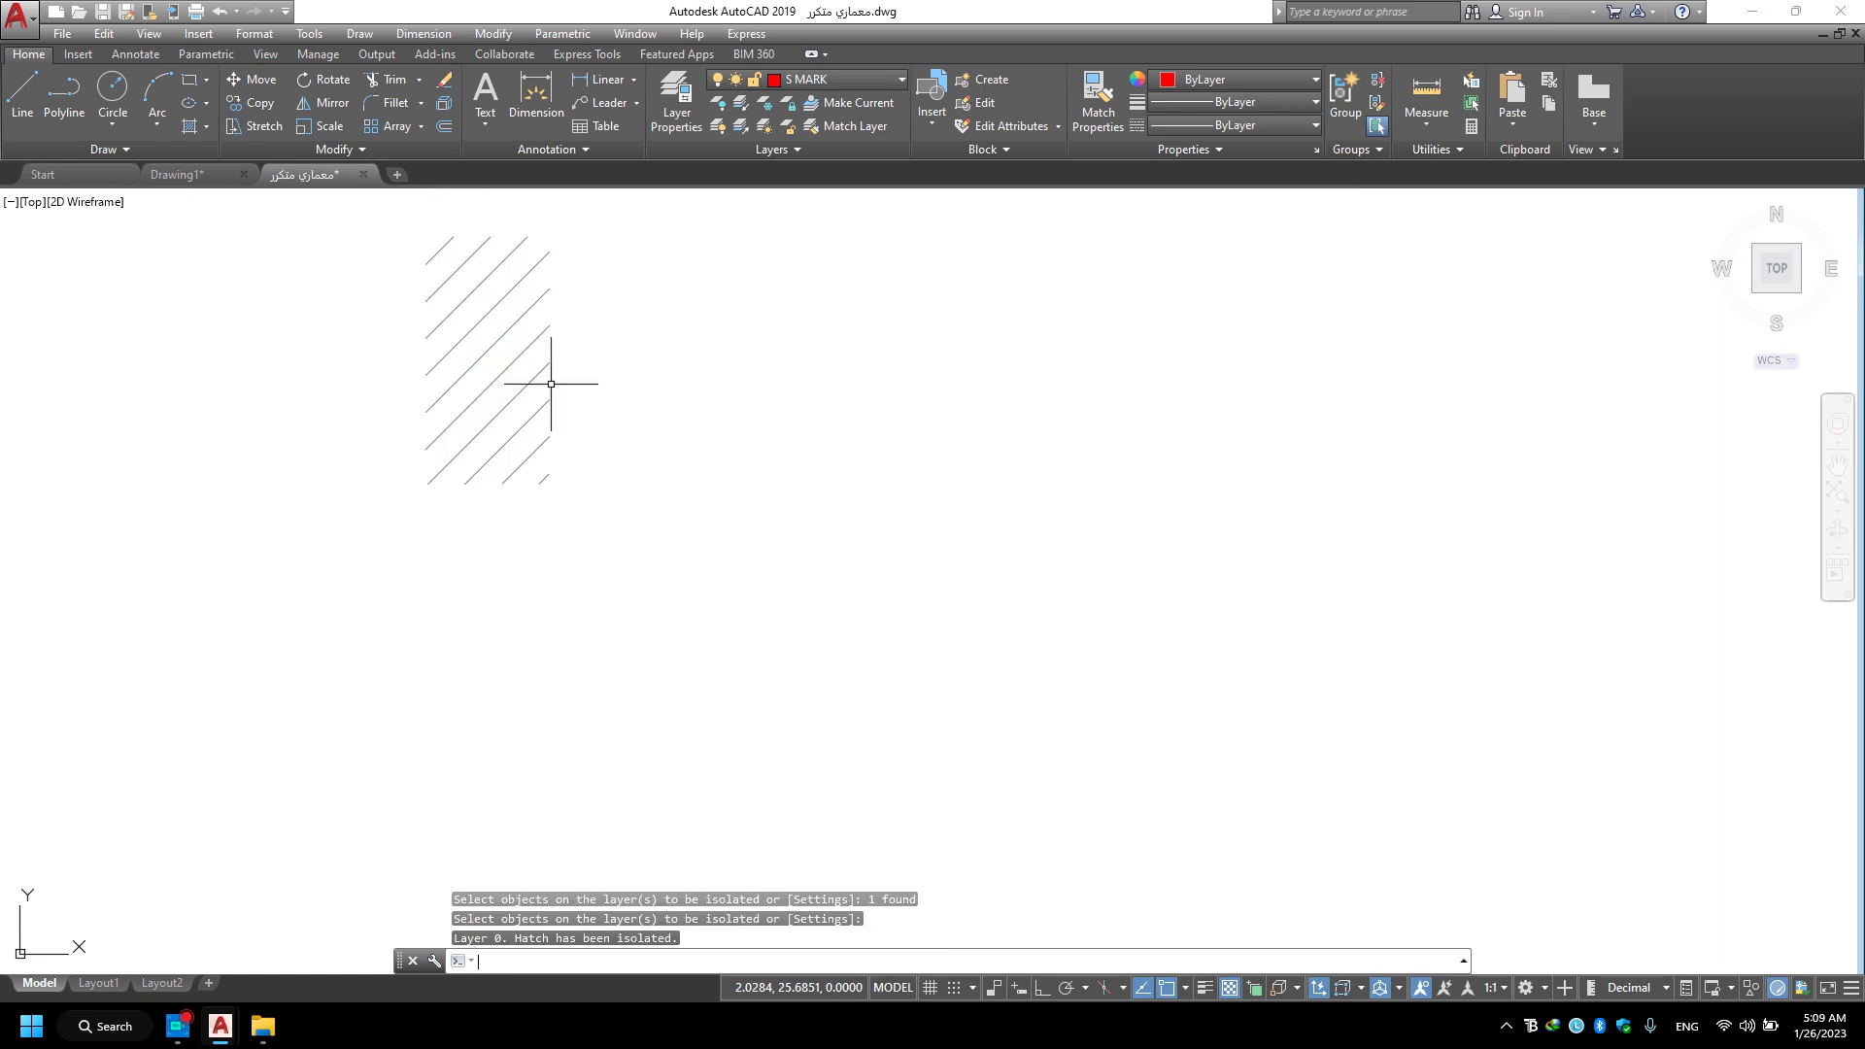
scroll(719, 429, "down", 5)
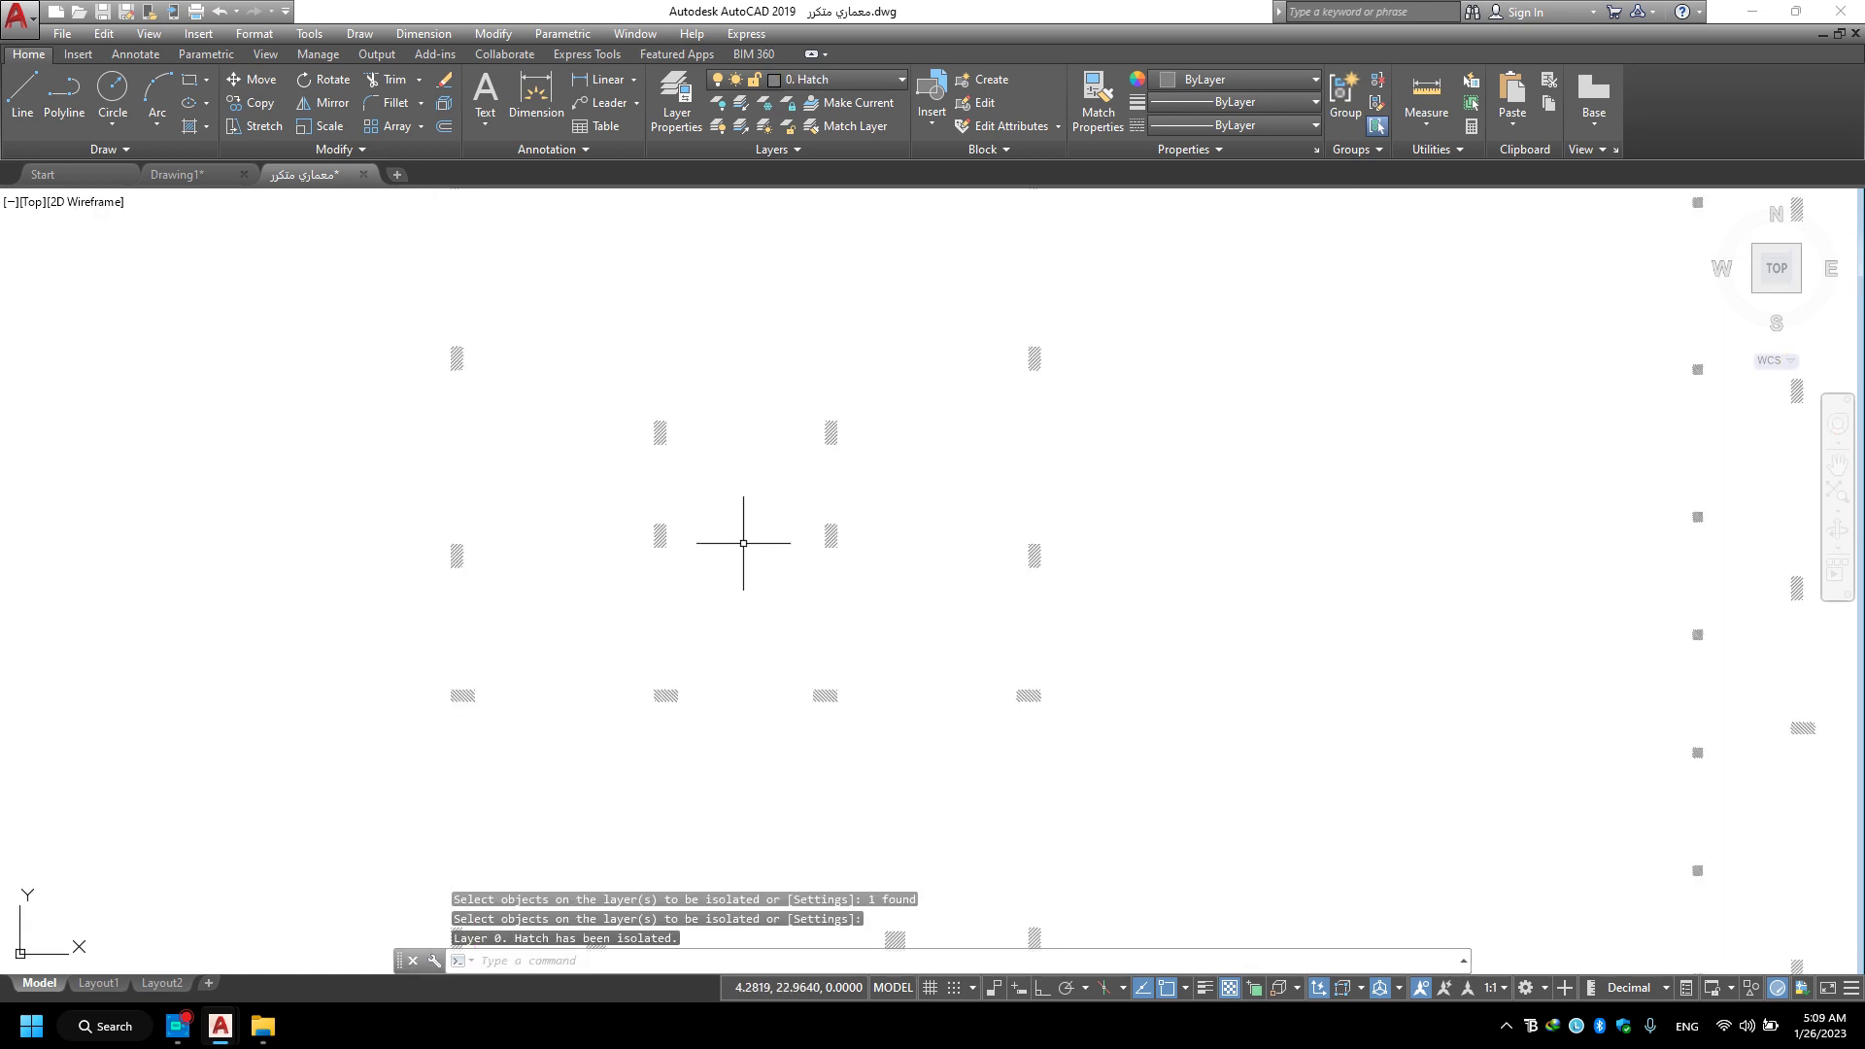
scroll(657, 491, "up", 3)
scroll(687, 516, "up", 2)
scroll(692, 521, "up", 2)
right_click(693, 525)
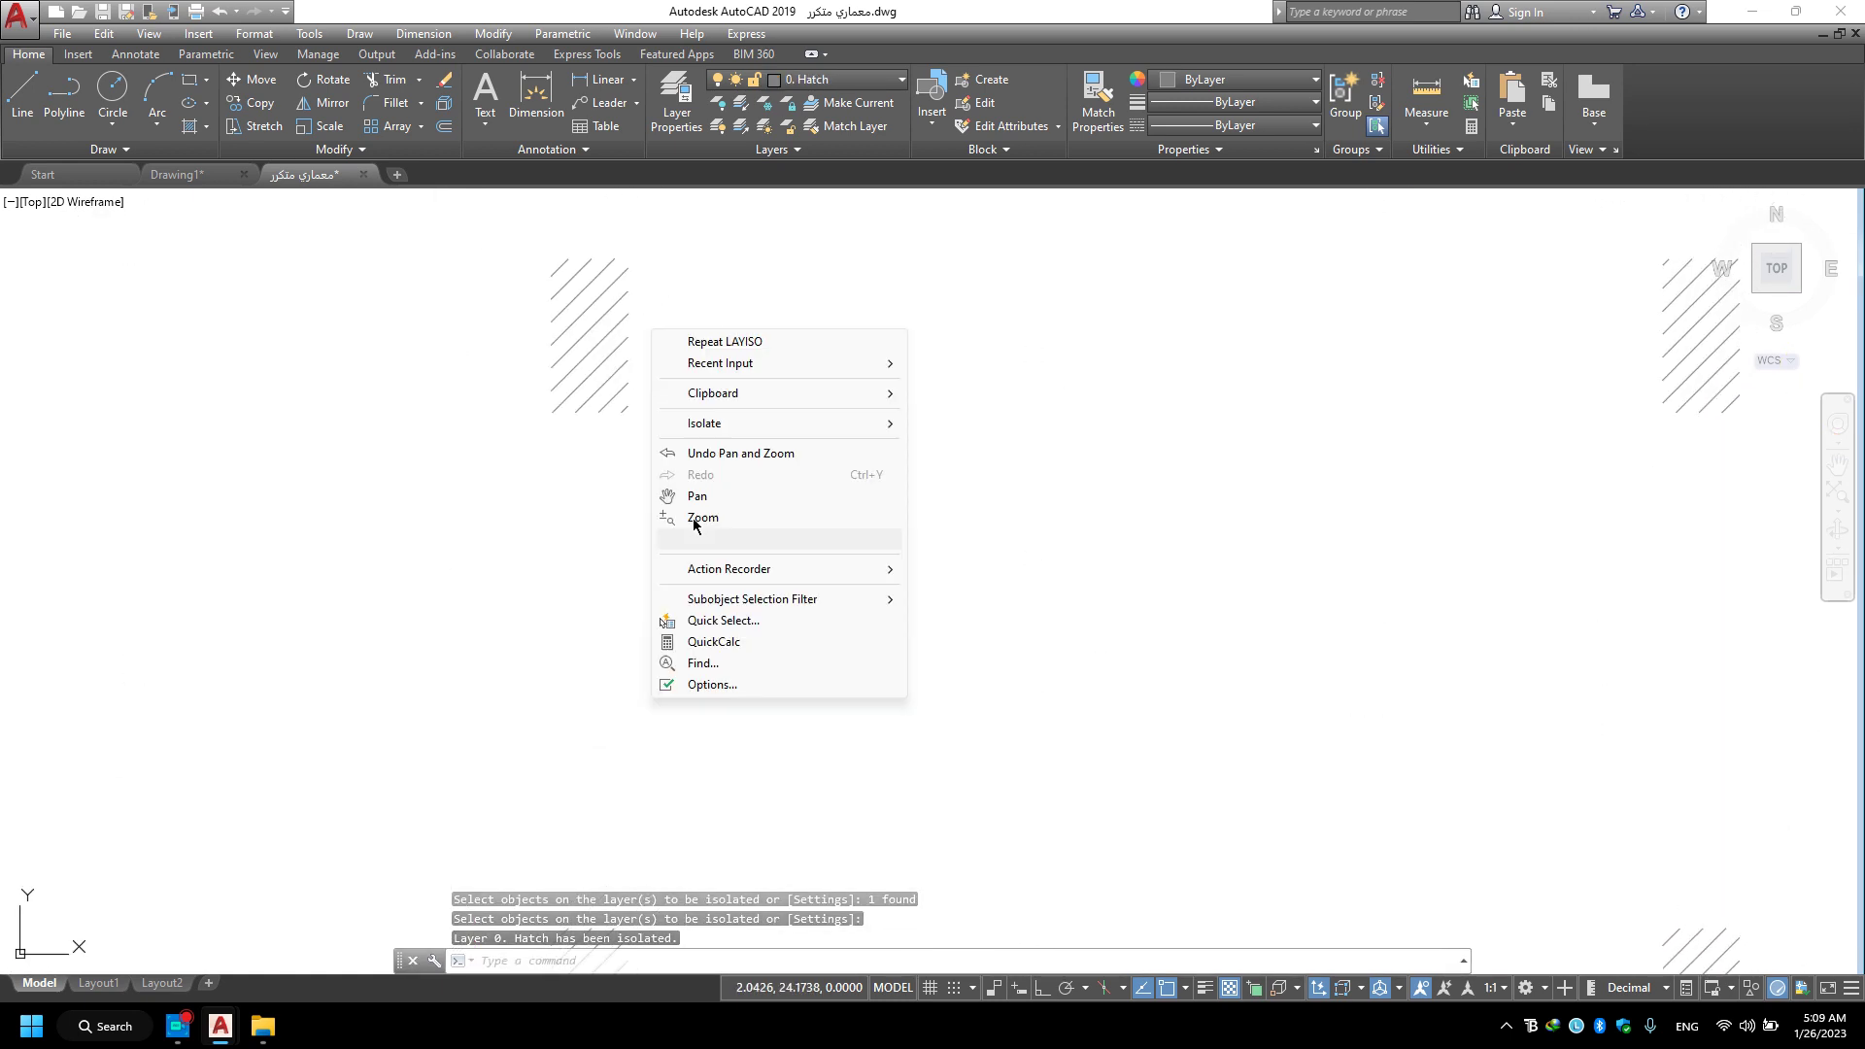
left_click(560, 468)
key("Escape")
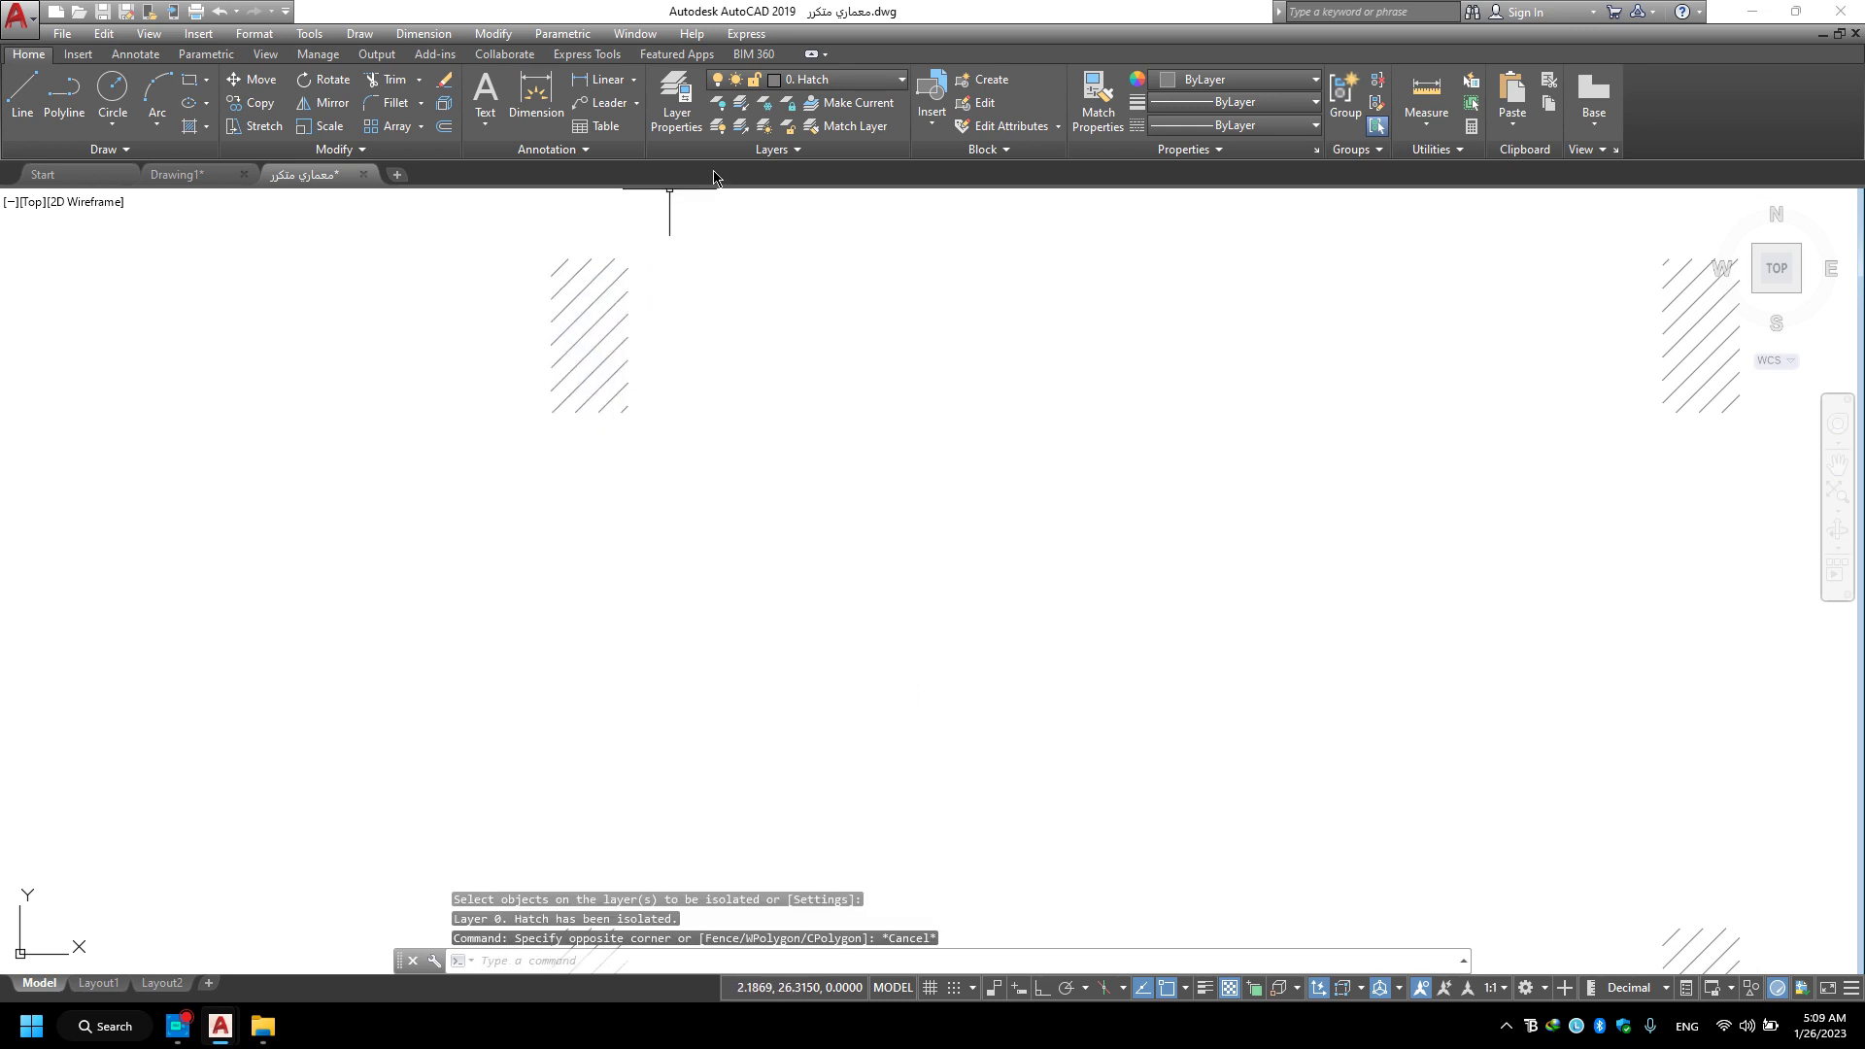
left_click(741, 127)
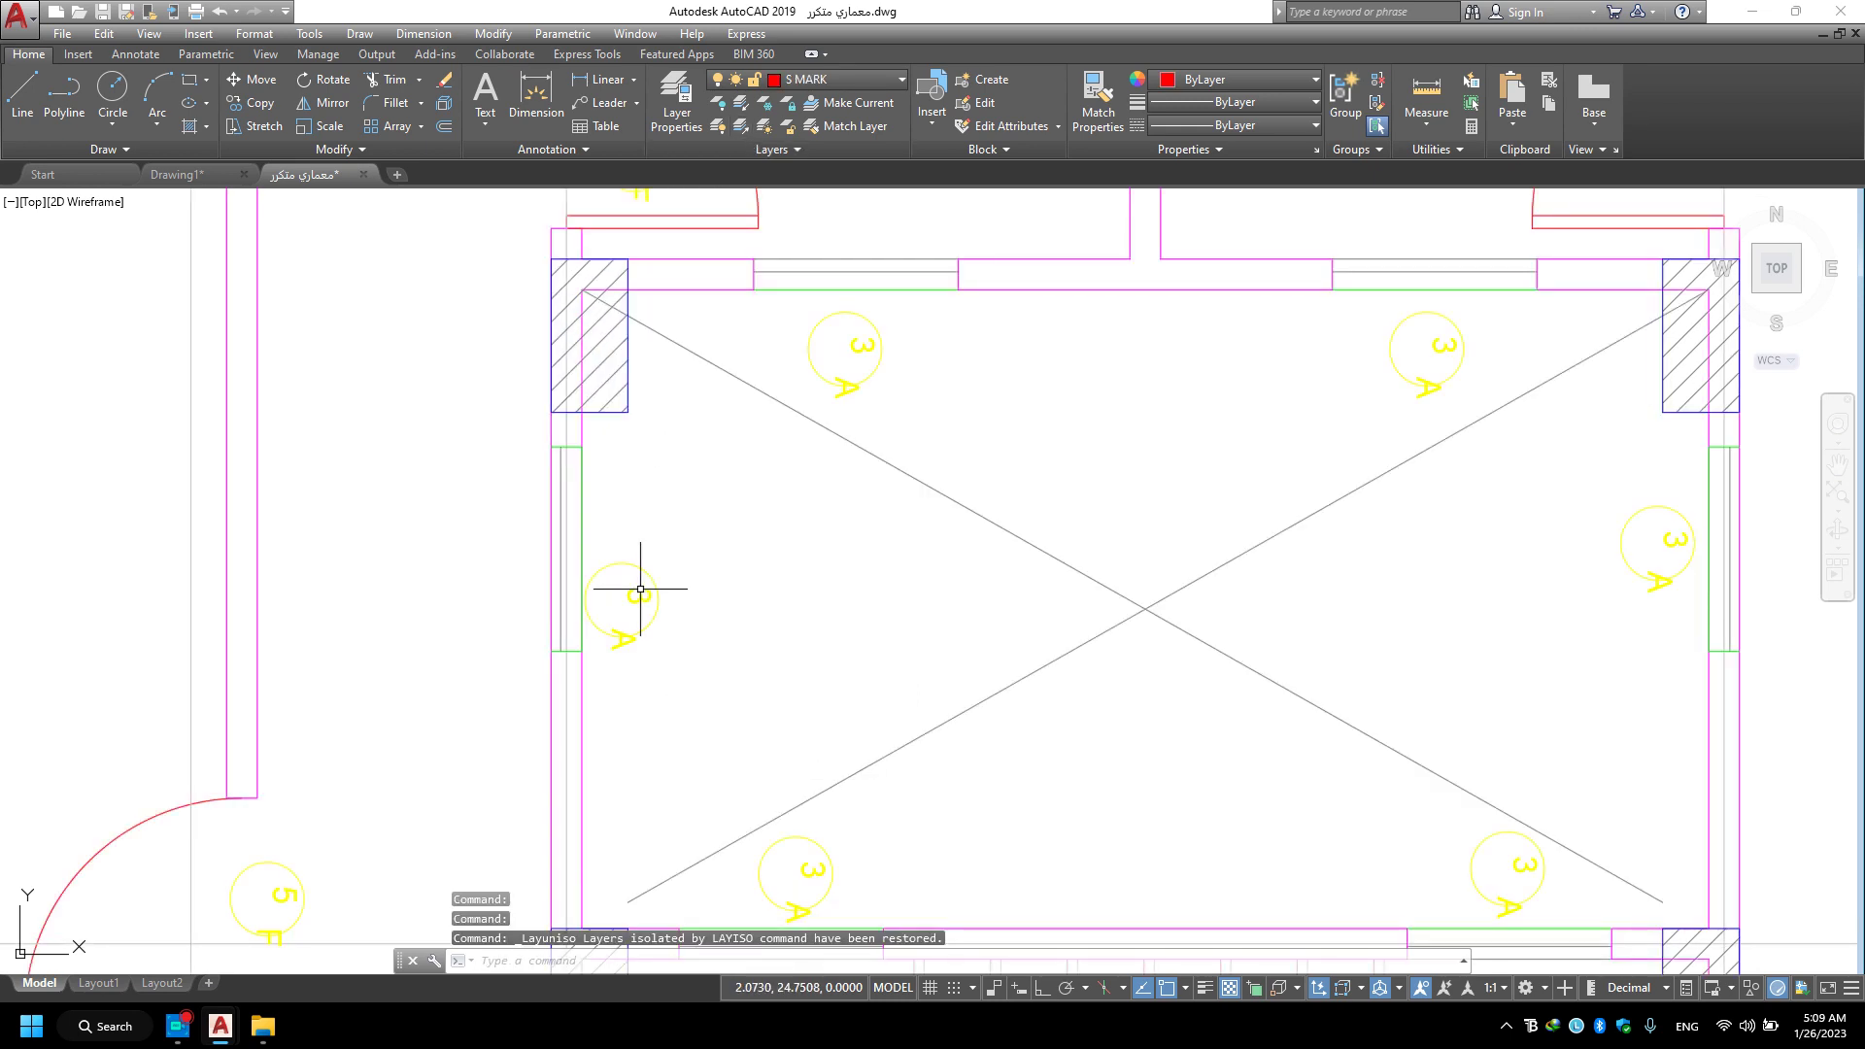
scroll(624, 591, "down", 3)
scroll(756, 616, "down", 2)
middle_click_drag(757, 616, 783, 631)
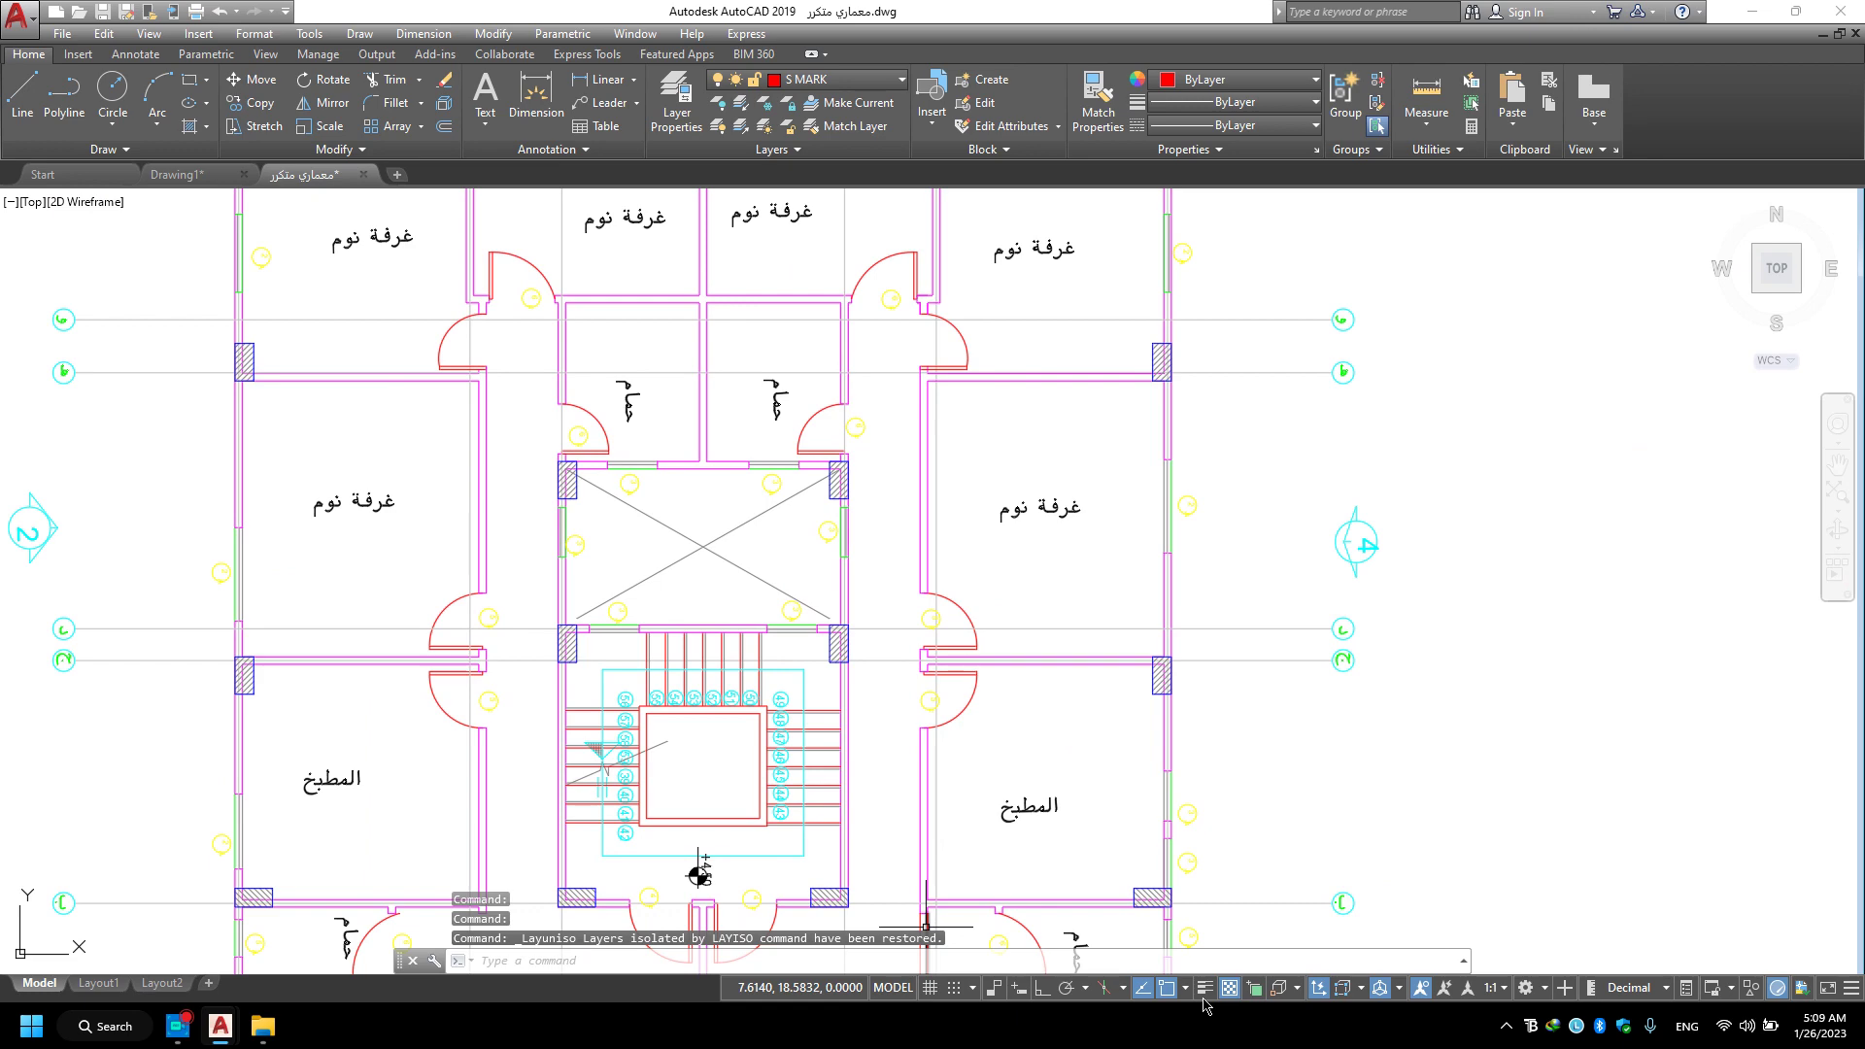
Turn on lineweight display and zoom around the stair core's hatched columns.
left_click(1204, 988)
middle_click_drag(802, 718, 890, 723)
scroll(826, 641, "up", 3)
scroll(728, 514, "up", 3)
scroll(700, 506, "down", 2)
scroll(729, 582, "down", 2)
scroll(719, 602, "down", 4)
middle_click_drag(1160, 698, 1030, 466)
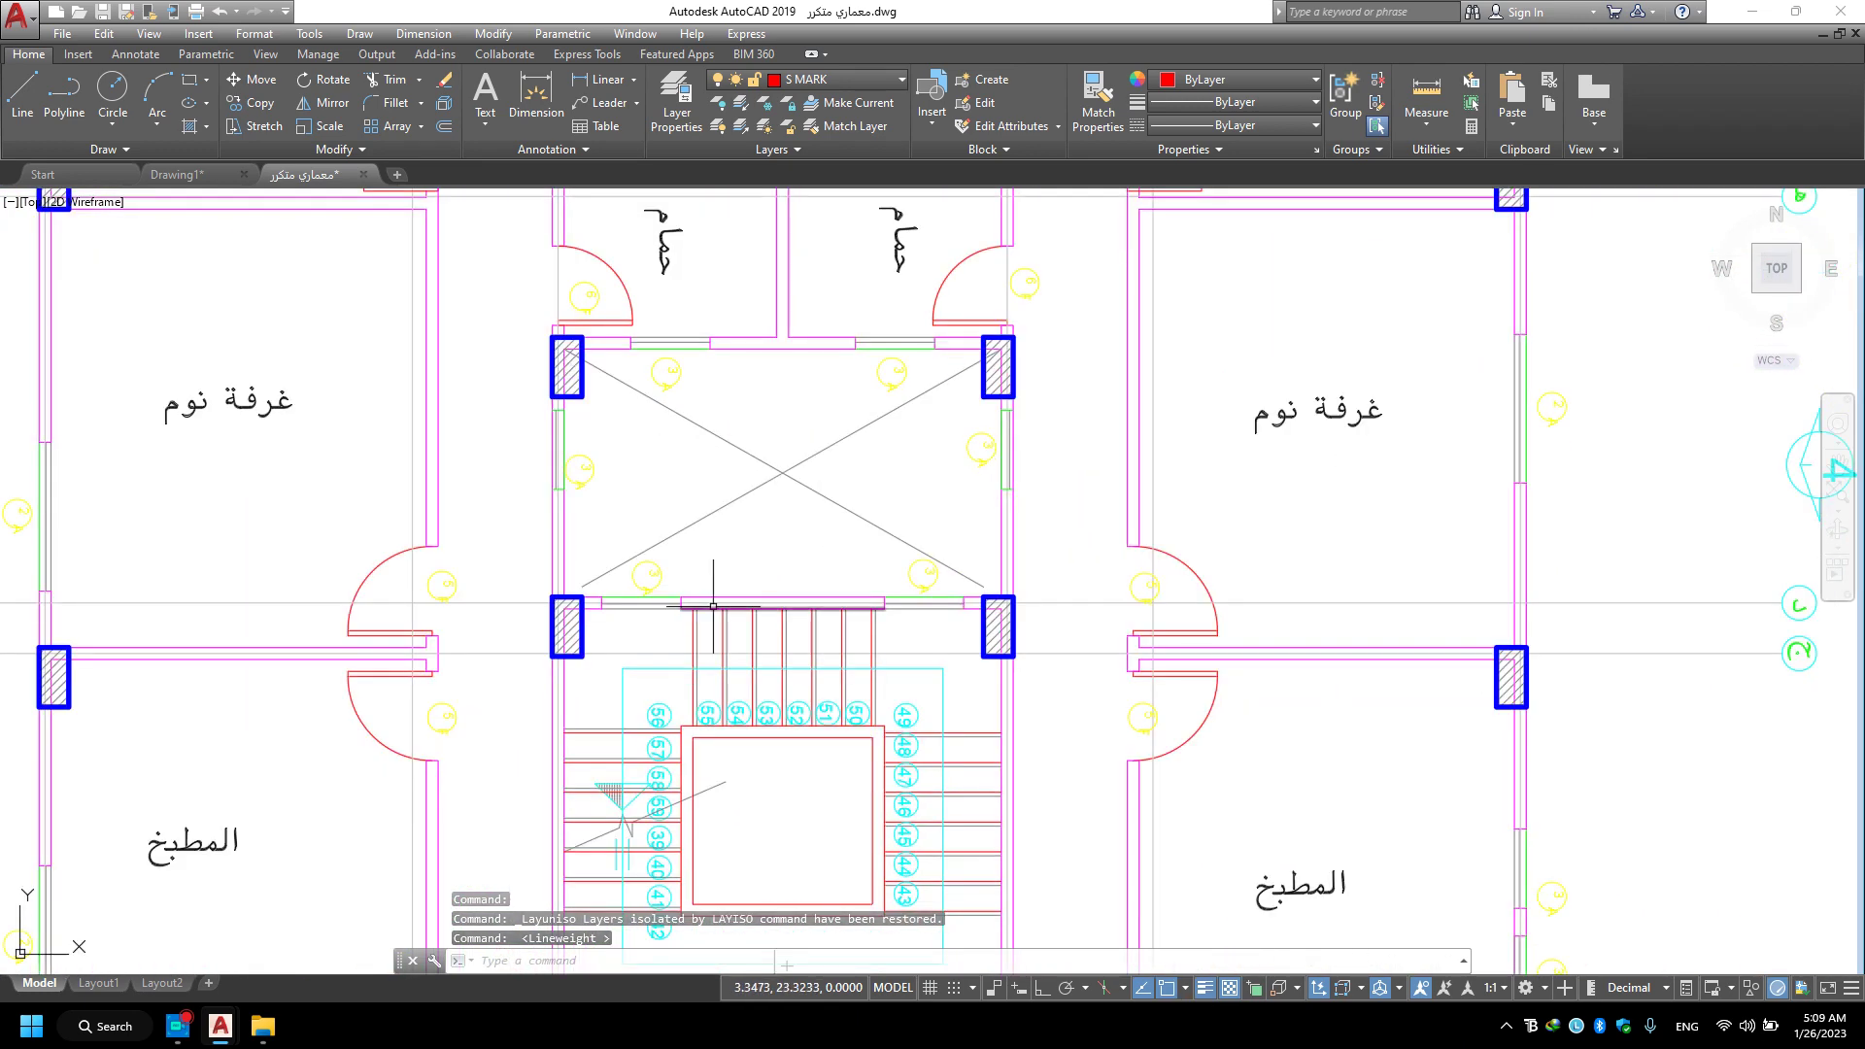
scroll(1030, 466, "down", 2)
scroll(1010, 660, "up", 6)
scroll(1073, 783, "down", 2)
scroll(1073, 326, "up", 1)
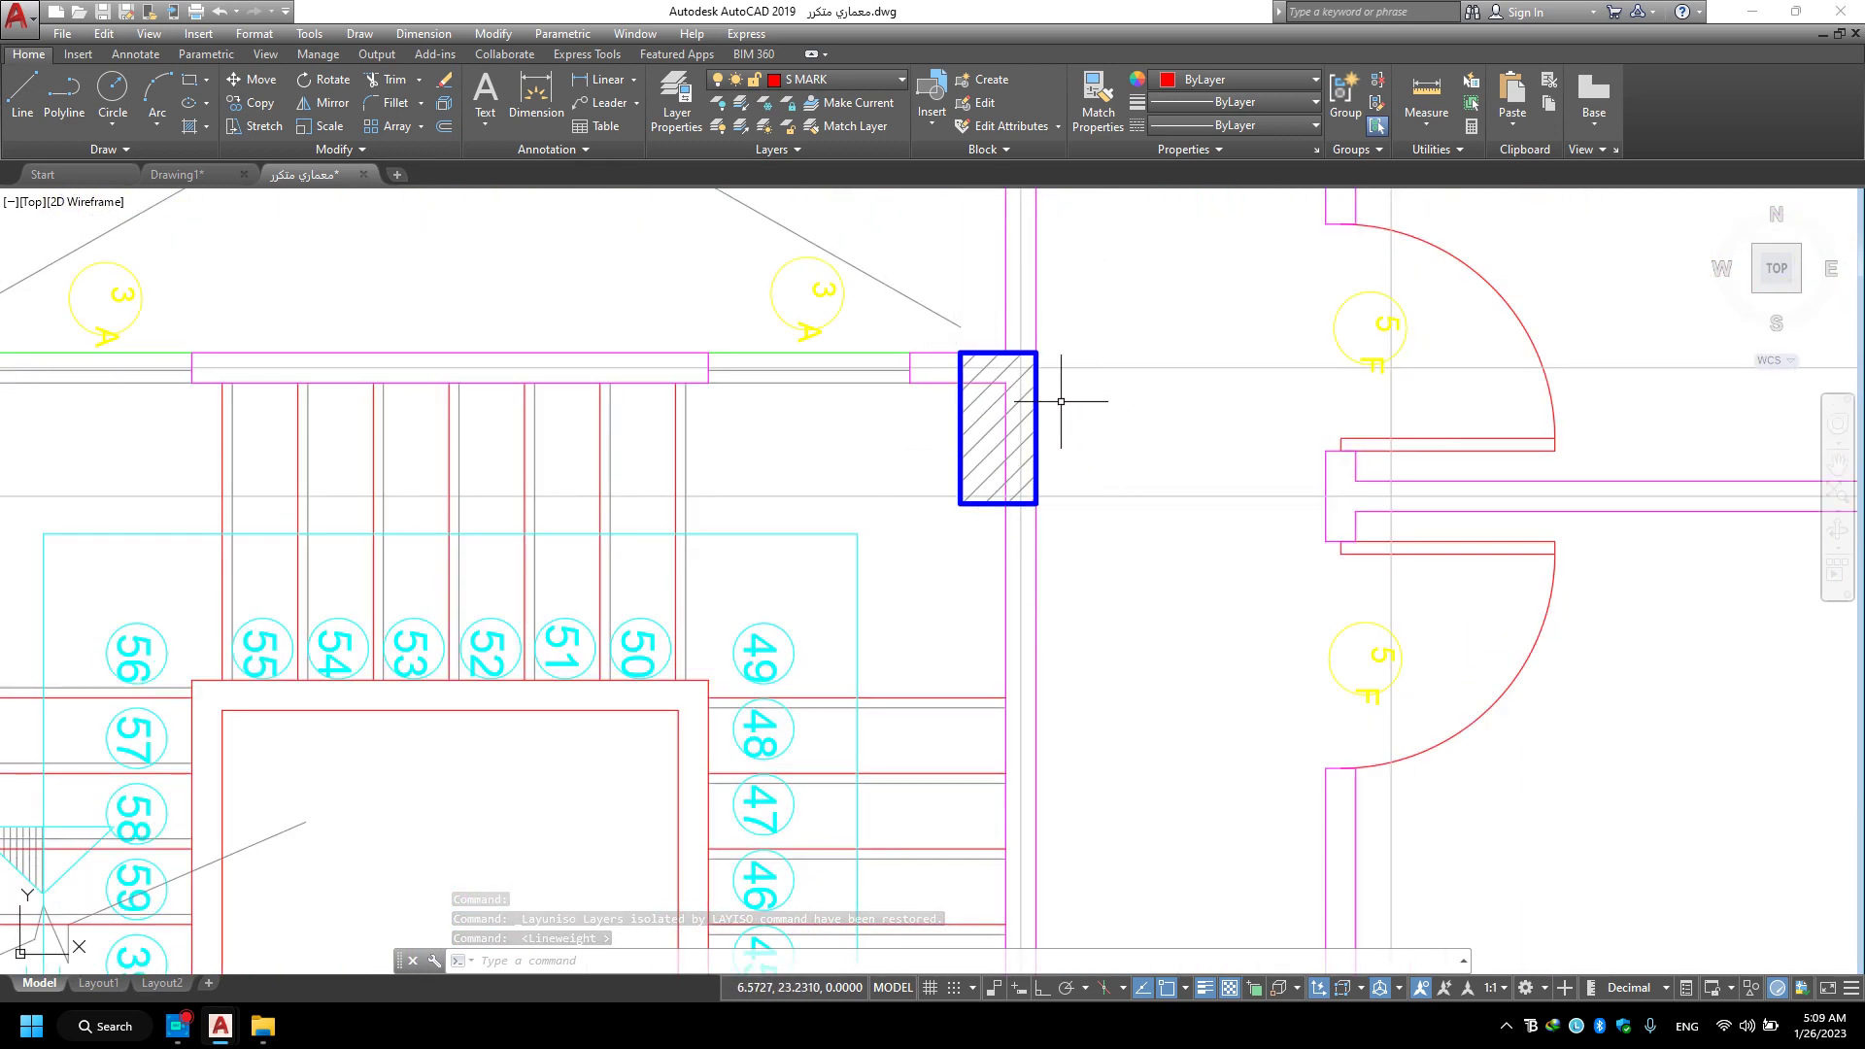
Pan across the corner column, bedrooms, stair and kitchen to inspect more hatched columns.
scroll(957, 478, "down", 2)
scroll(966, 495, "down", 3)
scroll(933, 485, "down", 2)
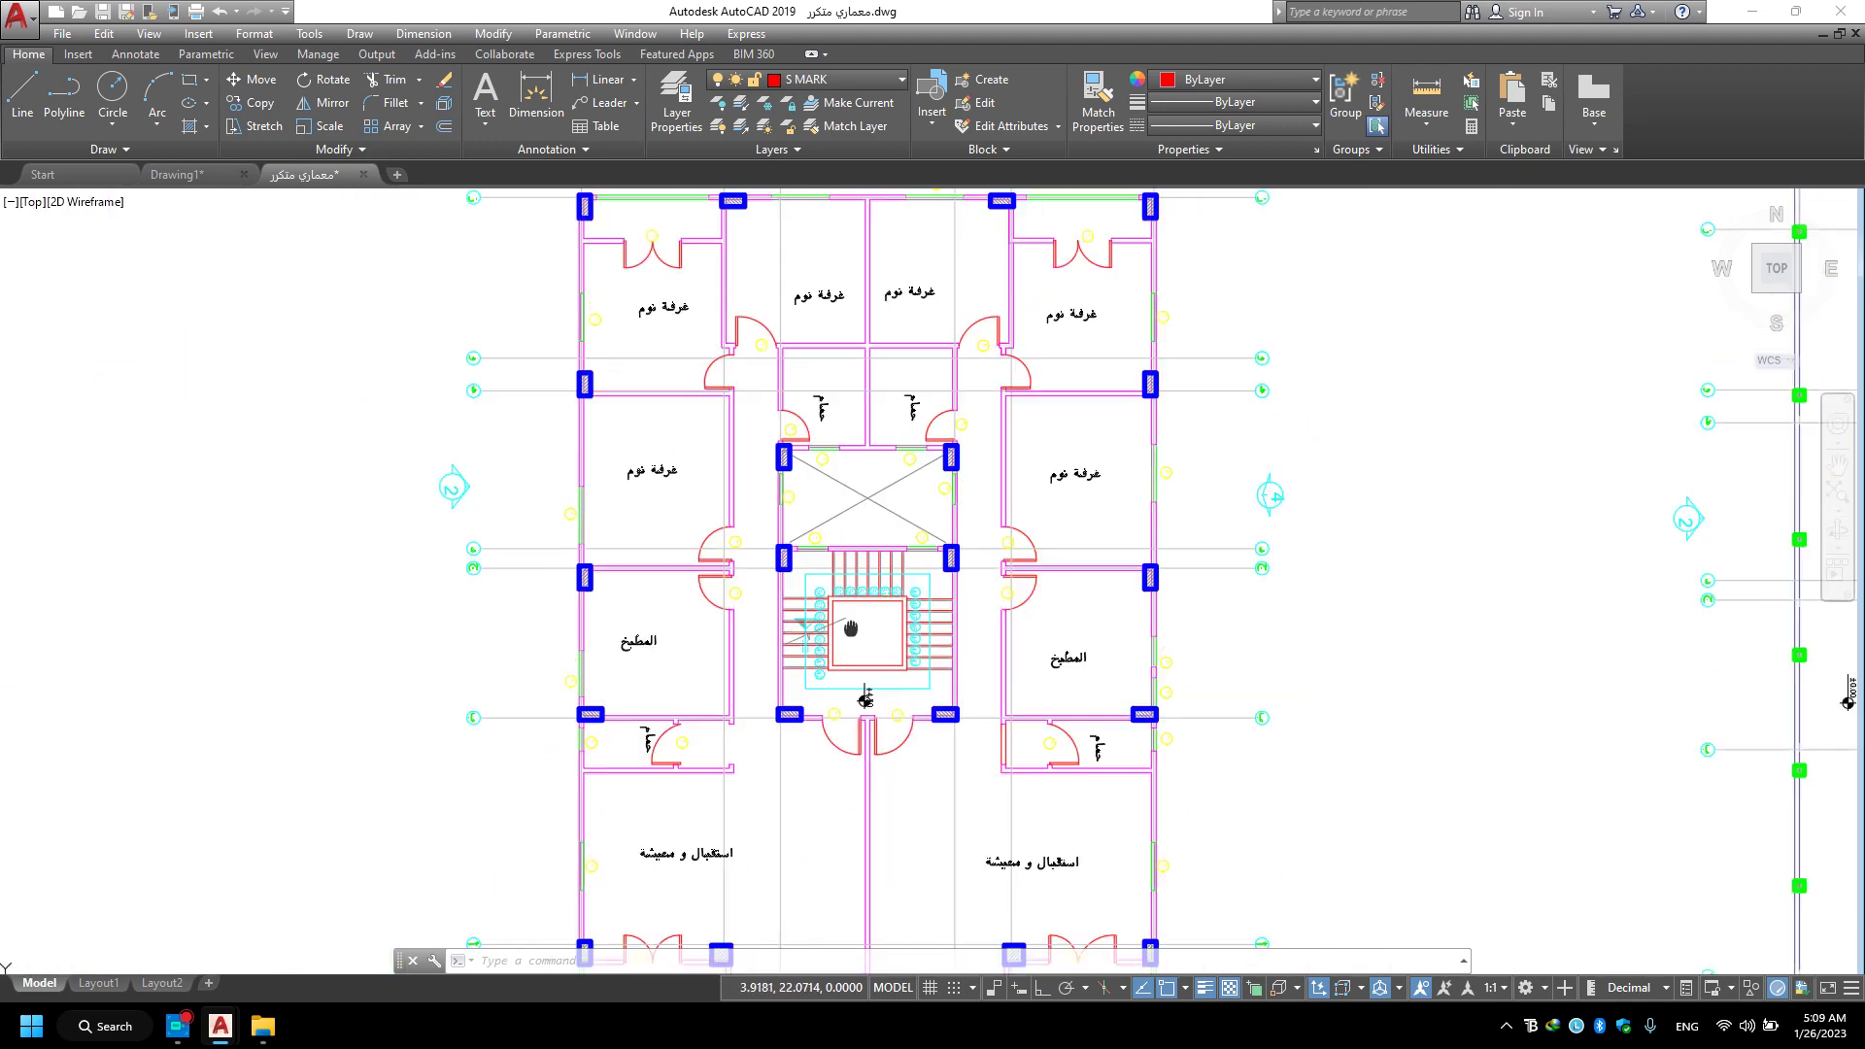
scroll(904, 485, "down", 1)
scroll(408, 294, "up", 6)
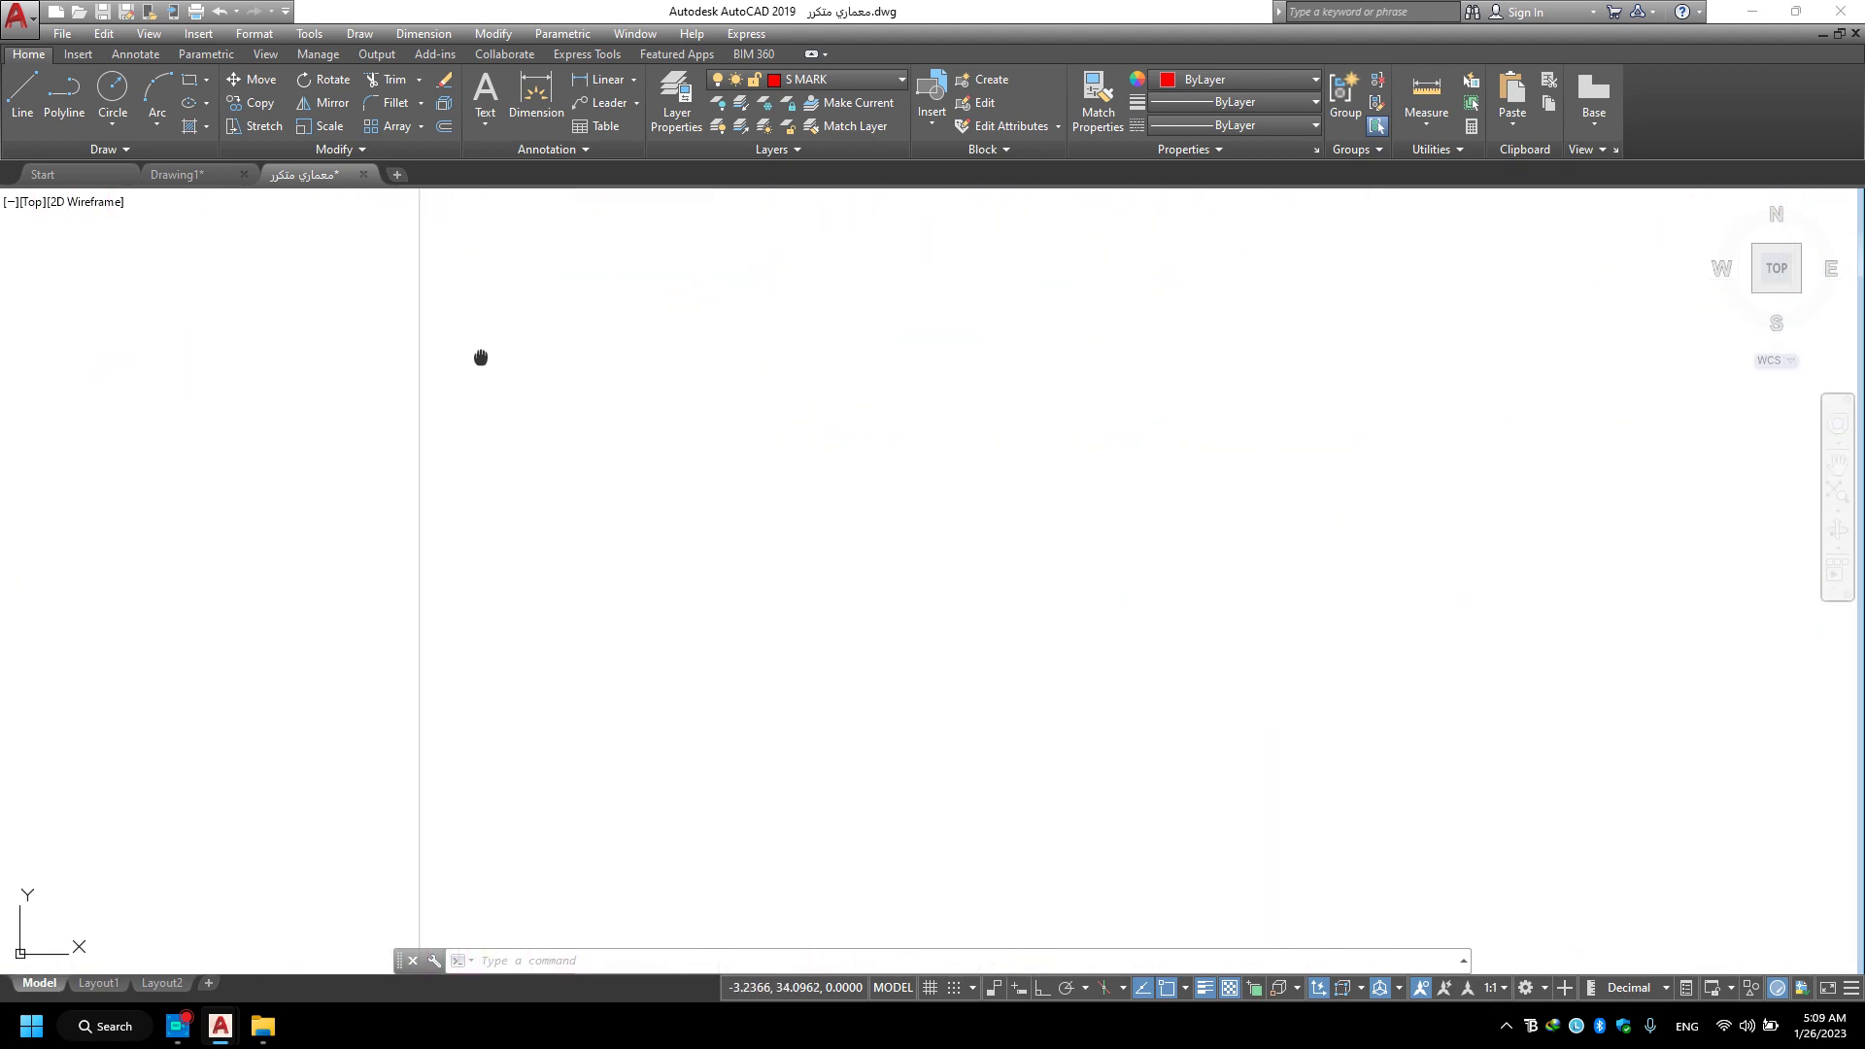
middle_click_drag(595, 716, 636, 334)
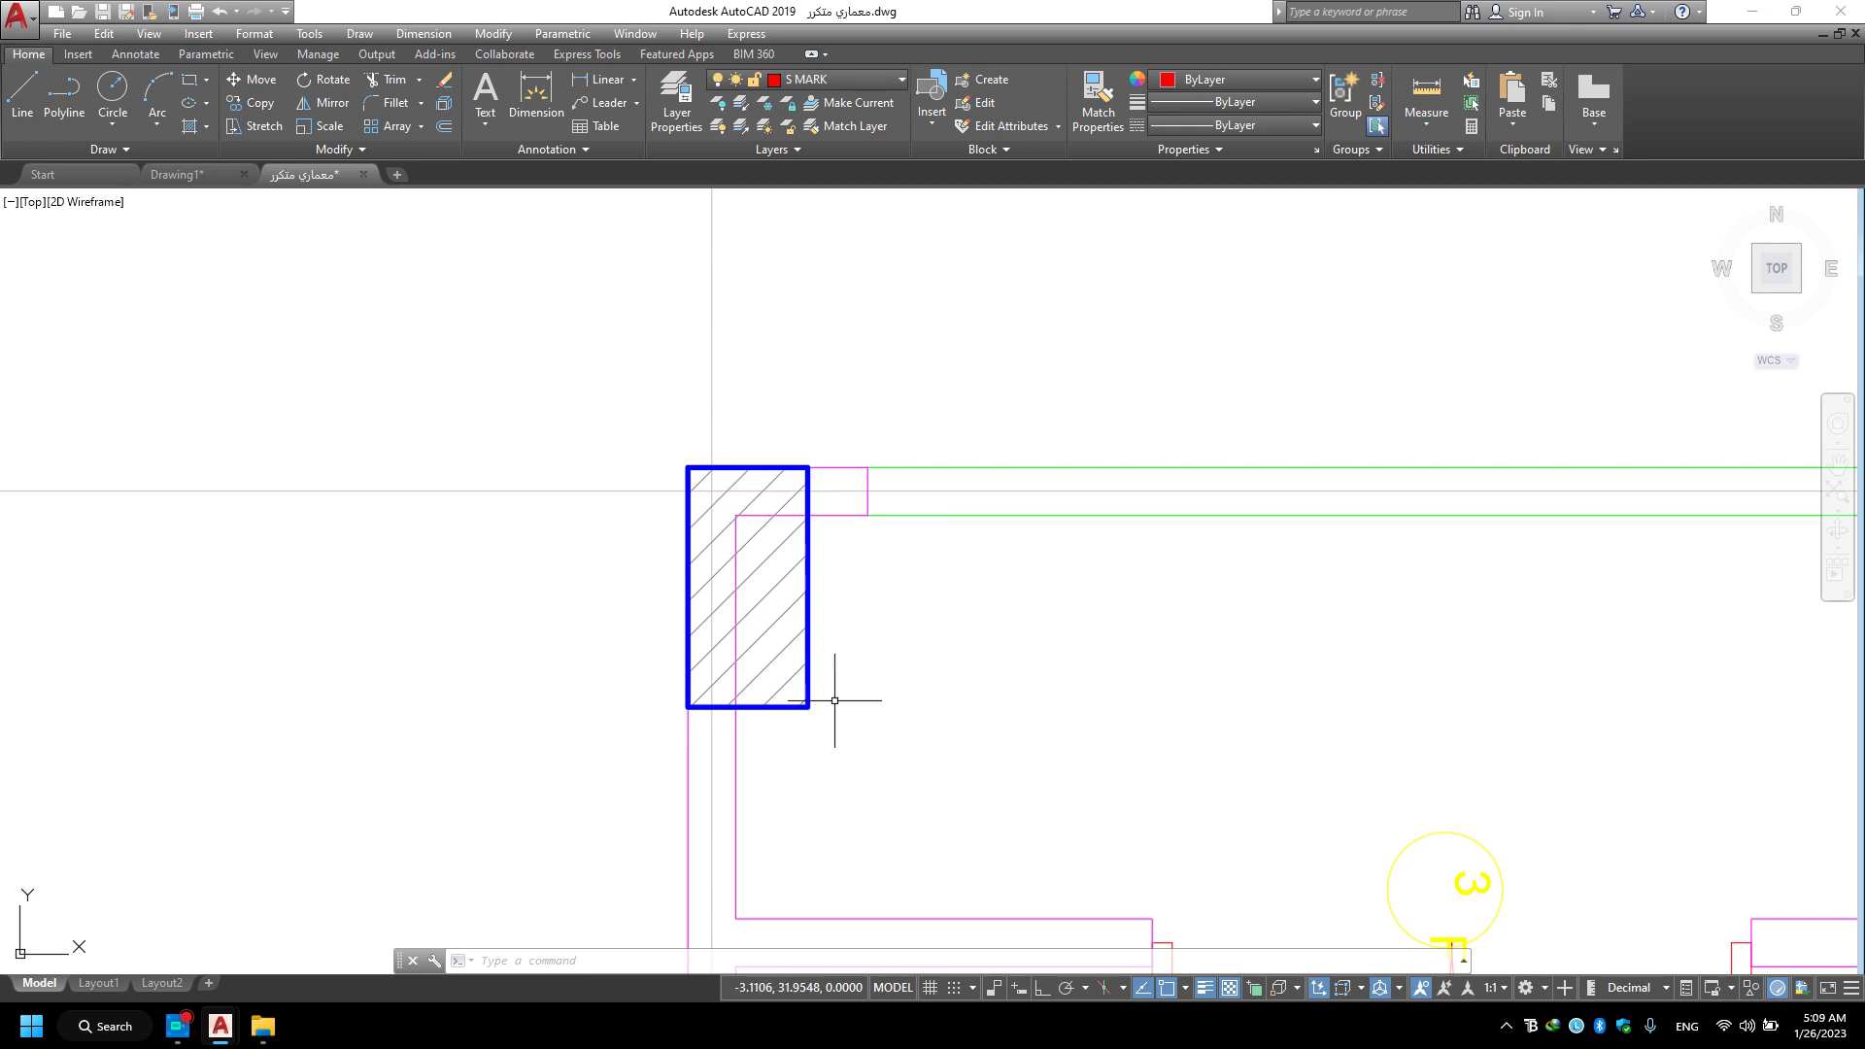
middle_click_drag(972, 598, 896, 500)
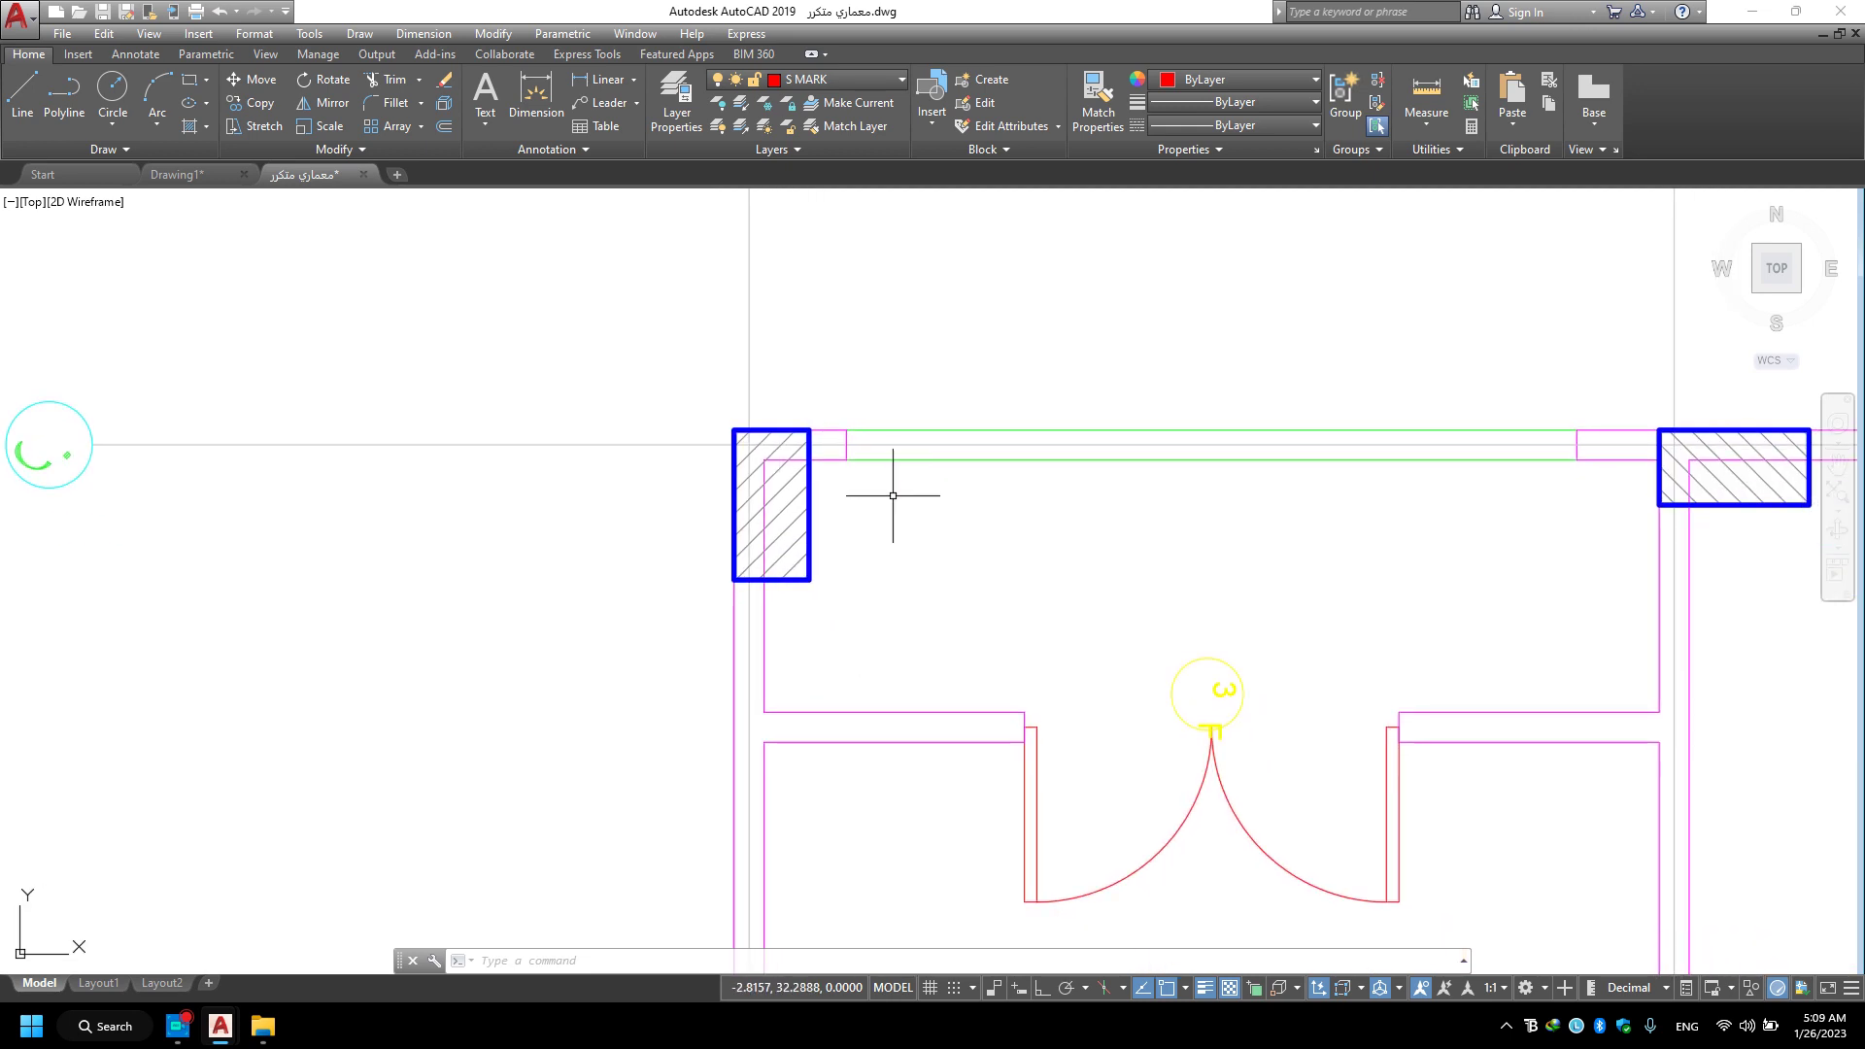
middle_click_drag(896, 741, 783, 508)
middle_click_drag(882, 625, 878, 616)
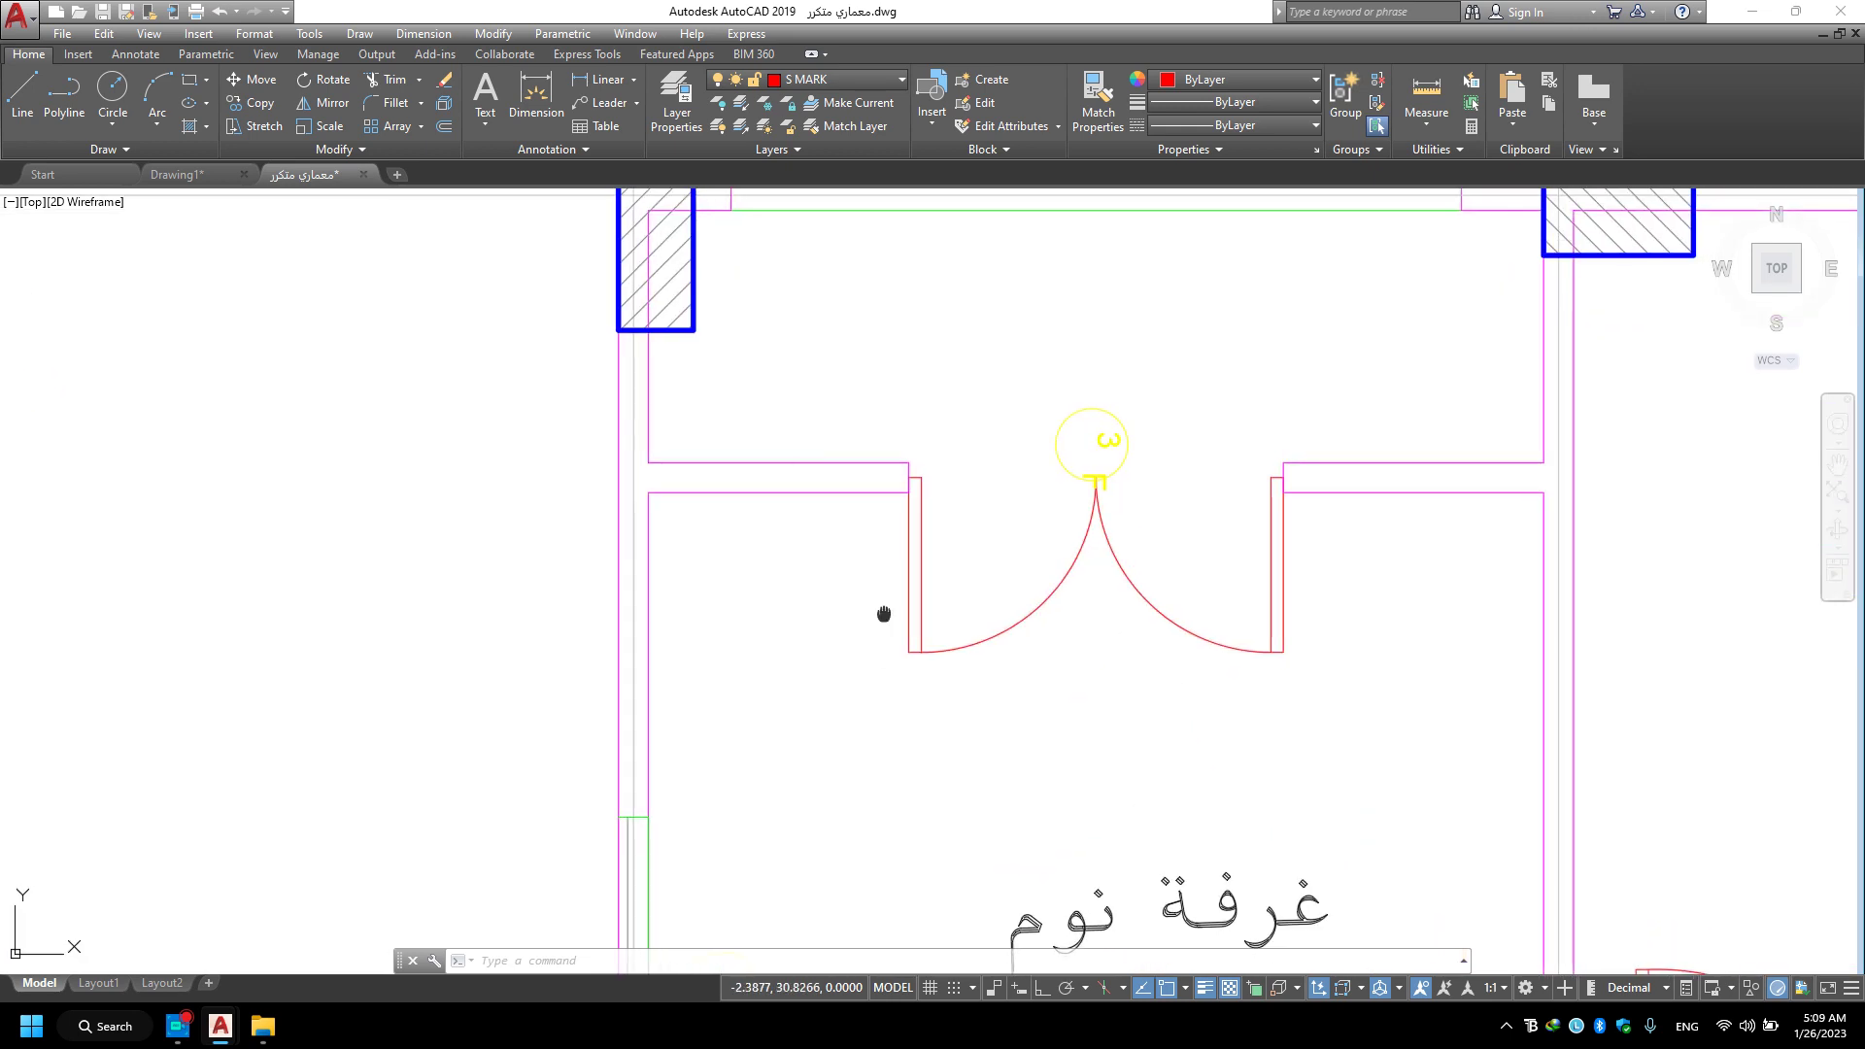
middle_click_drag(796, 737, 603, 612)
mouse_move(962, 860)
middle_mouse_down()
mouse_move(886, 291)
mouse_move(833, 235)
middle_mouse_up()
scroll(887, 292, "down", 4)
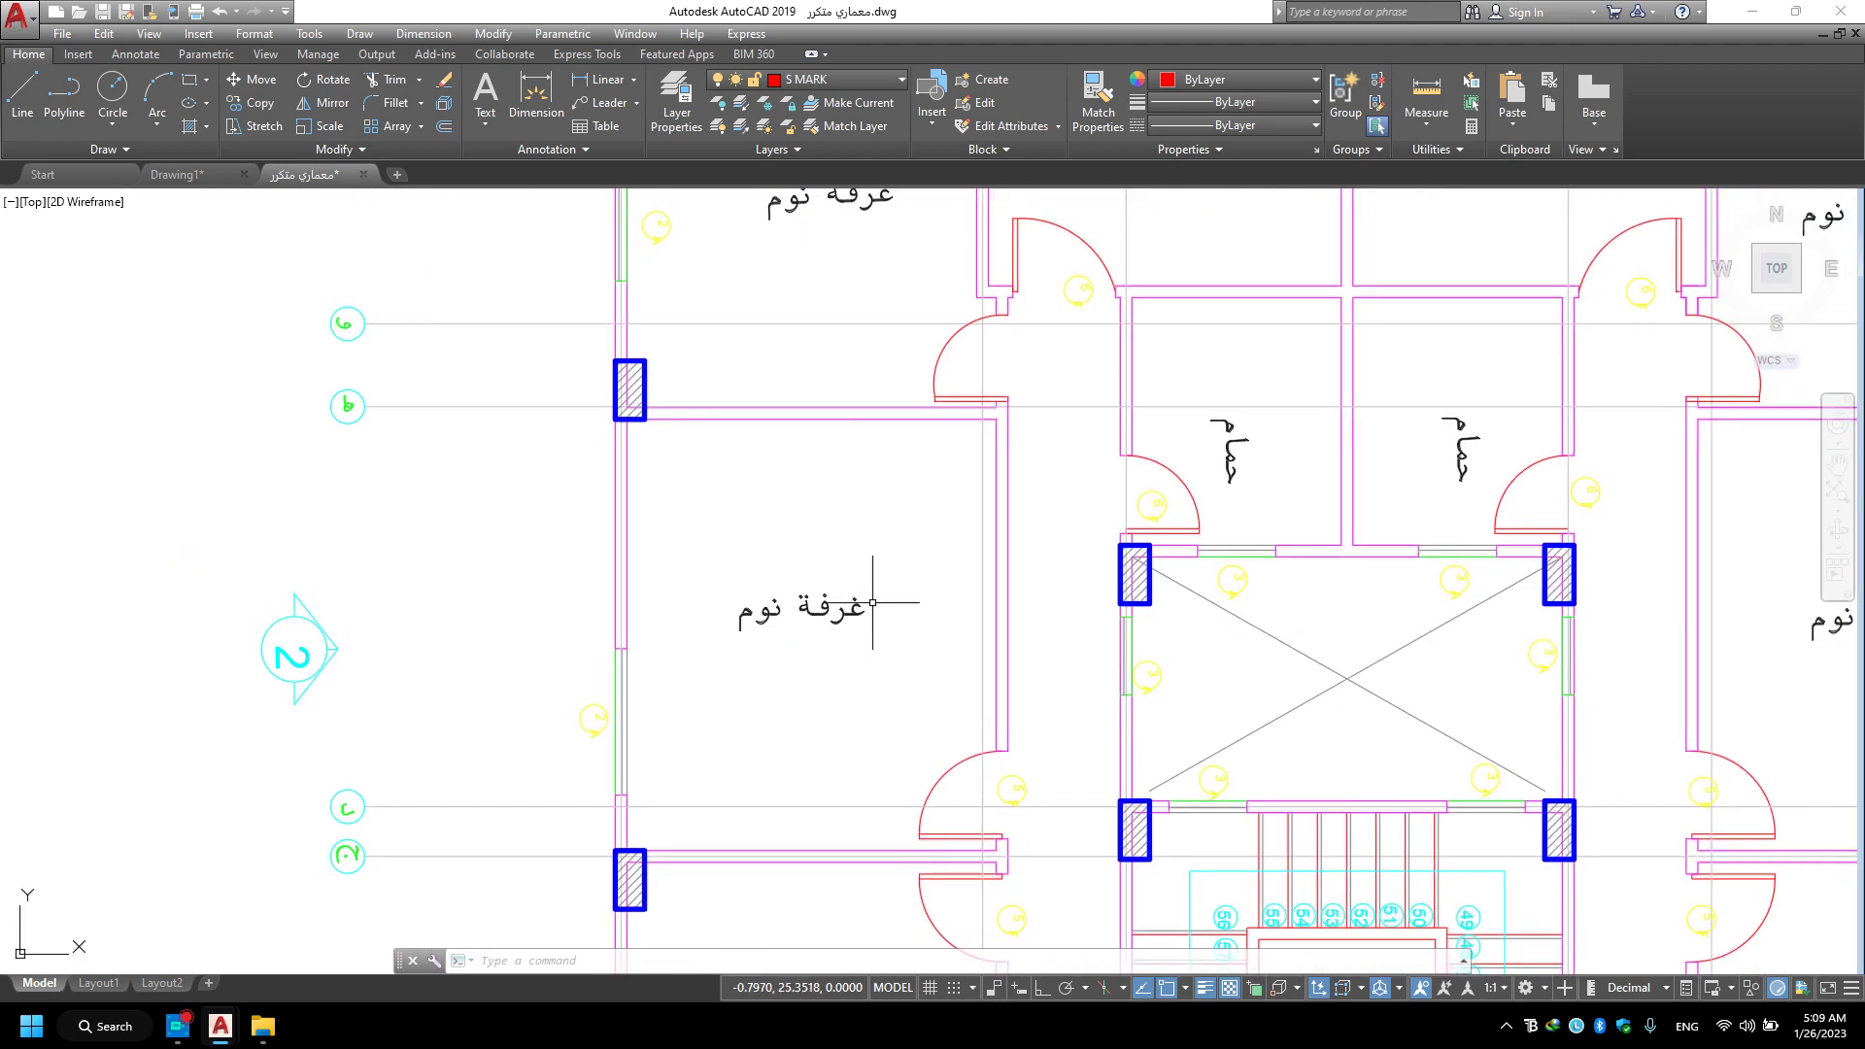
middle_click_drag(879, 605, 820, 413)
middle_click_drag(732, 667, 653, 498)
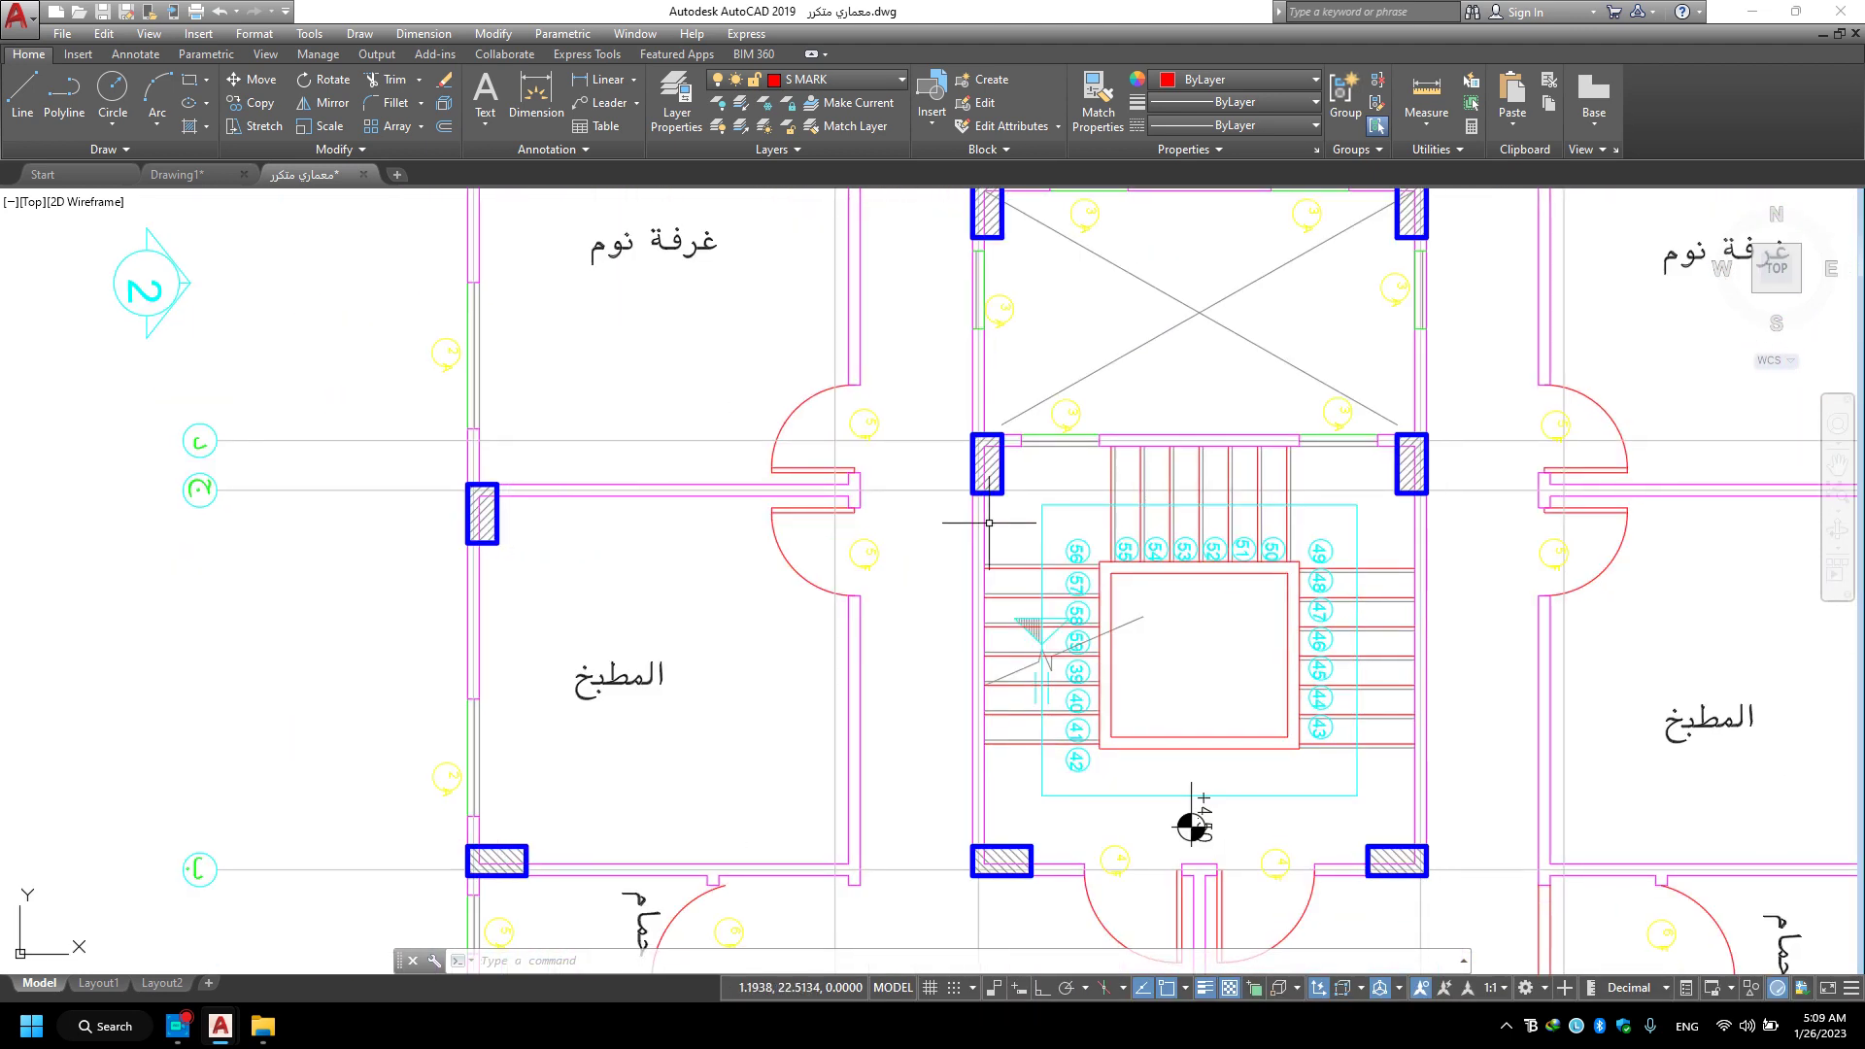
Browse the villa folders, looking into تسليح سقف الارضي and its اشكال تسليح السقف subfolder.
key("alt+Tab")
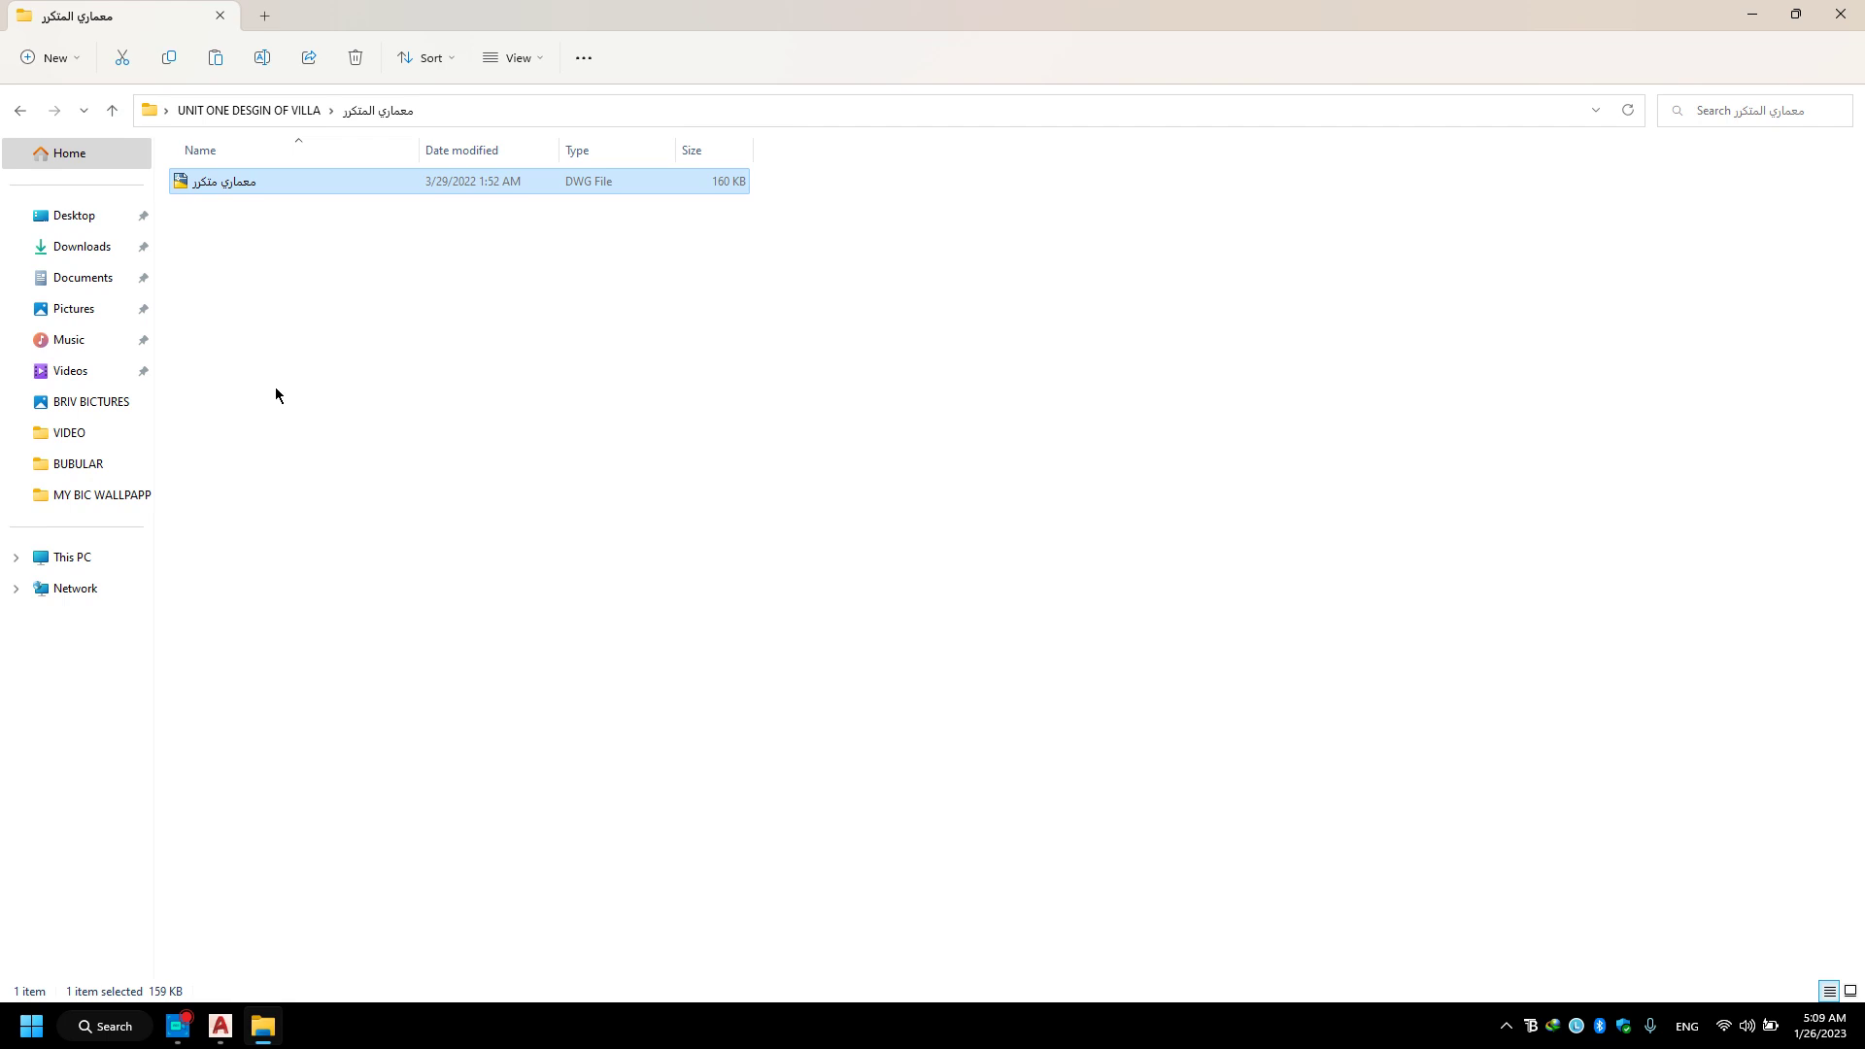
left_click(15, 111)
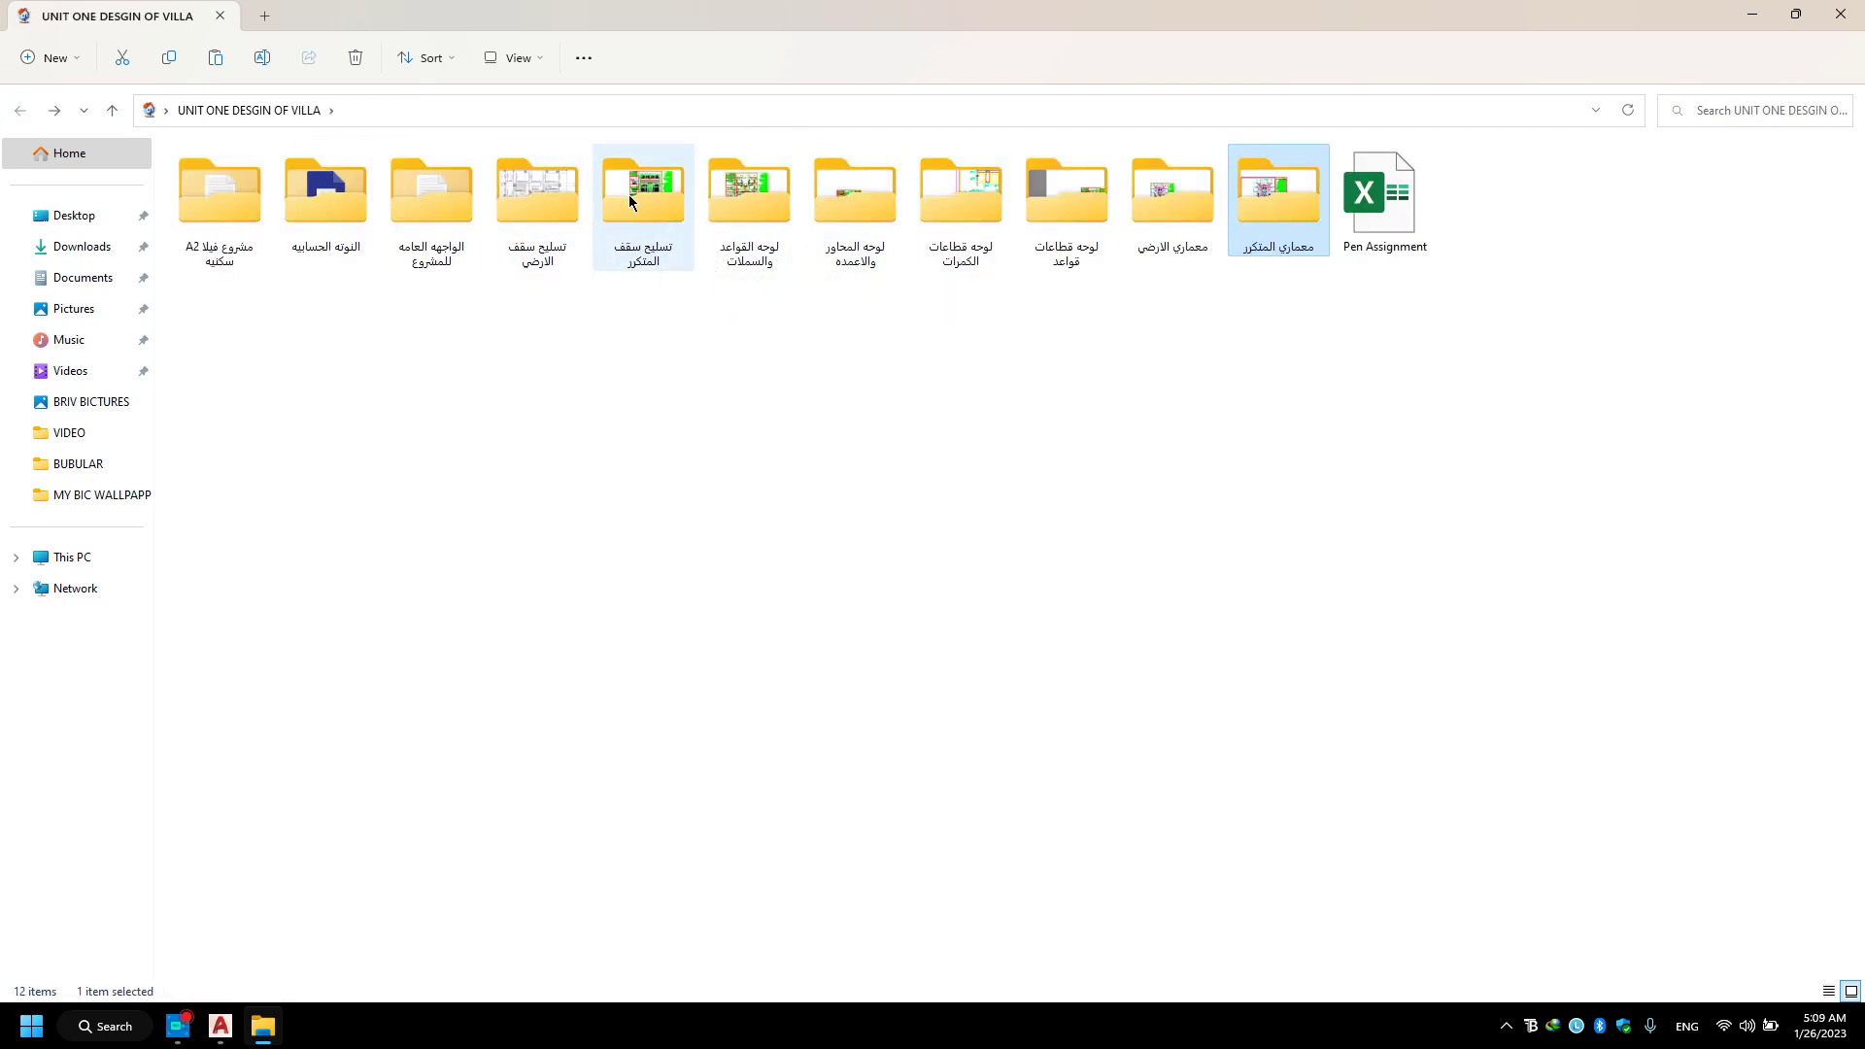
double_click(563, 193)
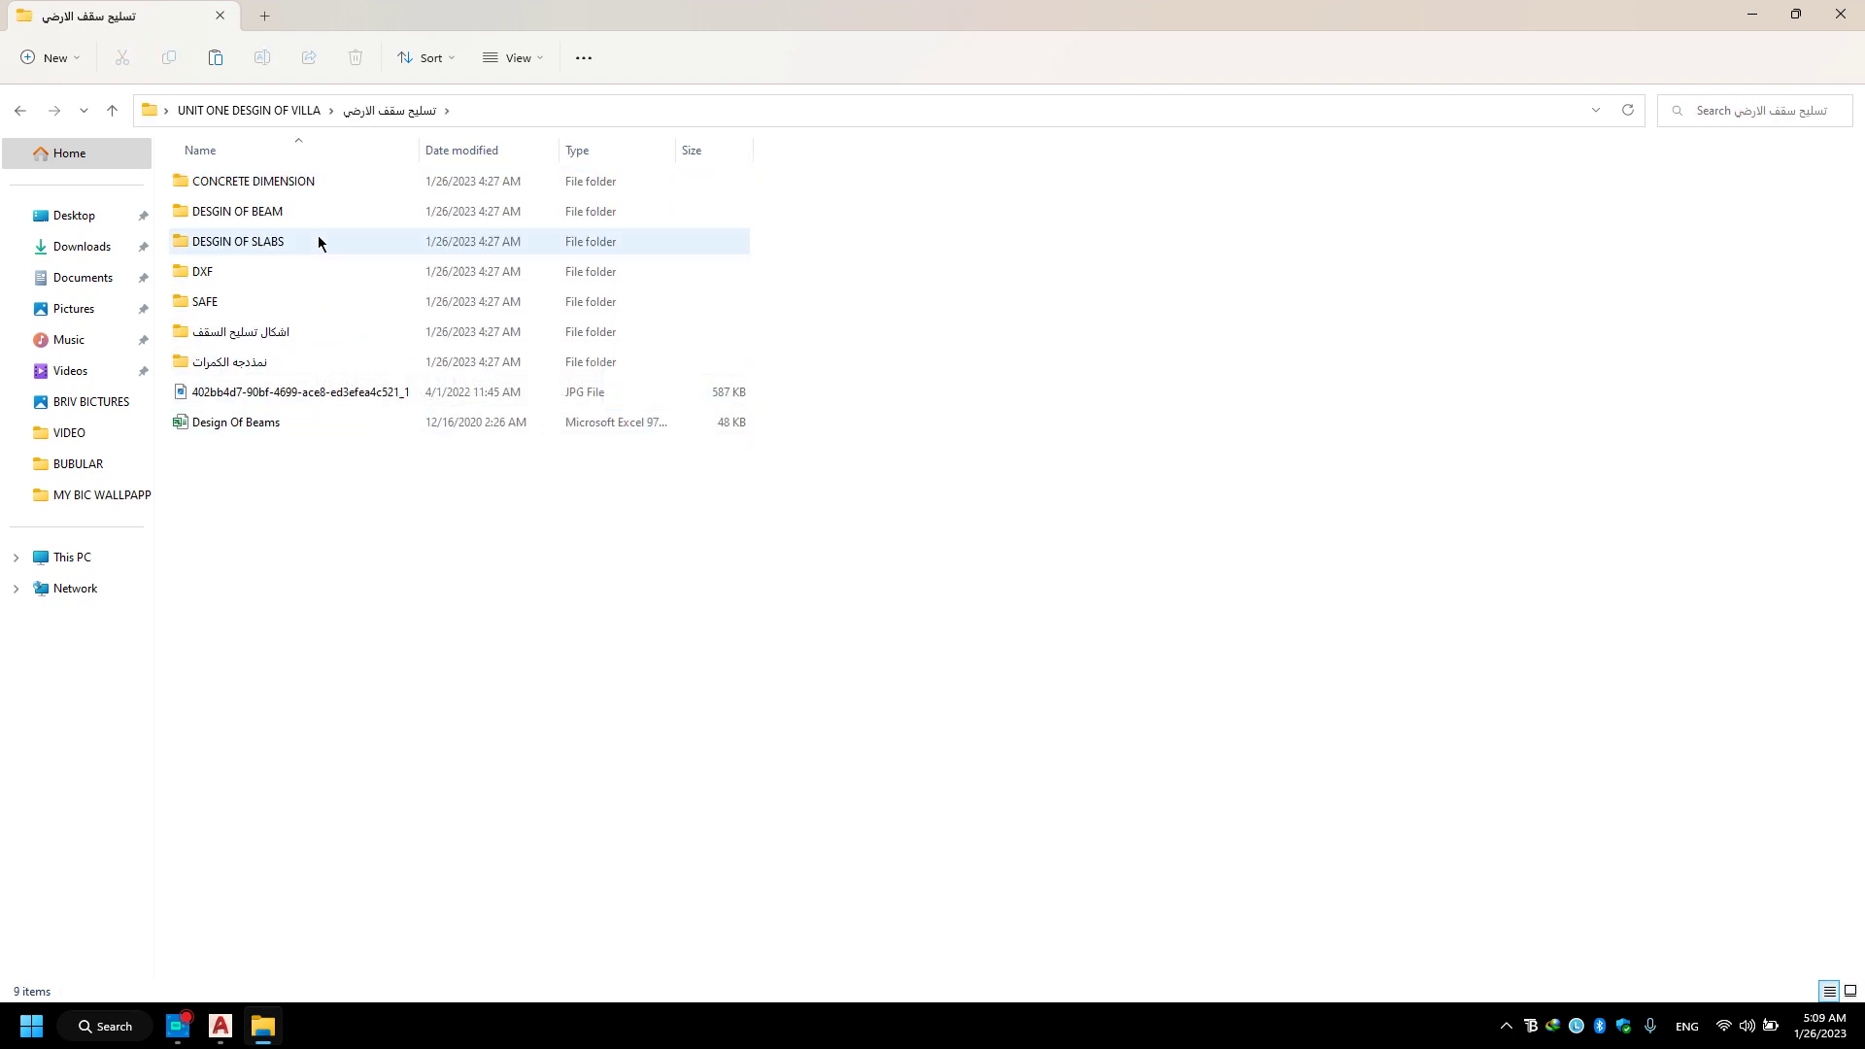
left_click(12, 108)
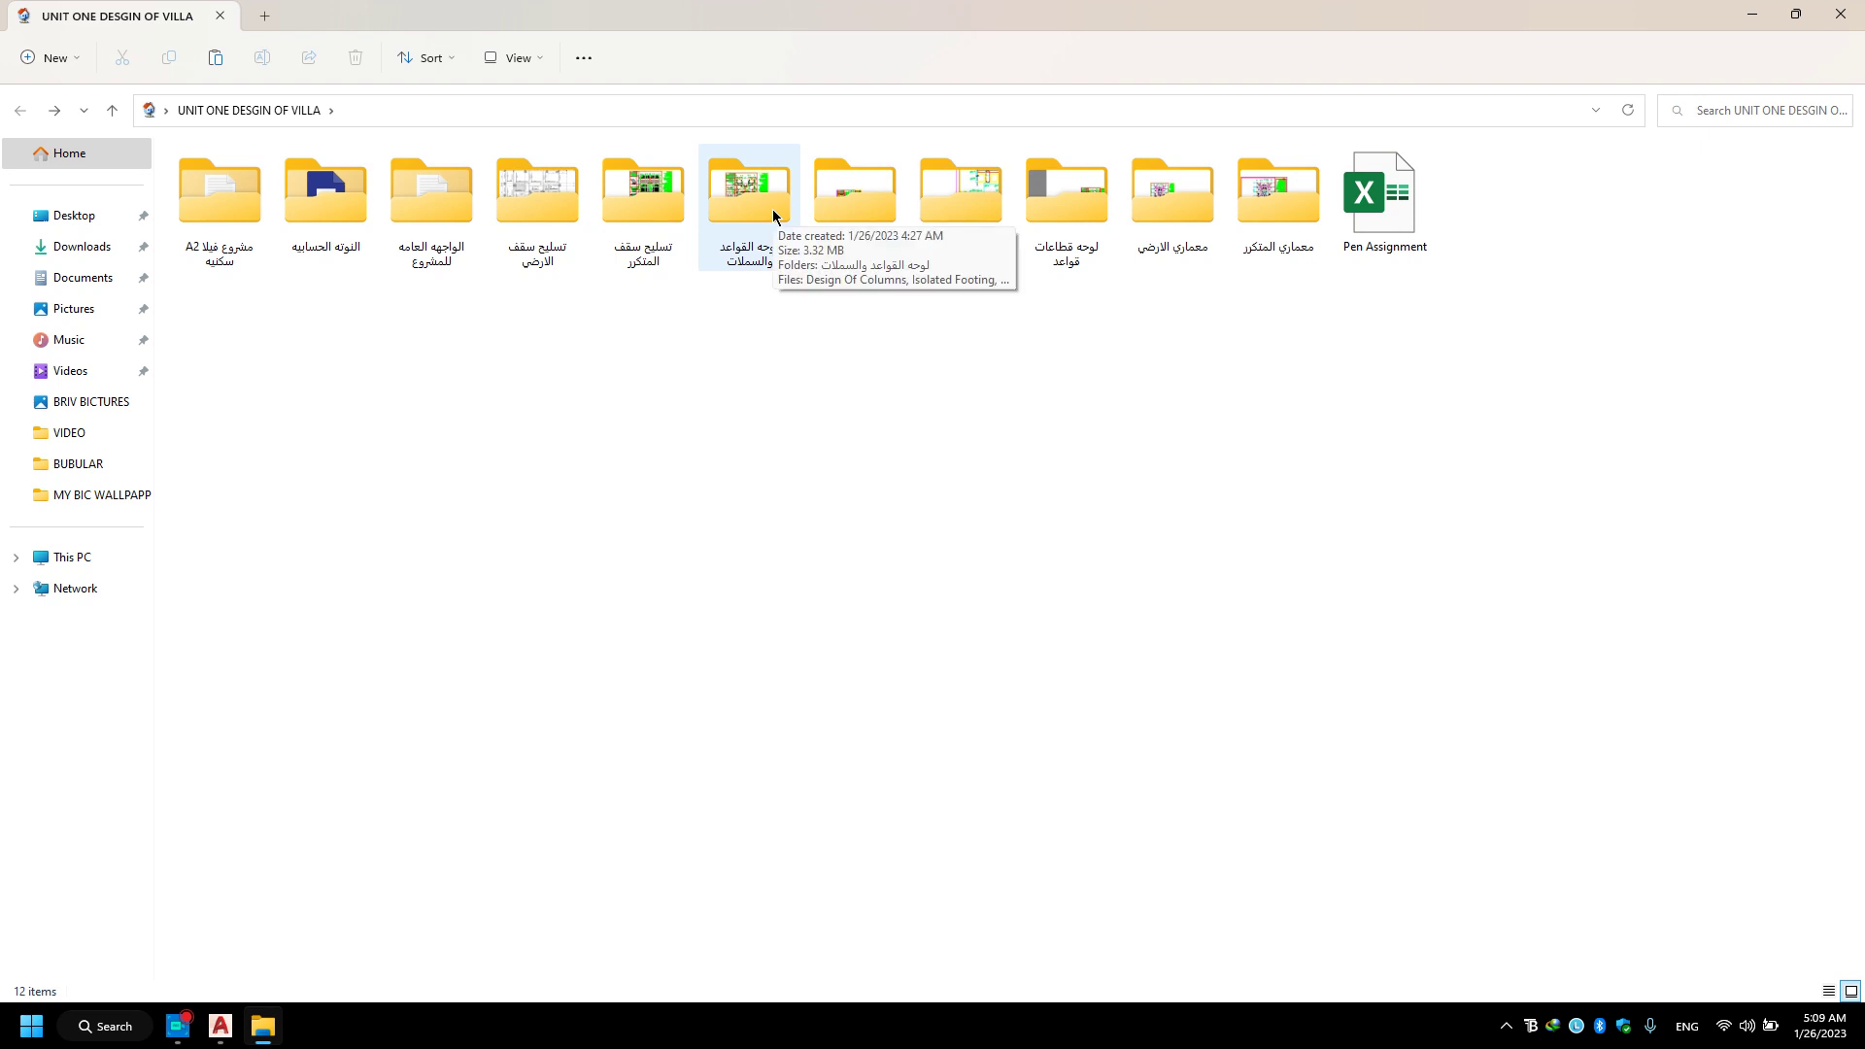
double_click(565, 189)
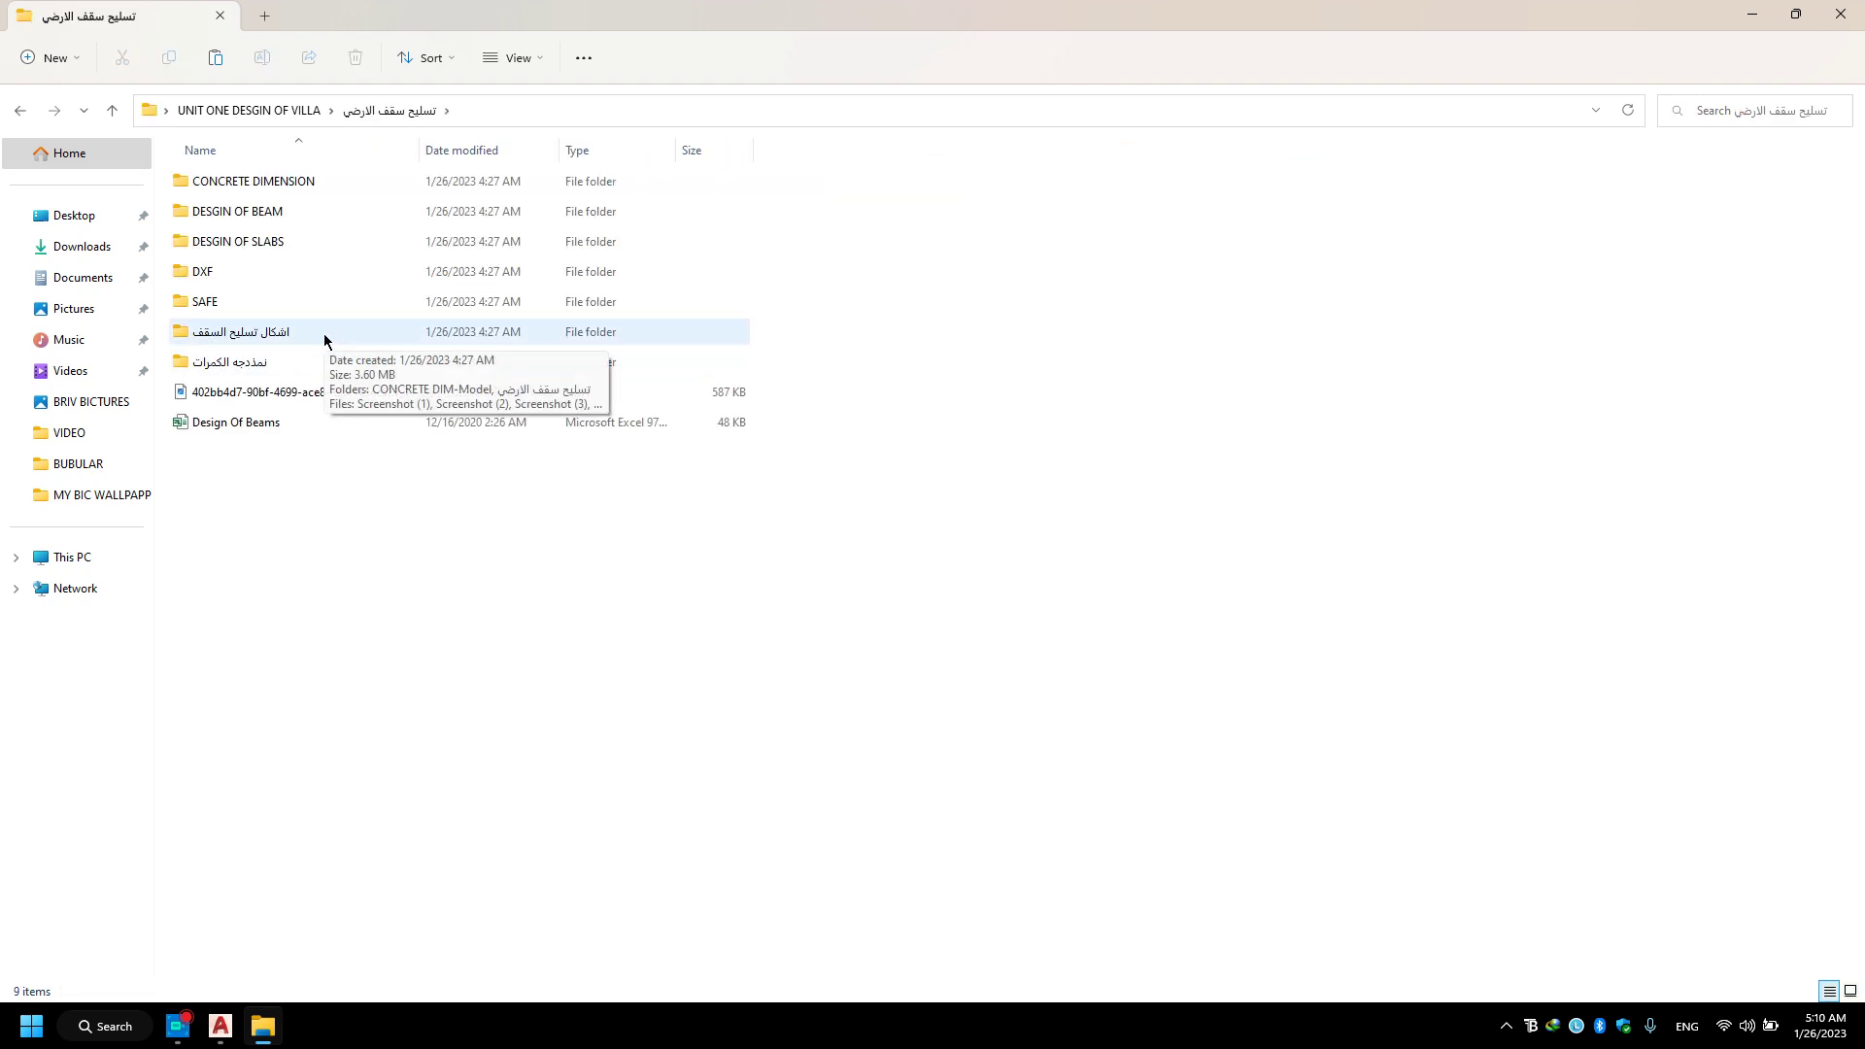
double_click(324, 334)
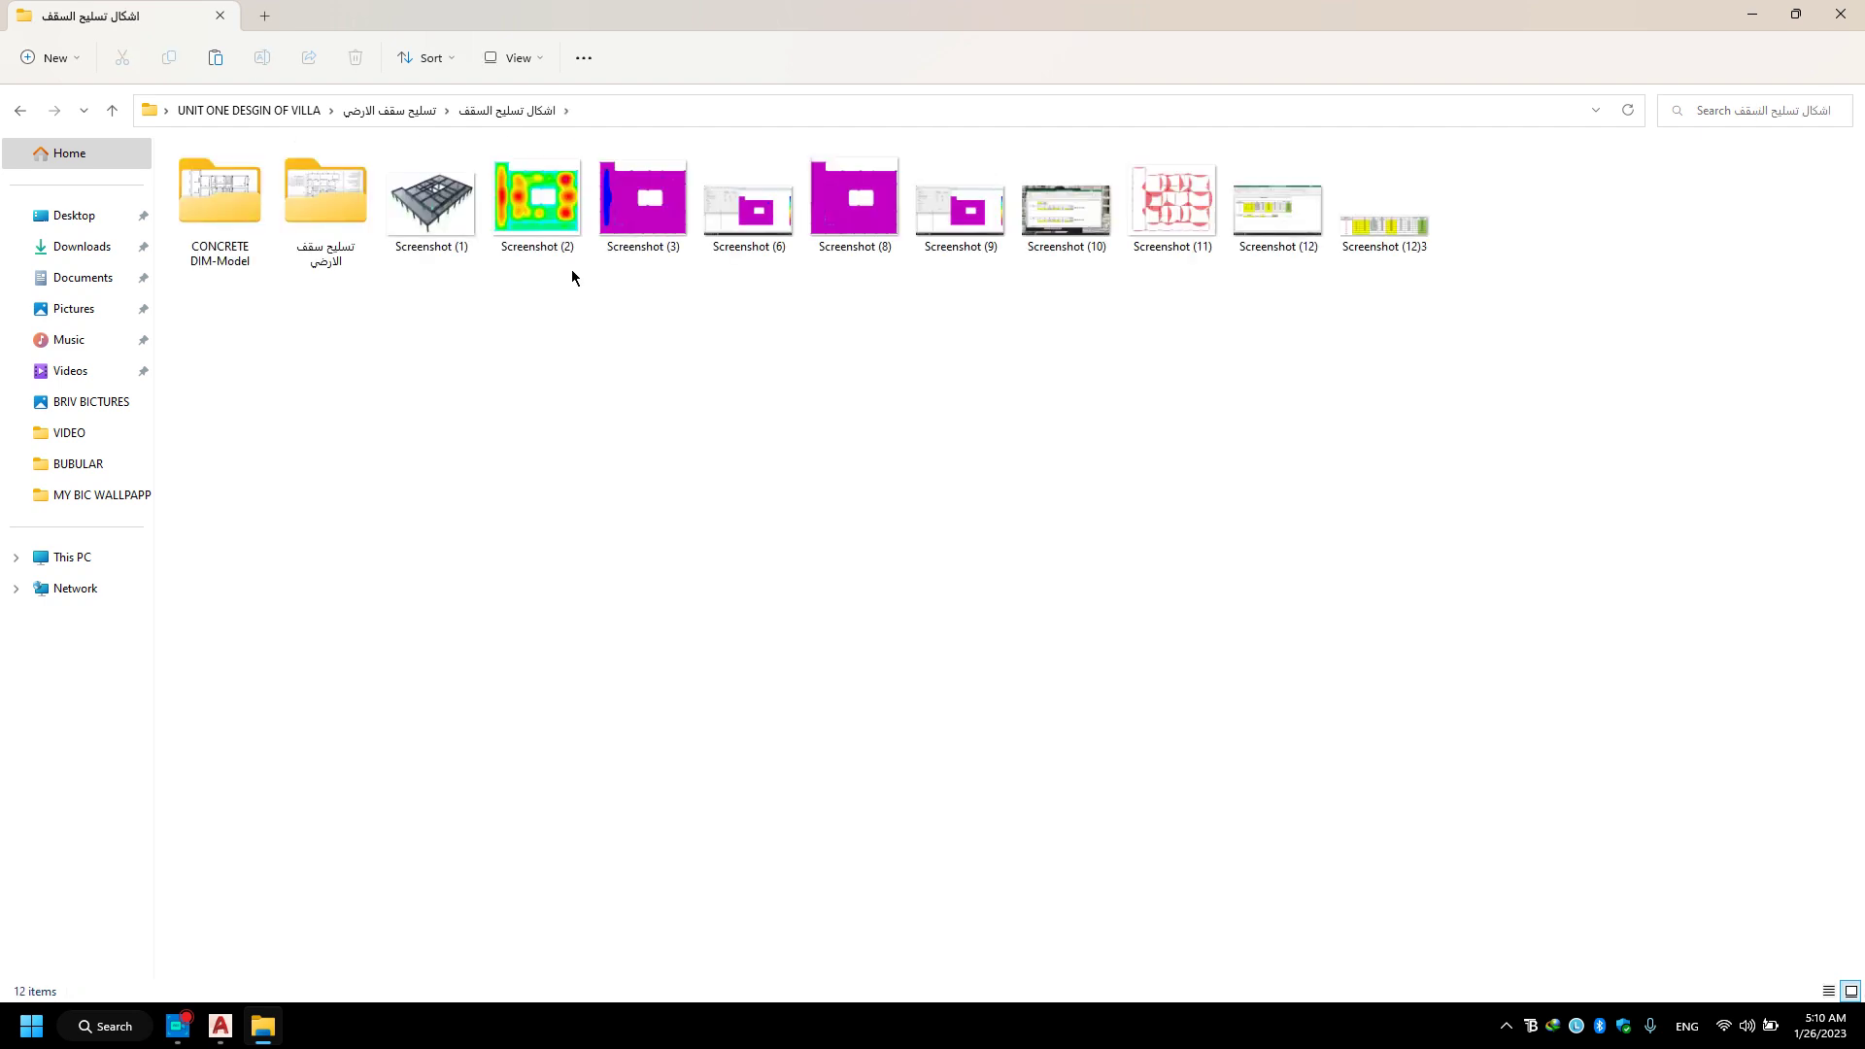
Open CONCRETE DIM.dwg from the CONCRETE DIMENSION folder.
left_click(24, 110)
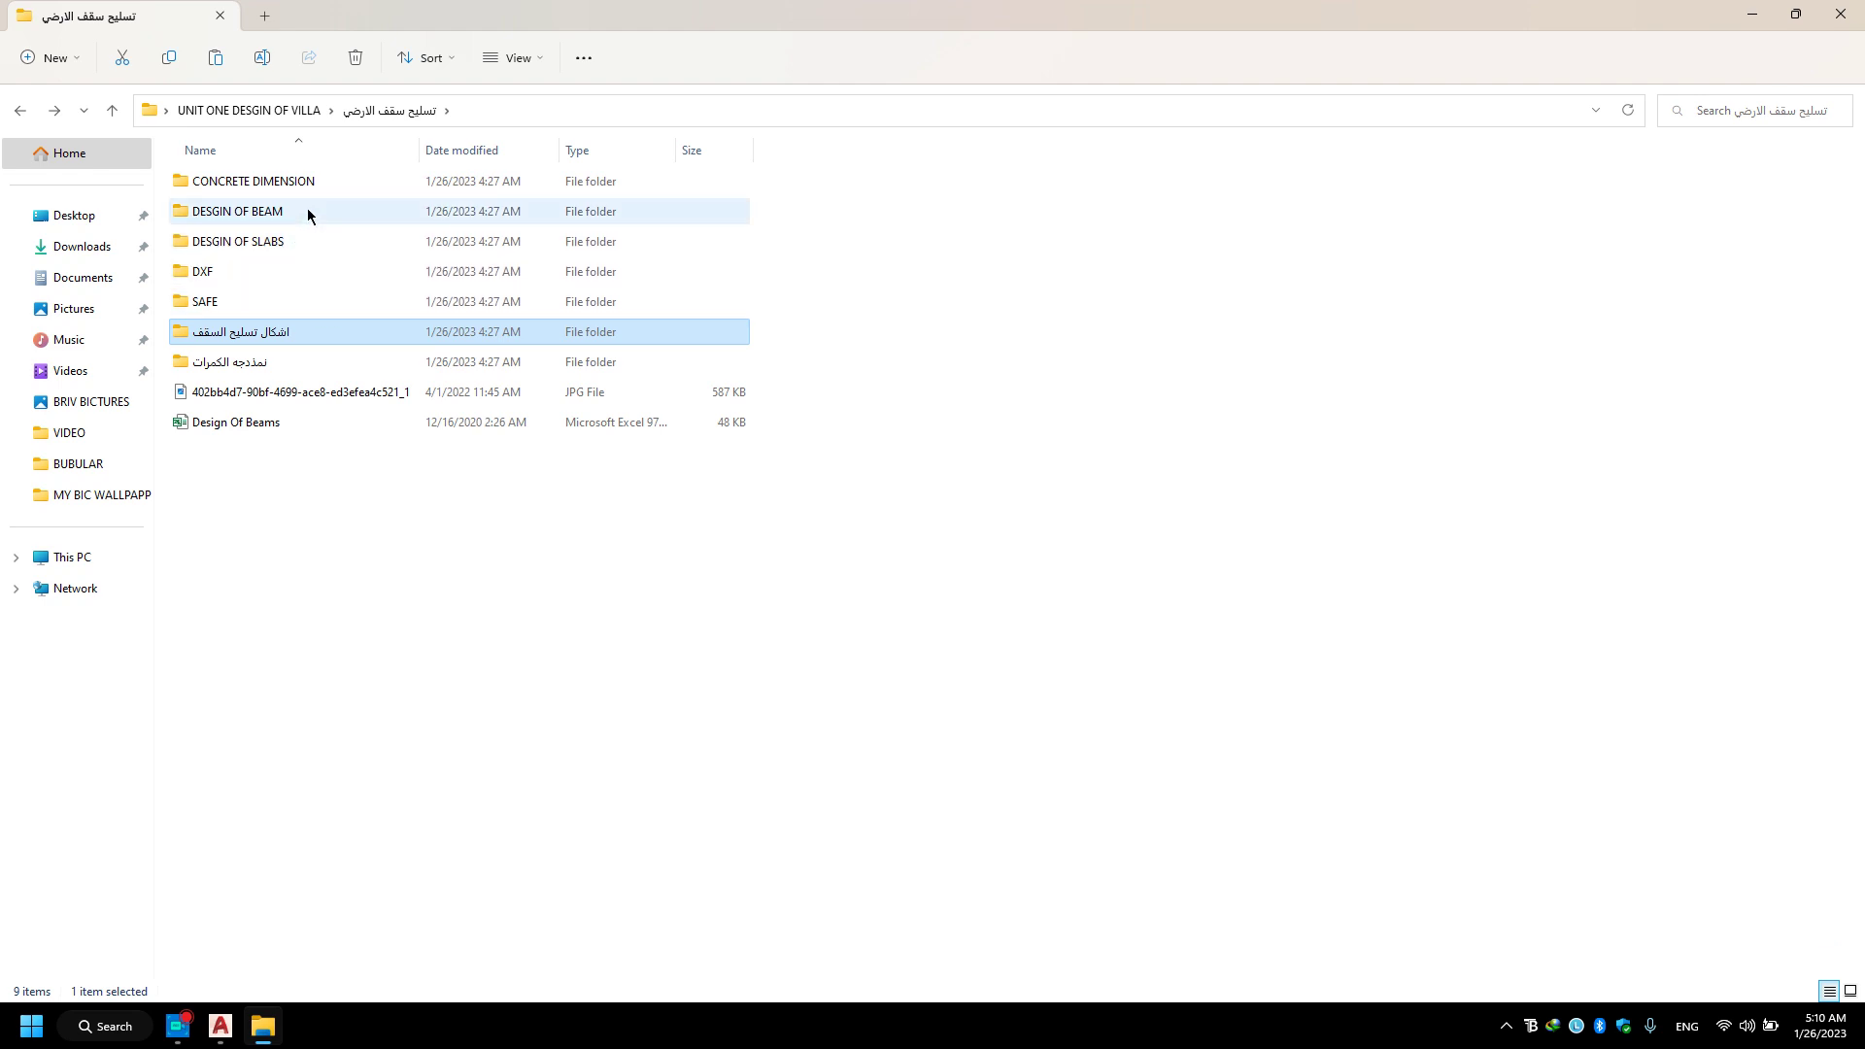
left_click(336, 182)
key("Return")
double_click(283, 212)
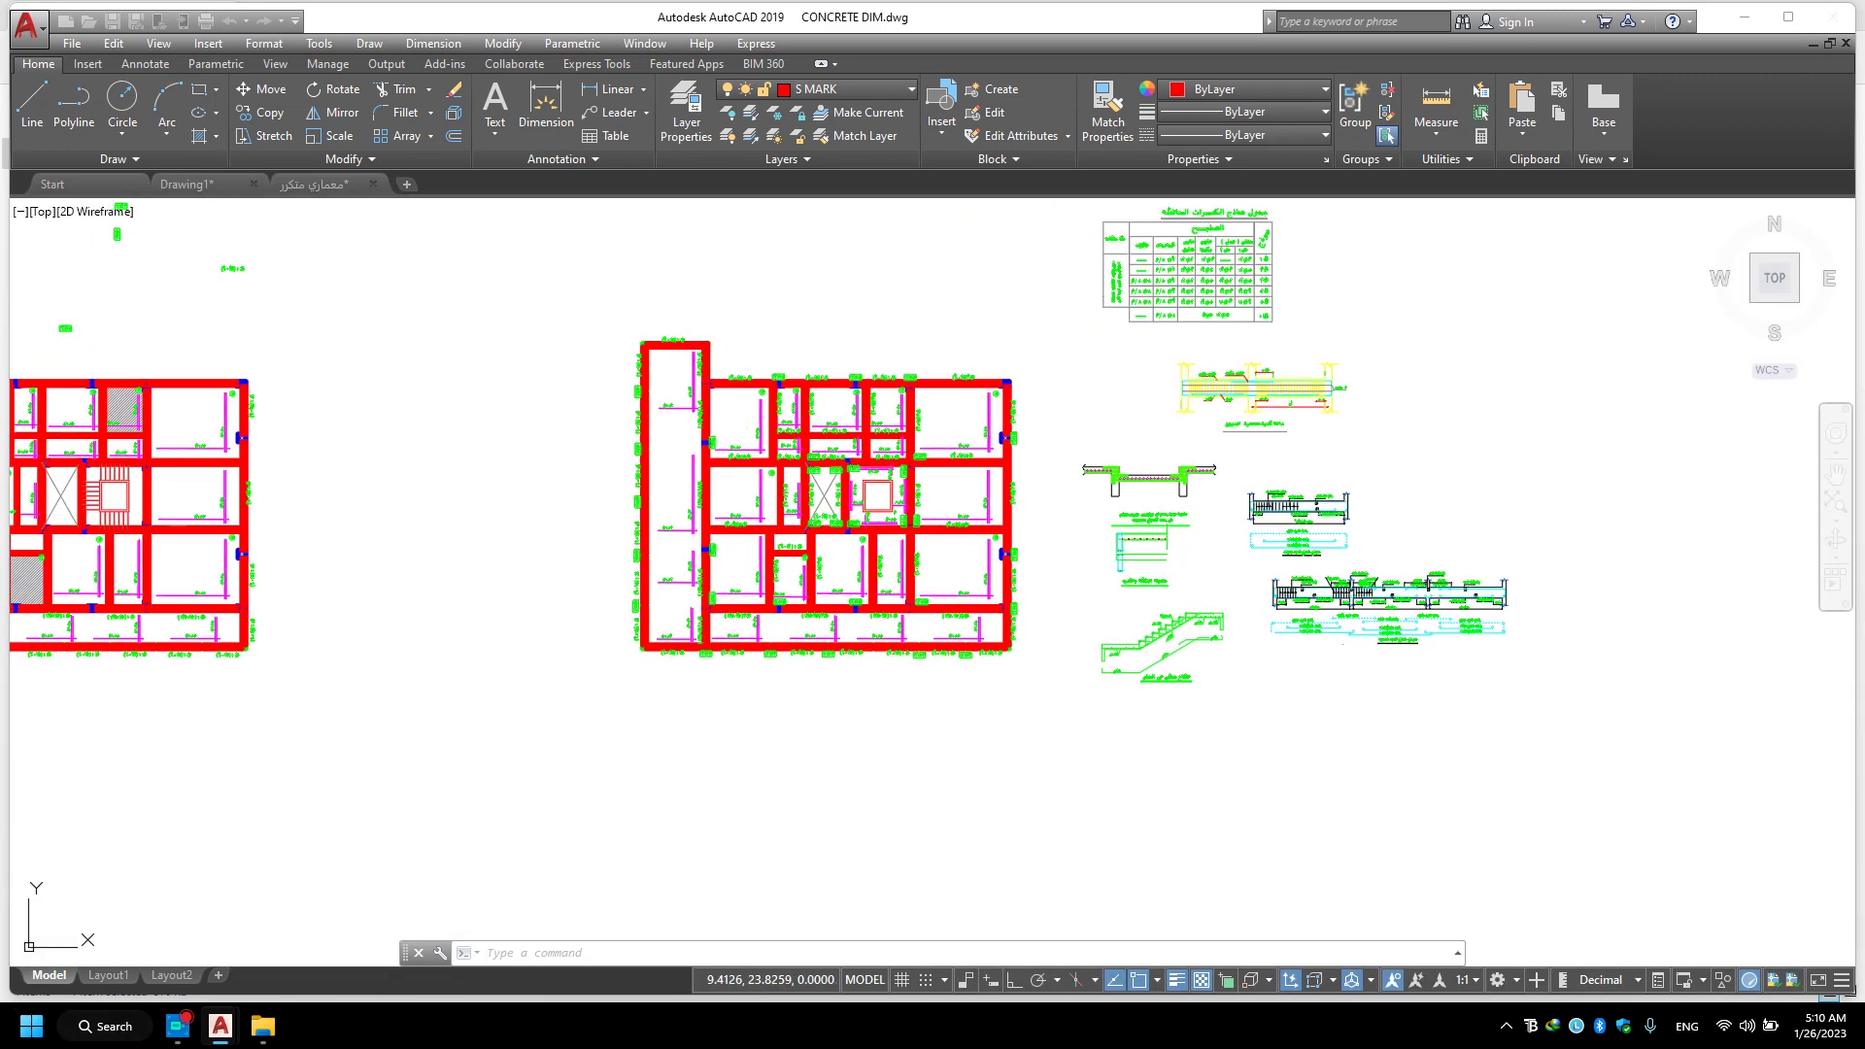
Zoom into the CONCRETE DIM plan around a column-beam junction.
scroll(658, 607, "up", 5)
scroll(521, 499, "up", 3)
mouse_move(520, 499)
middle_mouse_down()
mouse_move(1128, 750)
mouse_move(978, 520)
mouse_move(1186, 520)
middle_mouse_up()
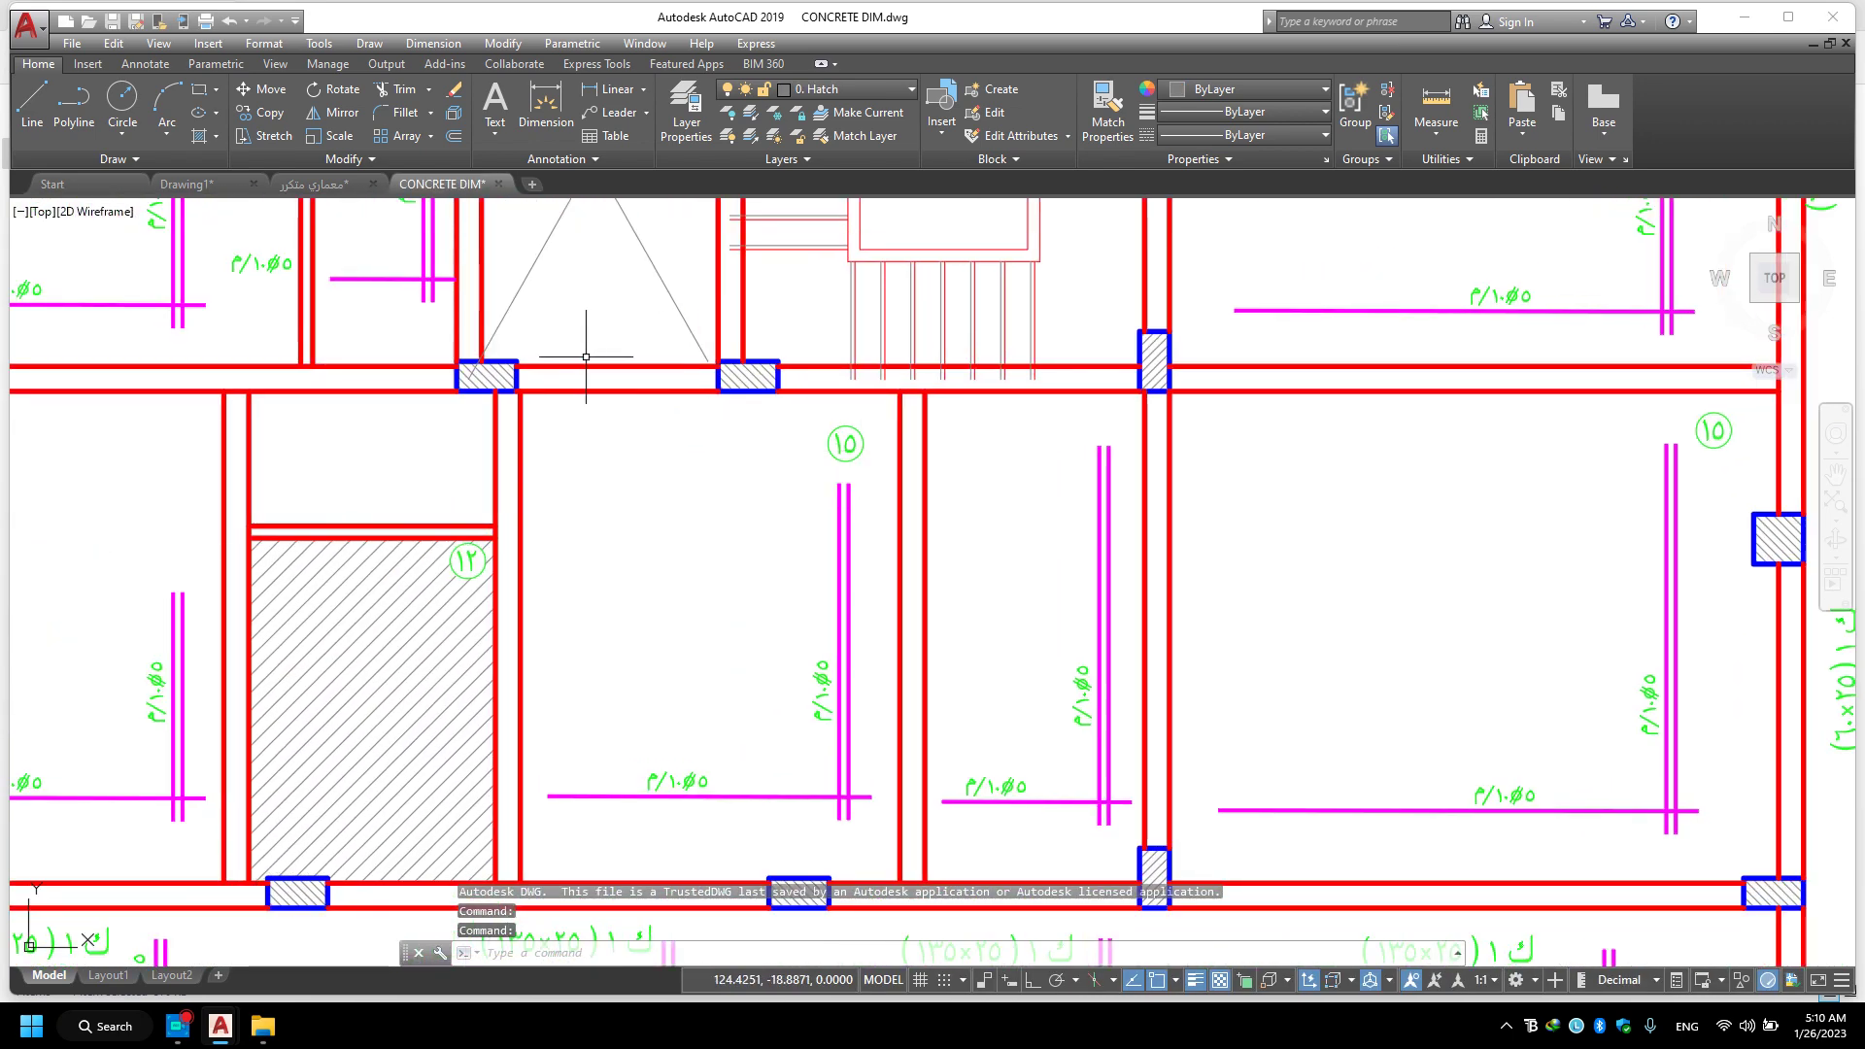
middle_click_drag(603, 354, 787, 538)
scroll(728, 529, "up", 8)
scroll(886, 624, "down", 4)
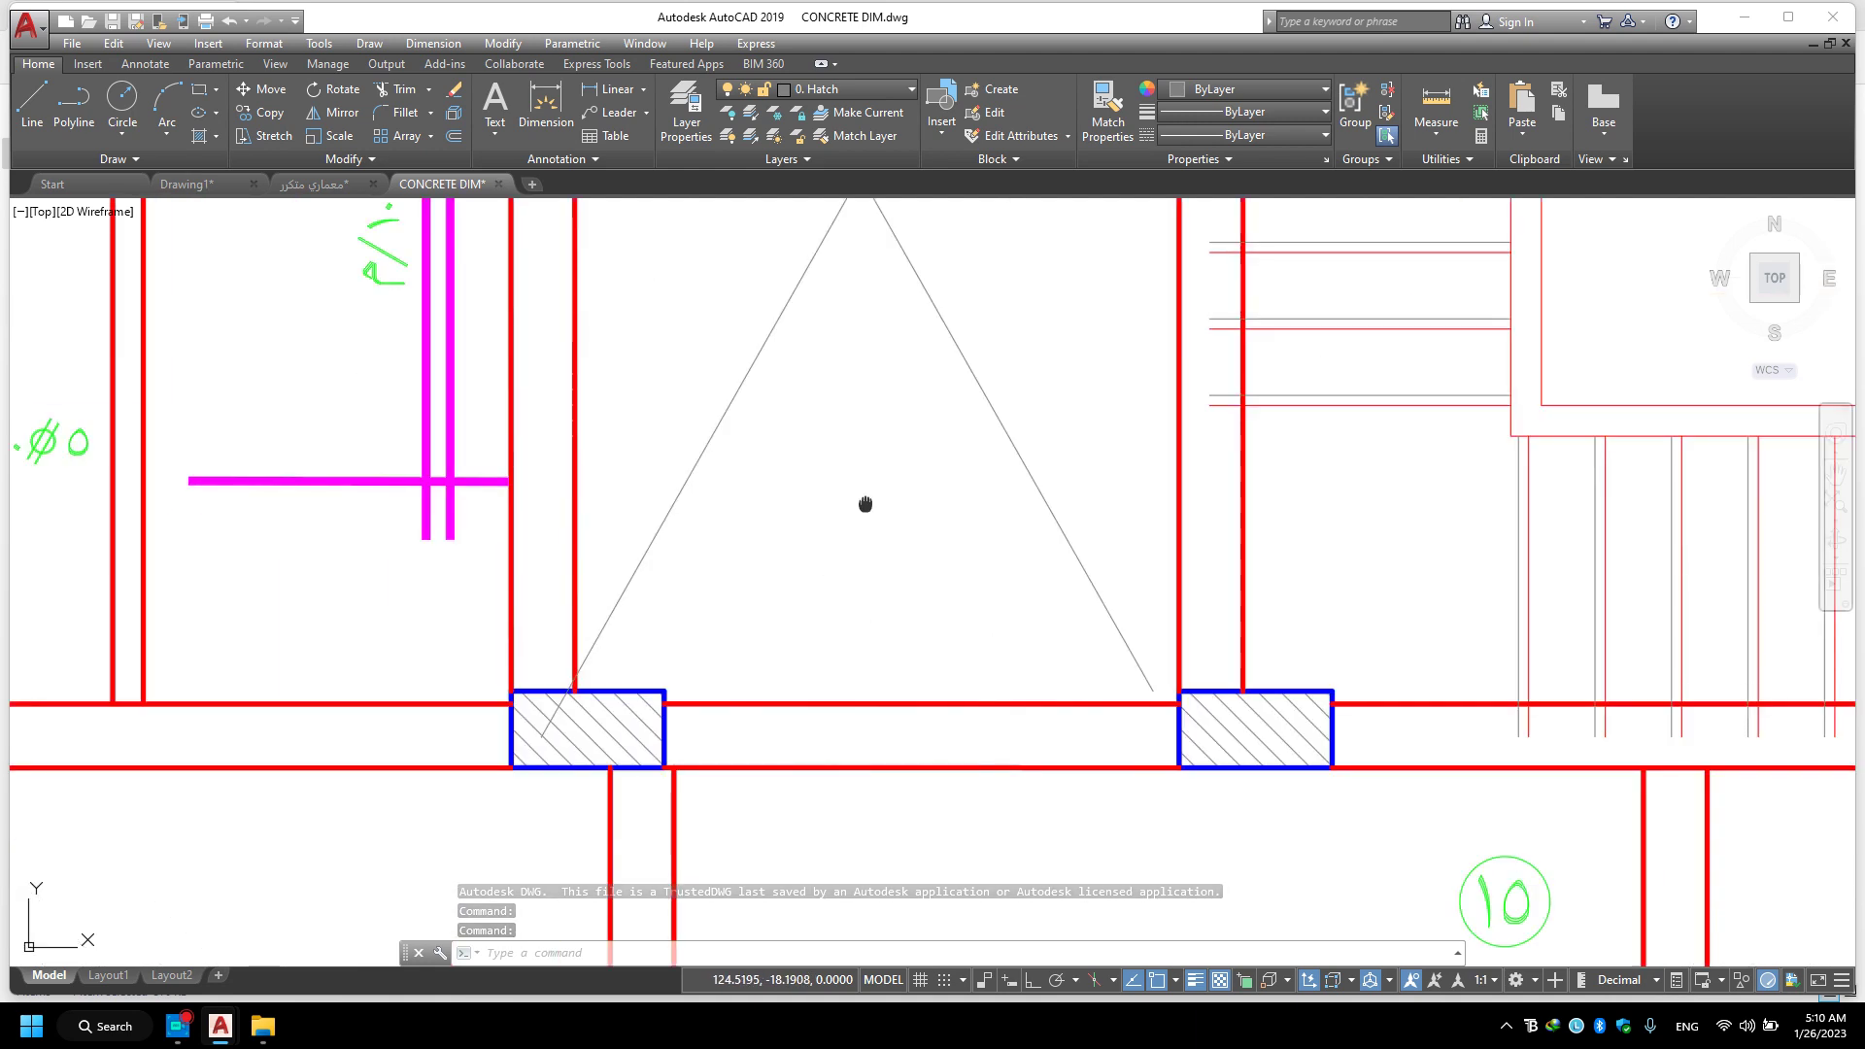
Select beams between the hatched columns to check their layer, then deselect them.
left_click(838, 576)
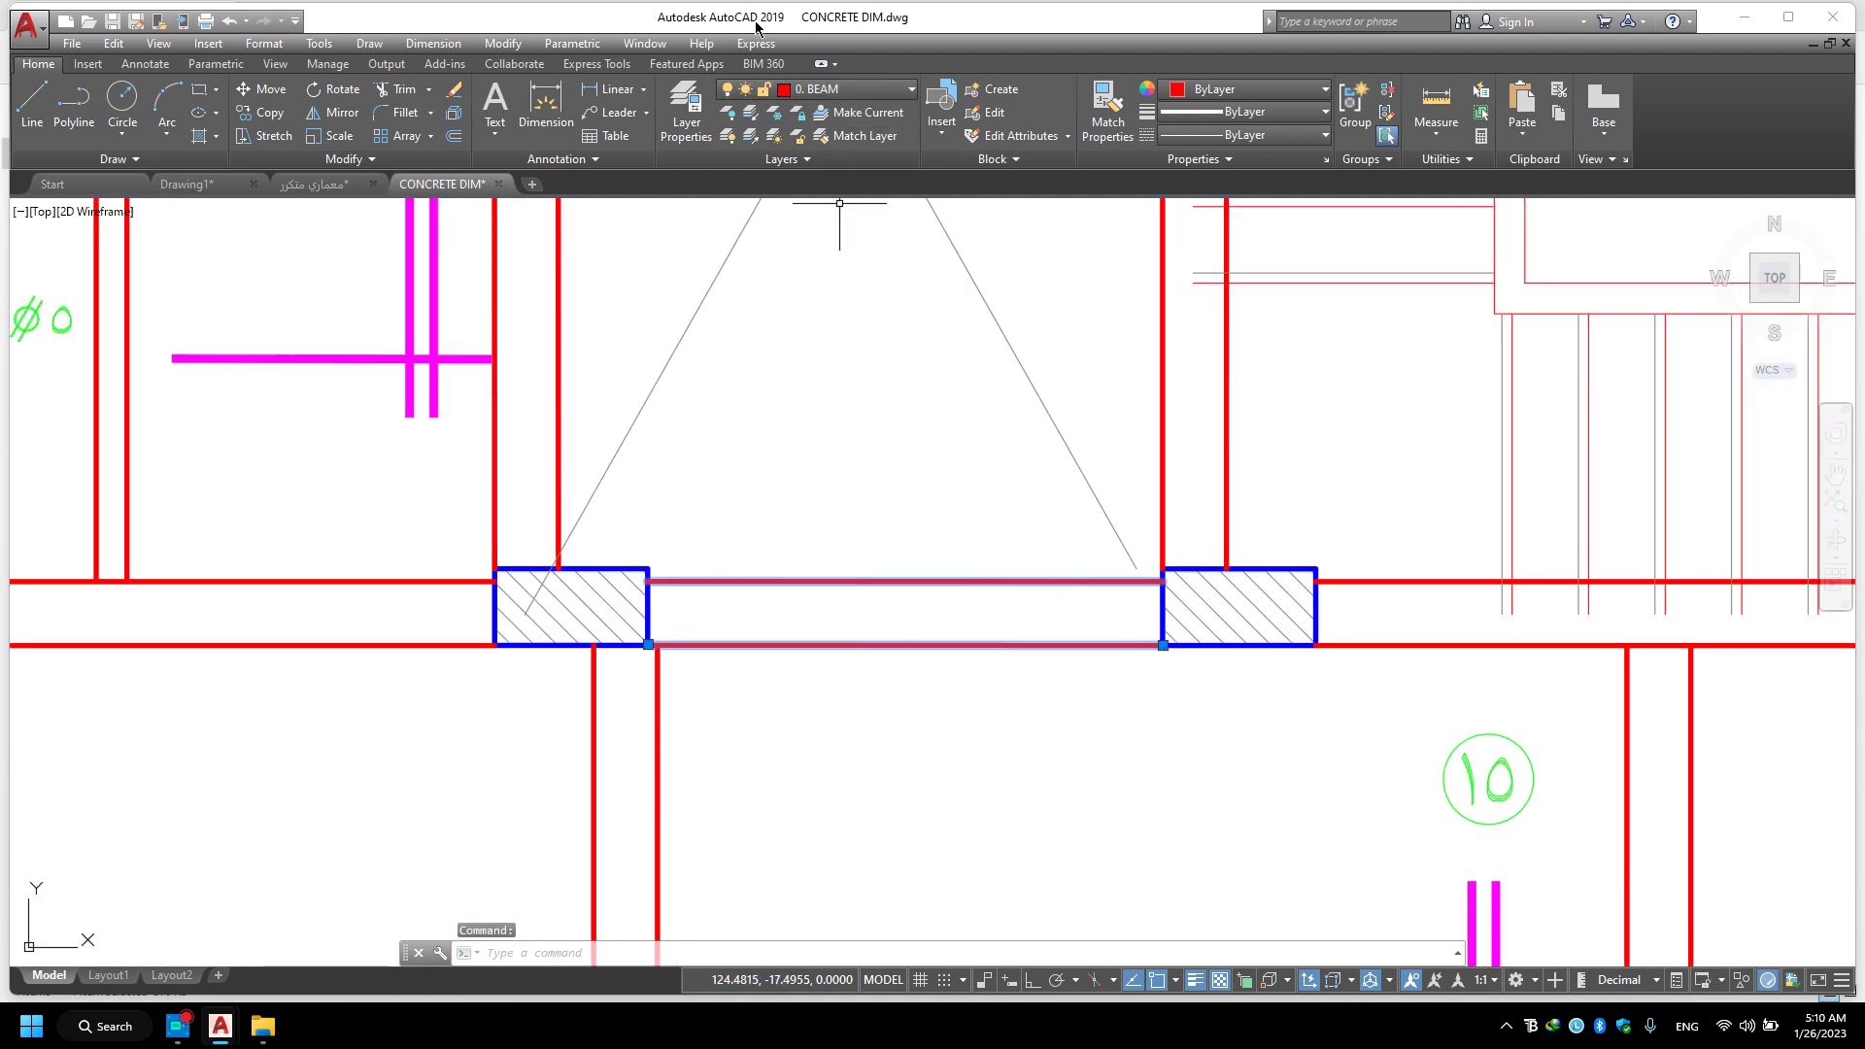
scroll(921, 538, "down", 4)
middle_click_drag(921, 538, 869, 268)
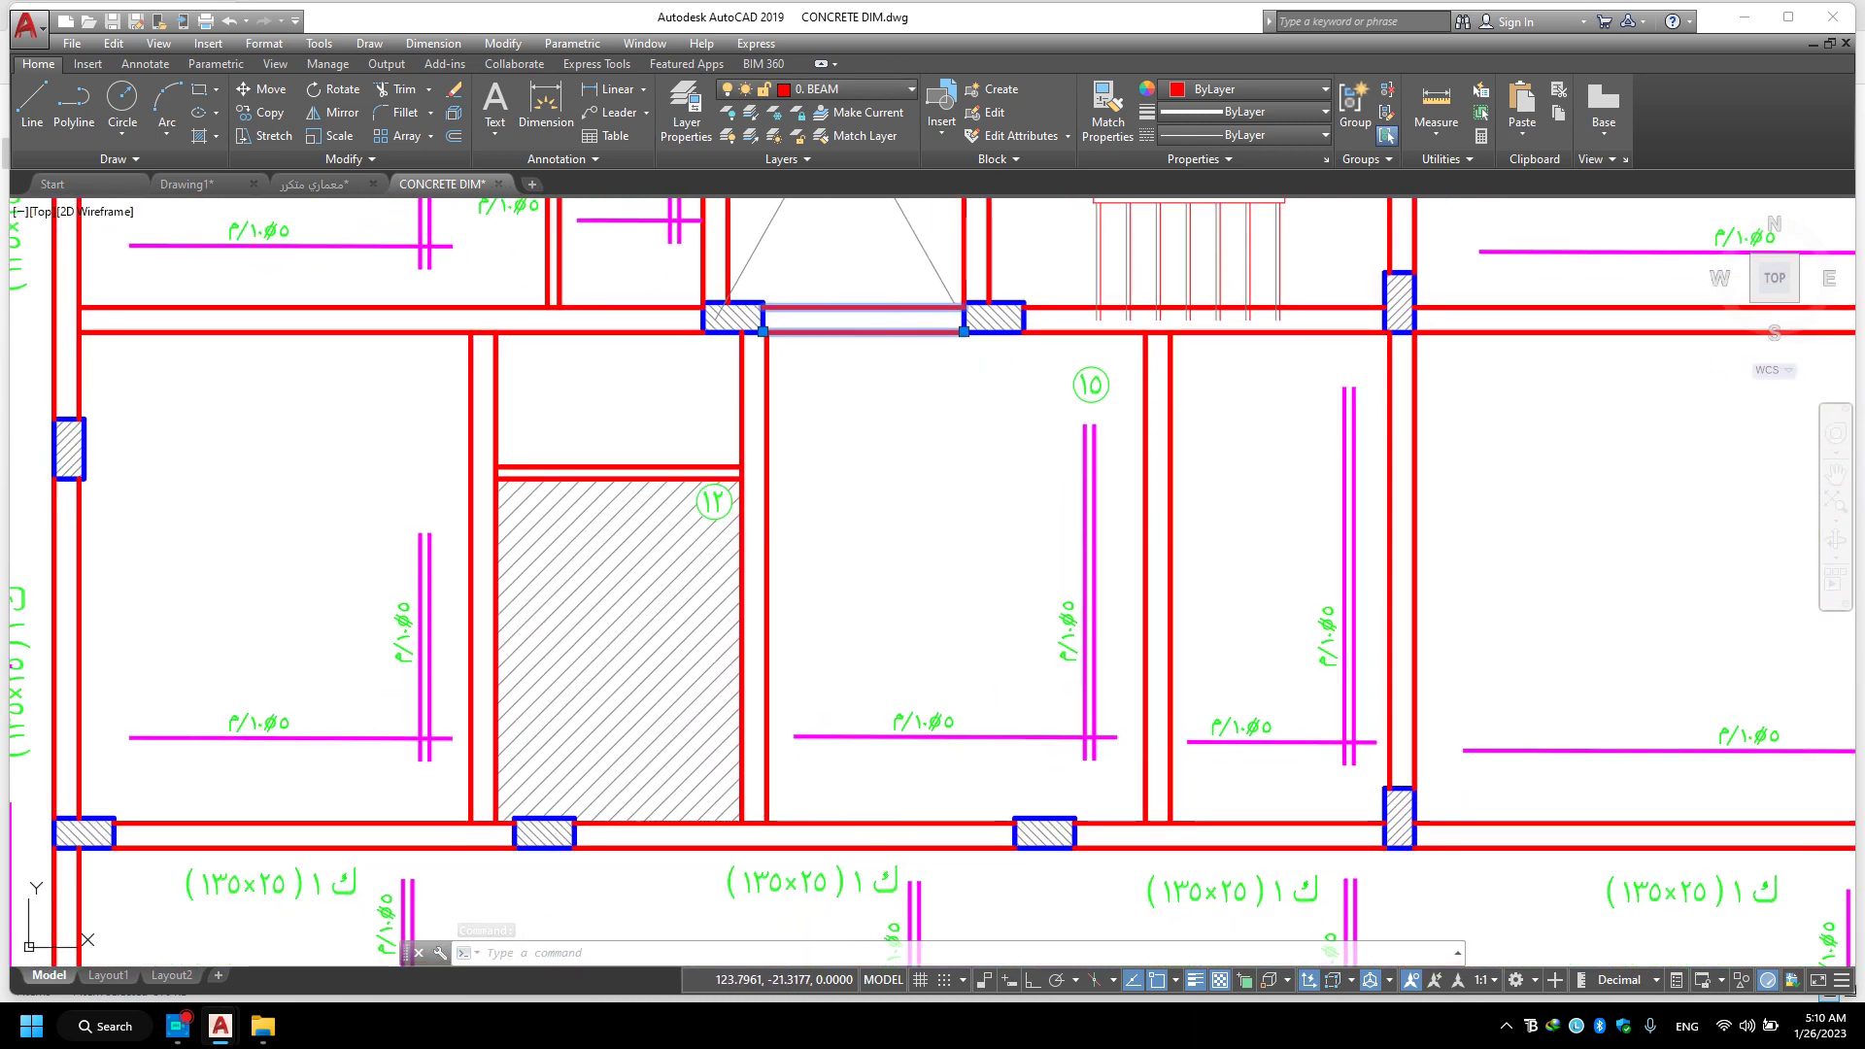
left_click(766, 505)
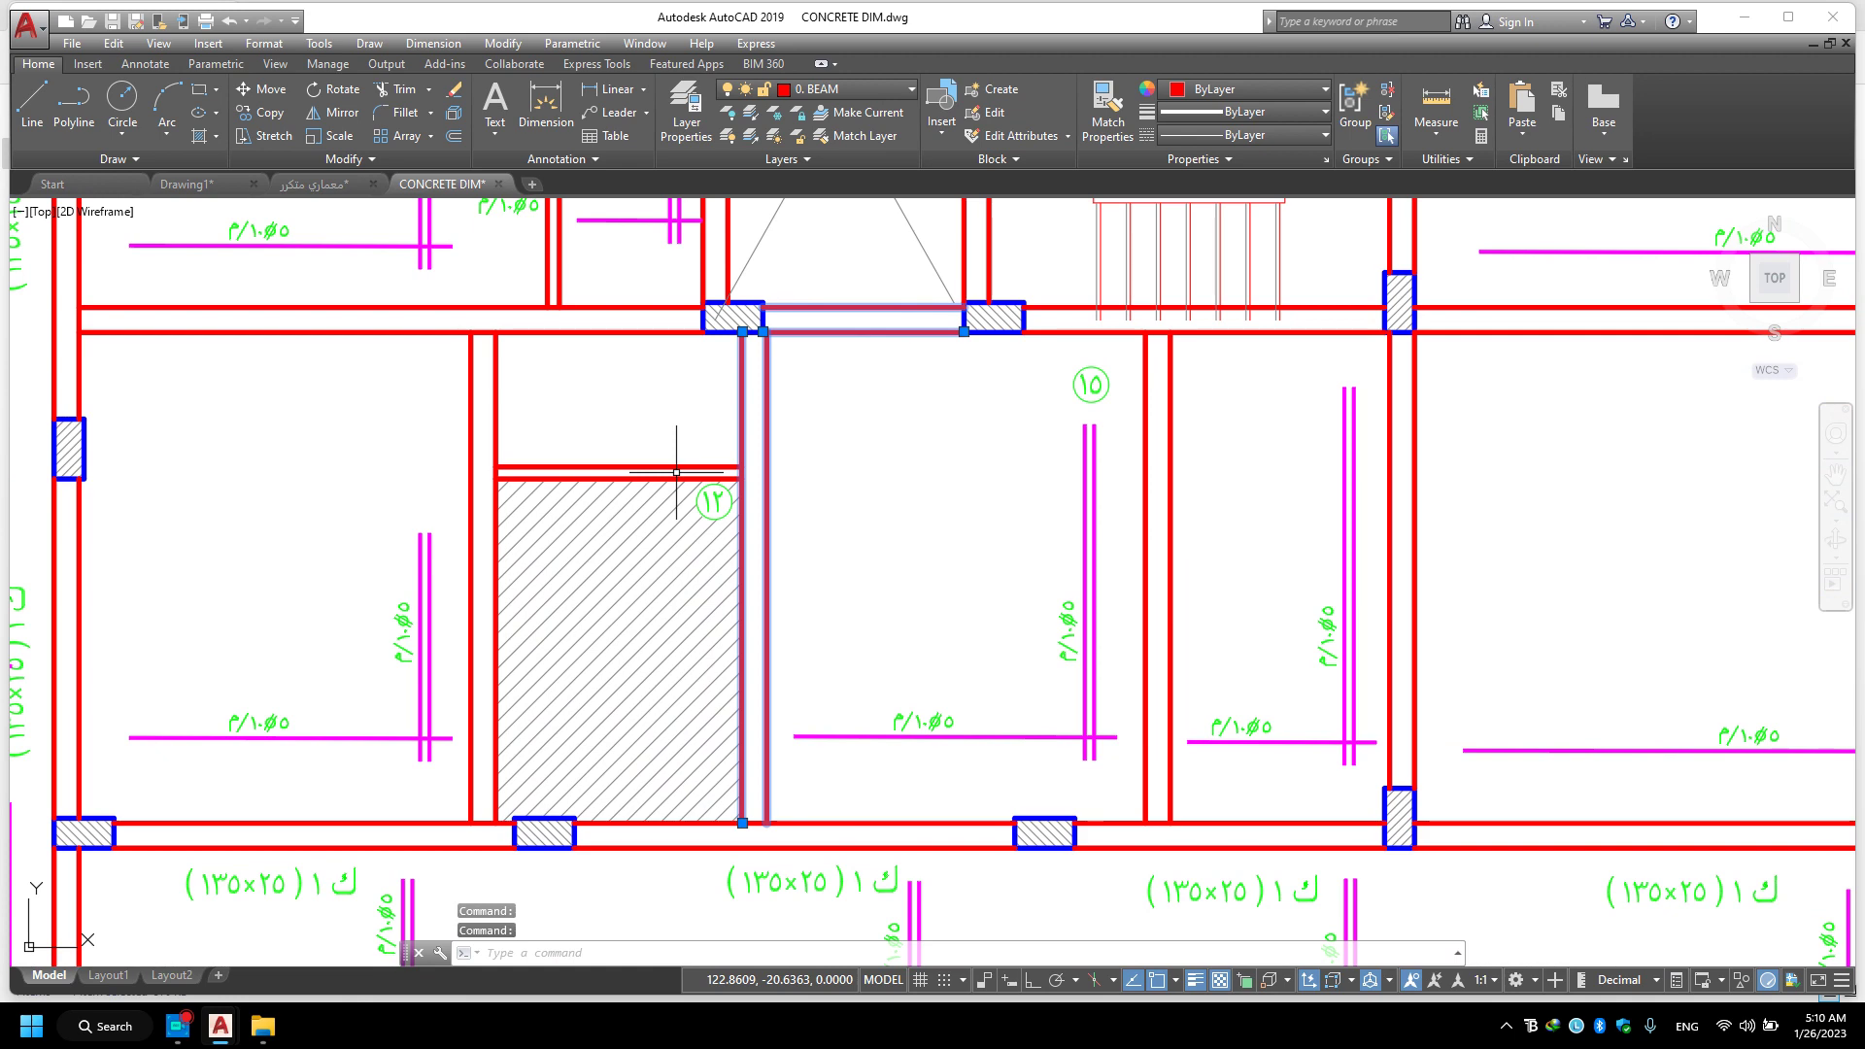
left_click(626, 474)
left_click(742, 477)
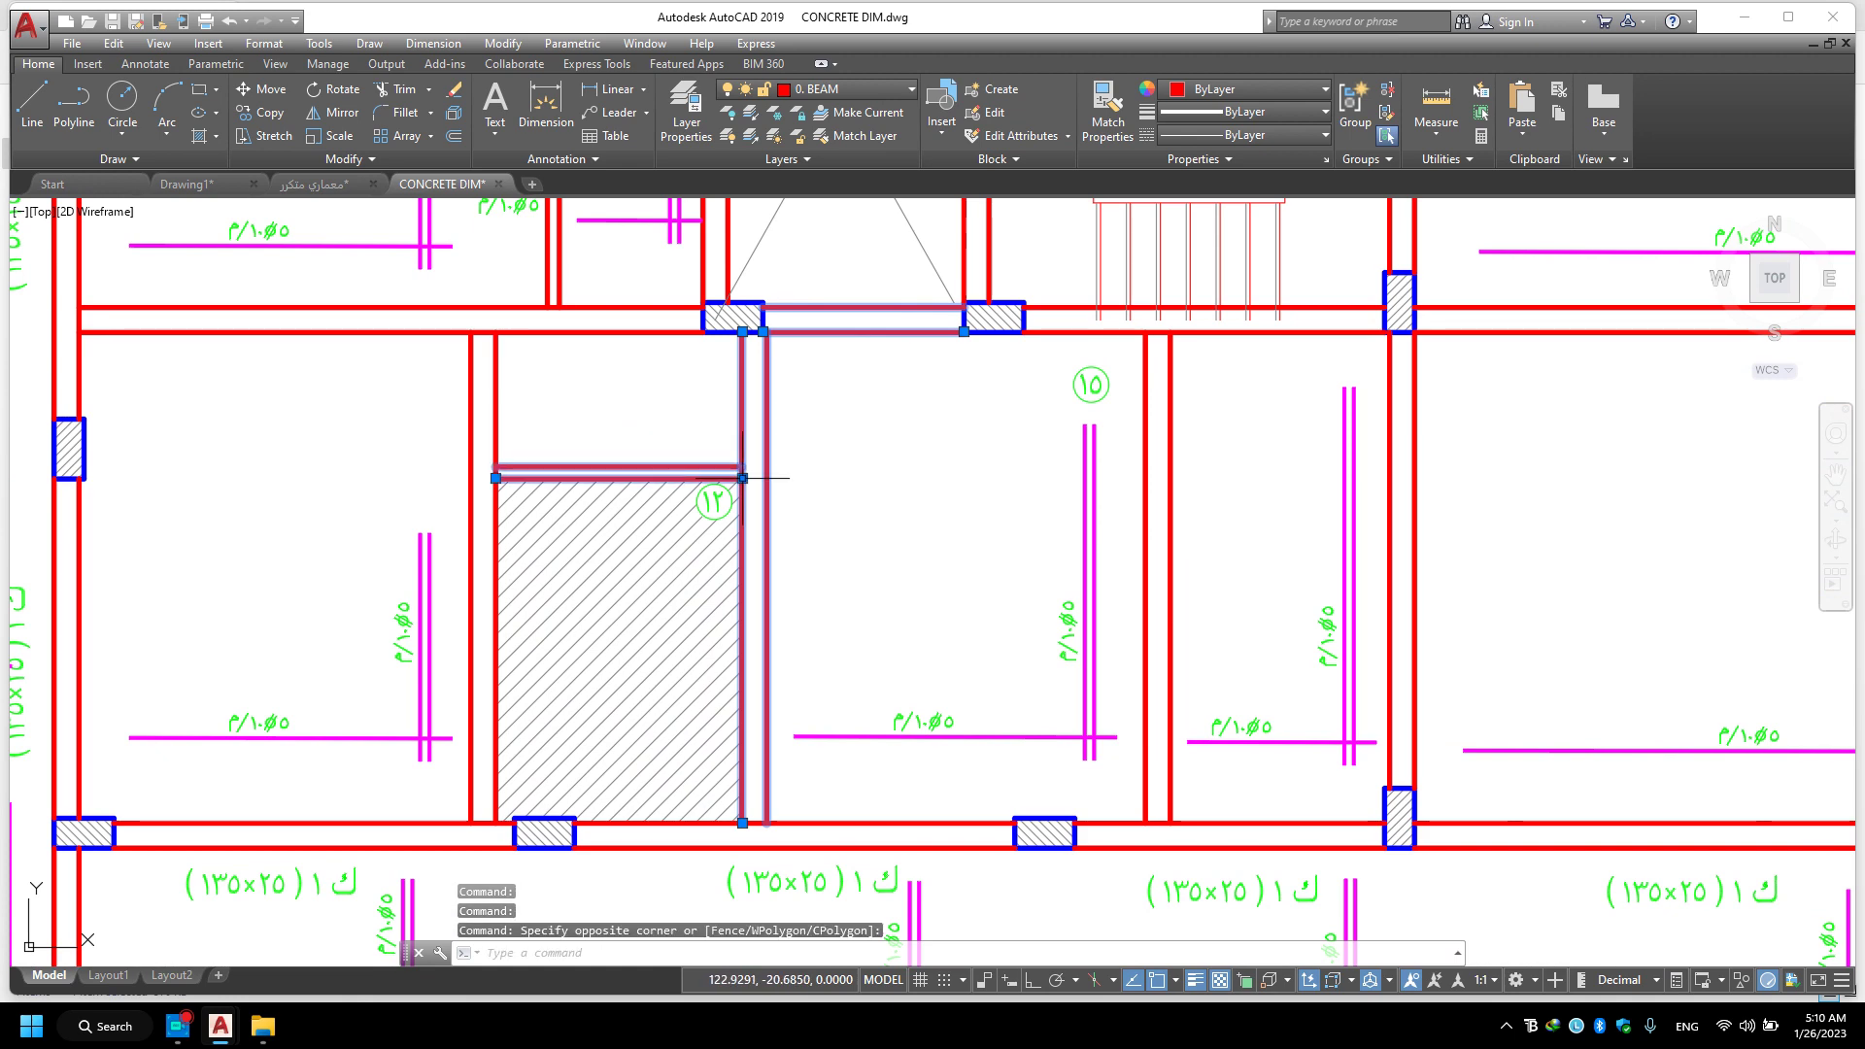
key("Escape")
key("Escape")
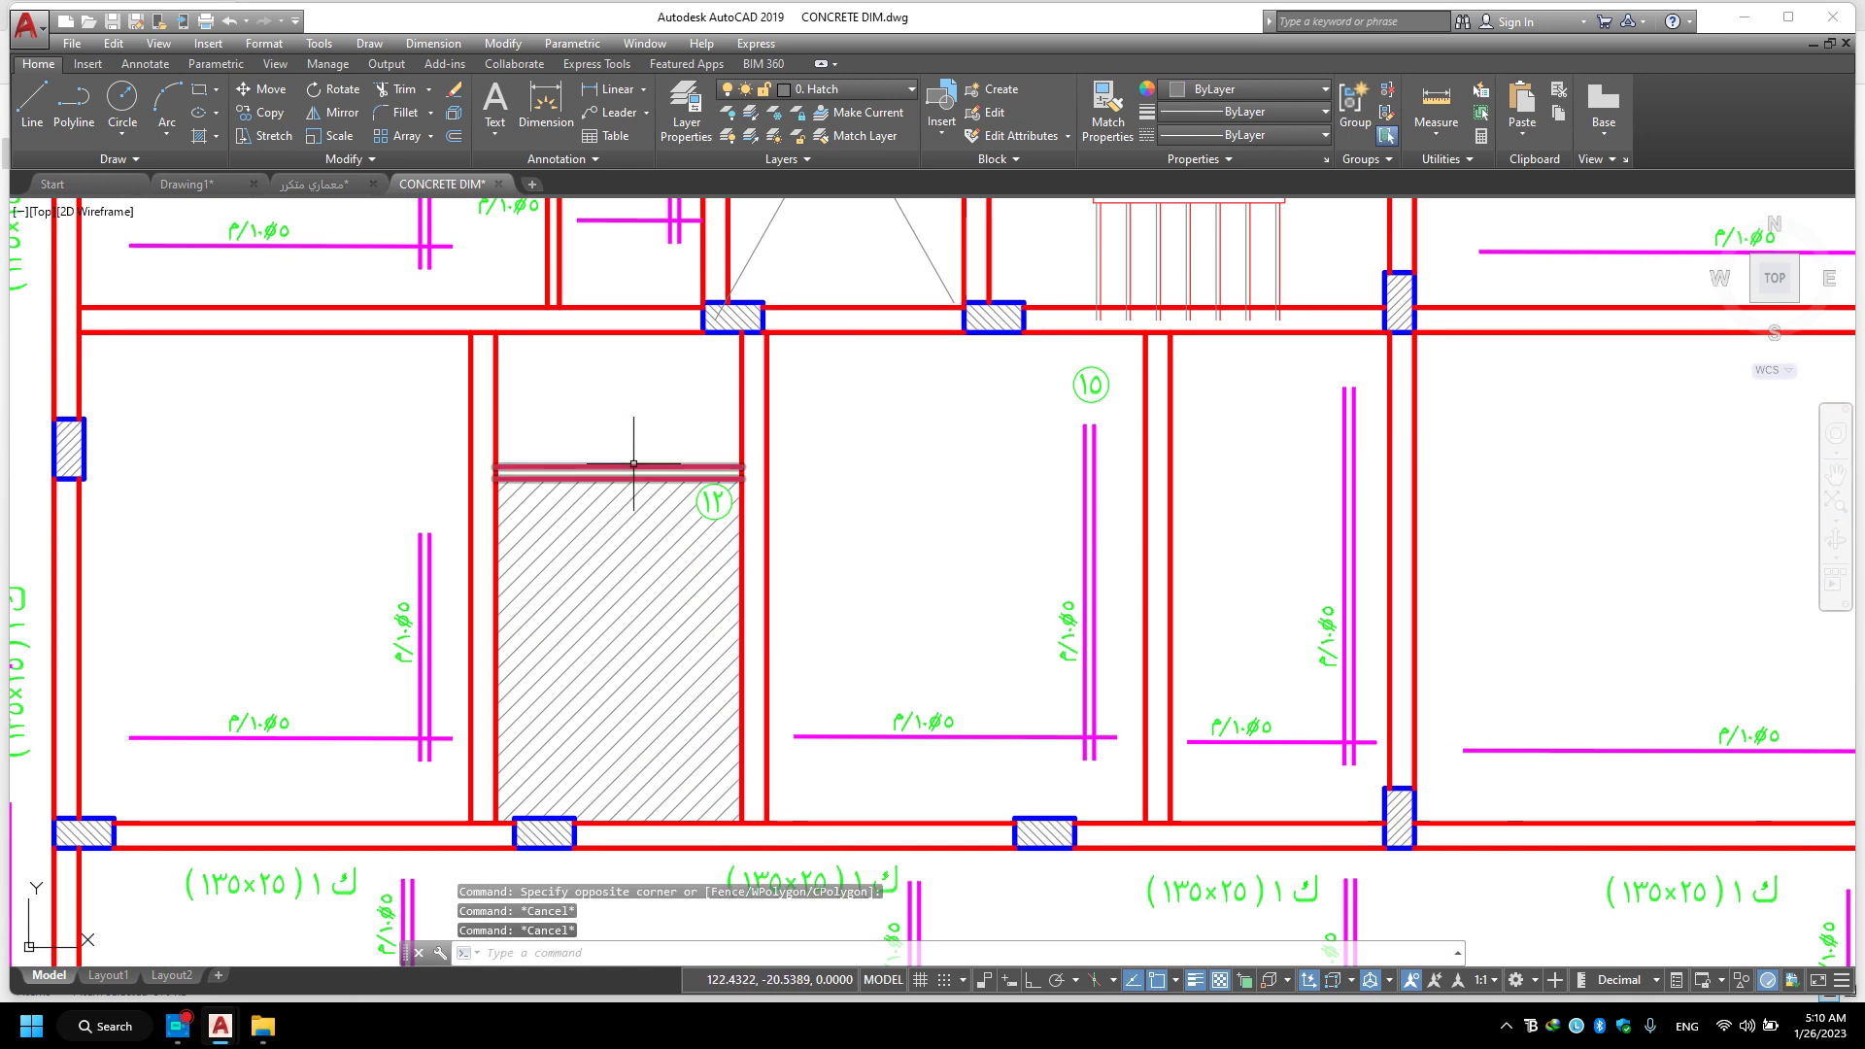
left_click(728, 466)
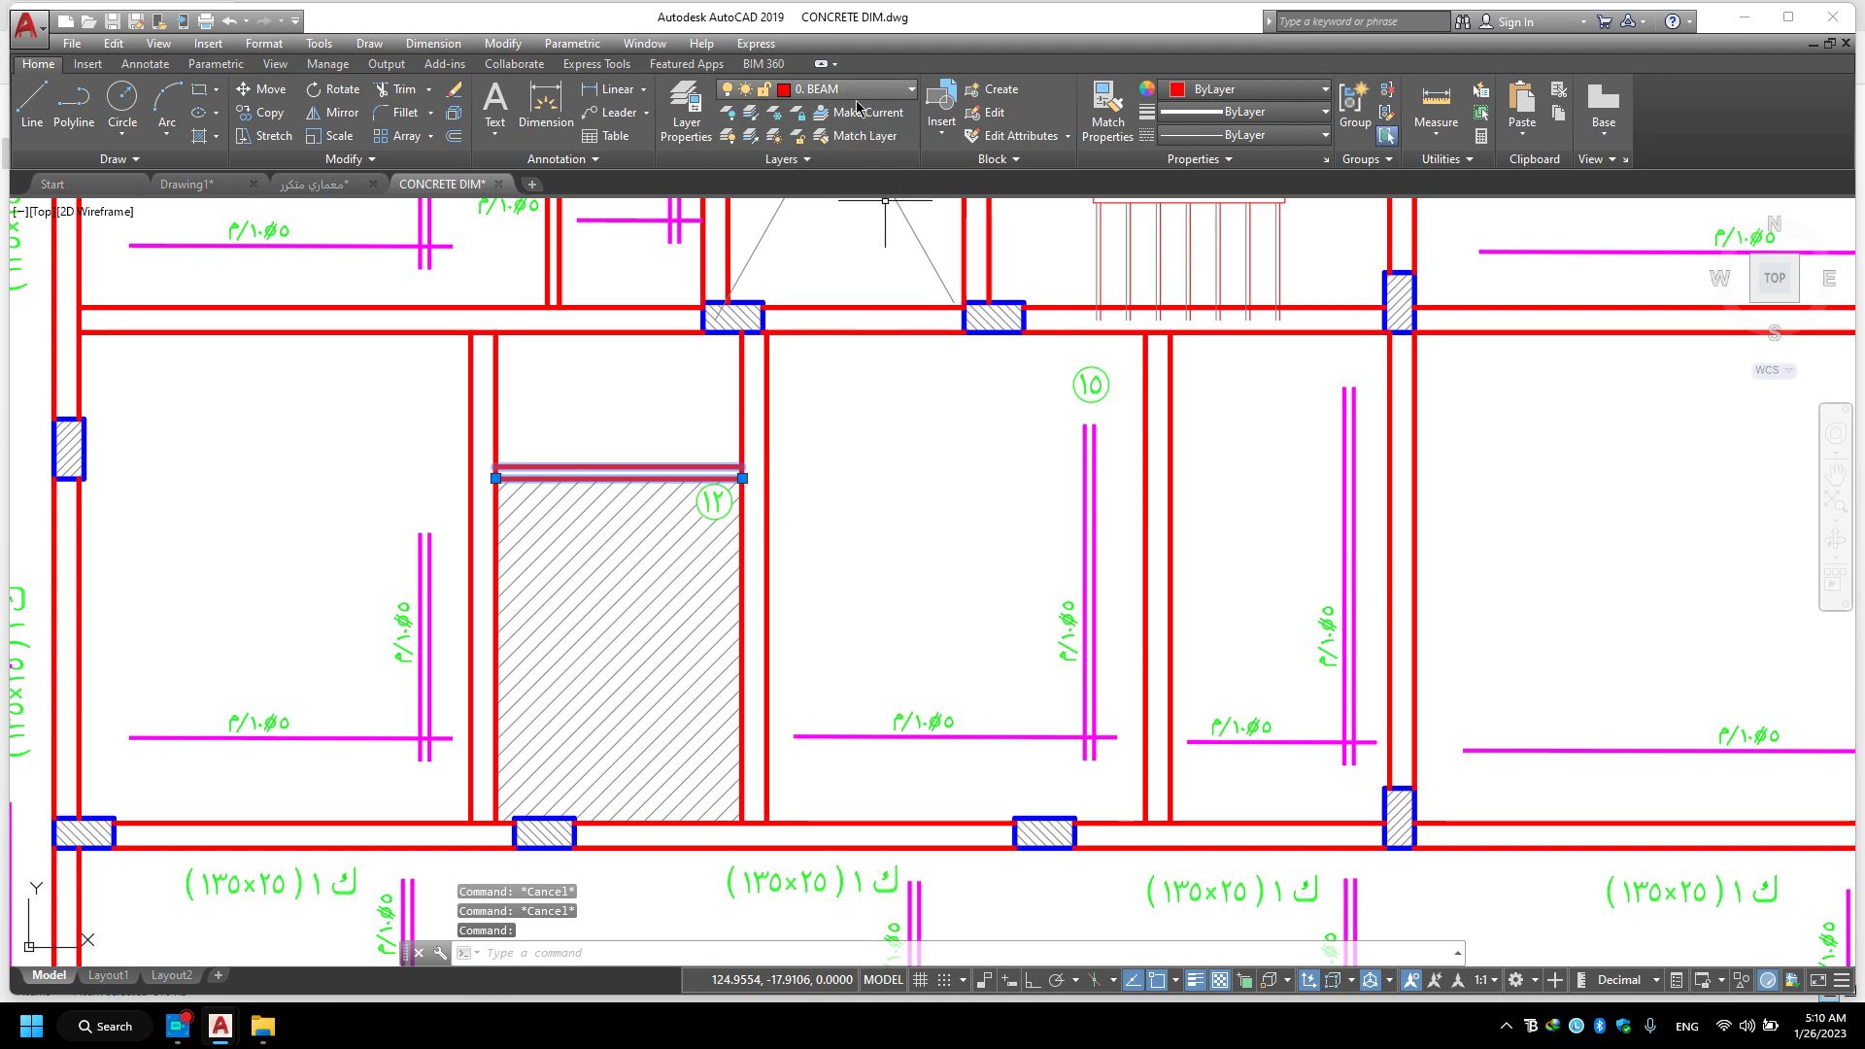
key("Escape")
Re-zoom and shift the view rightward over the stair area.
scroll(780, 452, "down", 5)
scroll(781, 452, "up", 2)
scroll(781, 453, "up", 3)
scroll(762, 470, "up", 2)
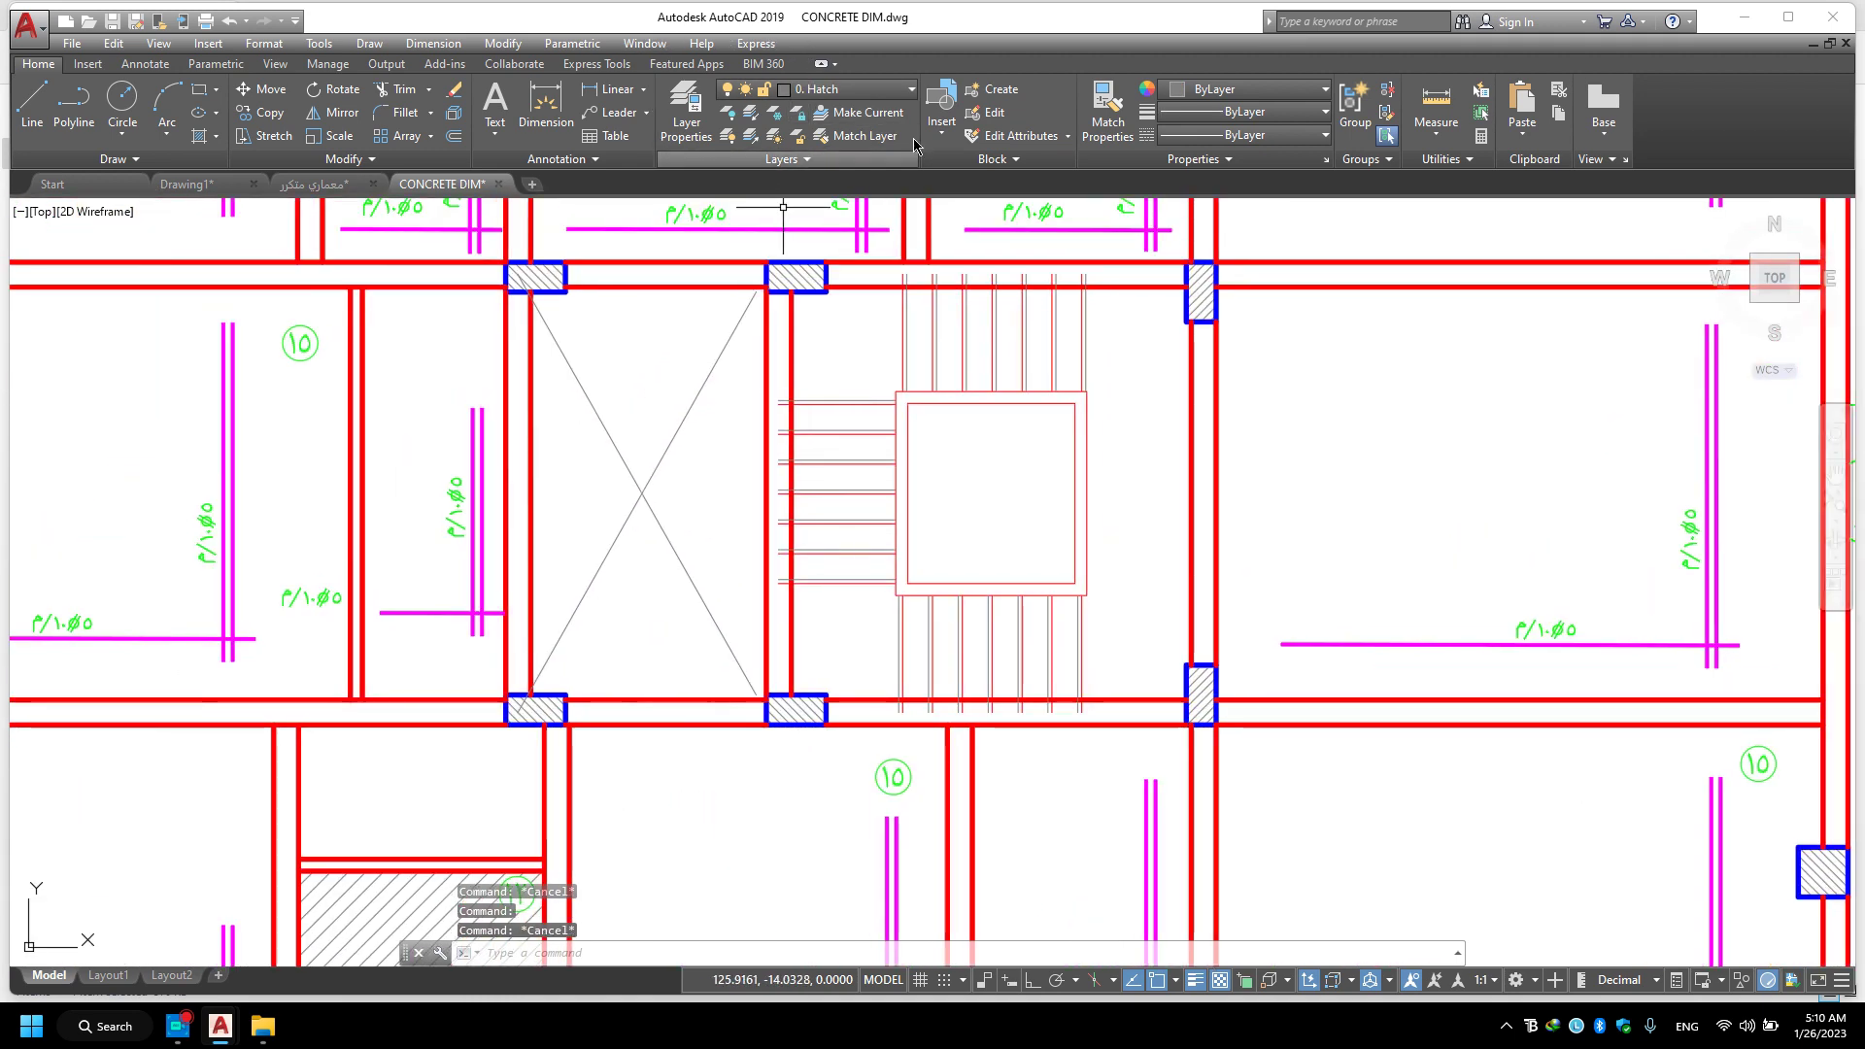
middle_click_drag(781, 578, 945, 604)
Isolate the 0. BEAM layer with LAYISO by picking a beam.
left_click(750, 112)
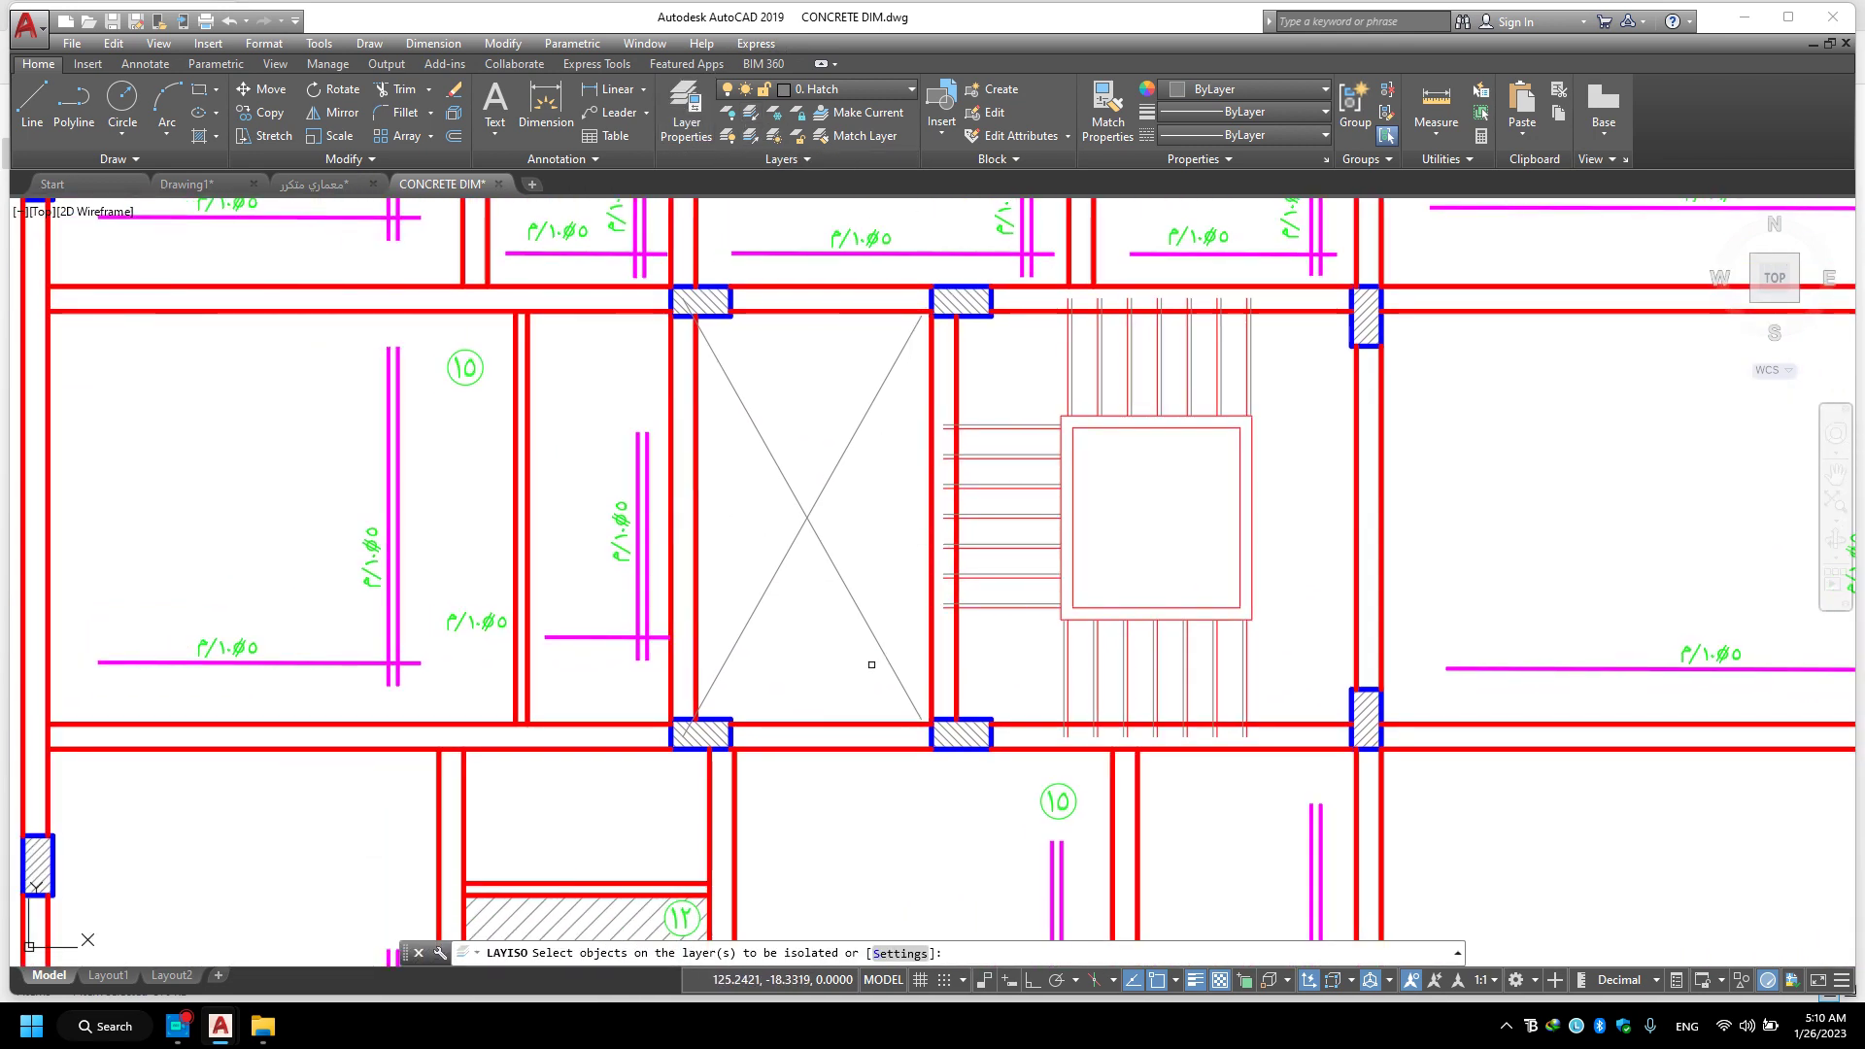
left_click(835, 725)
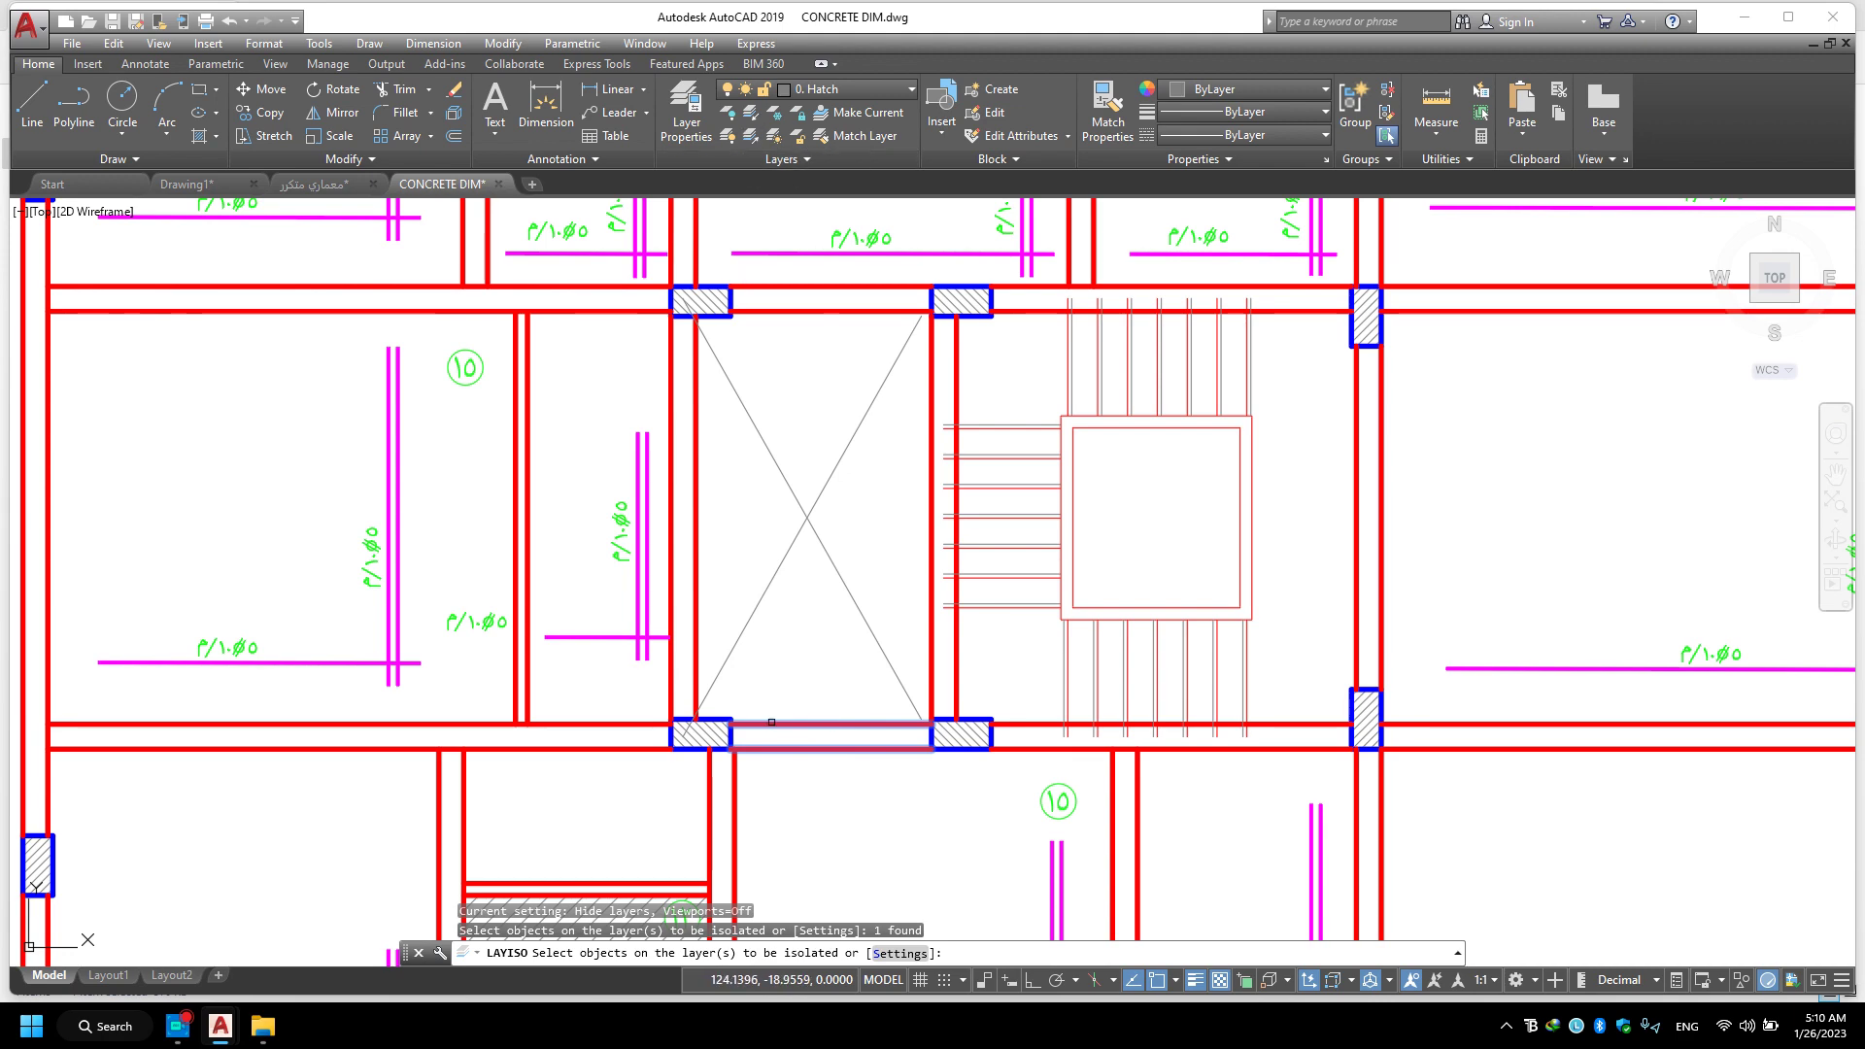
key("Return")
scroll(874, 699, "down", 3)
scroll(932, 641, "down", 3)
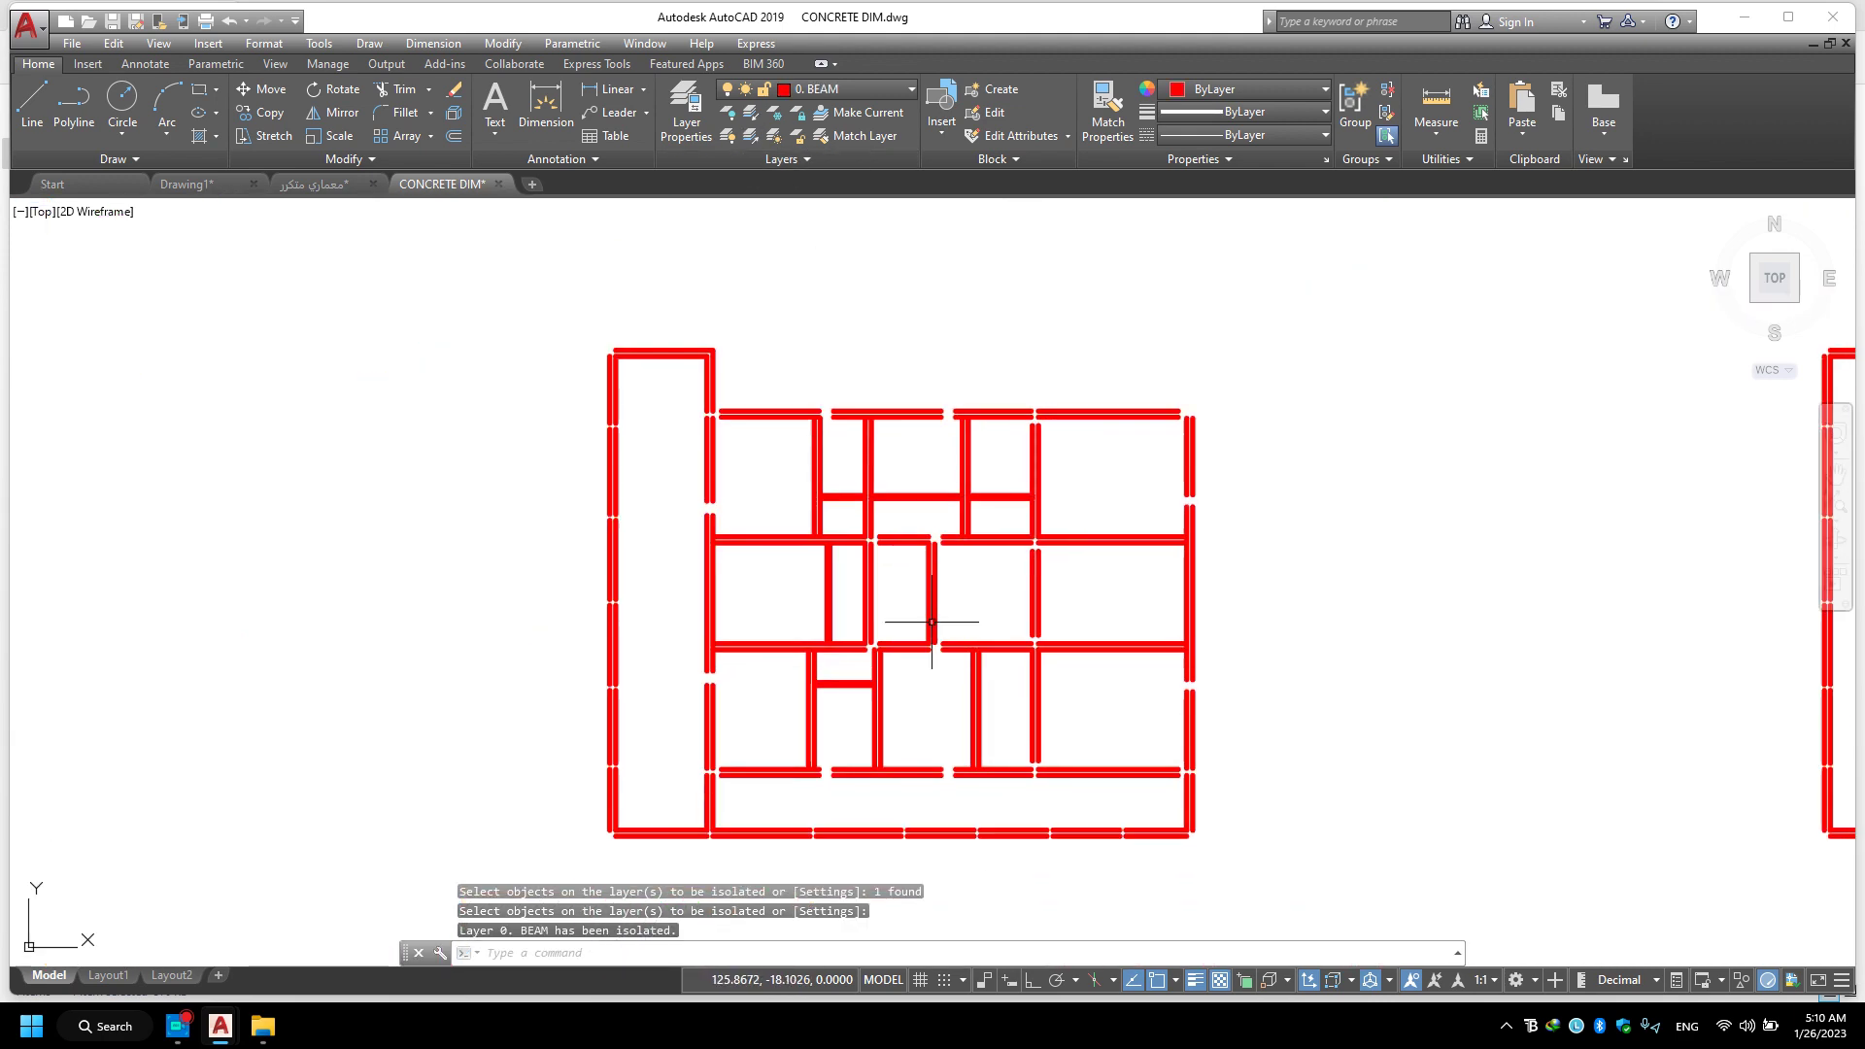
scroll(1002, 397, "up", 8)
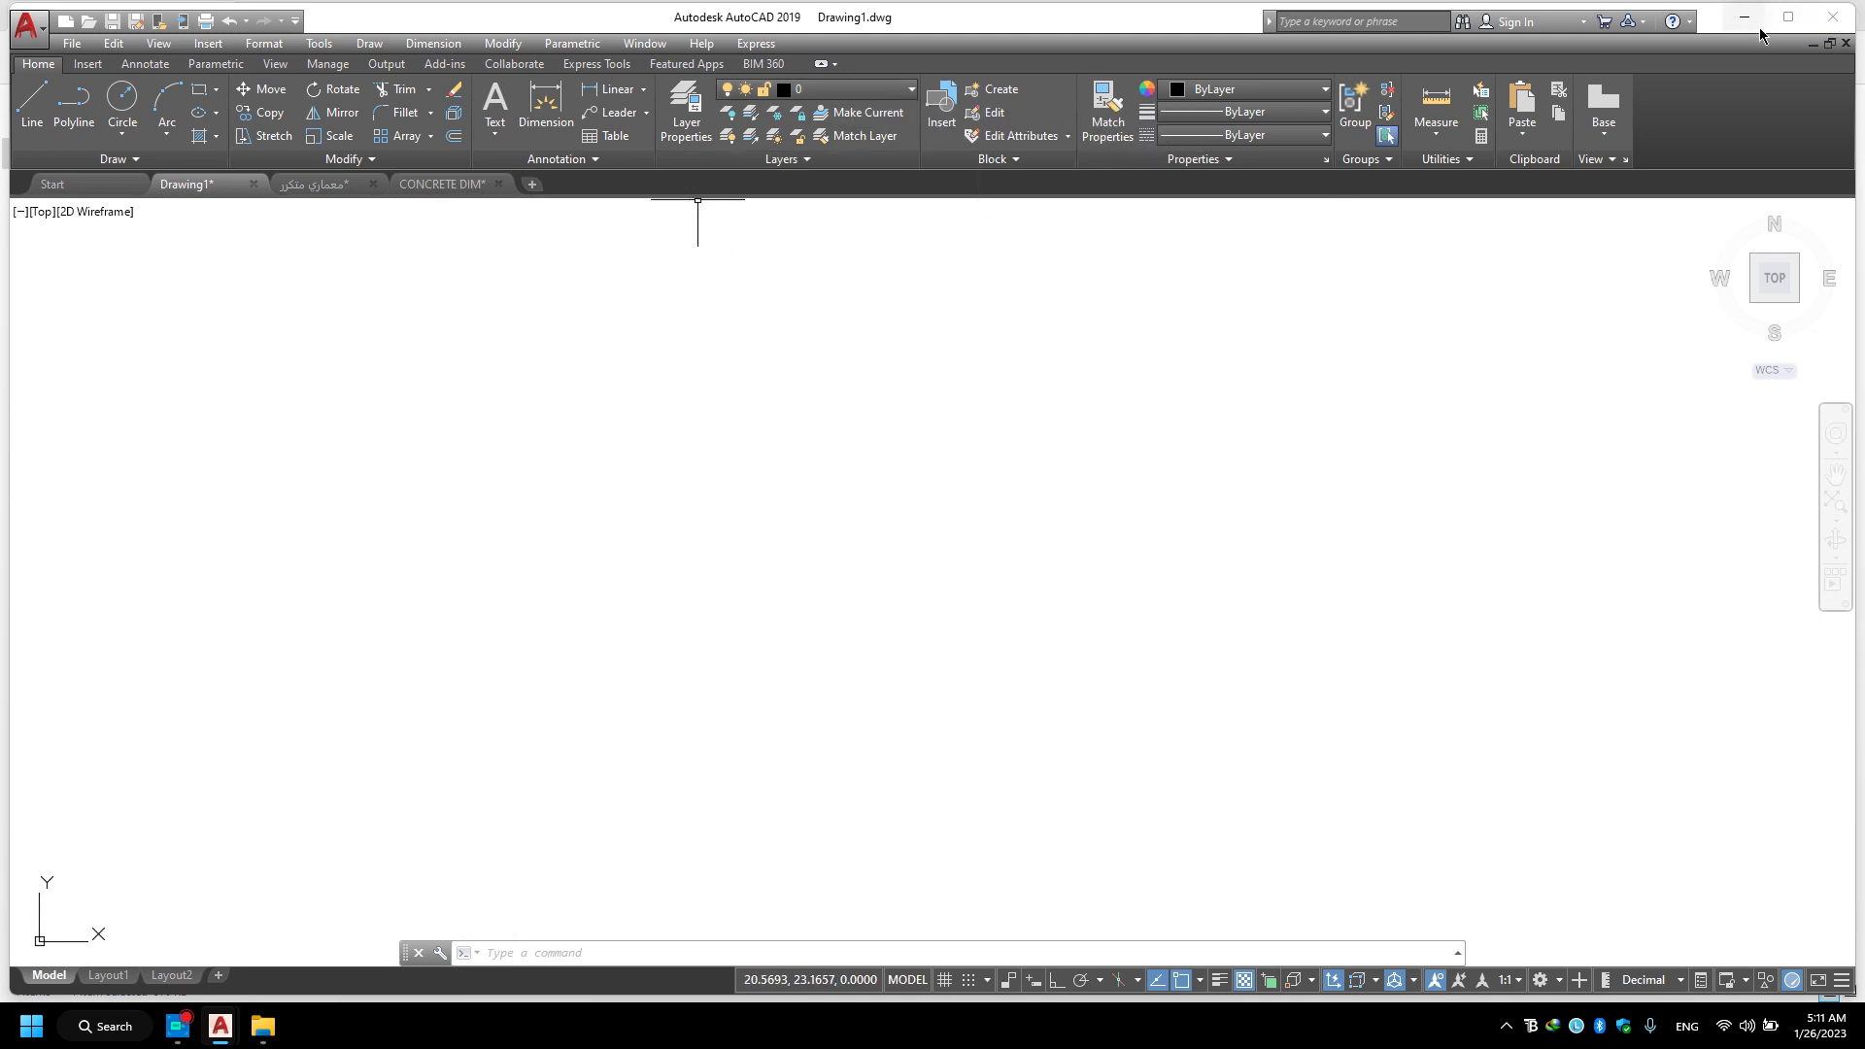
Maximize the AutoCAD window on Drawing1, then drop back to the desktop.
left_click(1787, 16)
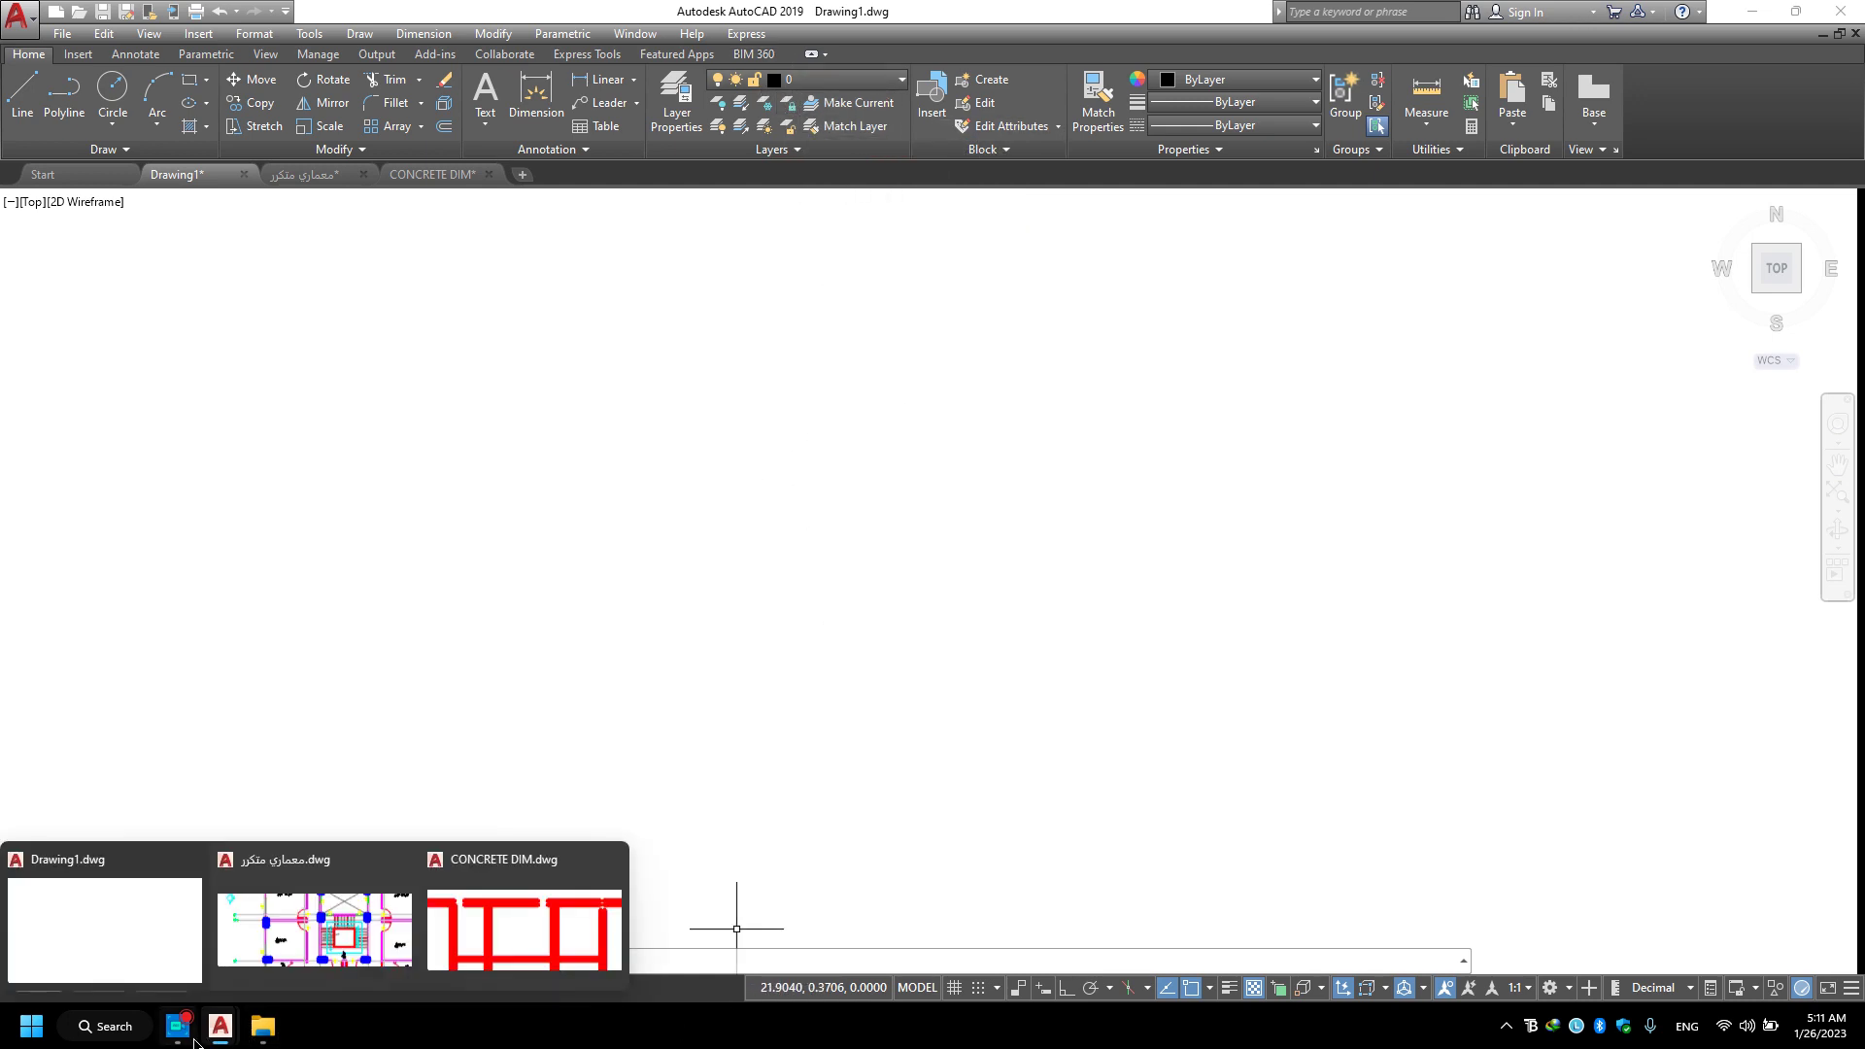
mouse_move(177, 1025)
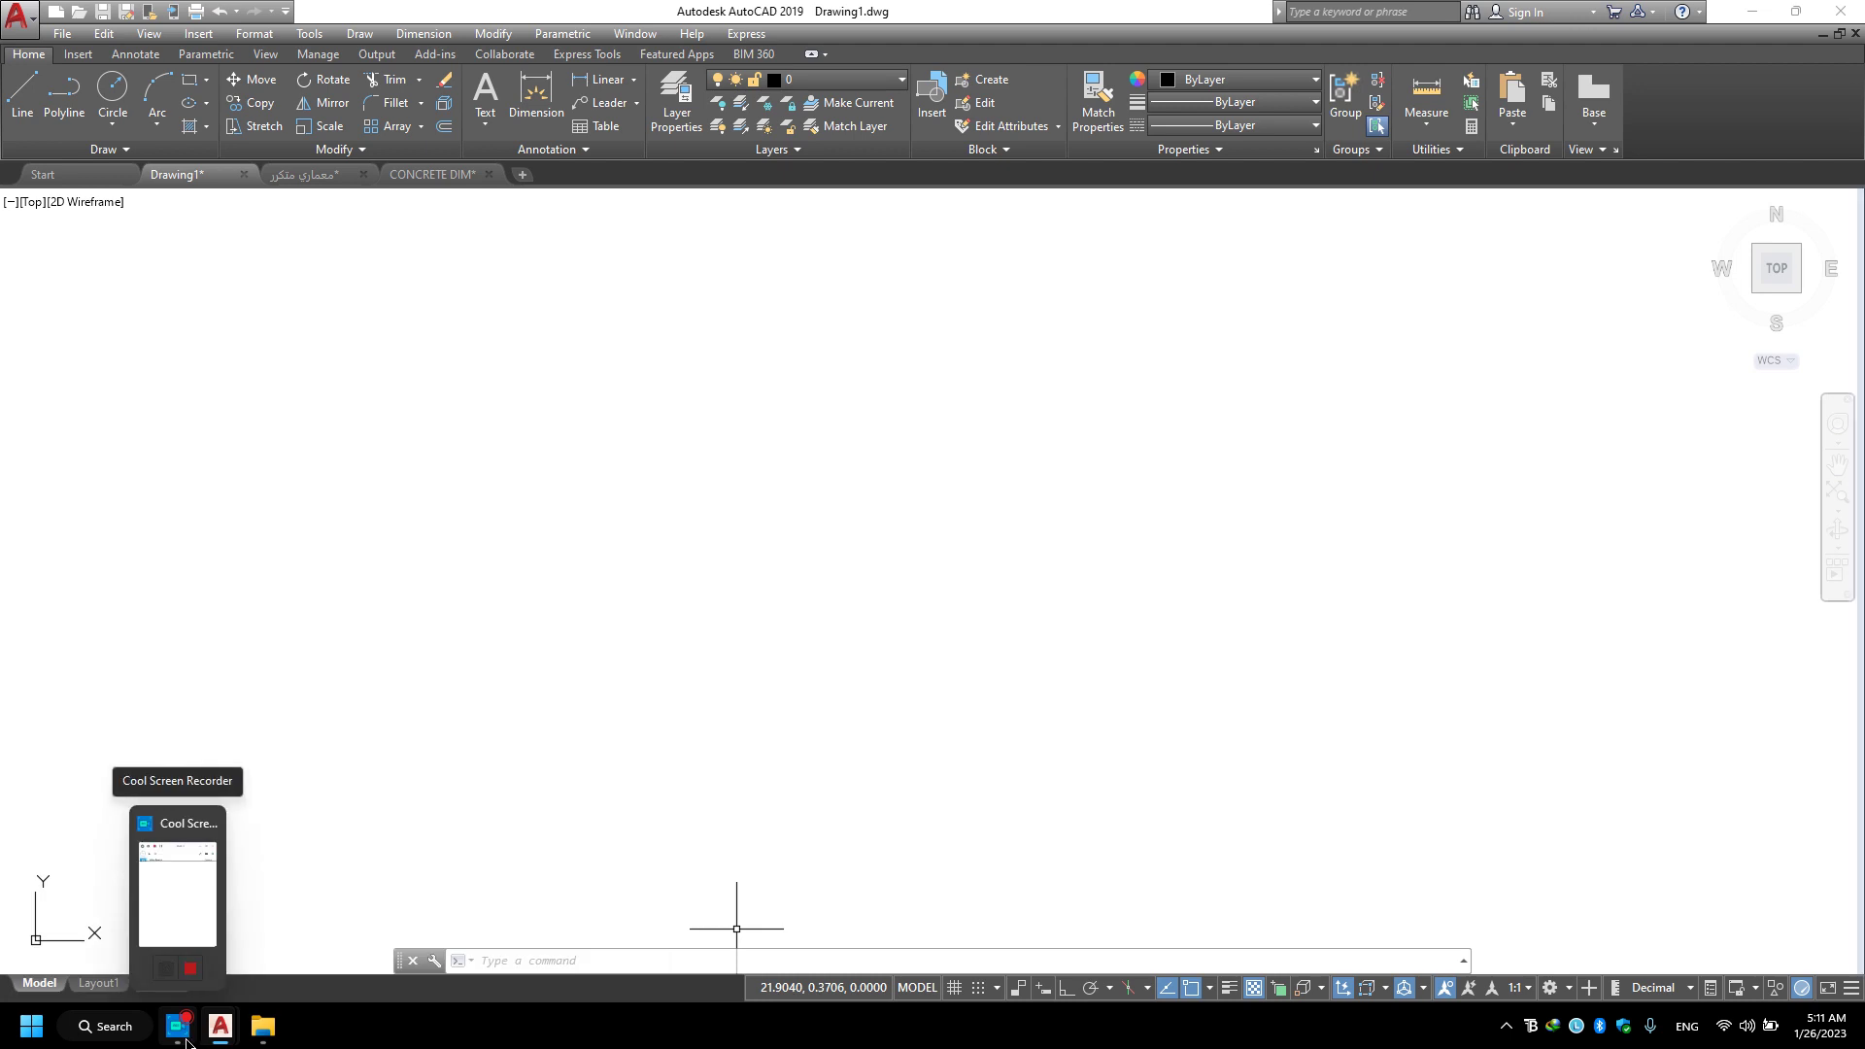
left_click(178, 1027)
Open the hand-sketched footing grid photo from the desktop and zoom in on it.
left_click(1545, 968)
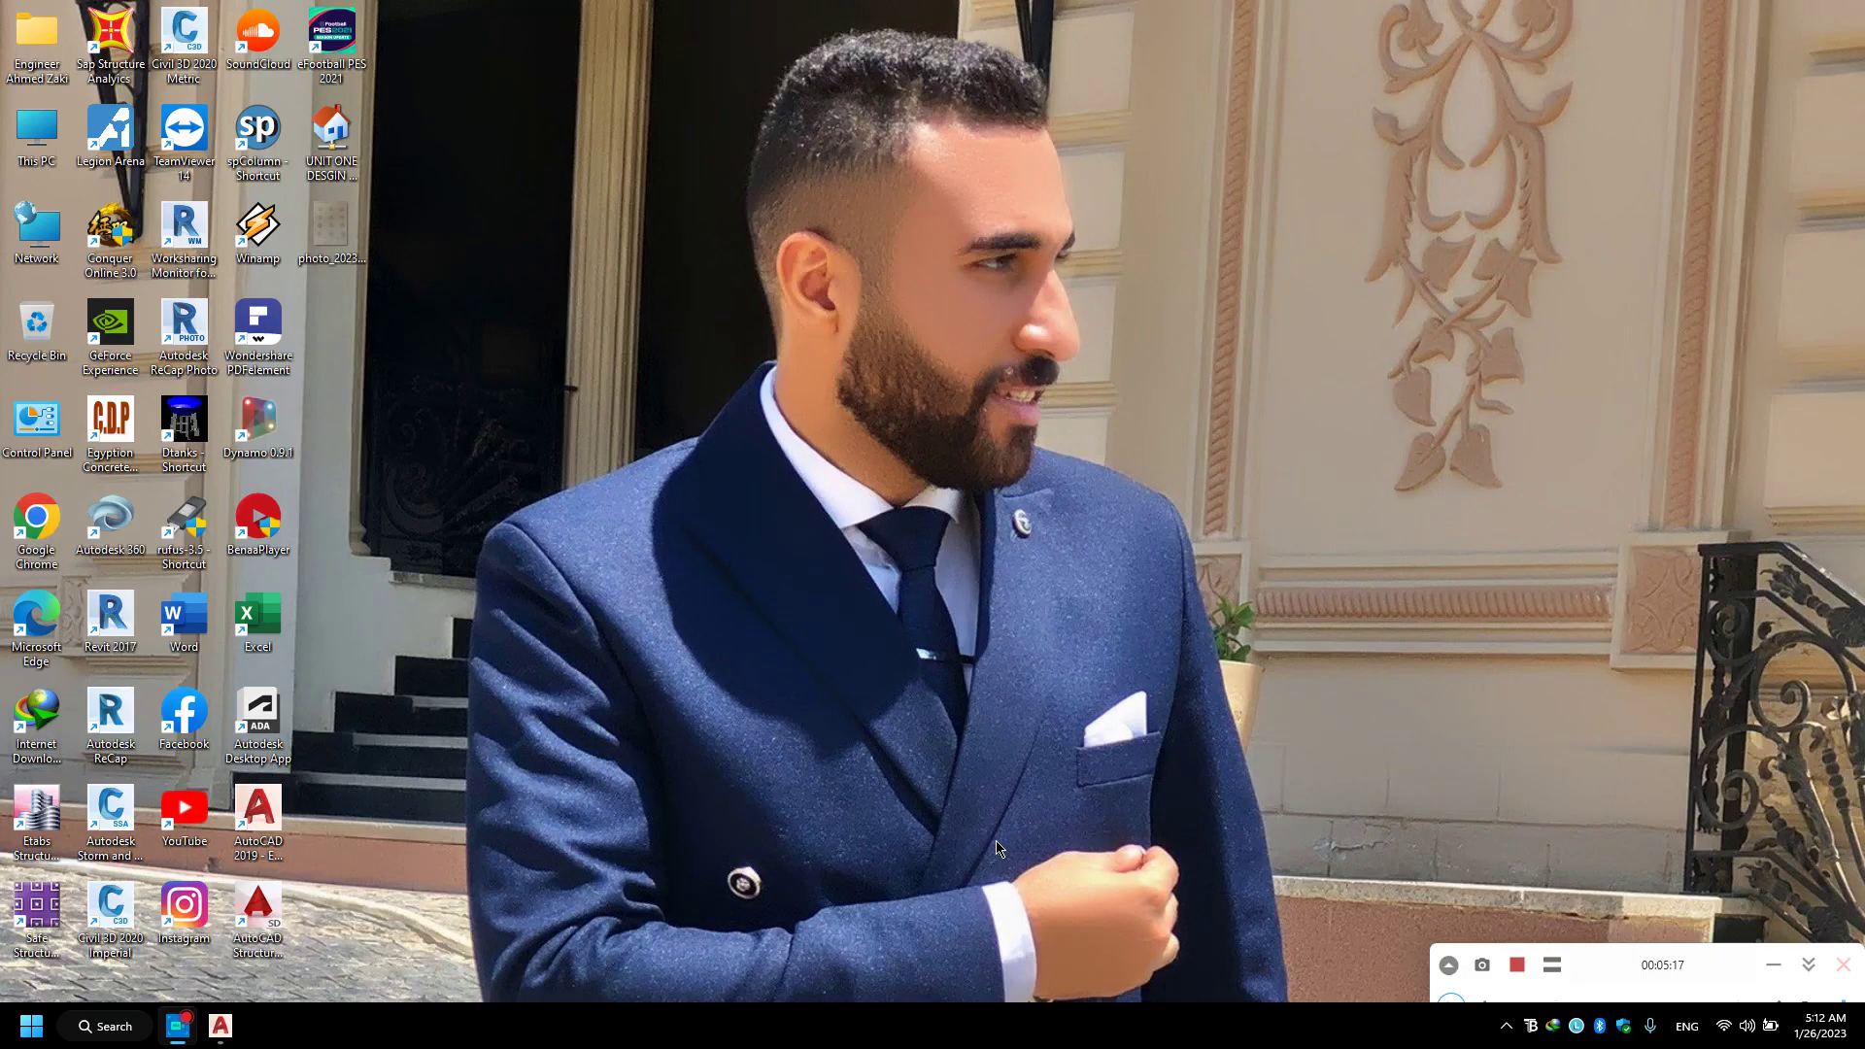
double_click(335, 233)
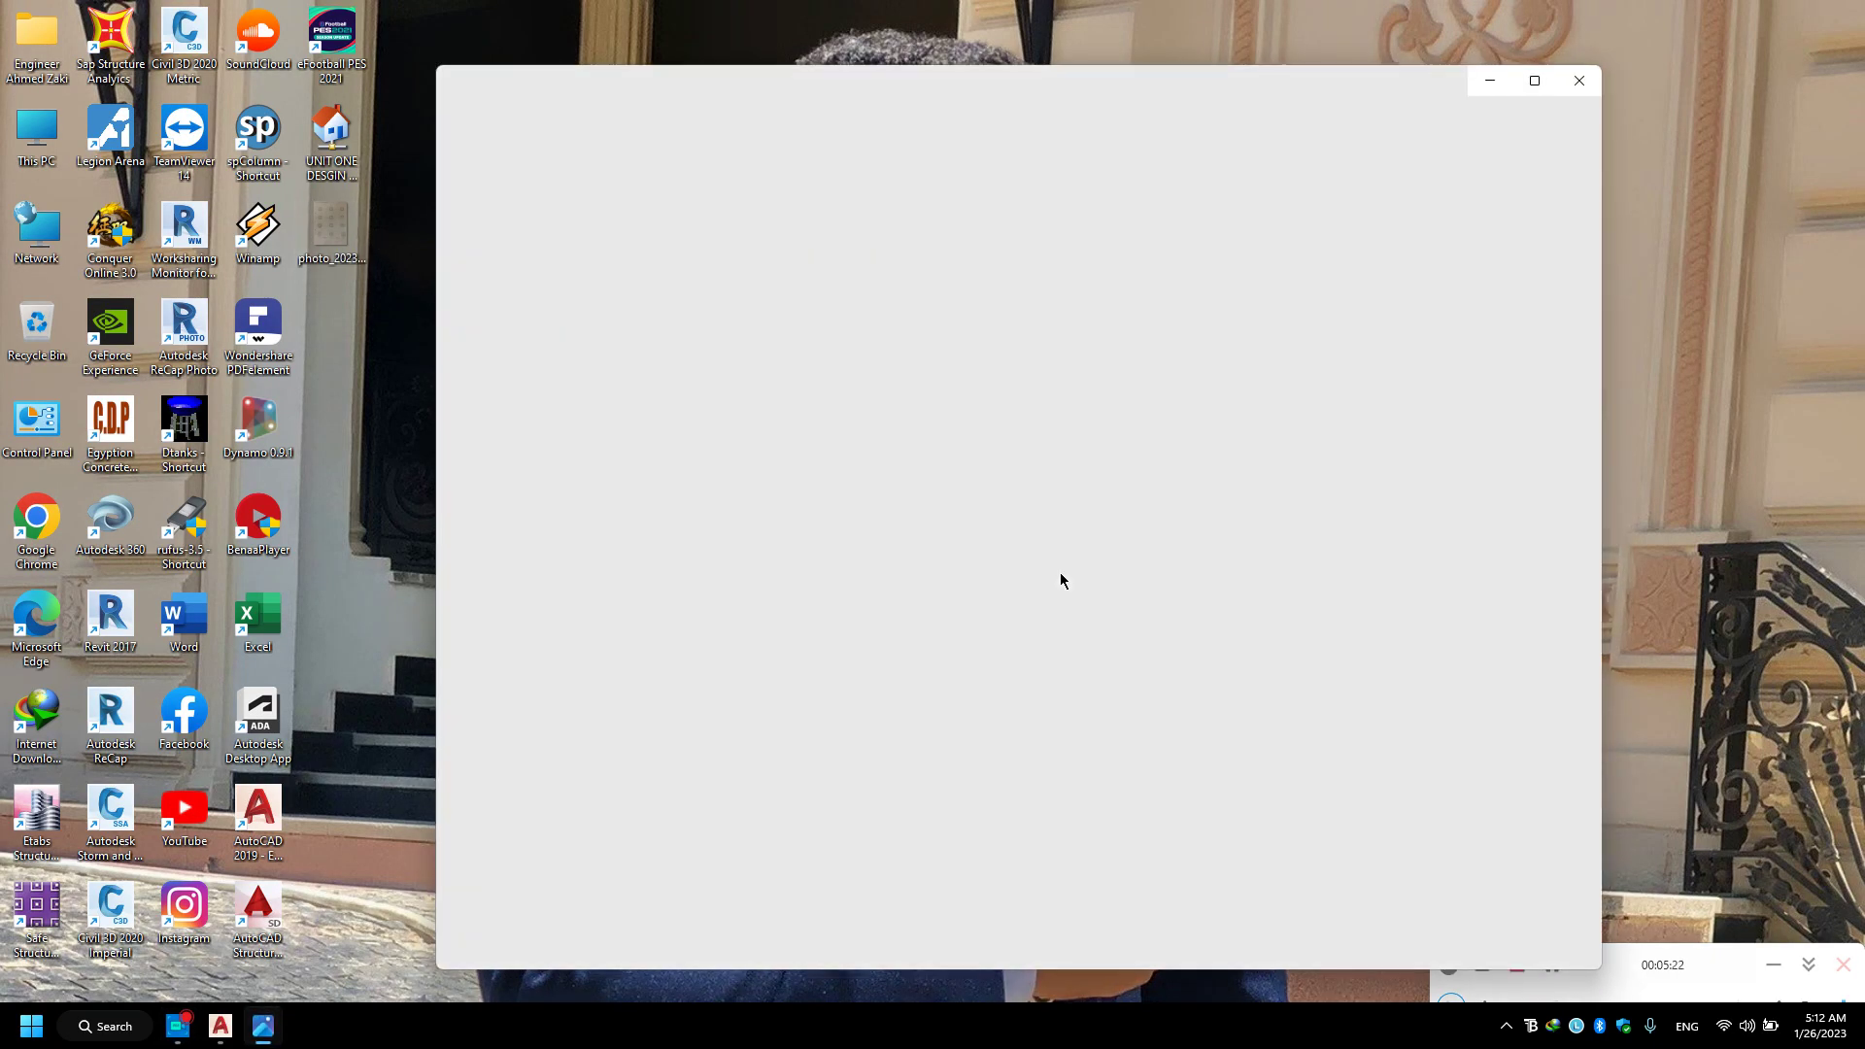
scroll(1079, 567, "up", 2)
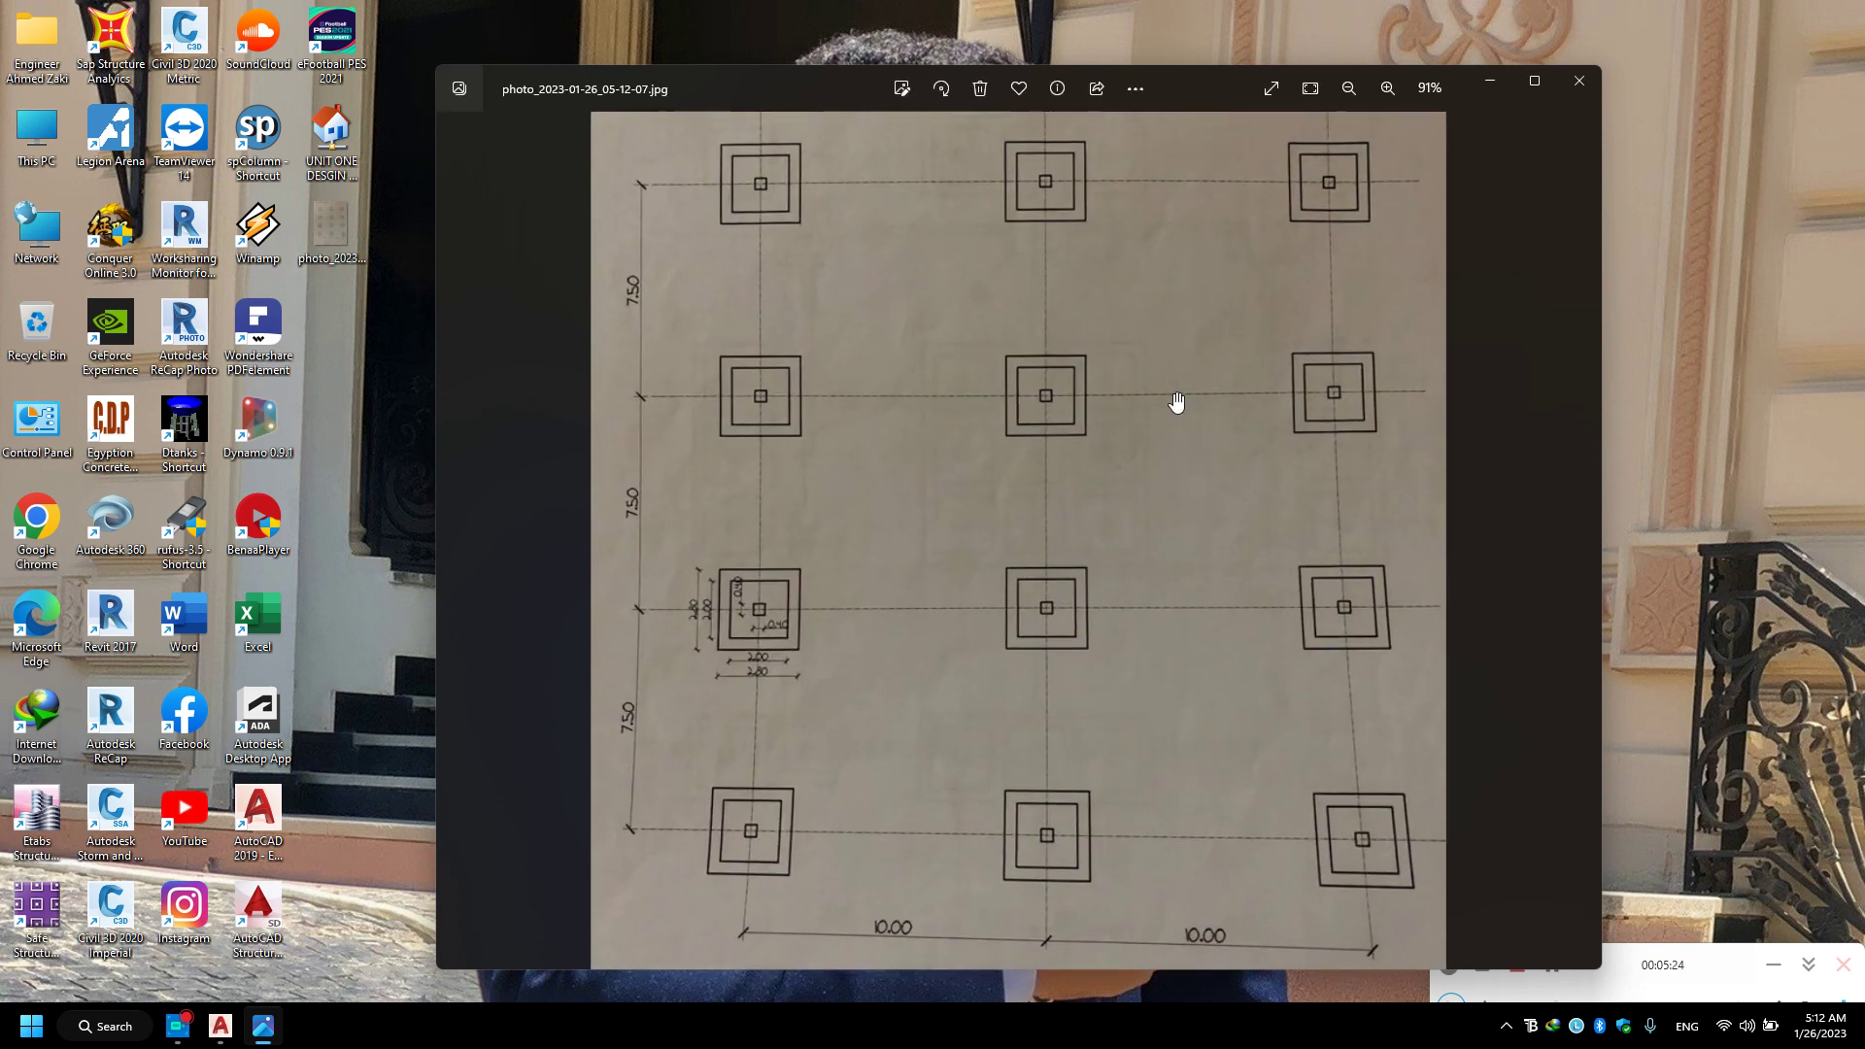
scroll(1178, 404, "up", 2)
scroll(1020, 369, "up", 2)
scroll(878, 291, "up", 2)
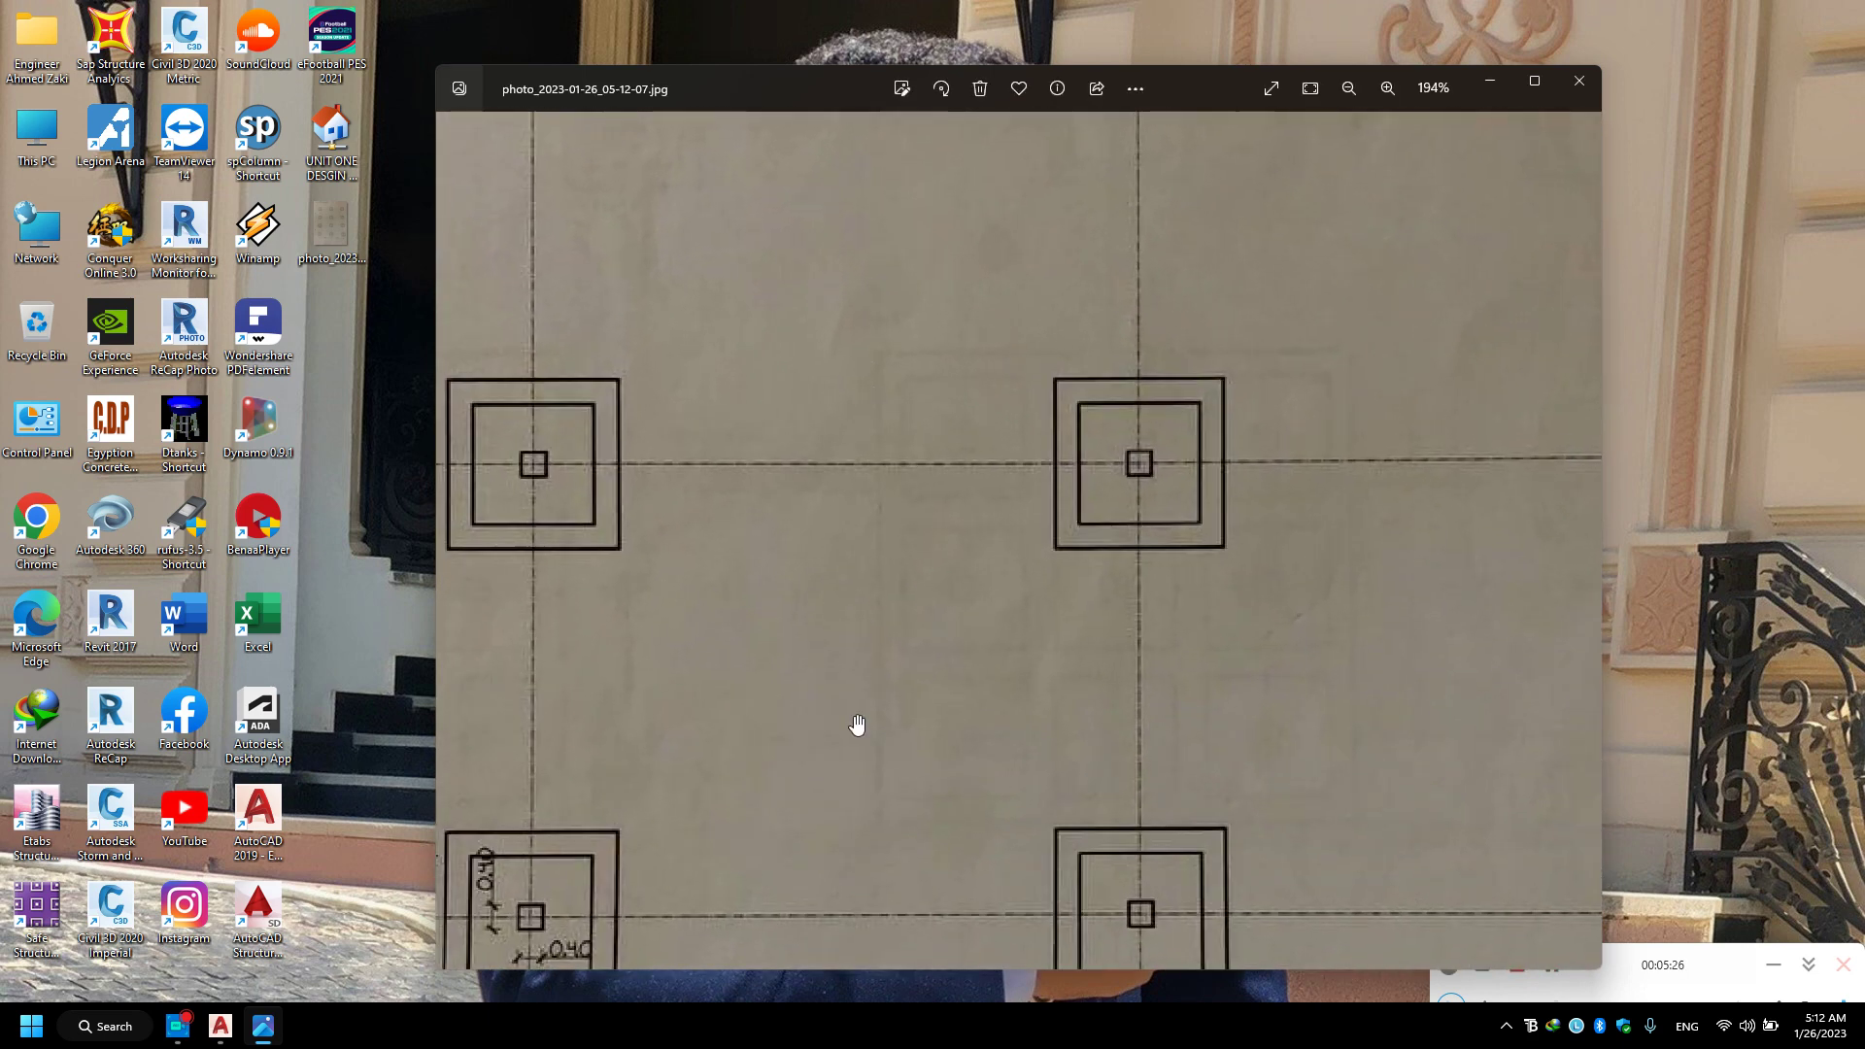
scroll(1171, 520, "down", 3)
scroll(1204, 418, "up", 4)
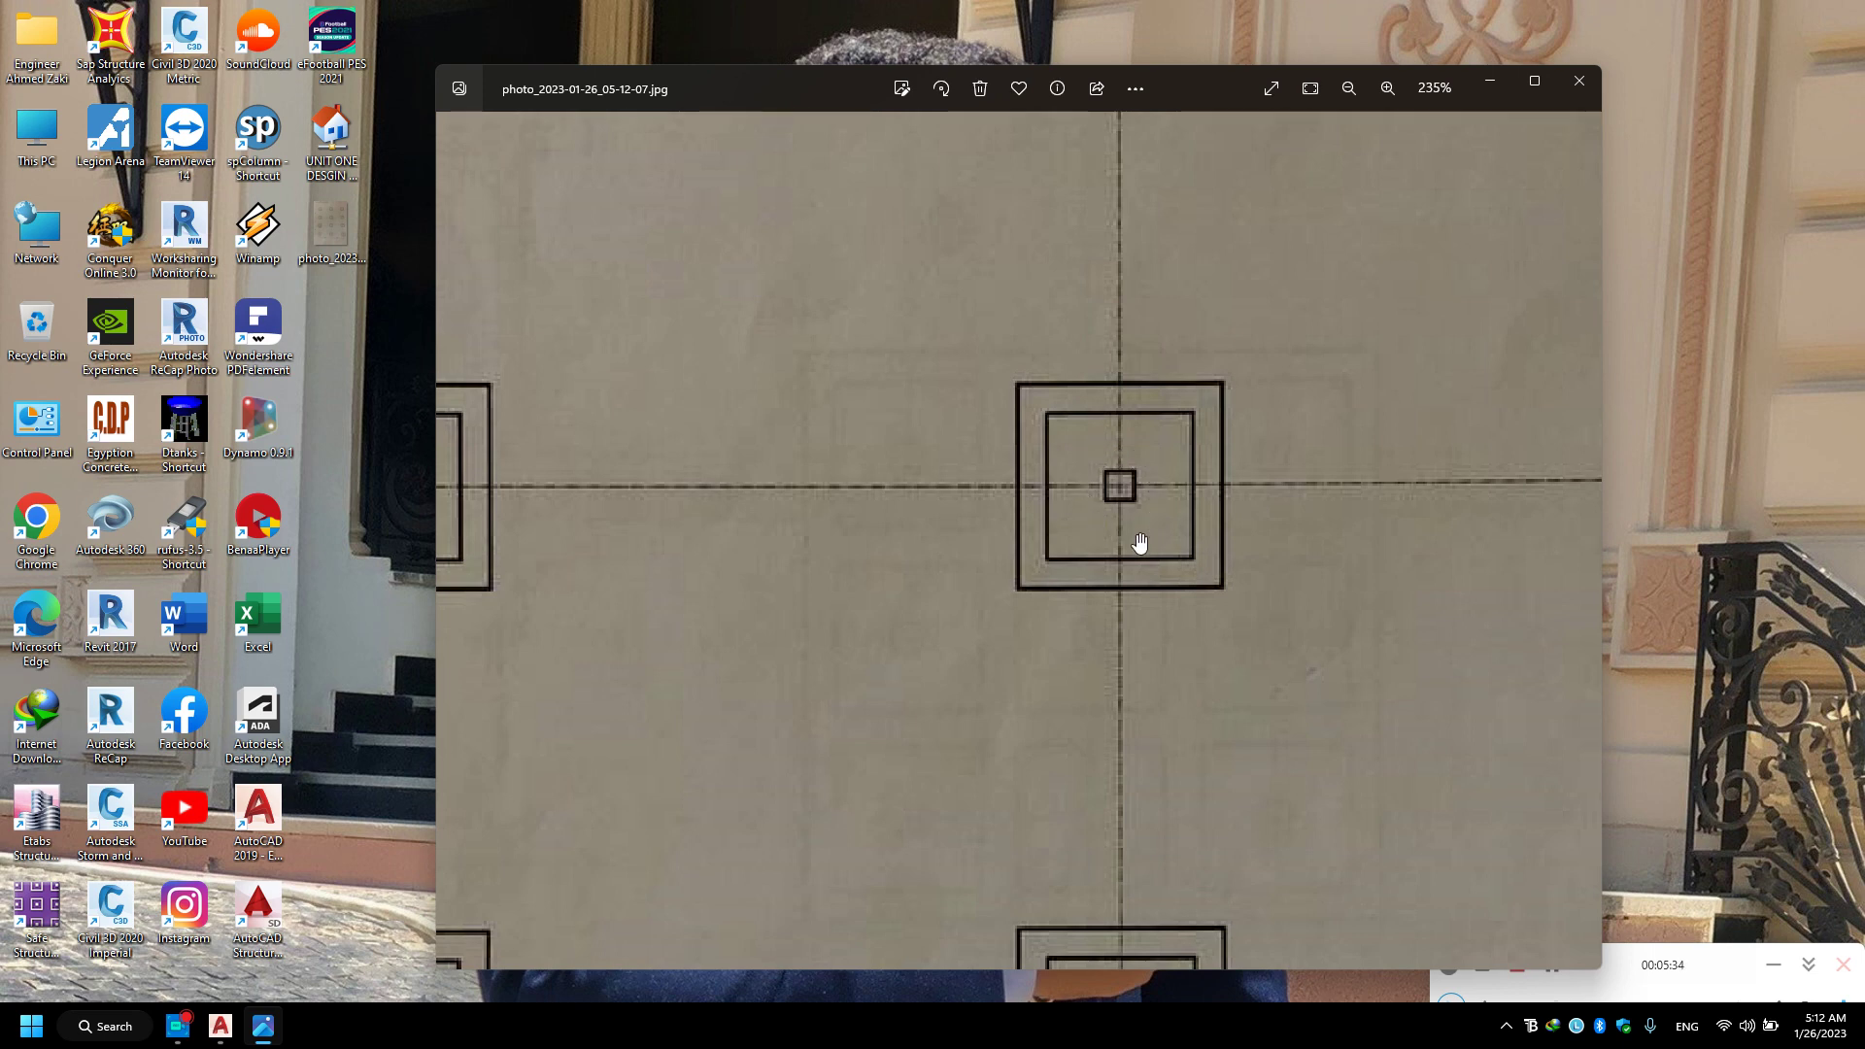
Zoom the photo back out and return to the blank Drawing1 in AutoCAD.
scroll(882, 587, "down", 2)
scroll(878, 608, "down", 3)
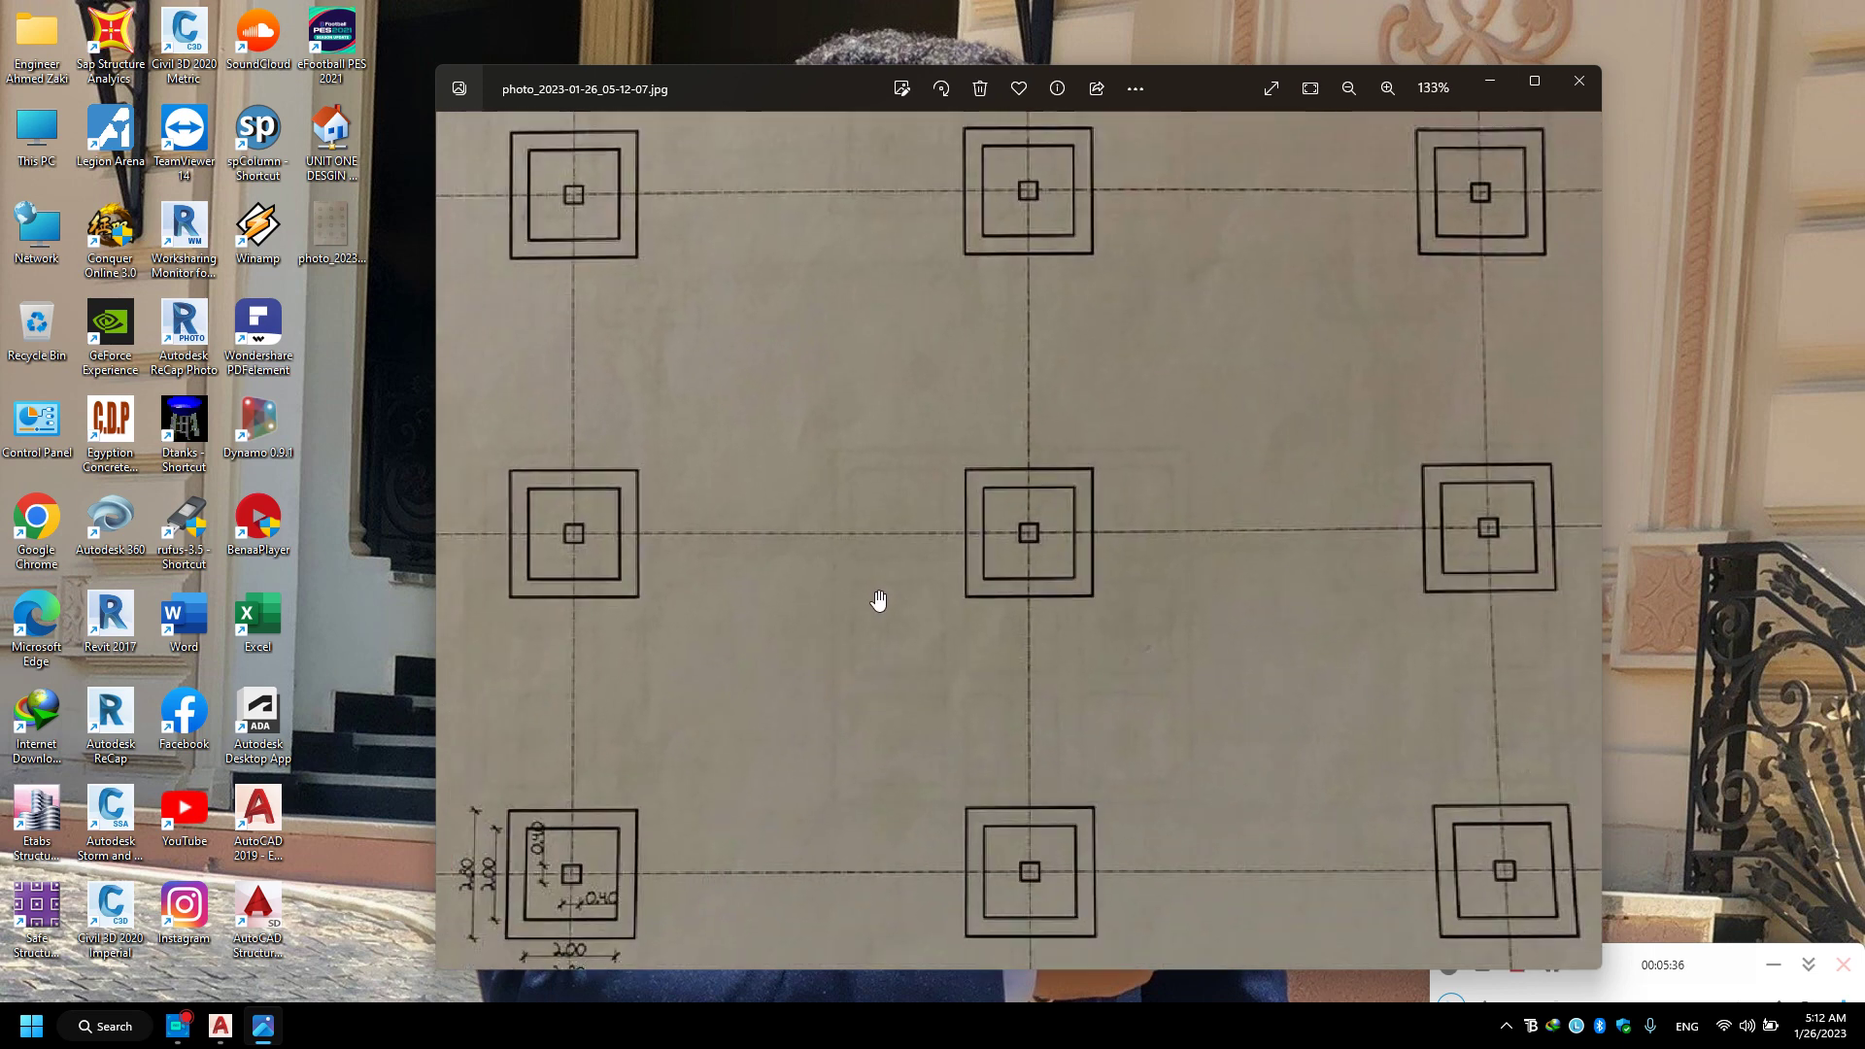
left_click(215, 1022)
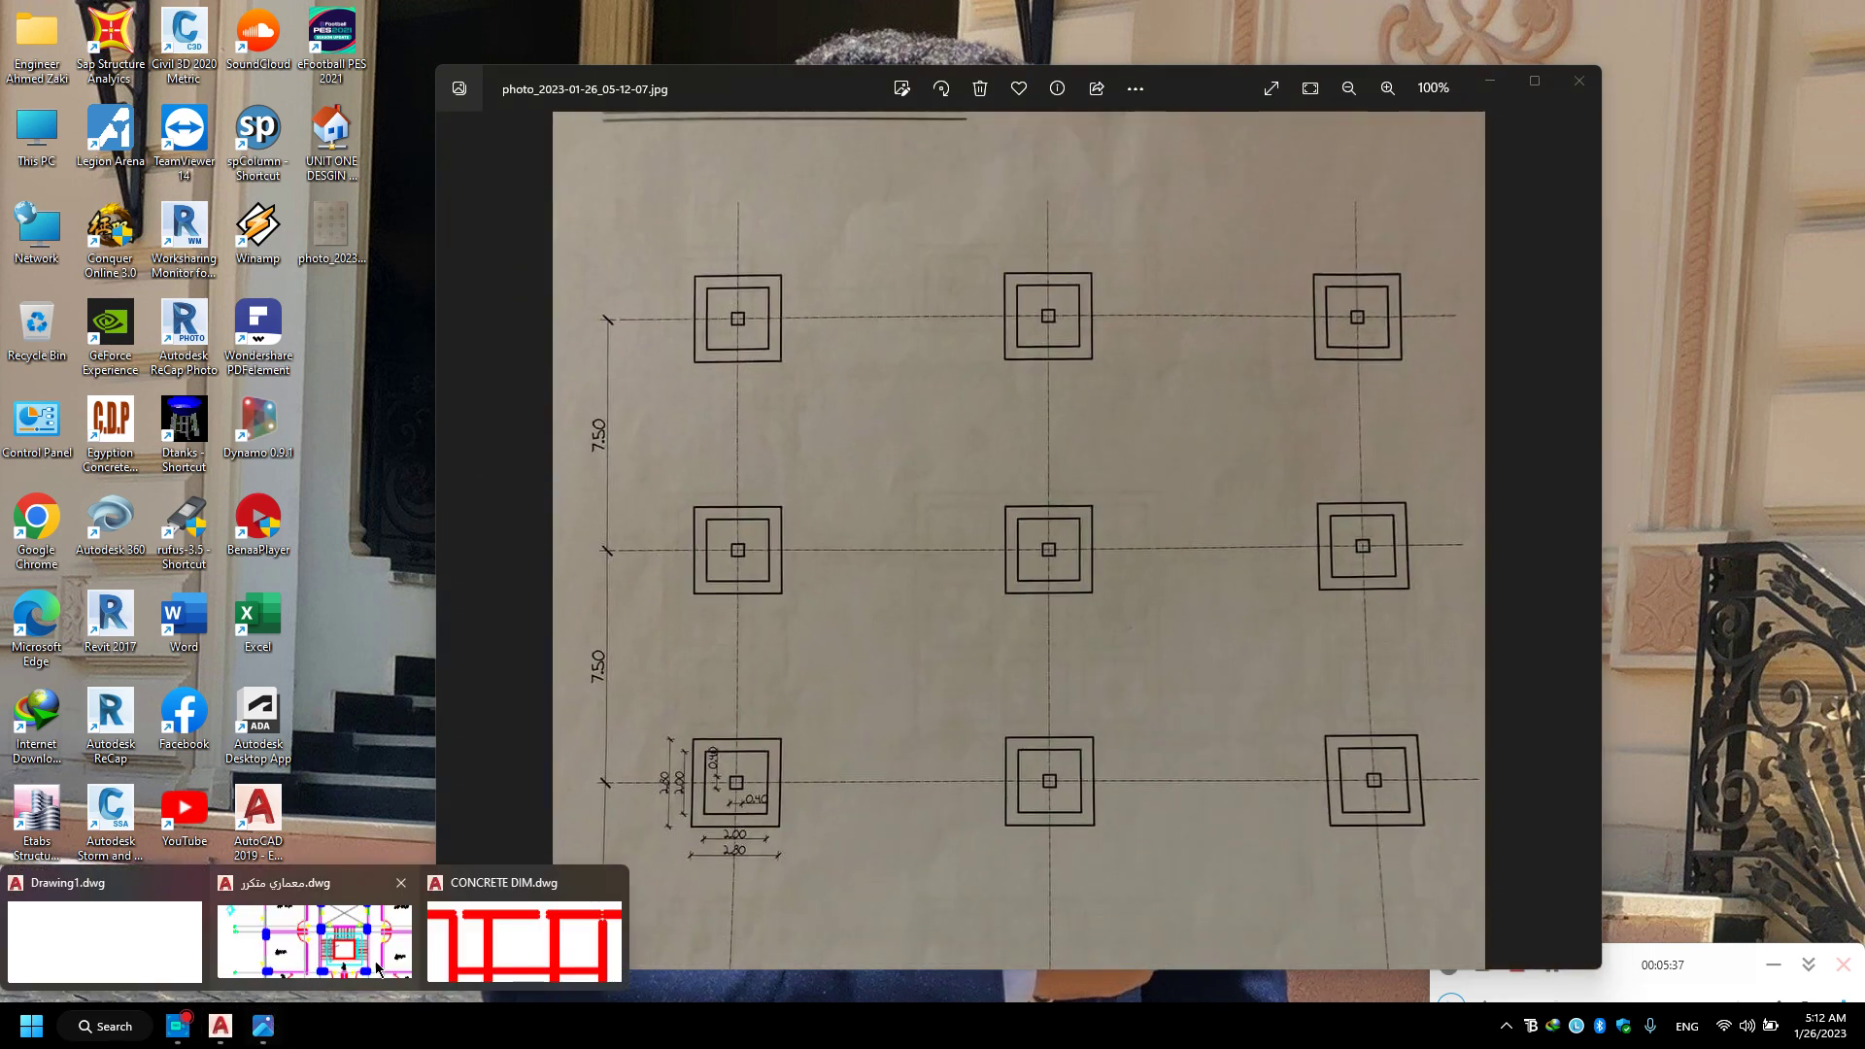
left_click(142, 938)
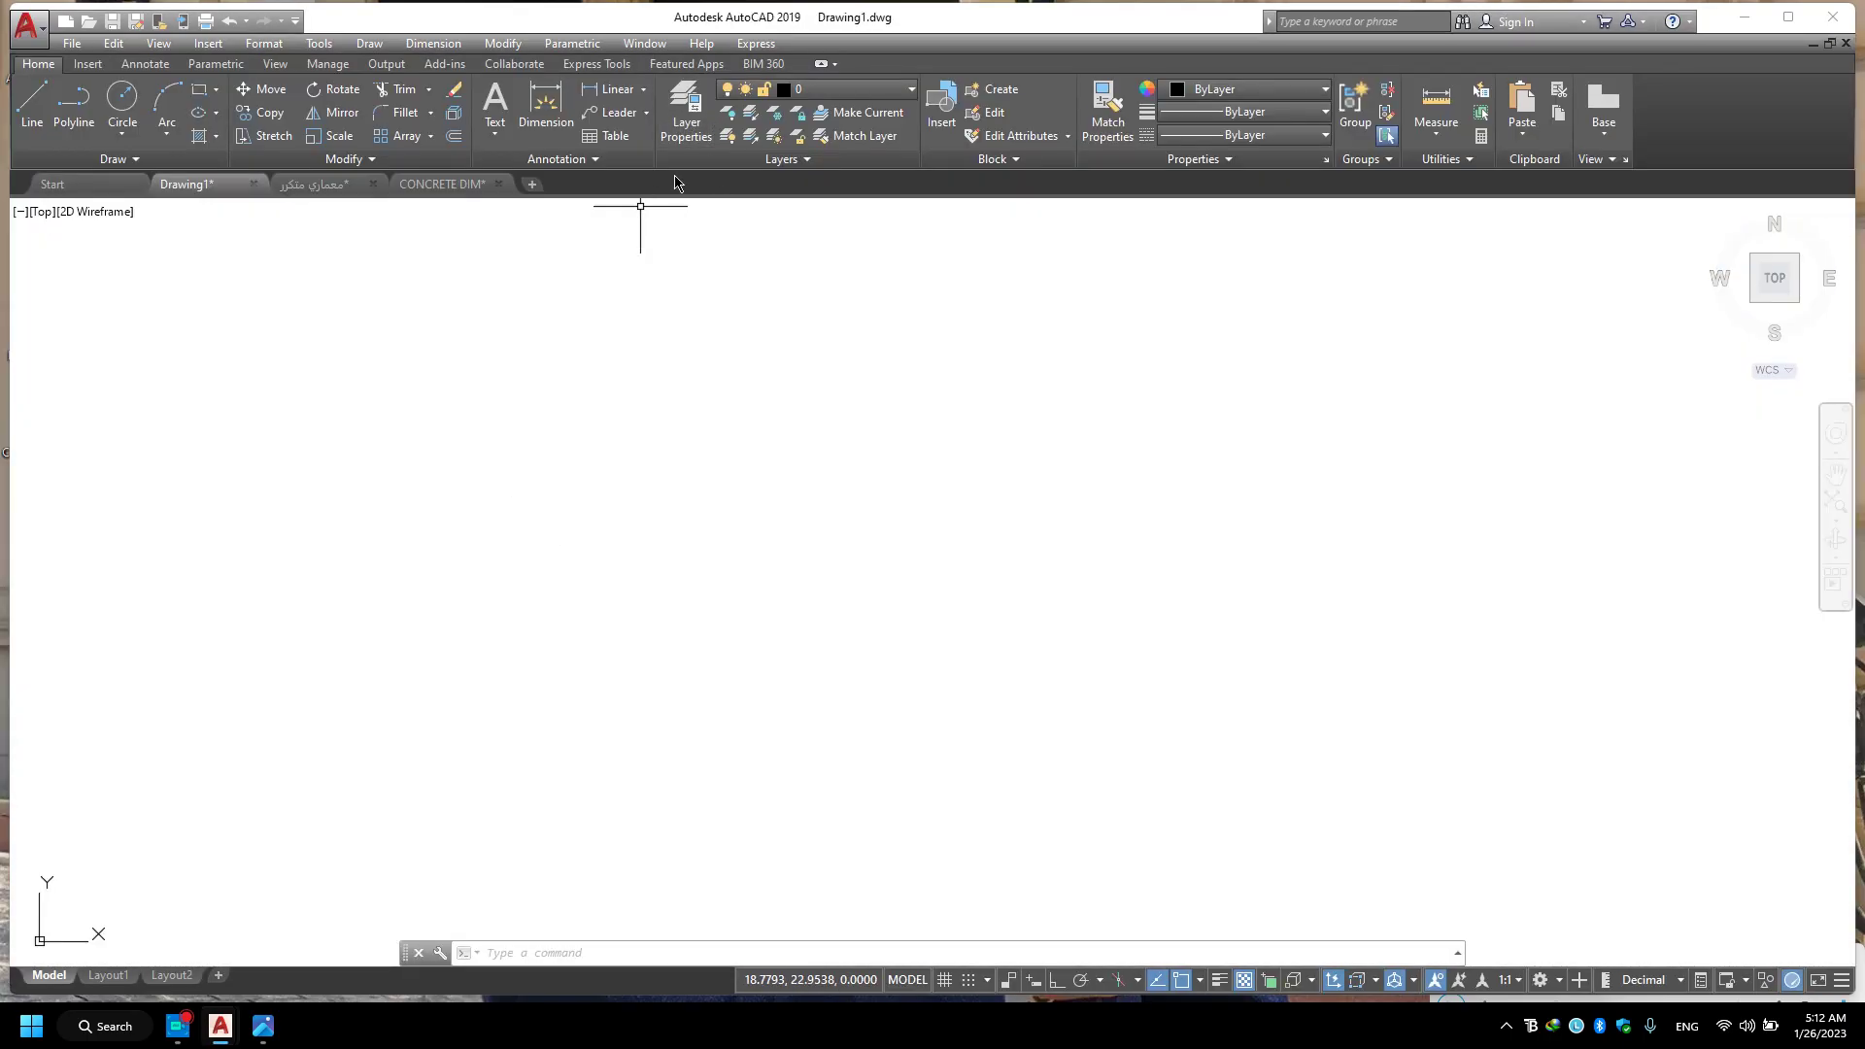
Create a new layer named column and colour it blue.
left_click(700, 109)
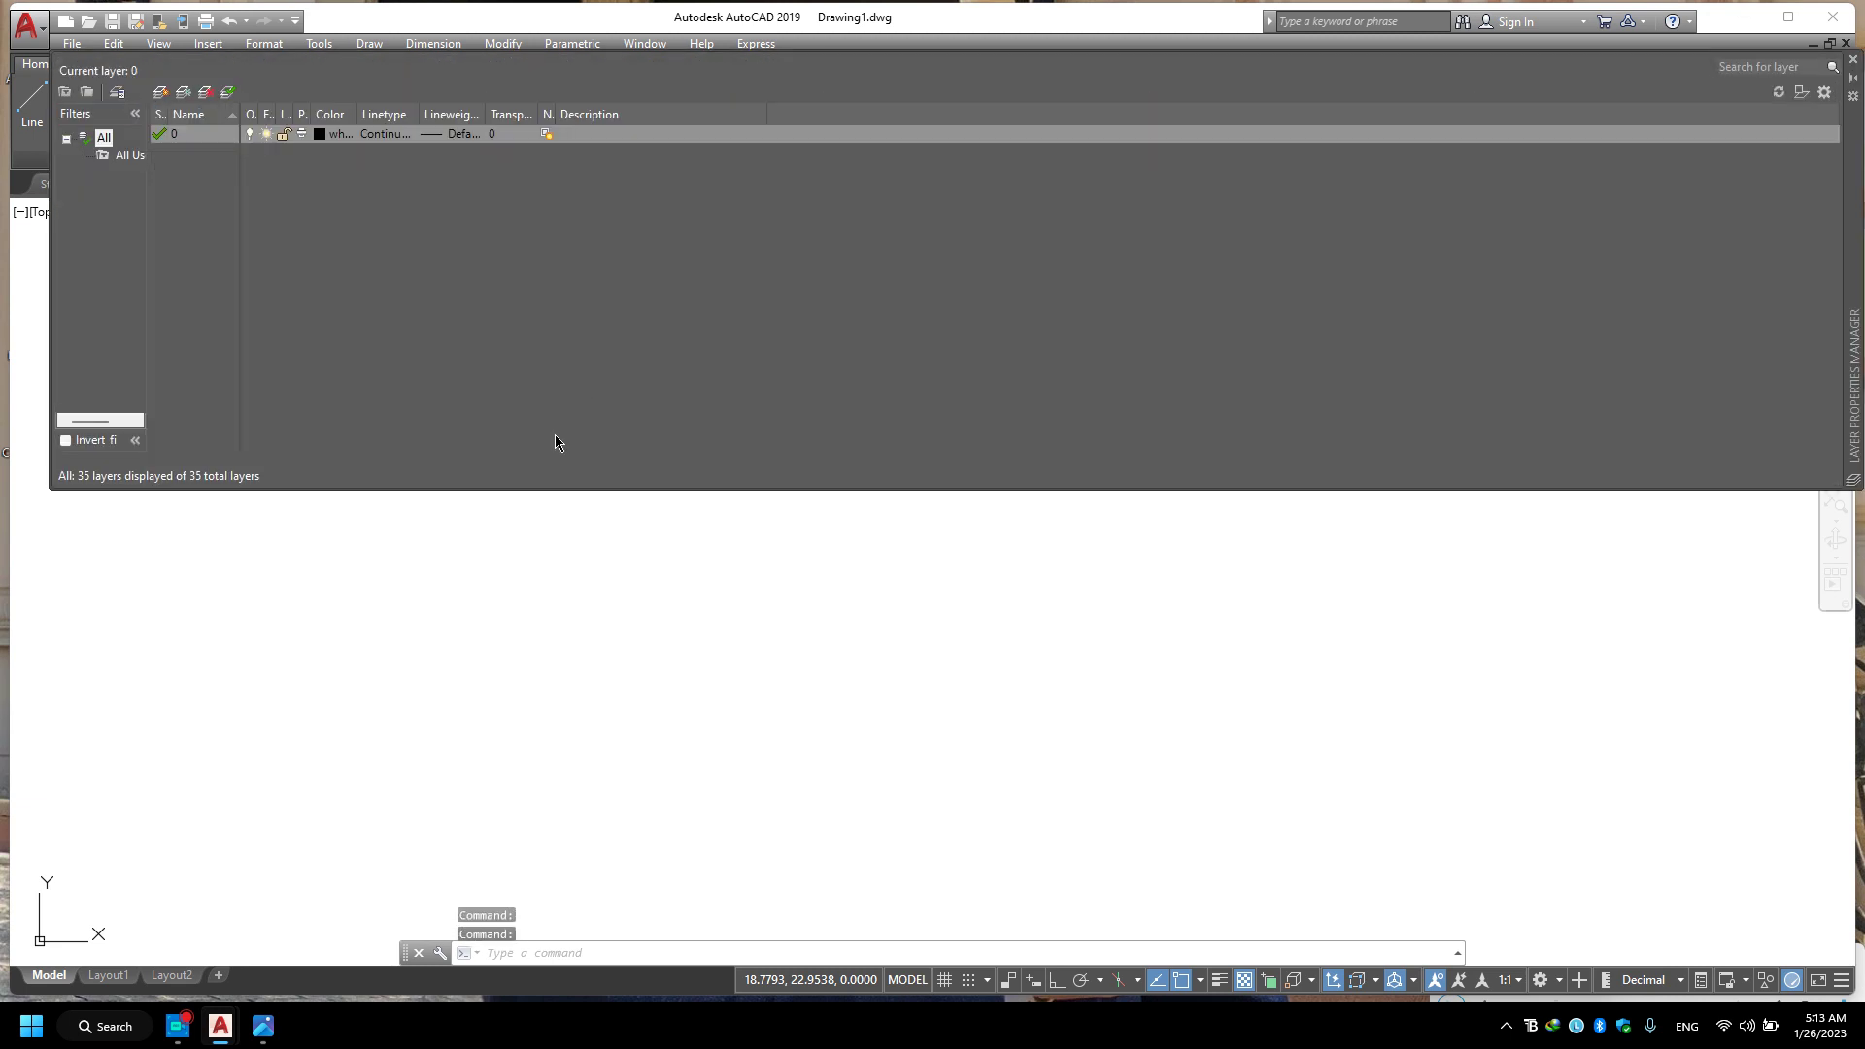
left_click(161, 93)
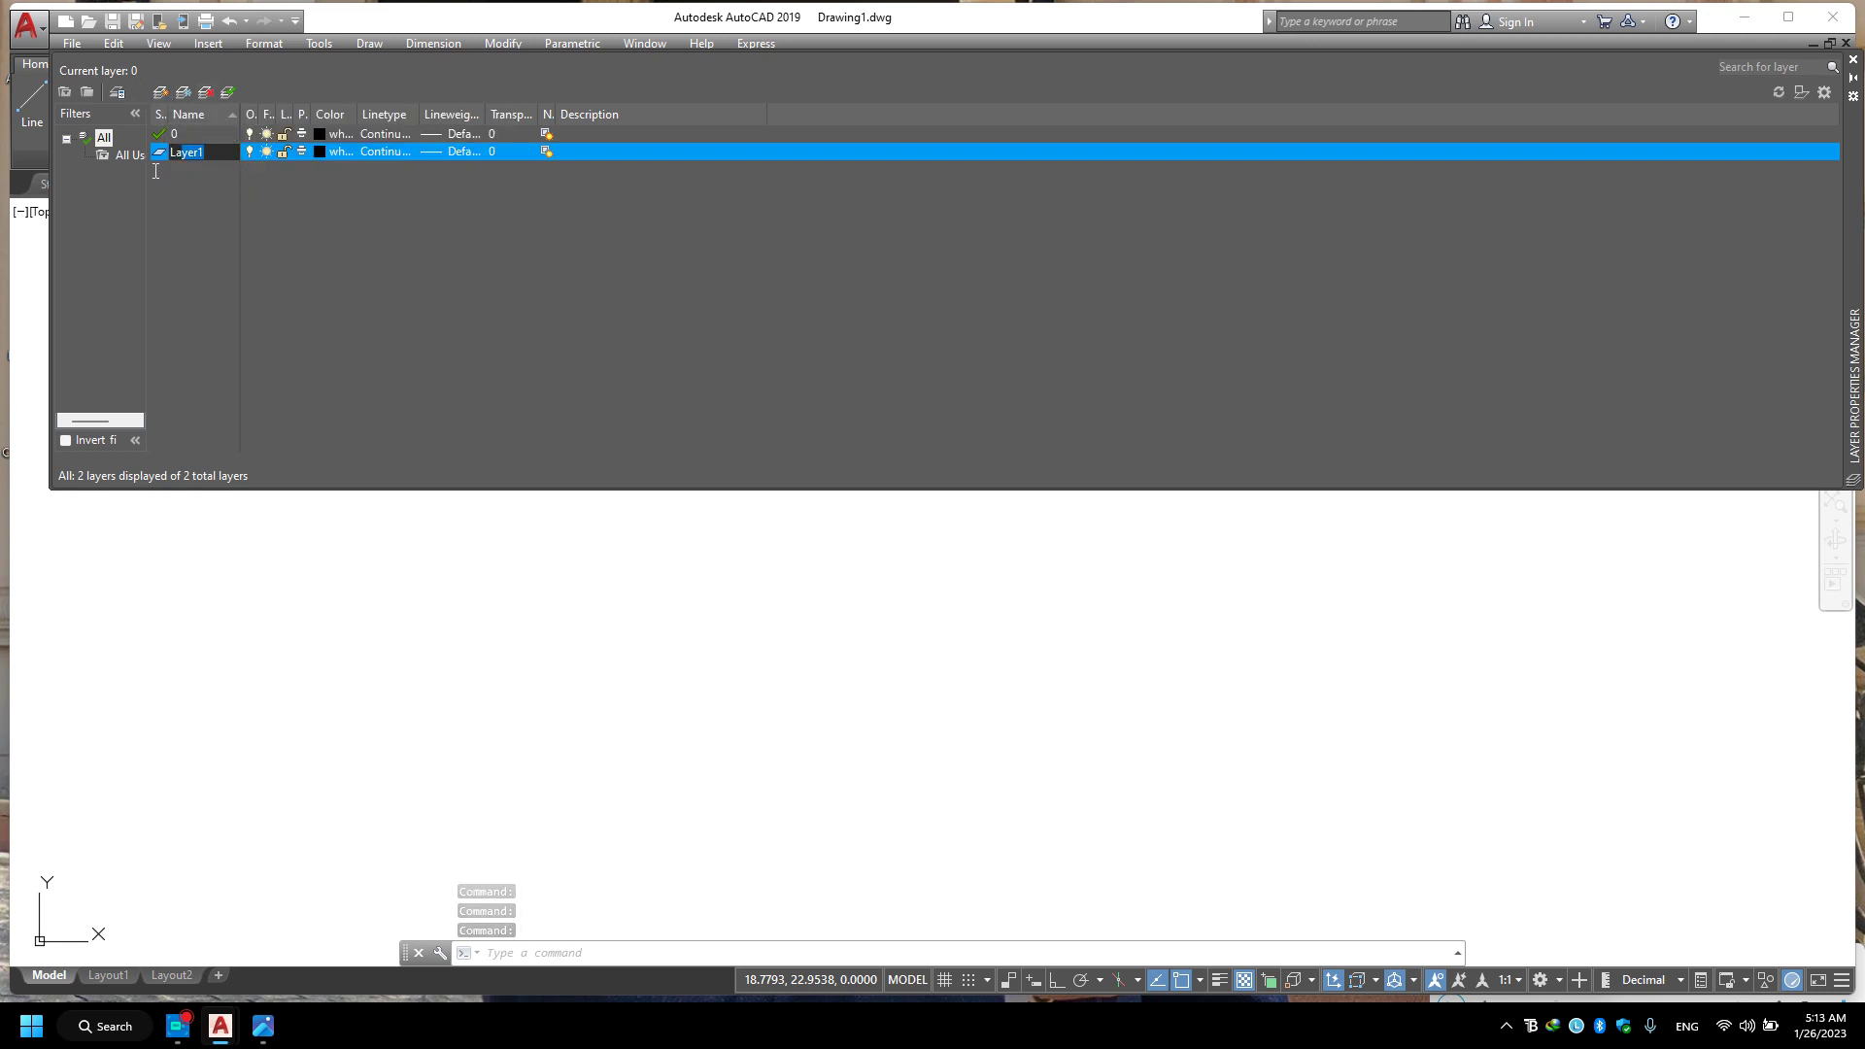
key("BackSpace")
type("column")
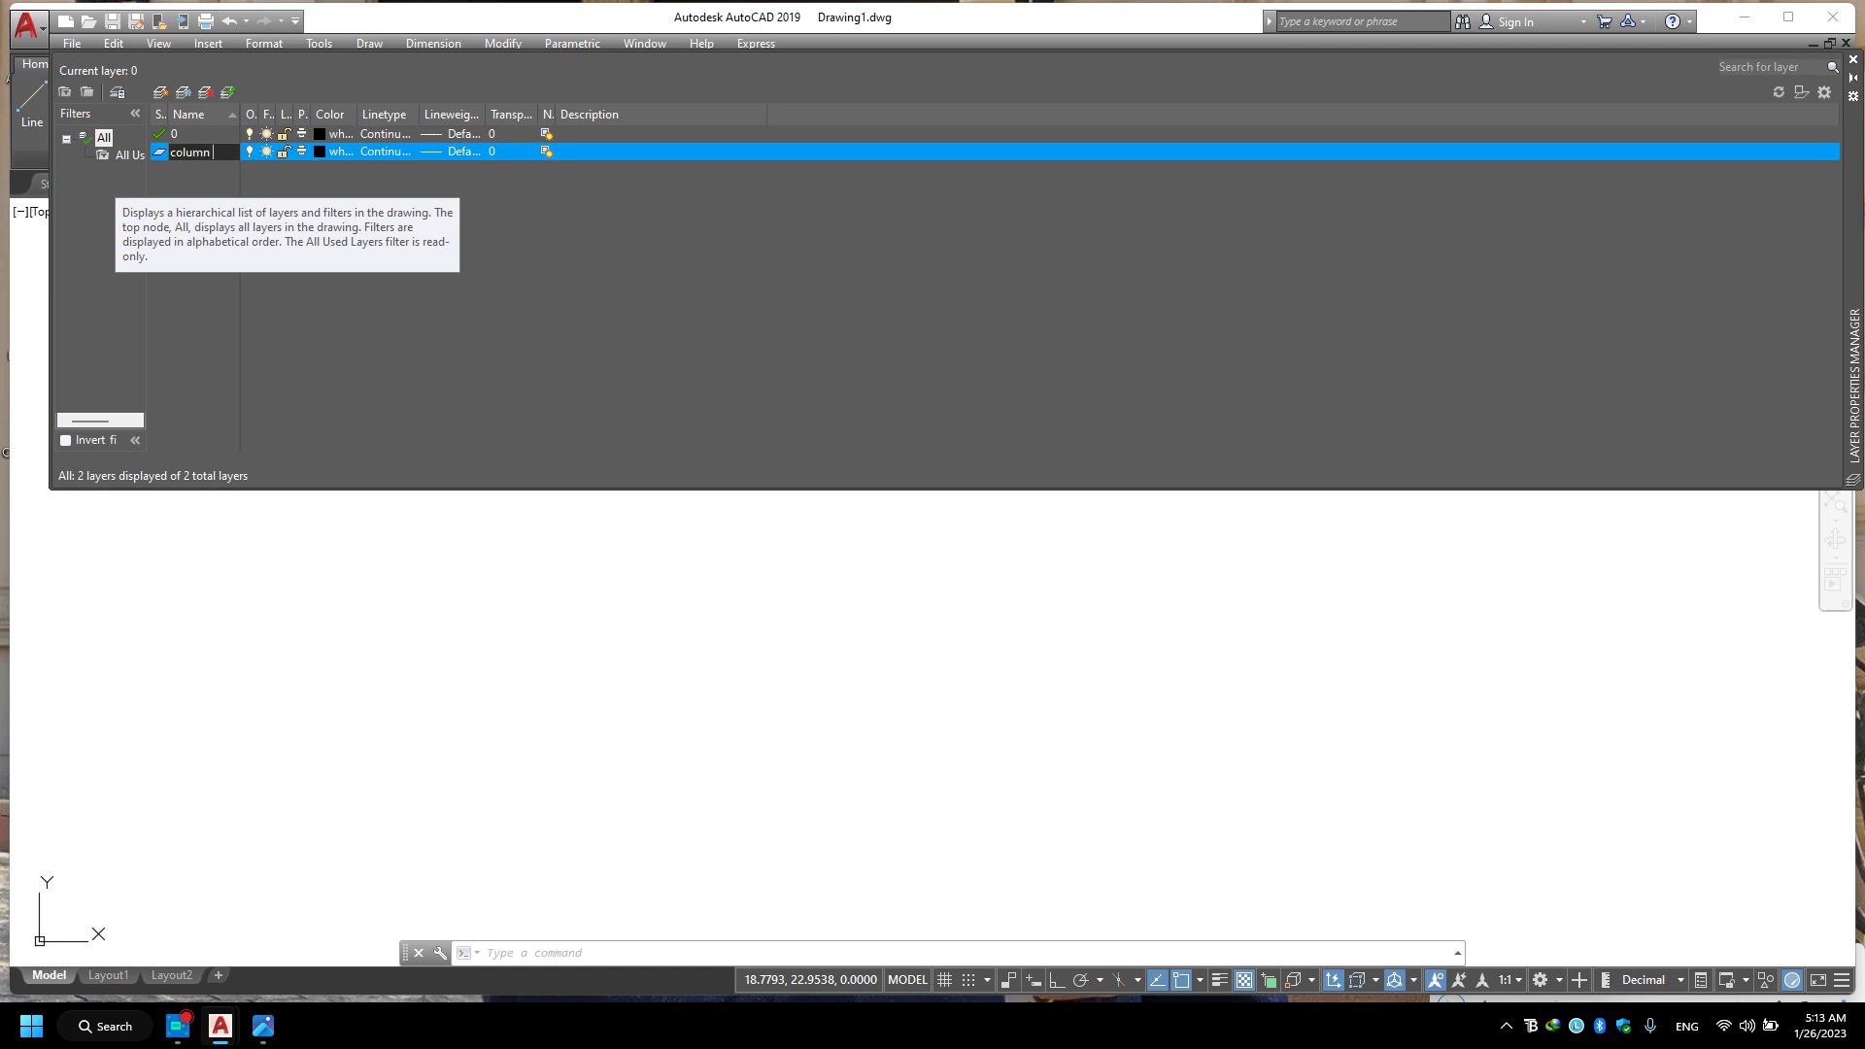
key("Return")
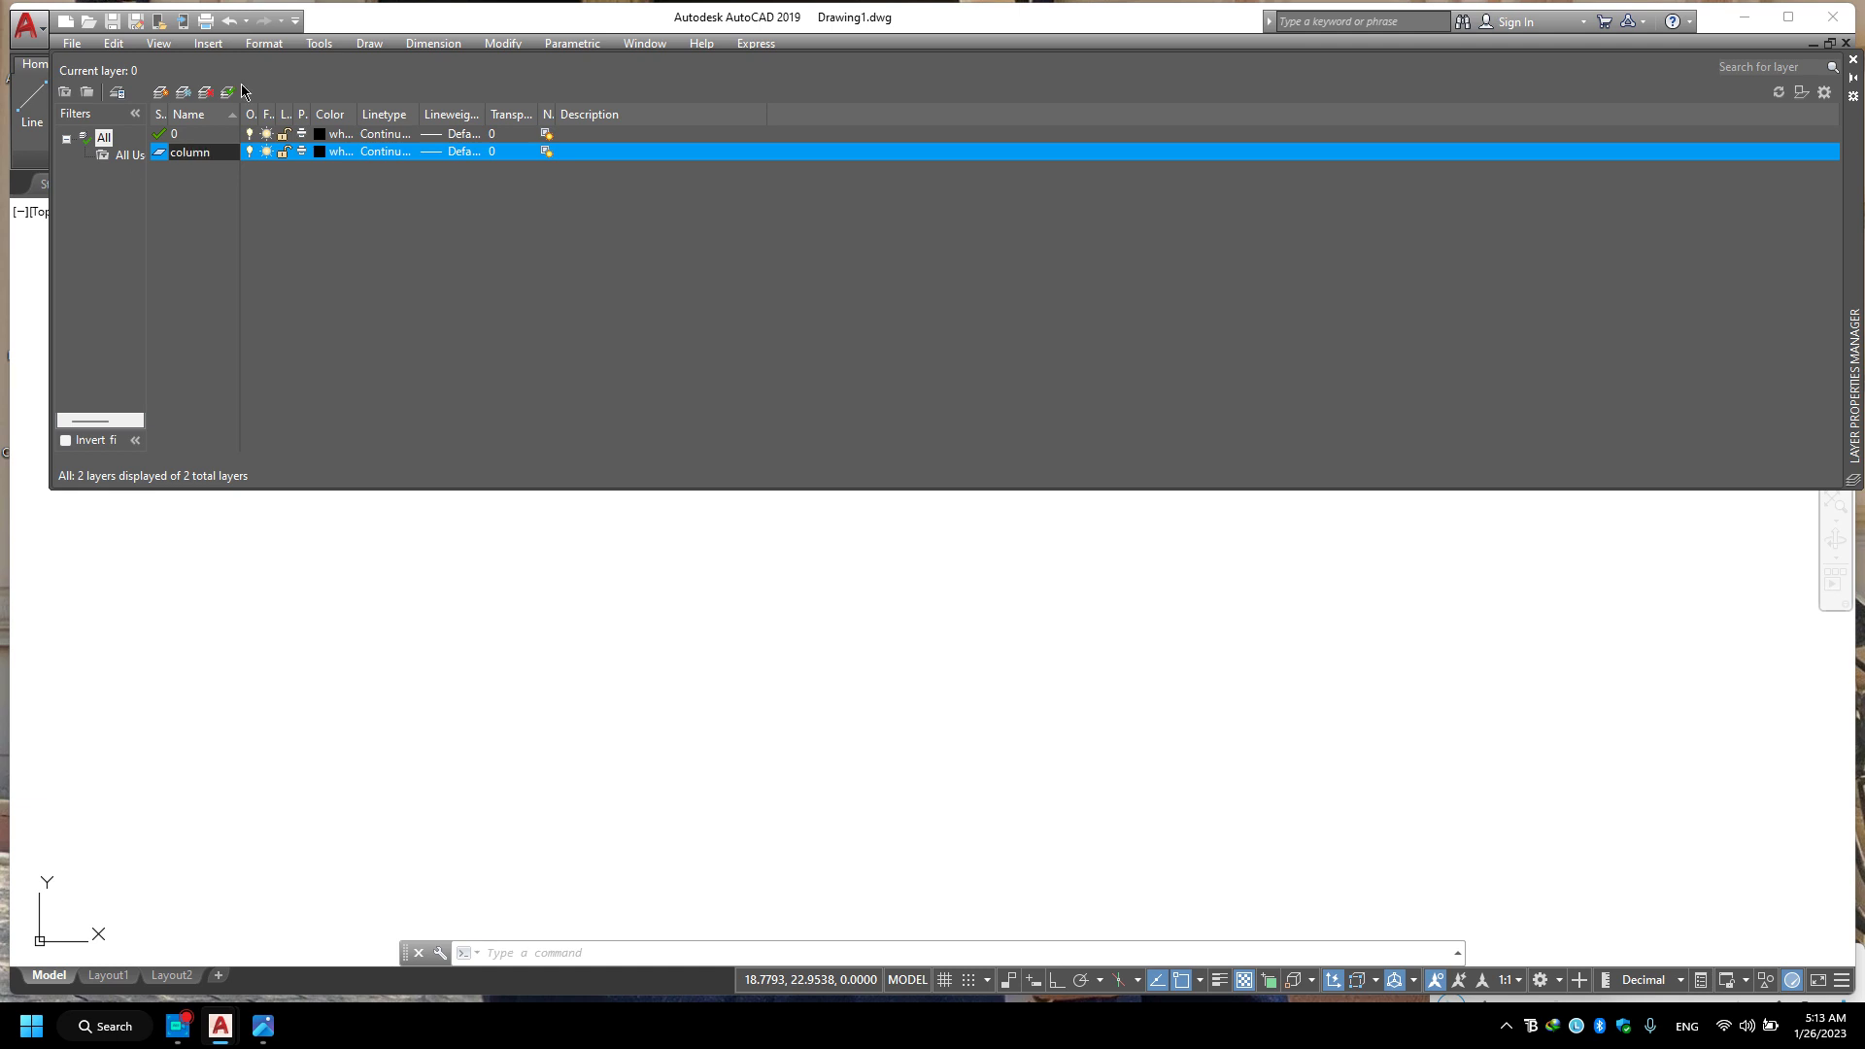
left_click(318, 152)
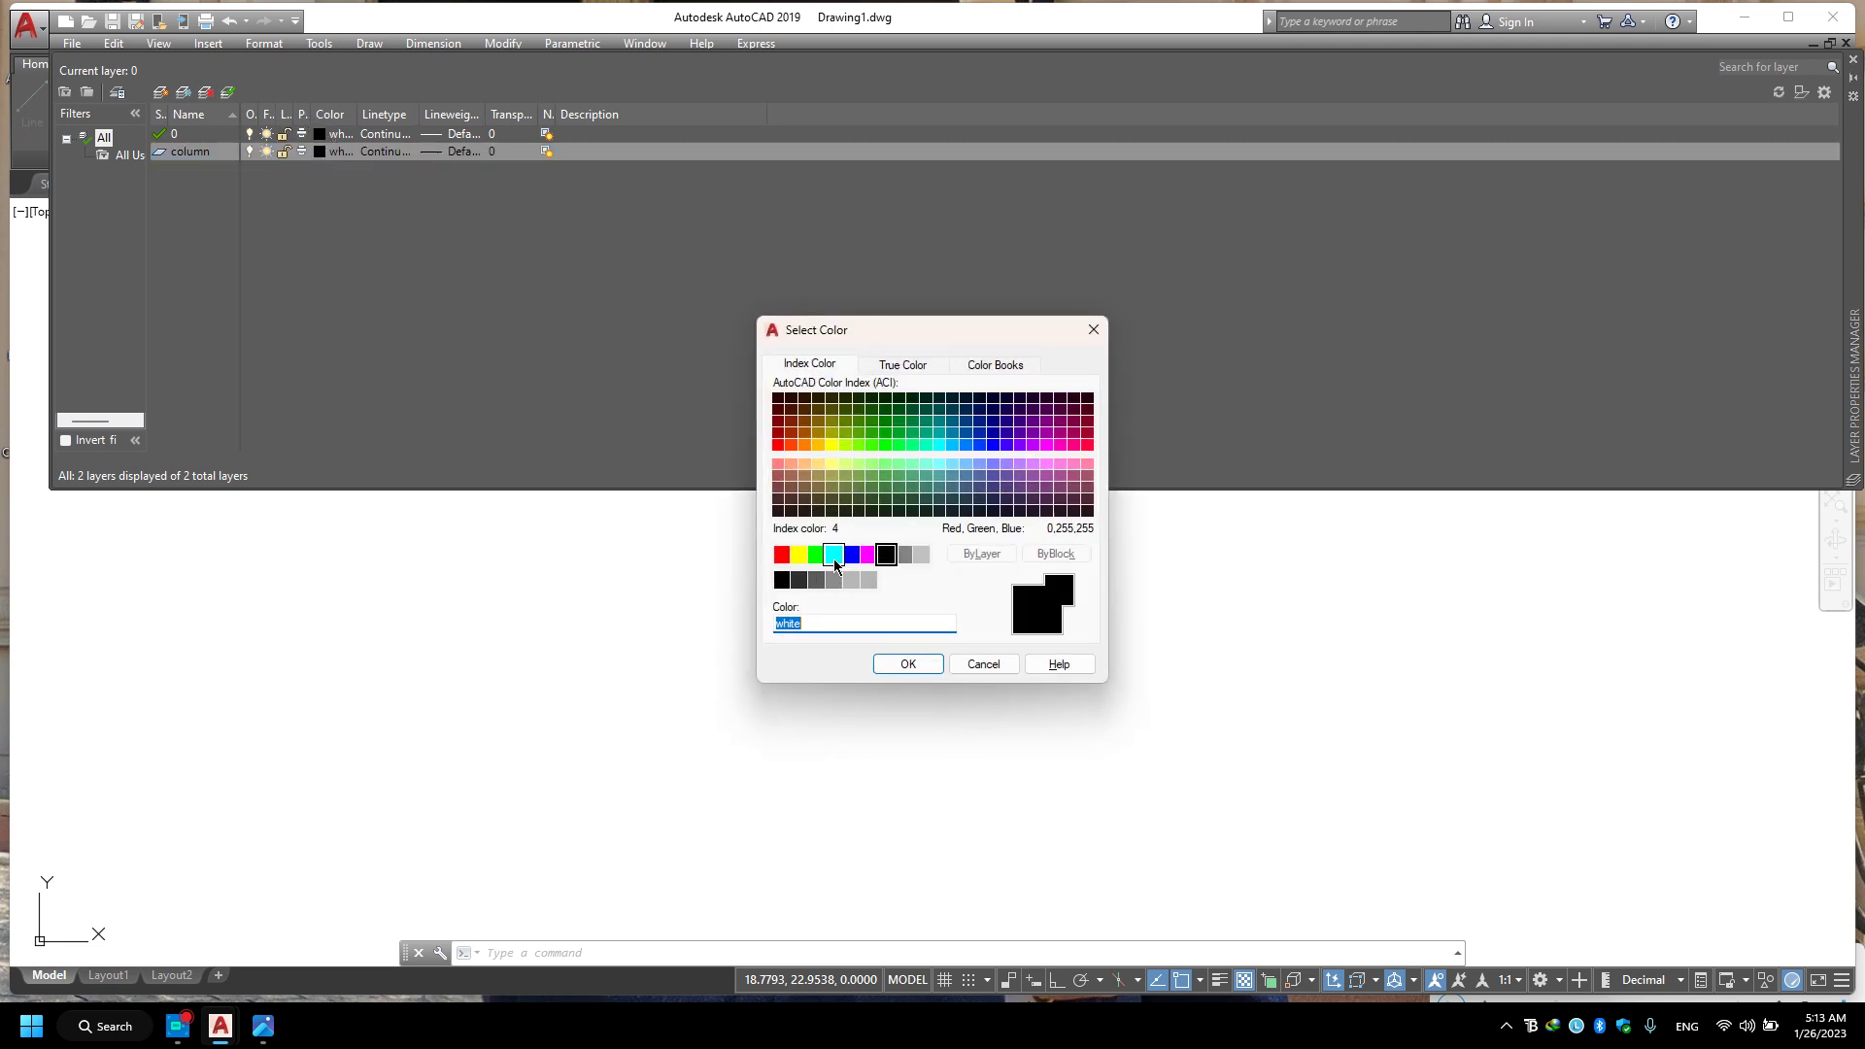
left_click(851, 555)
left_click(894, 668)
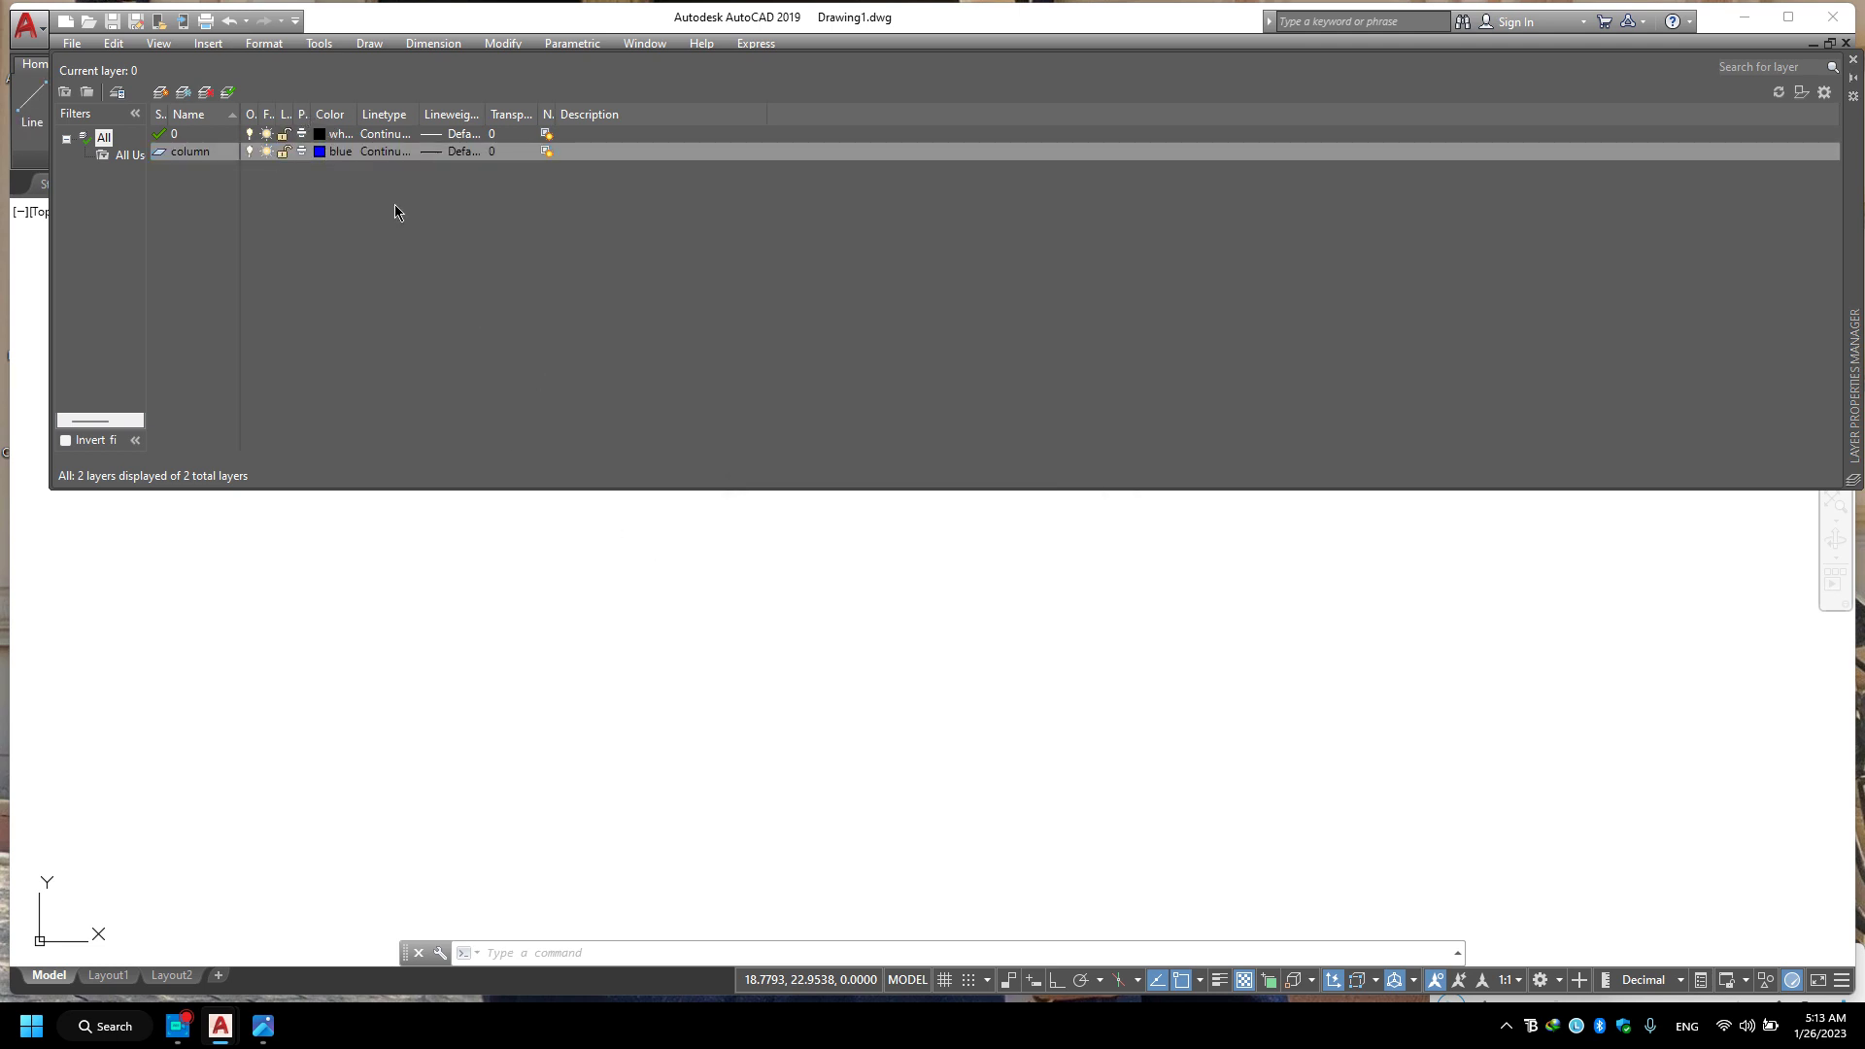
Give the column layer a 0.35 mm lineweight, then briefly recheck the reference photo.
left_click(434, 152)
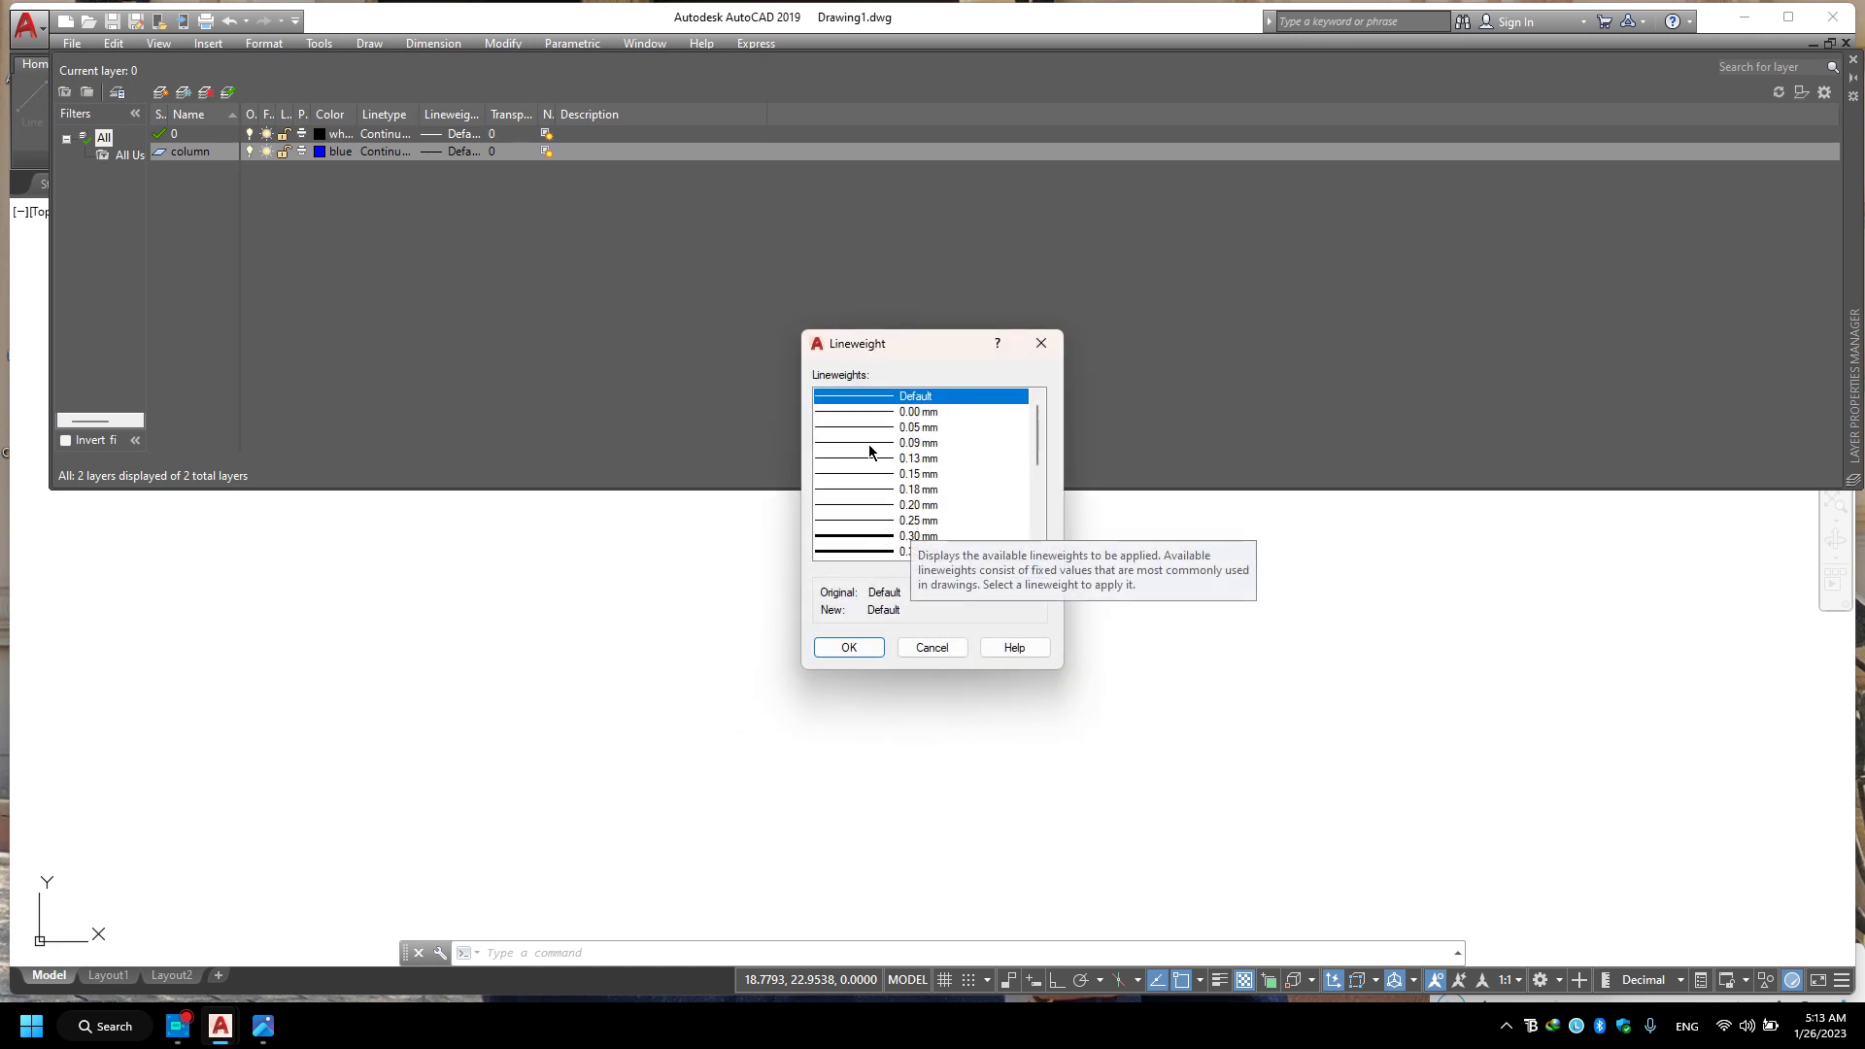
scroll(871, 461, "down", 1)
scroll(870, 455, "down", 2)
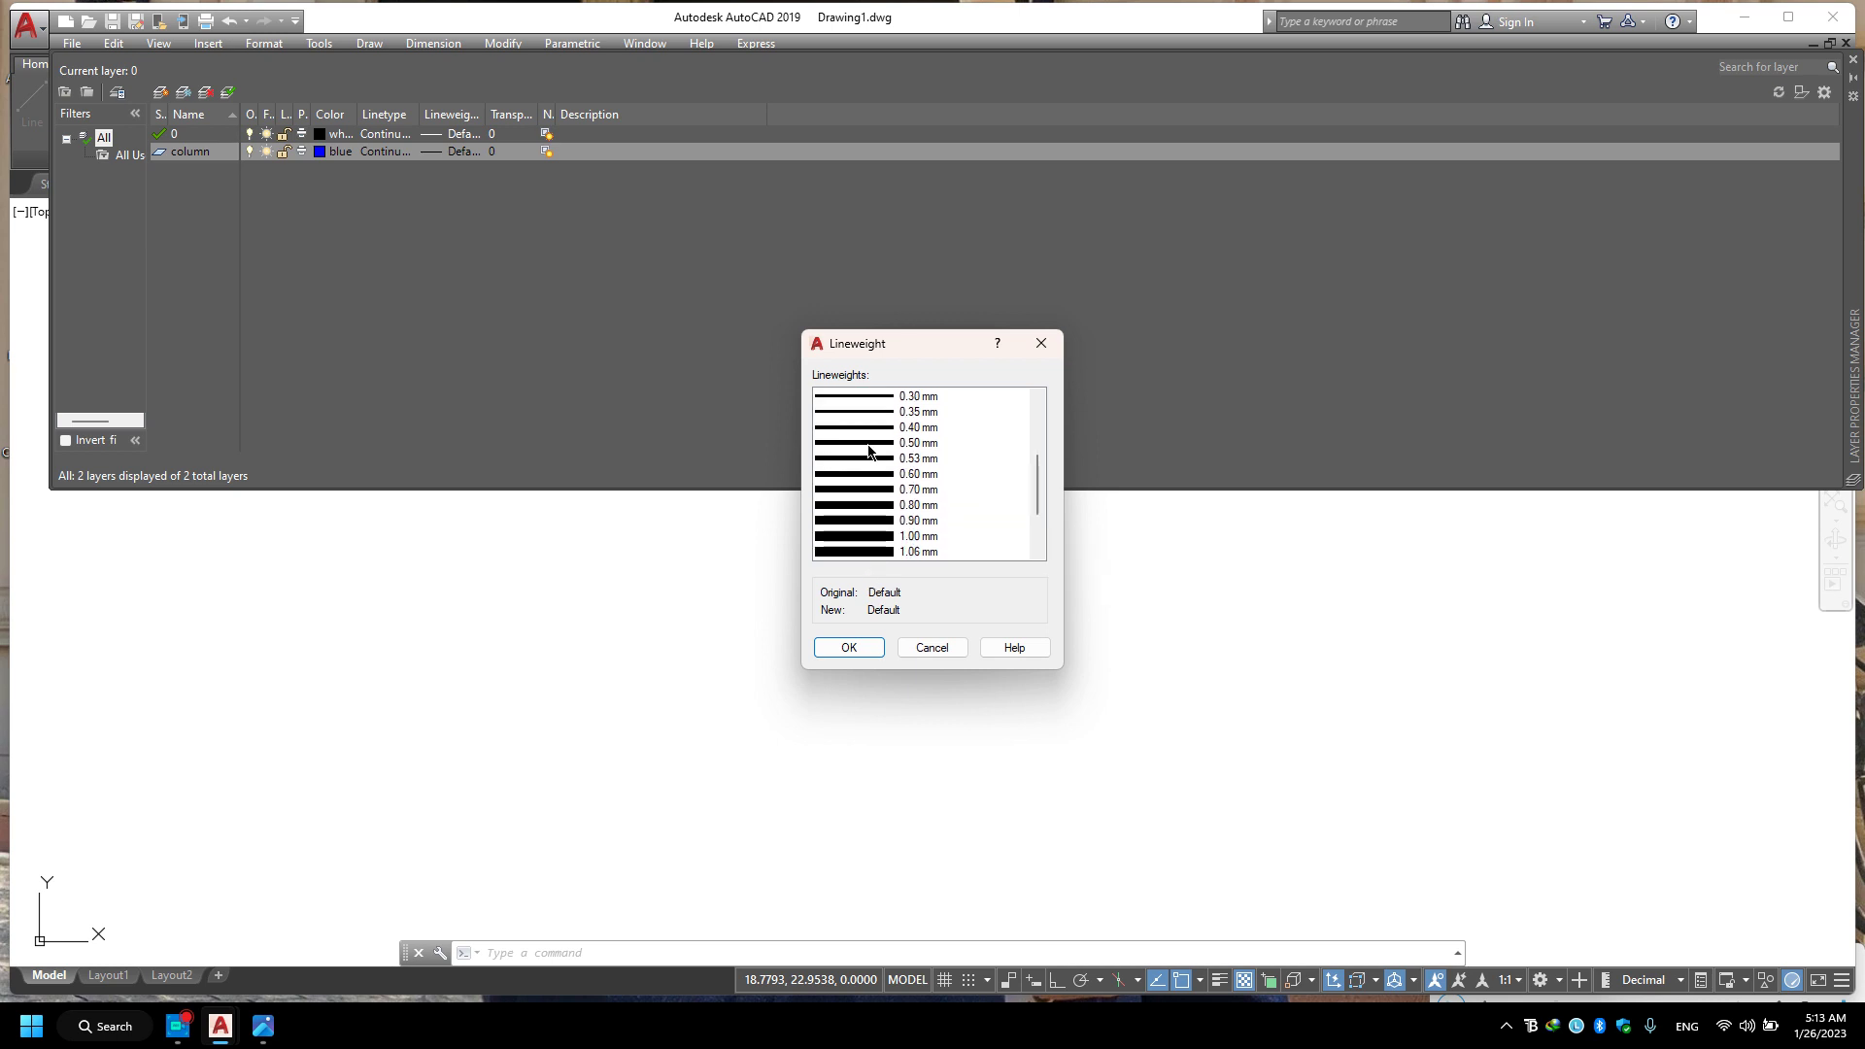
left_click(865, 416)
left_click(855, 650)
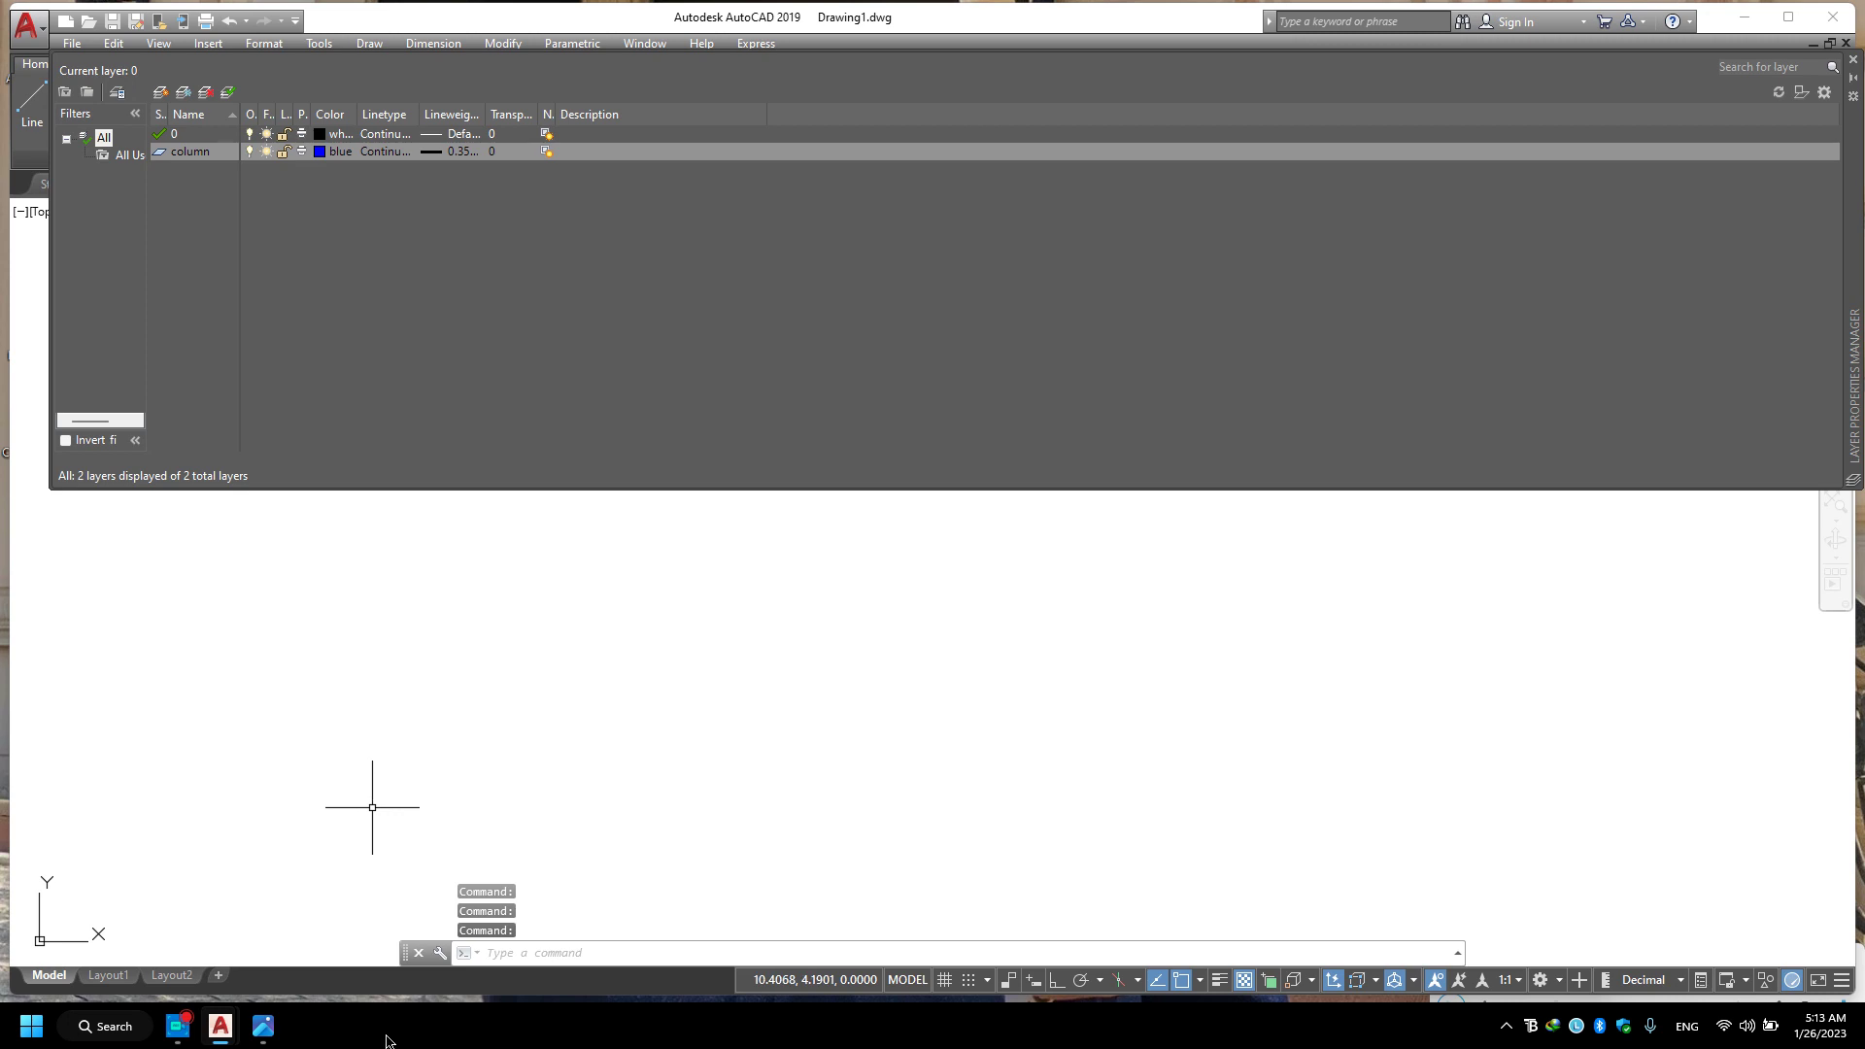
left_click(263, 1025)
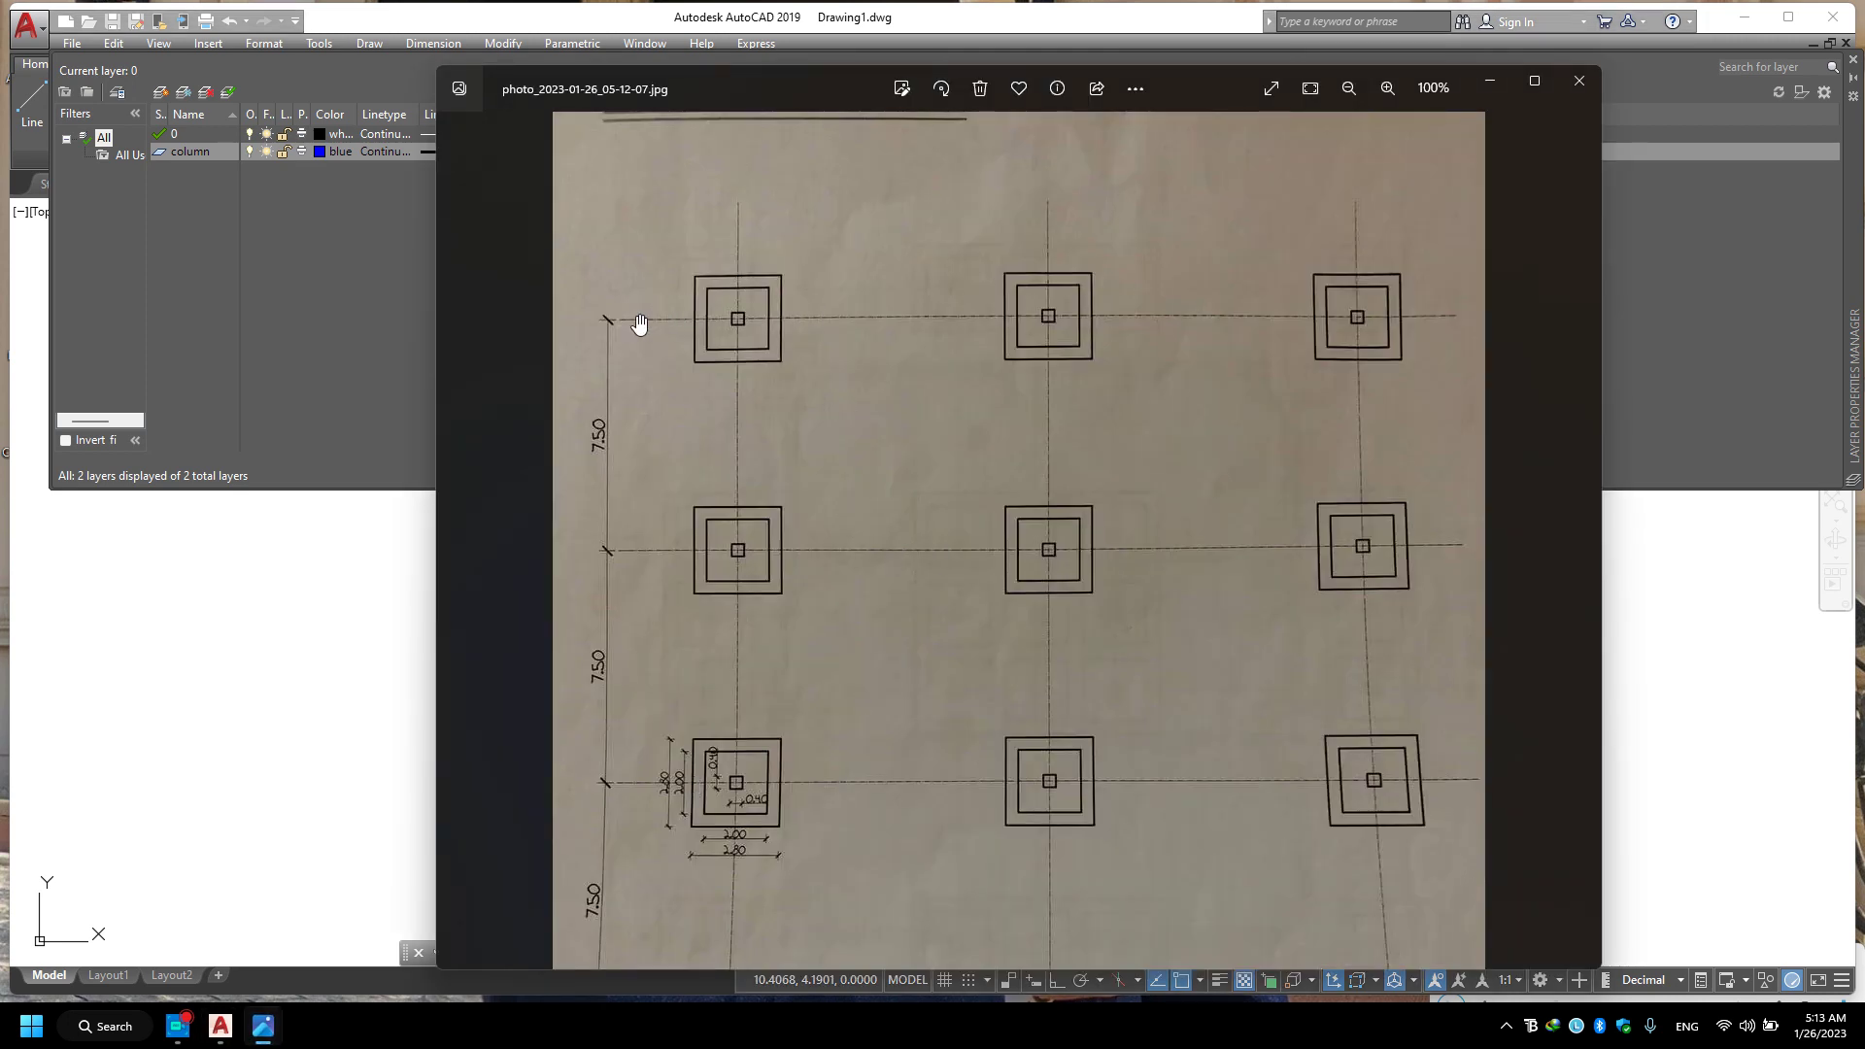
left_click(1490, 82)
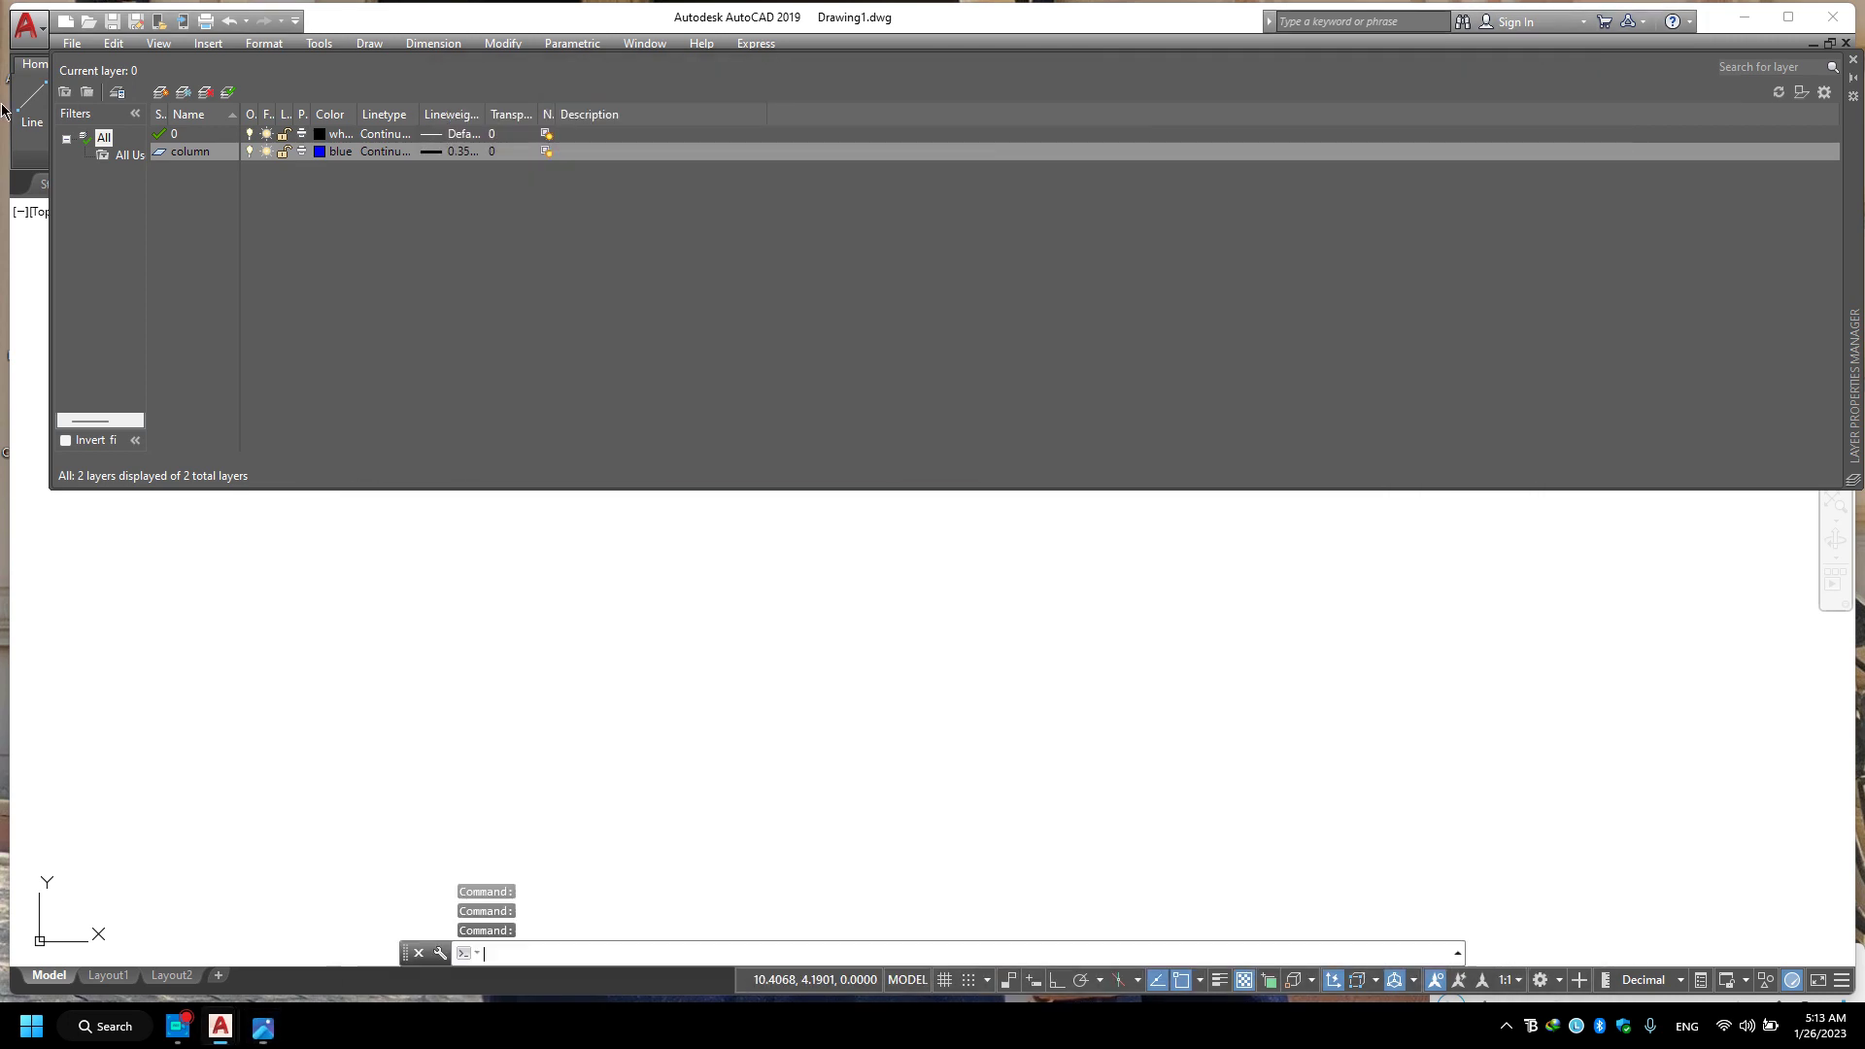
Create layer axics with grey colour 8 and a 0.05 mm lineweight.
left_click(163, 92)
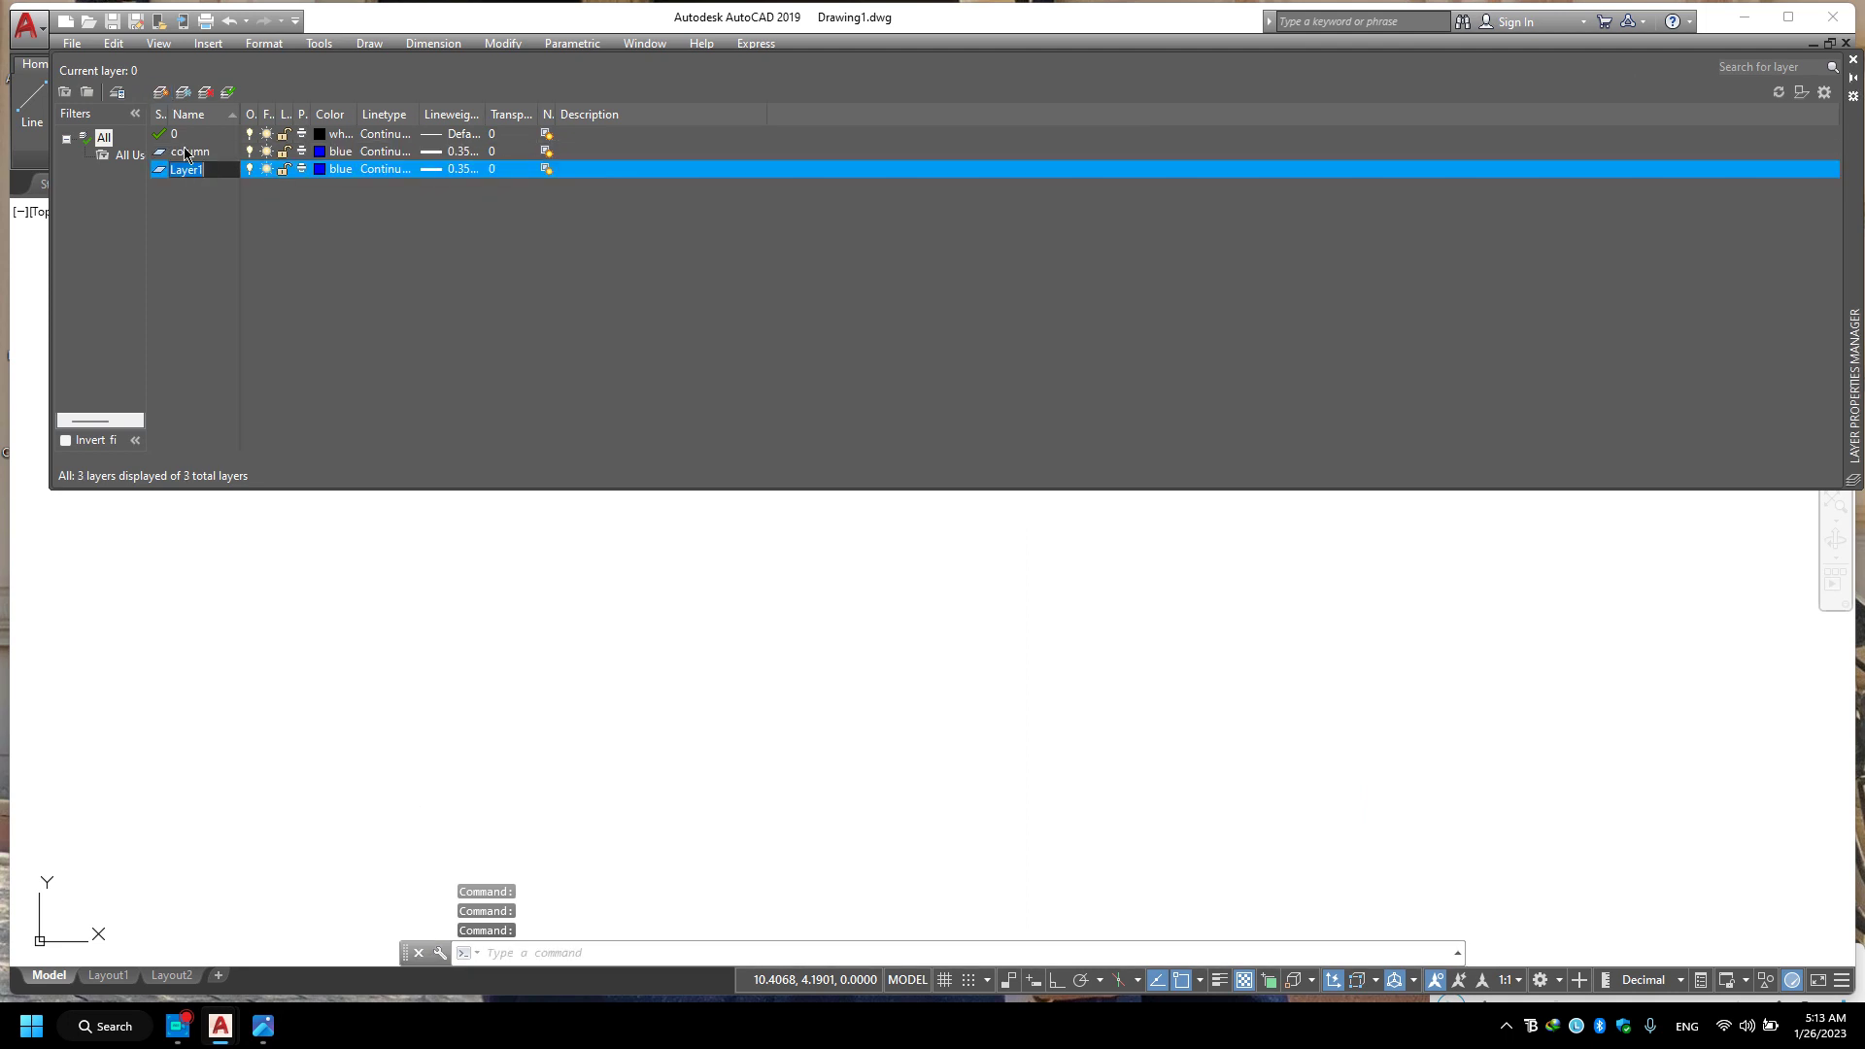
type("axics")
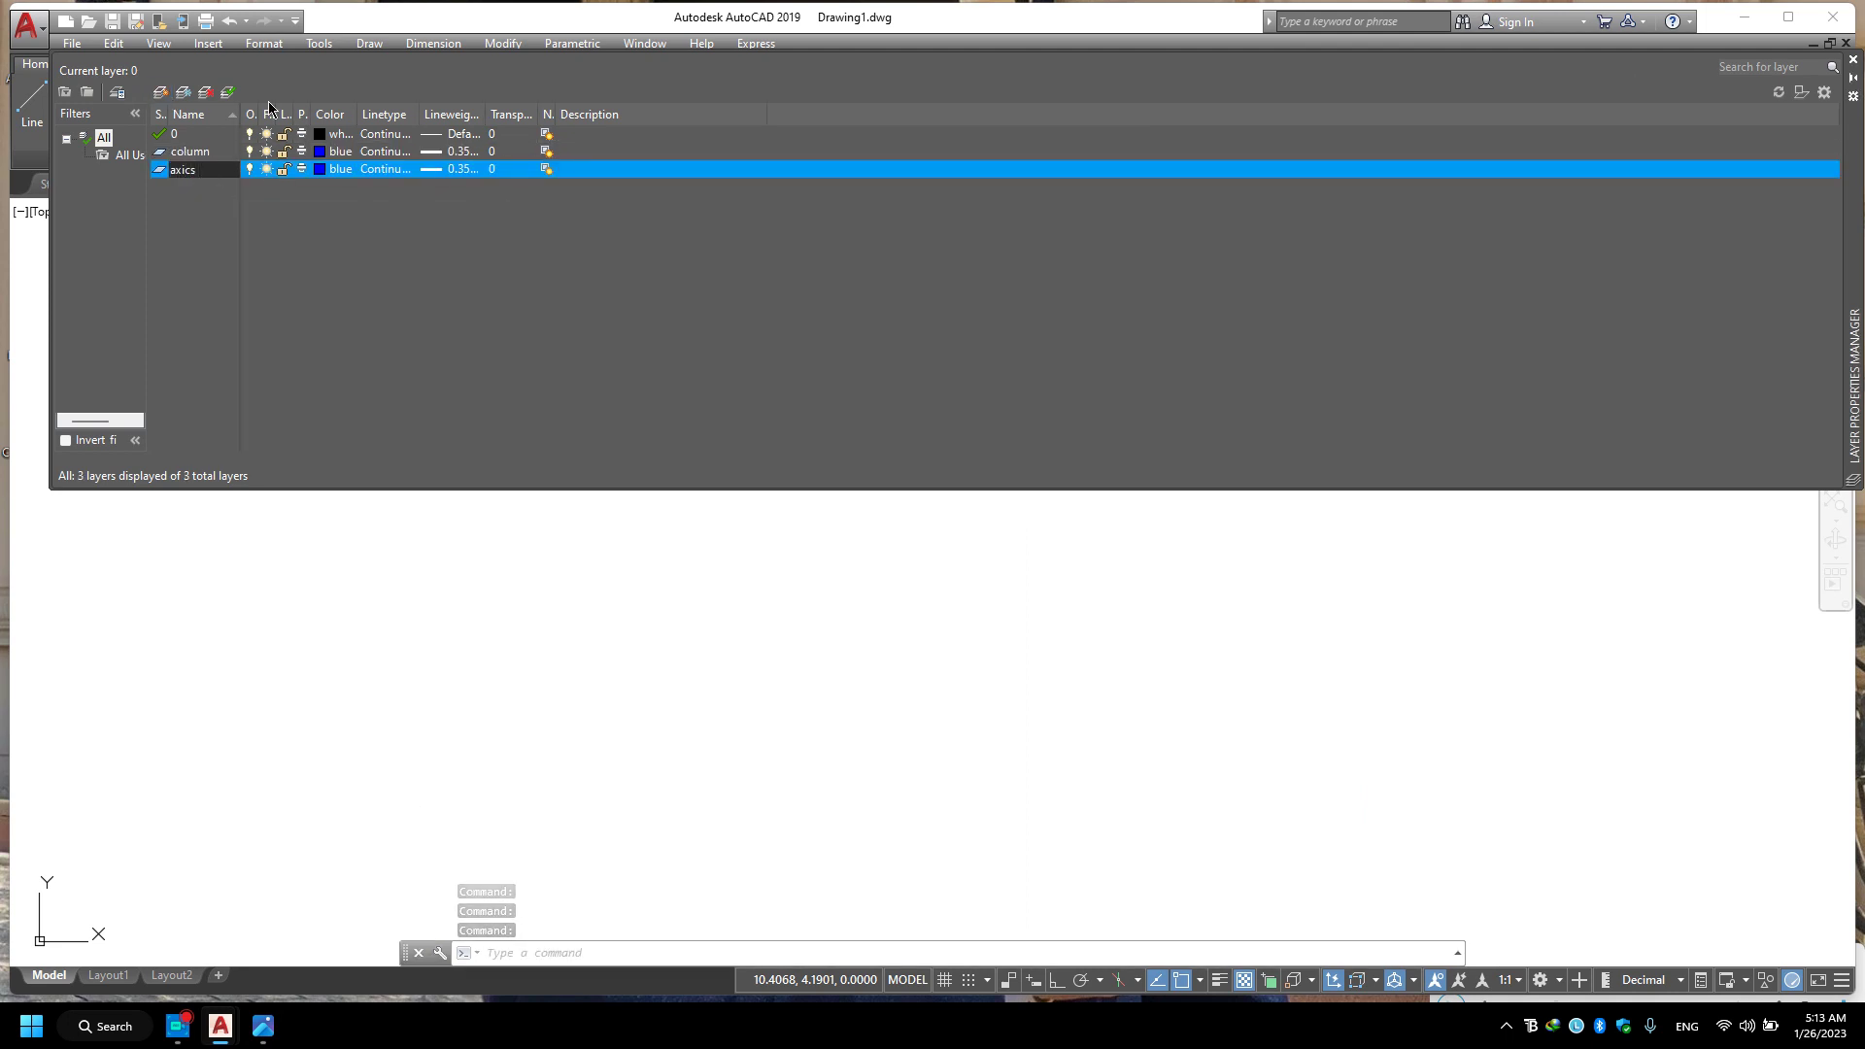
key("BackSpace")
key("BackSpace")
key("BackSpace")
left_click(327, 170)
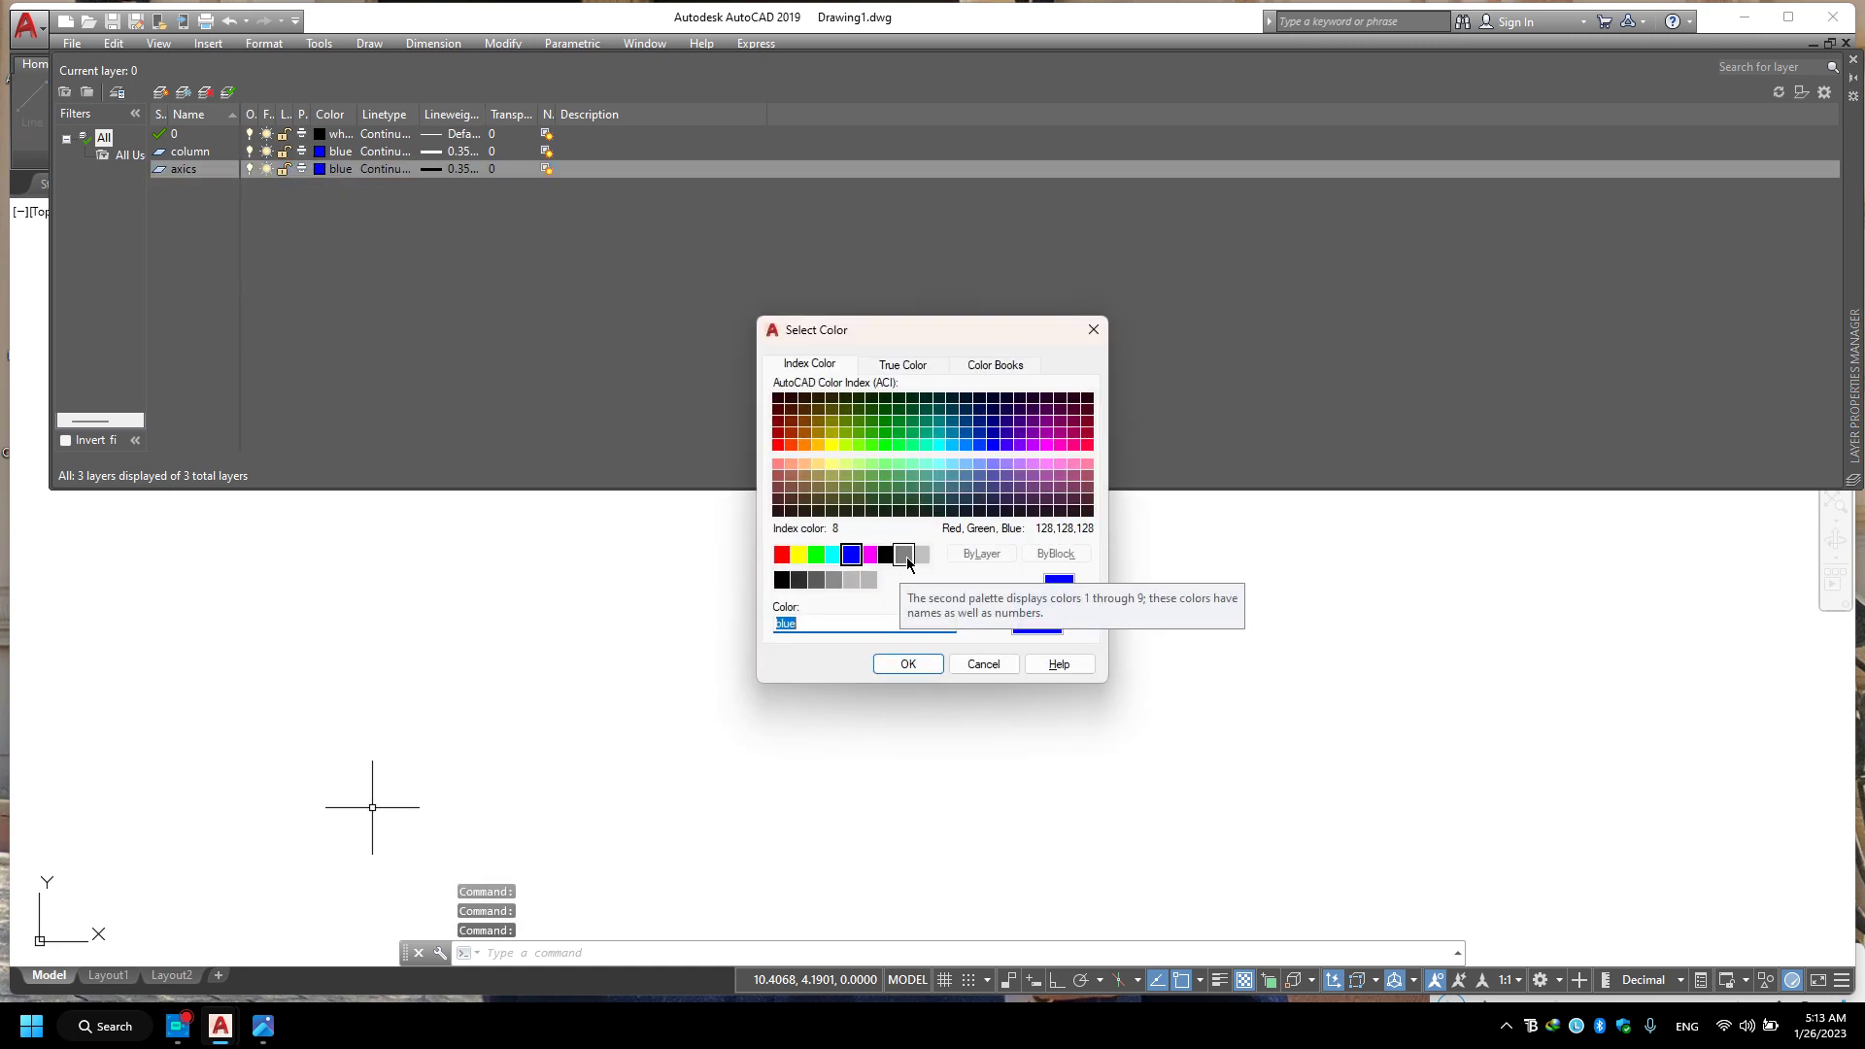
left_click(903, 557)
left_click(903, 664)
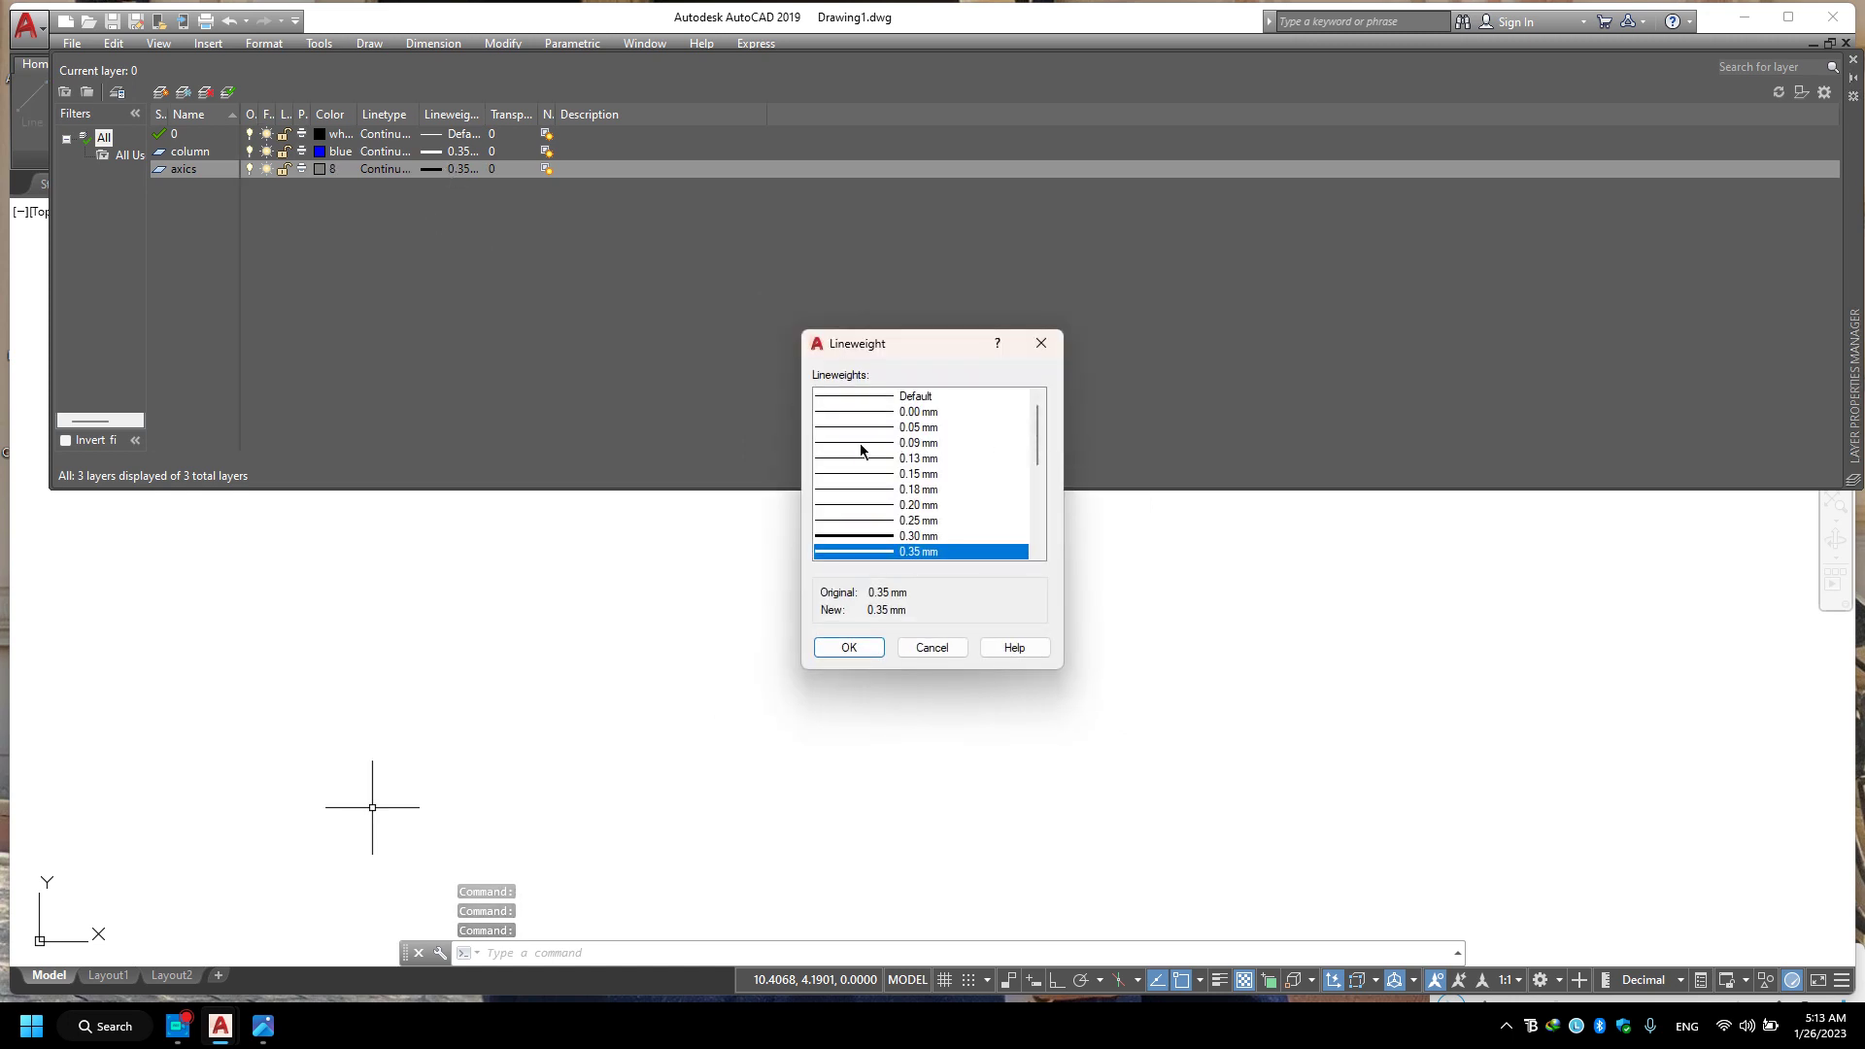
left_click(848, 441)
left_click(860, 644)
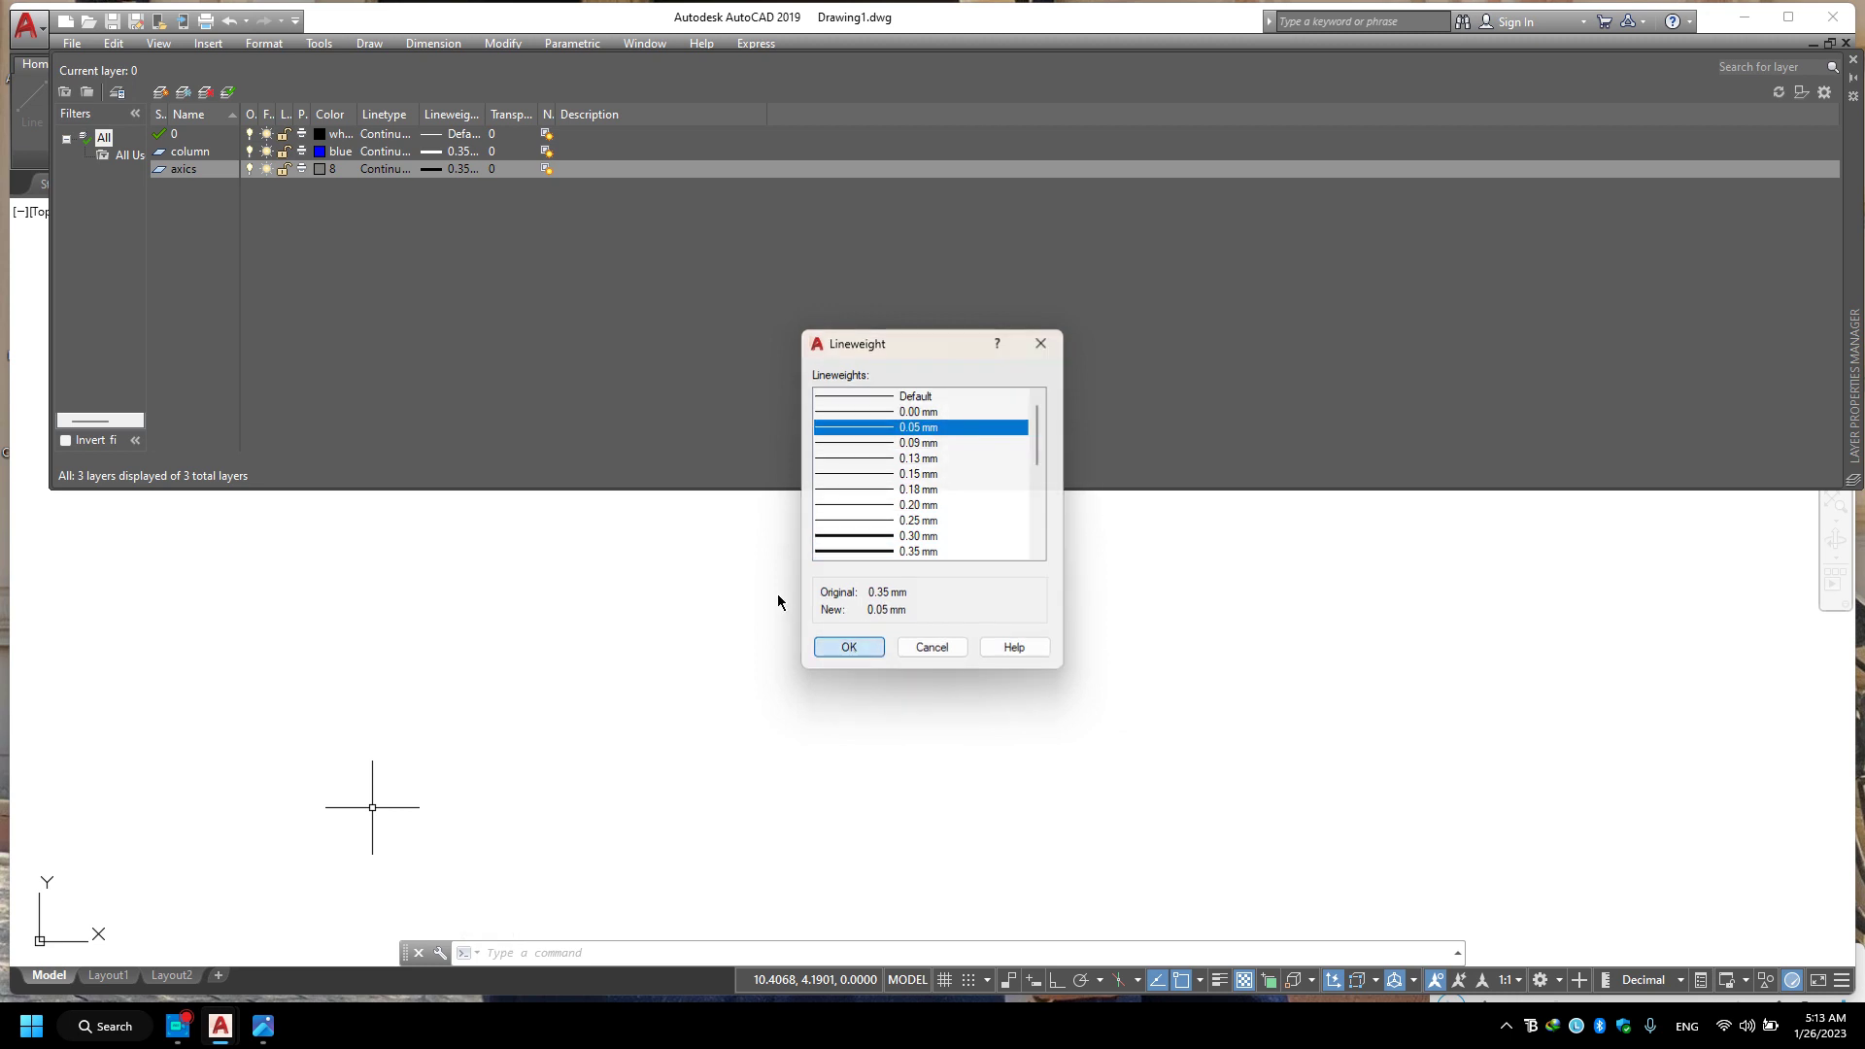
left_click(387, 171)
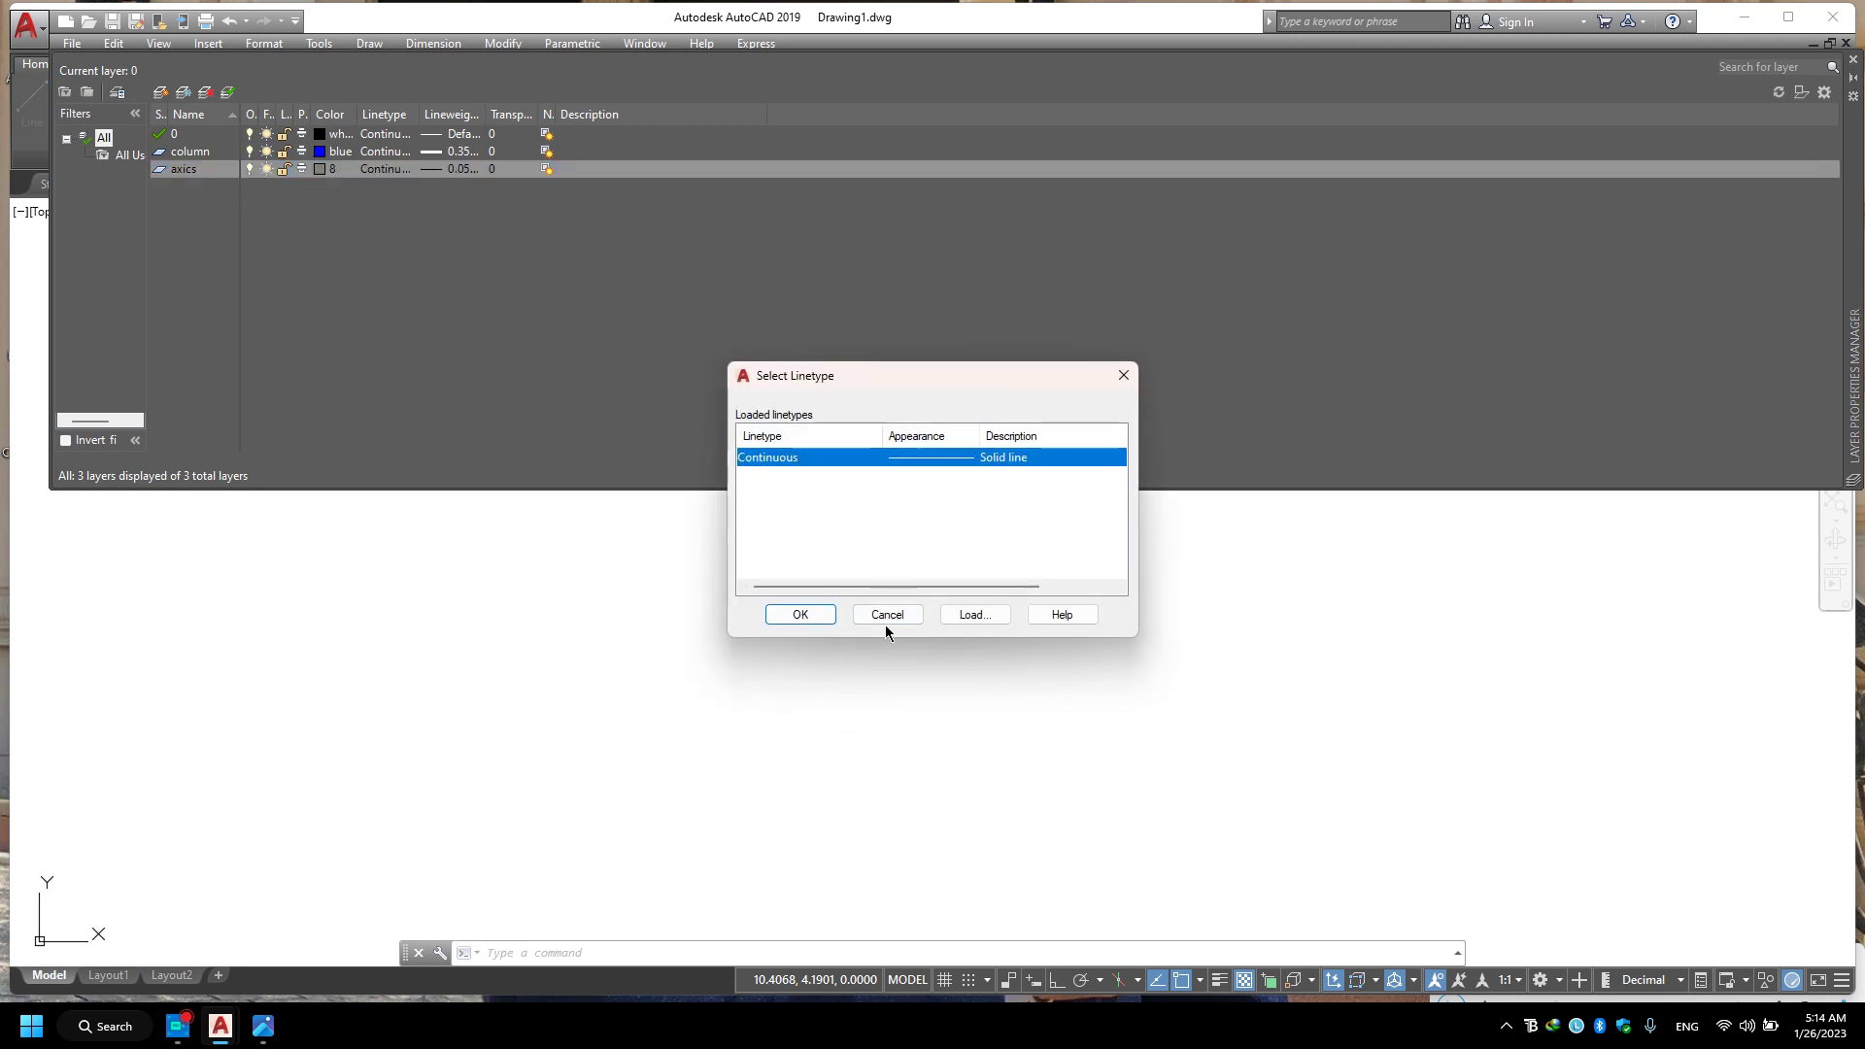
Load the CENTER linetype into the drawing.
left_click(961, 622)
scroll(923, 501, "down", 3)
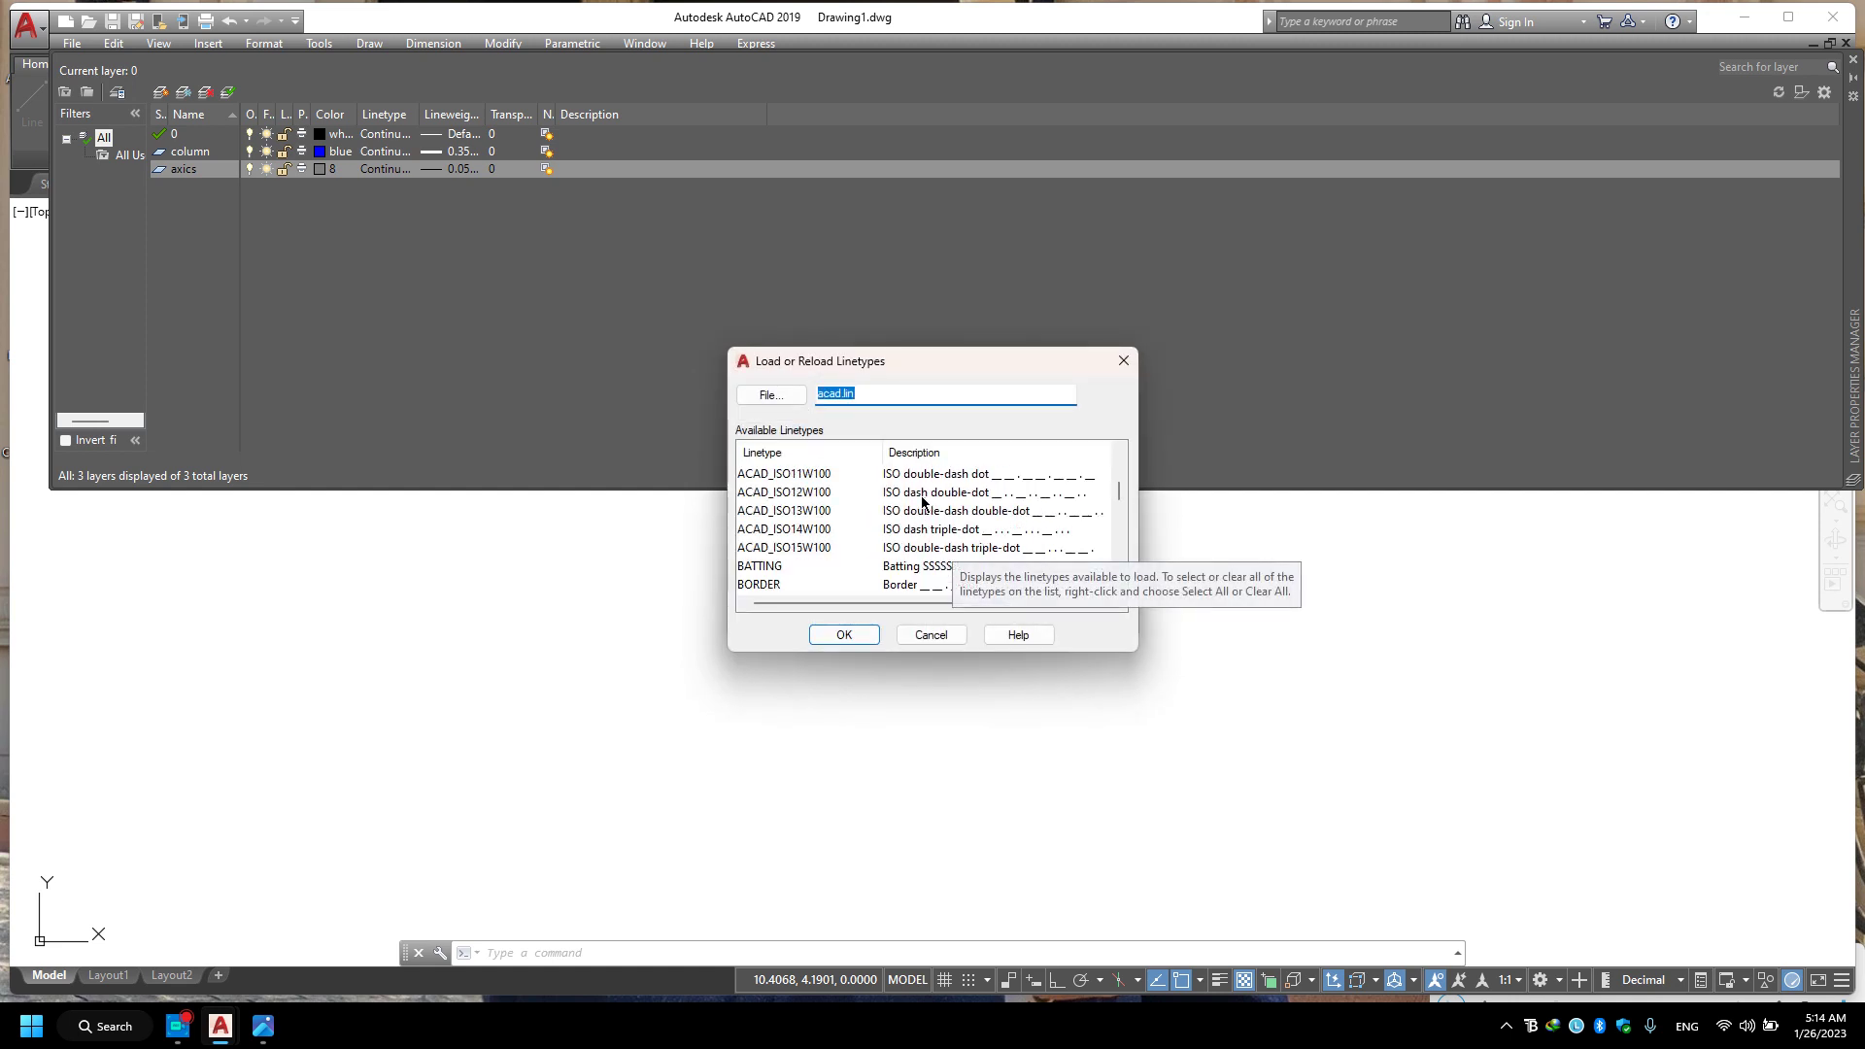
scroll(887, 501, "up", 3)
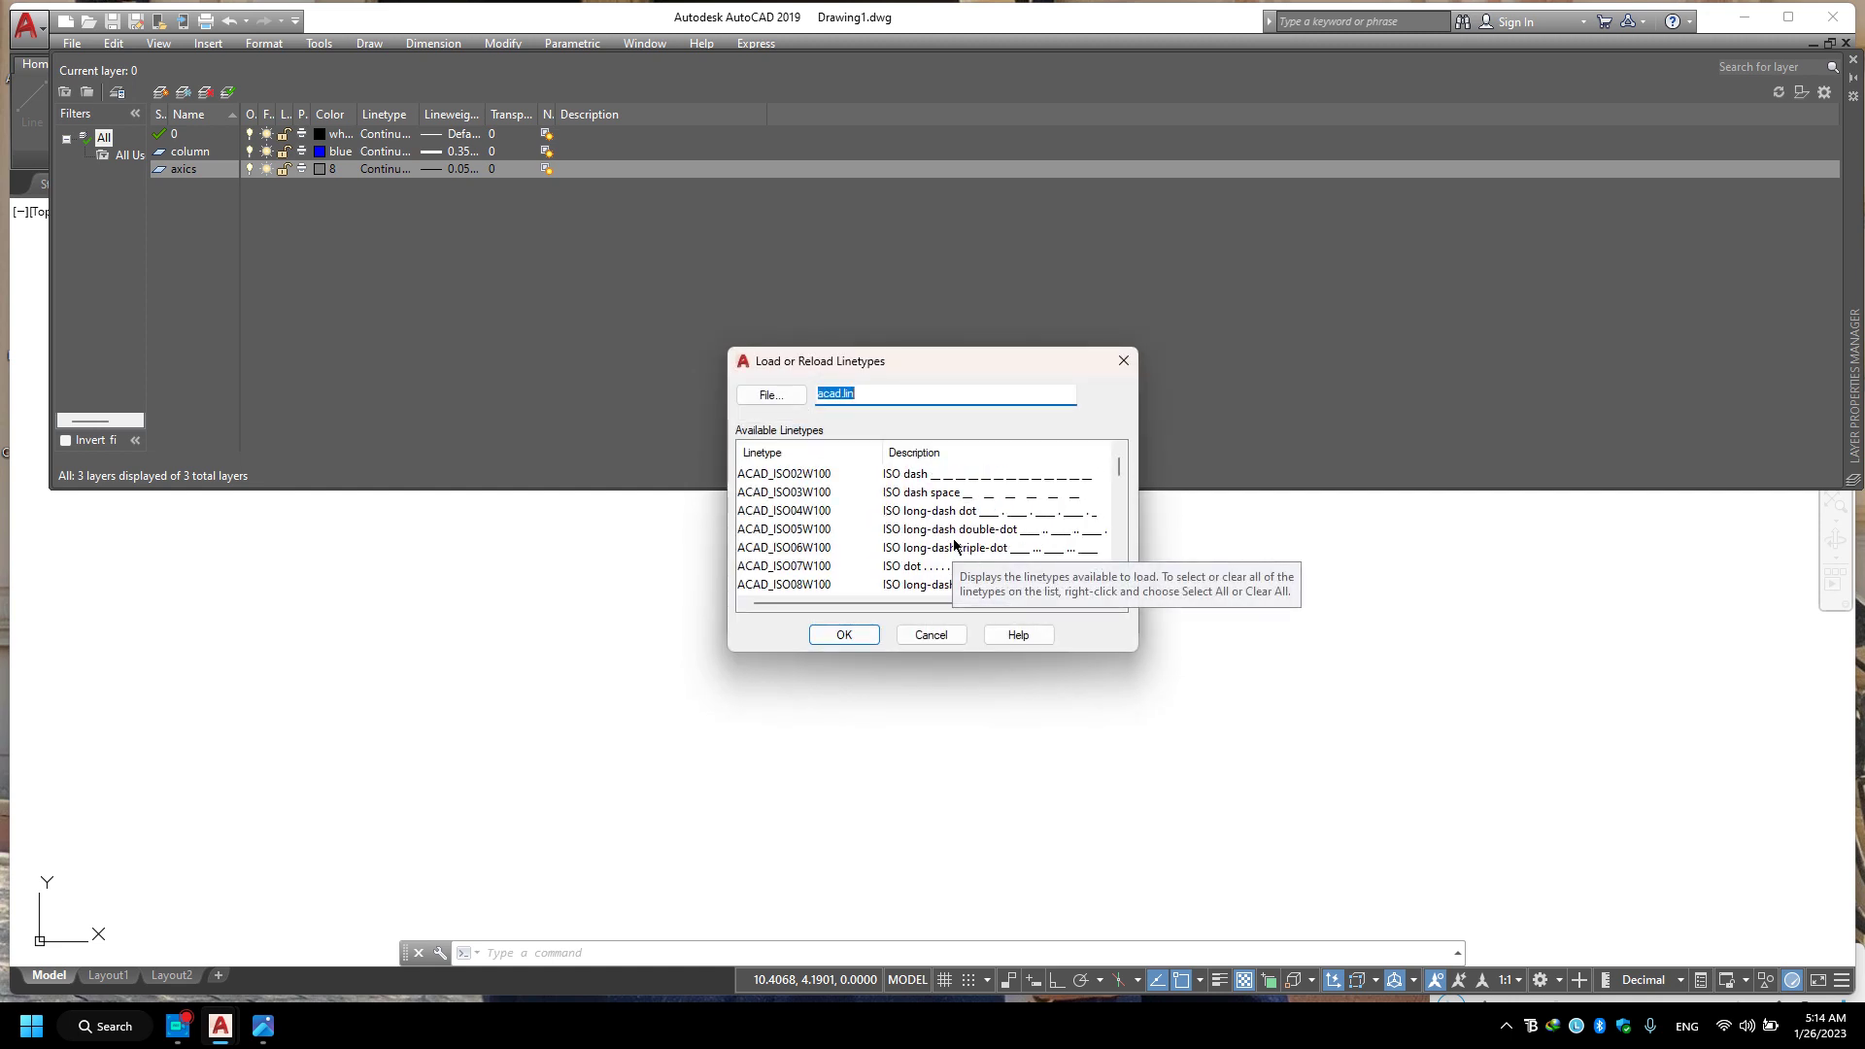
scroll(950, 502, "down", 2)
scroll(951, 502, "down", 1)
scroll(950, 502, "down", 2)
scroll(950, 502, "down", 1)
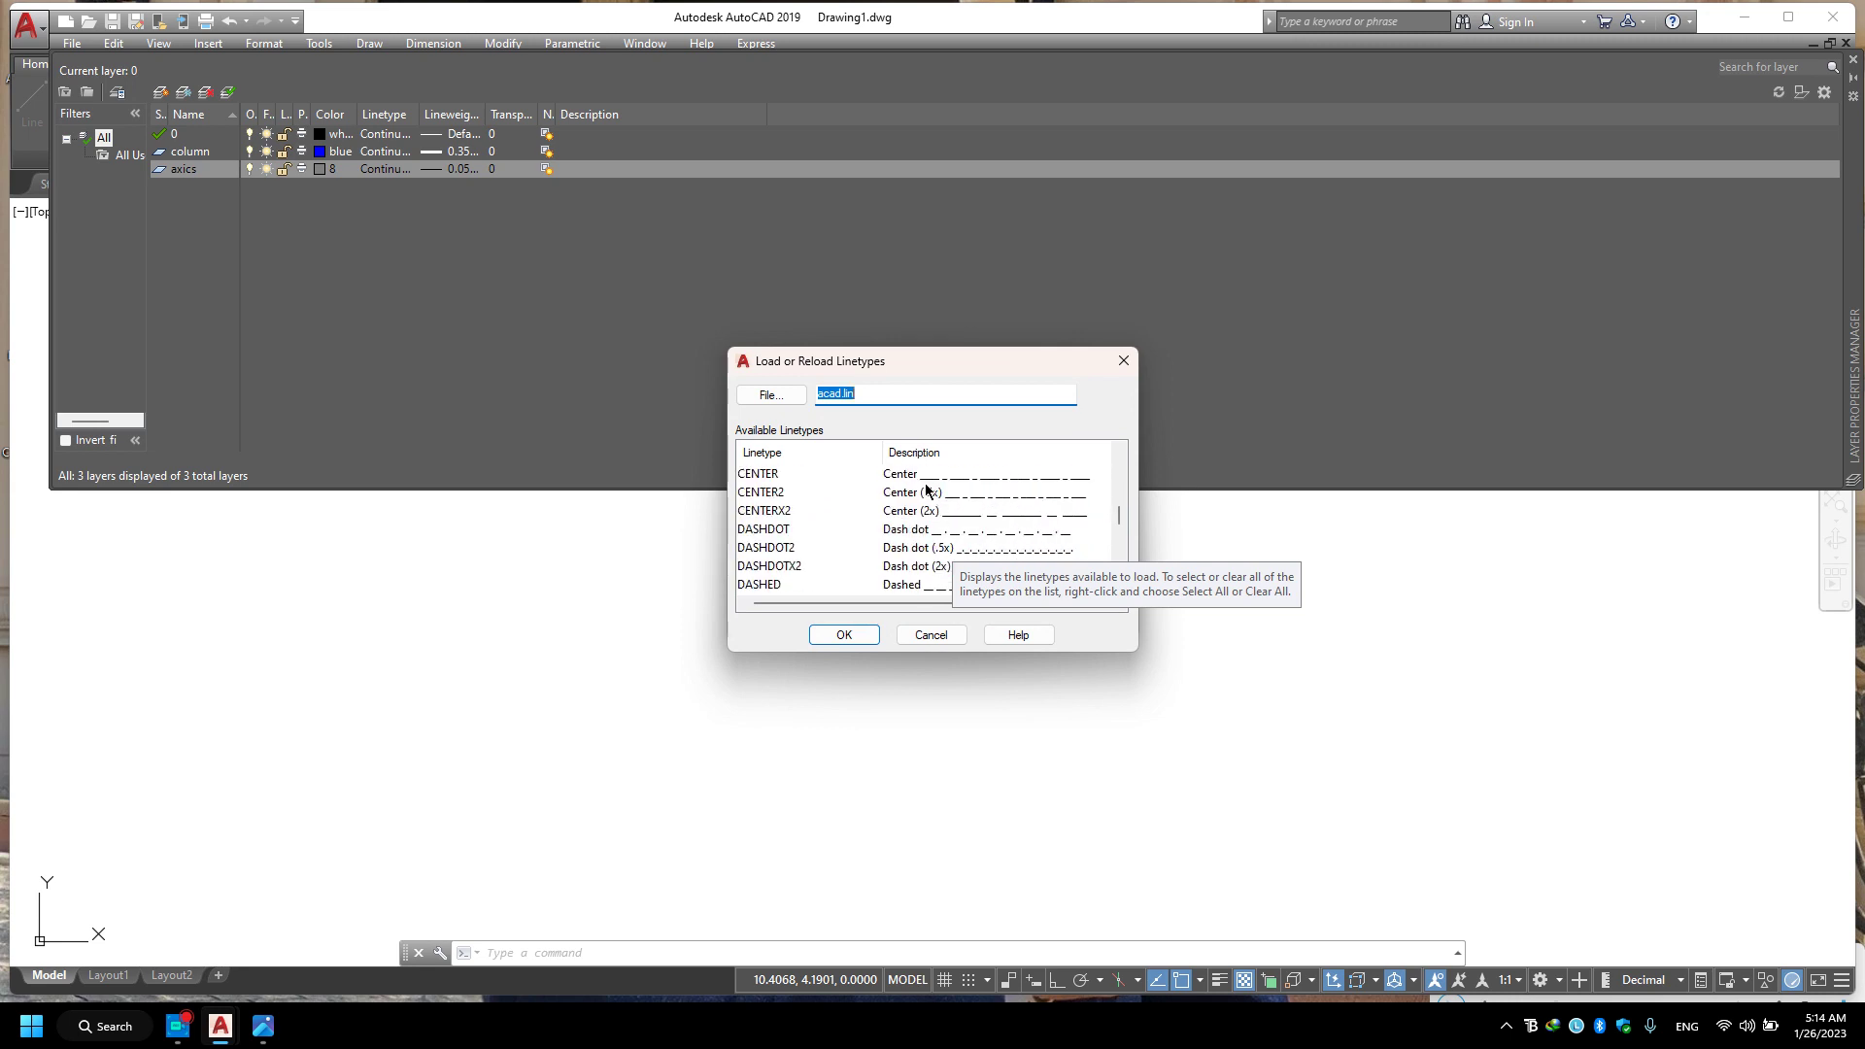
left_click(924, 476)
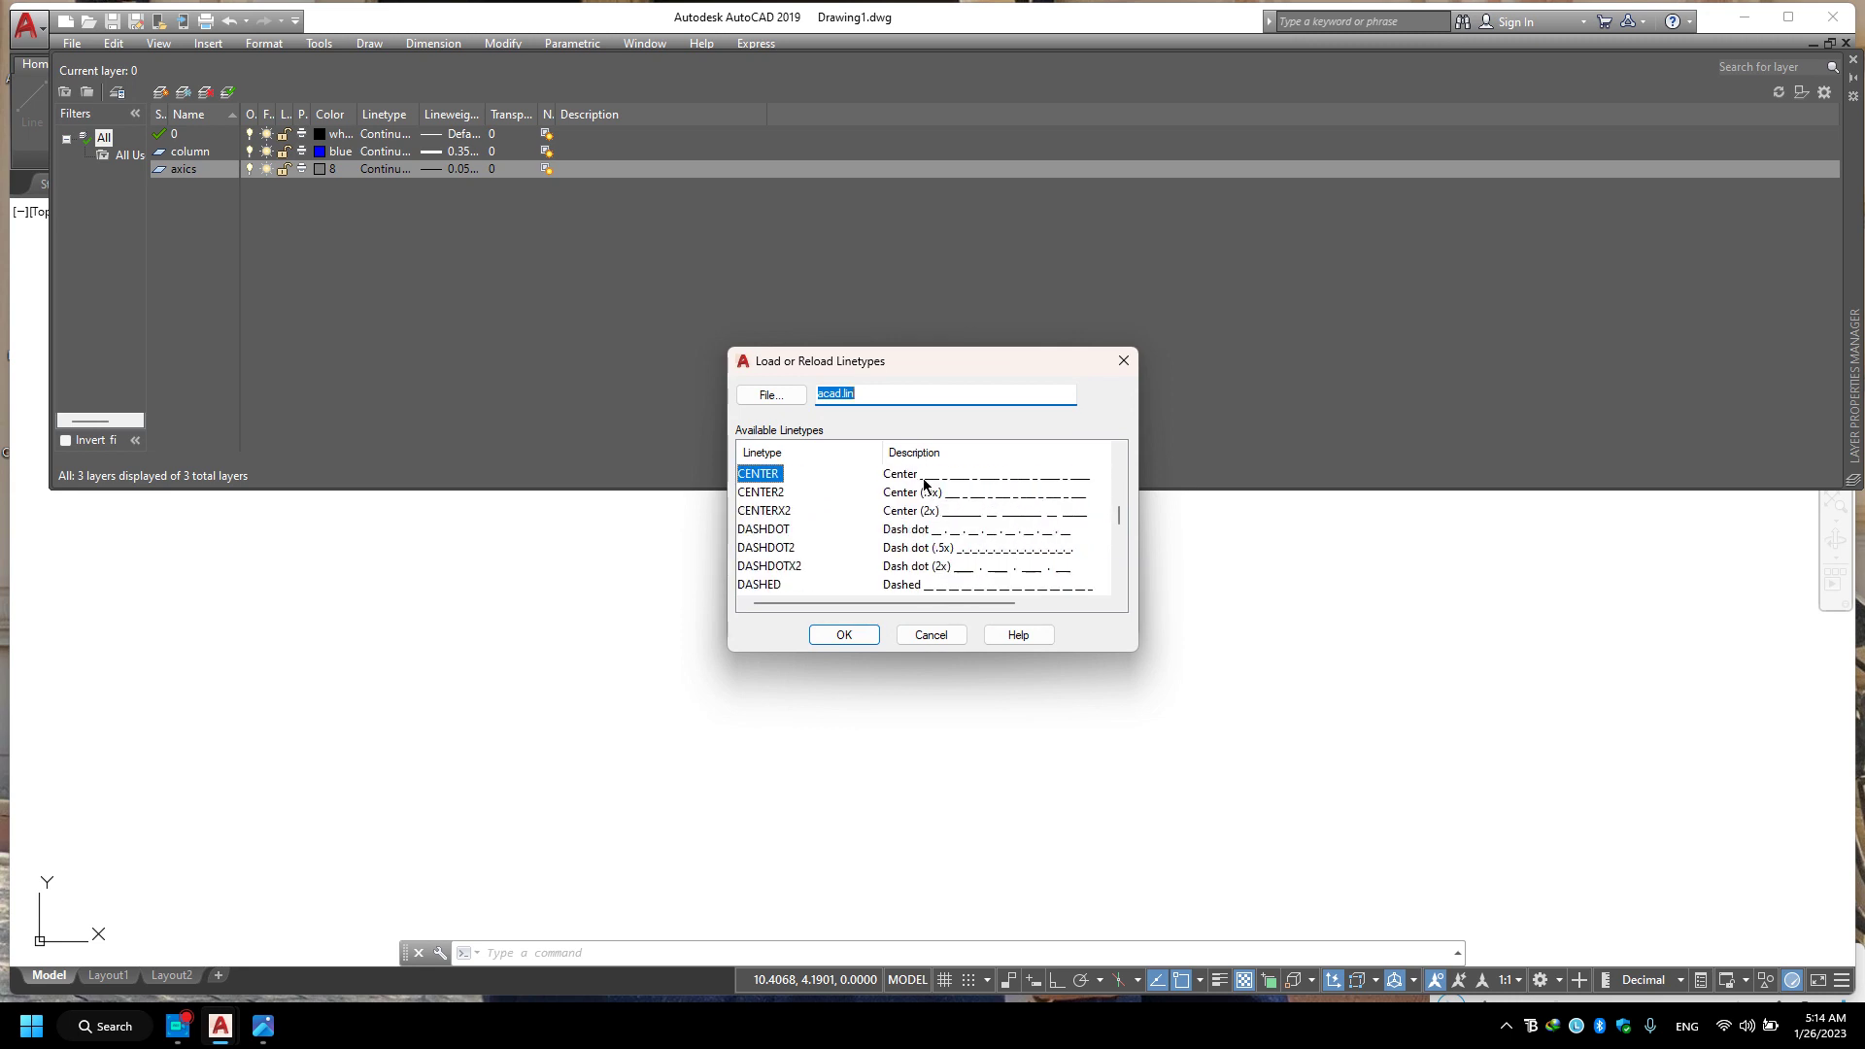
left_click(845, 635)
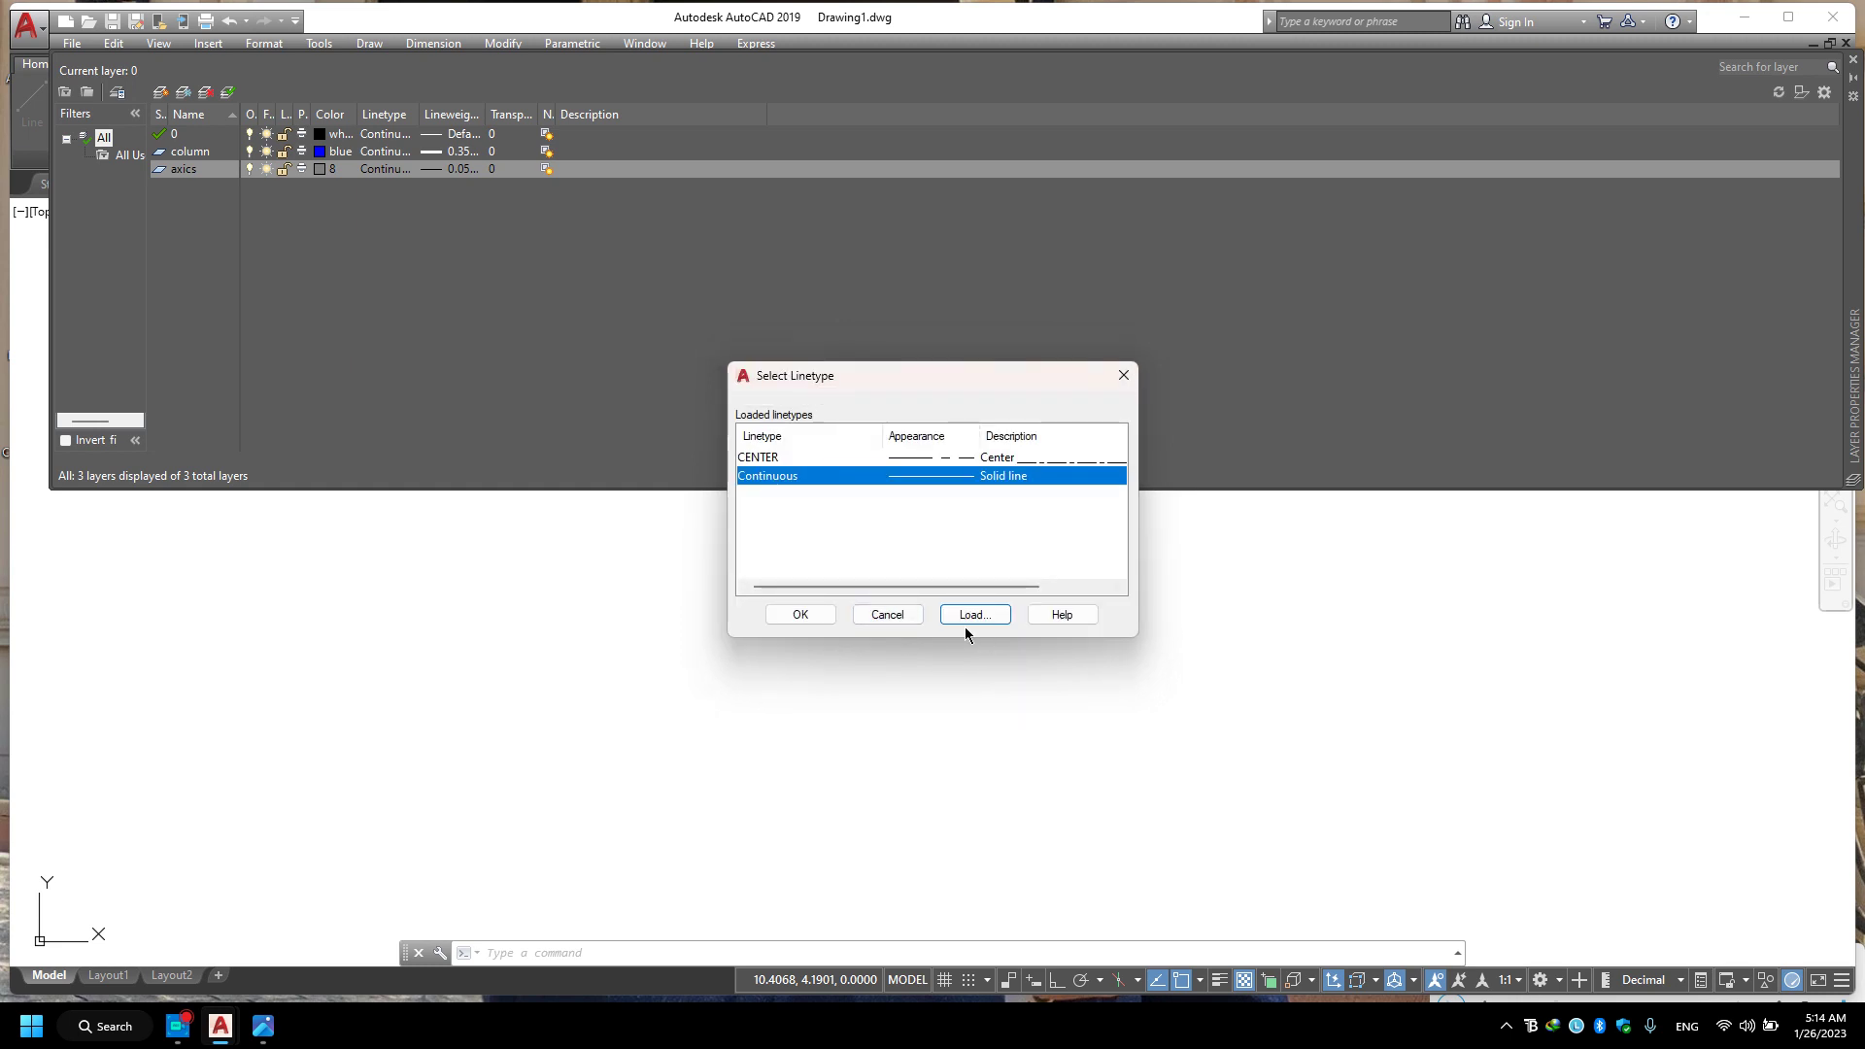
left_click(802, 614)
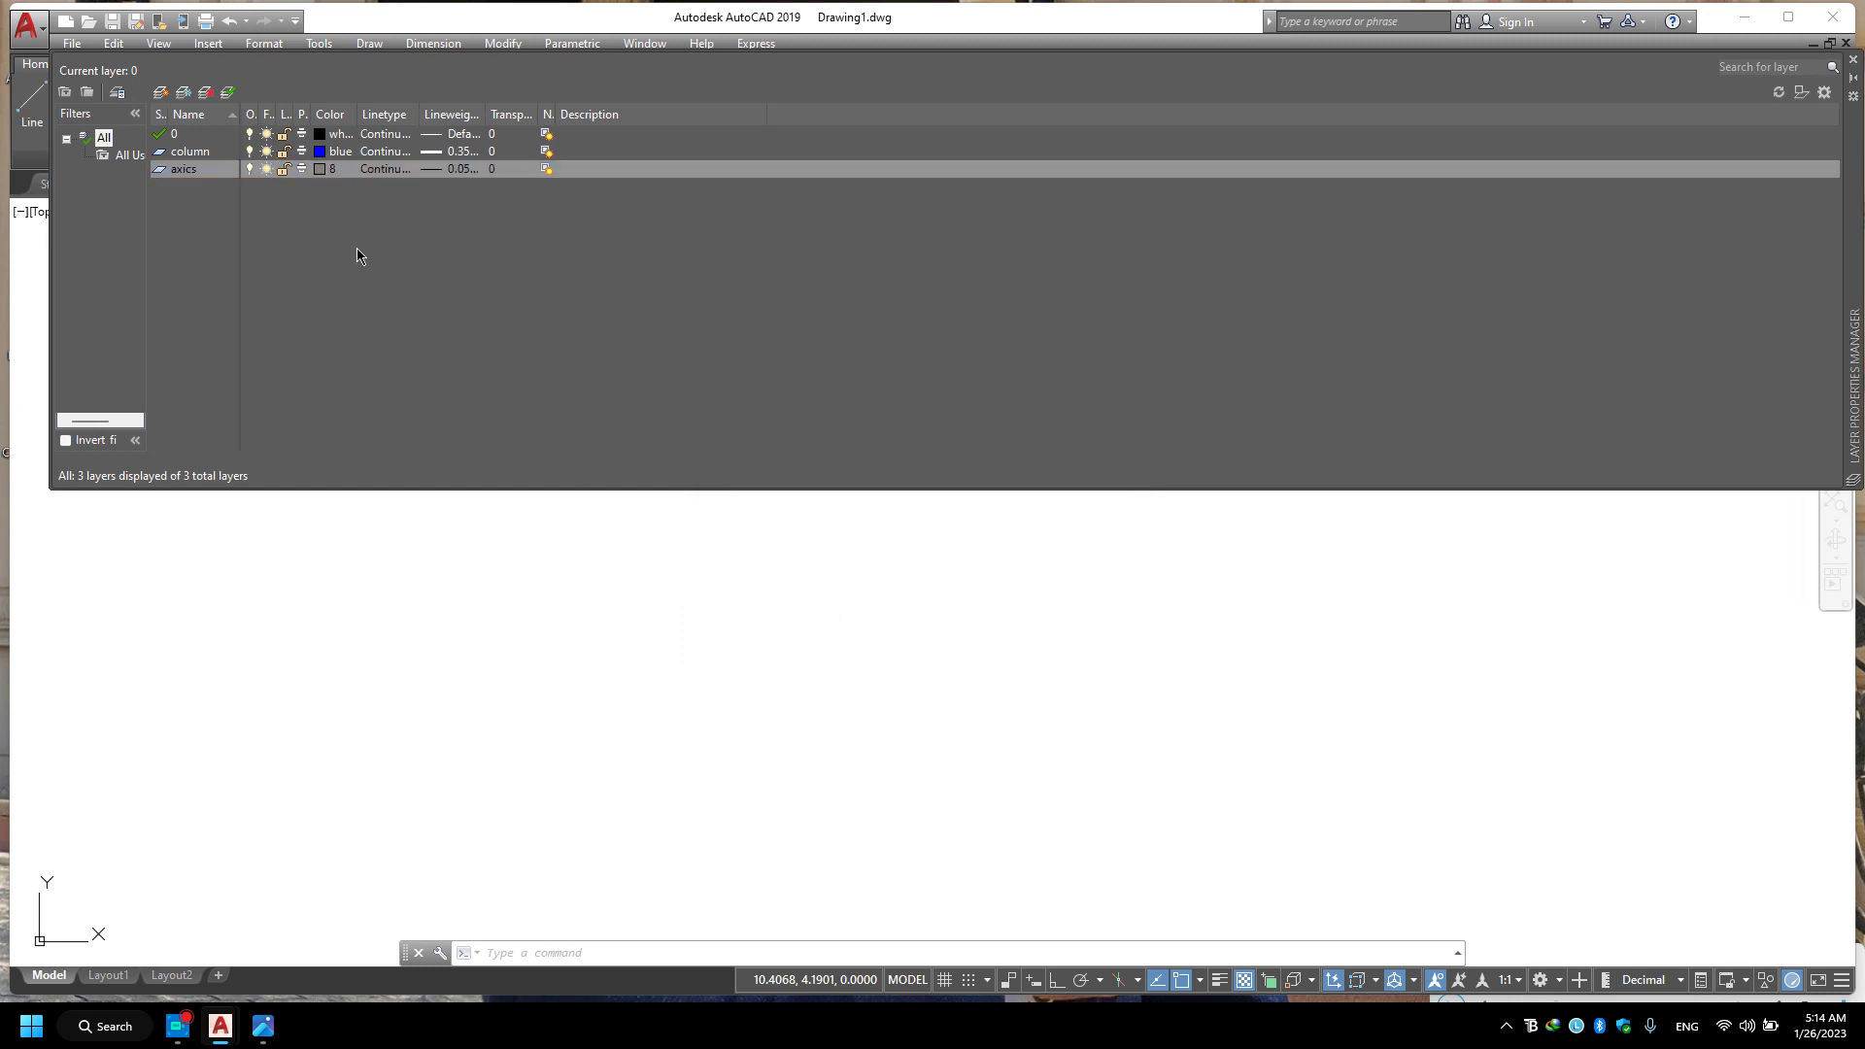
Keep axics at 0.05 mm lineweight and assign it the CENTER linetype.
left_click(428, 170)
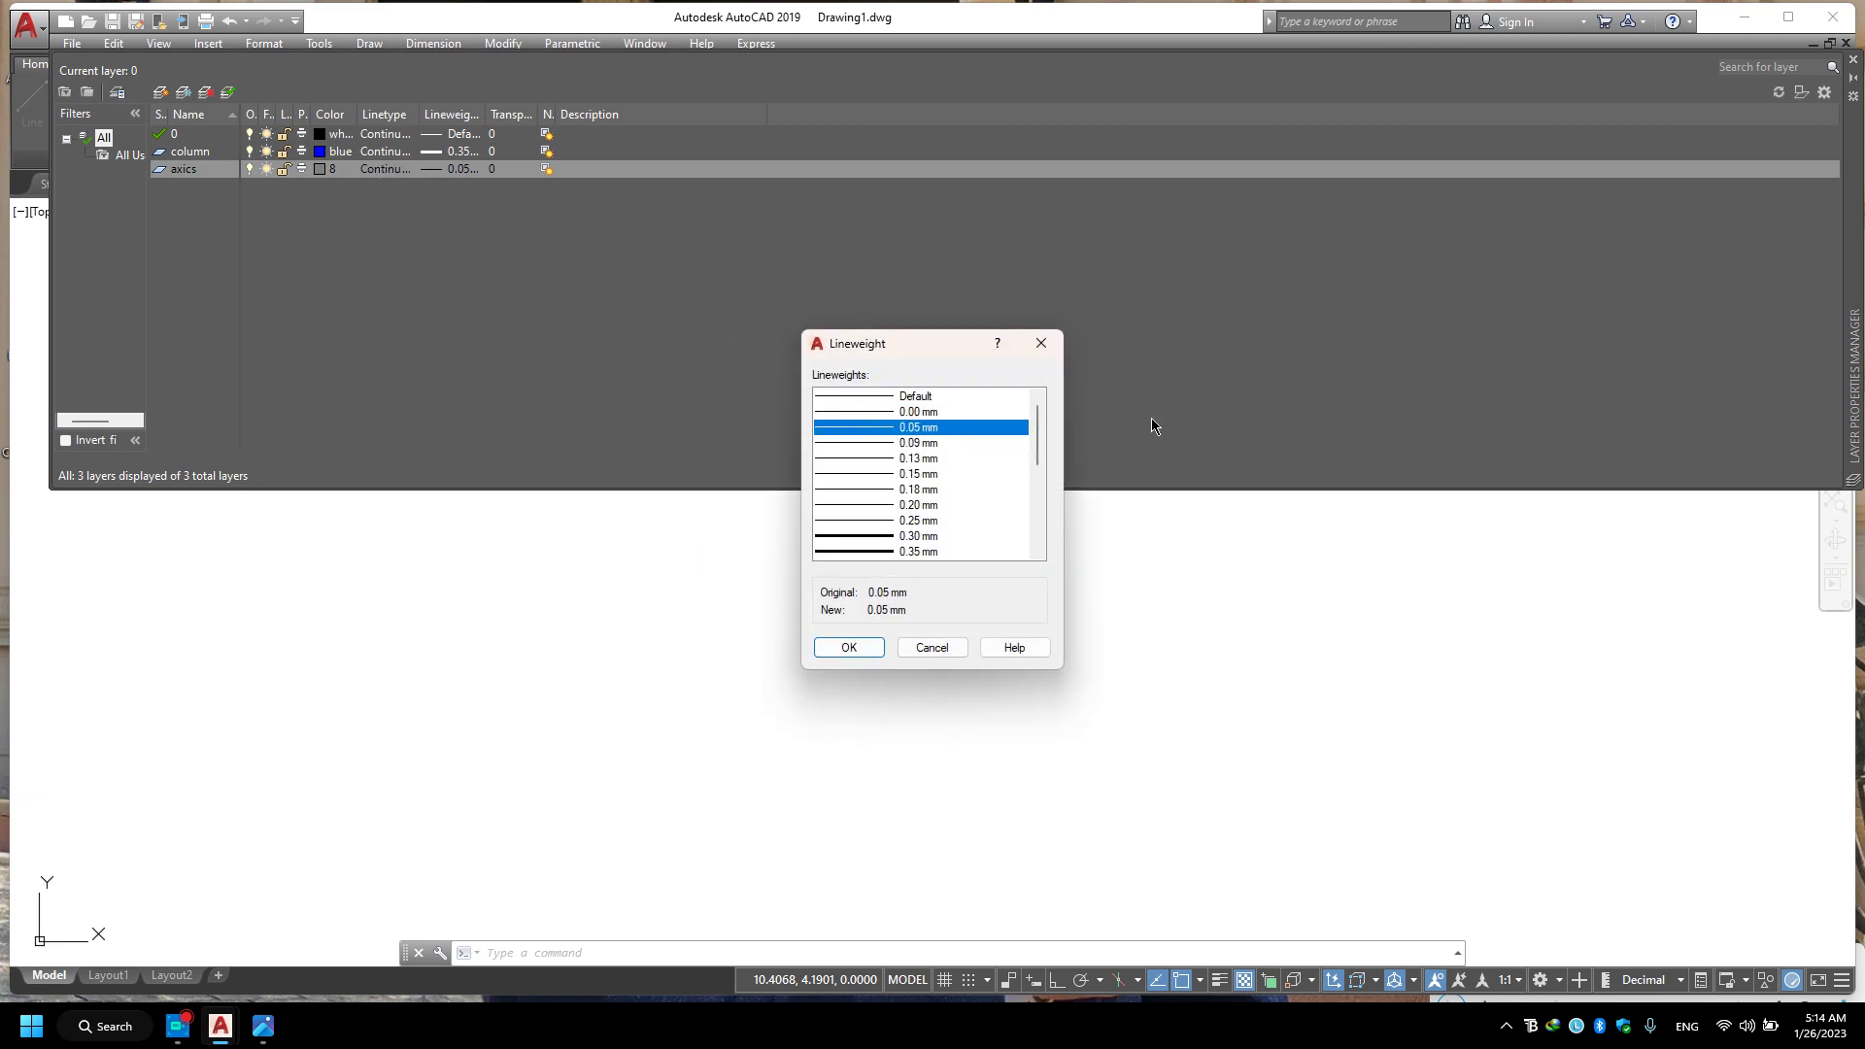
left_click(1050, 352)
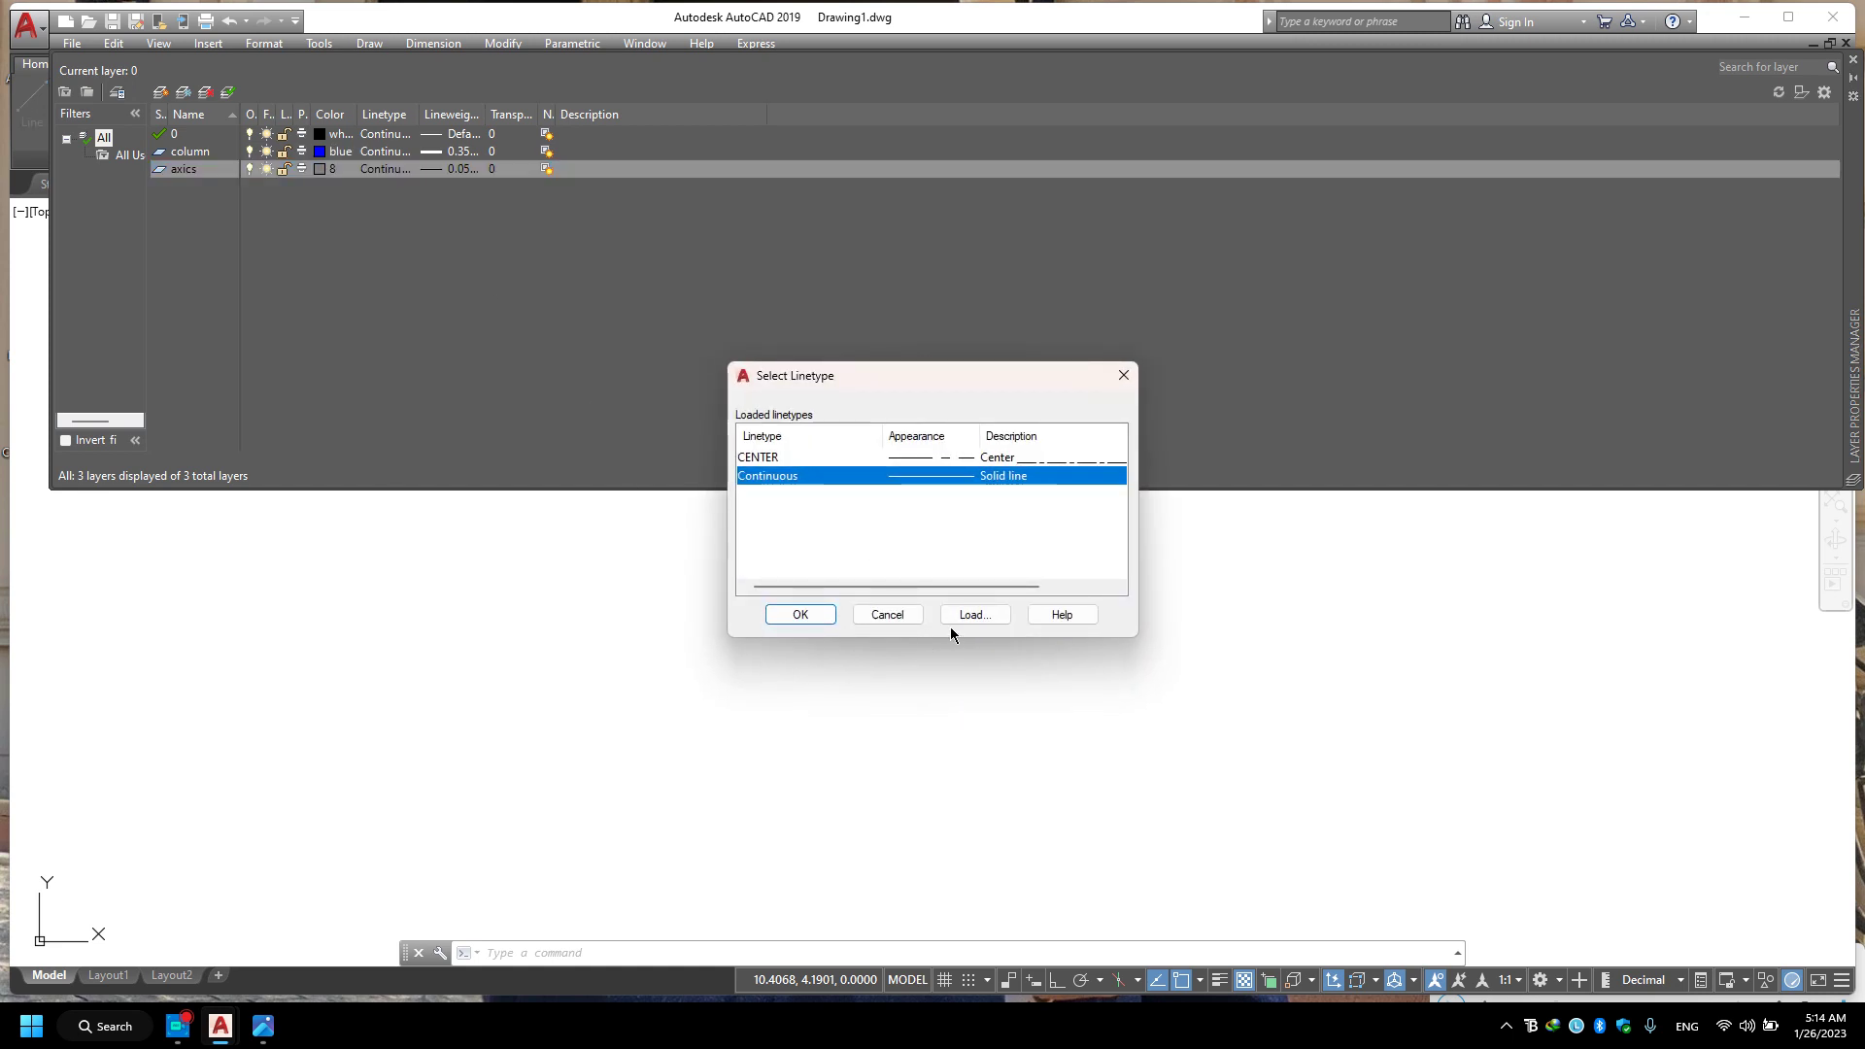
left_click(845, 457)
left_click(798, 614)
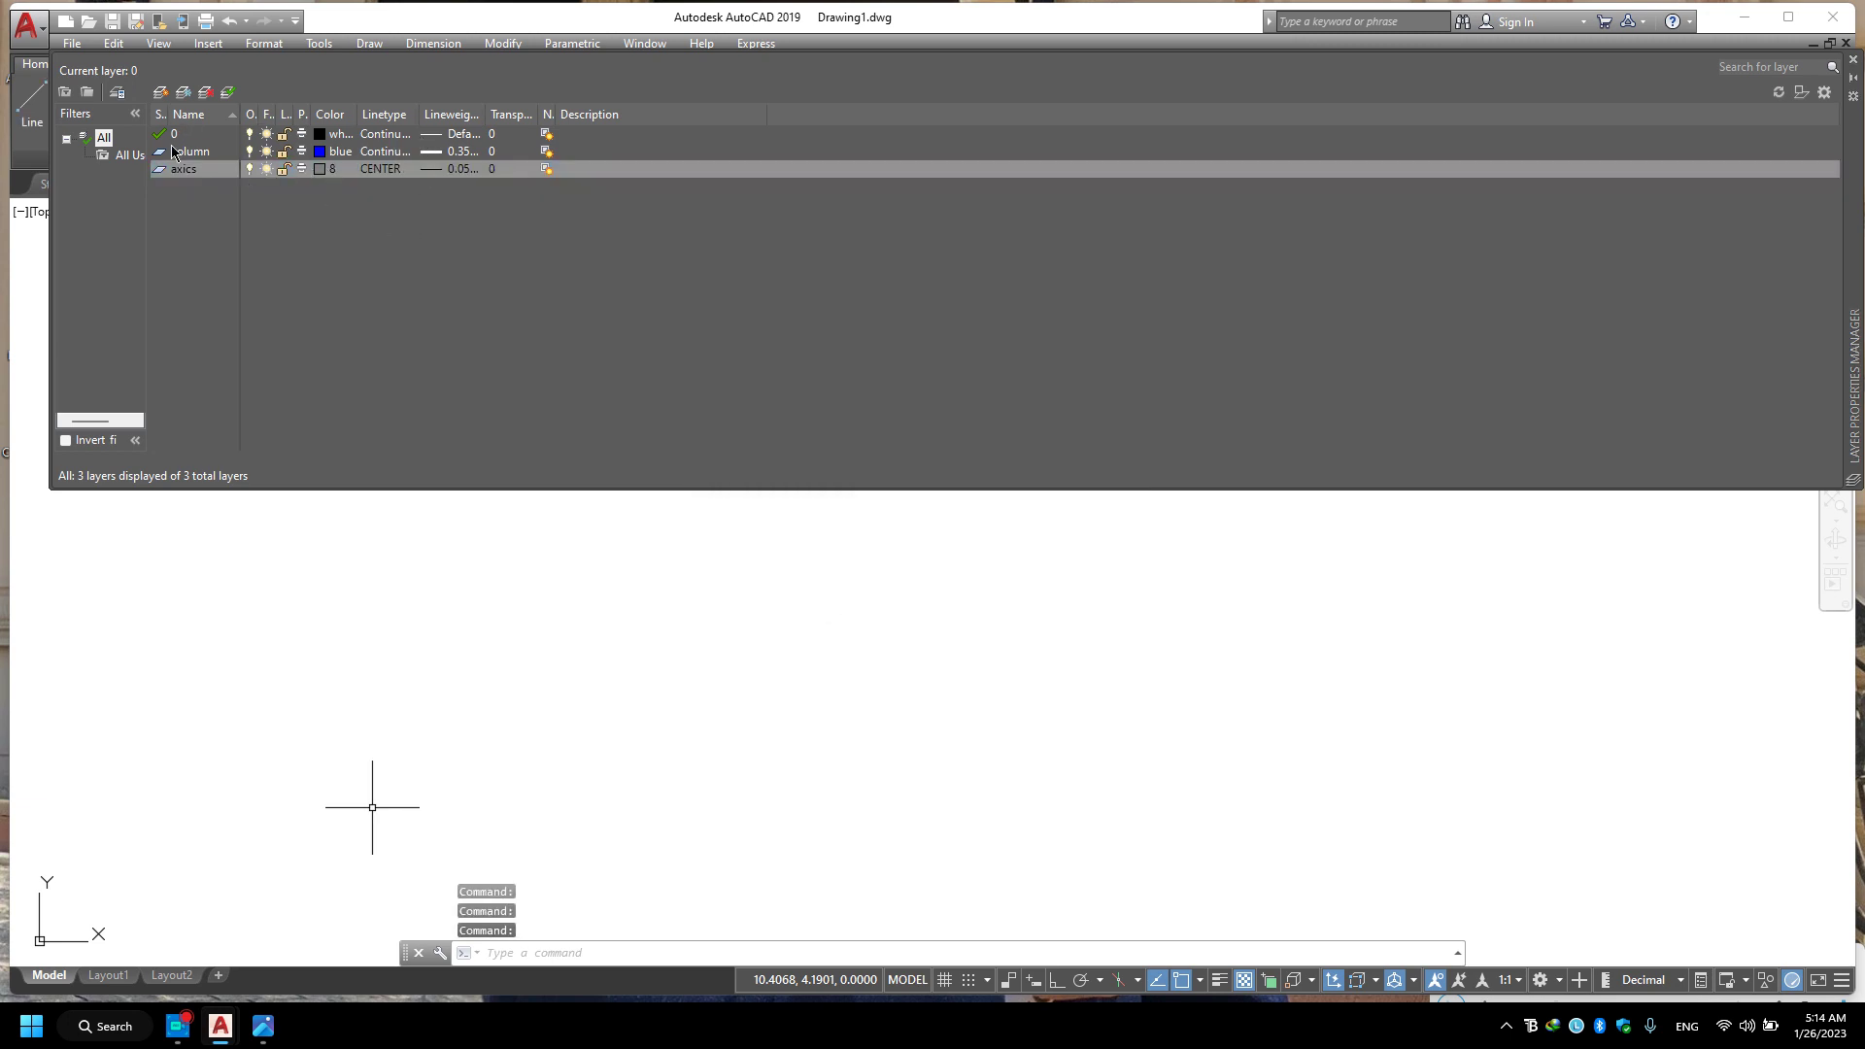
left_click(263, 1025)
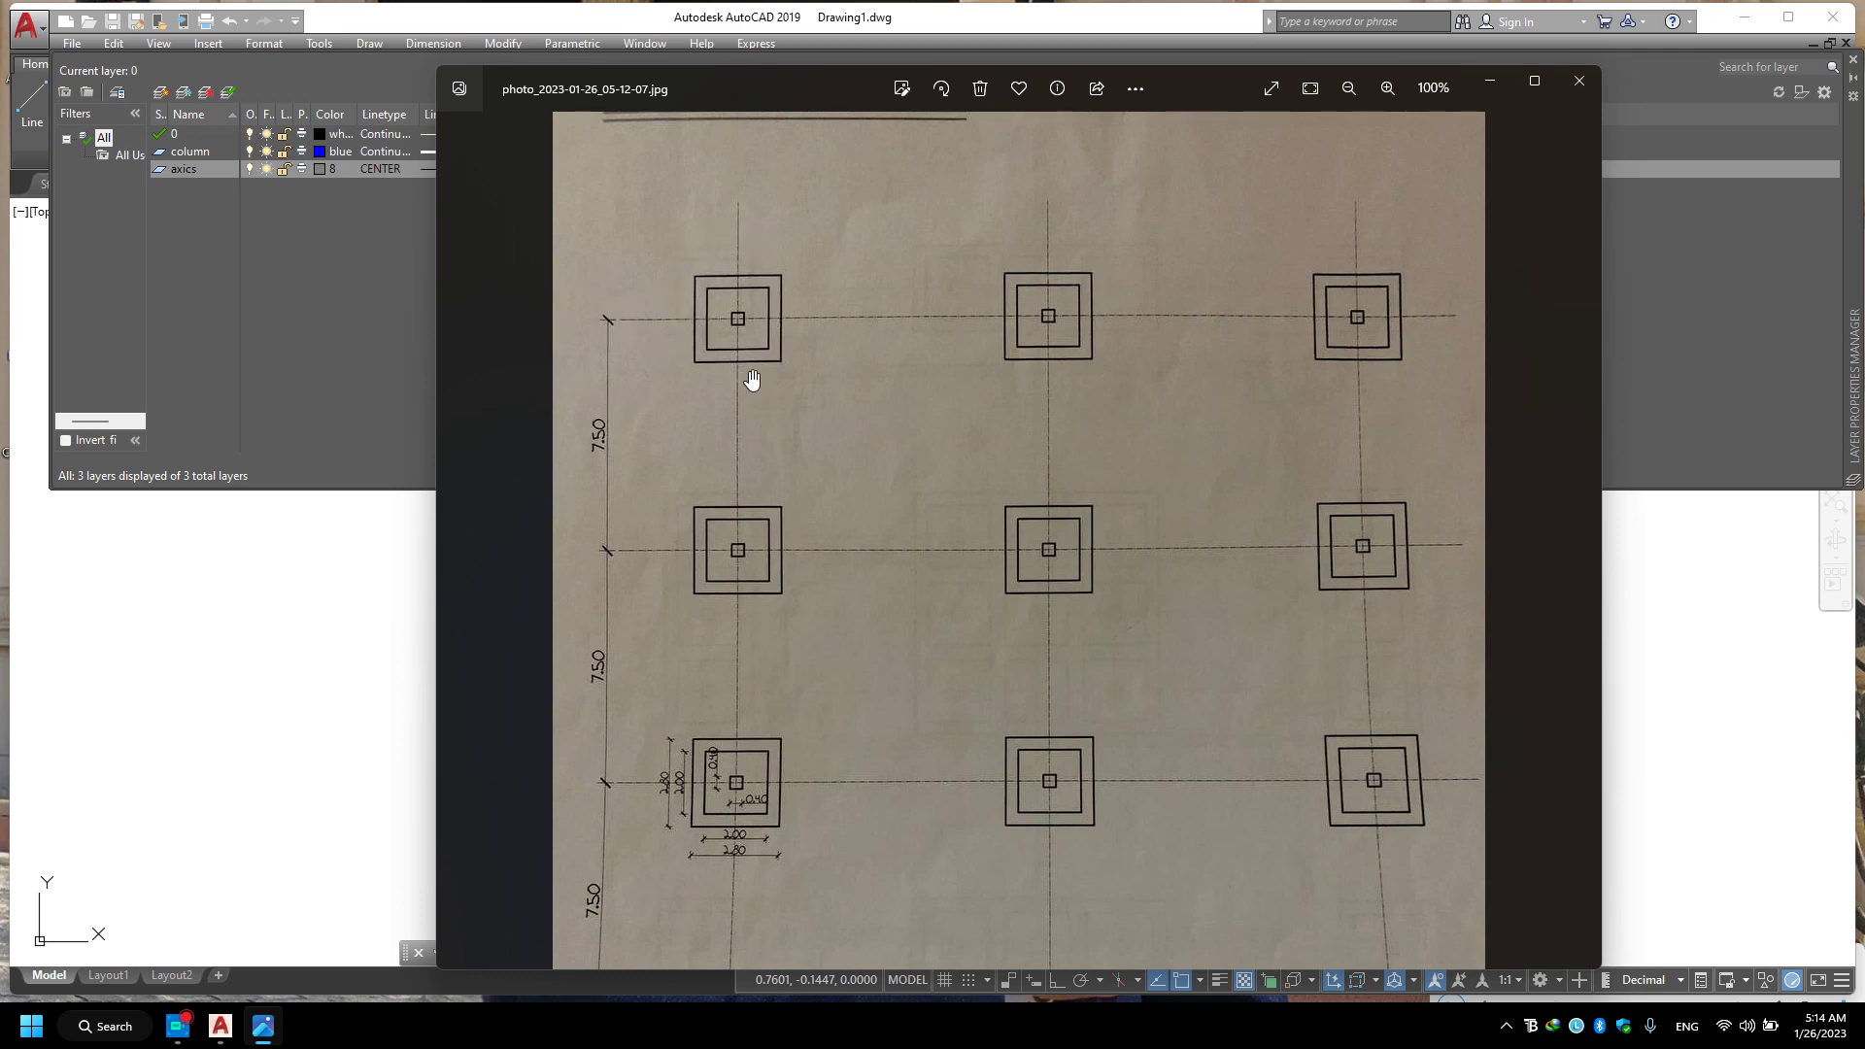
scroll(748, 374, "up", 1)
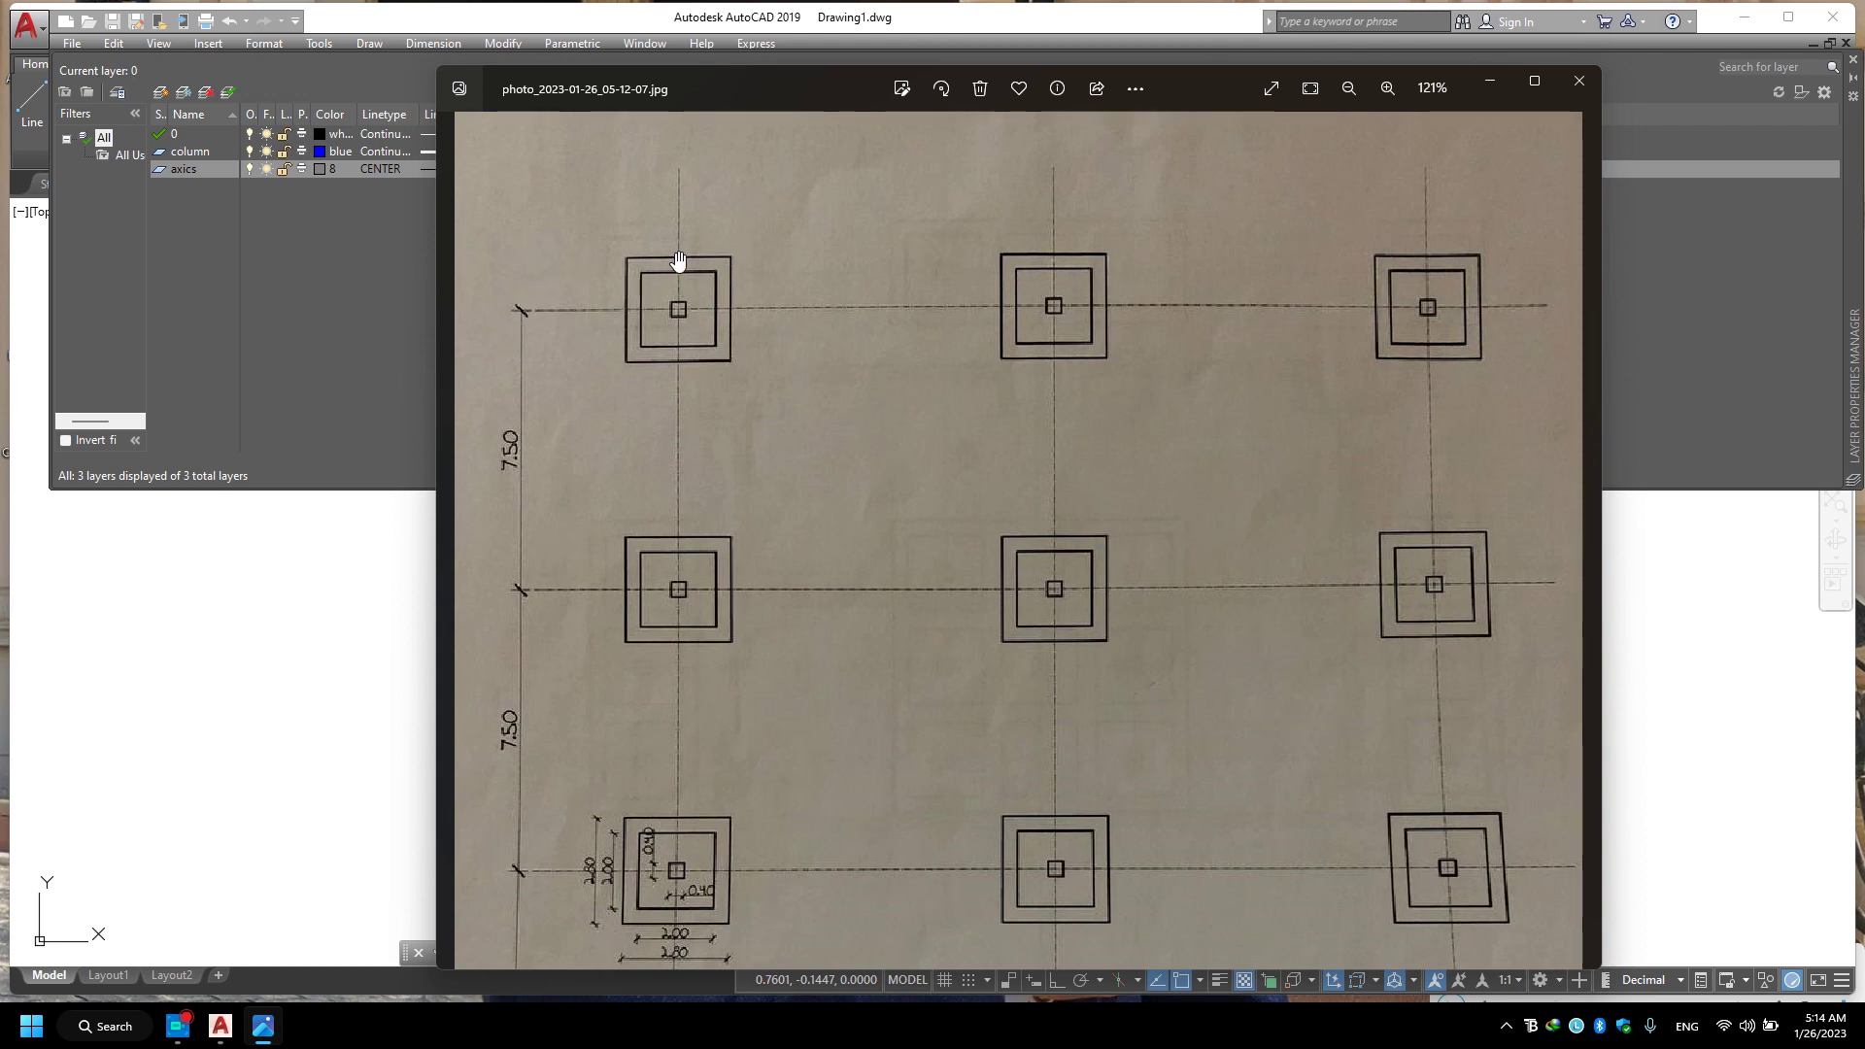
left_click(1490, 80)
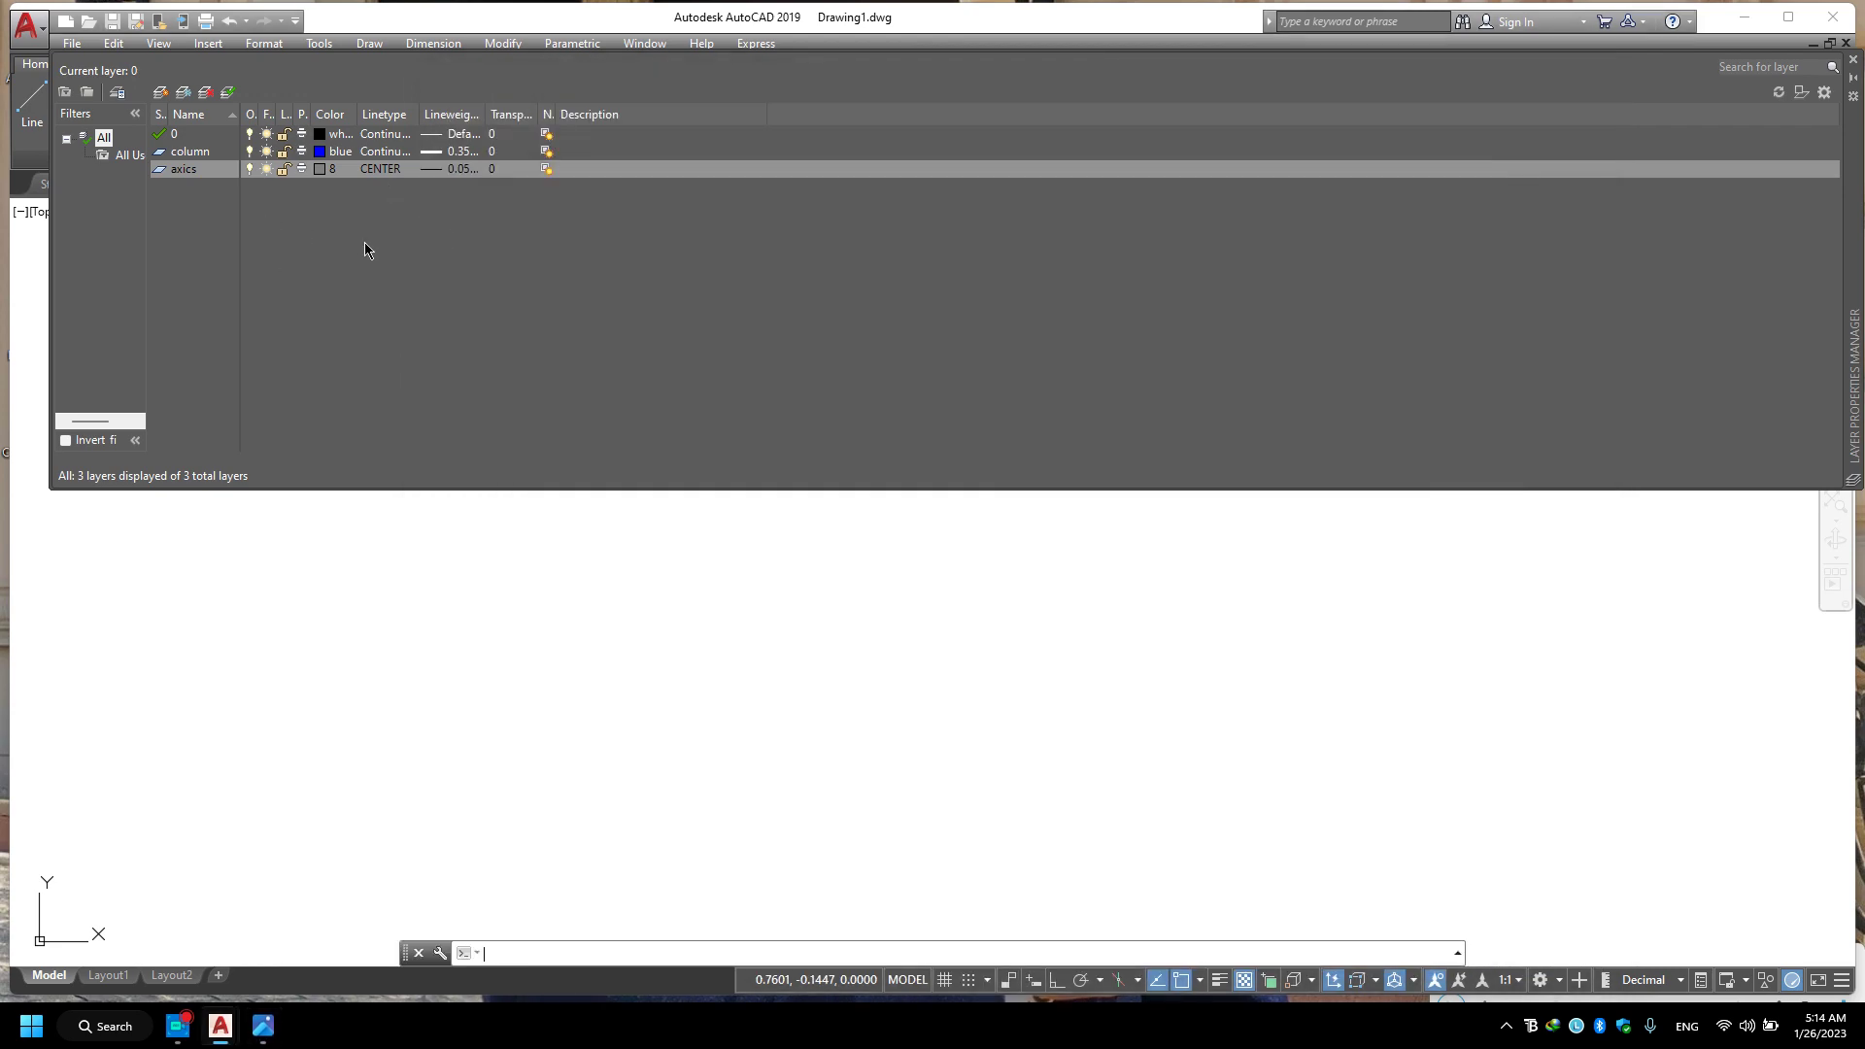
Create a new layer named rbc coloured red.
left_click(165, 94)
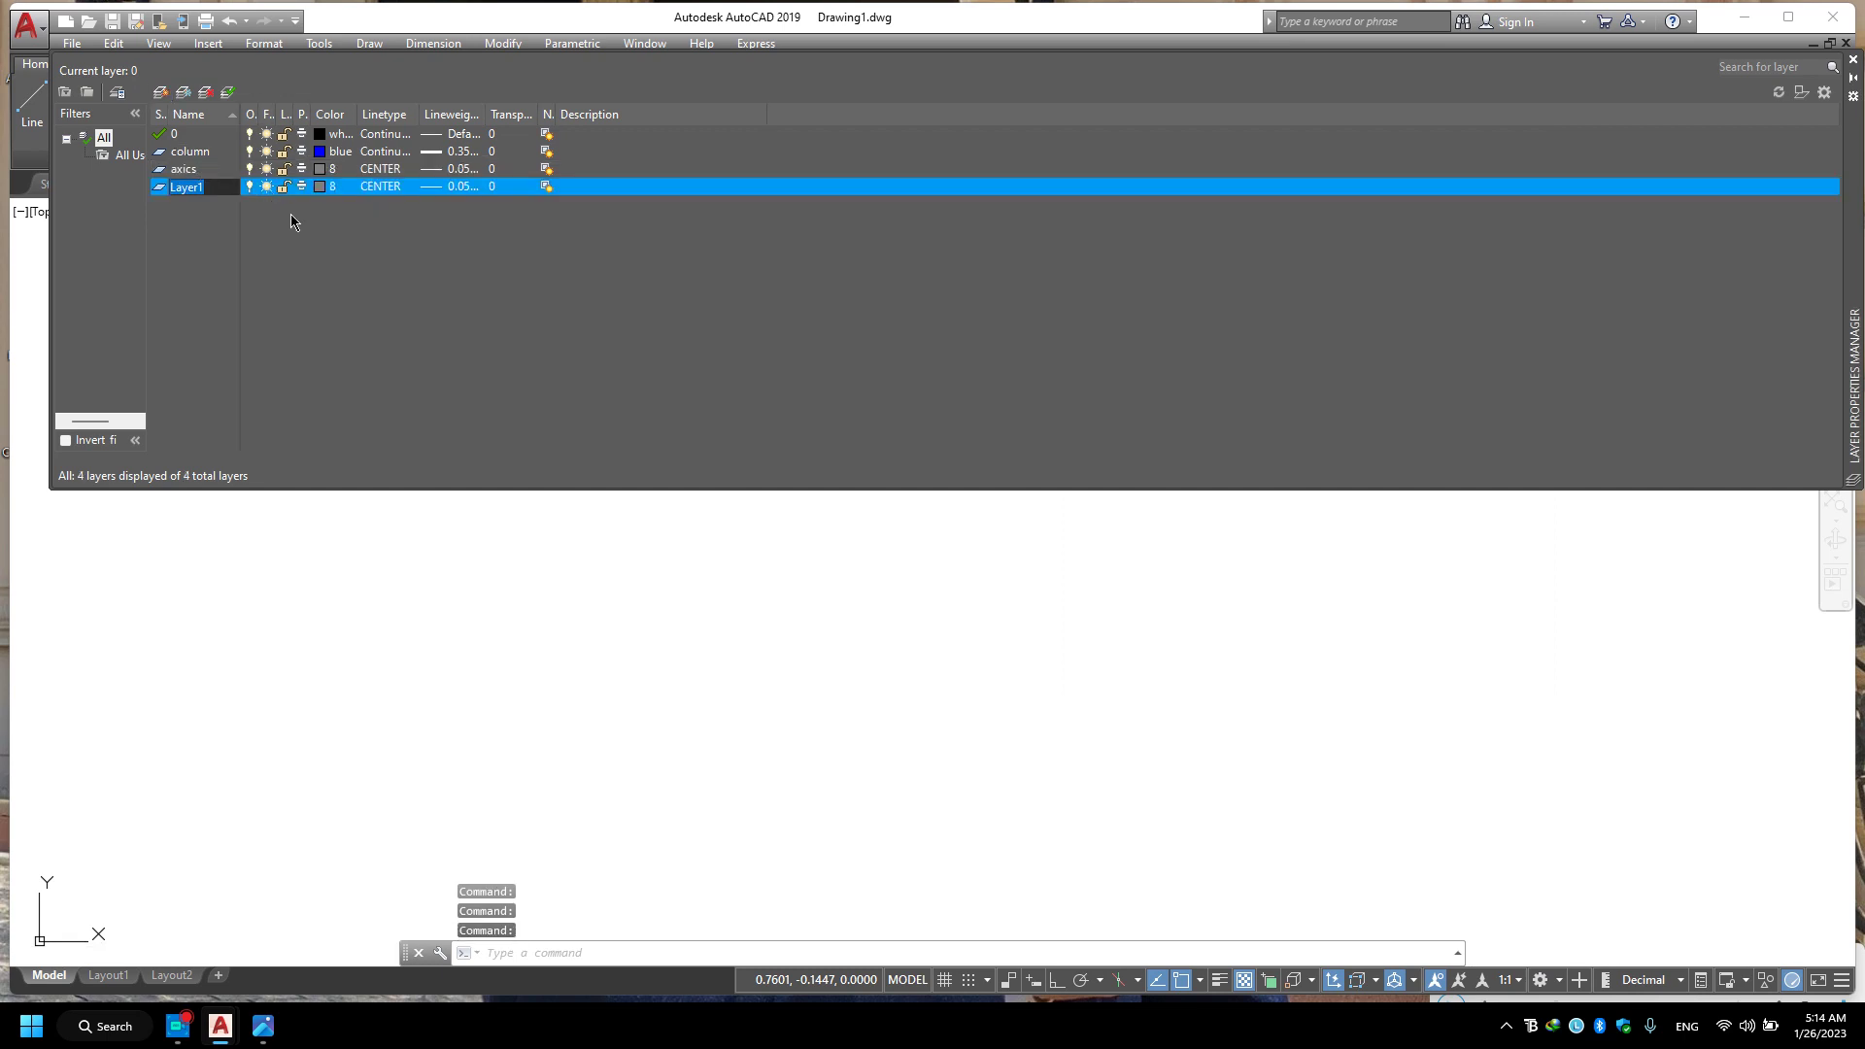
type("r")
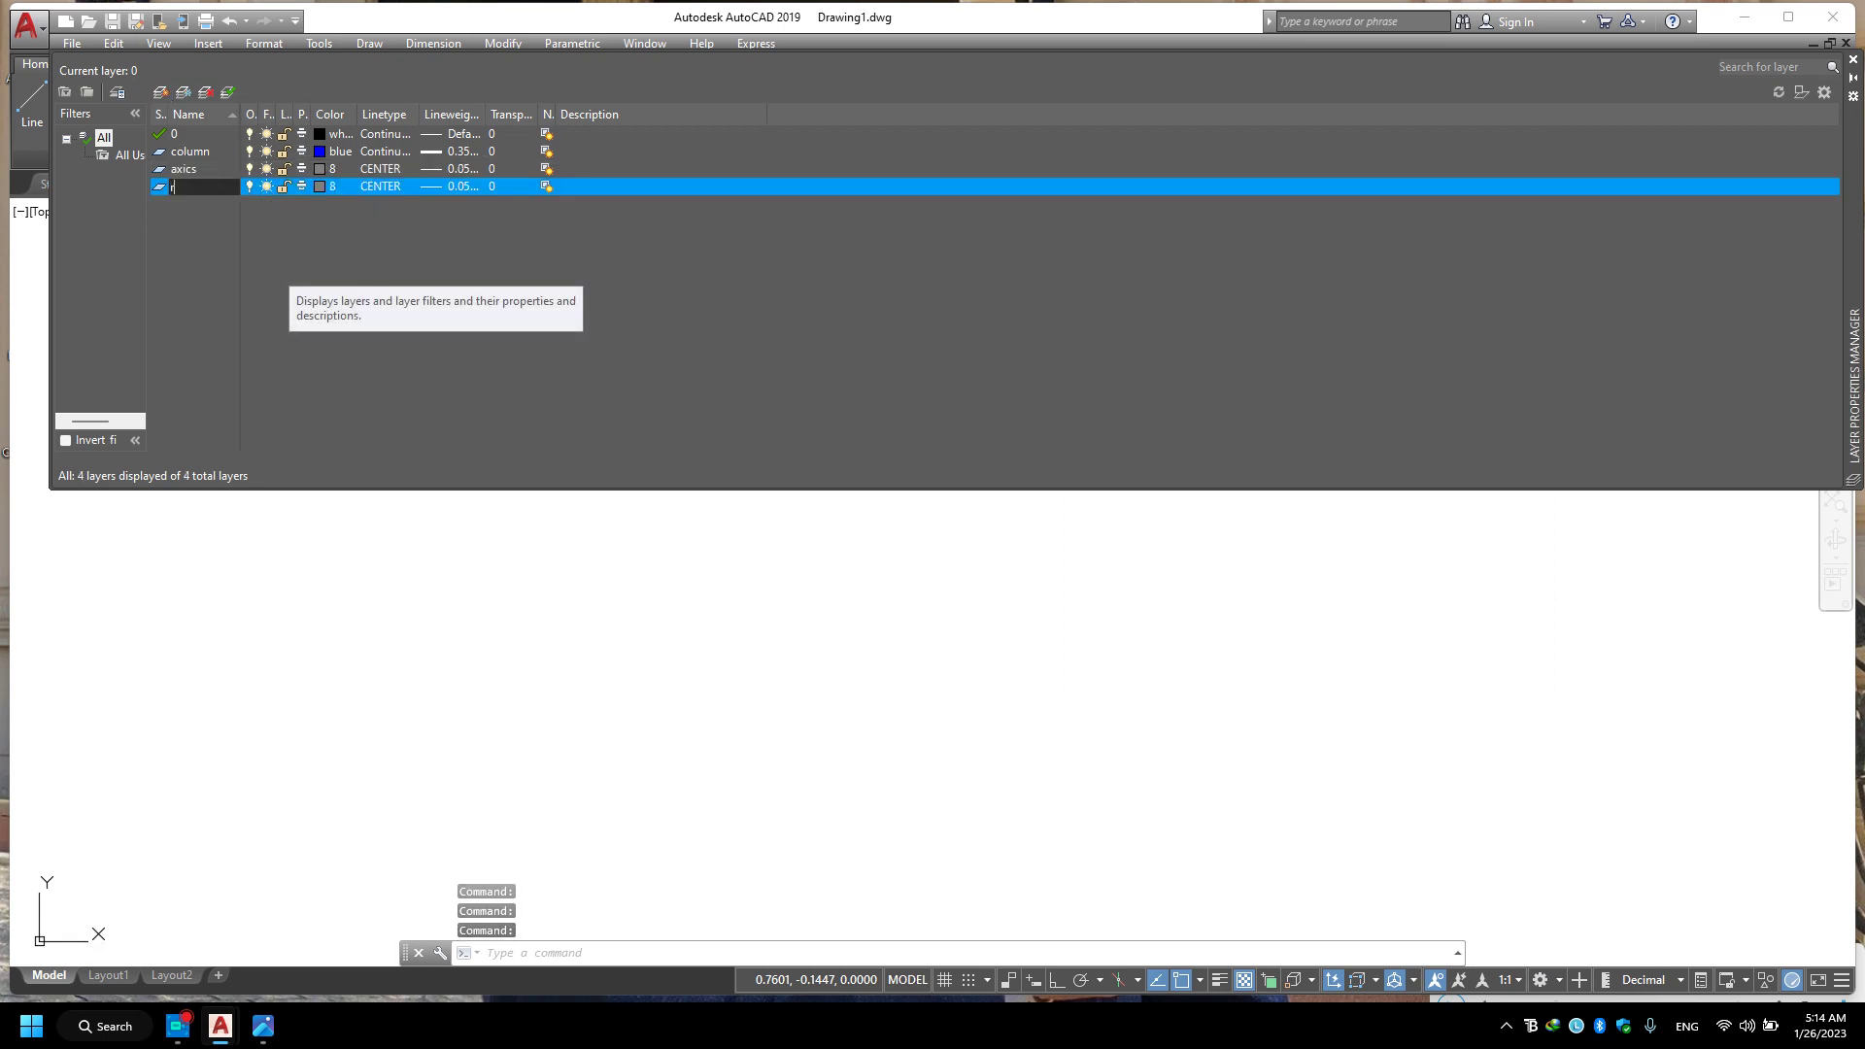
type("bc")
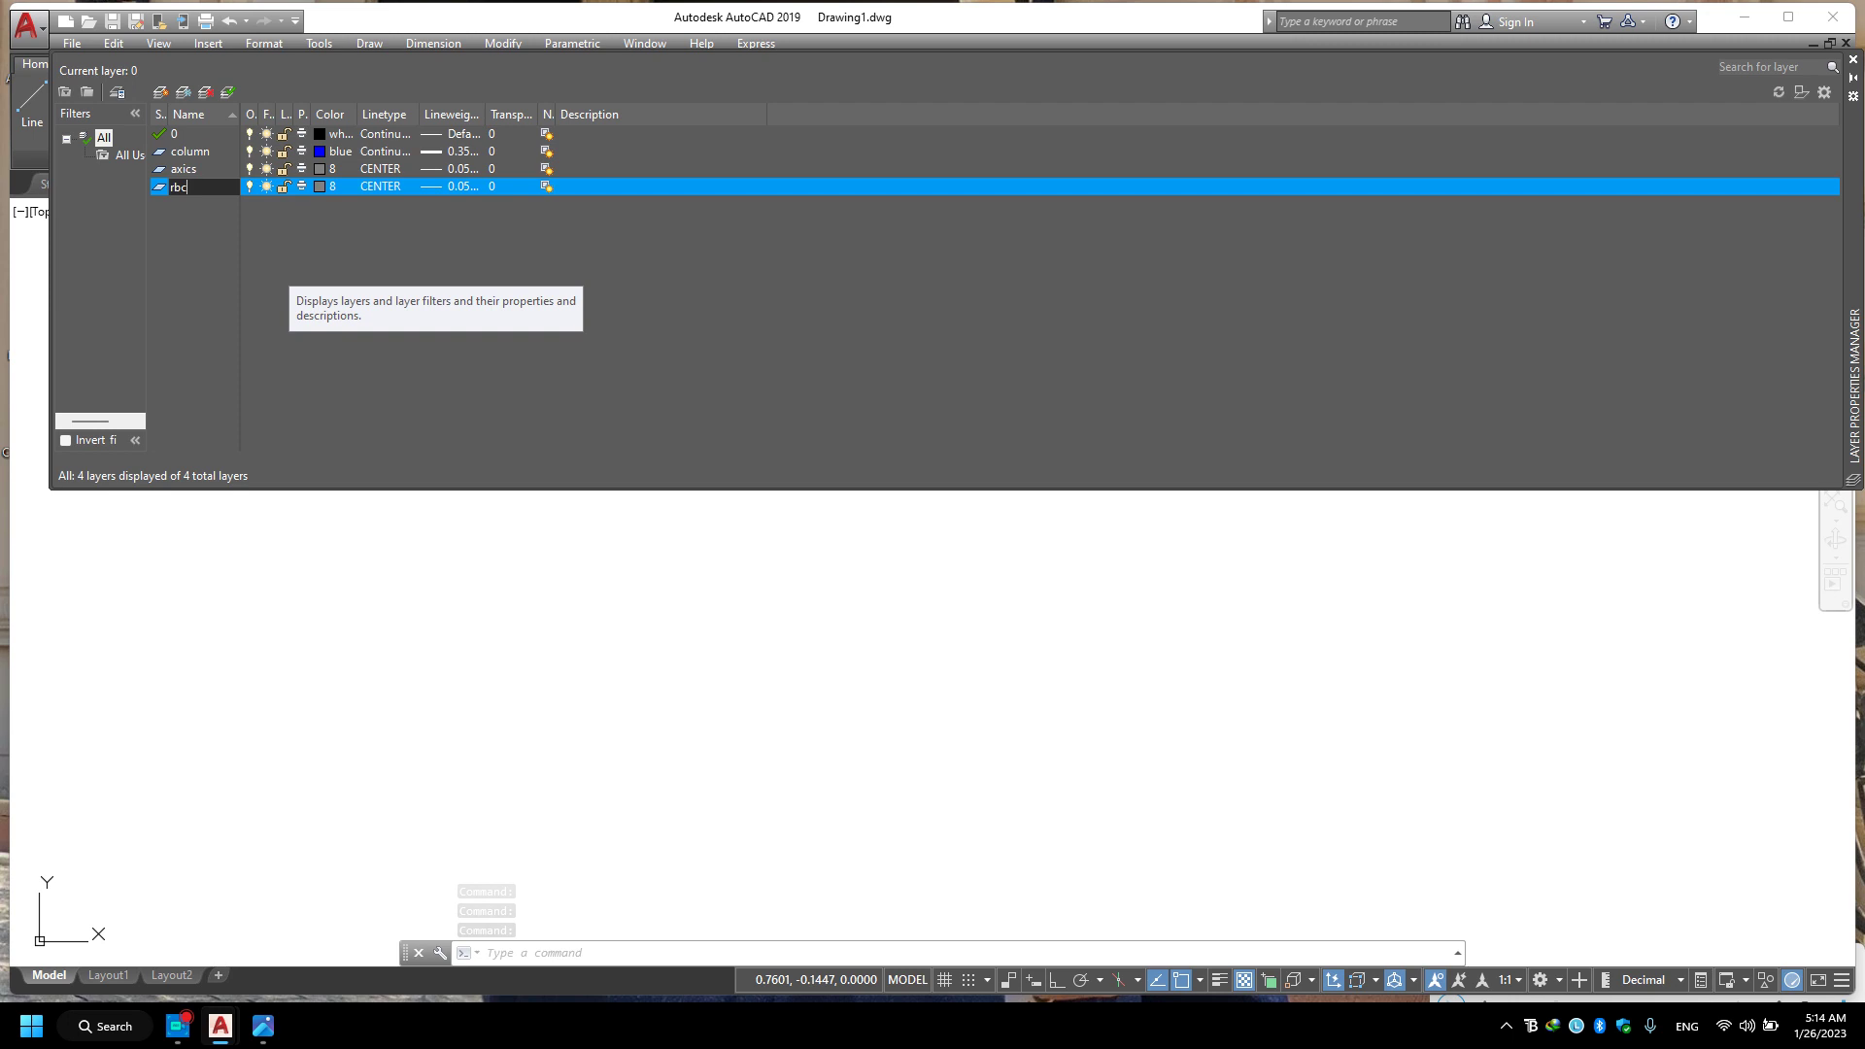
left_click(320, 187)
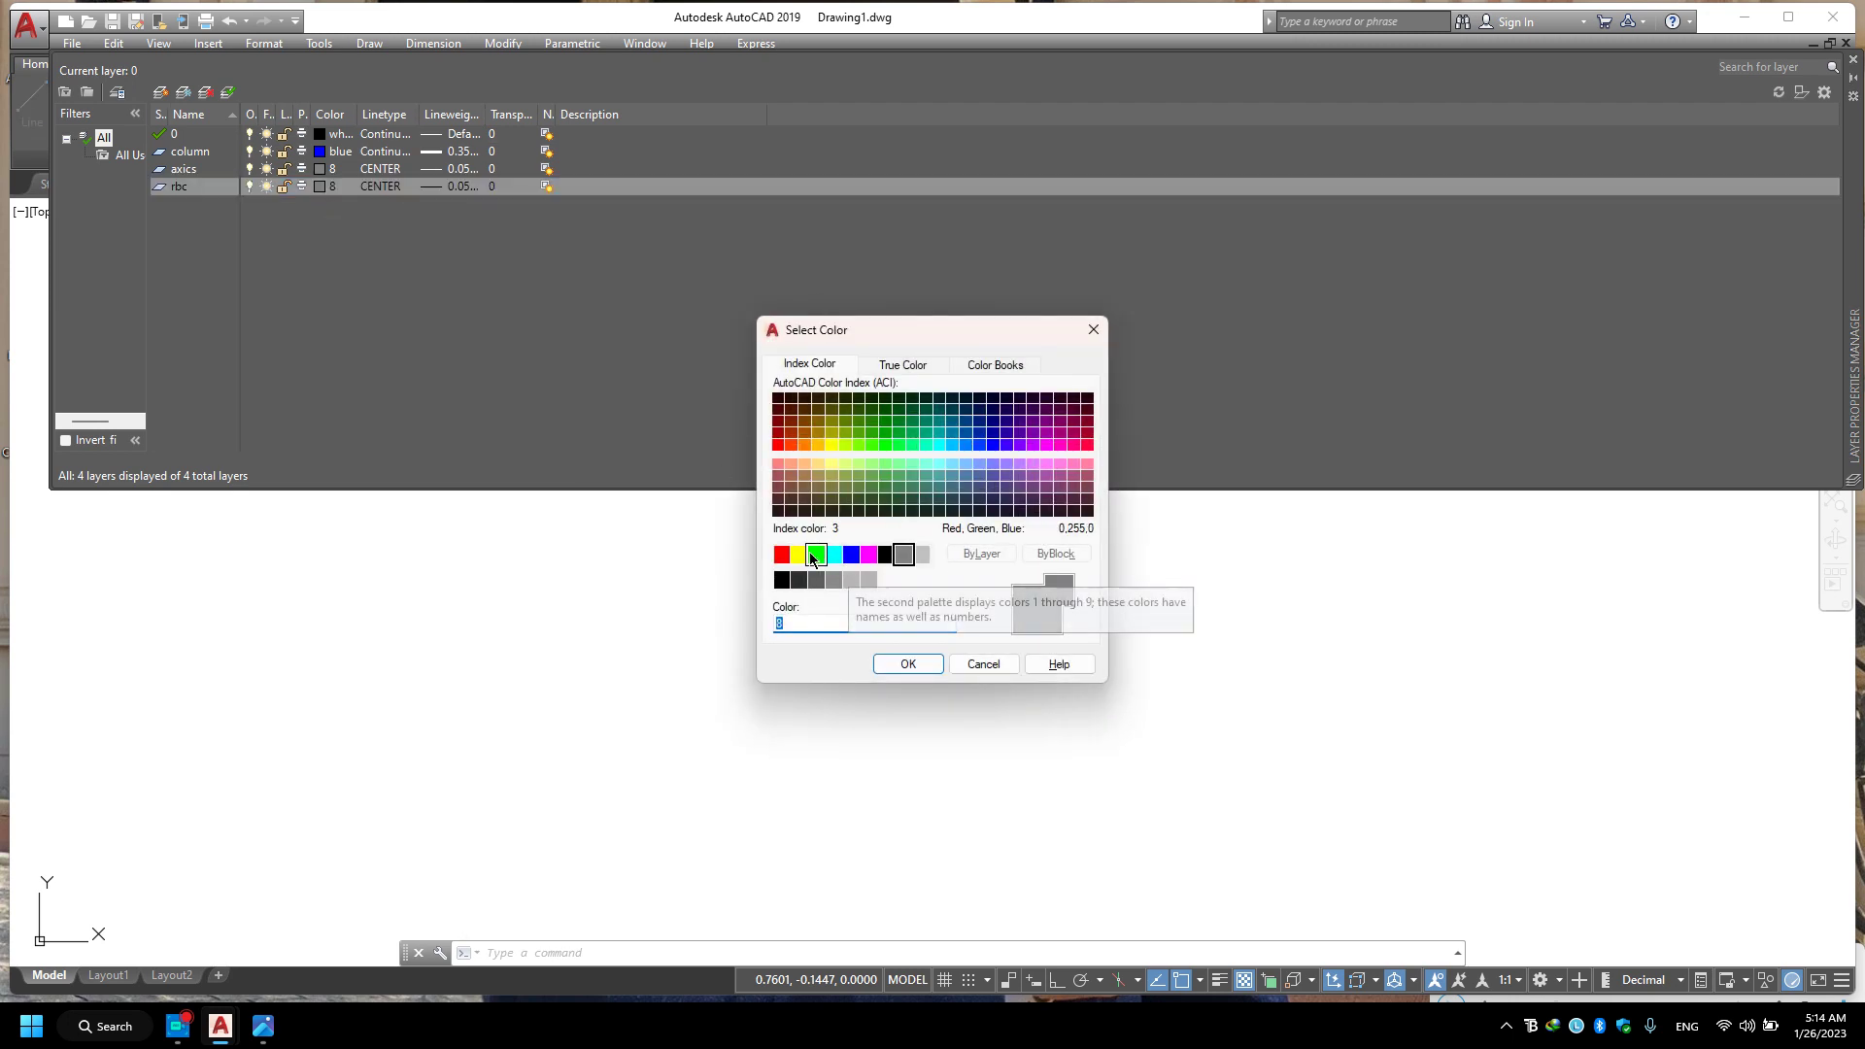
left_click(783, 555)
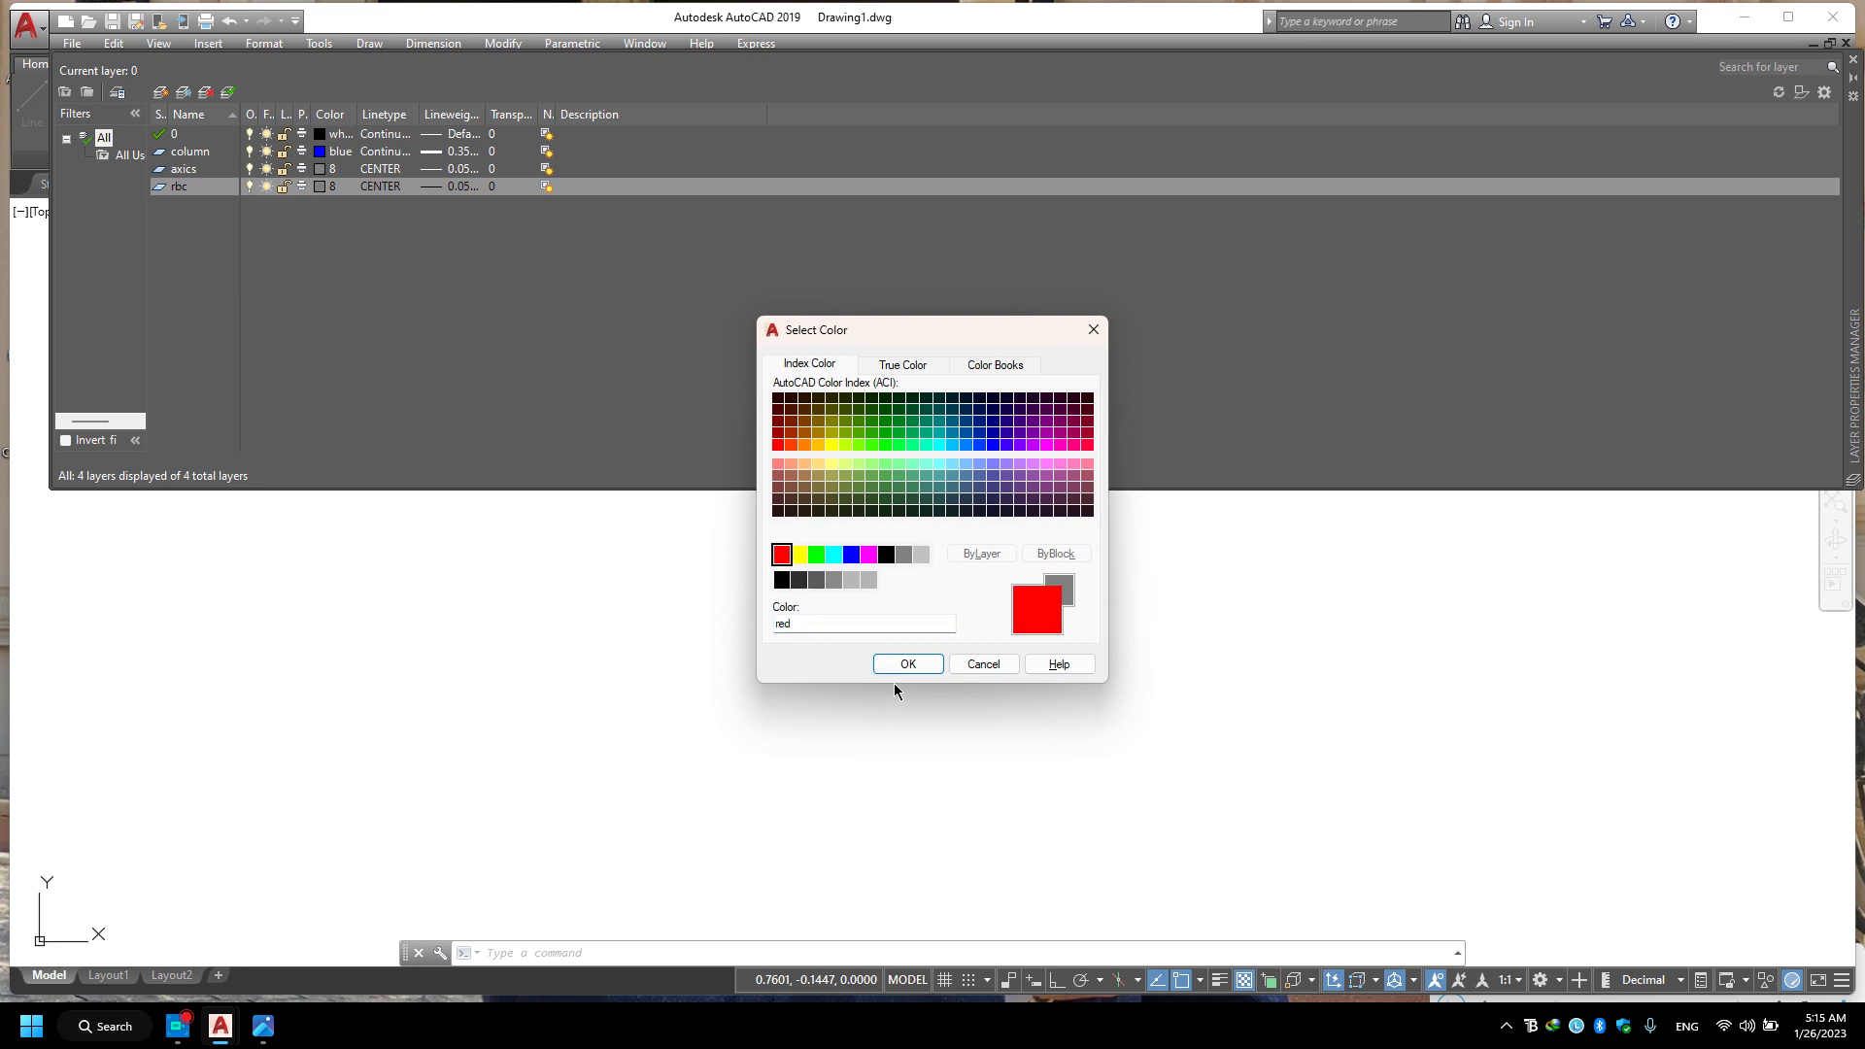
left_click(907, 665)
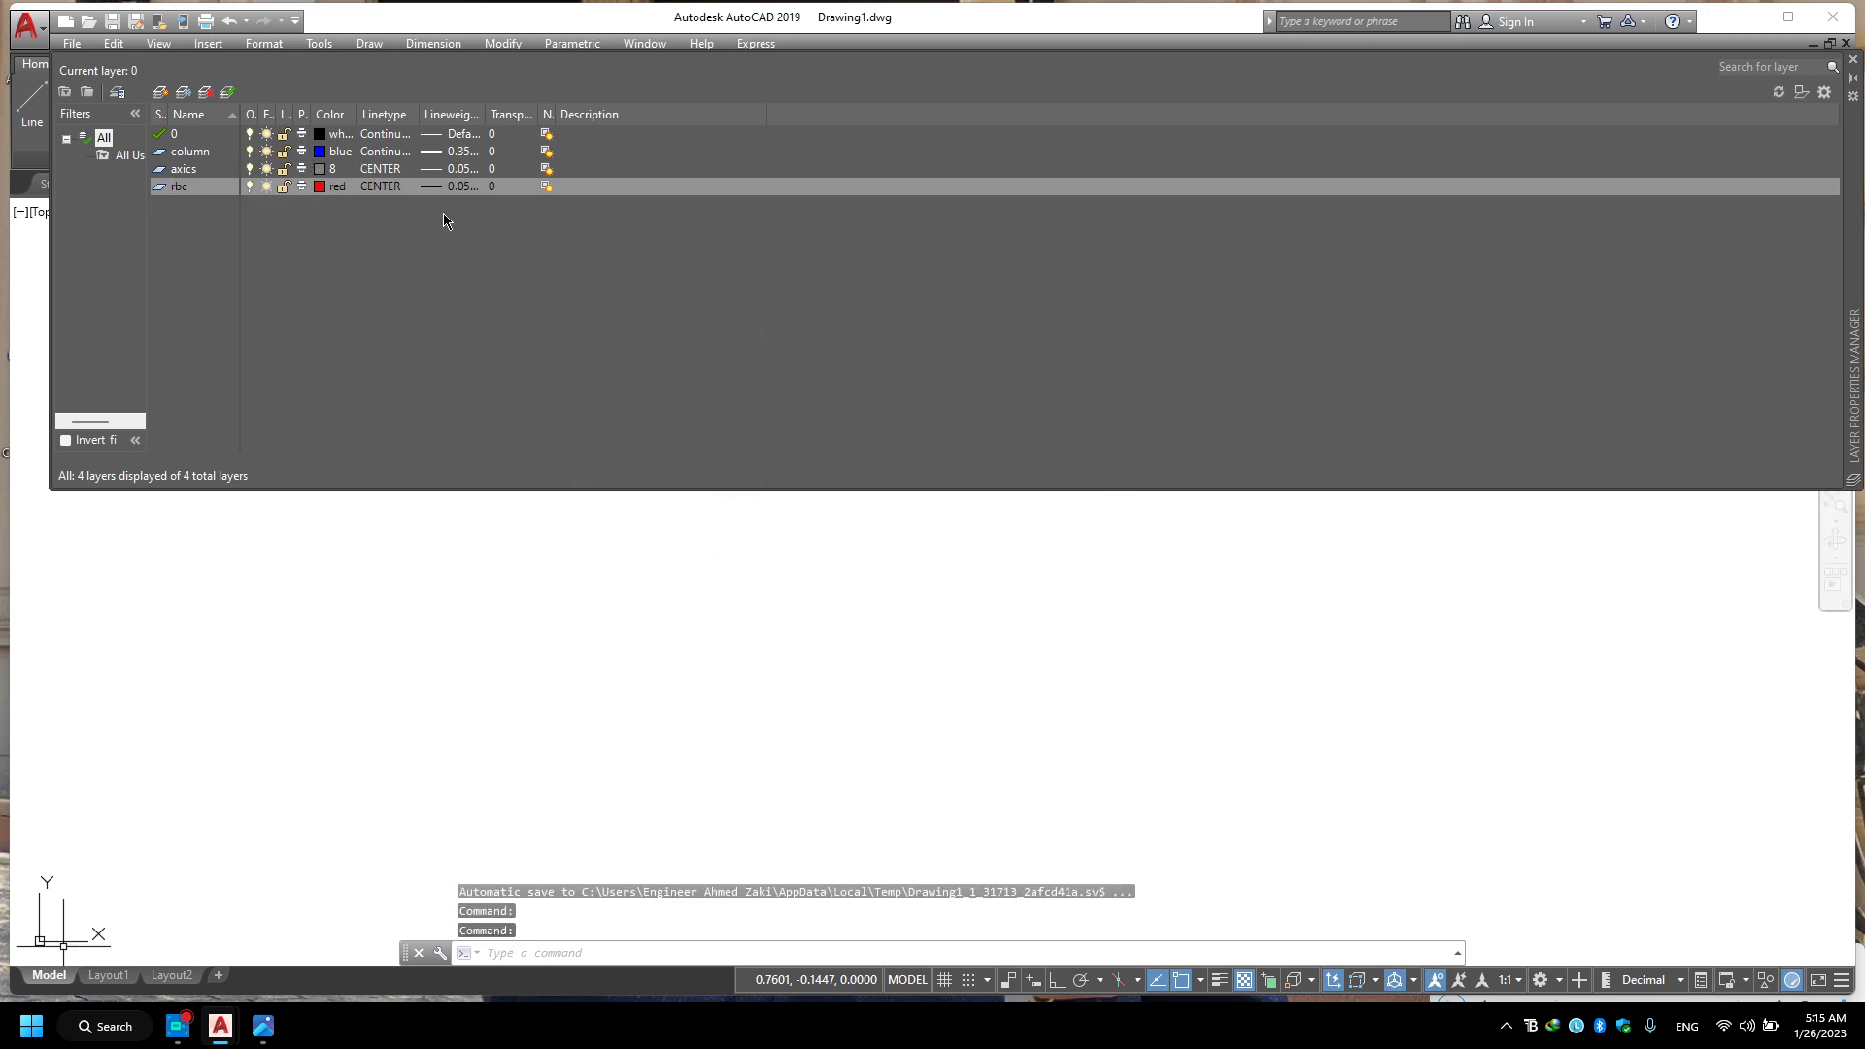
Give rbc a 0.30 mm lineweight and check the hand-drawn grid reference photo.
left_click(427, 190)
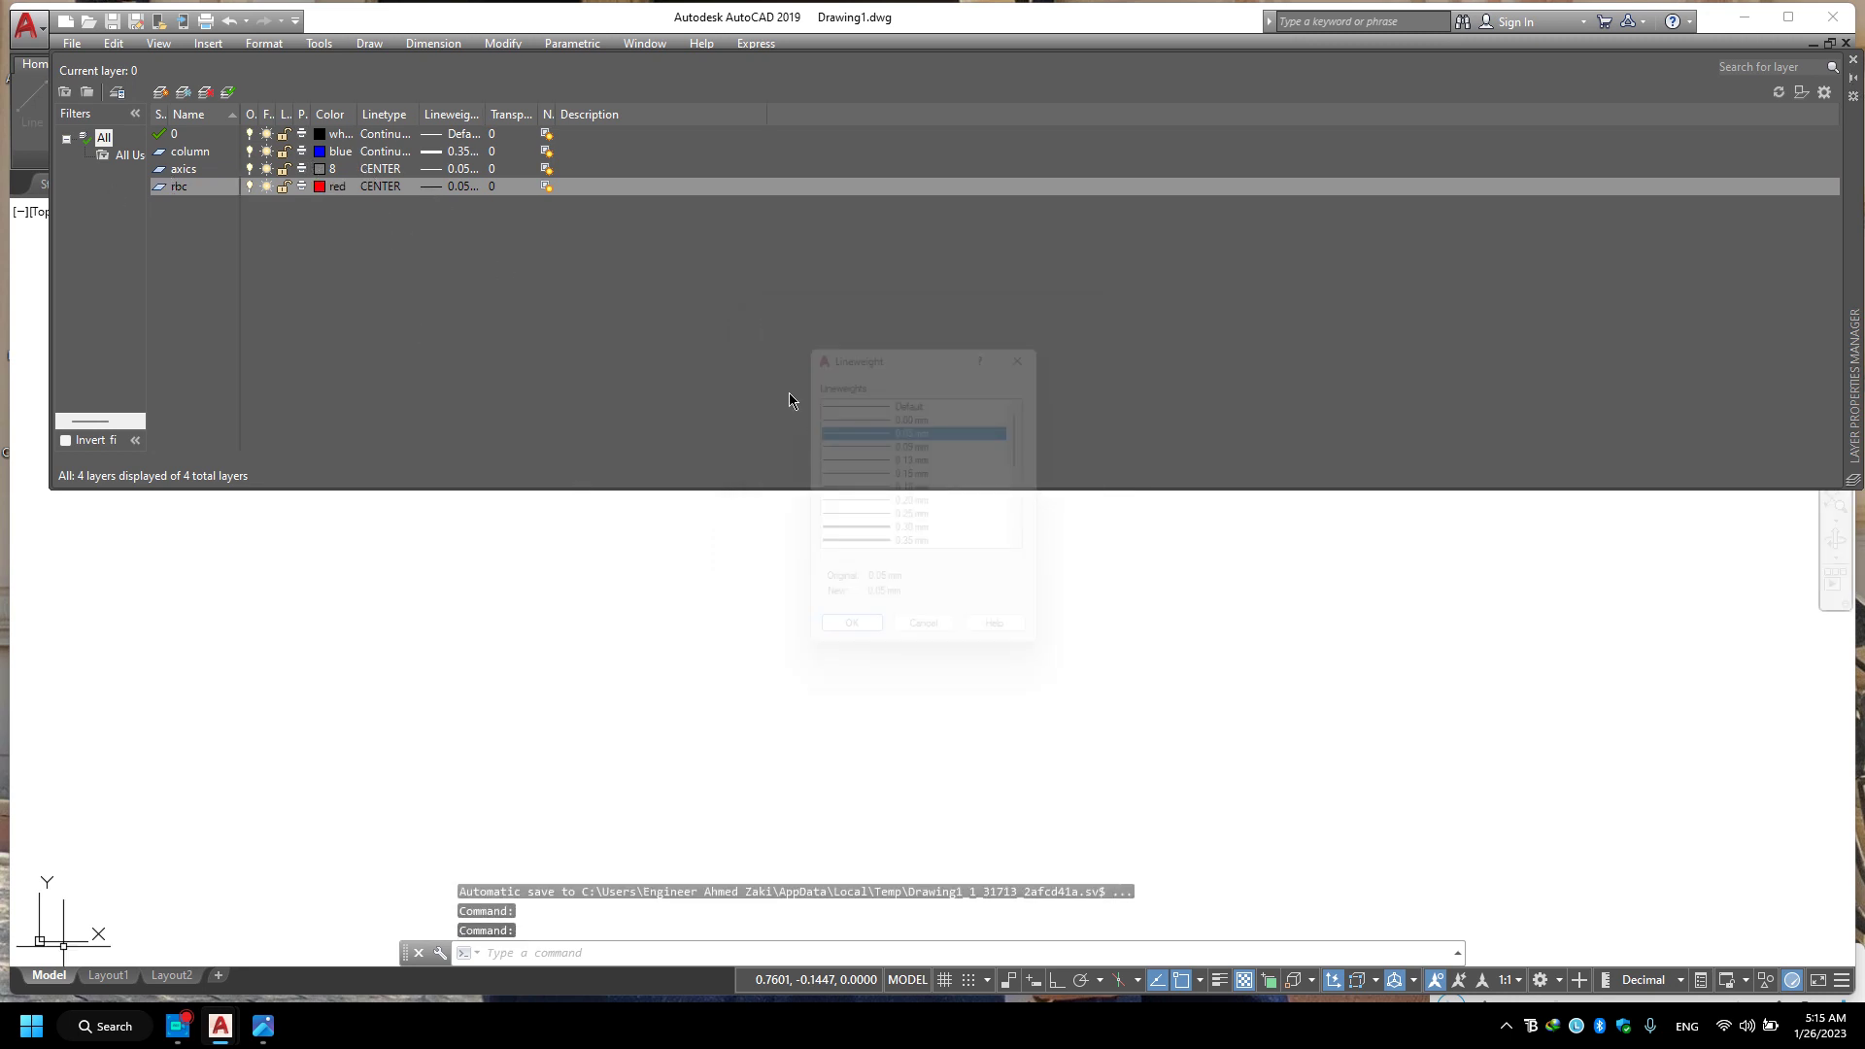
left_click(846, 536)
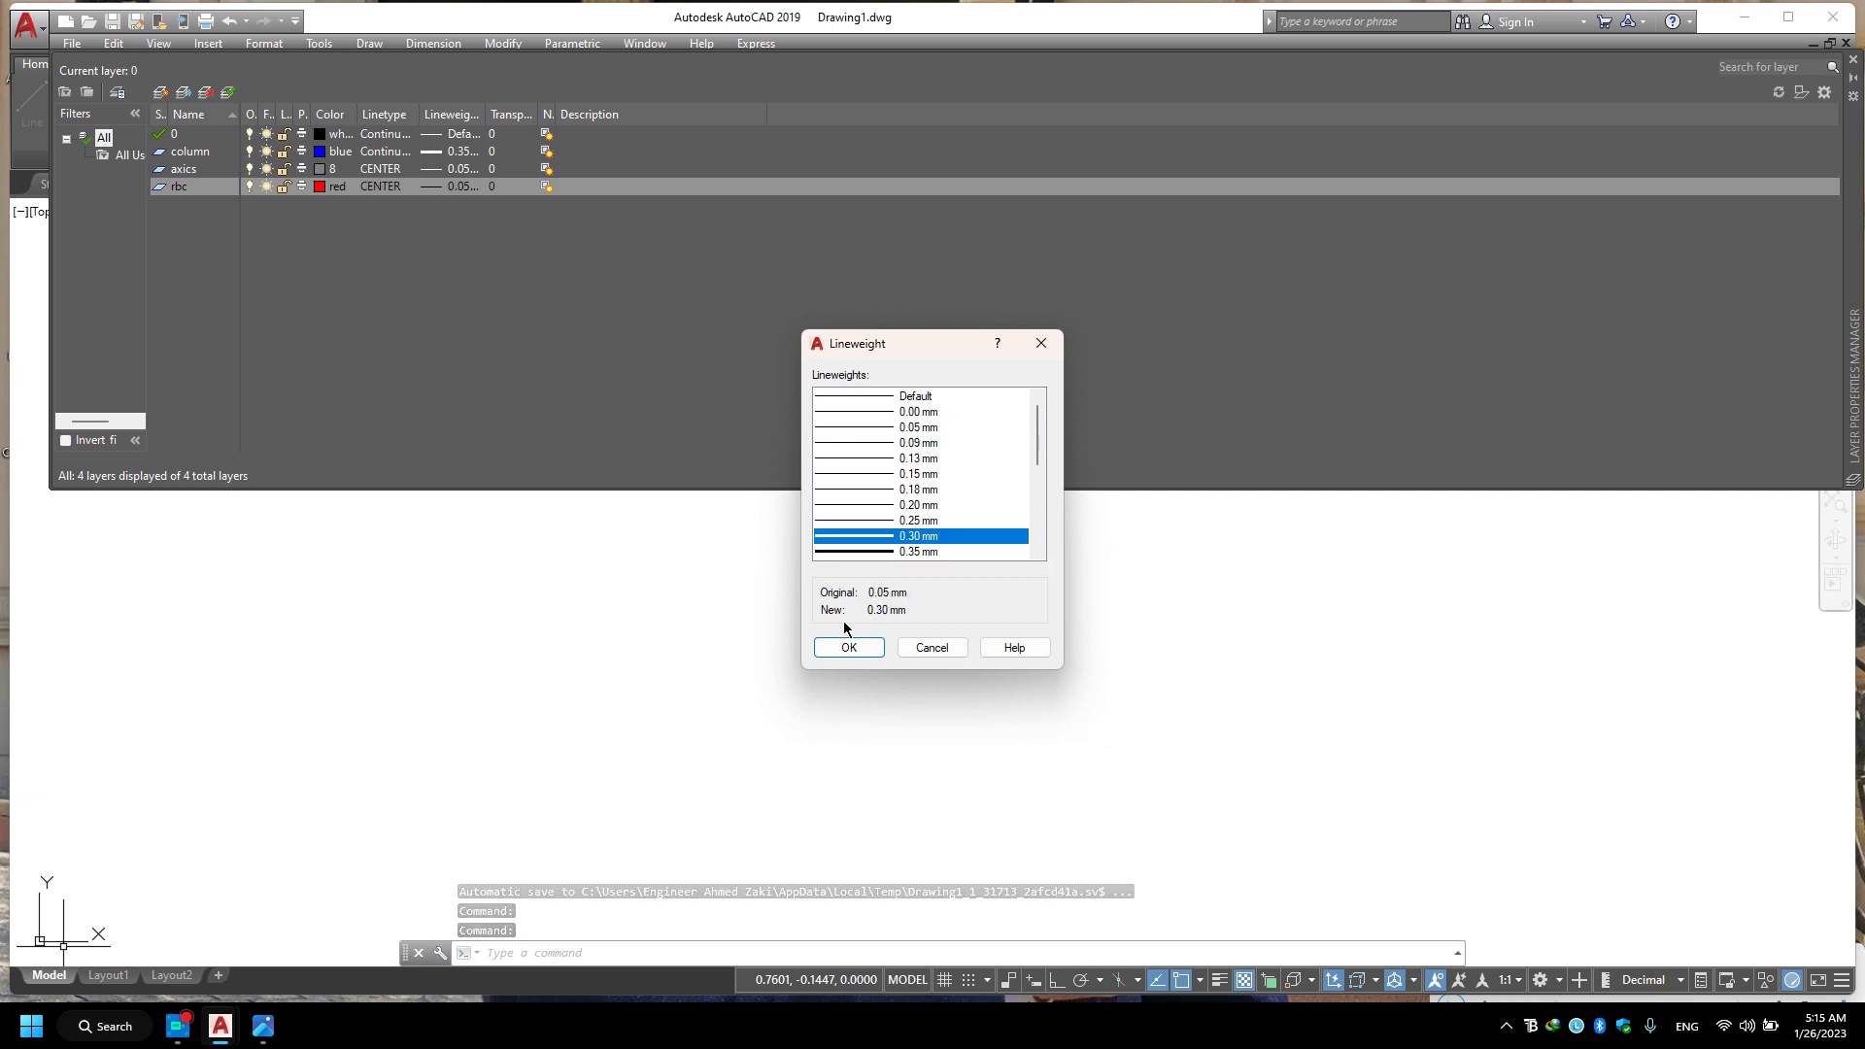
left_click(853, 647)
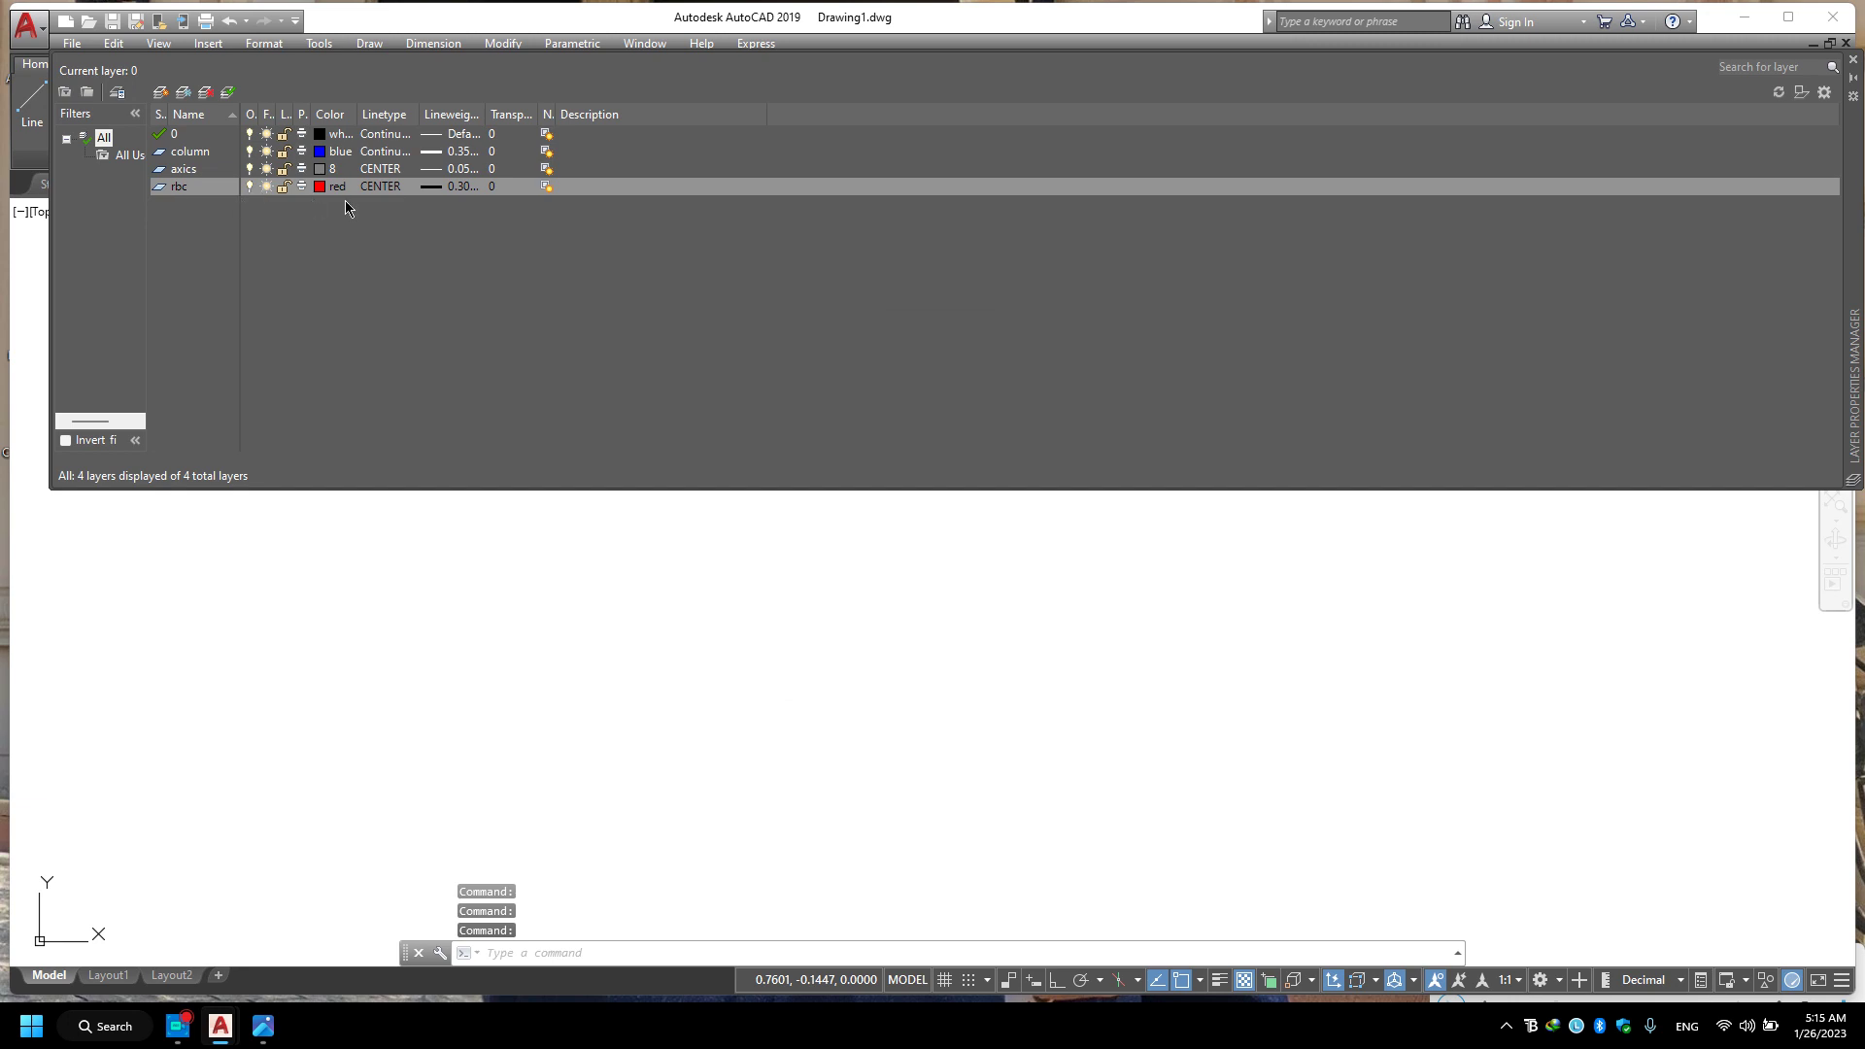
left_click(279, 1033)
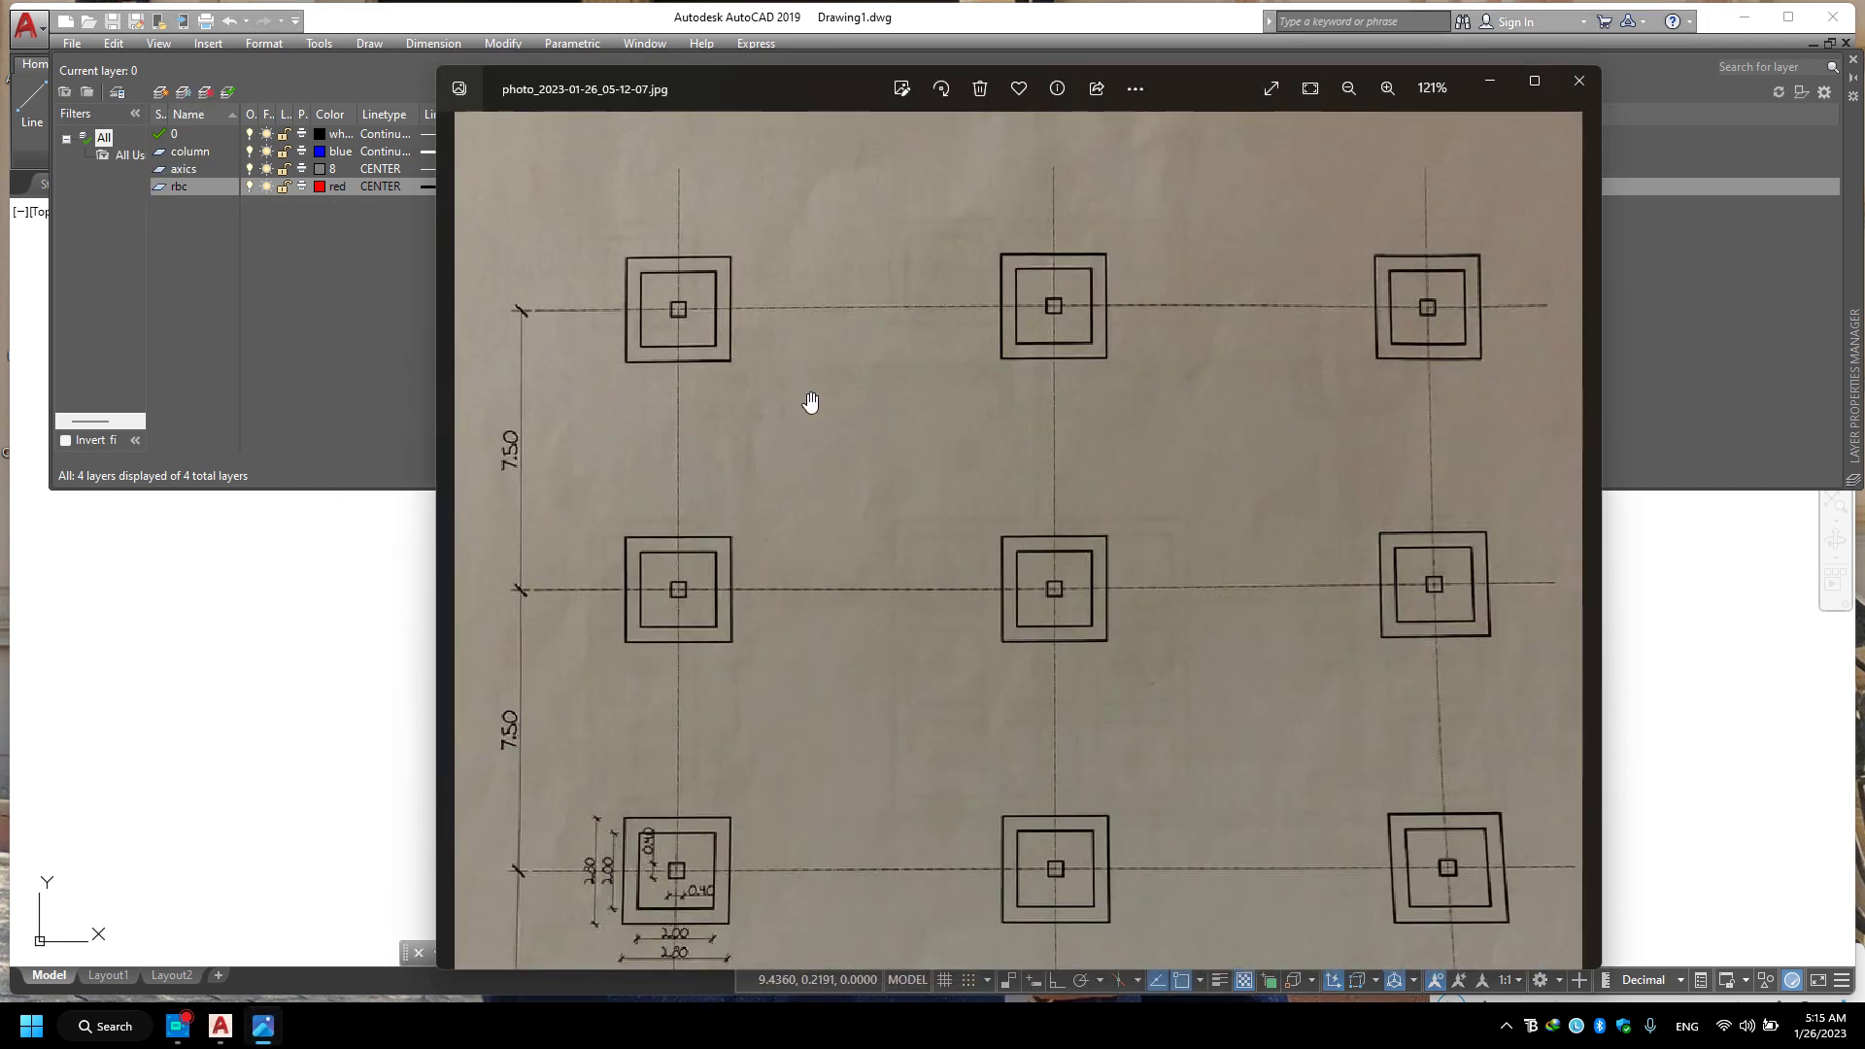
left_click(1489, 81)
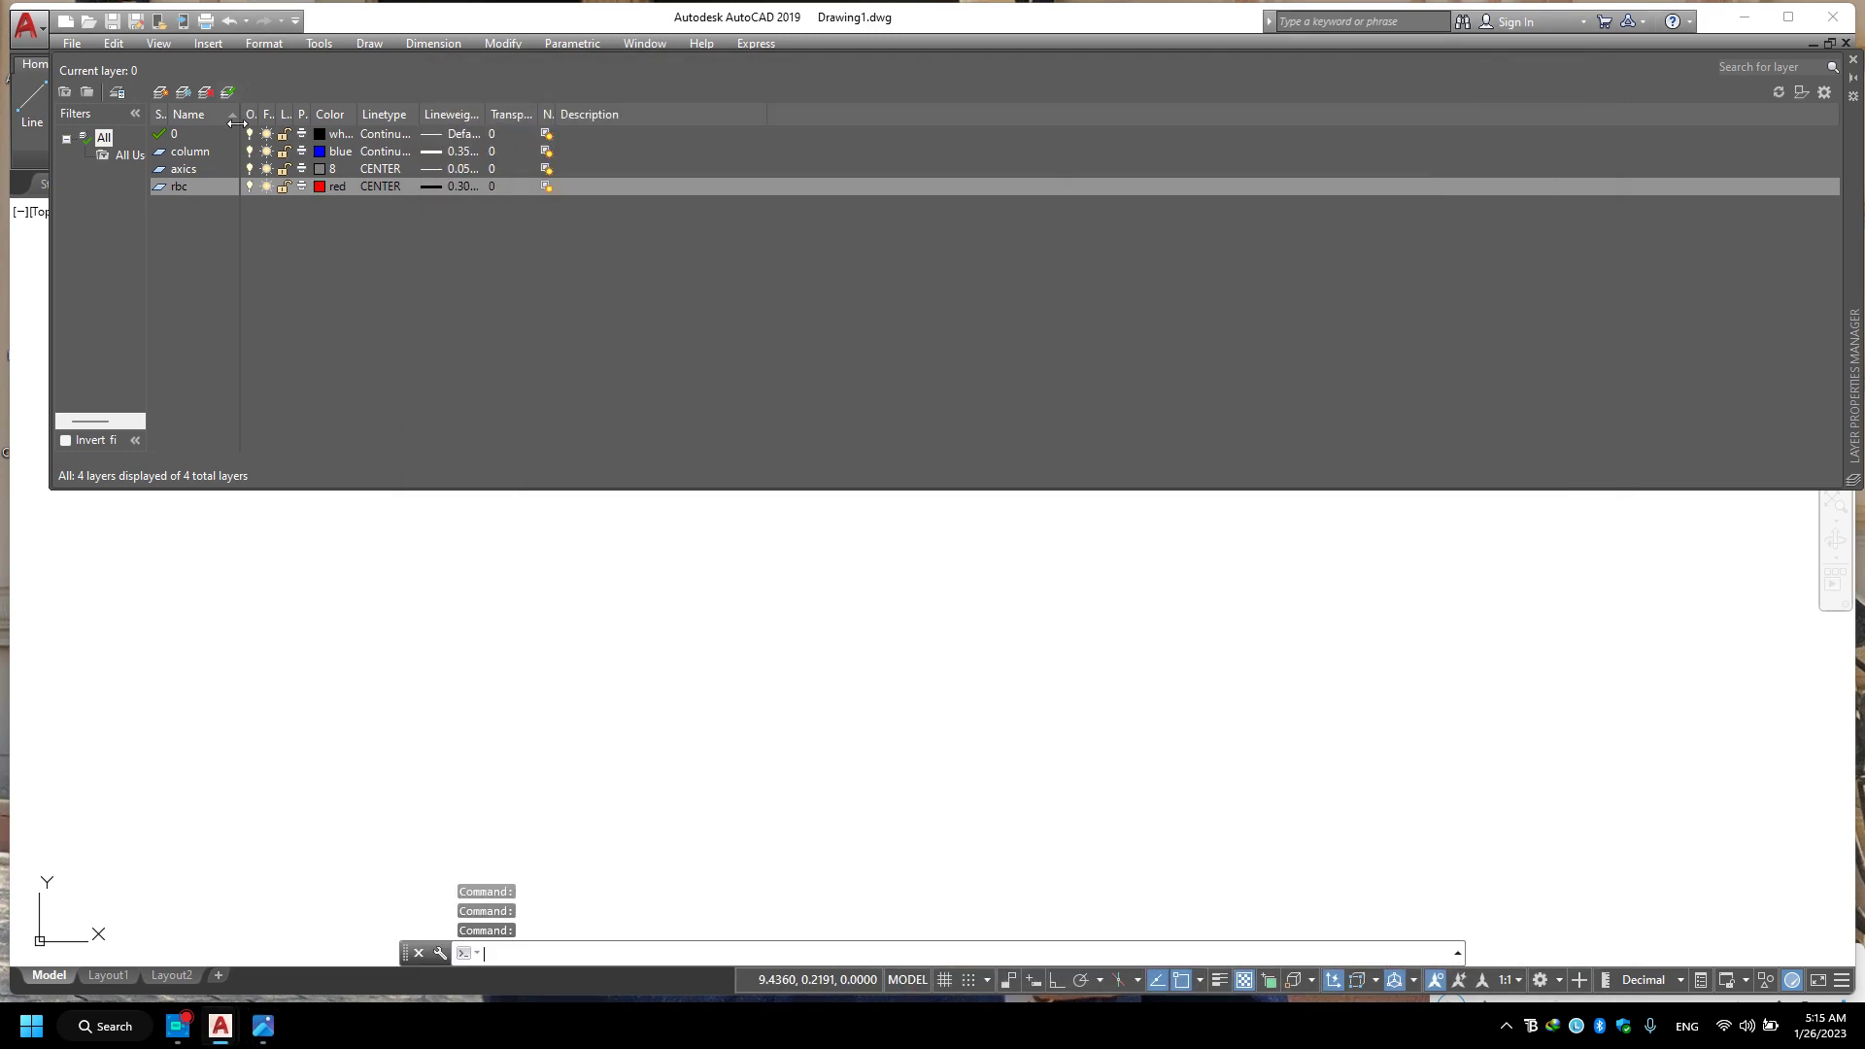
Add layer lbc with colour yellow and a 0.35 mm lineweight.
left_click(162, 93)
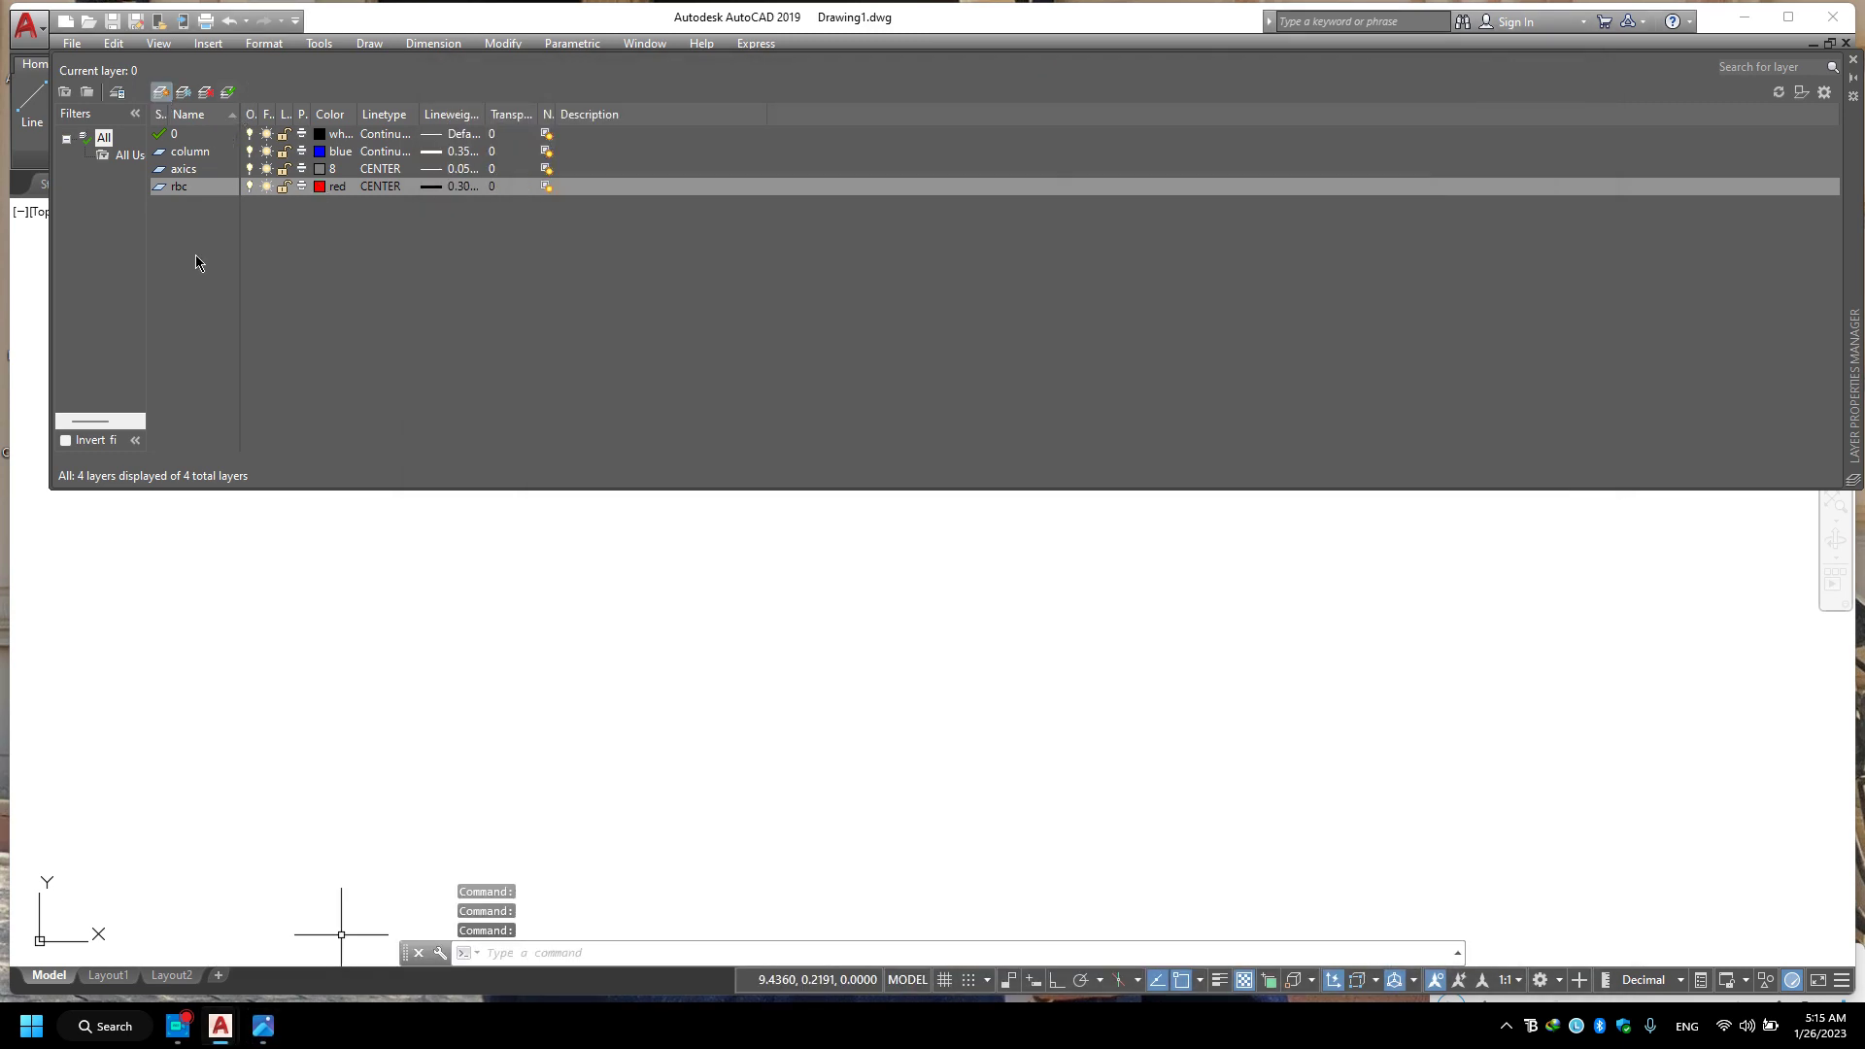
type("lbc")
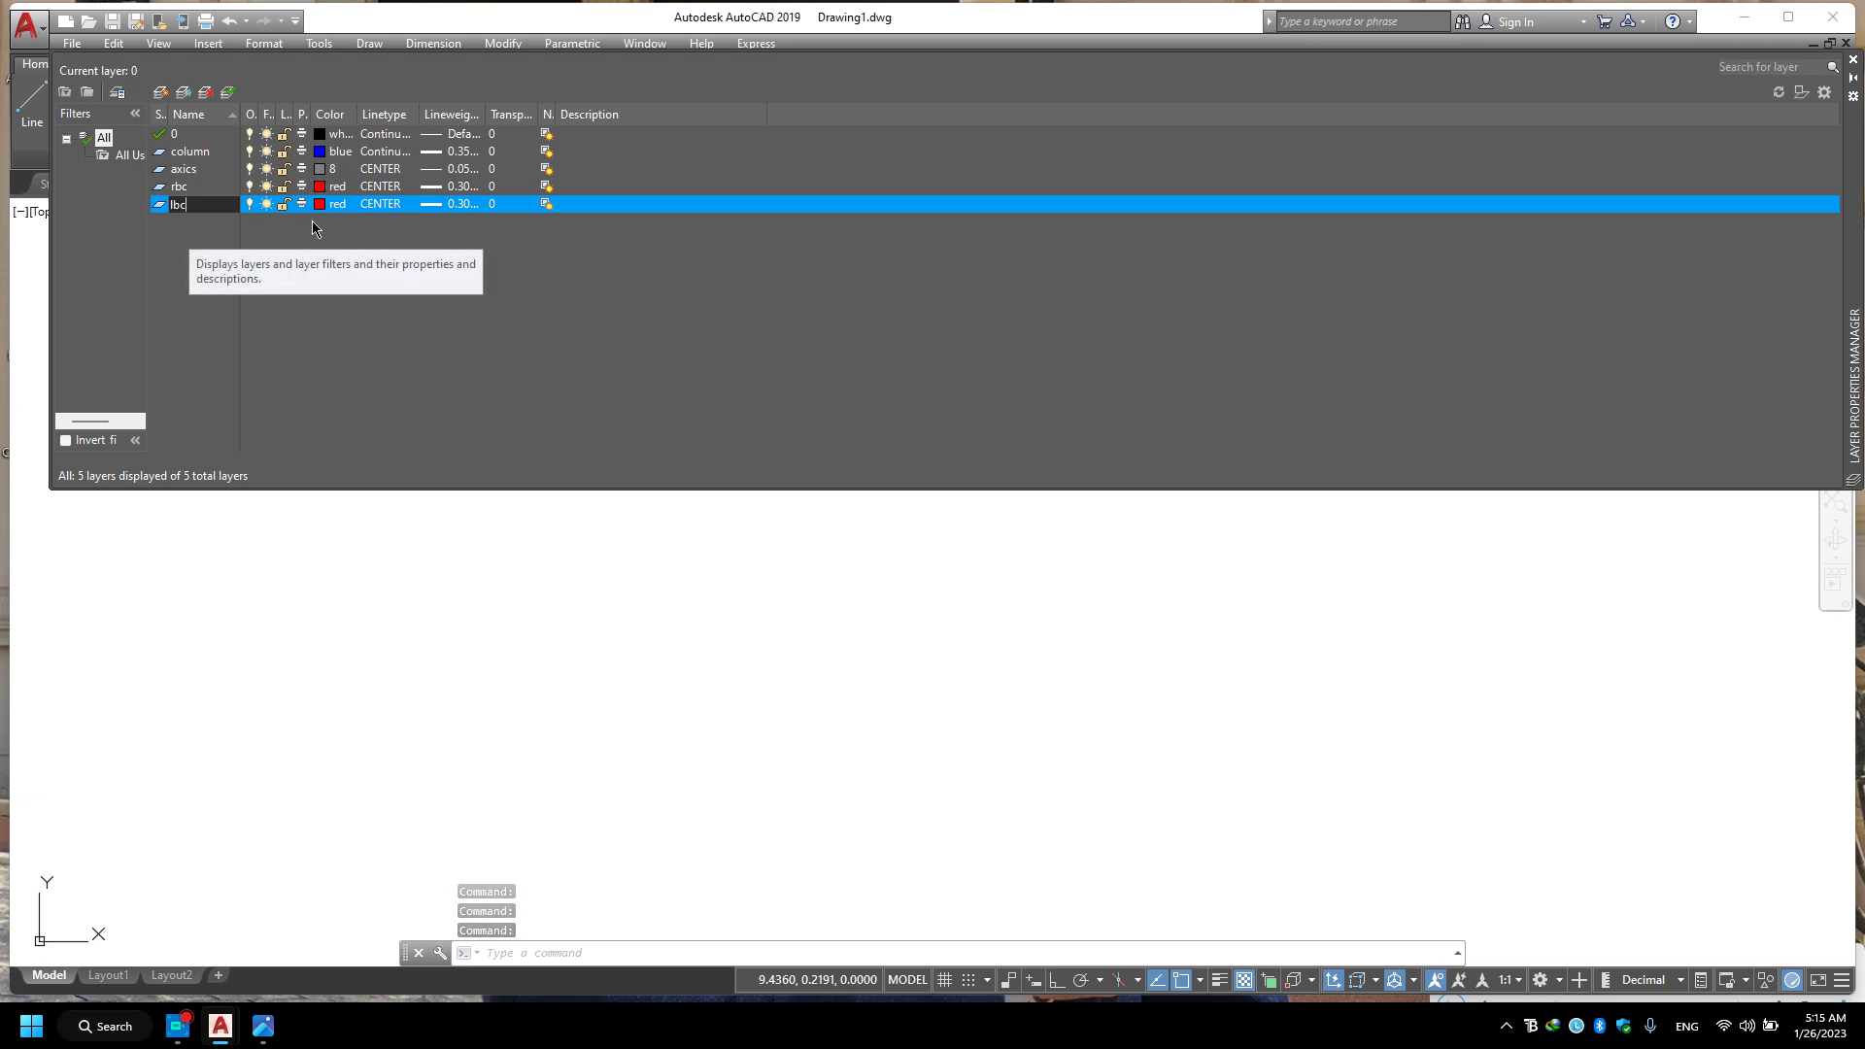
key("Return")
left_click(330, 203)
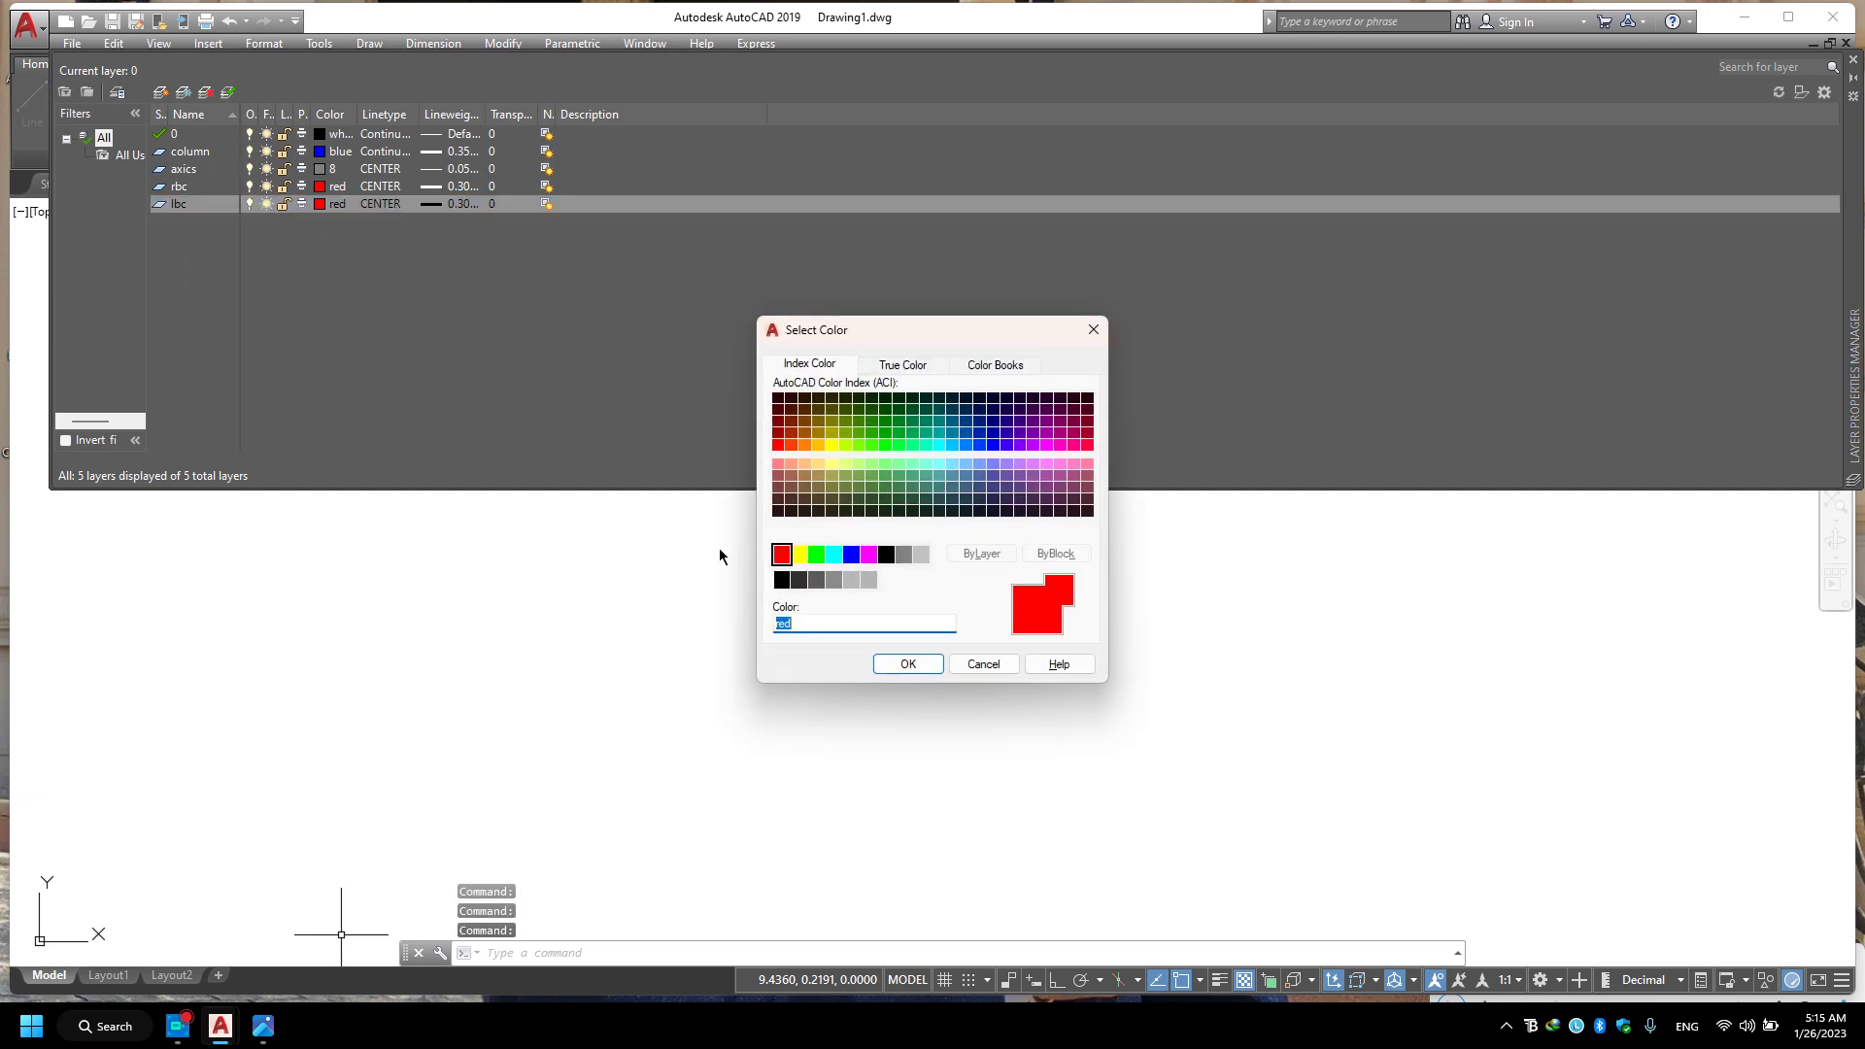
left_click(798, 554)
left_click(906, 664)
left_click(430, 204)
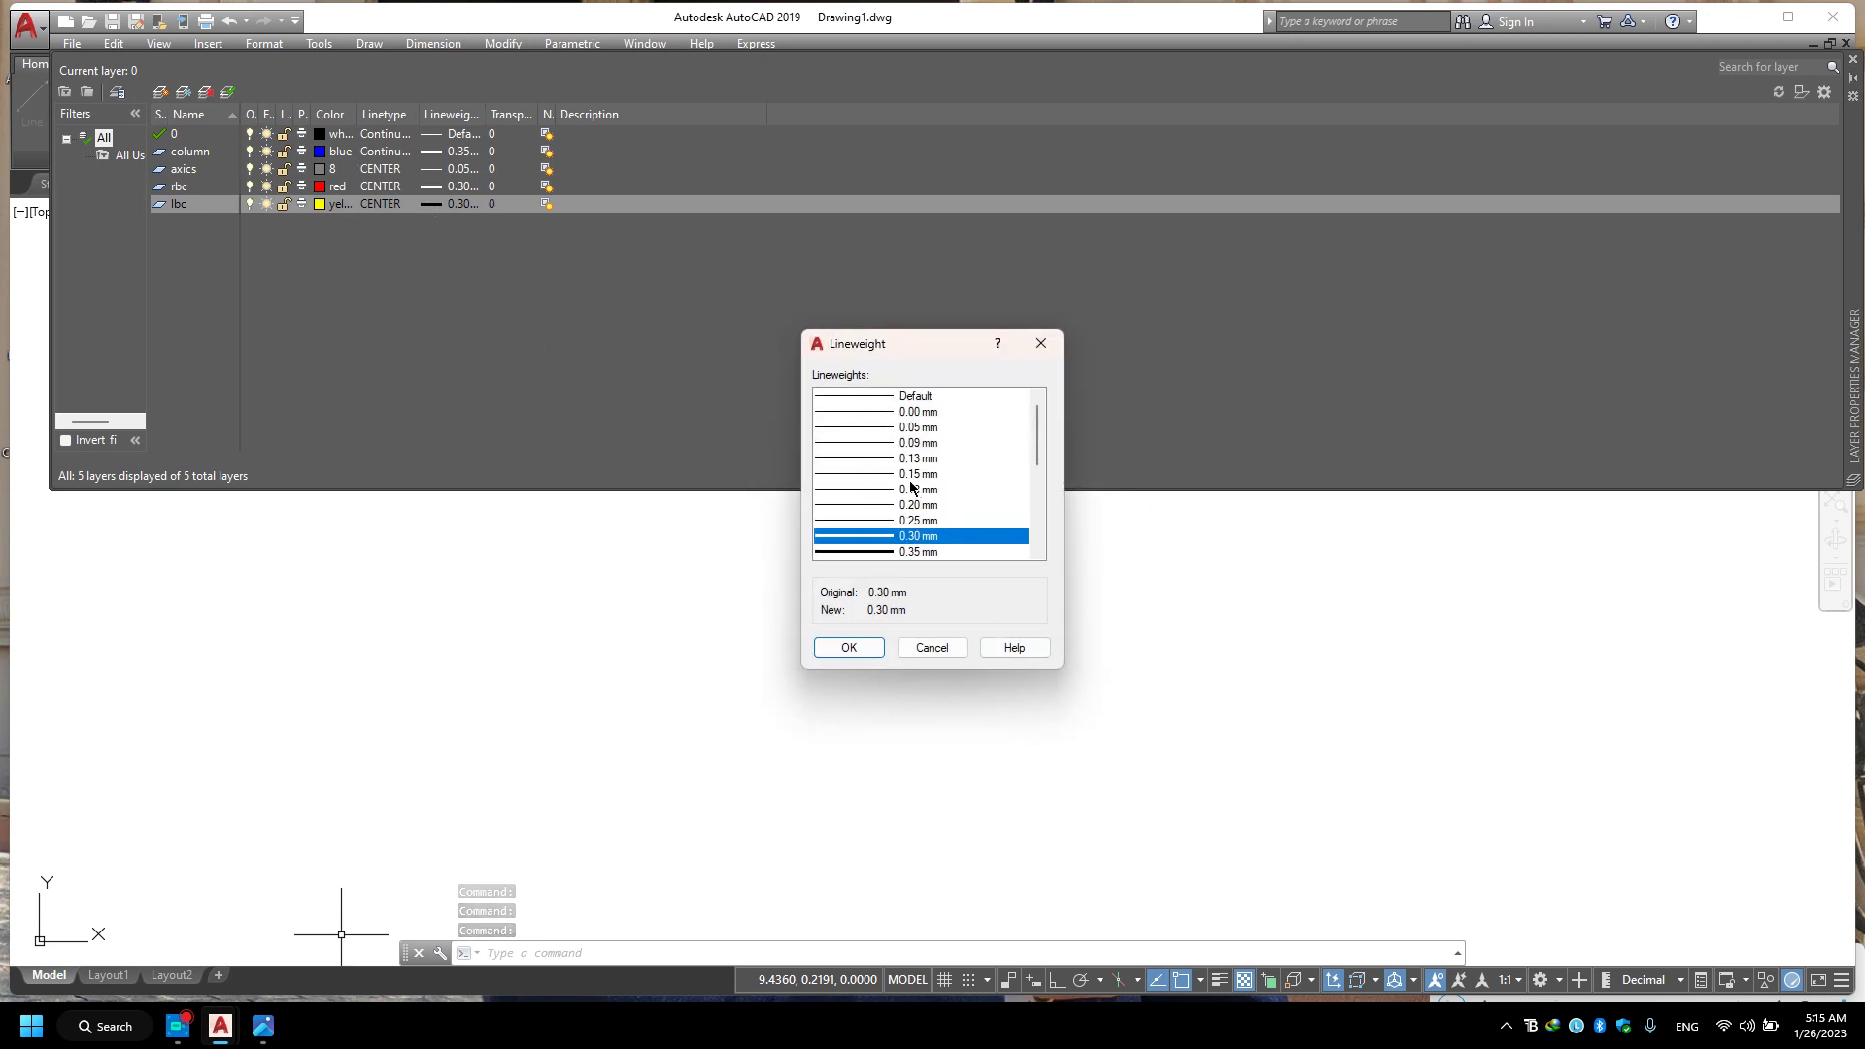
scroll(877, 504, "down", 2)
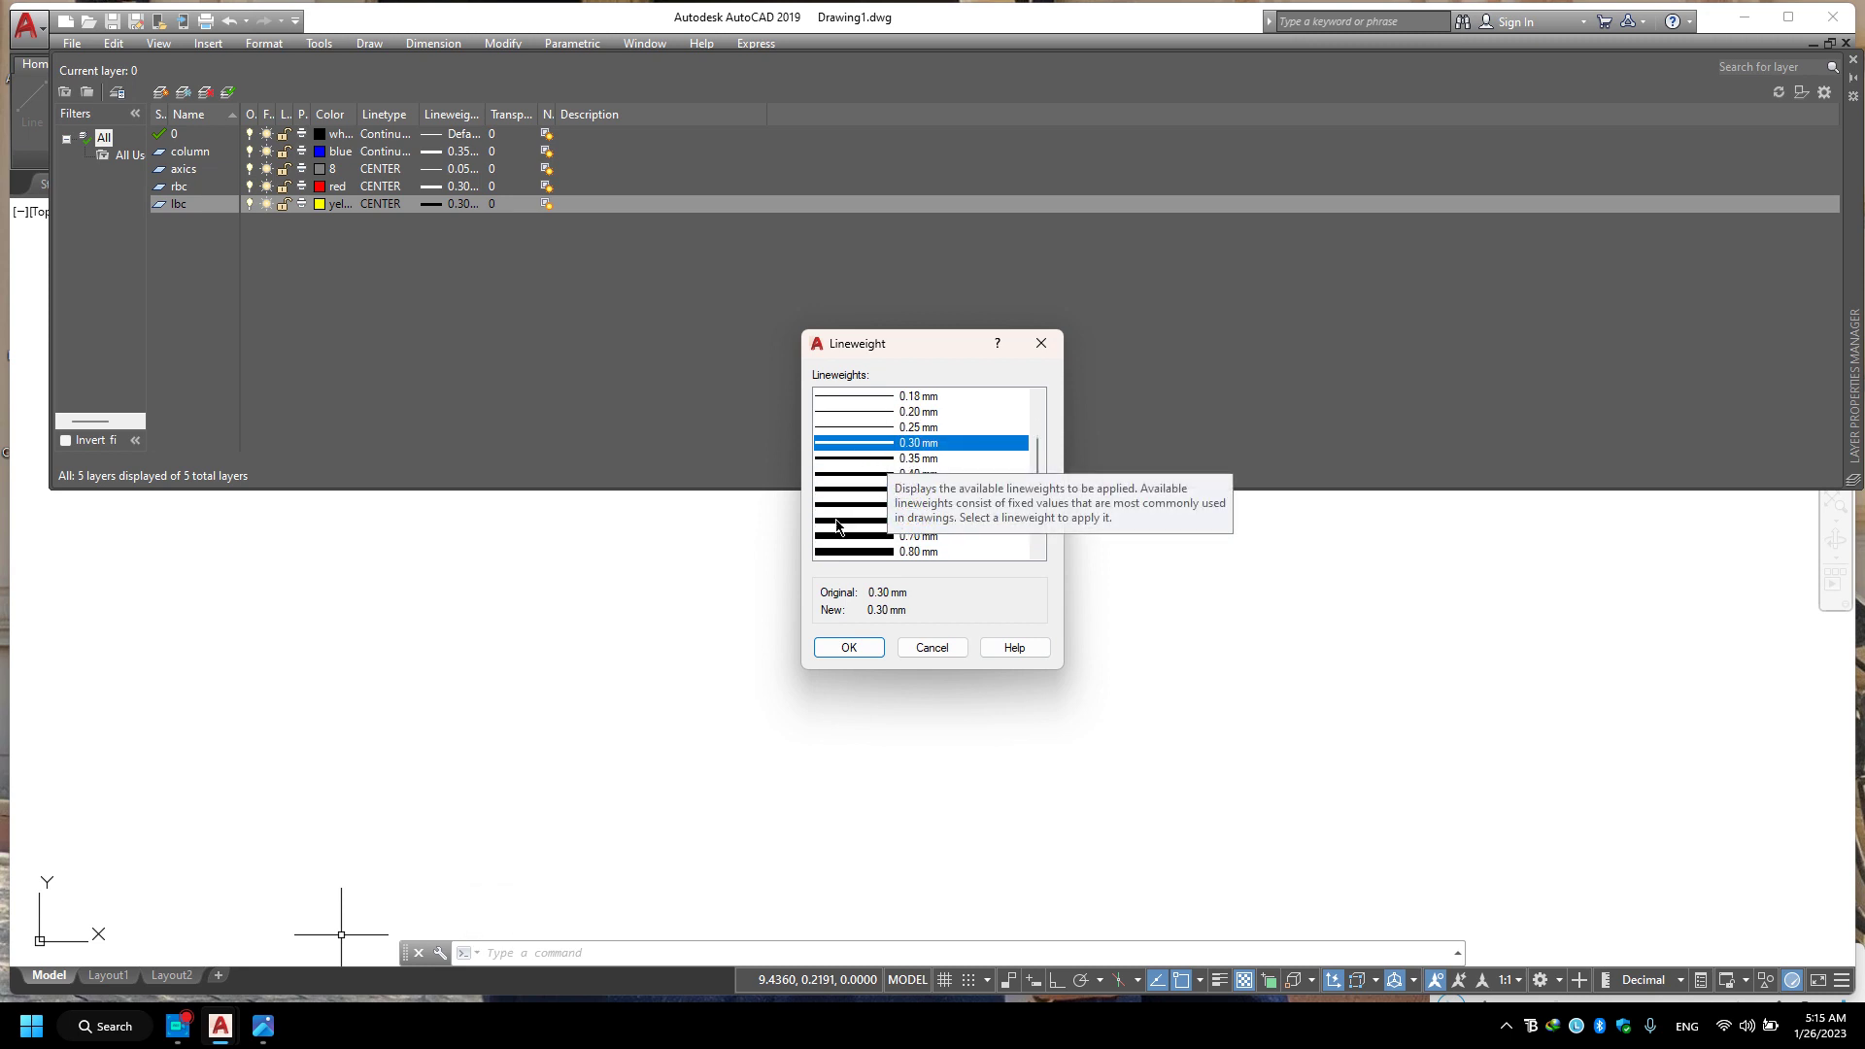
left_click(833, 462)
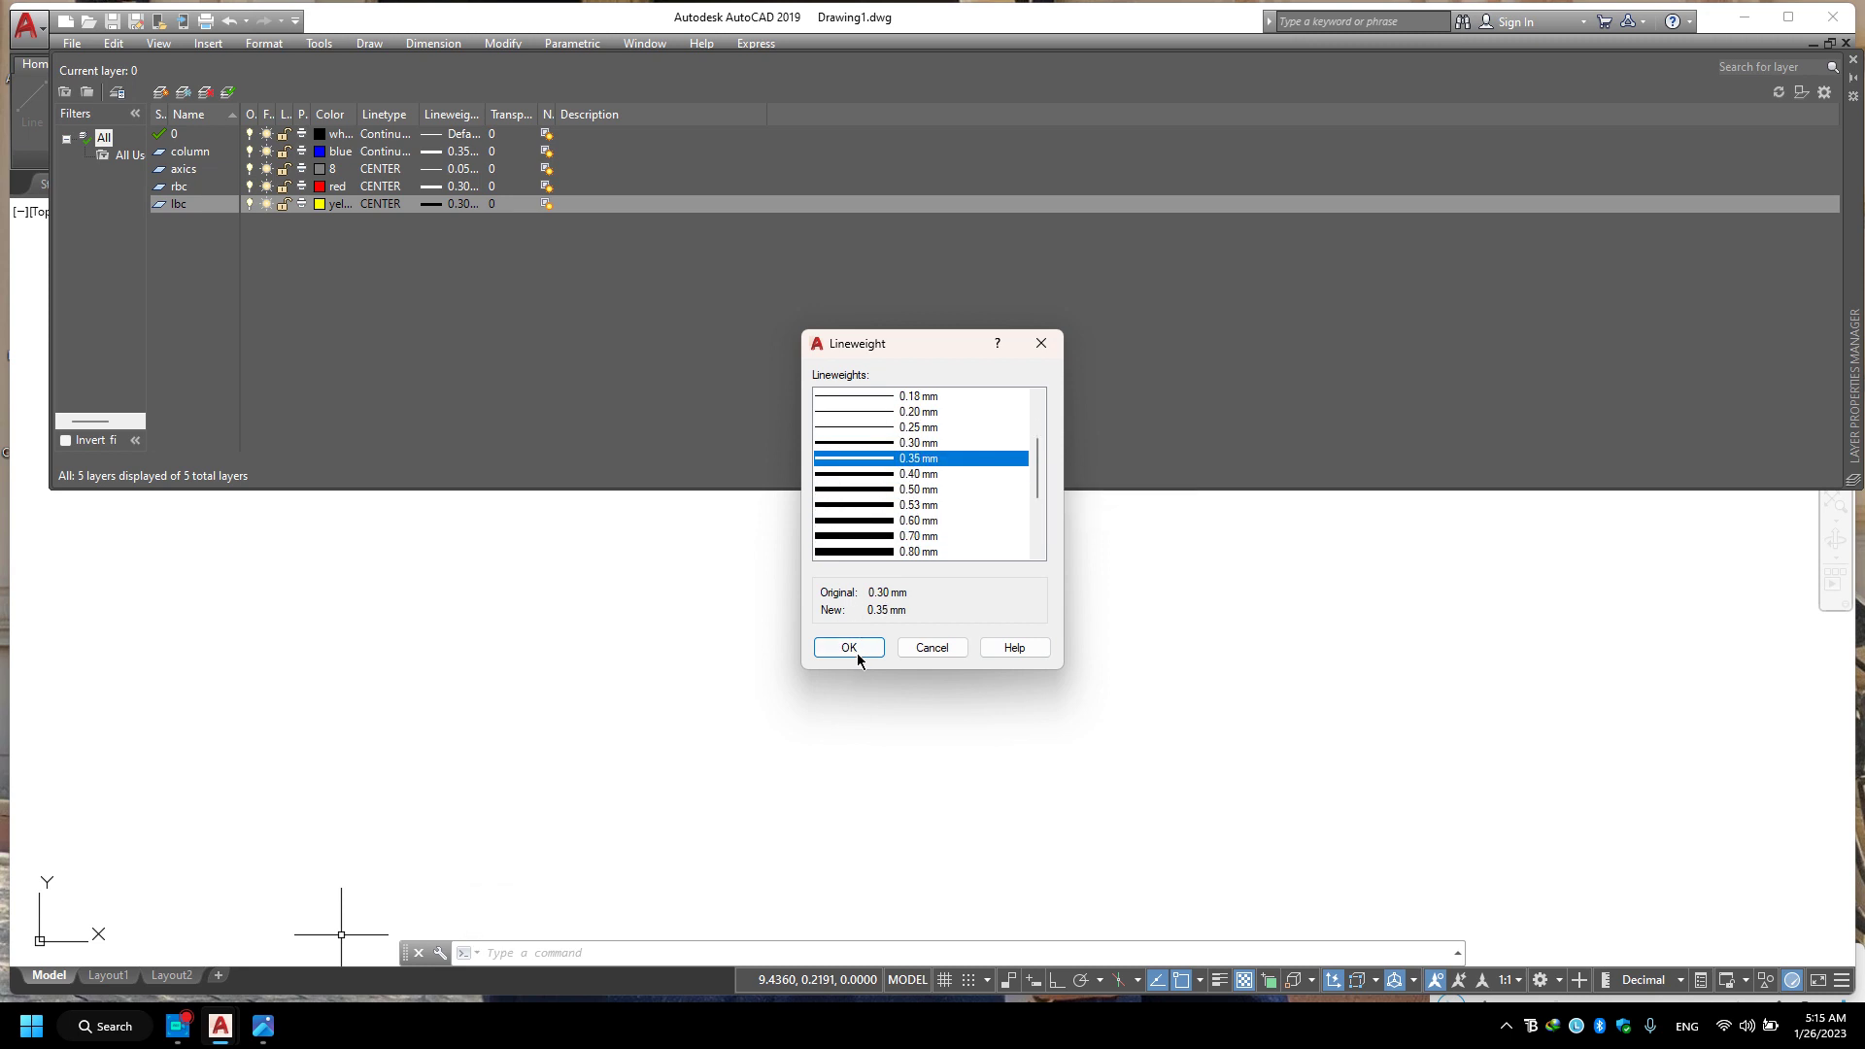
left_click(848, 648)
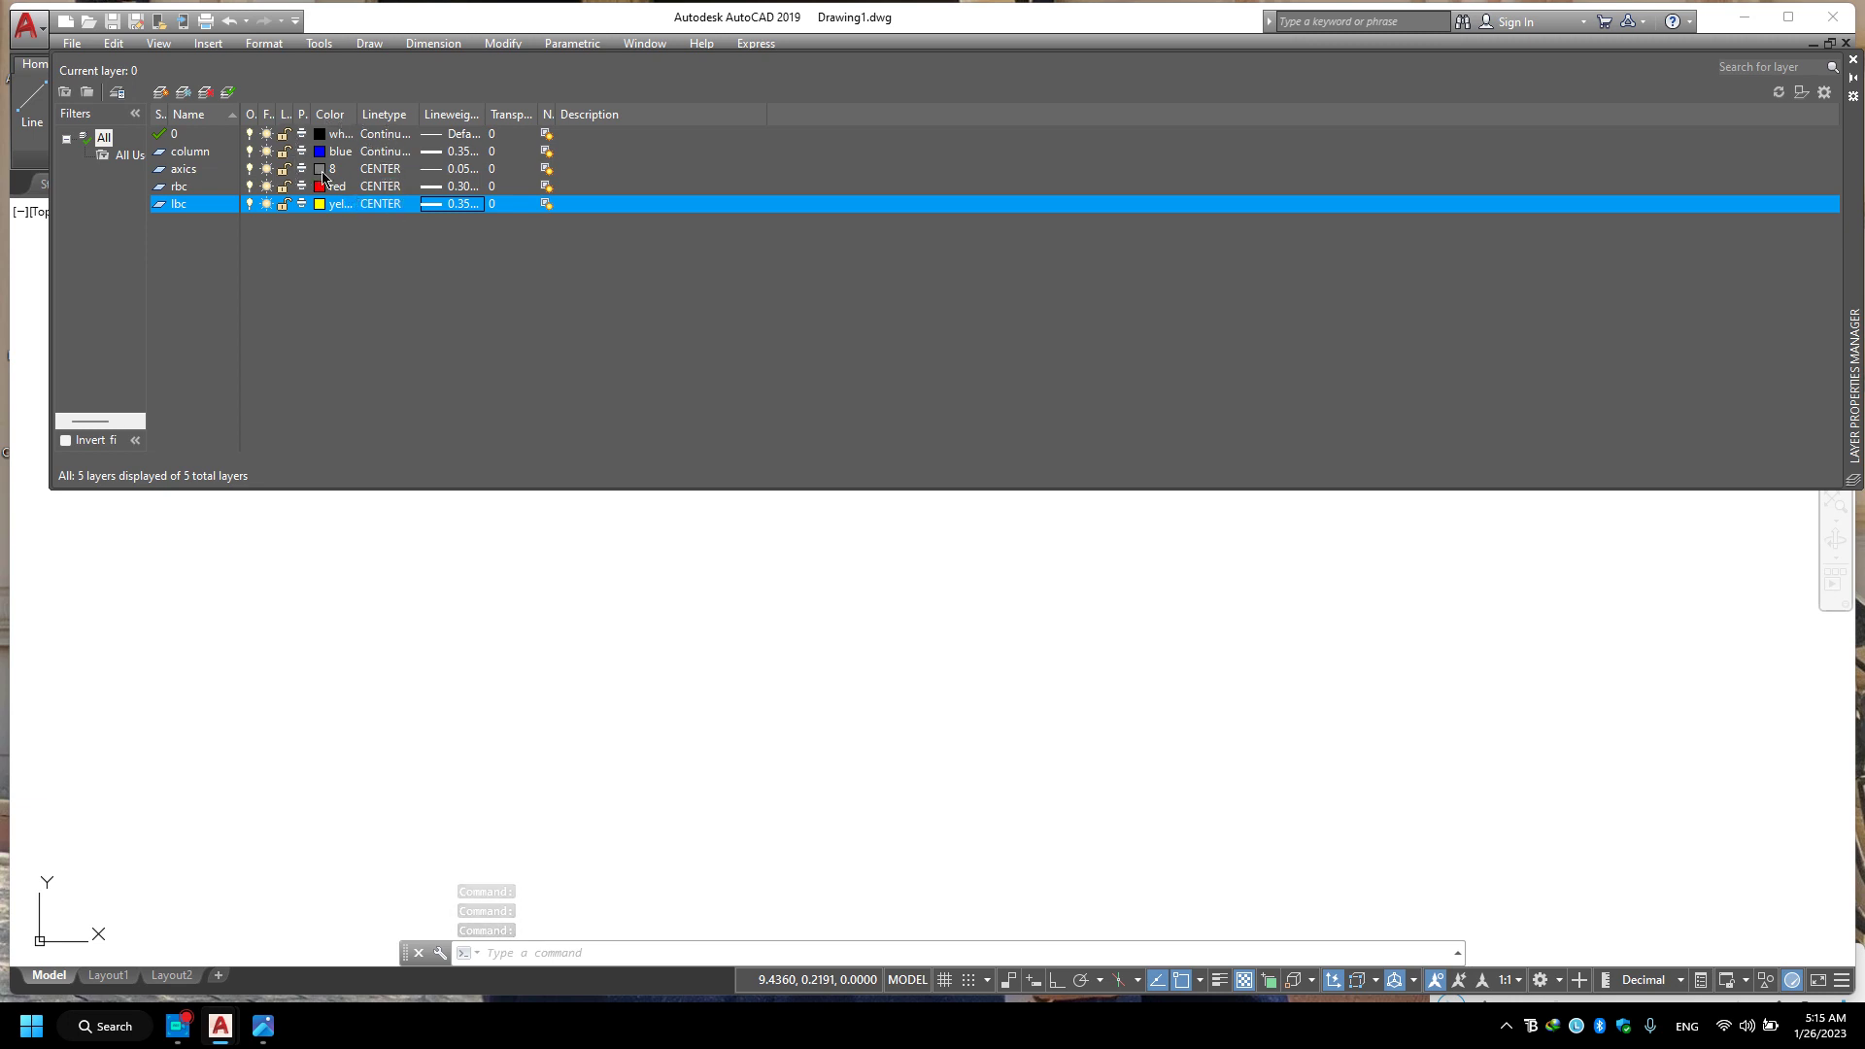
Set the axics and rbc layers to the Continuous linetype.
left_click(401, 175)
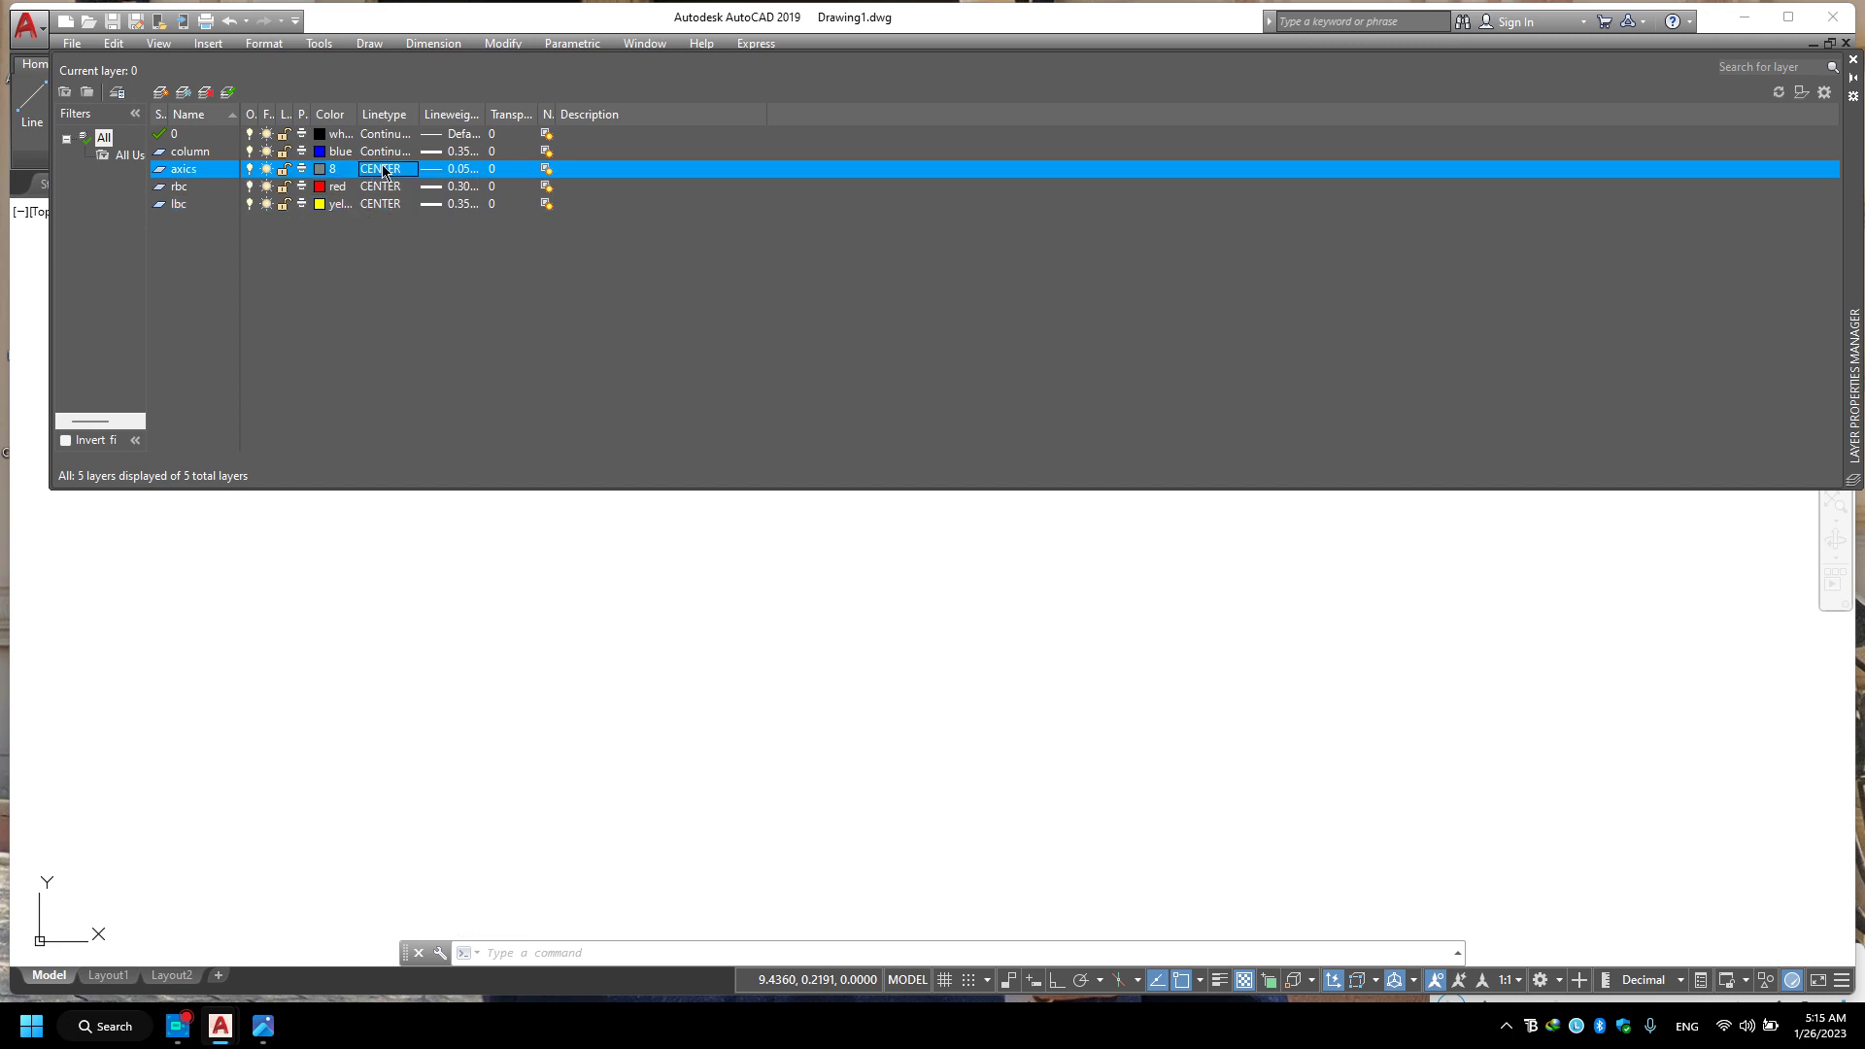
left_click(841, 475)
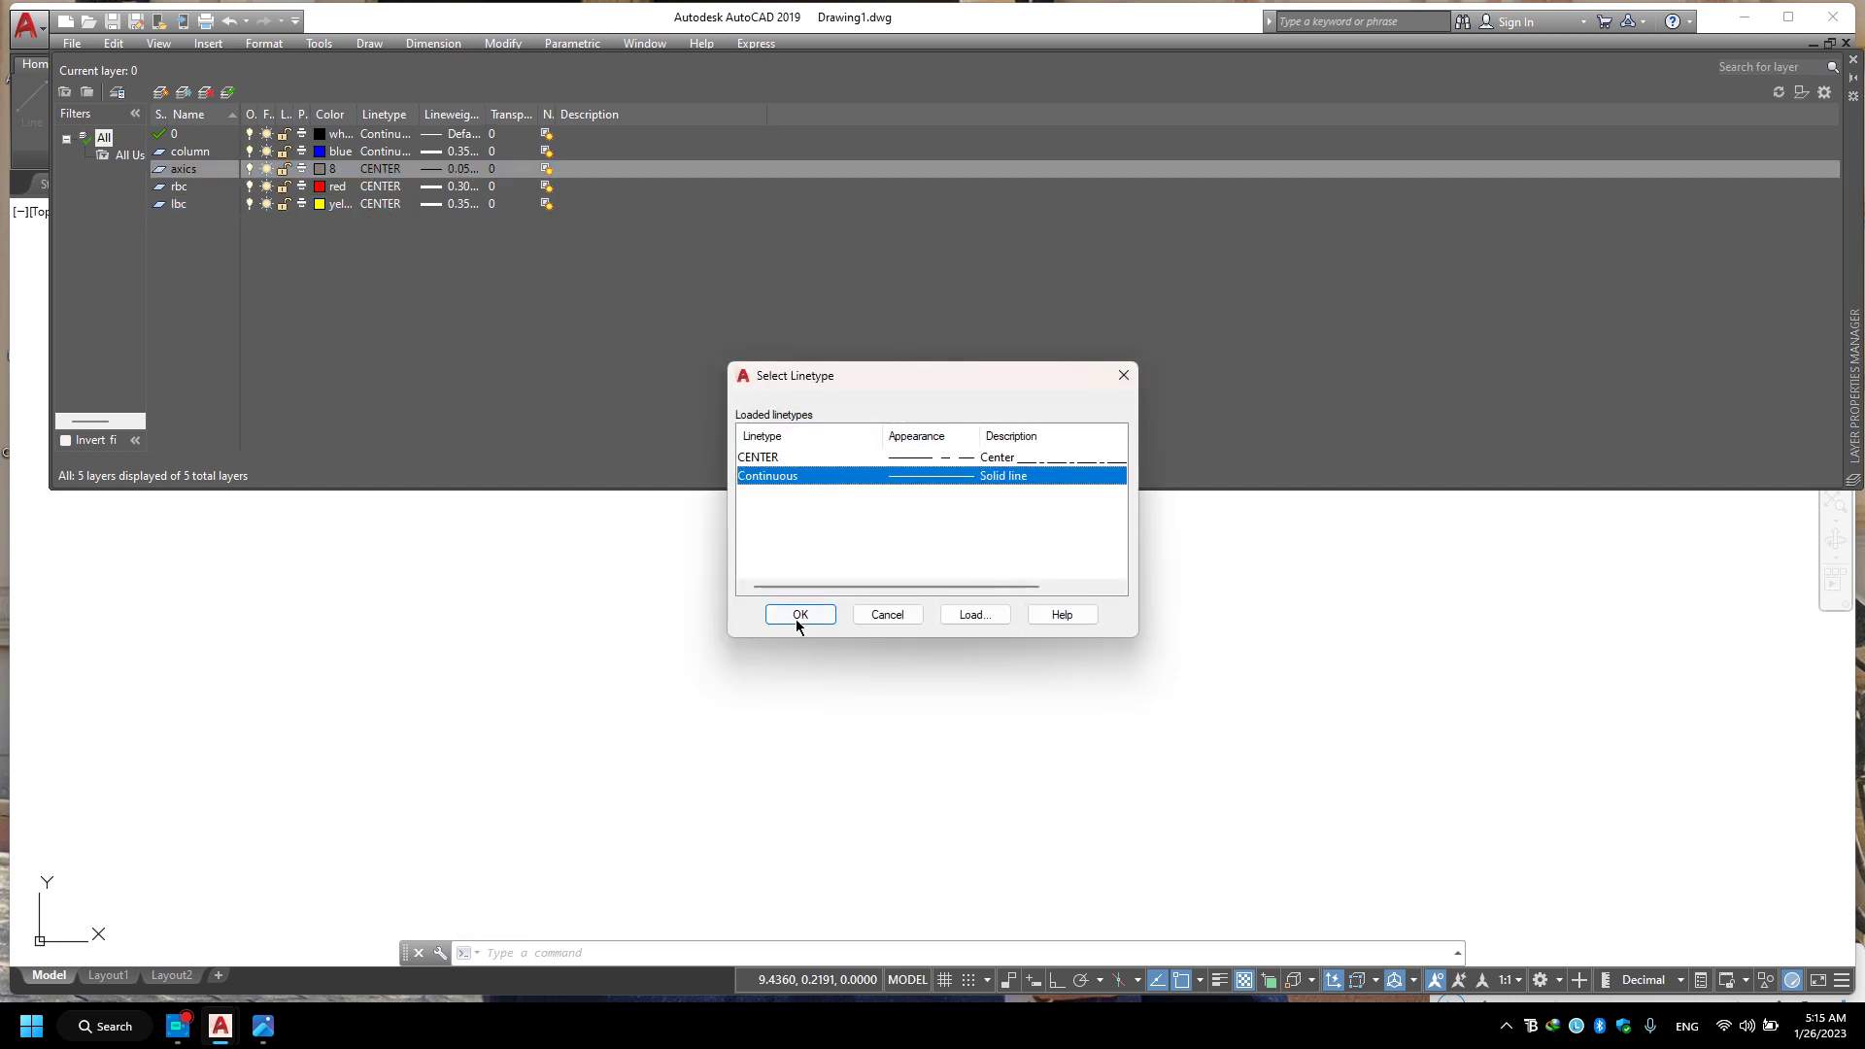
left_click(797, 618)
left_click(380, 186)
left_click(869, 493)
left_click(859, 478)
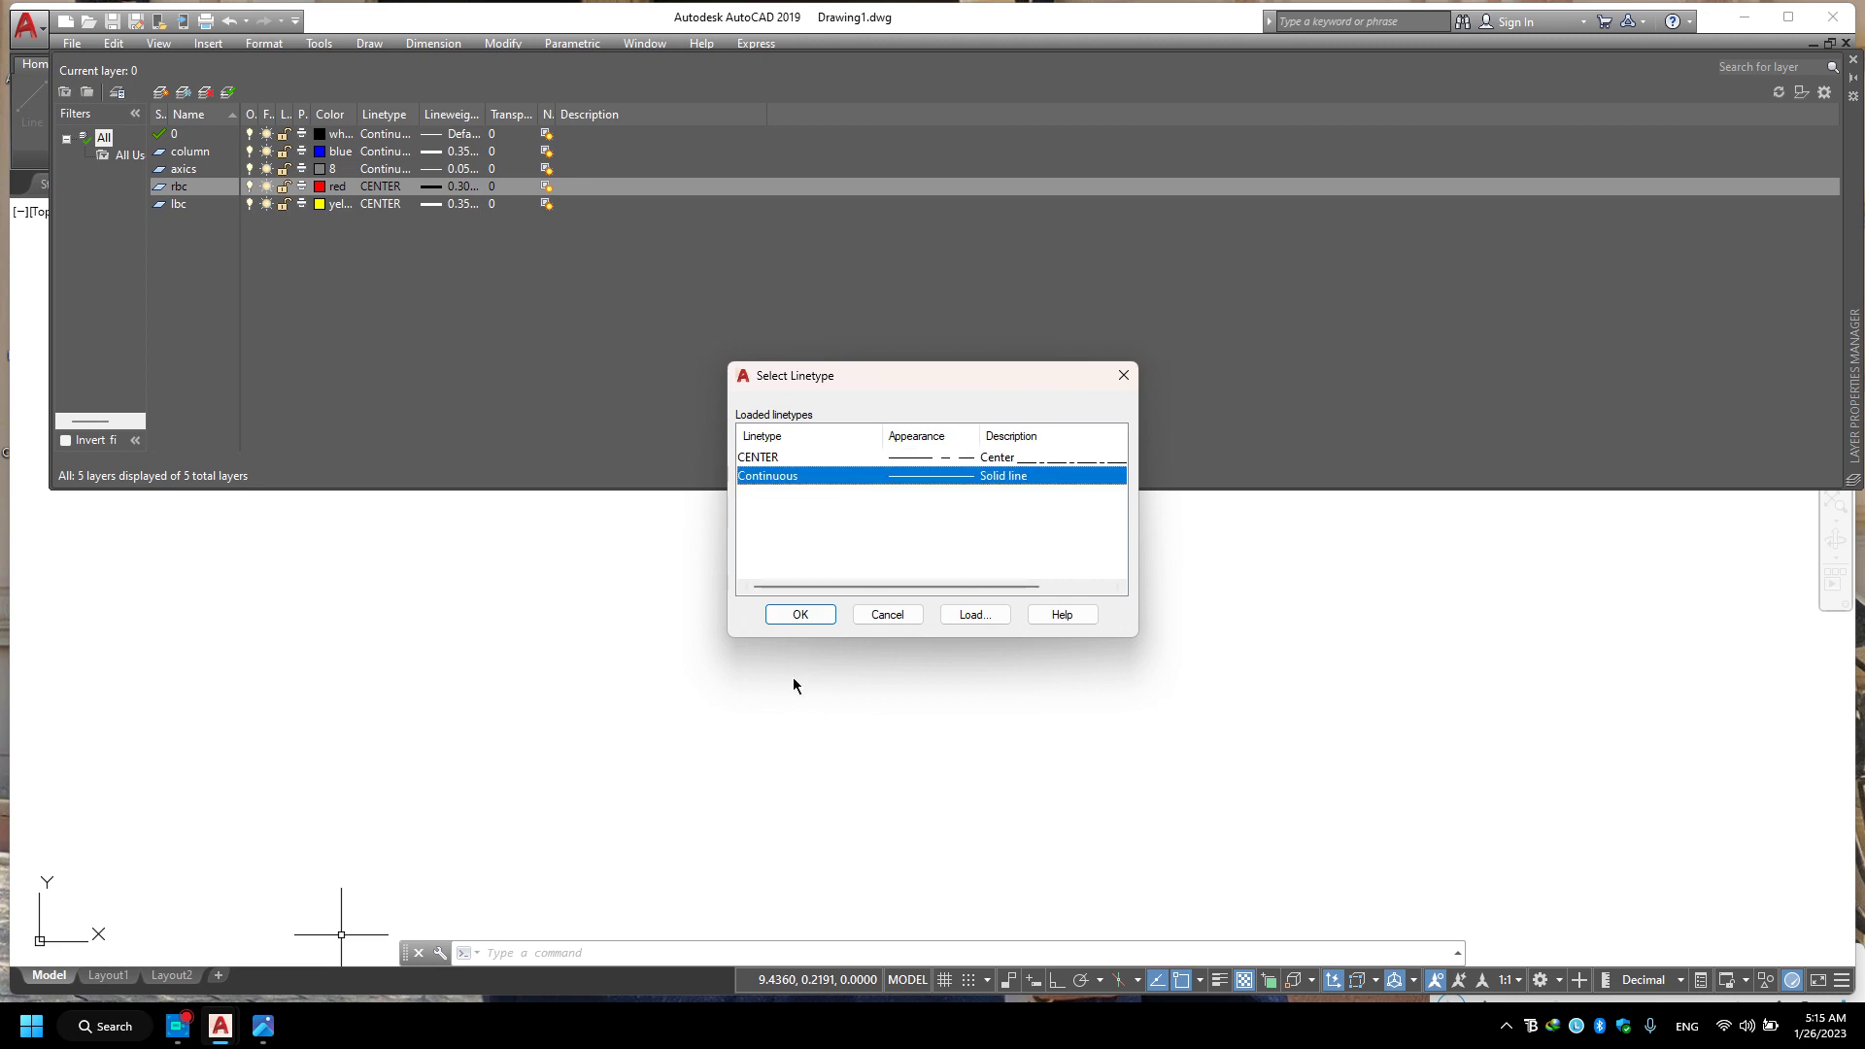
left_click(801, 612)
Set lbc to Continuous, restore rbc to CENTER, and make axics current.
left_click(384, 206)
left_click(799, 478)
left_click(800, 620)
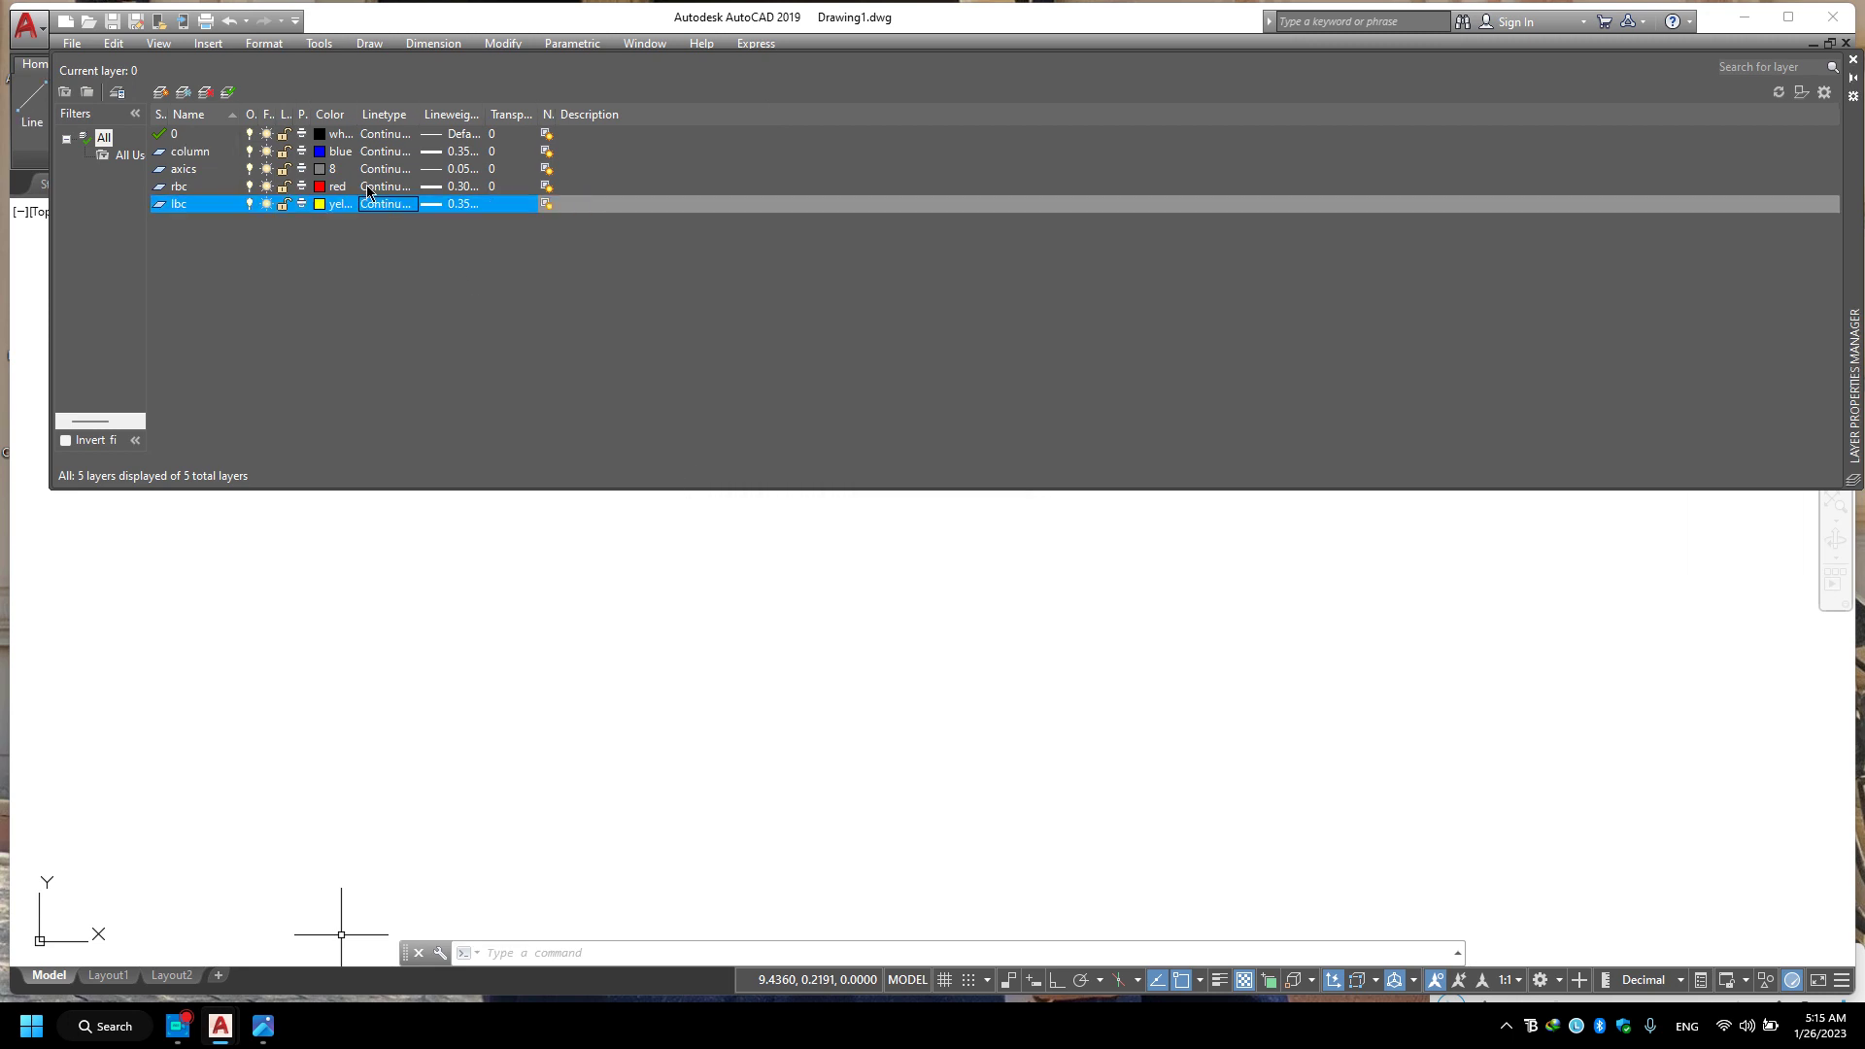
left_click(393, 184)
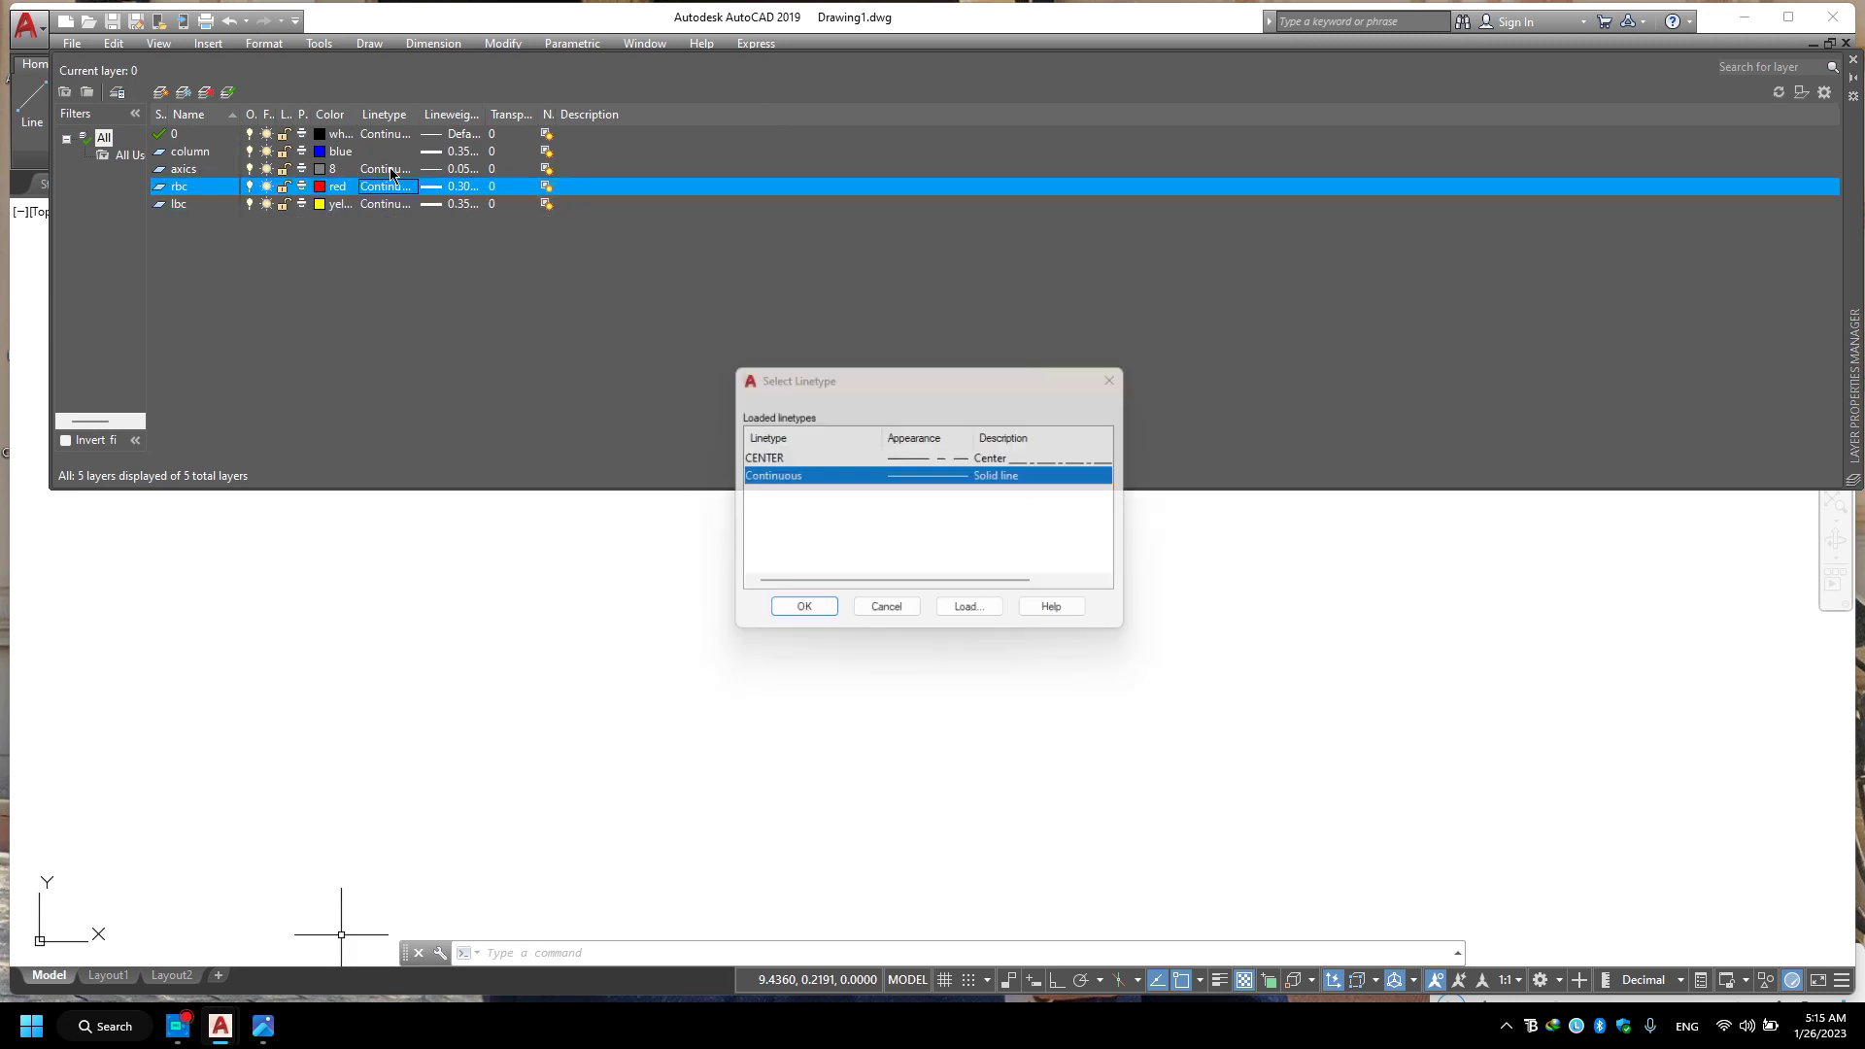
left_click(769, 457)
left_click(799, 614)
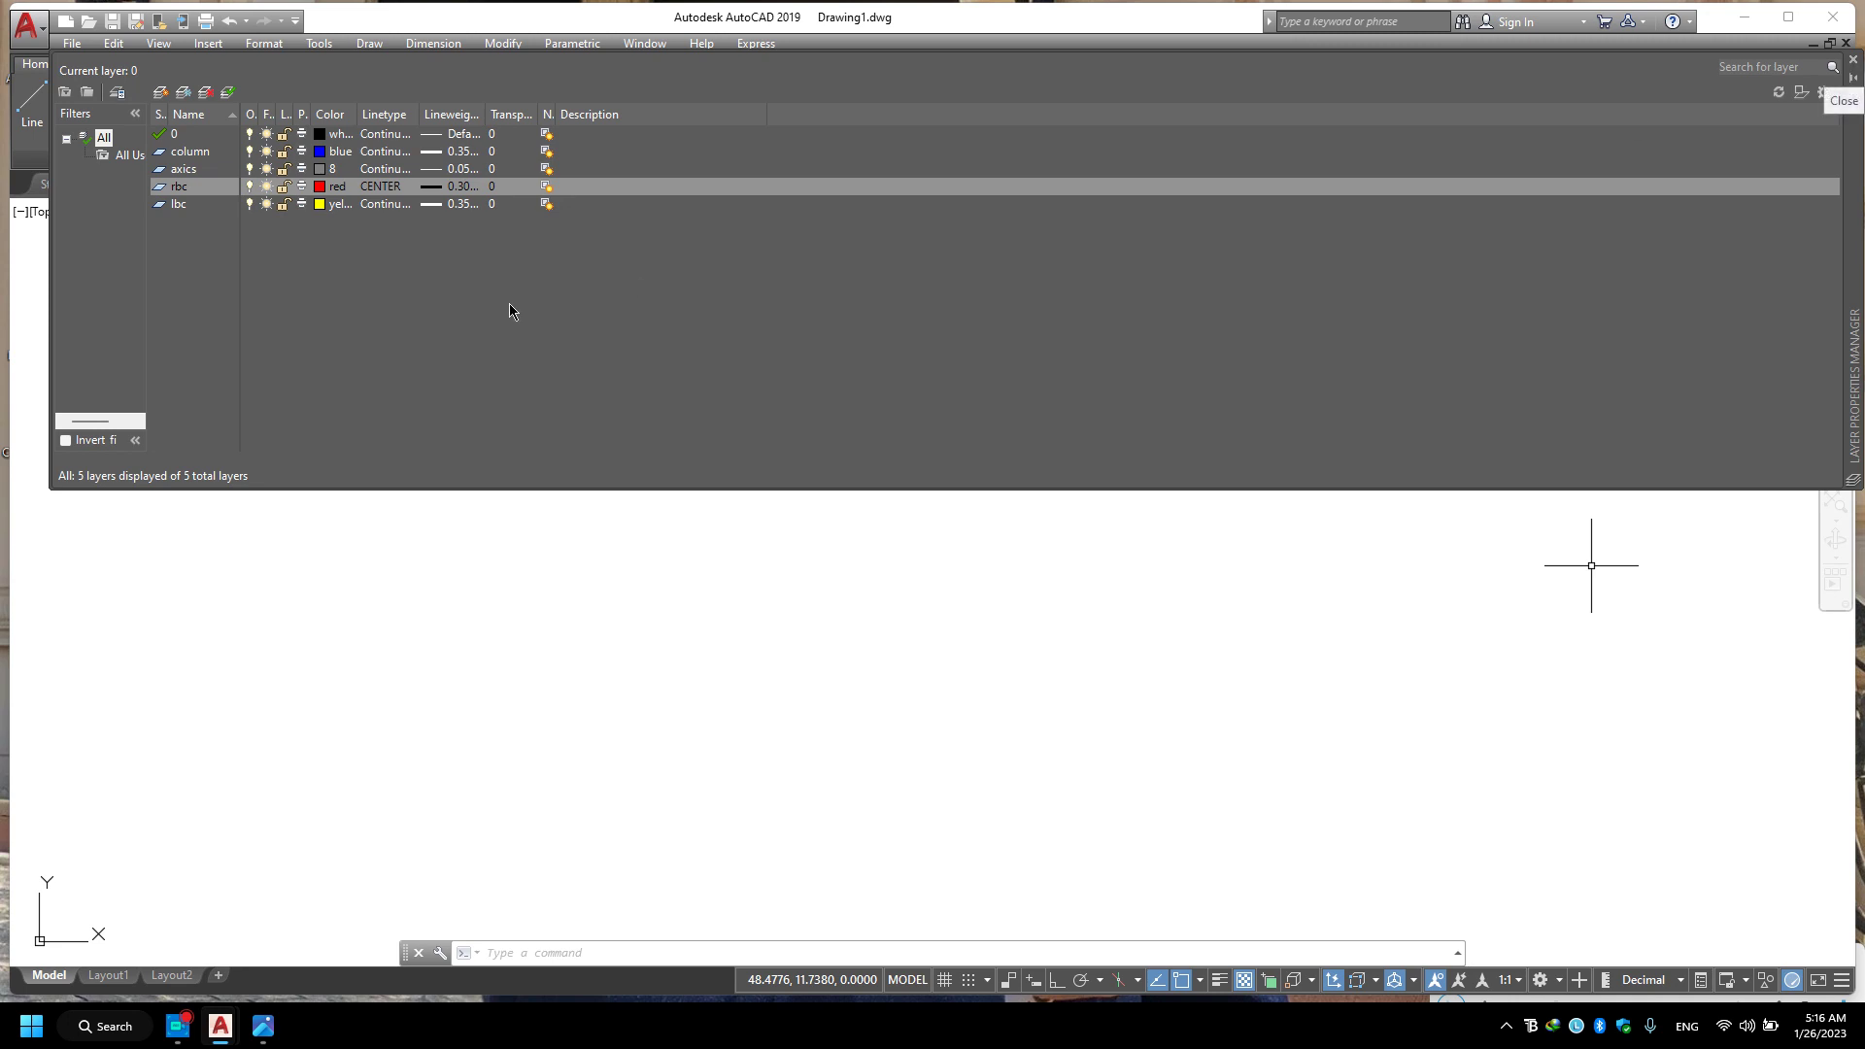
double_click(194, 171)
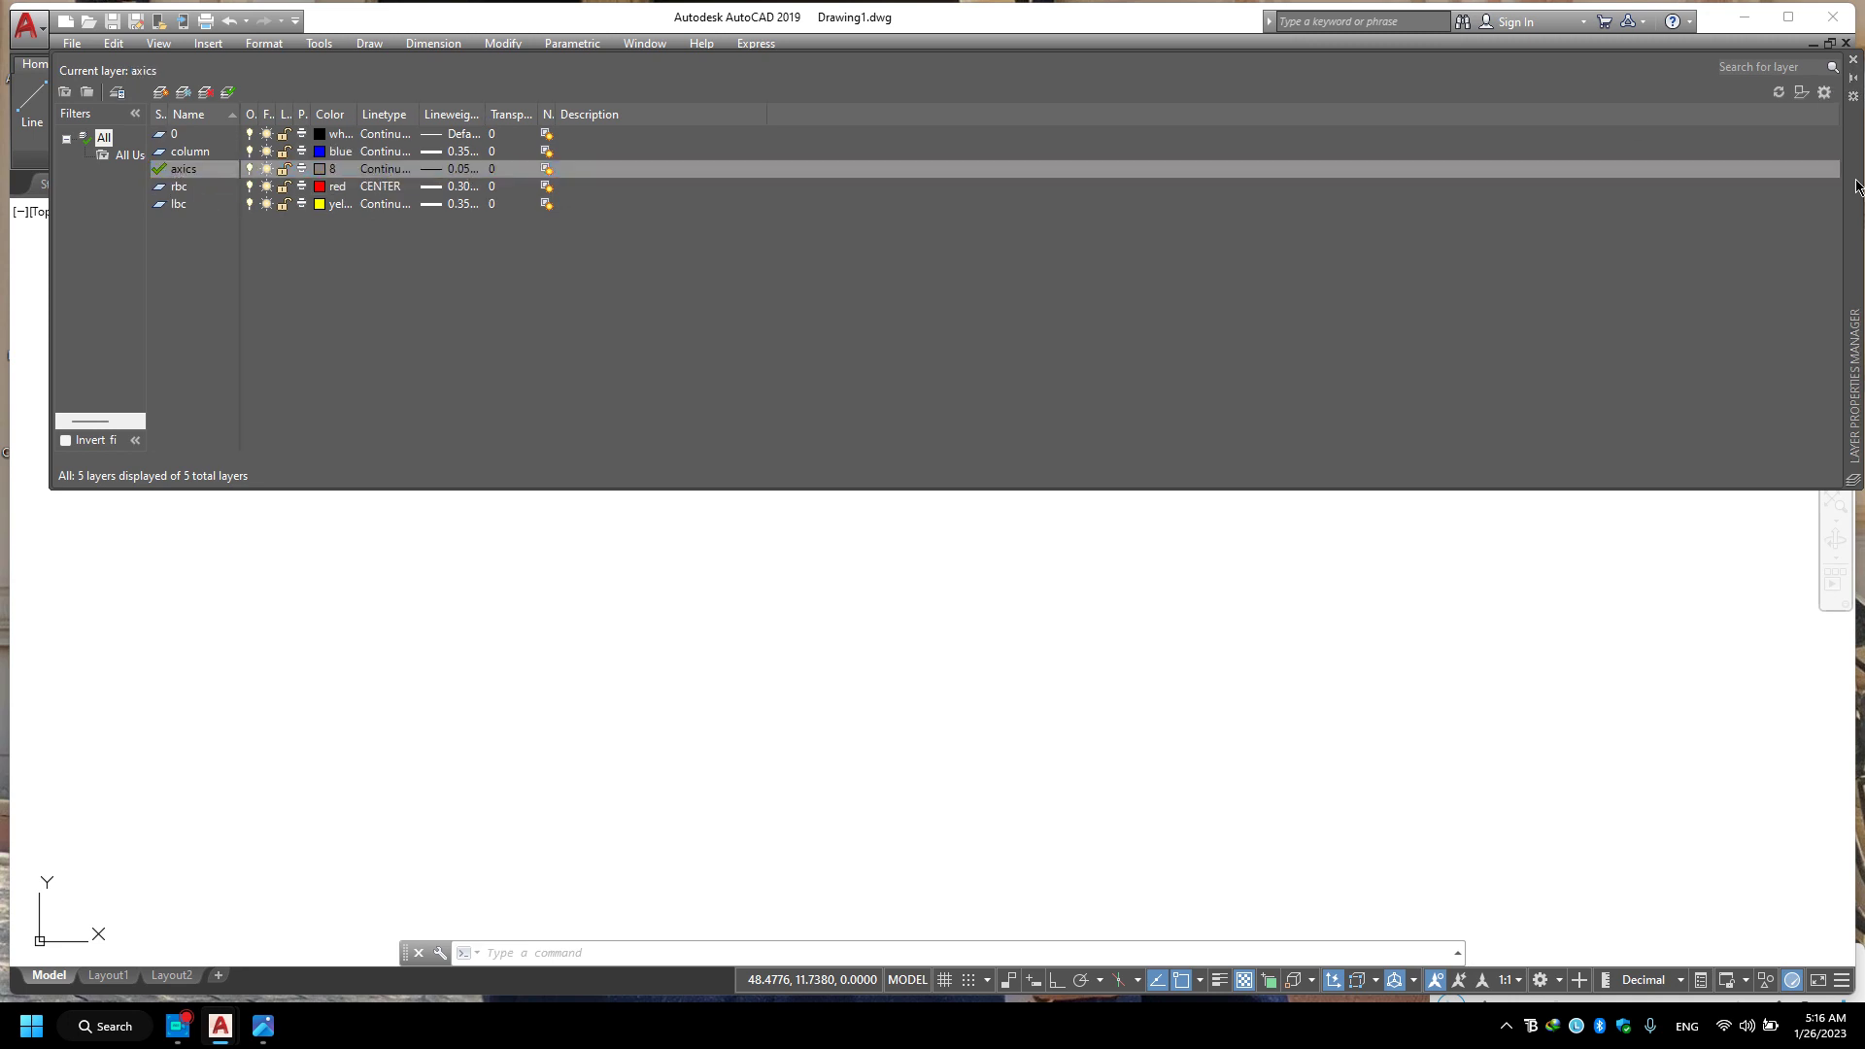
Close Layer Properties and place a trial vertical construction line.
left_click(1852, 62)
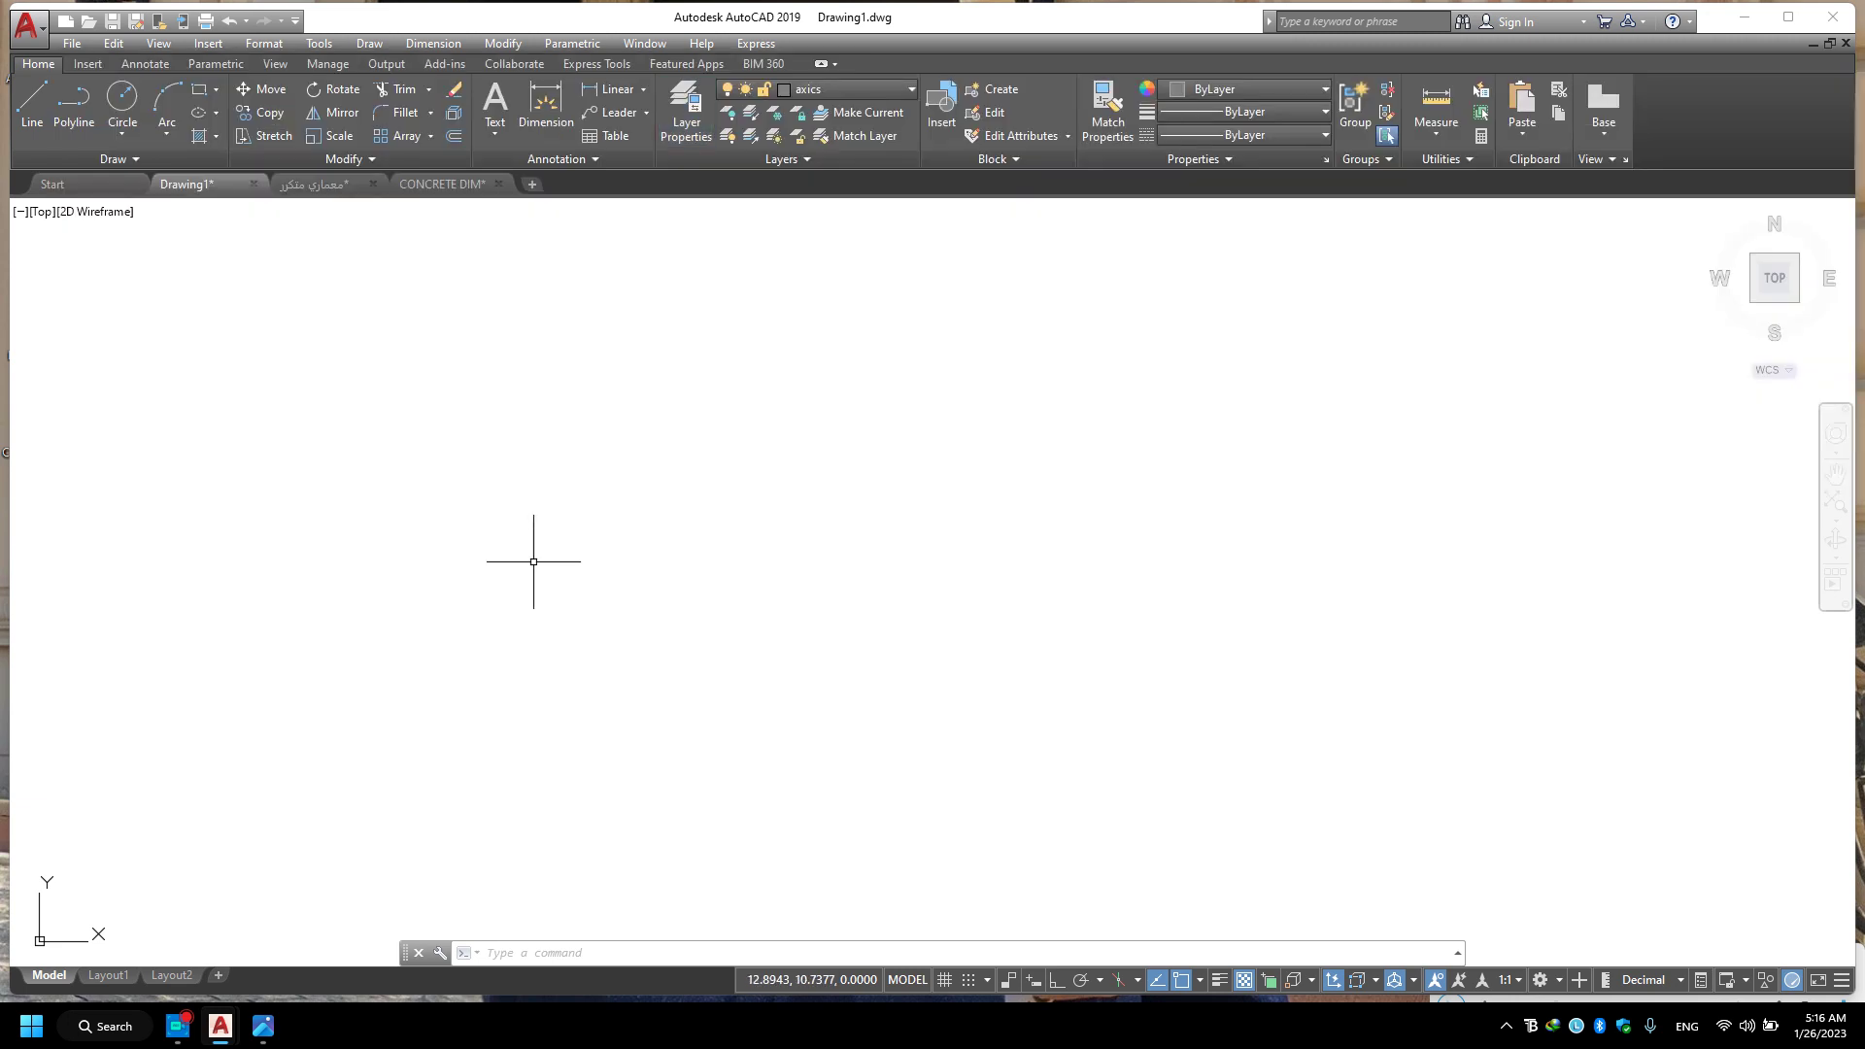
left_click(1793, 16)
type("x1")
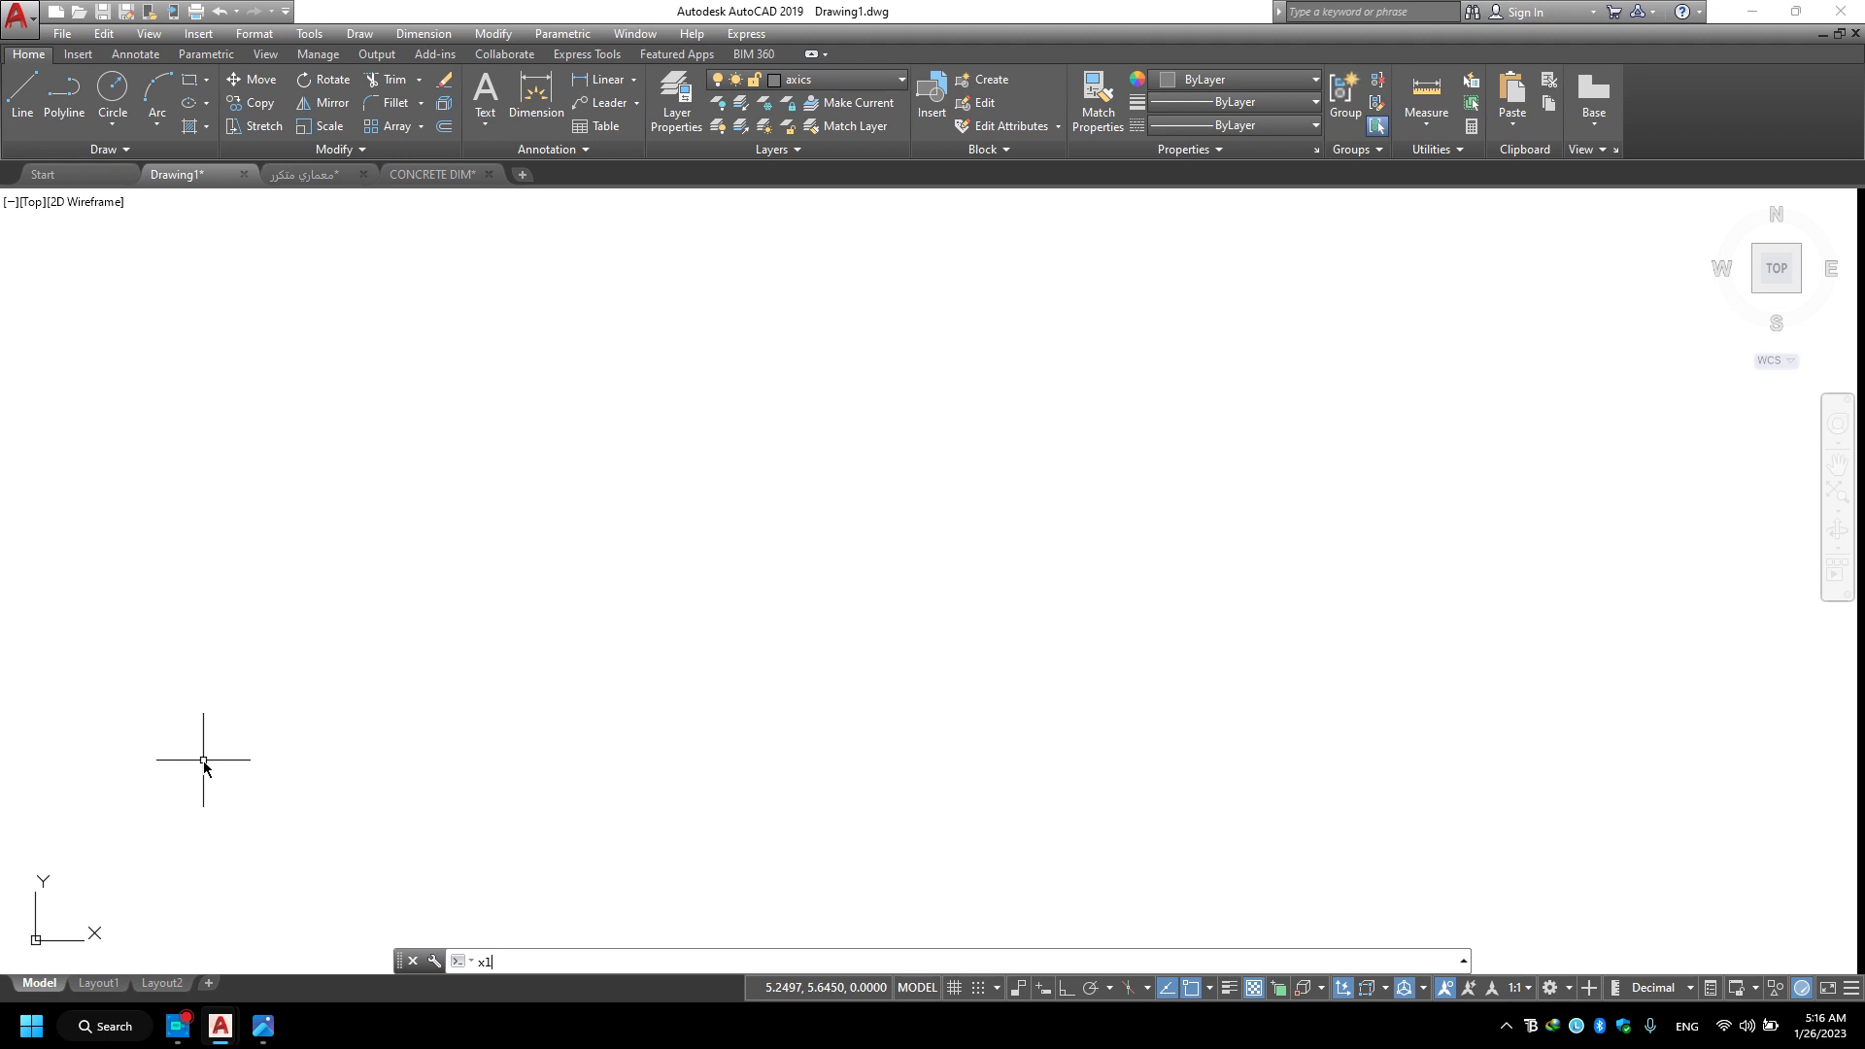
key("Return")
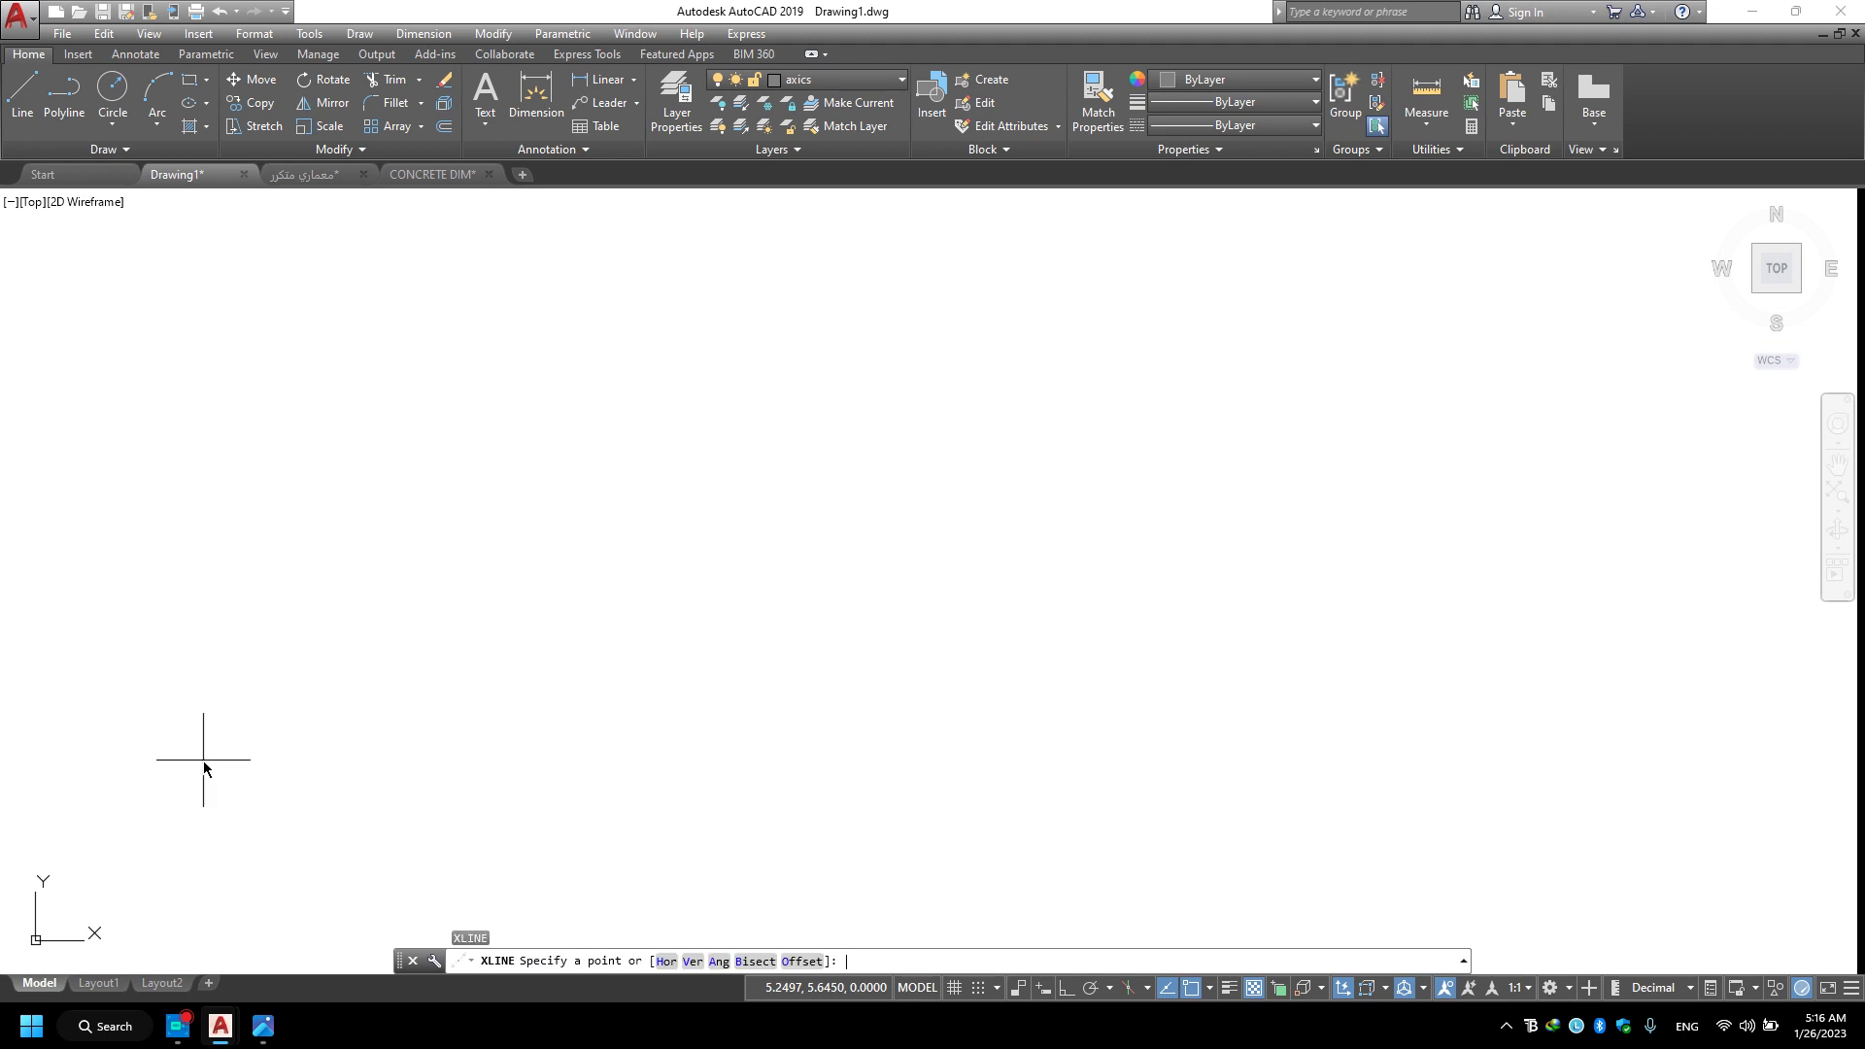
type("v")
key("Return")
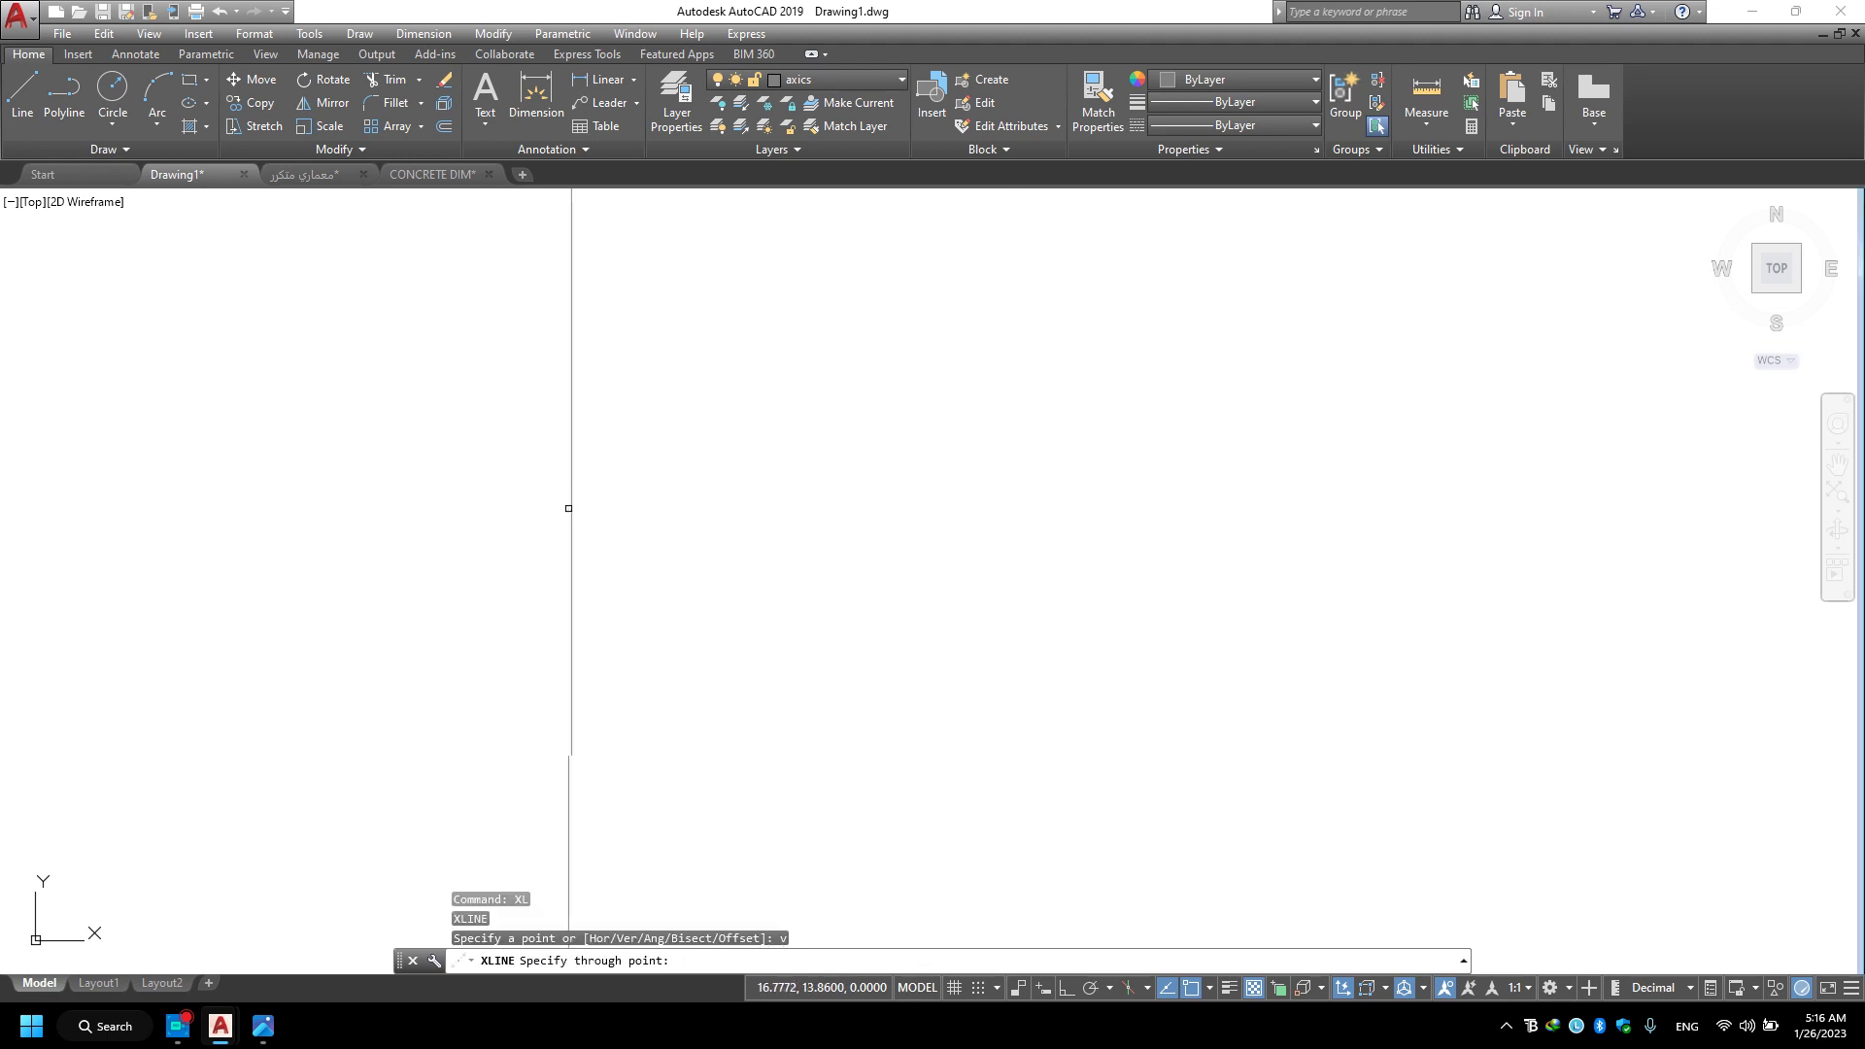
left_click(554, 545)
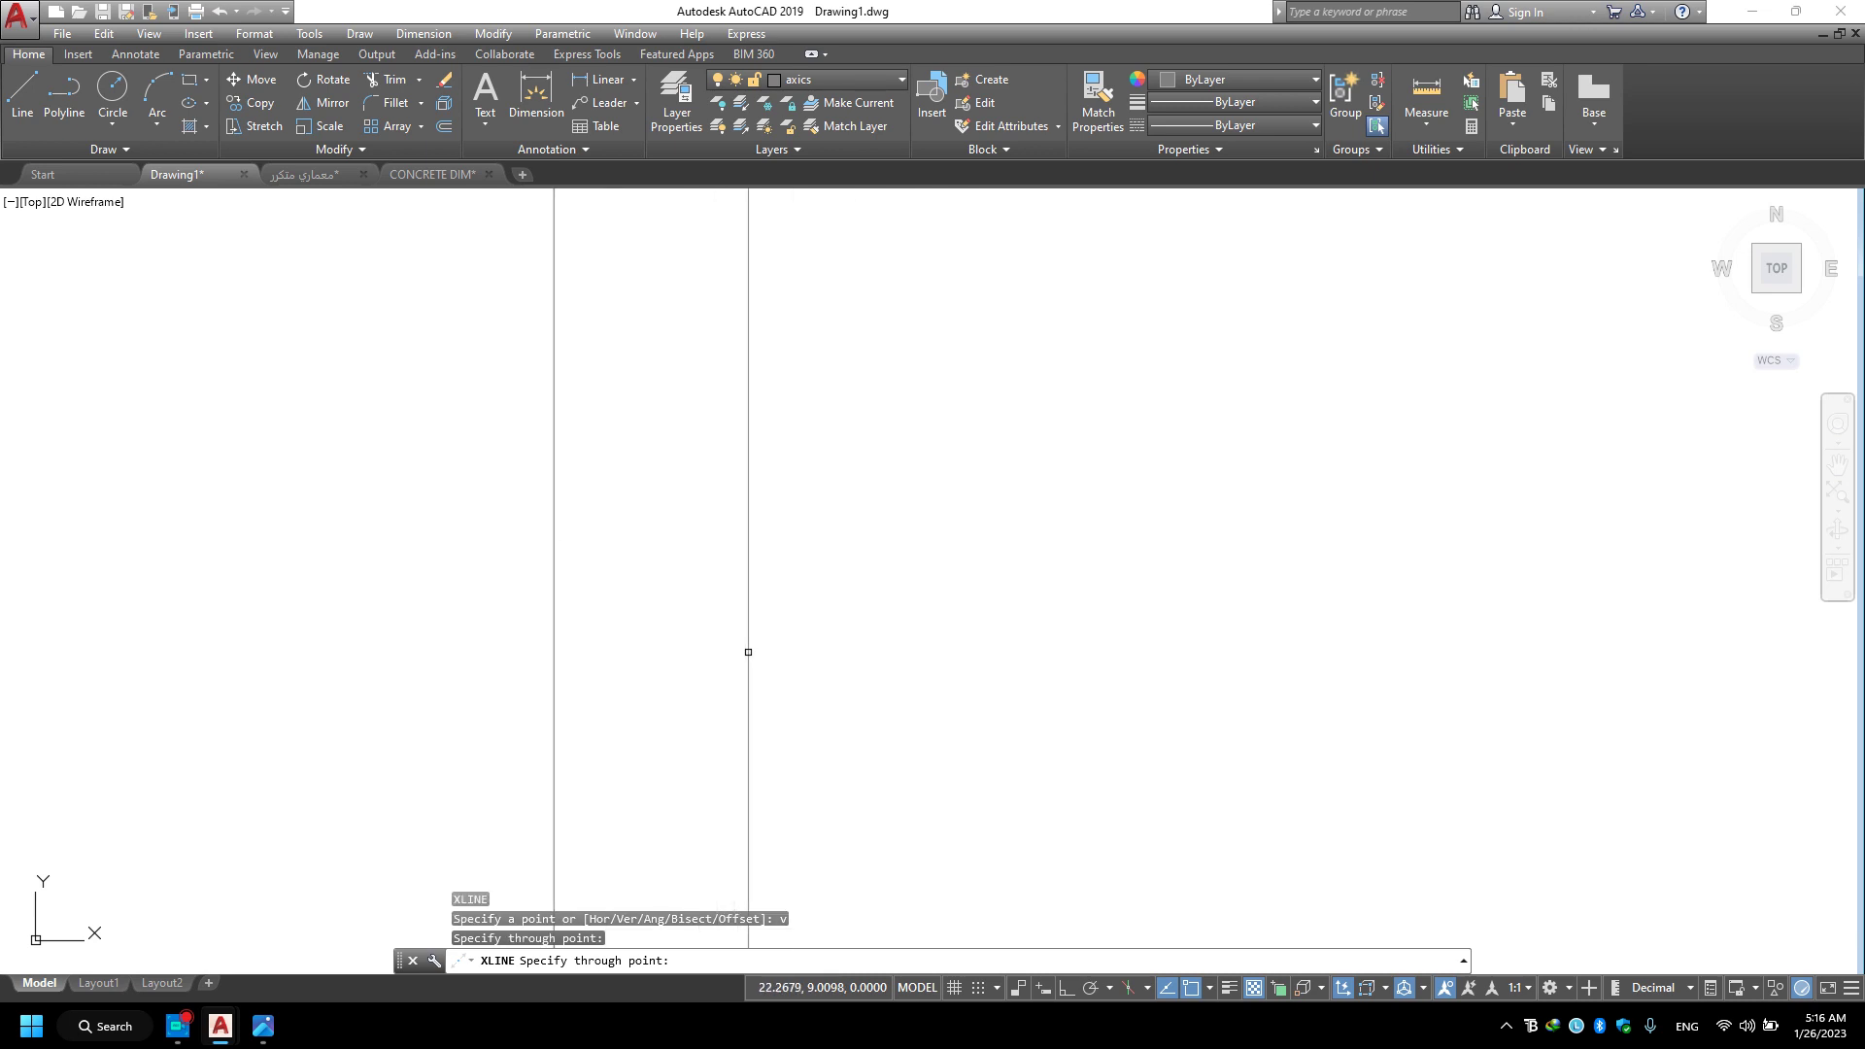
key("Escape")
Crossing-select the trial vertical construction line and delete it.
mouse_move(626, 637)
middle_mouse_down()
mouse_move(541, 571)
mouse_move(758, 583)
mouse_move(645, 591)
mouse_move(1011, 592)
middle_mouse_up()
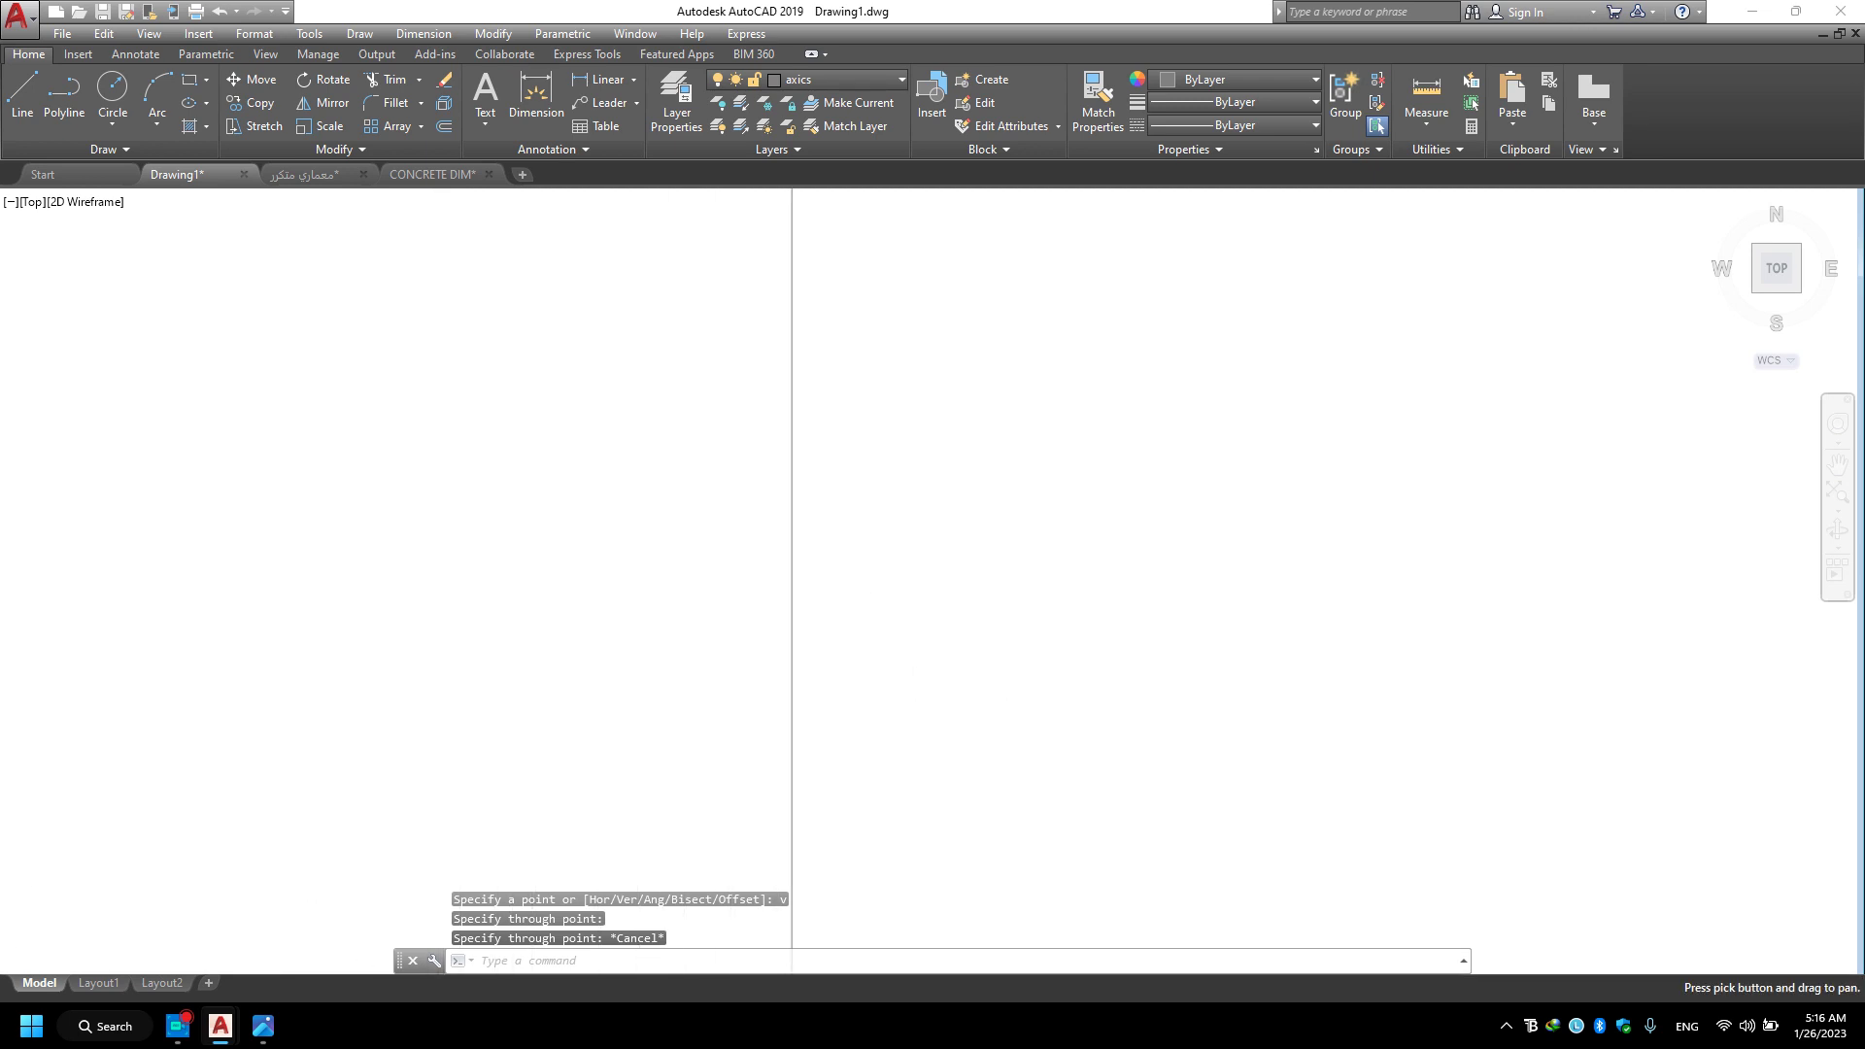
left_click(894, 486)
left_click(551, 651)
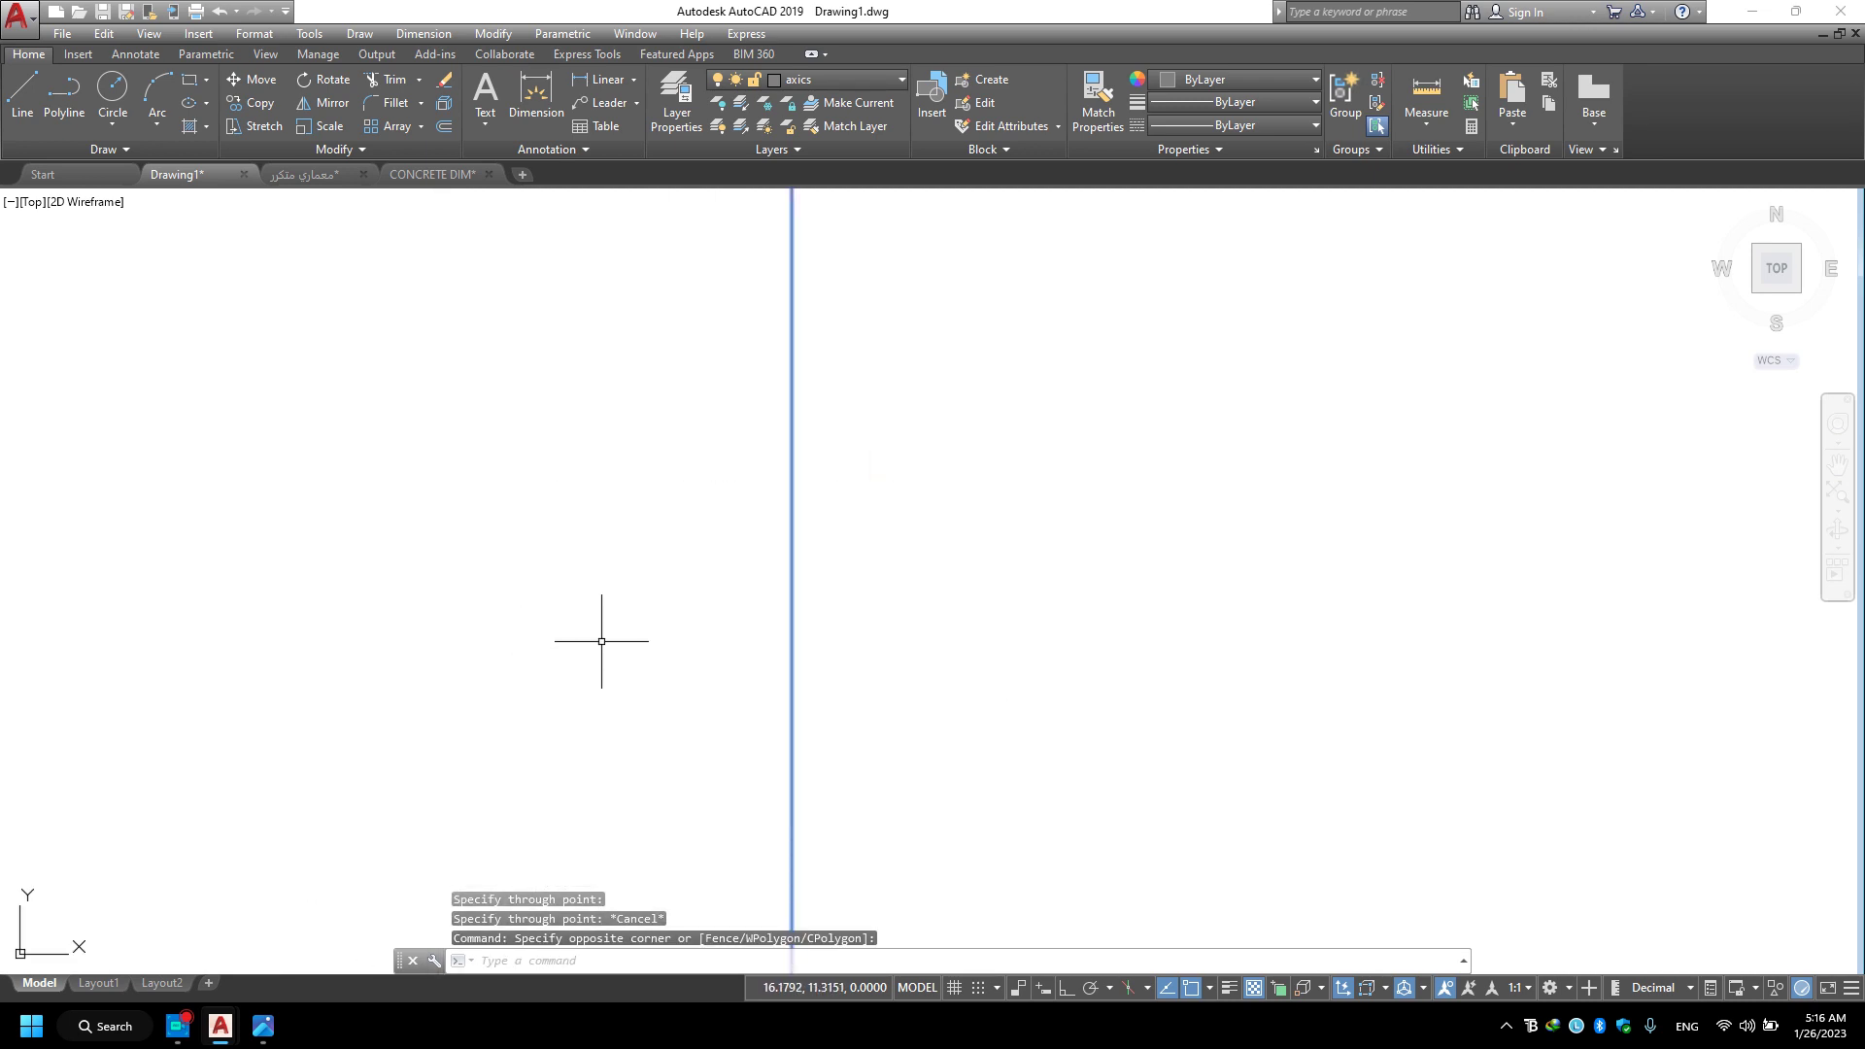
key("Delete")
Switch the axics layer's linetype to CENTER in Layer Properties.
left_click(676, 97)
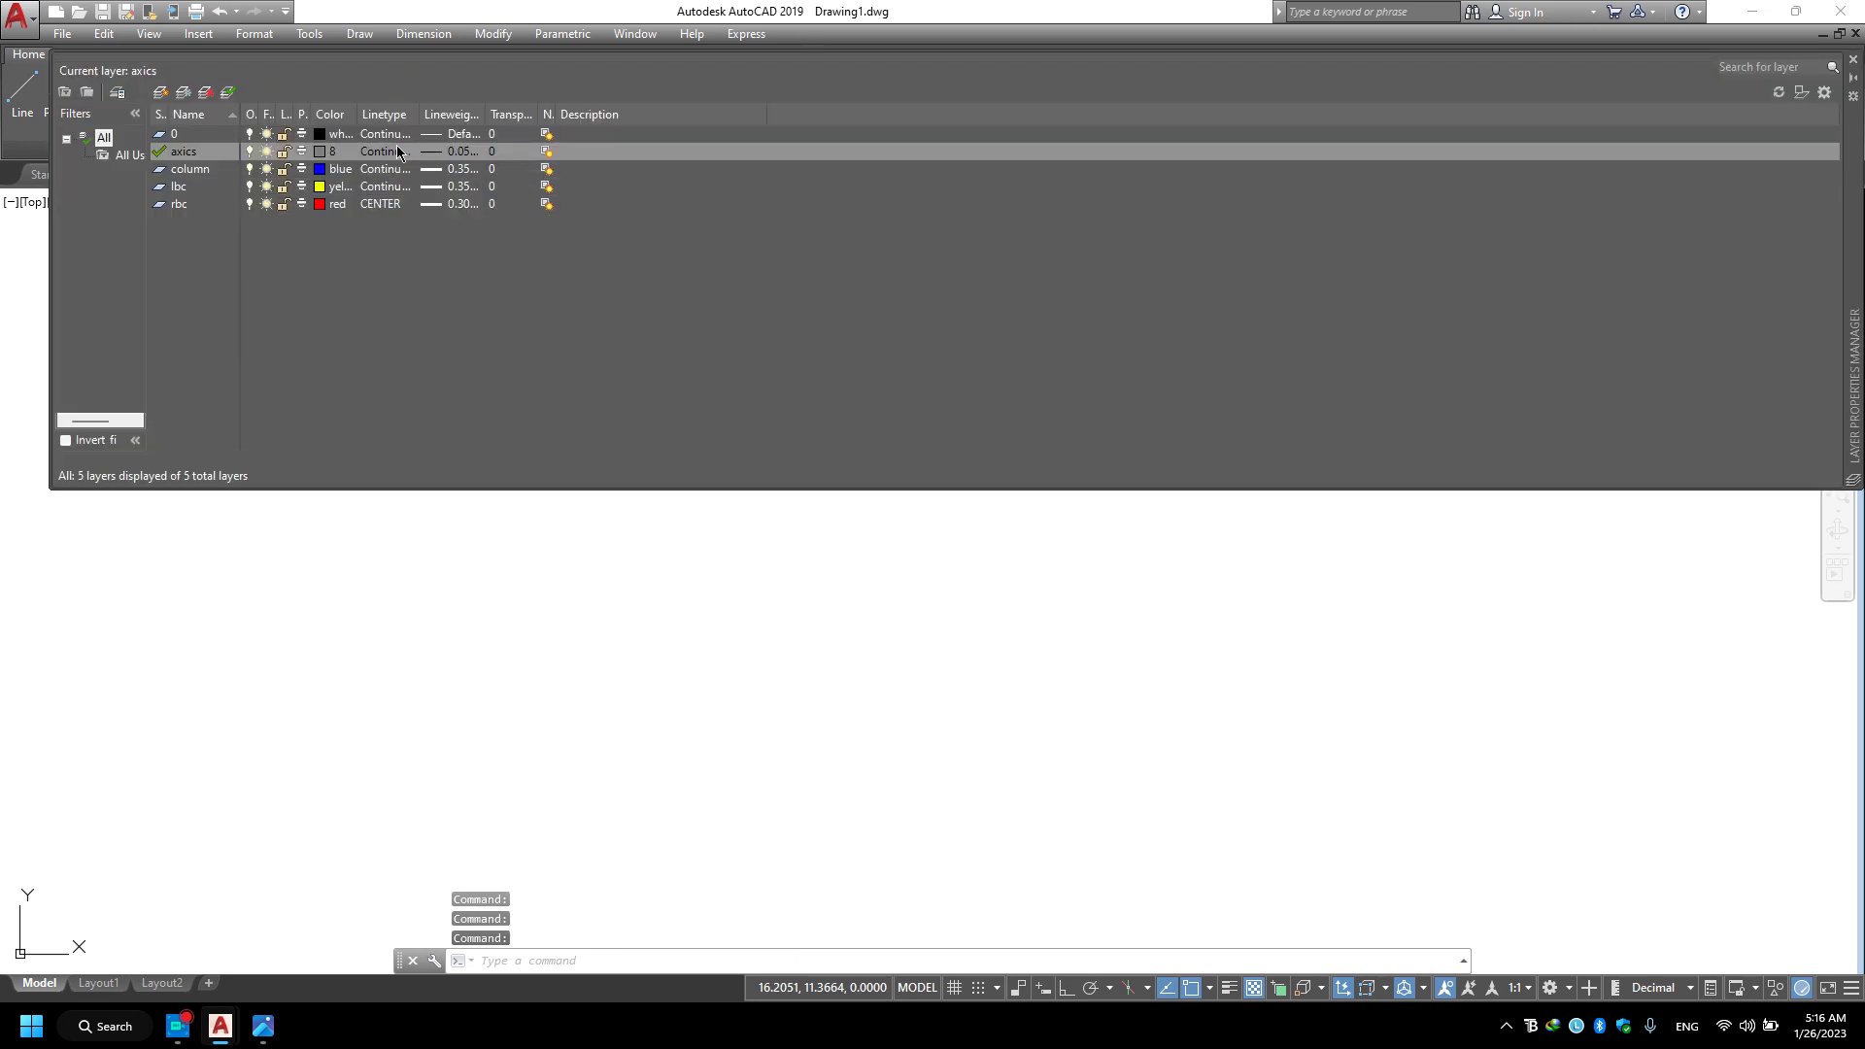
left_click(398, 151)
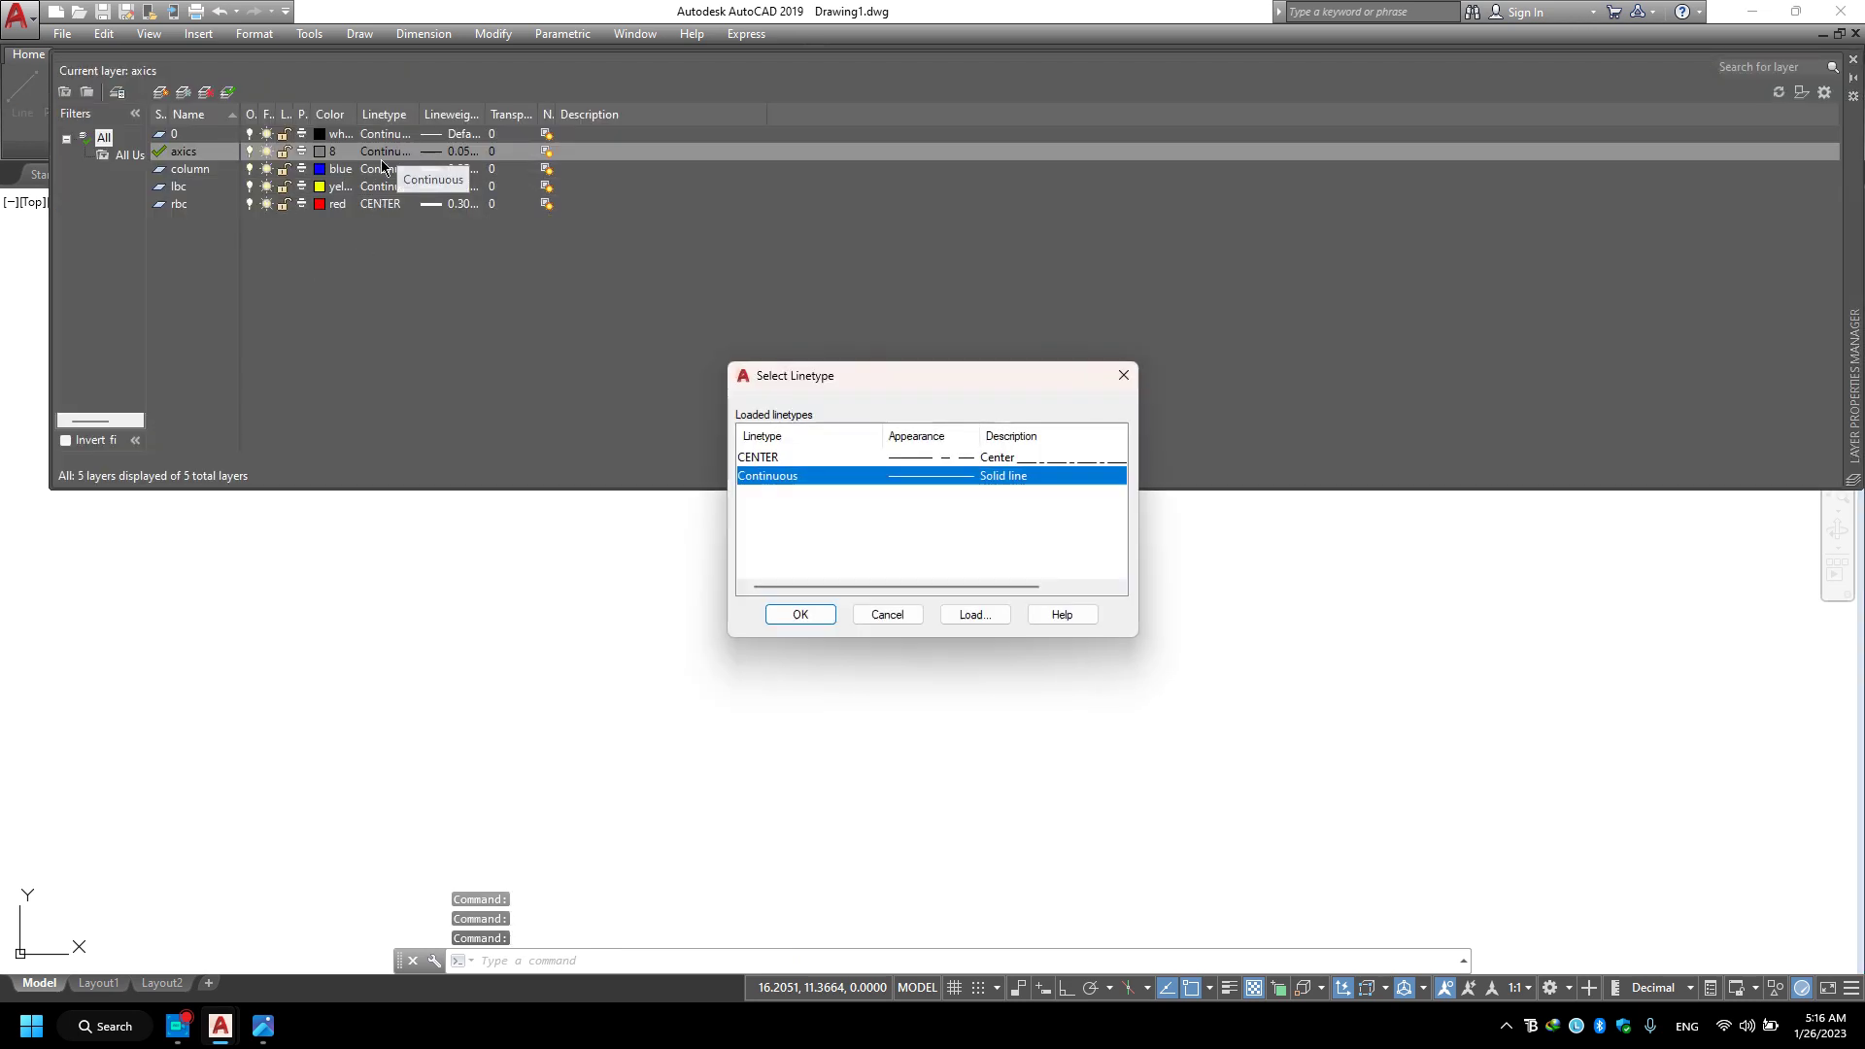
left_click(777, 456)
left_click(799, 614)
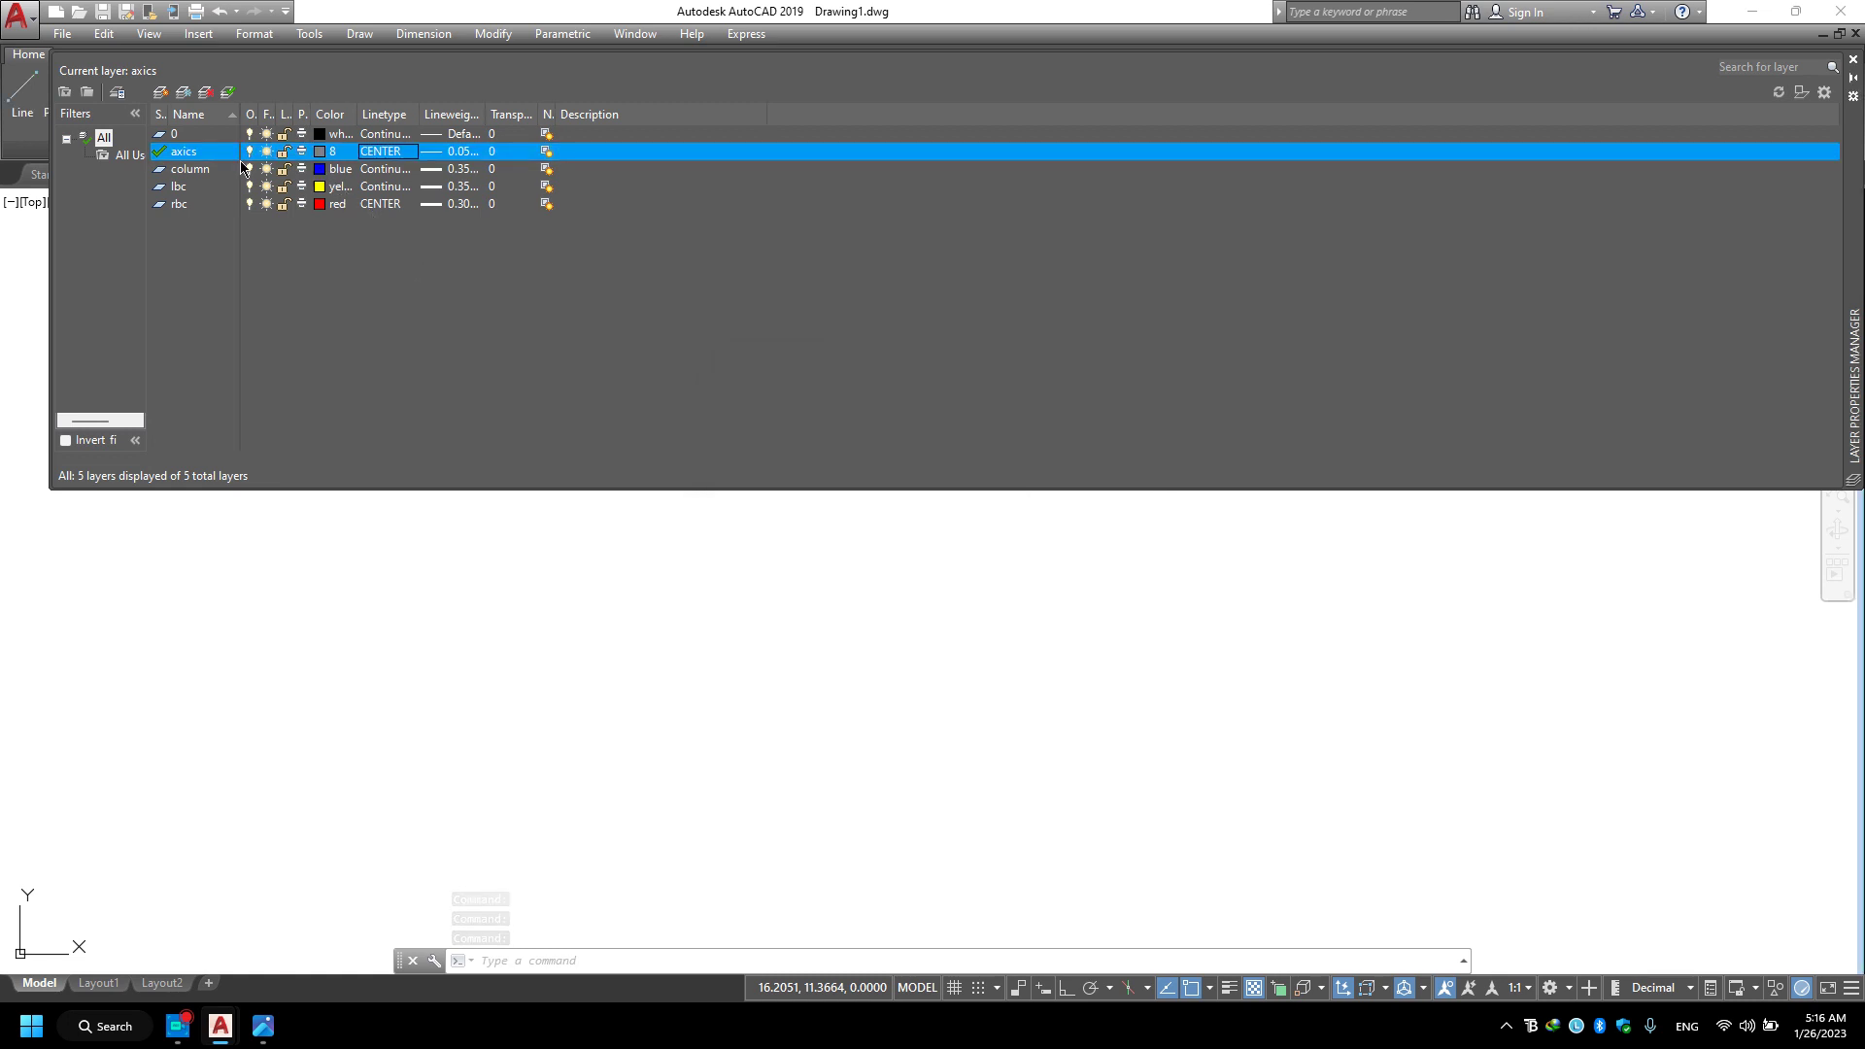
left_click(1854, 64)
Place a vertical XL construction line as the first dashed grid axis.
type("xl")
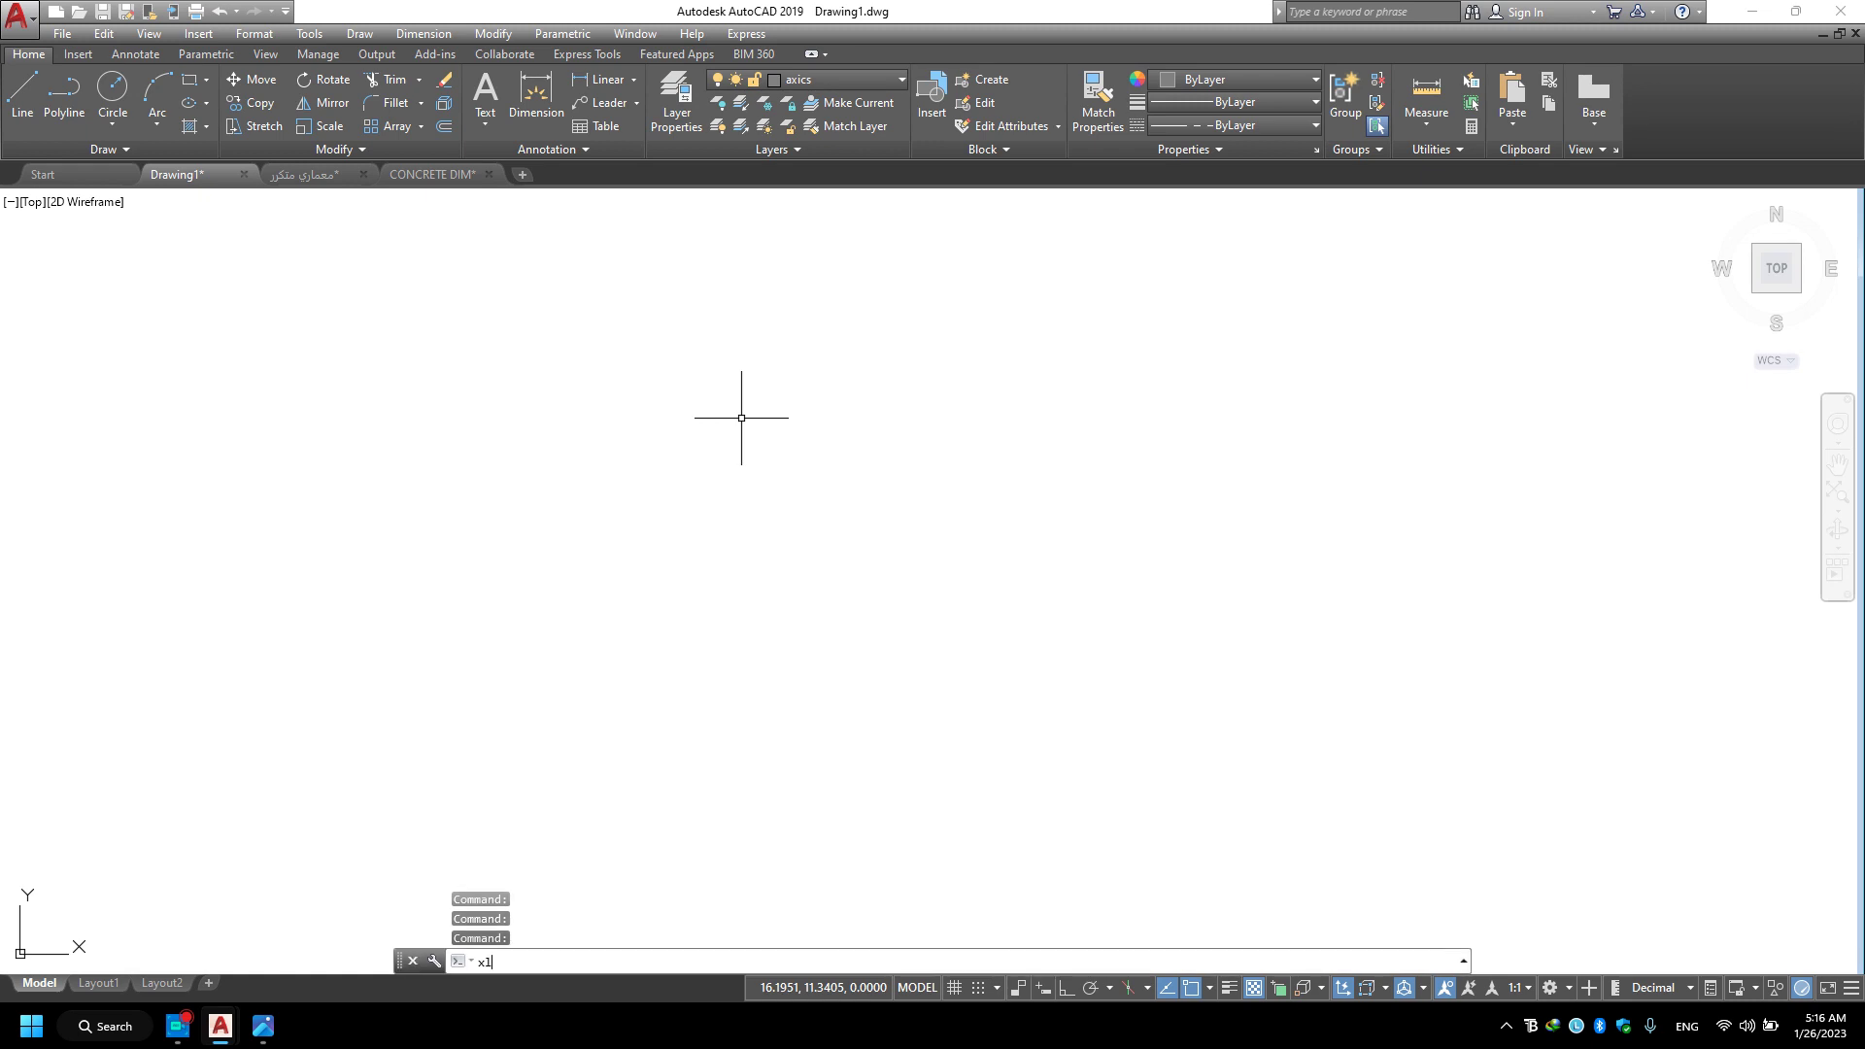
key("Return")
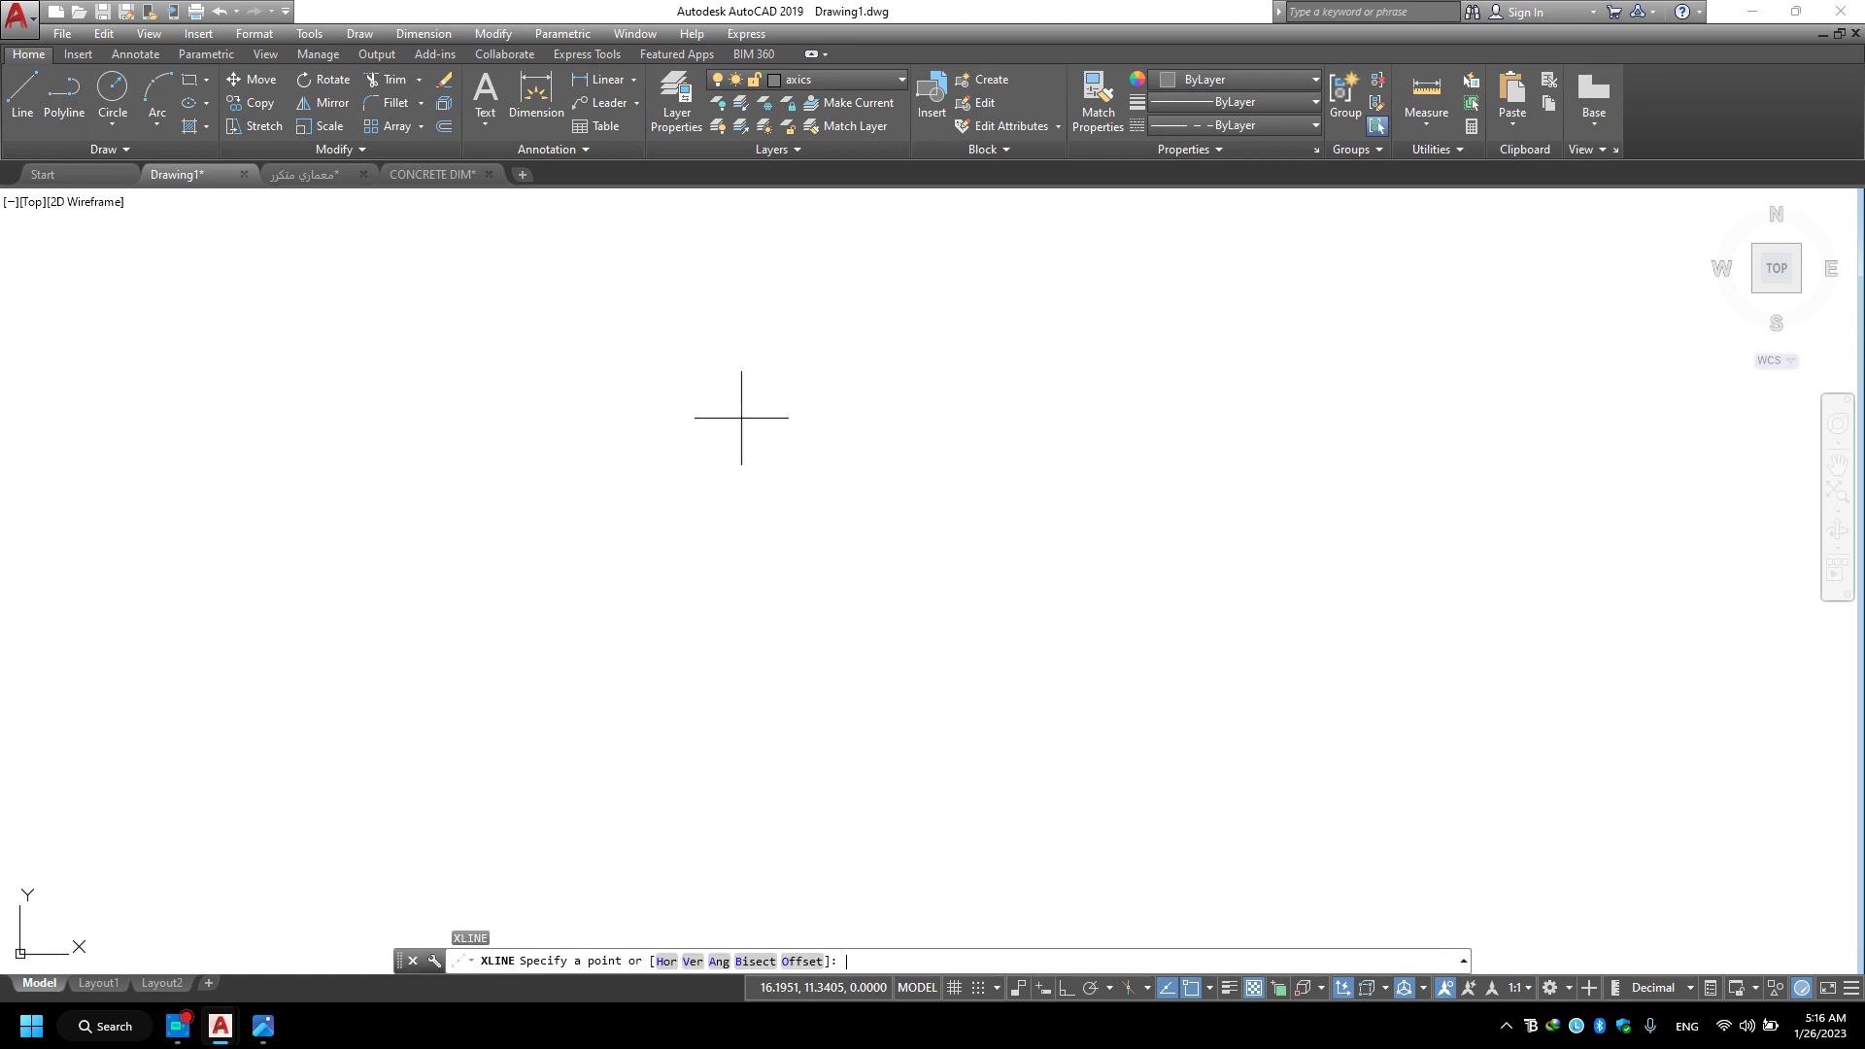
type("v")
key("Return")
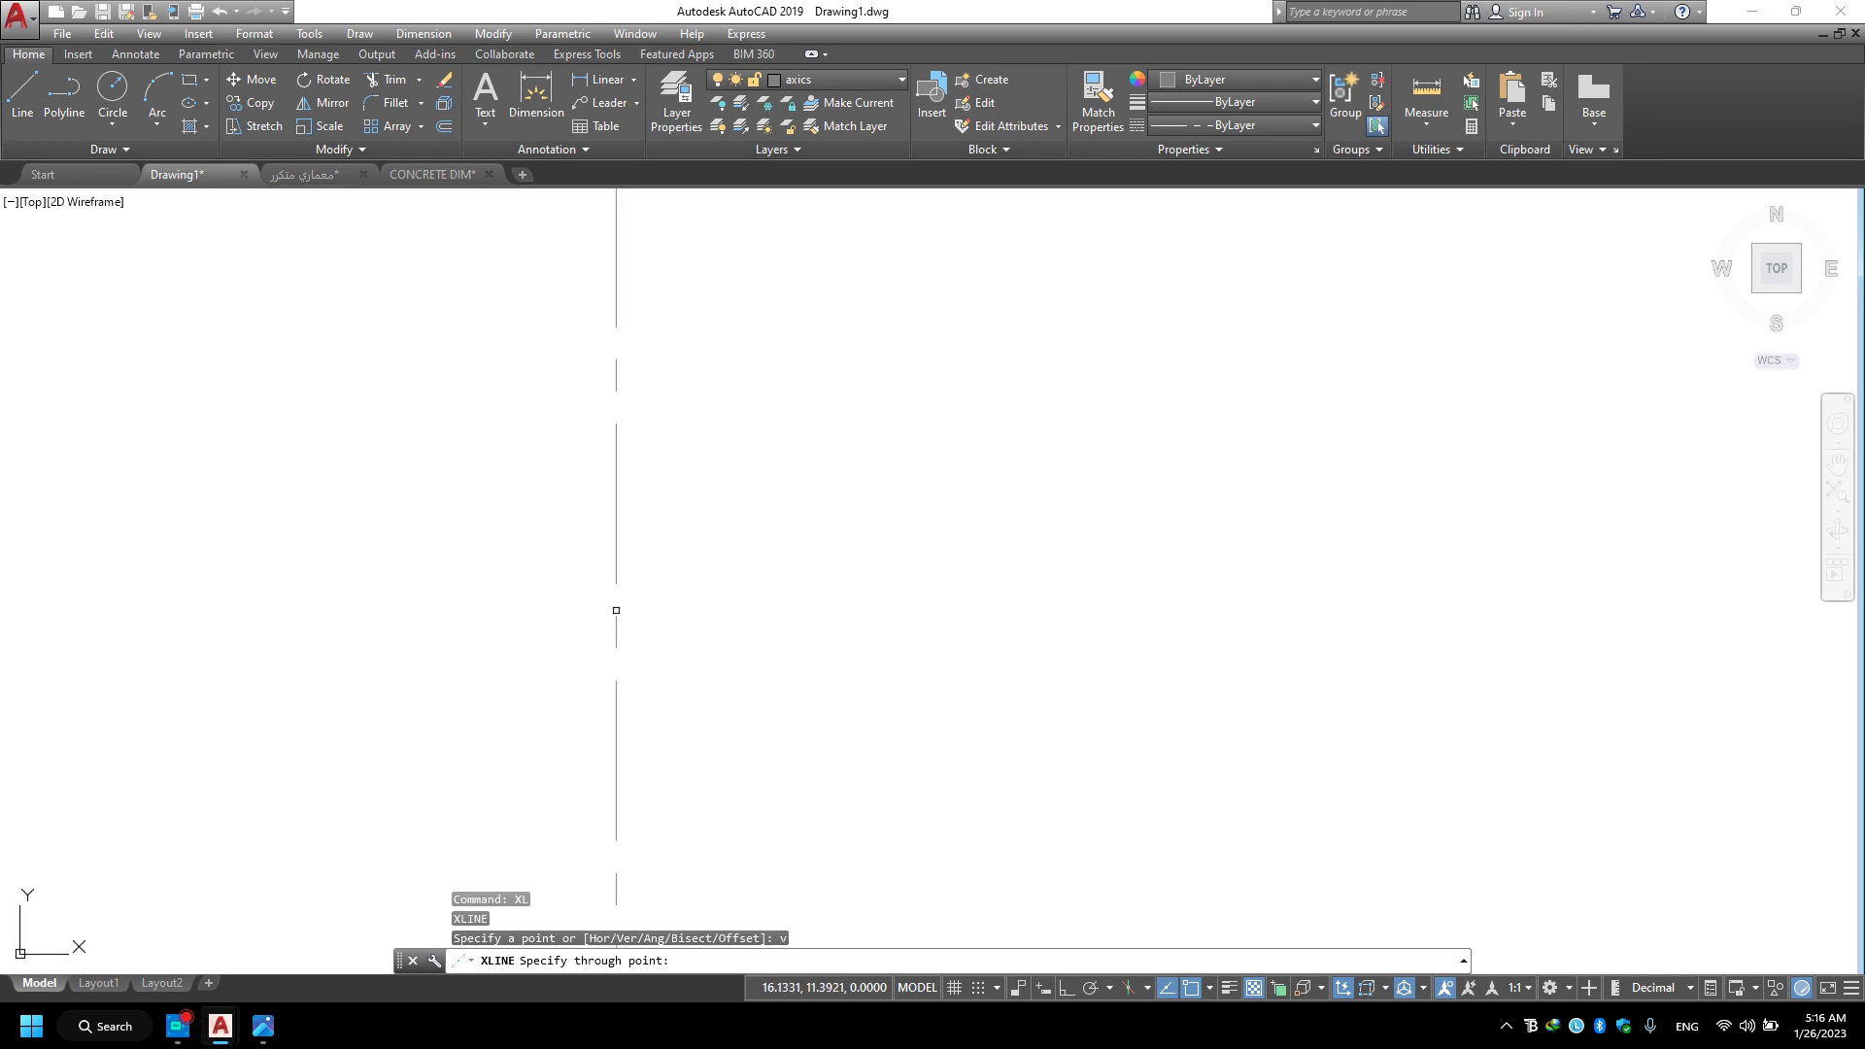
mouse_move(613, 664)
middle_mouse_down()
mouse_move(511, 670)
mouse_move(526, 663)
middle_mouse_up()
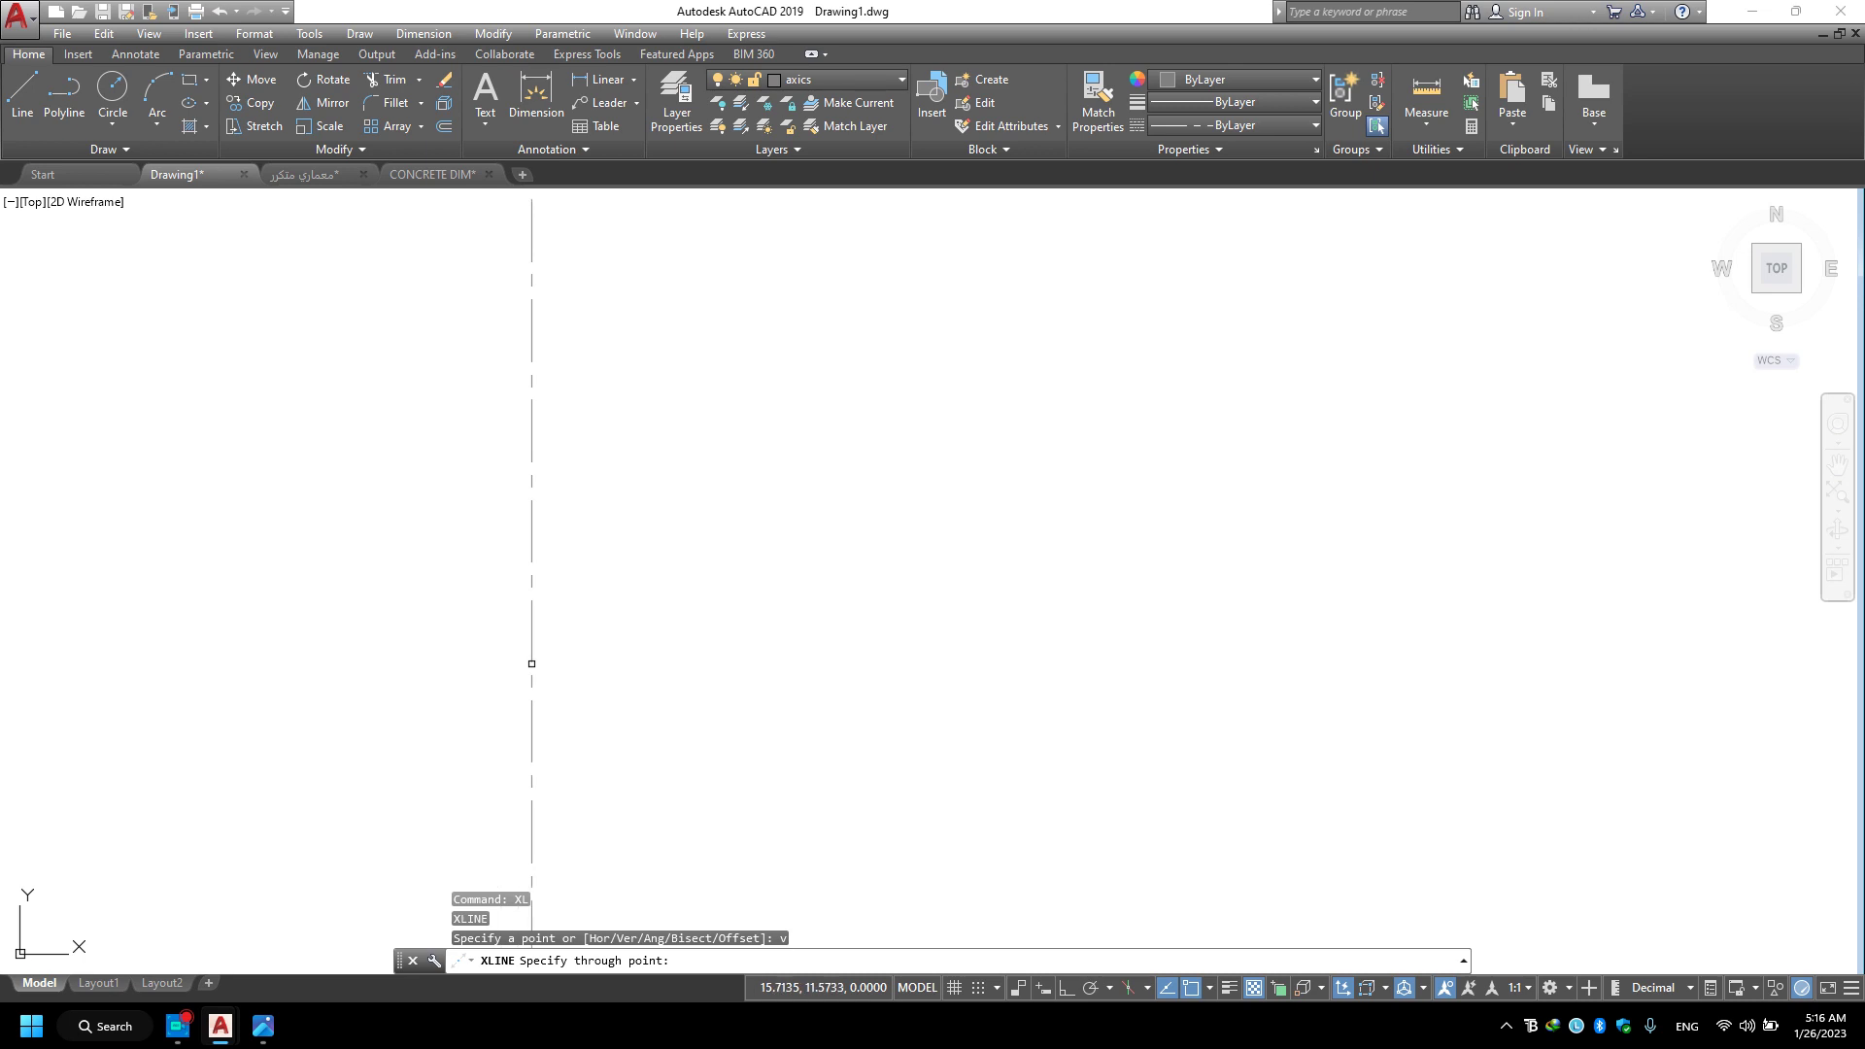
left_click(526, 663)
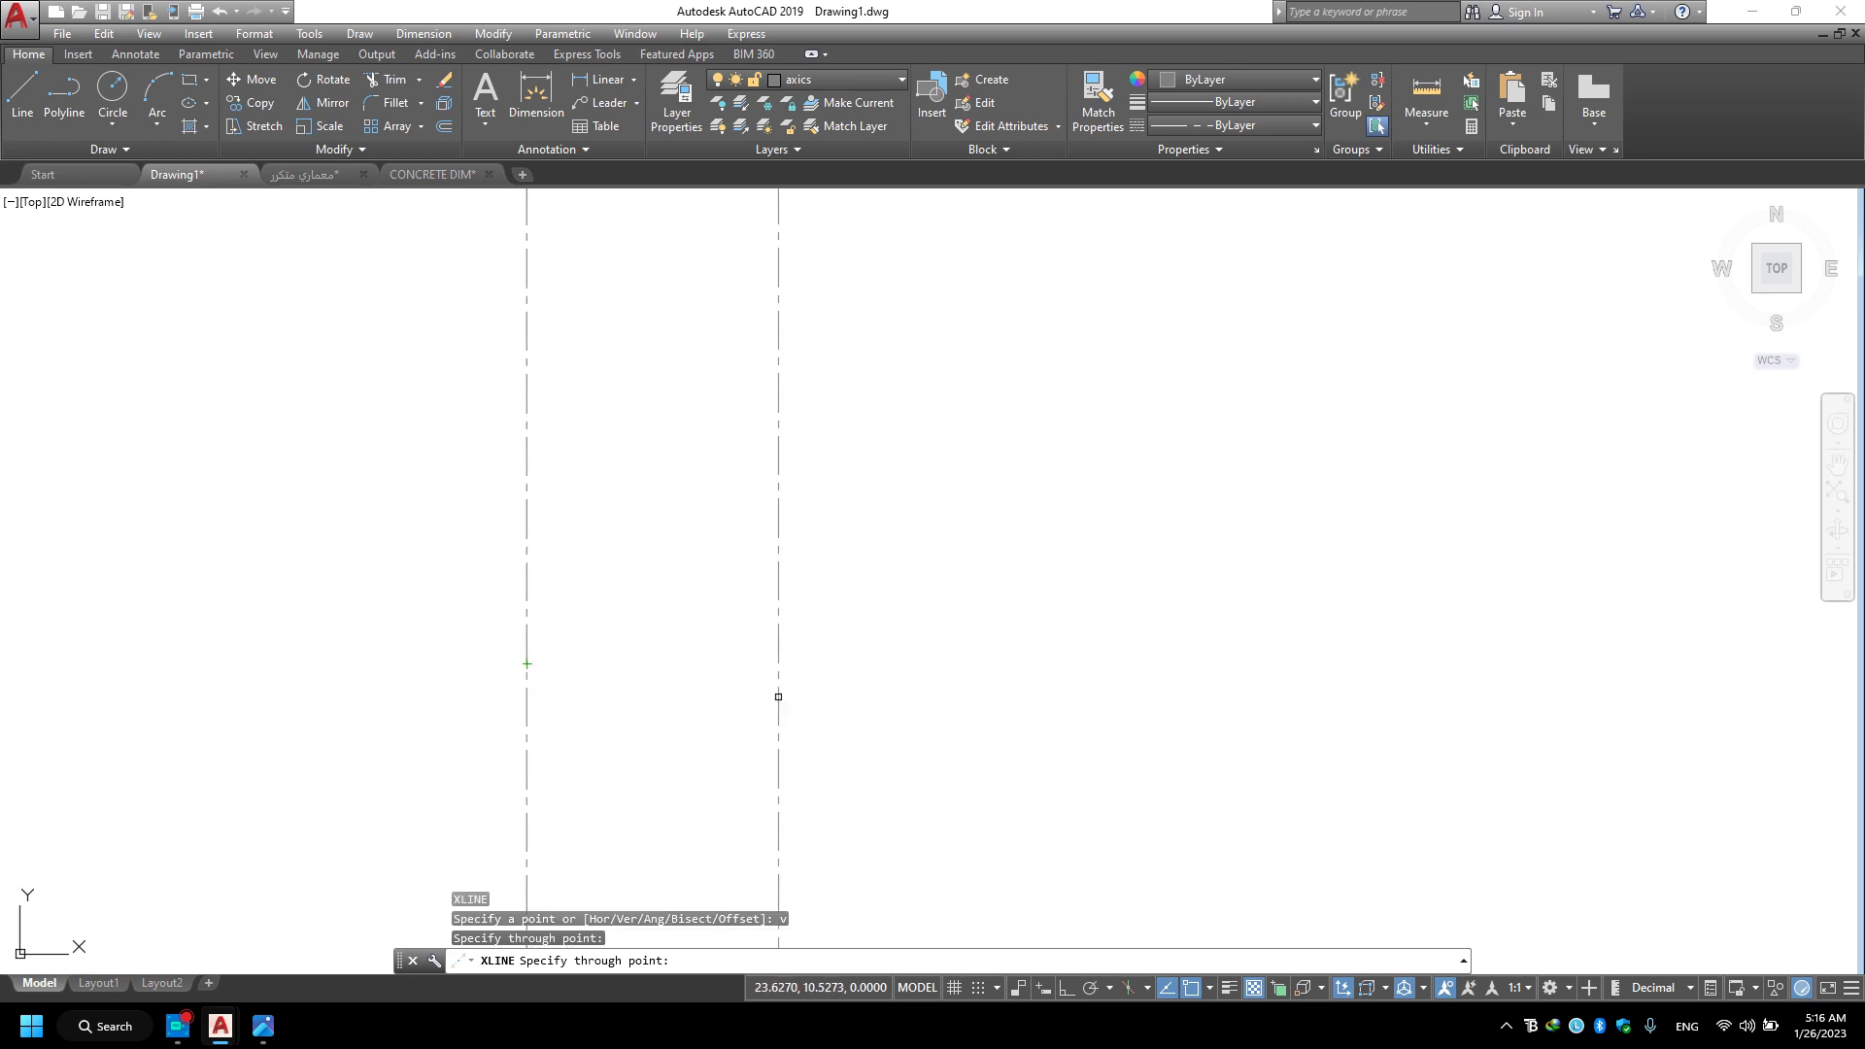
key("Escape")
left_click(659, 407)
left_click(431, 535)
key("Escape")
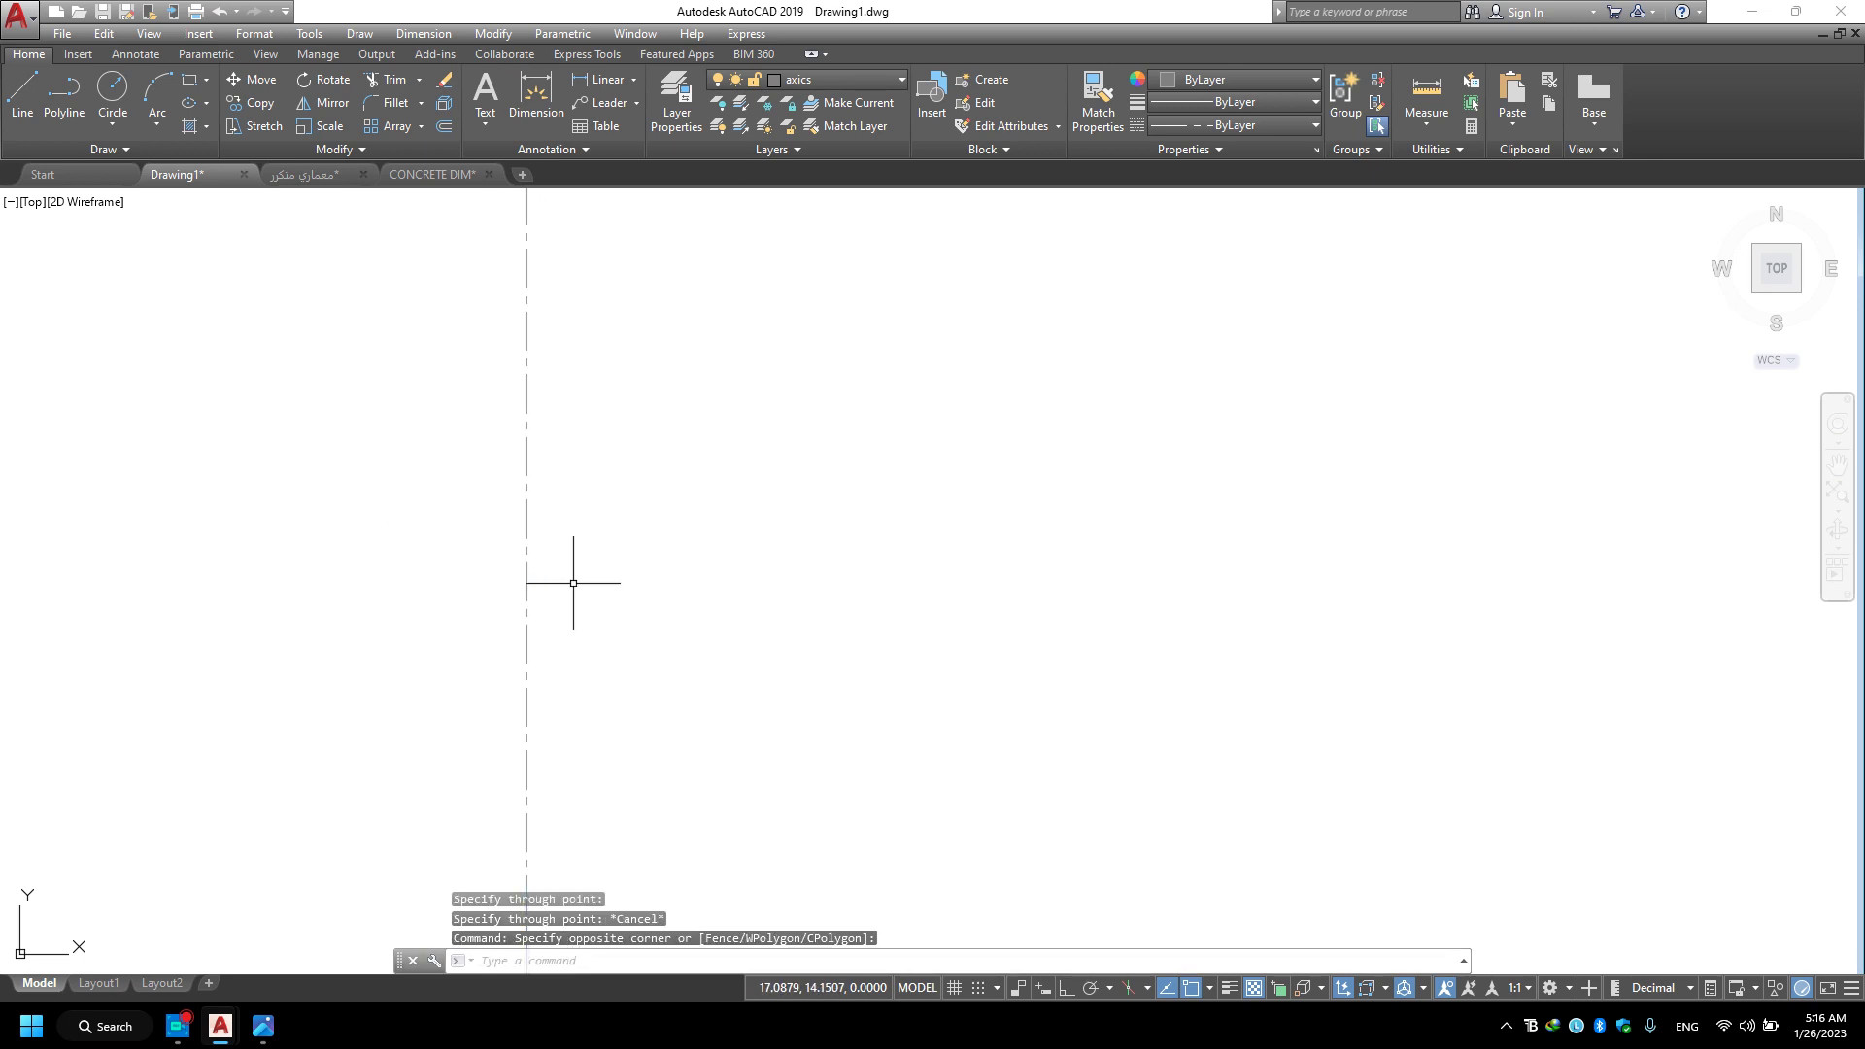
Check the reference sketch photo, then select the vertical axis.
key("alt+Tab")
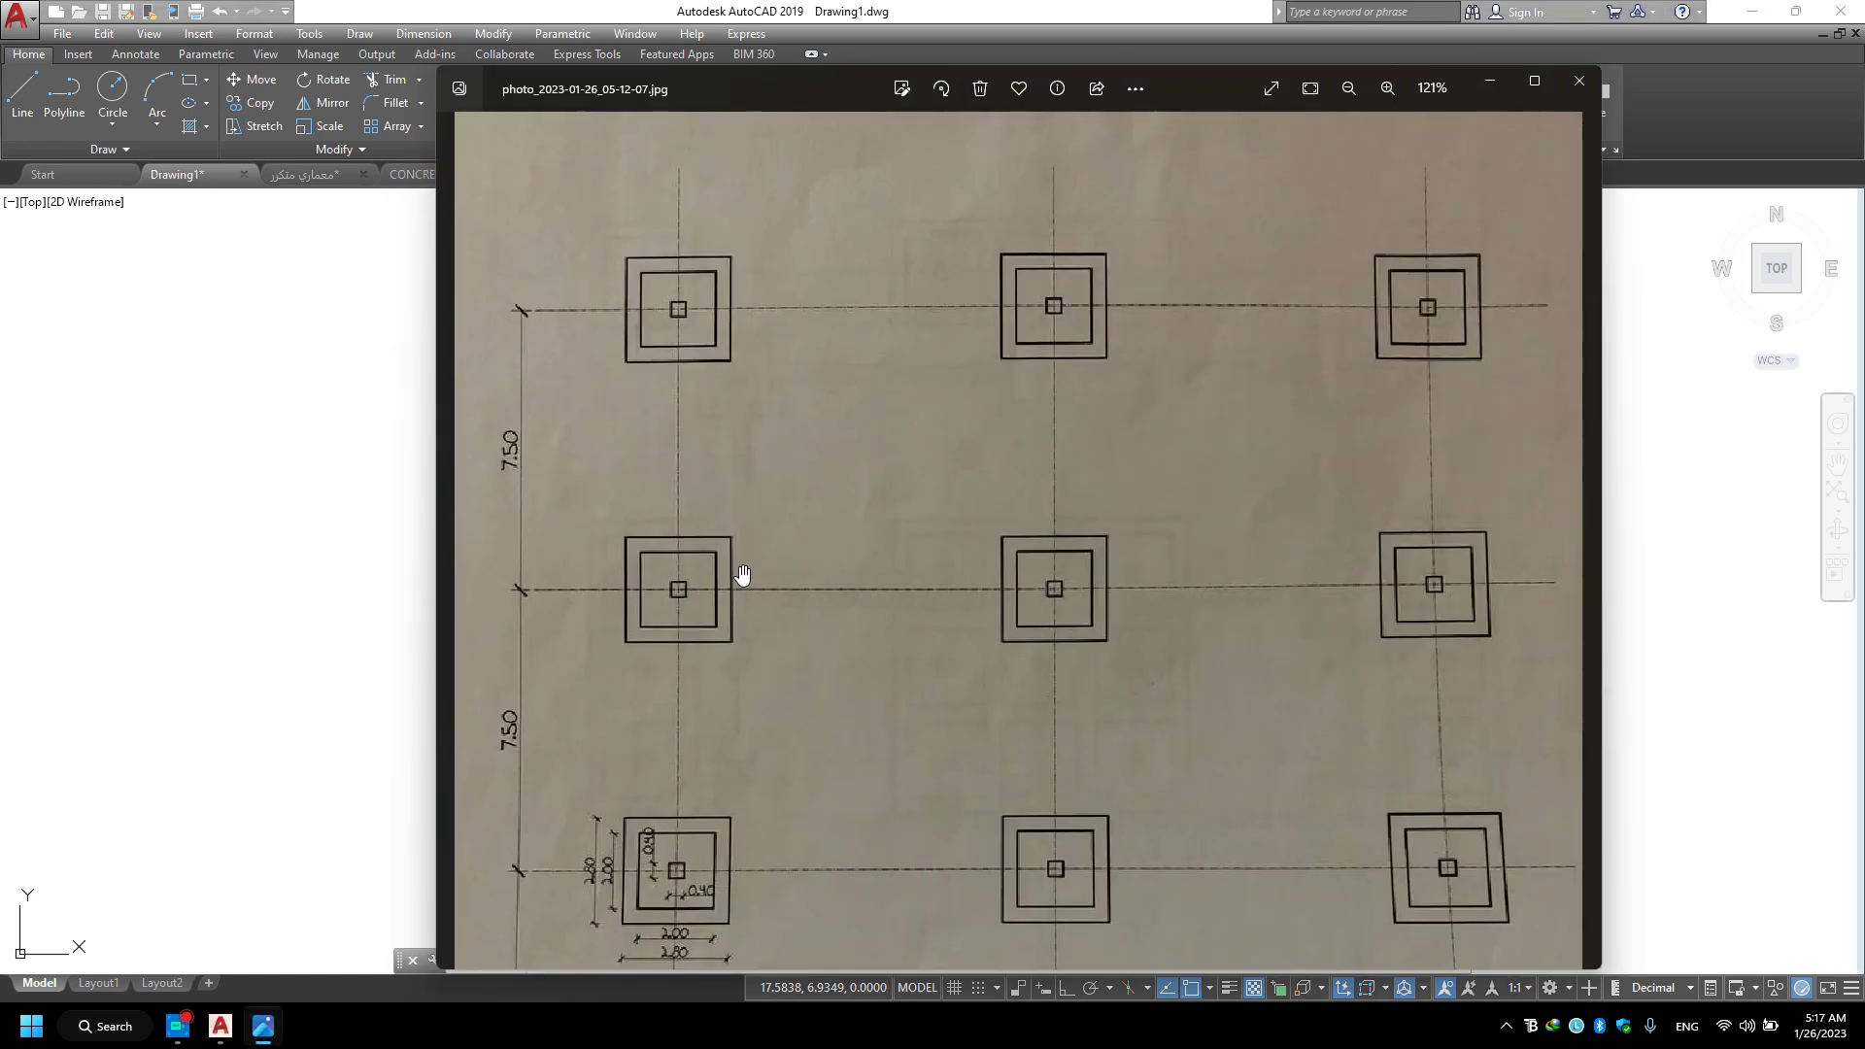
scroll(923, 461, "down", 3)
scroll(813, 566, "up", 1)
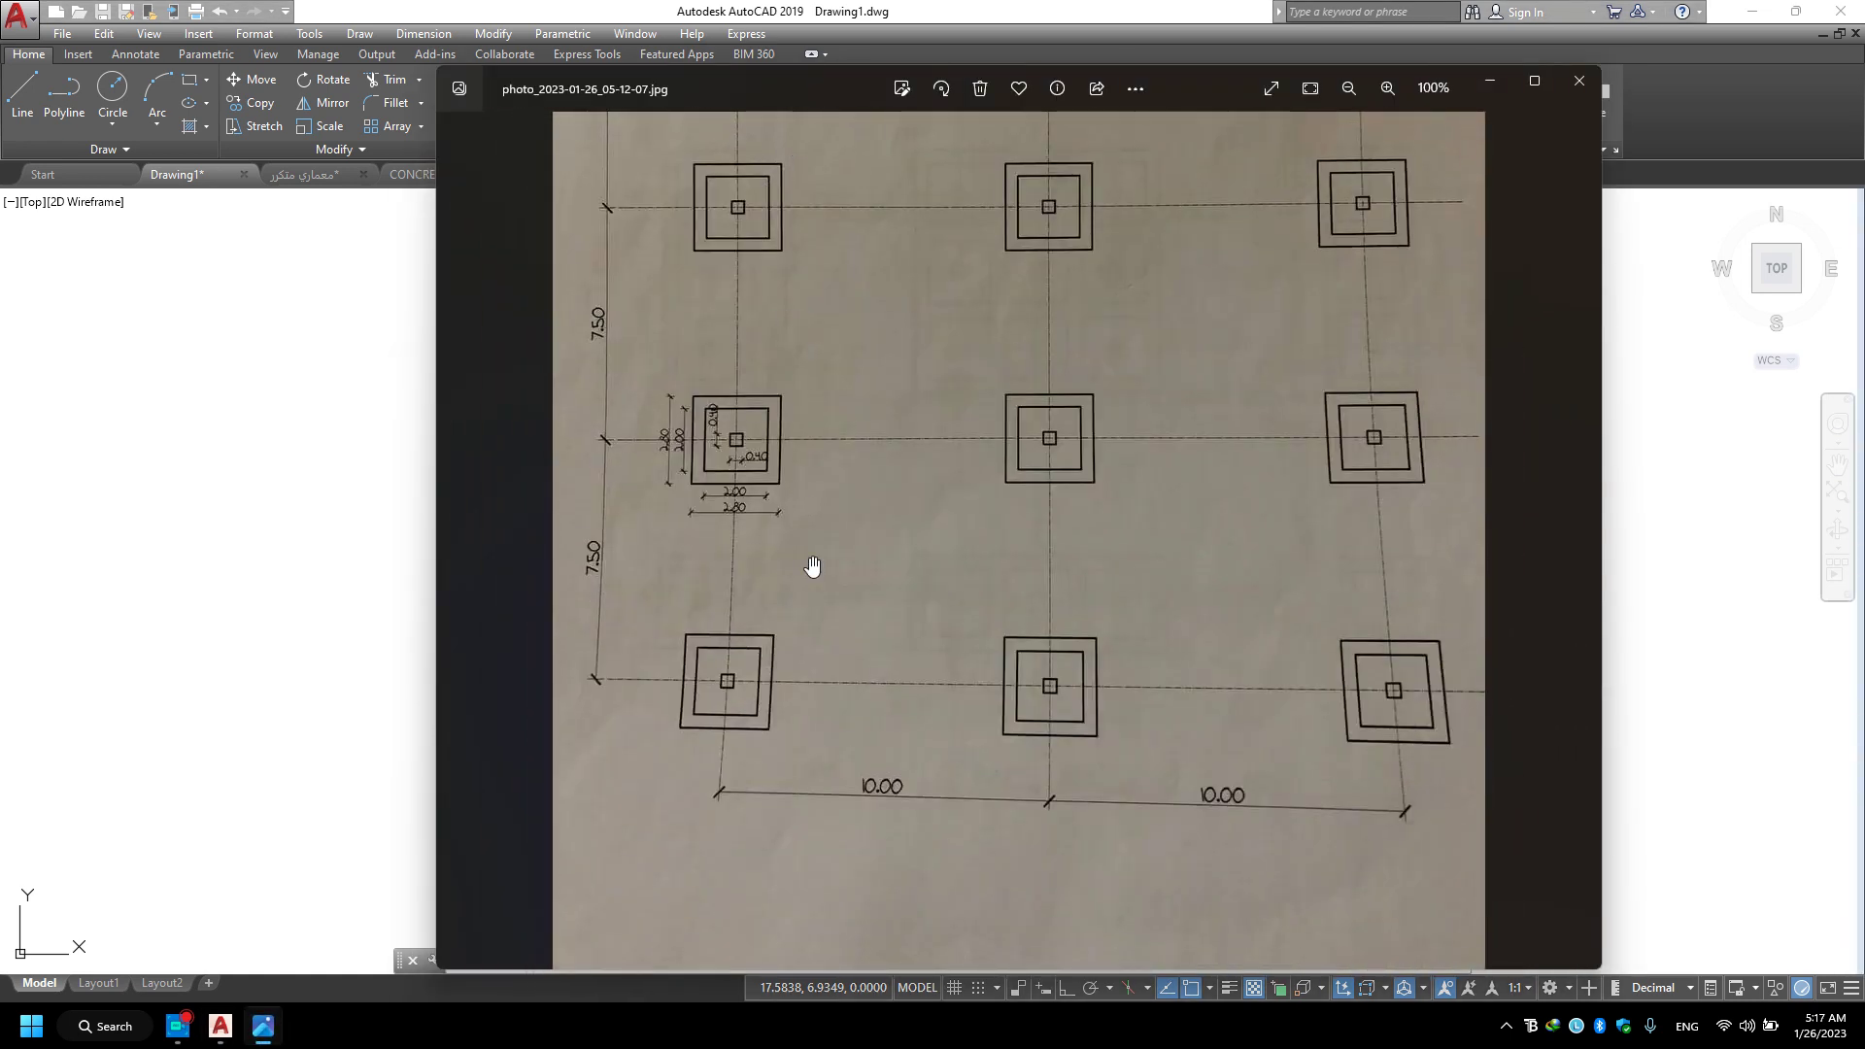
left_click(1489, 81)
left_click(653, 375)
left_click(446, 451)
Offset the vertical axis twice by 10 to the right, making three axes.
type("of")
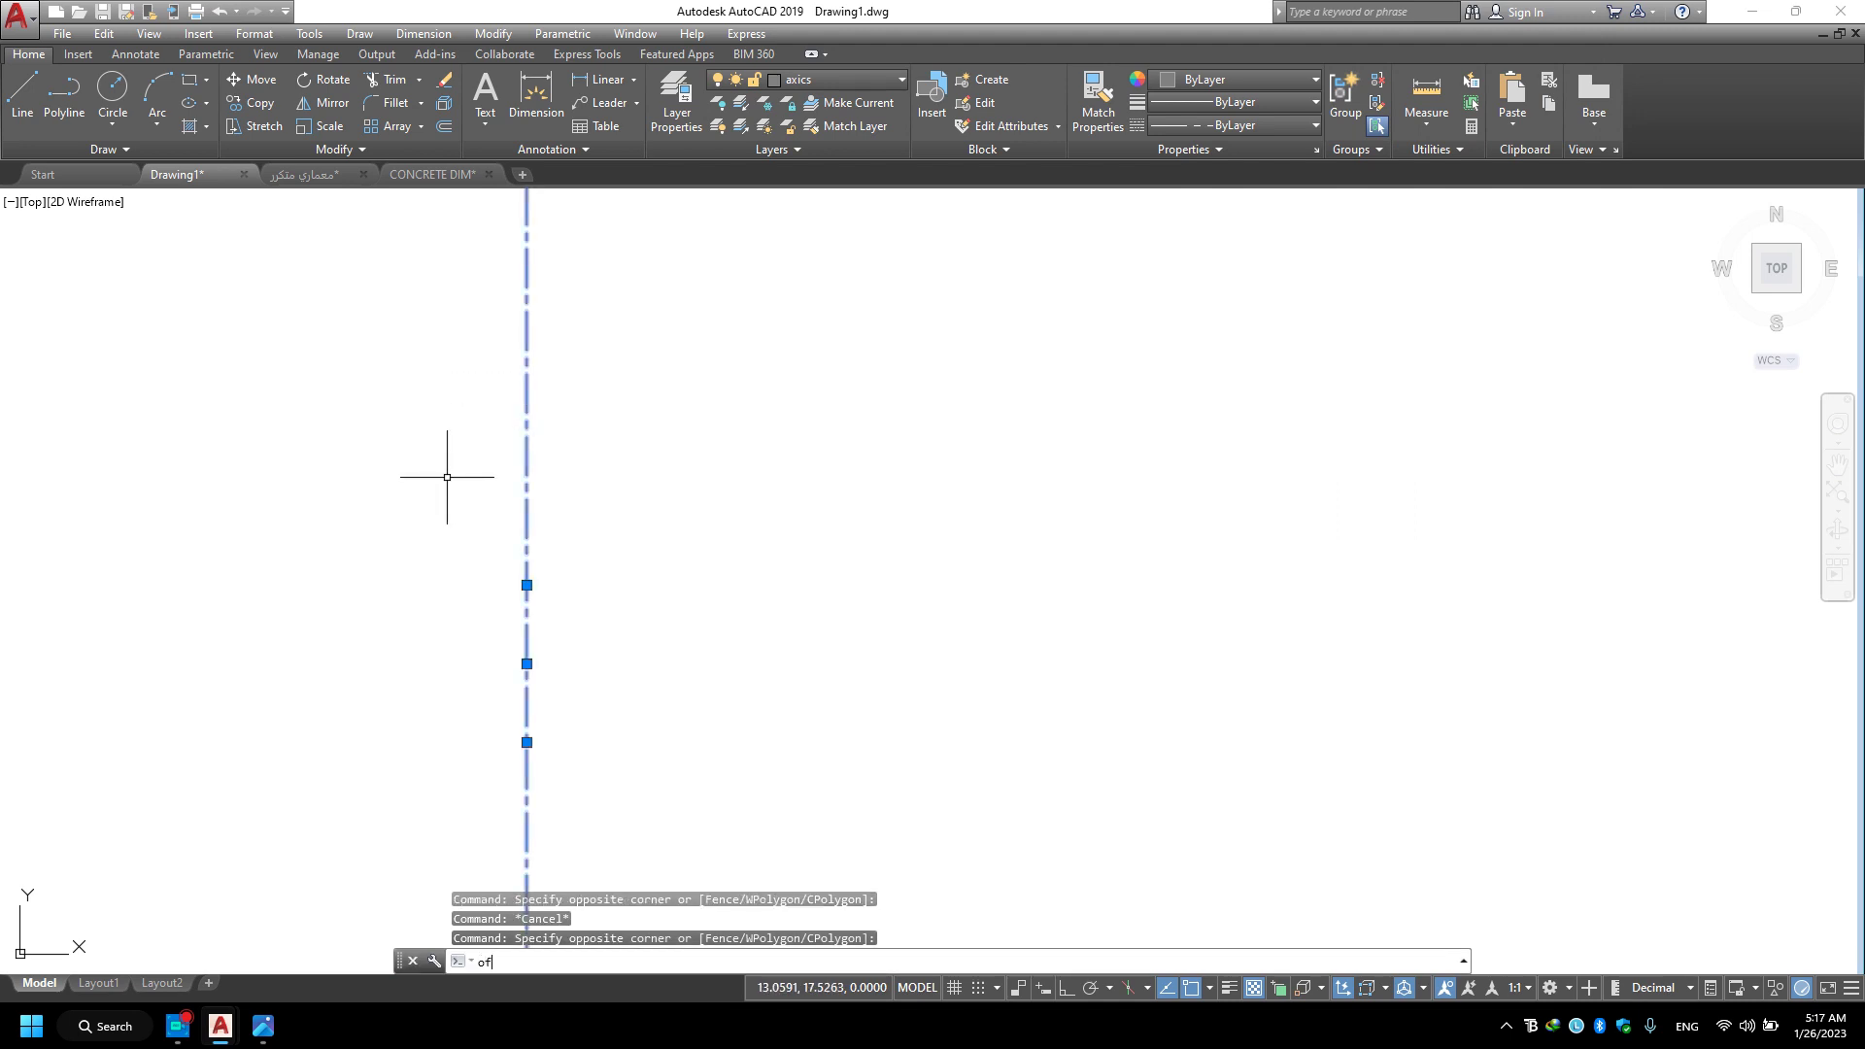
key("Return")
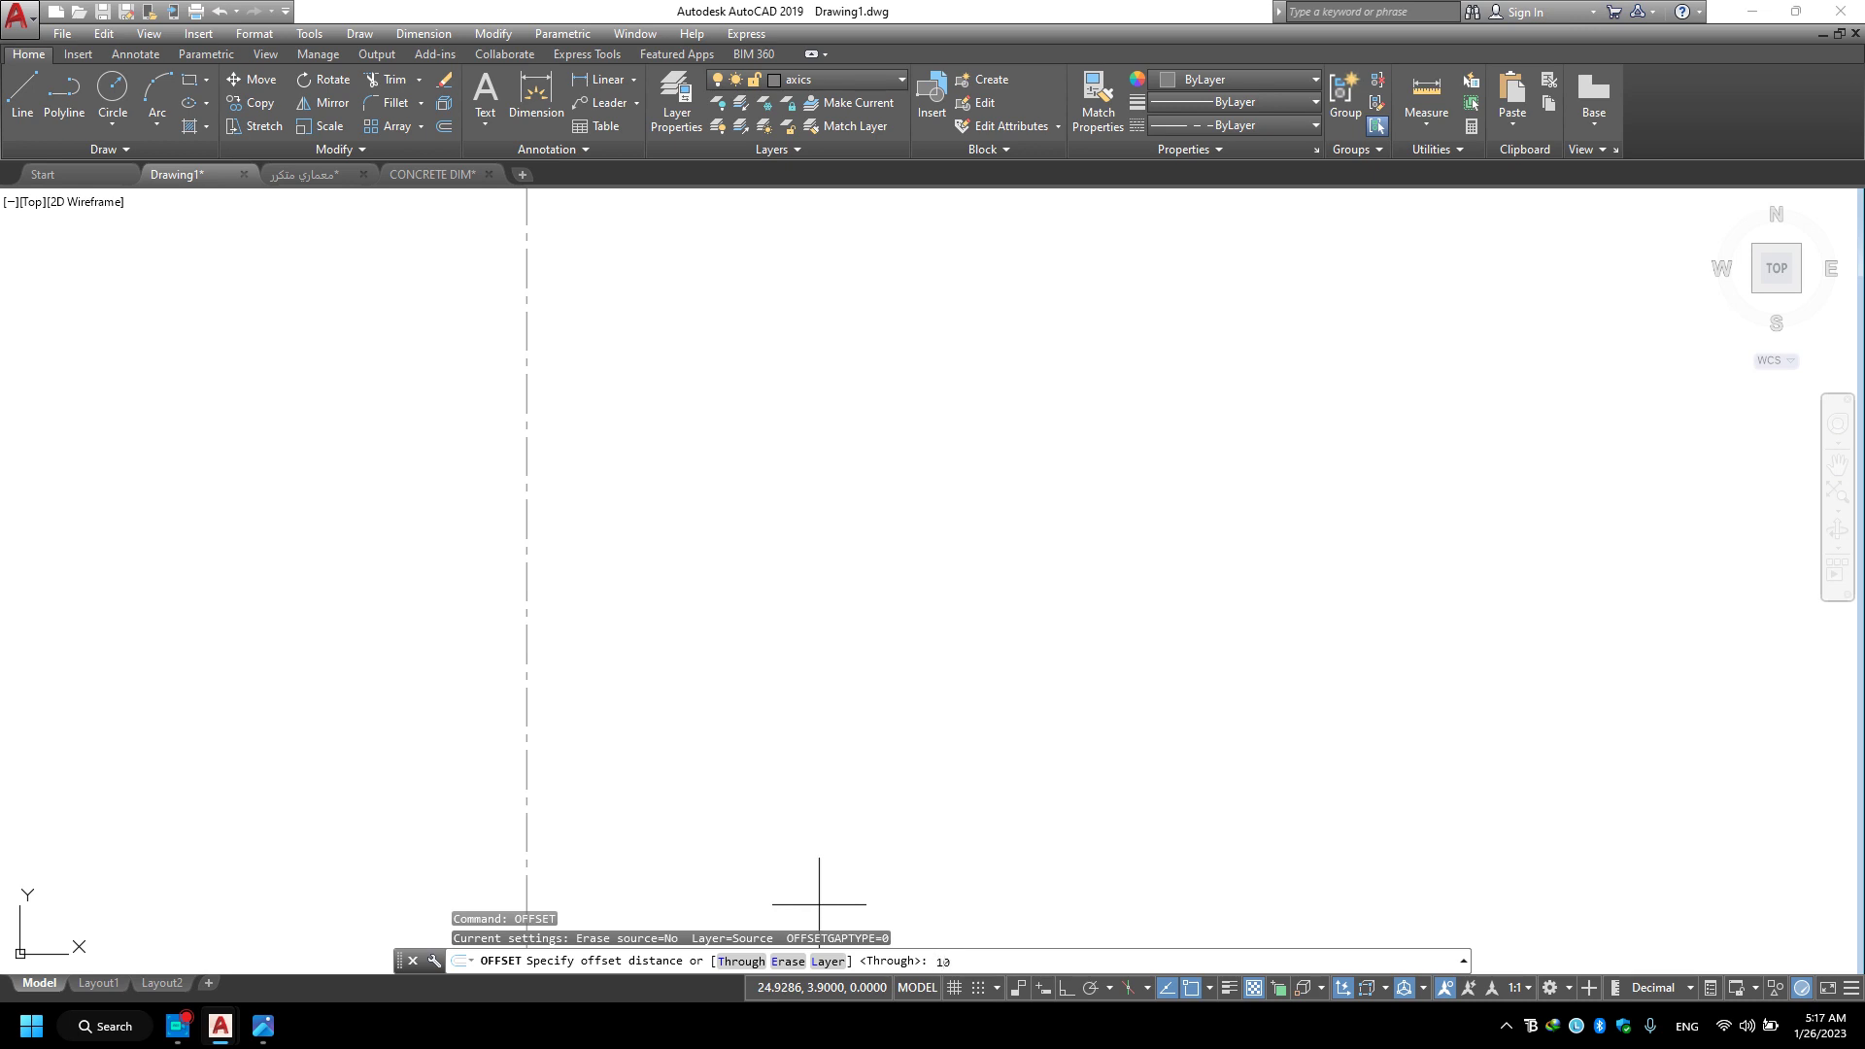
key("Return")
left_click(967, 660)
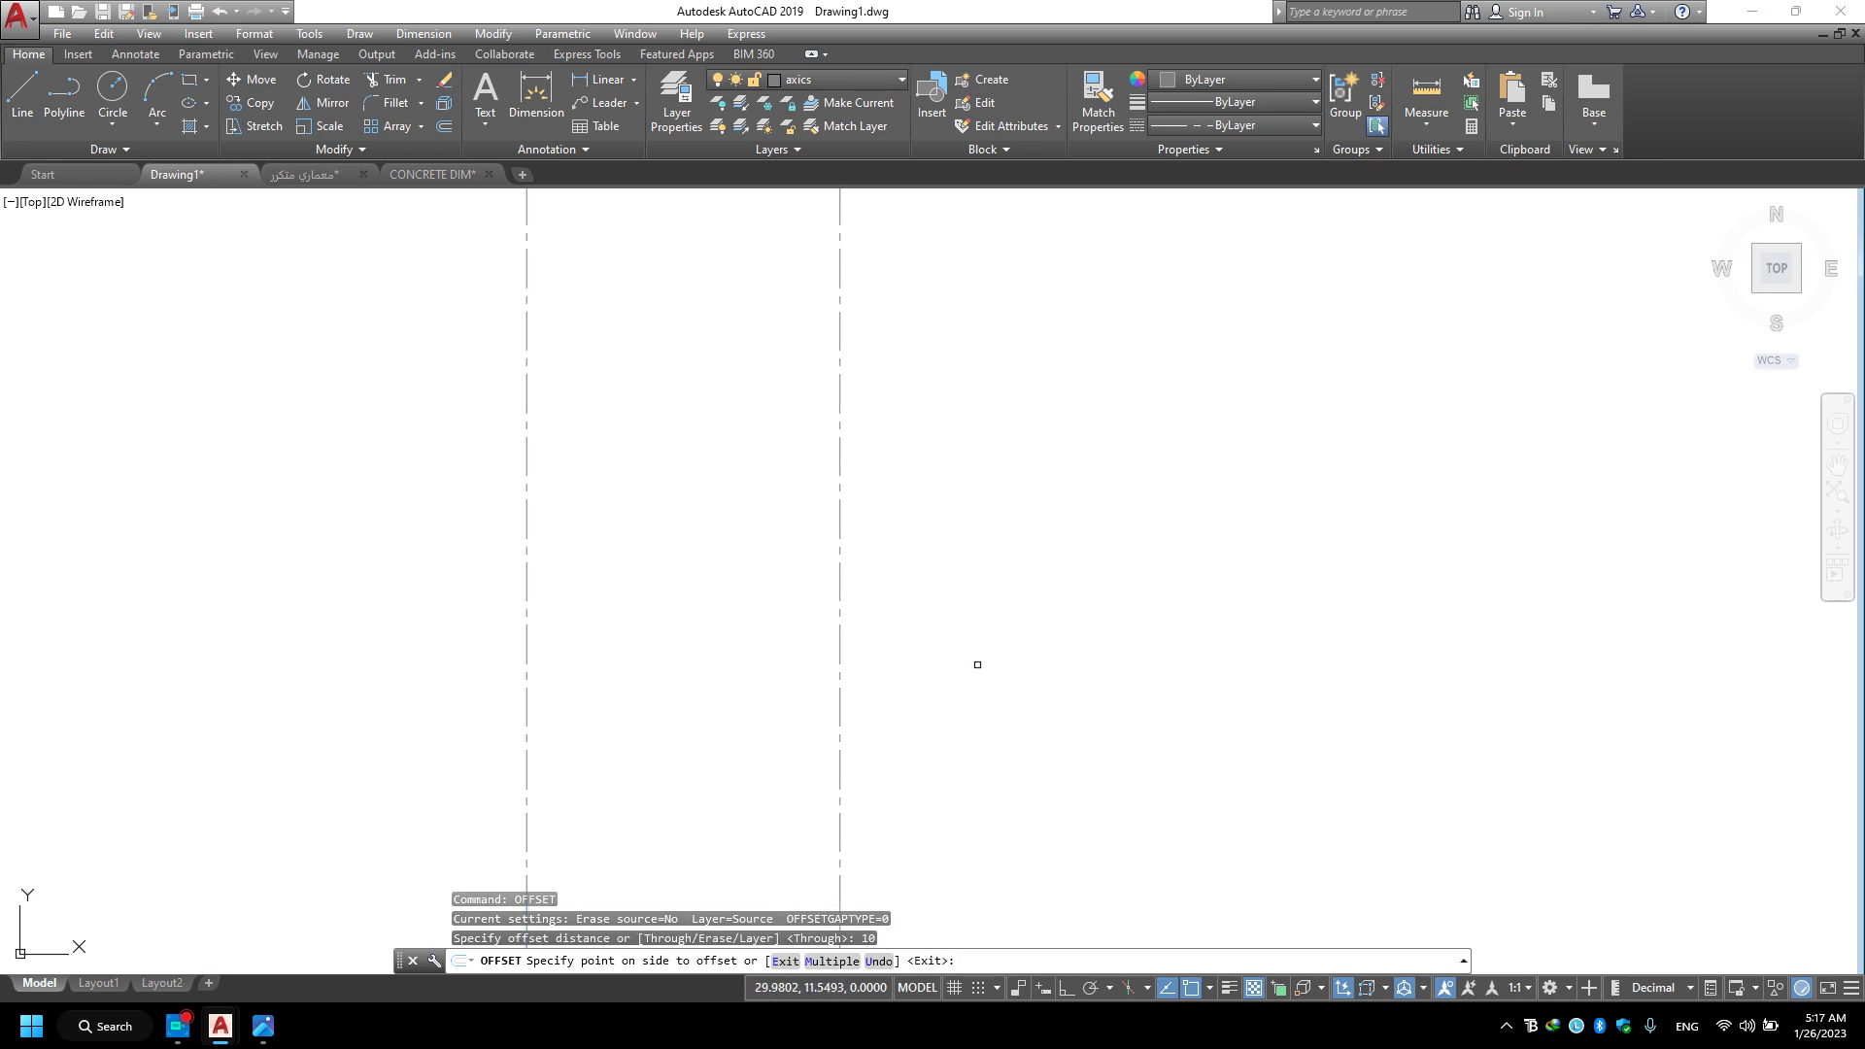
left_click(840, 602)
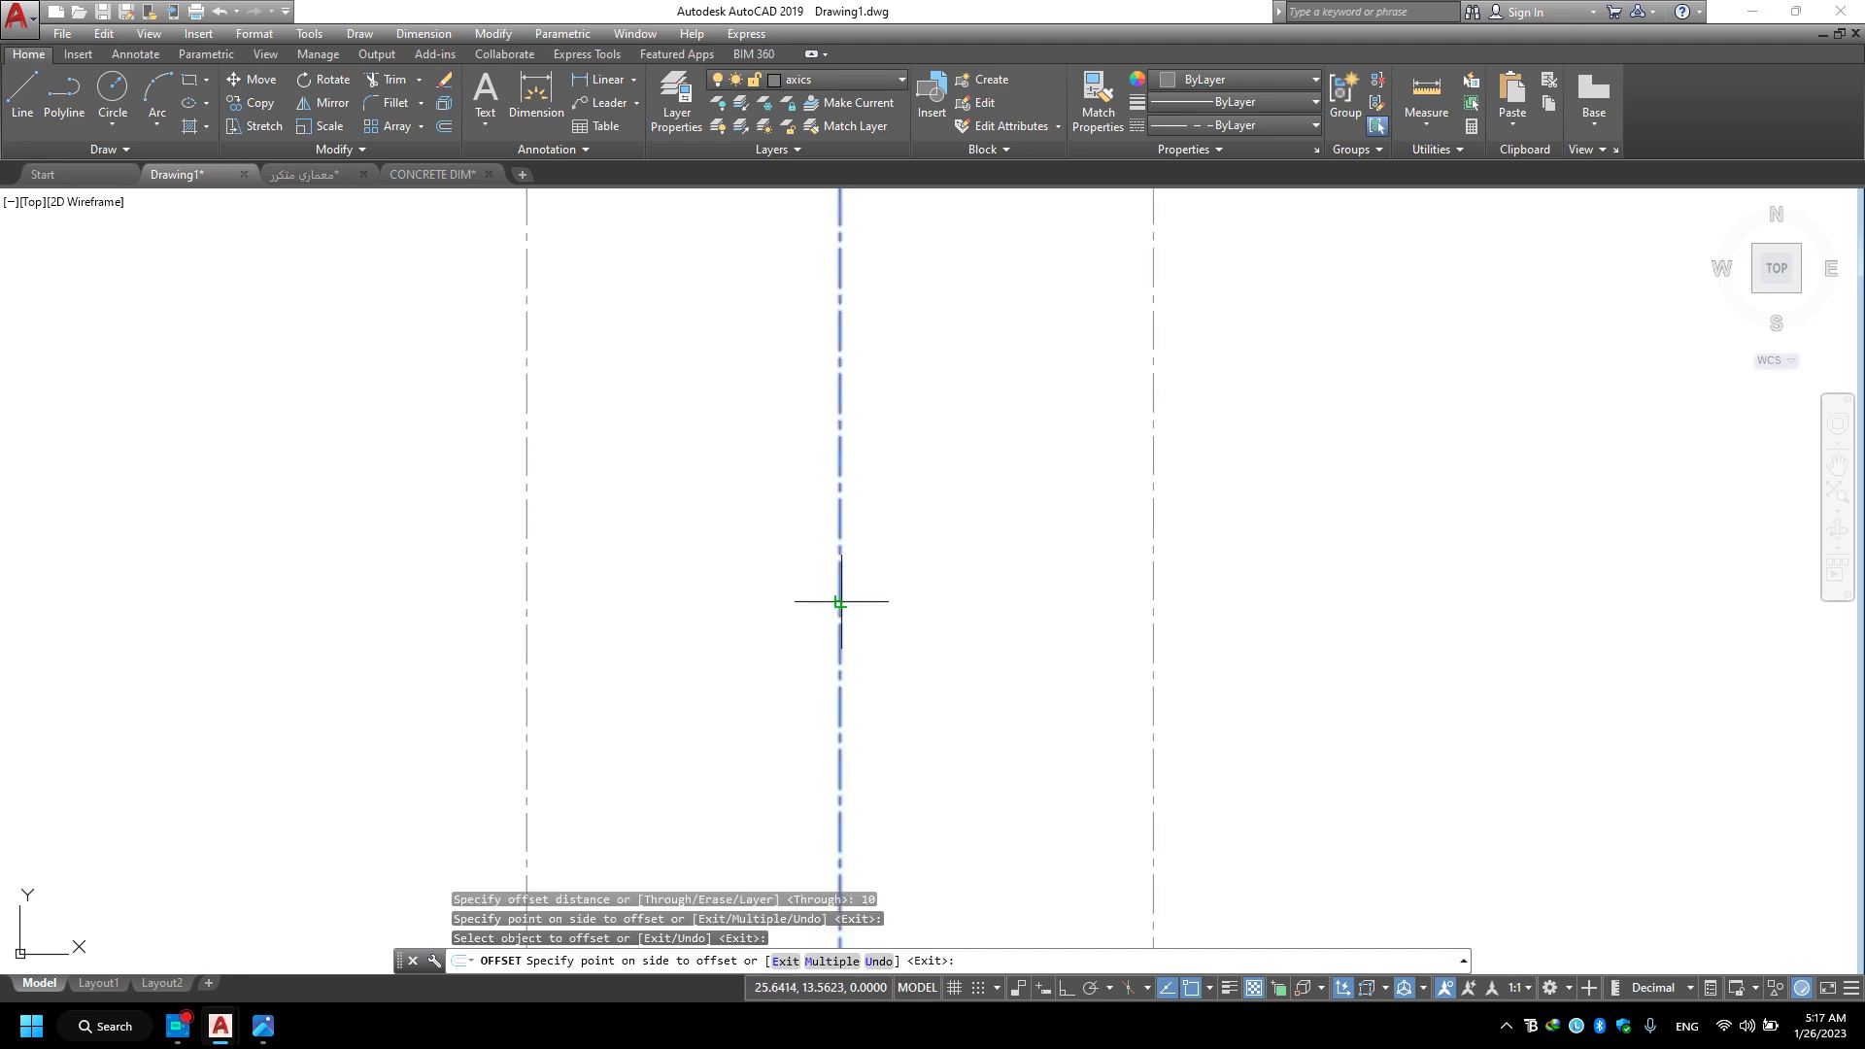
left_click(1285, 598)
key("Escape")
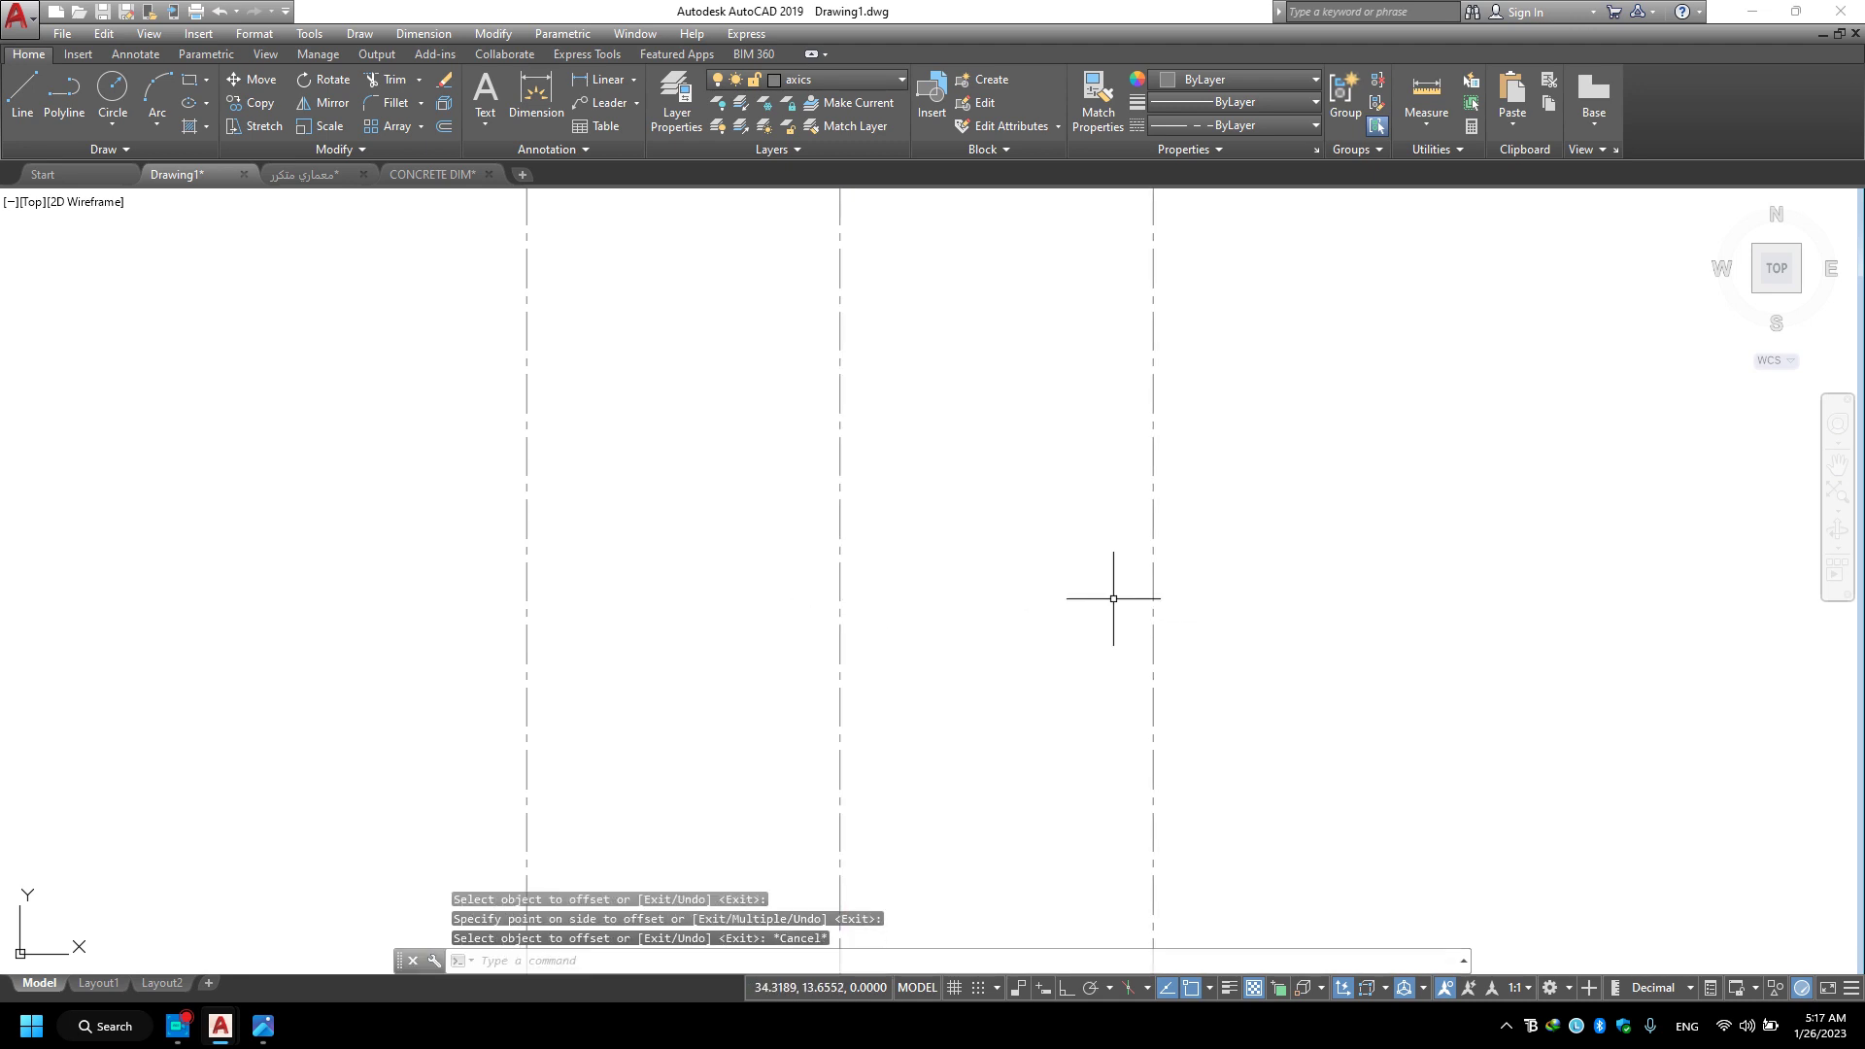
middle_click_drag(792, 421, 717, 509)
middle_click_drag(845, 453, 941, 576)
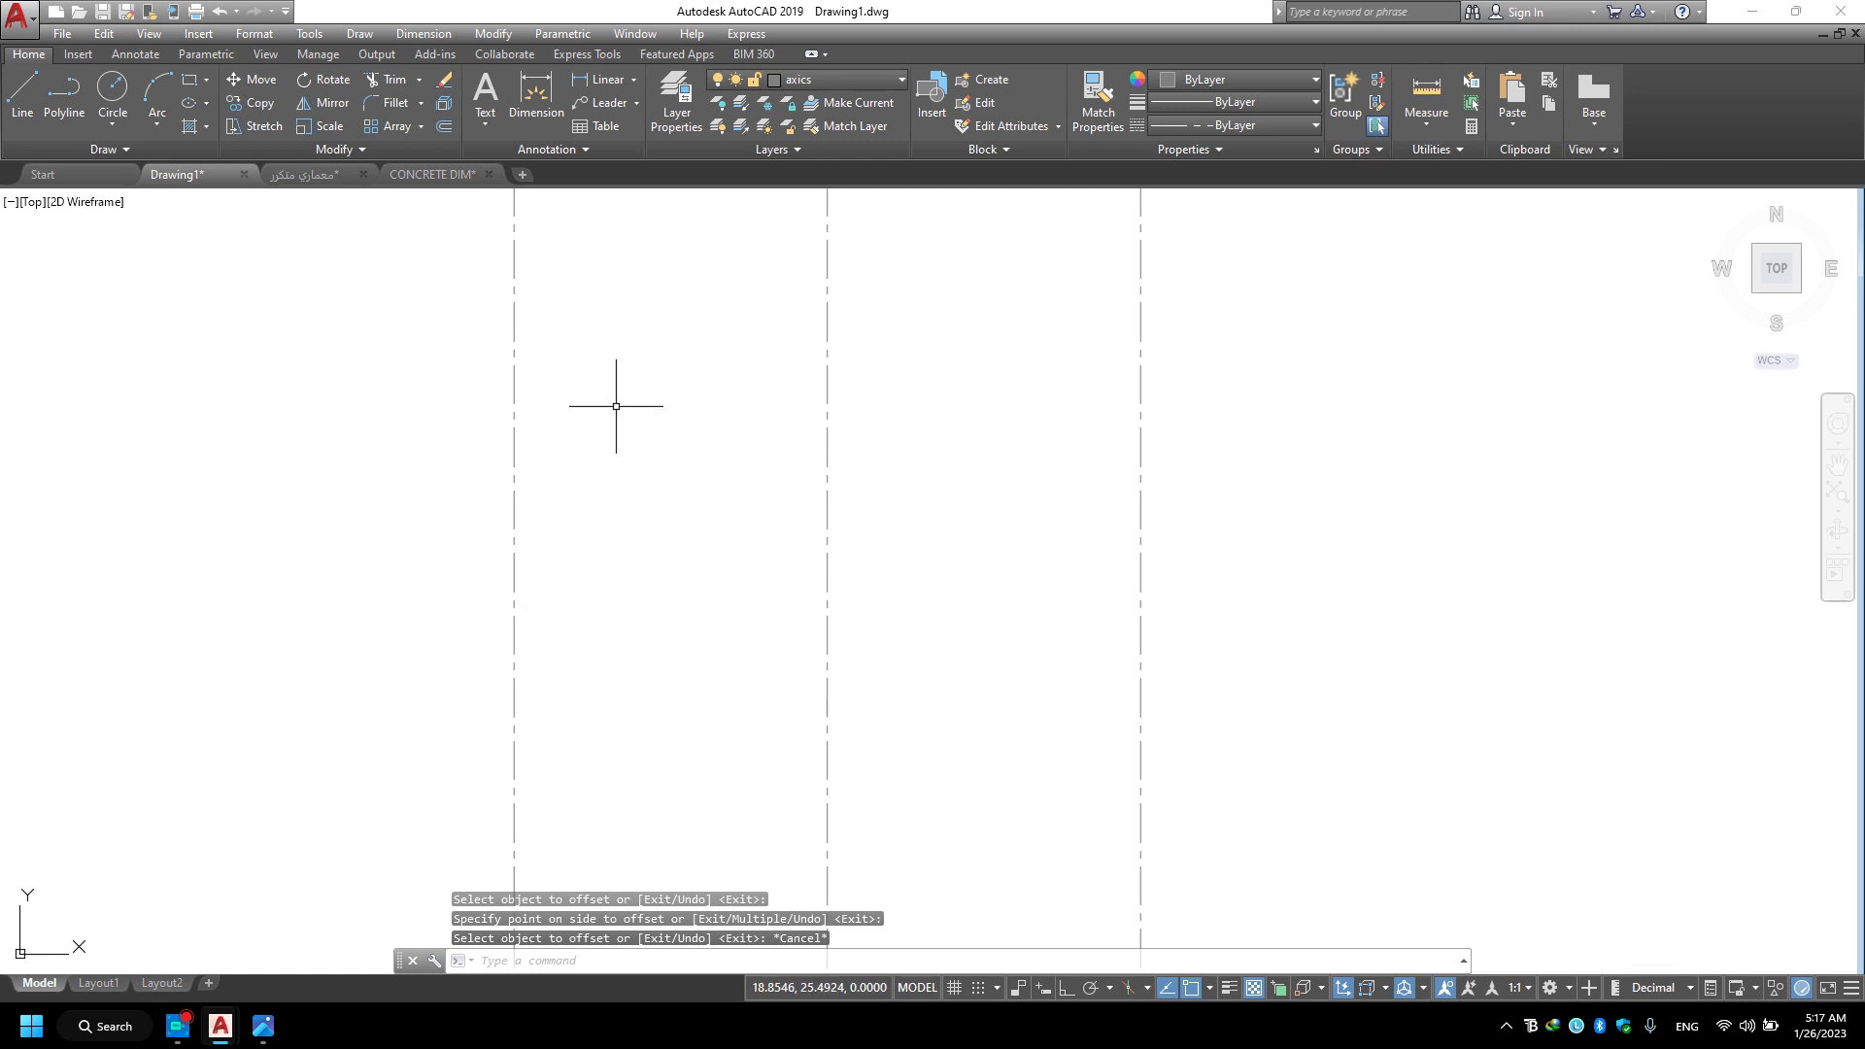
Place a horizontal XL construction line crossing the three vertical axes.
type("xl")
key("Return")
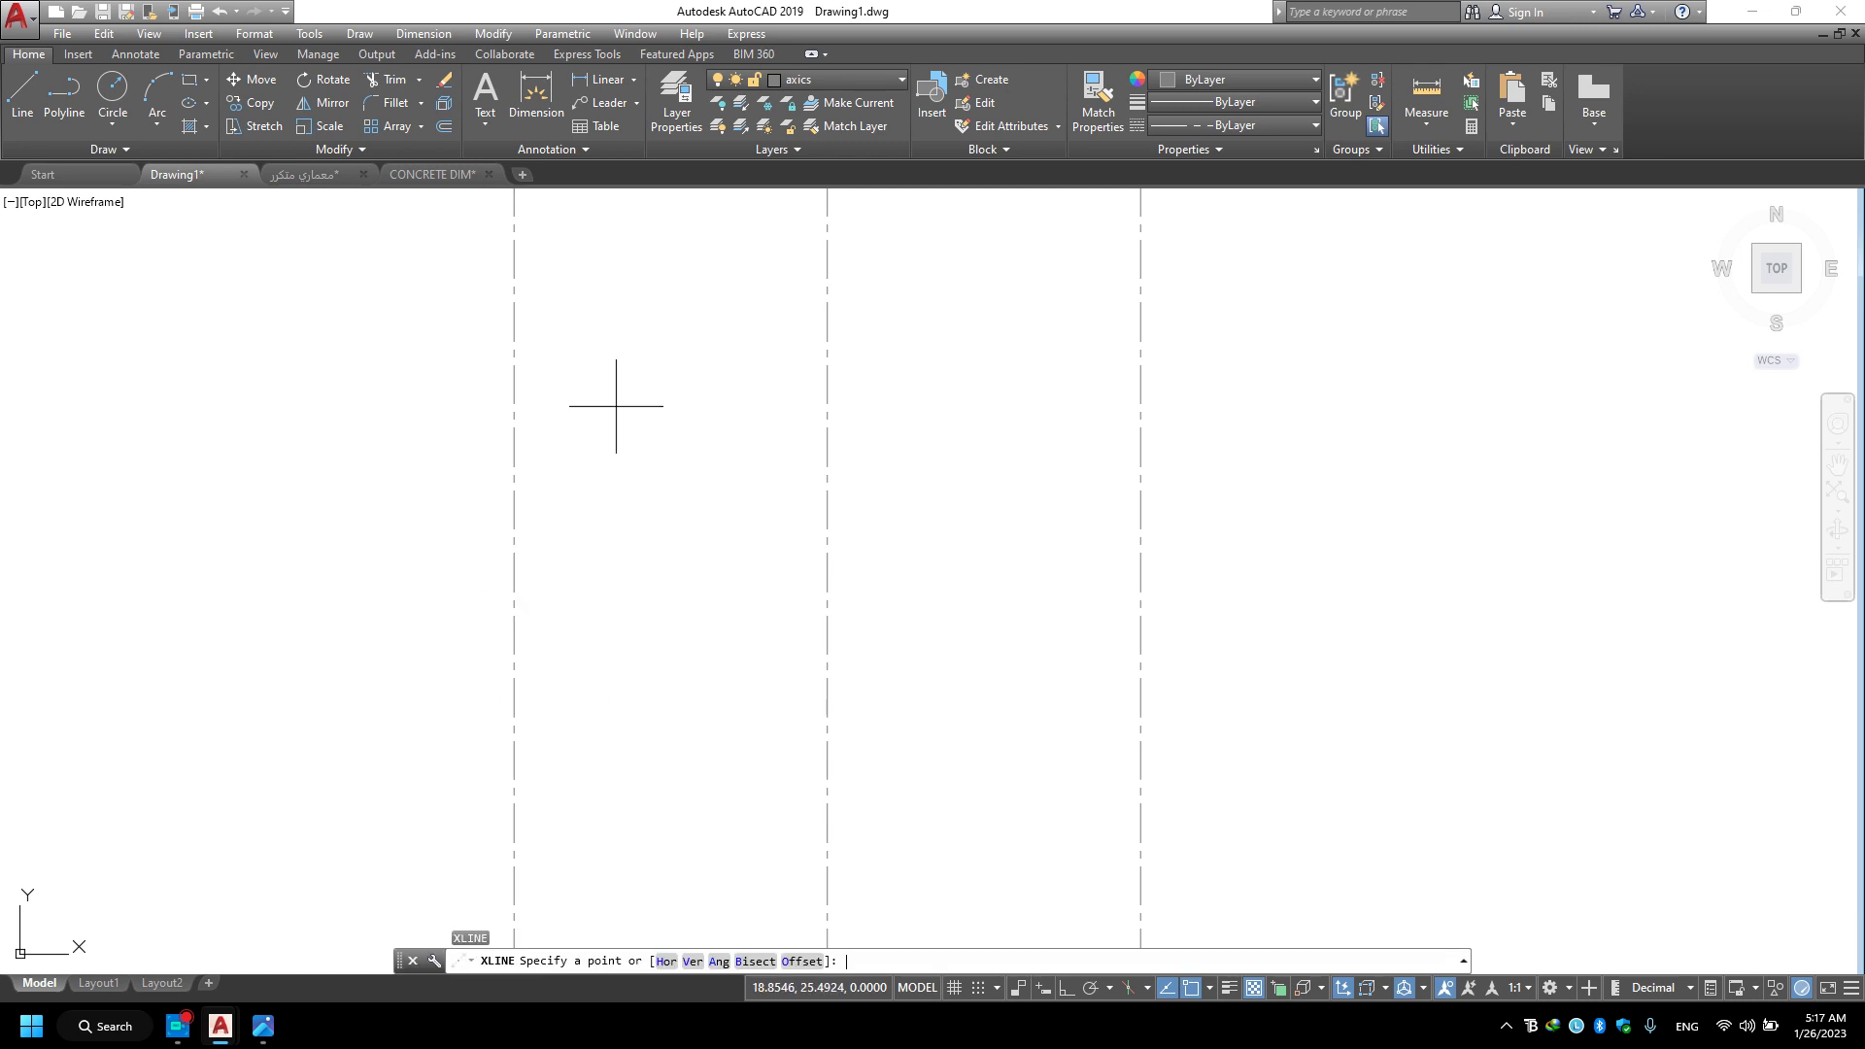
key("Return")
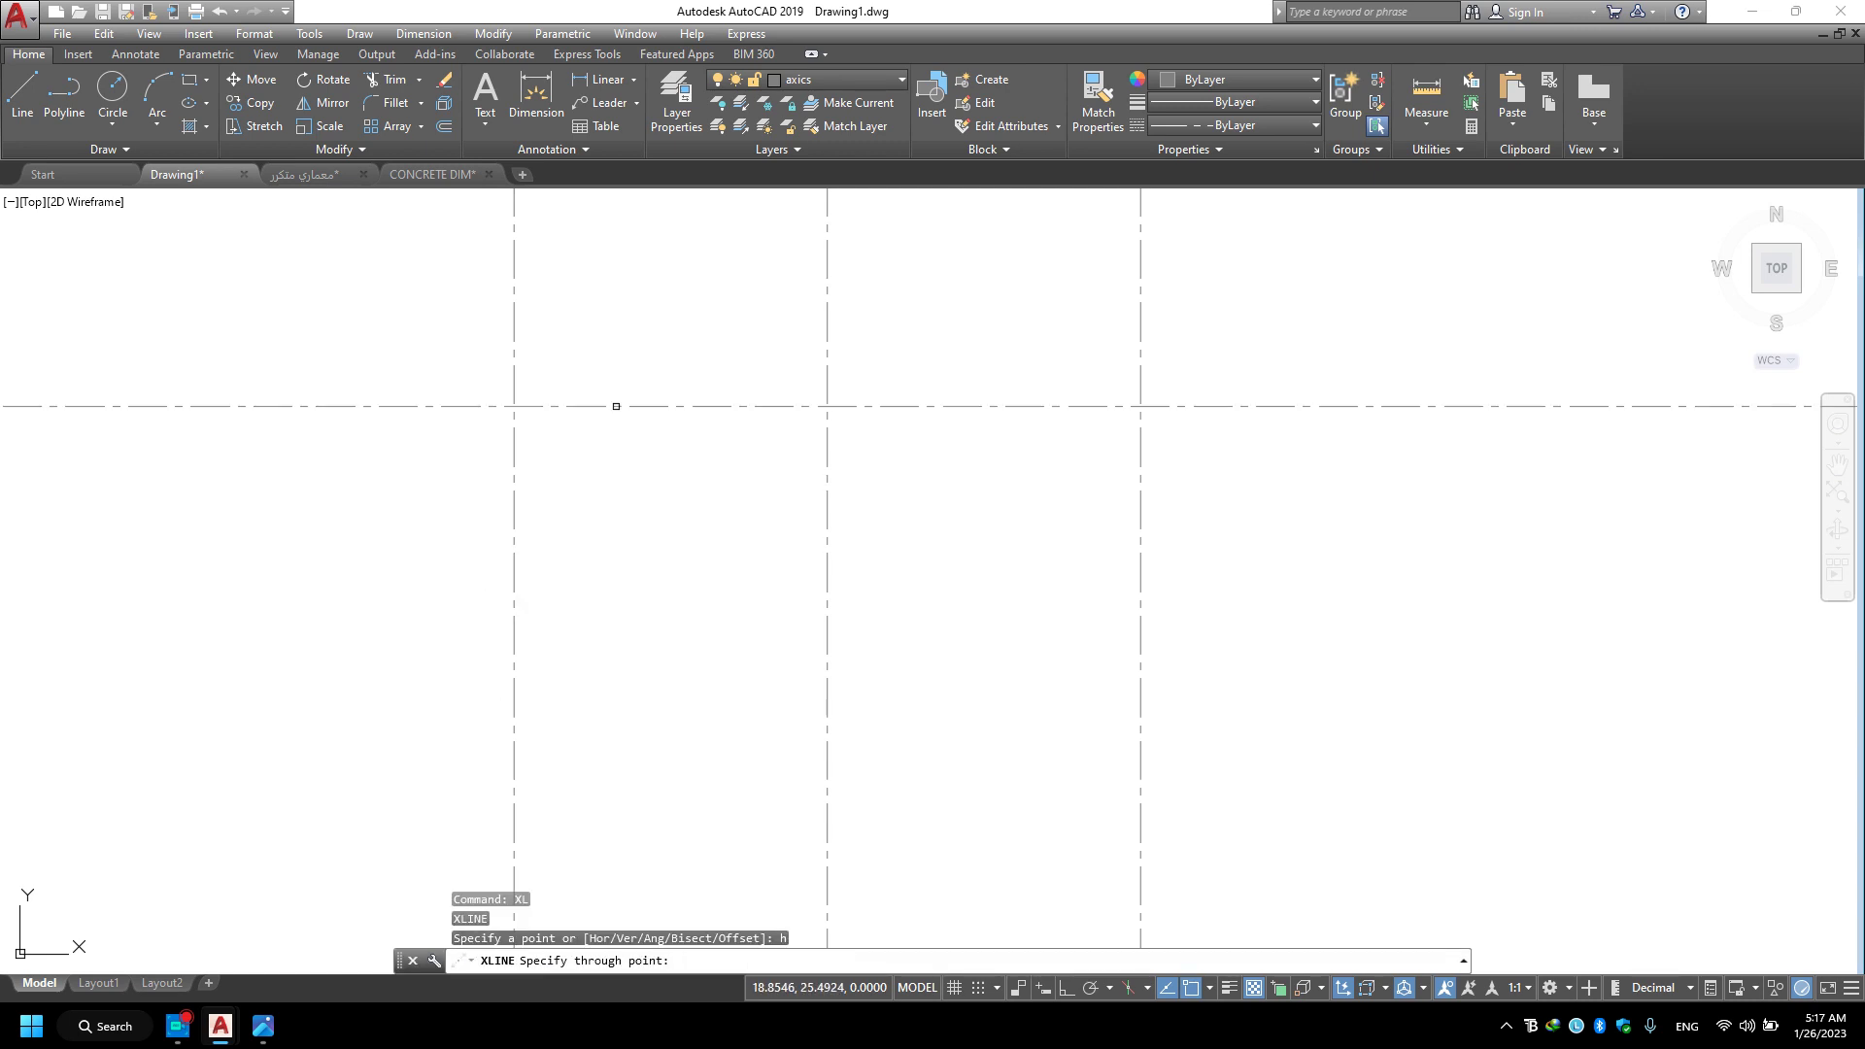
left_click(573, 376)
key("Escape")
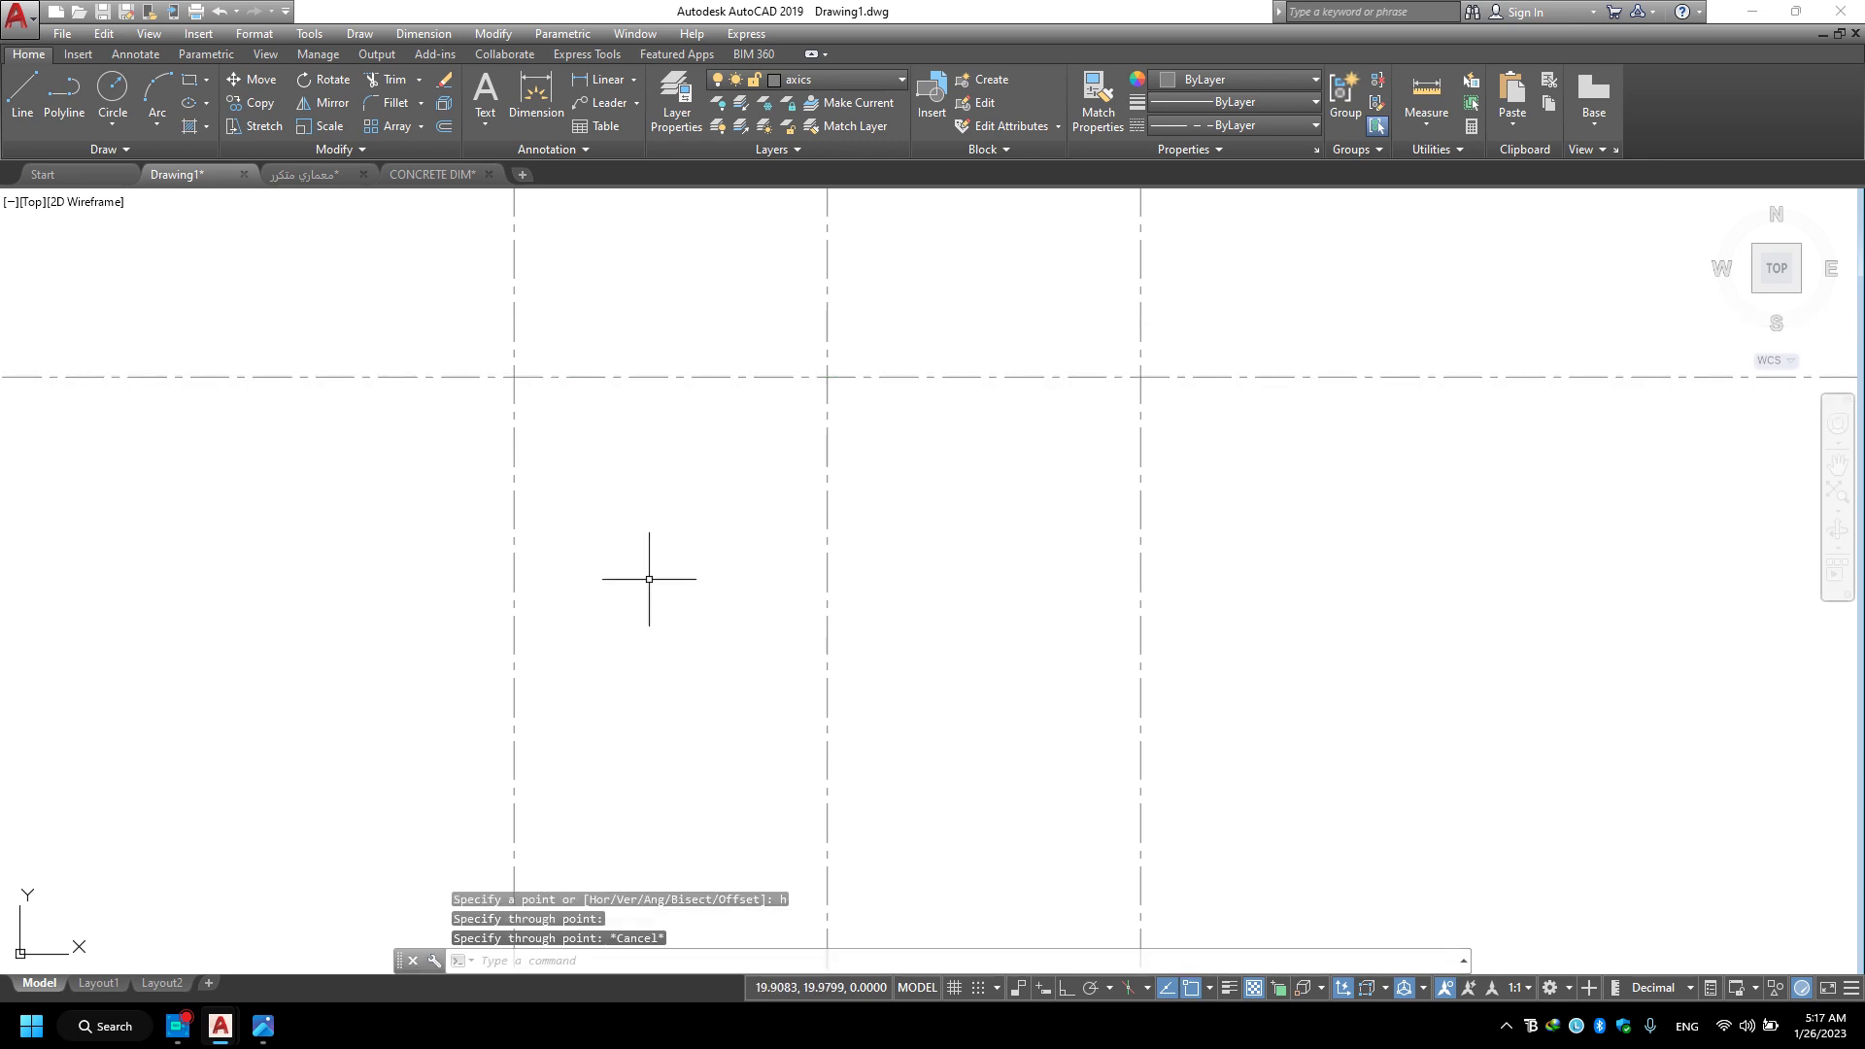
Check the reference sketch, then select the horizontal axis.
left_click(263, 1025)
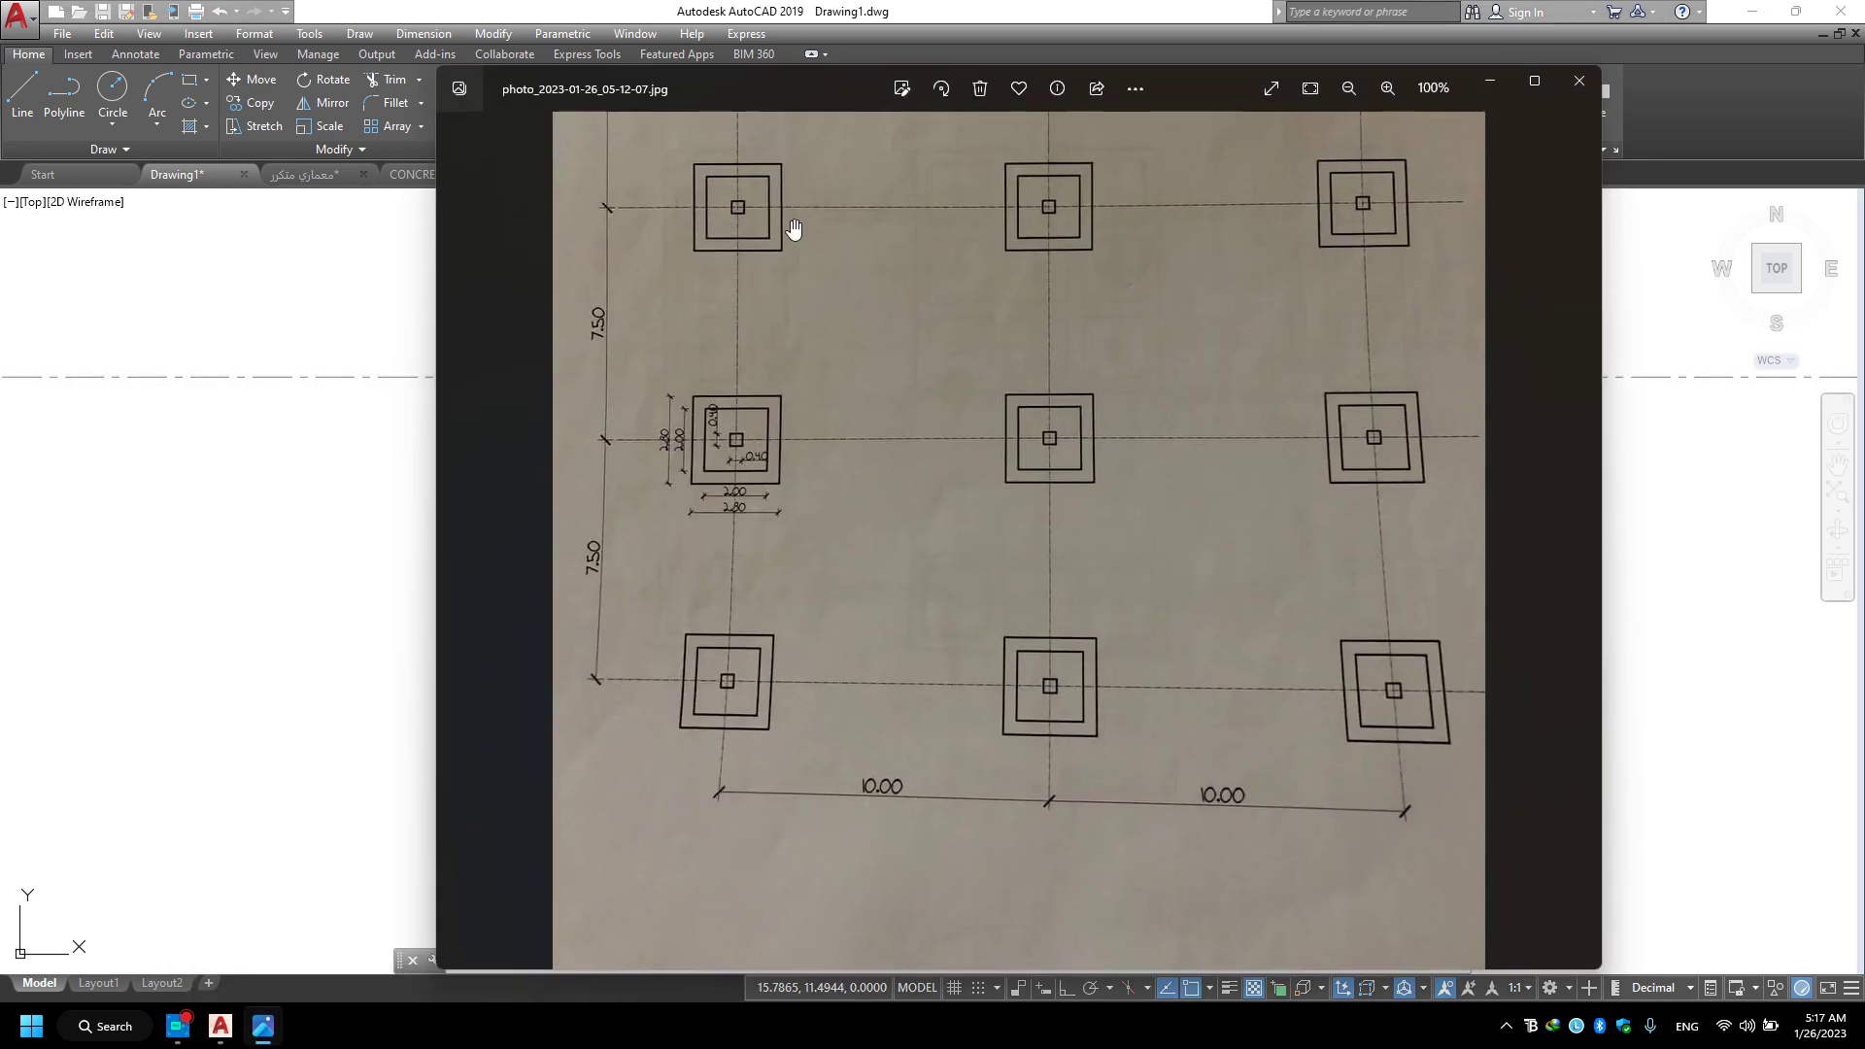
scroll(777, 301, "up", 3)
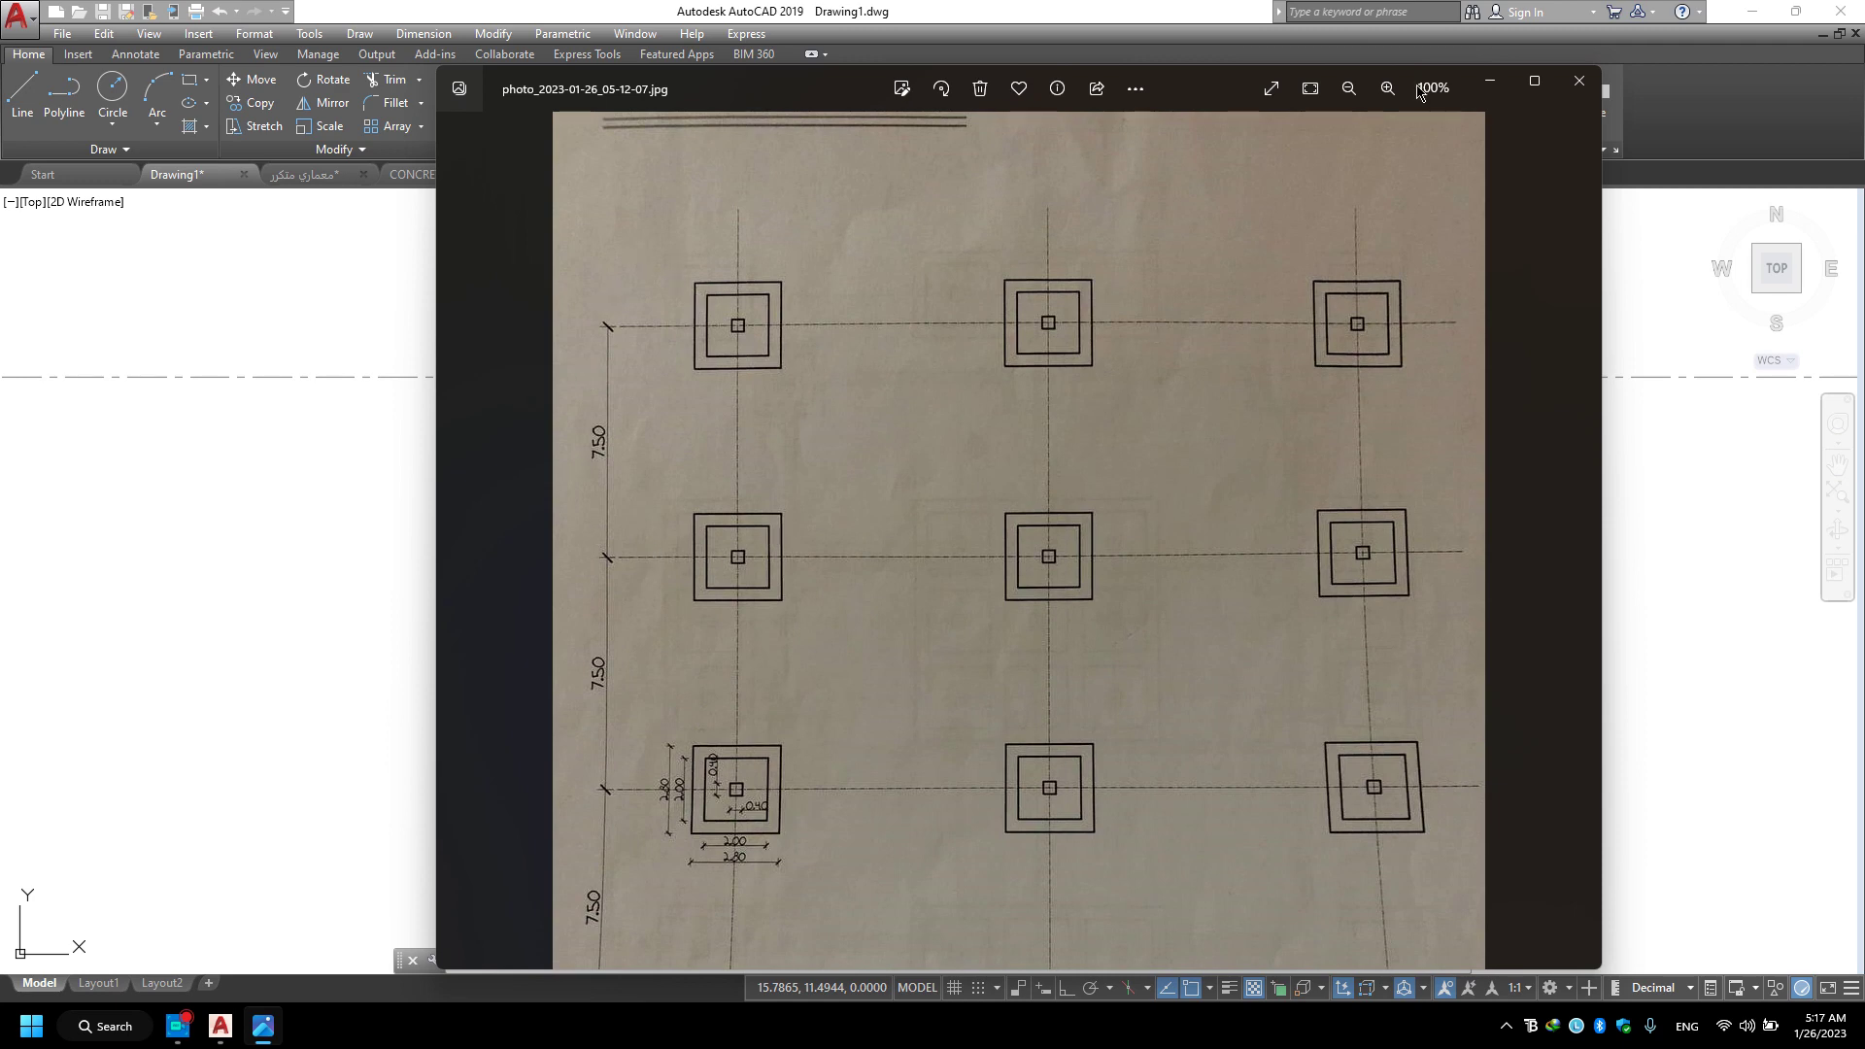
left_click(1490, 81)
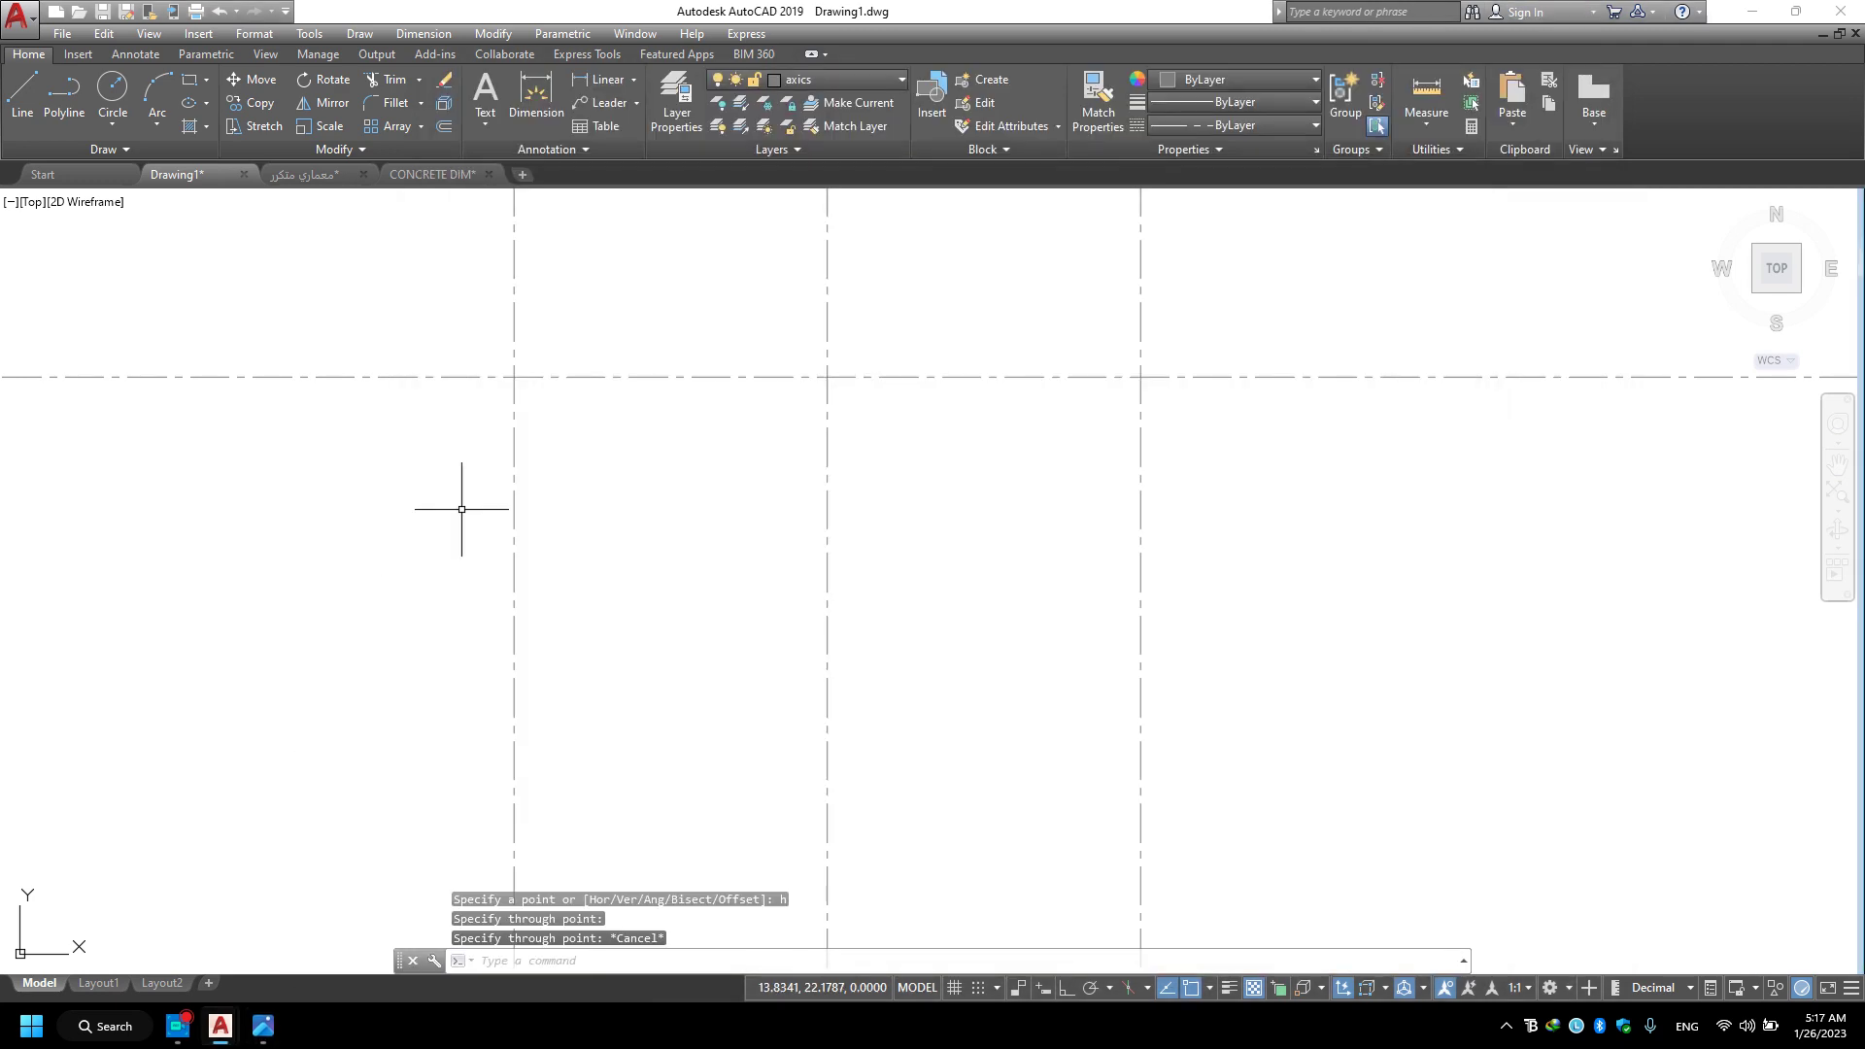
left_click(416, 312)
left_click(238, 482)
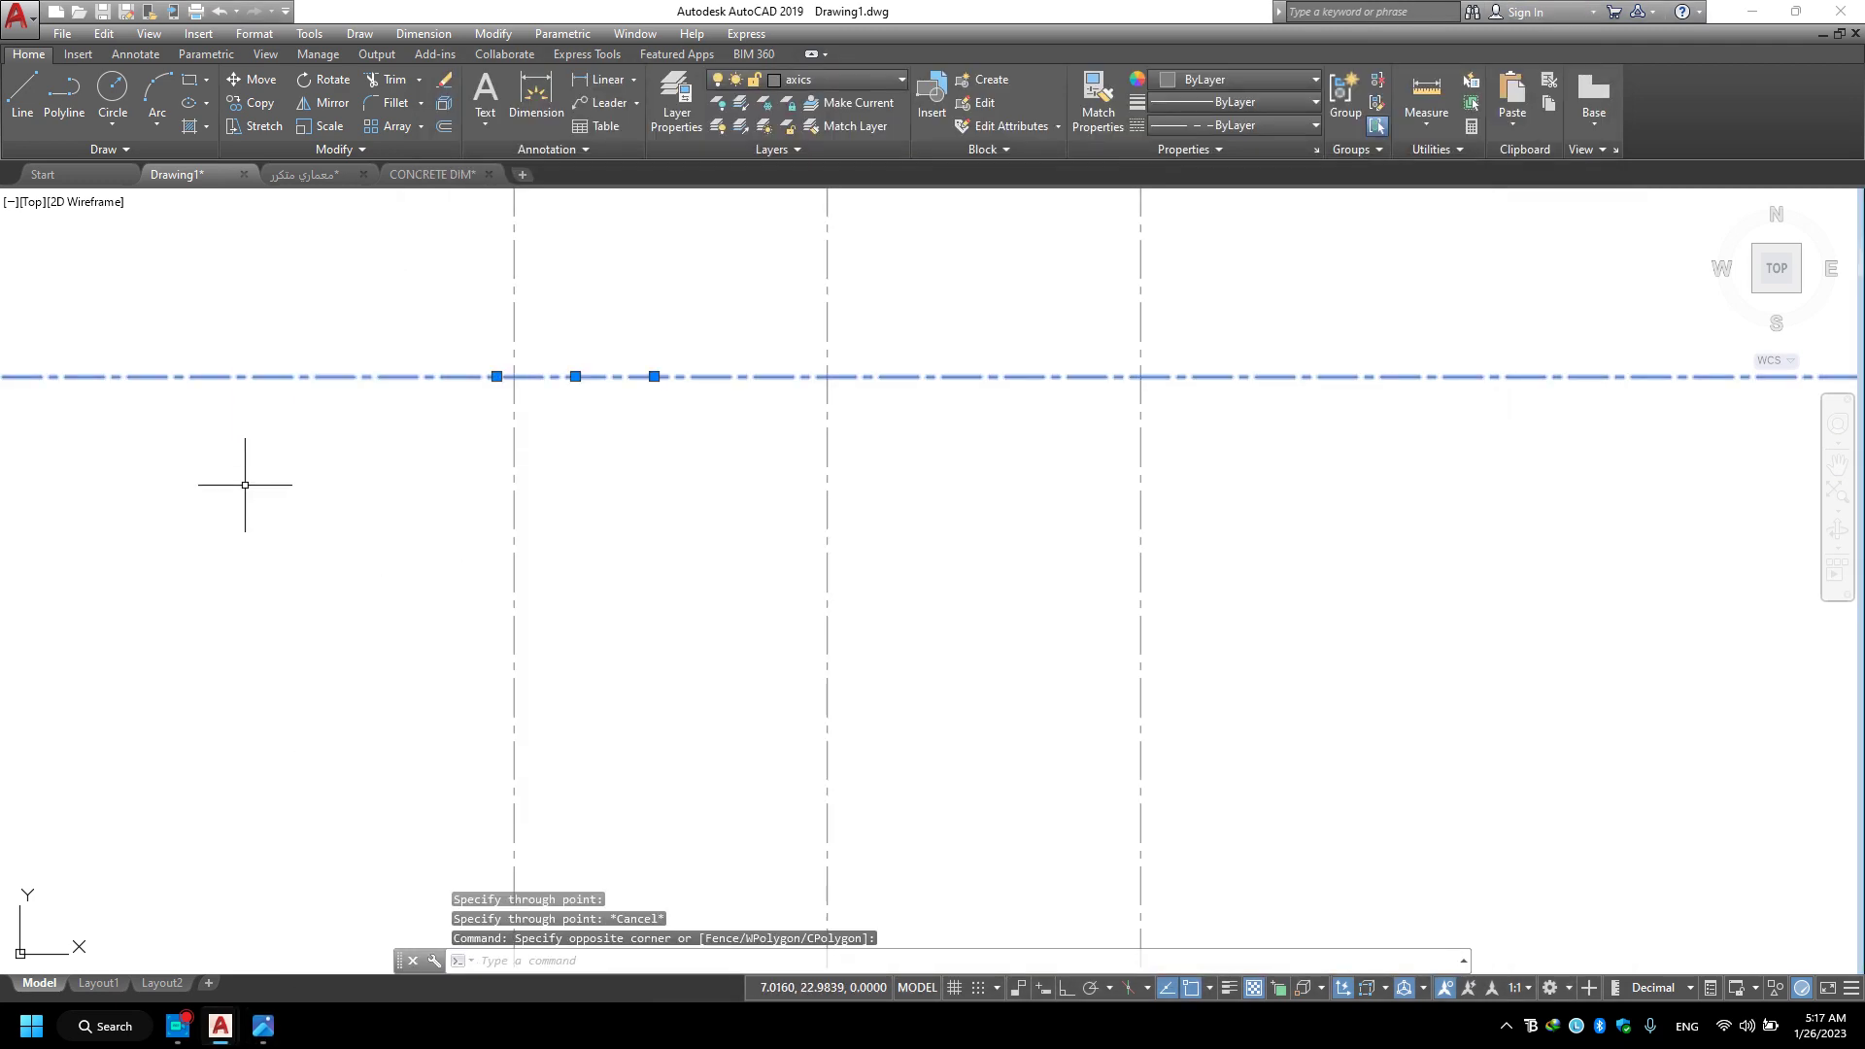
Offset the horizontal axis 7.5 downward twice, adding the second and third axes.
type("of")
key("Return")
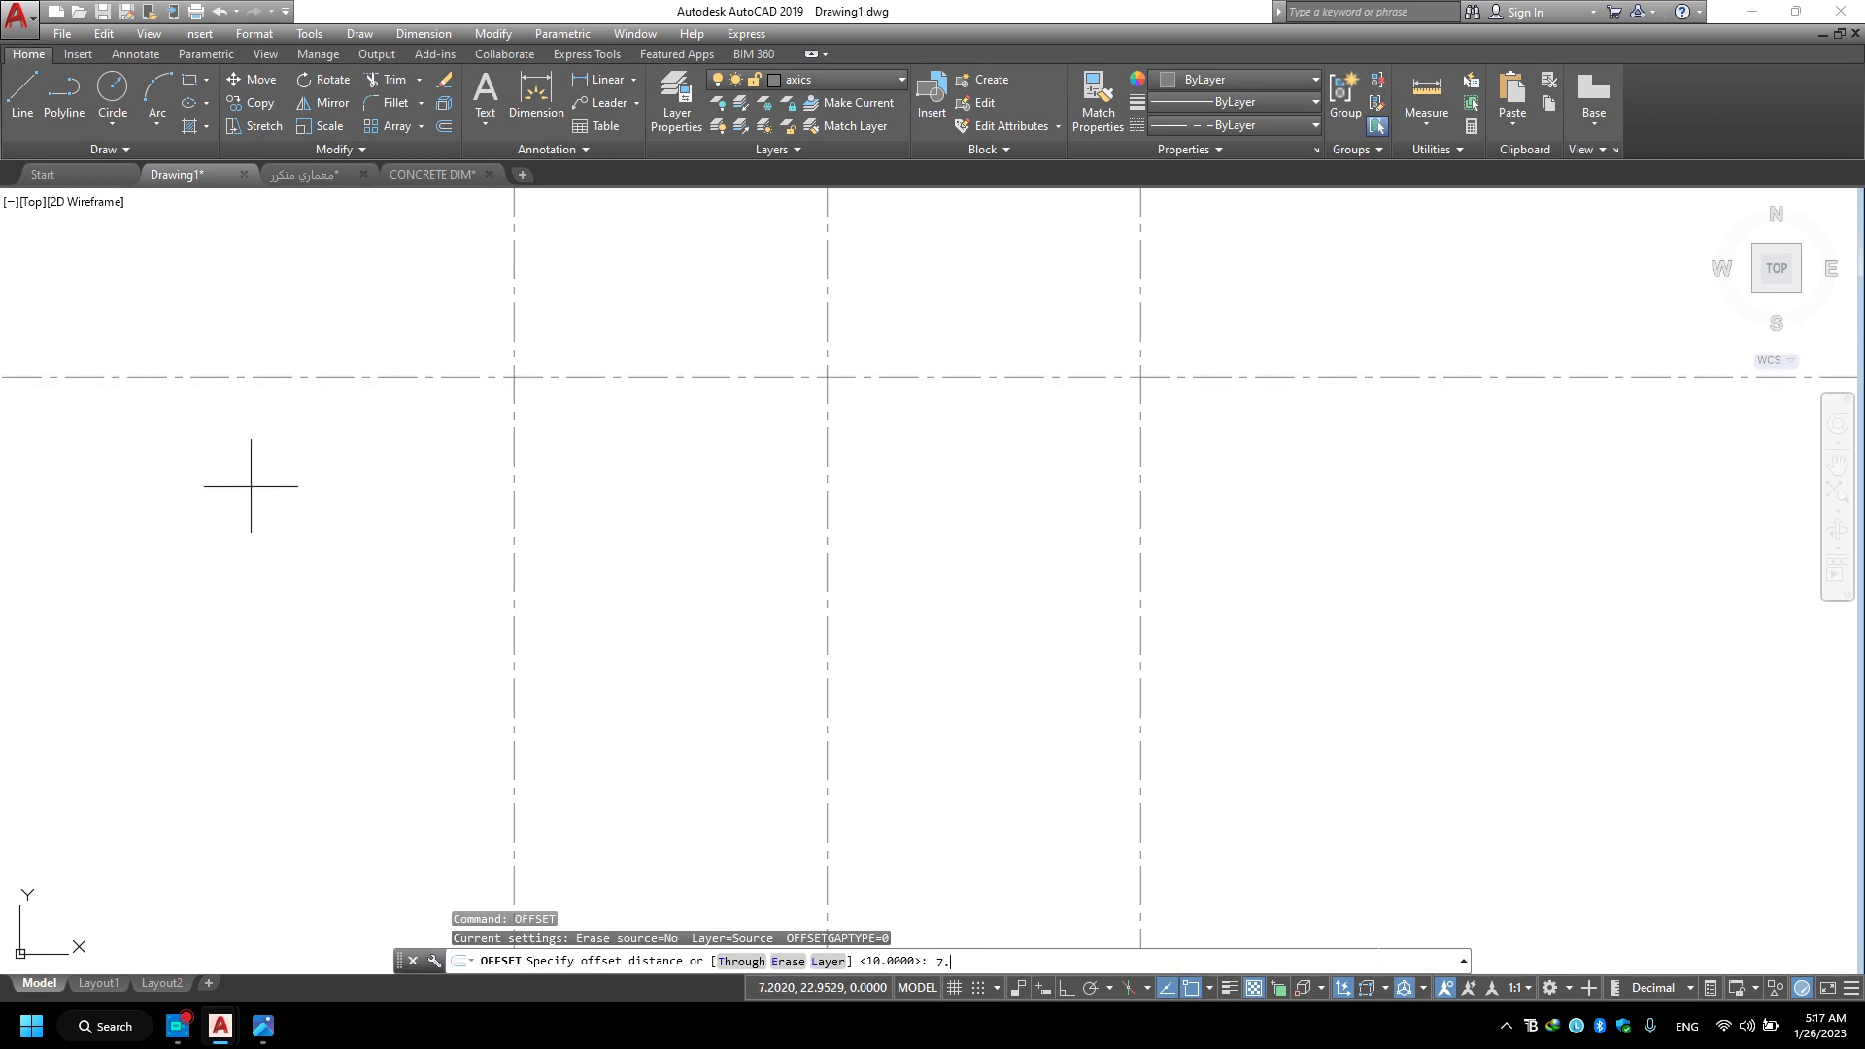
key("Return")
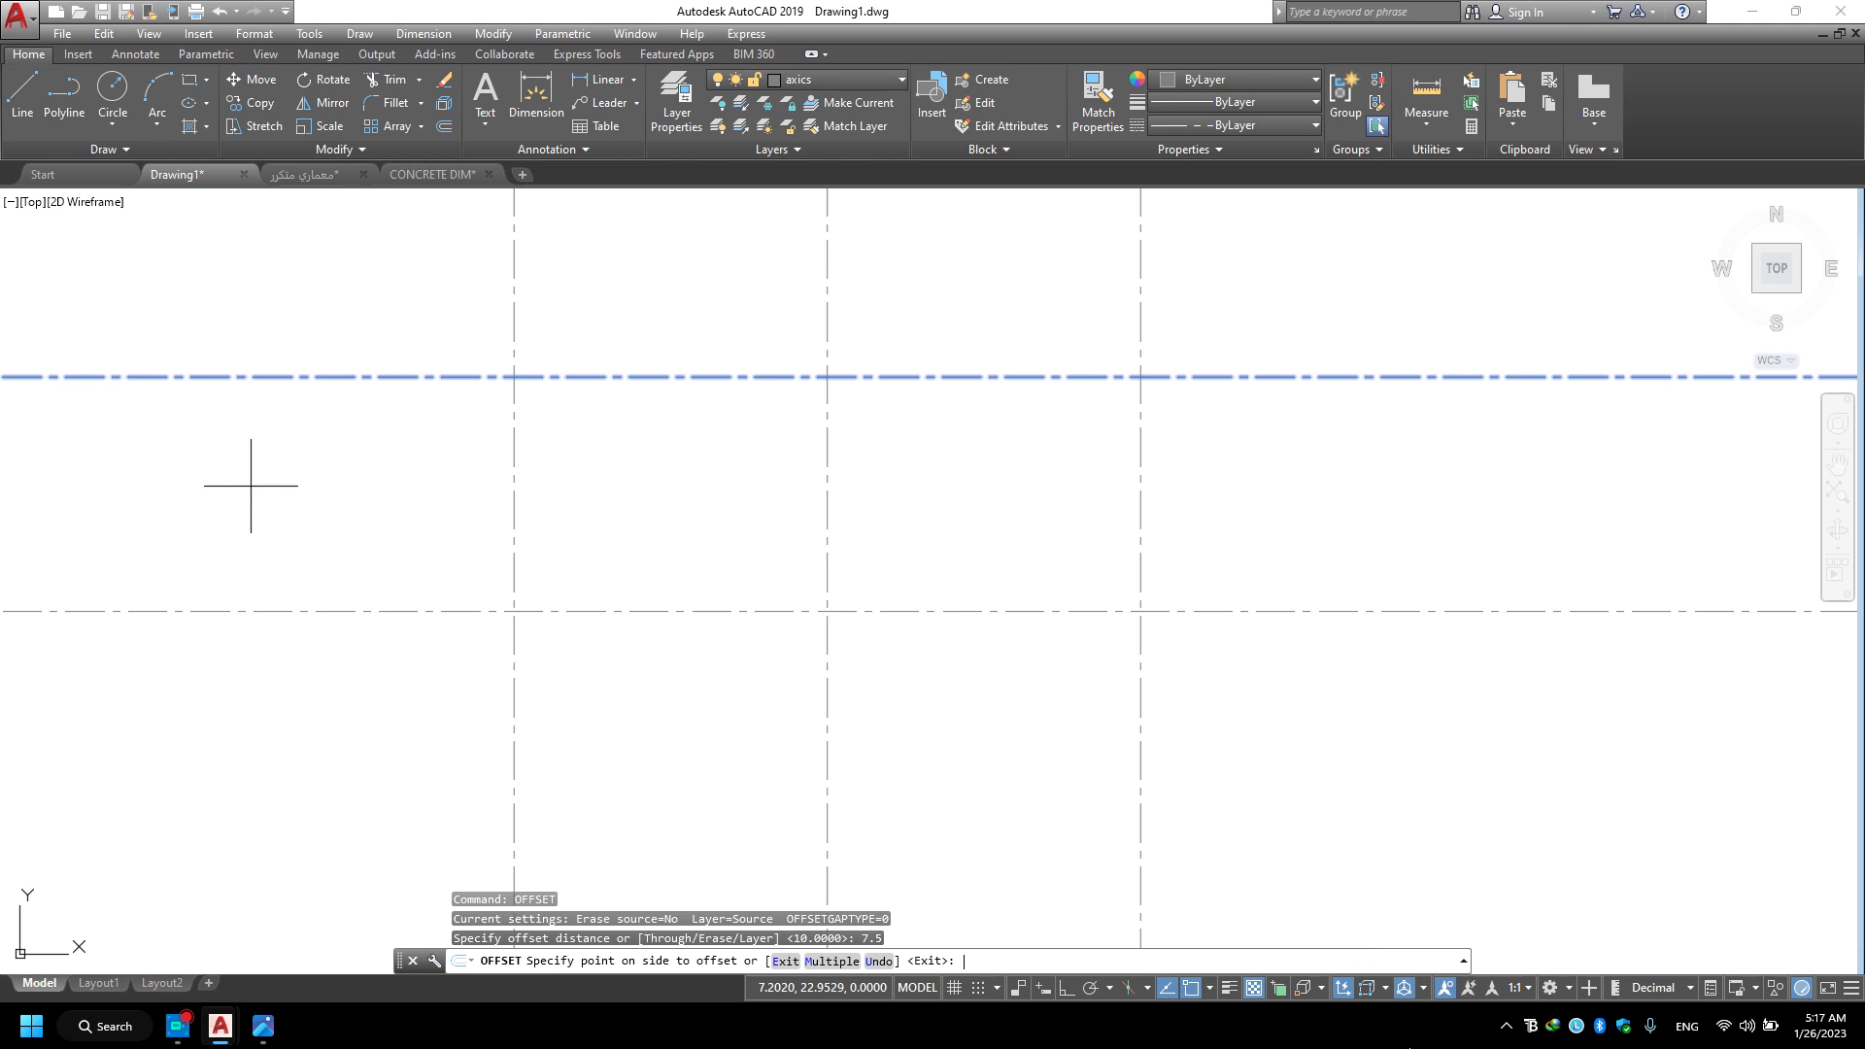
middle_click_drag(651, 486, 670, 566)
scroll(698, 340, "down", 2)
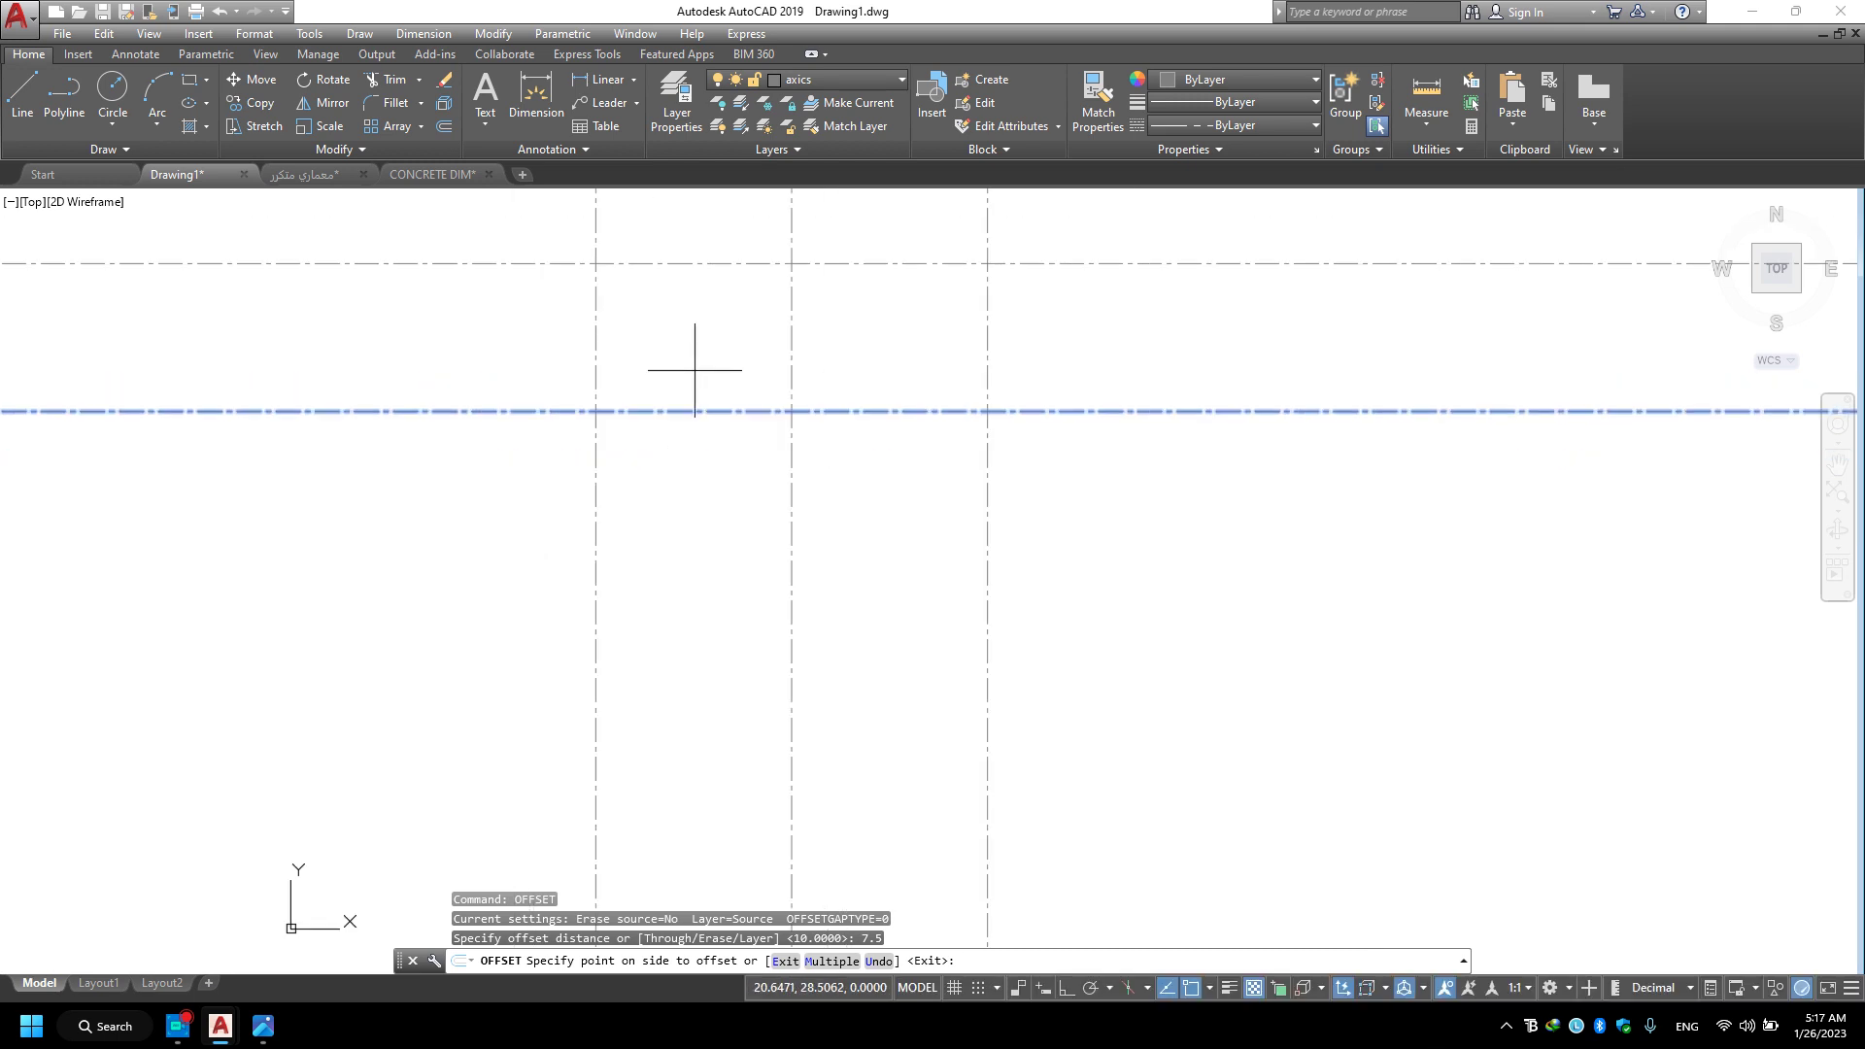
left_click(648, 575)
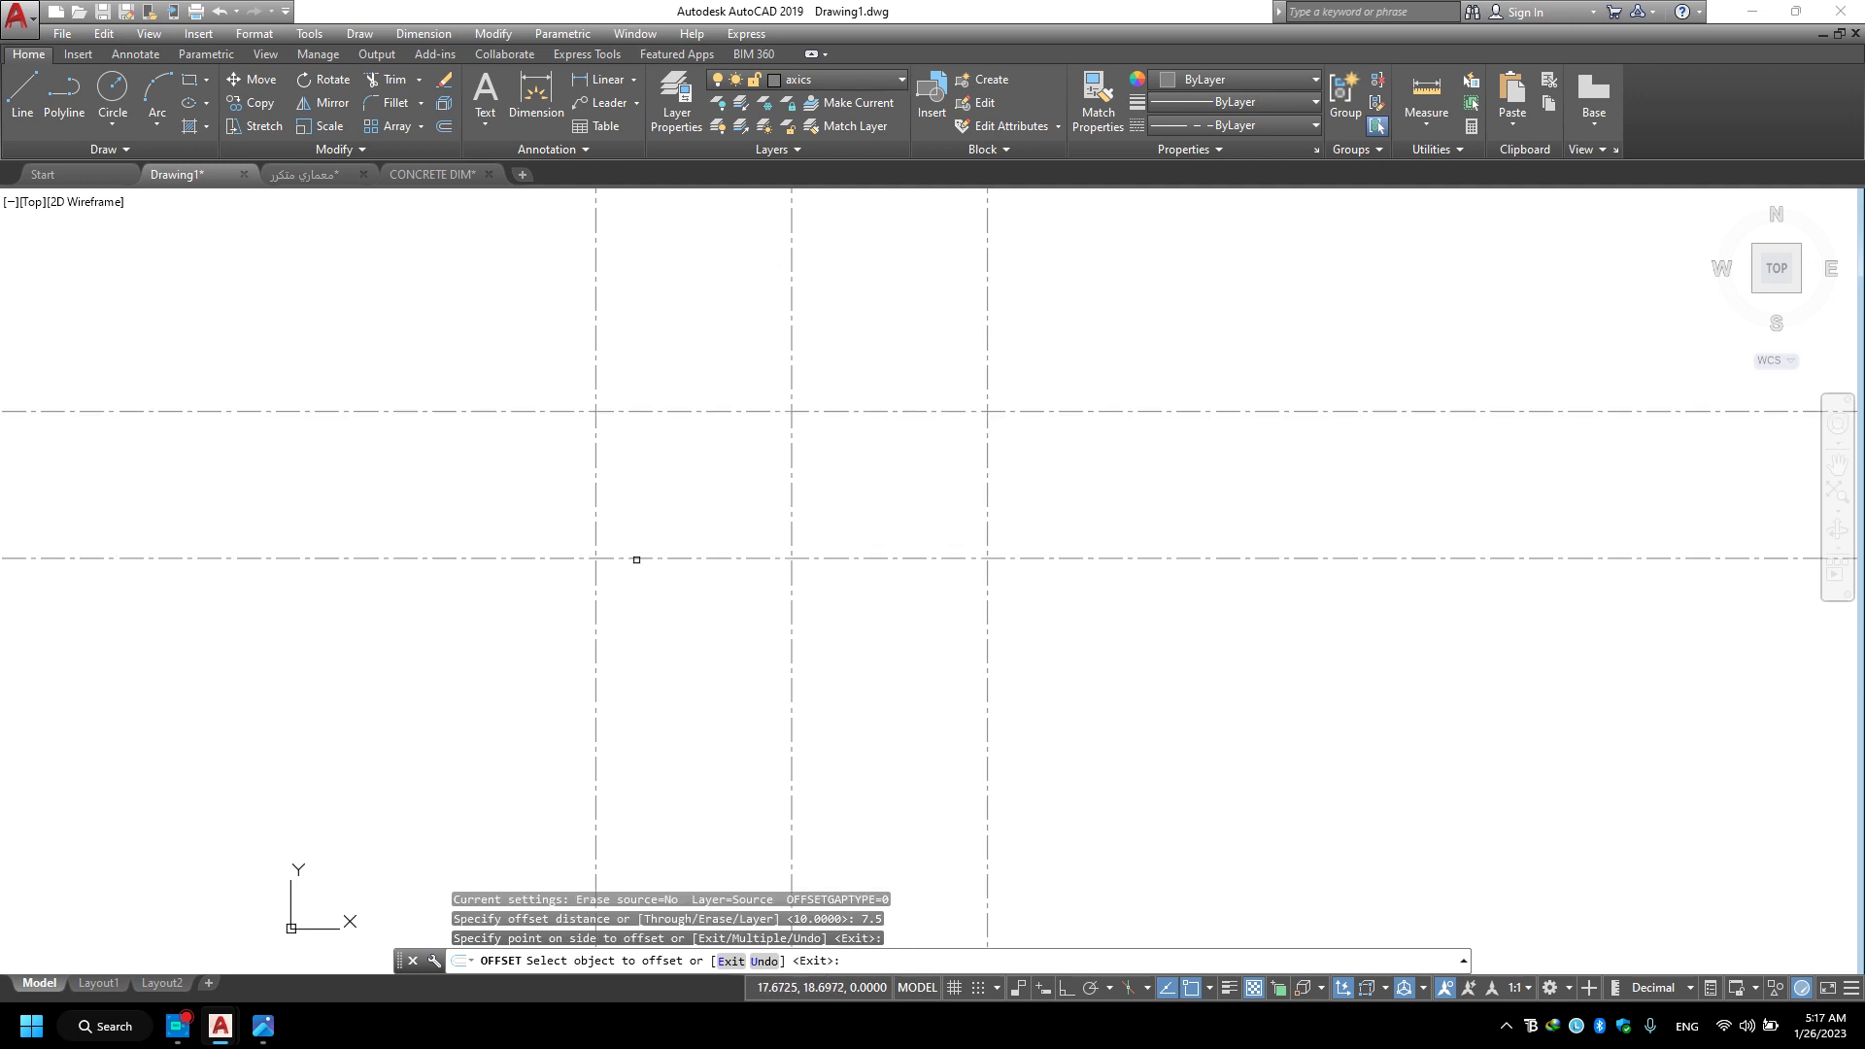
left_click(636, 559)
left_click(575, 737)
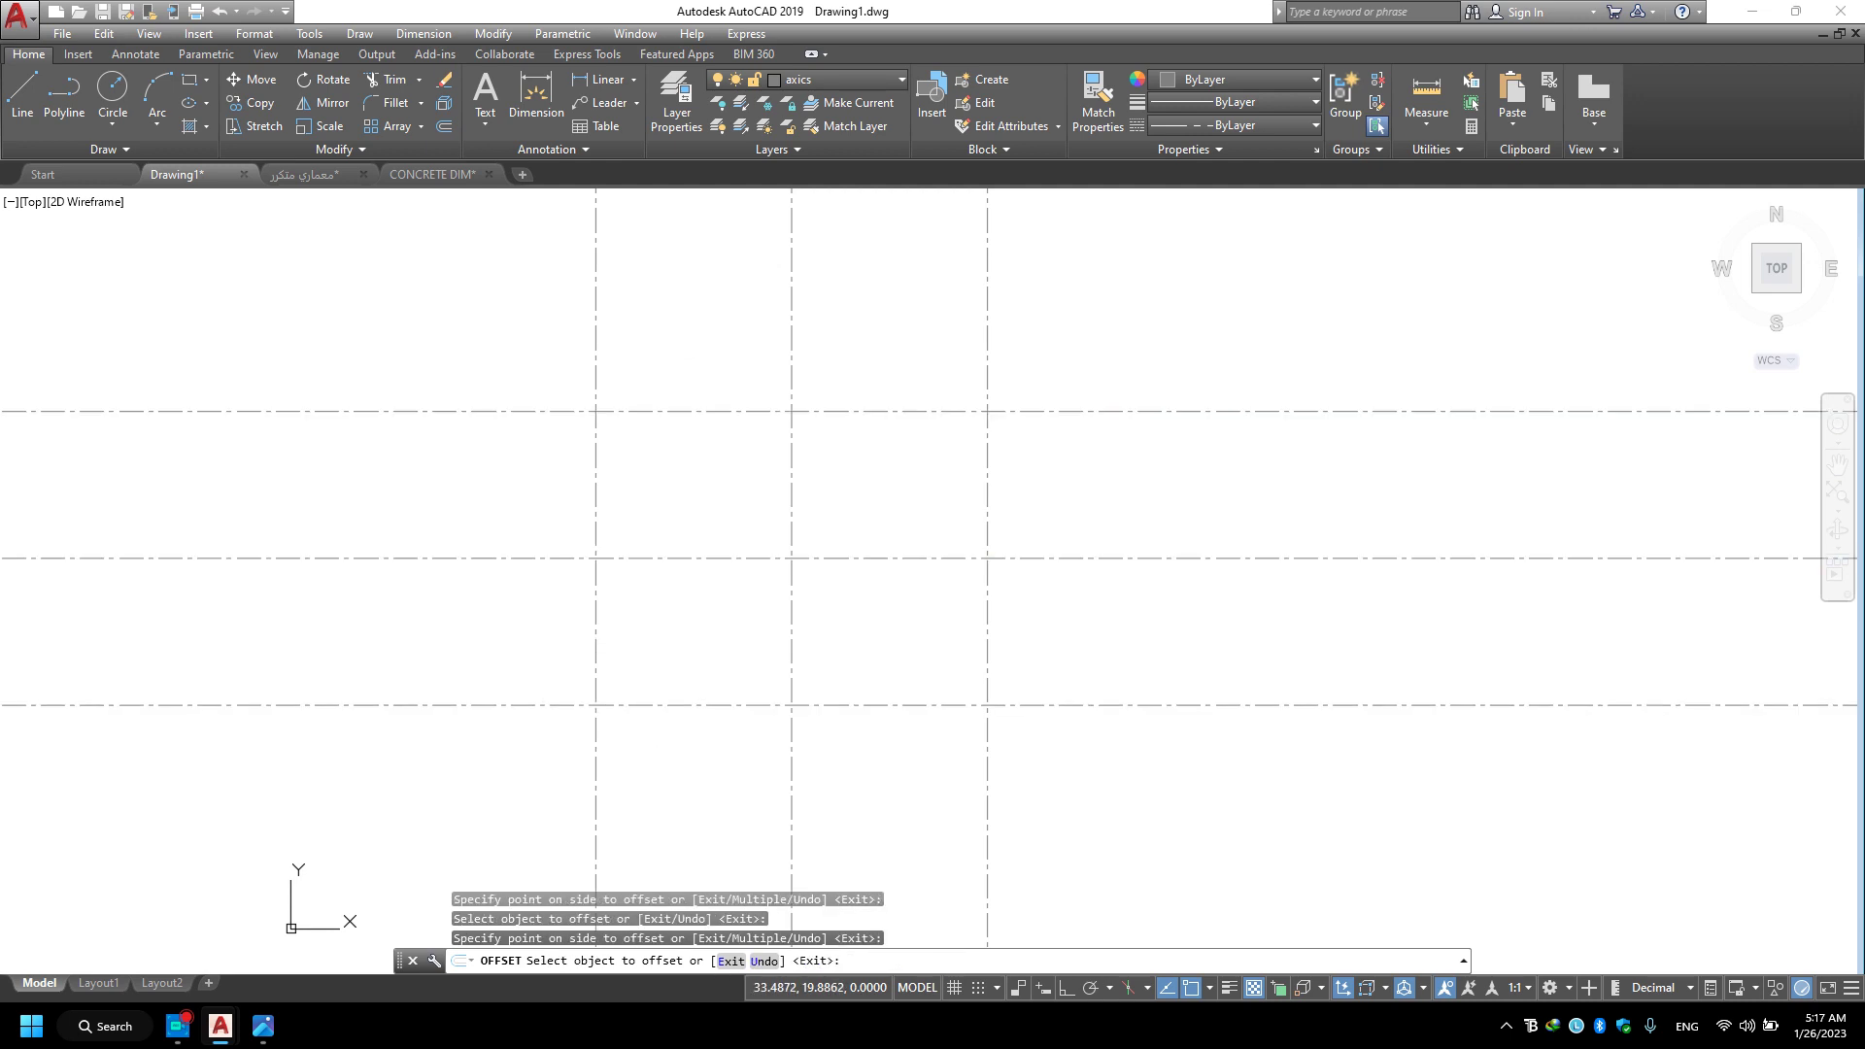
After checking the footing sketch, add the fourth horizontal axis 7.5 below the third.
middle_click_drag(941, 621, 971, 635)
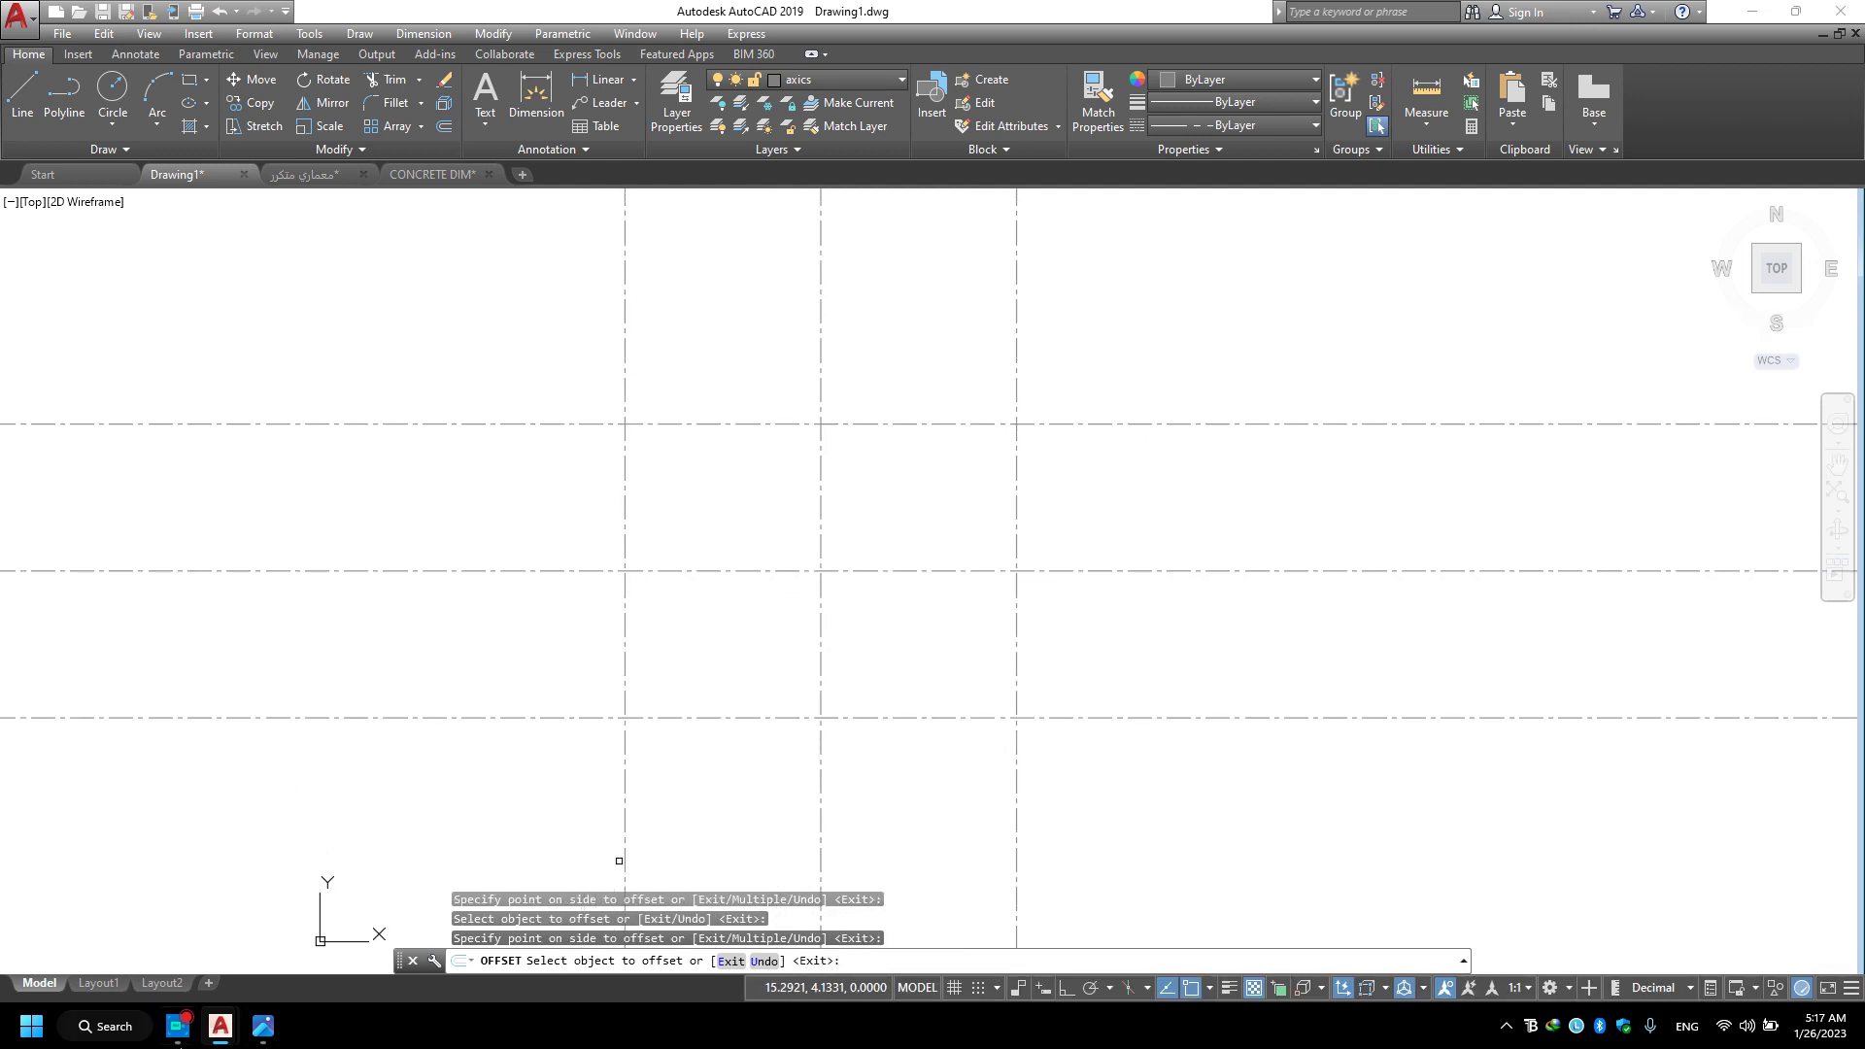
left_click(273, 1035)
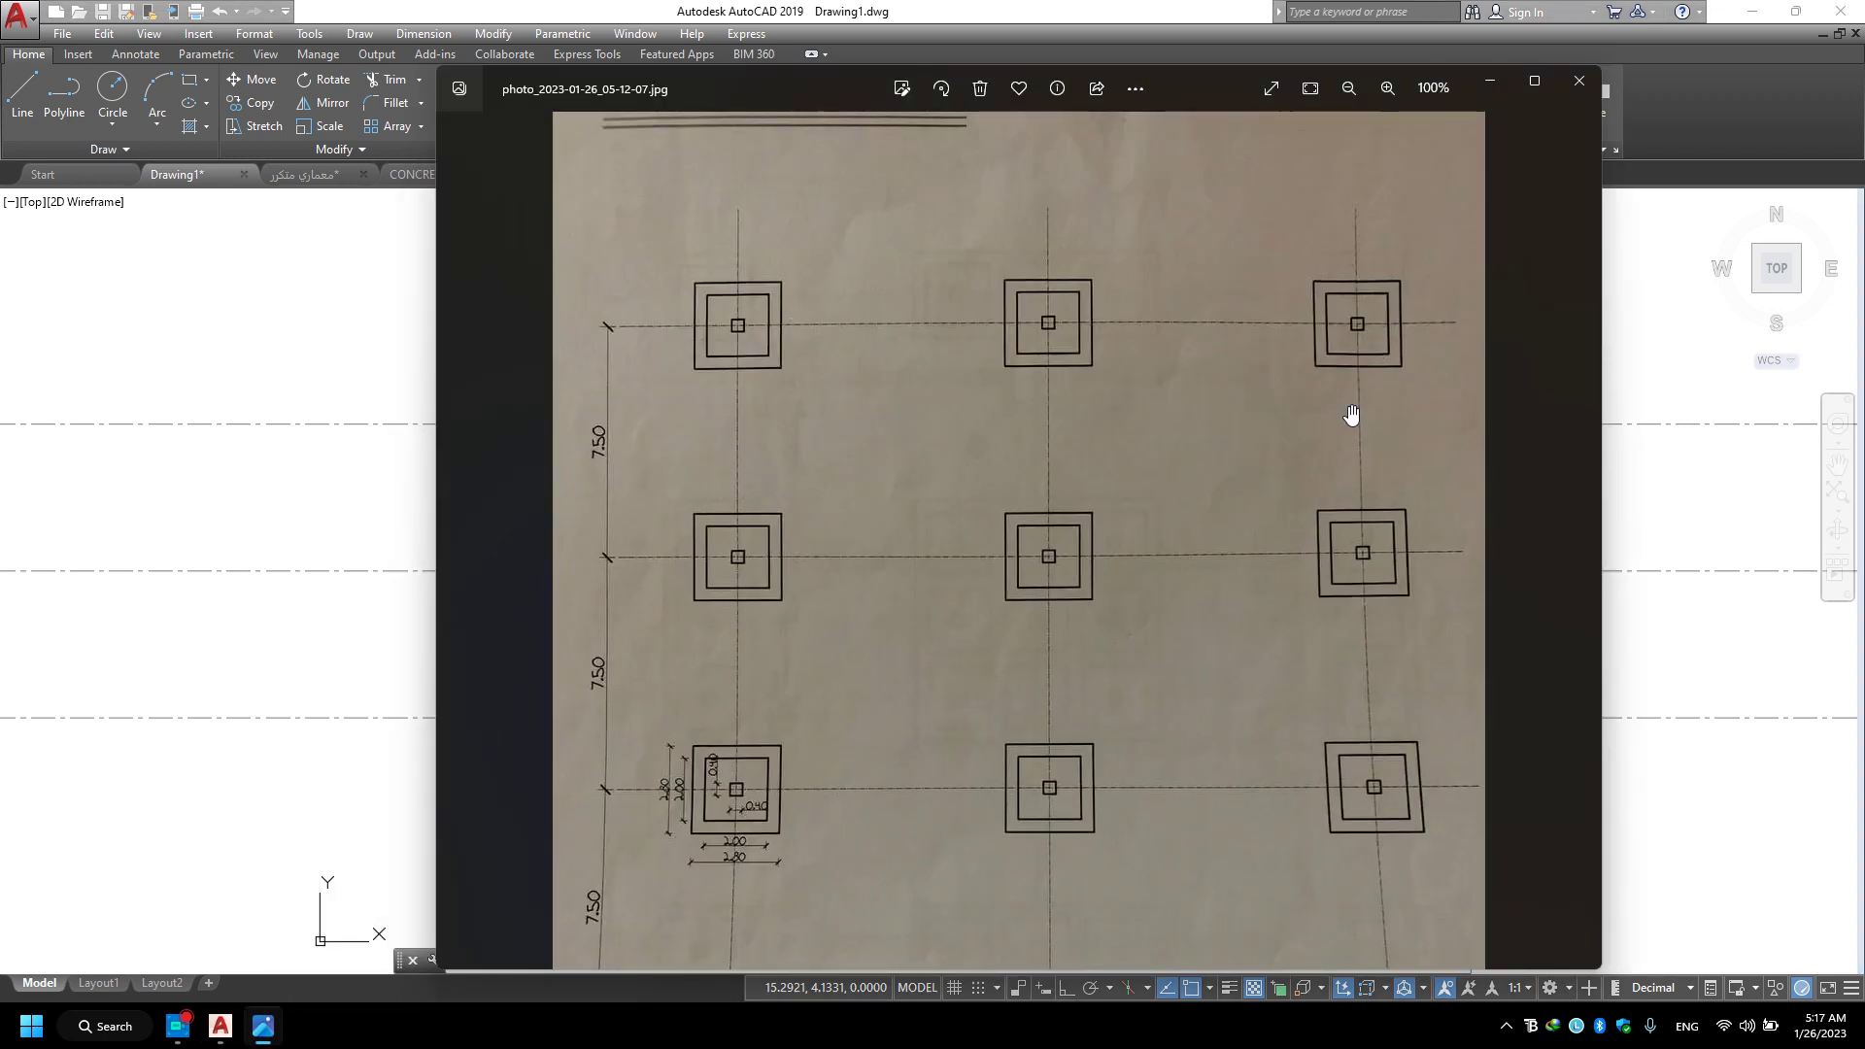
scroll(746, 711, "down", 2)
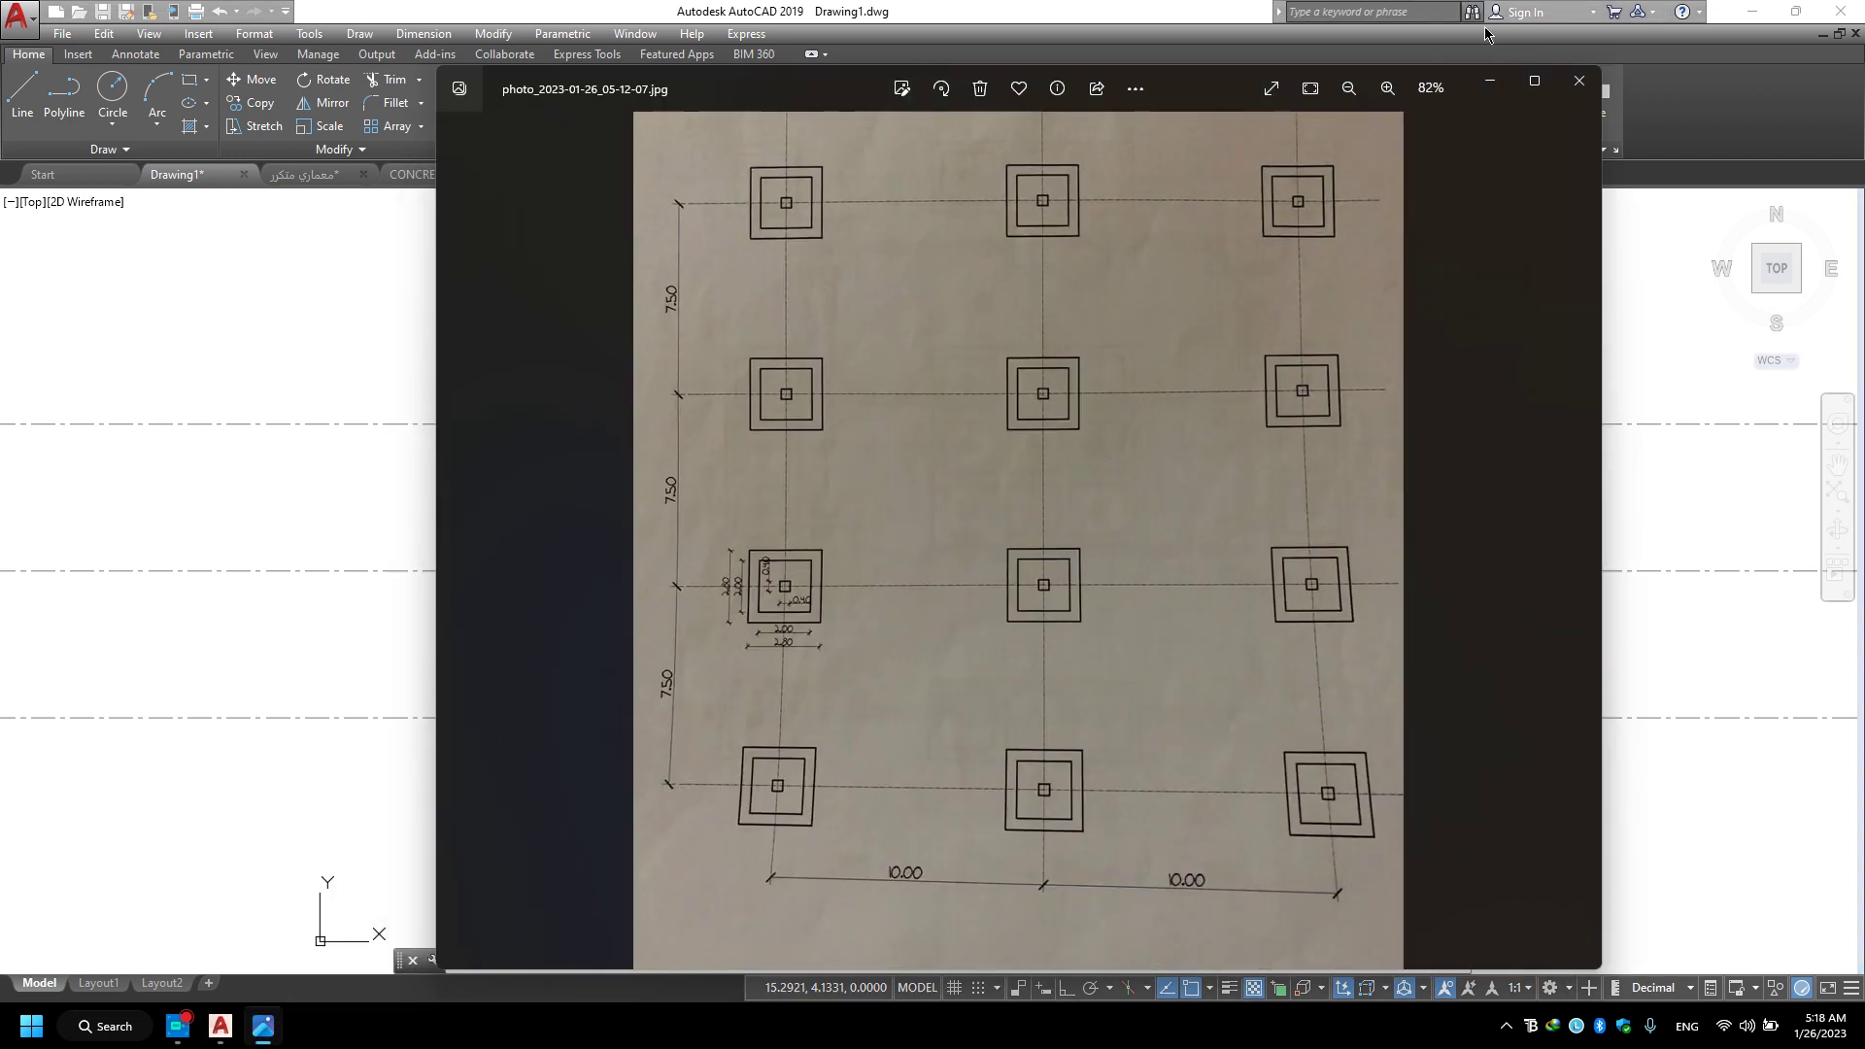
left_click(1489, 80)
middle_click_drag(548, 737, 546, 629)
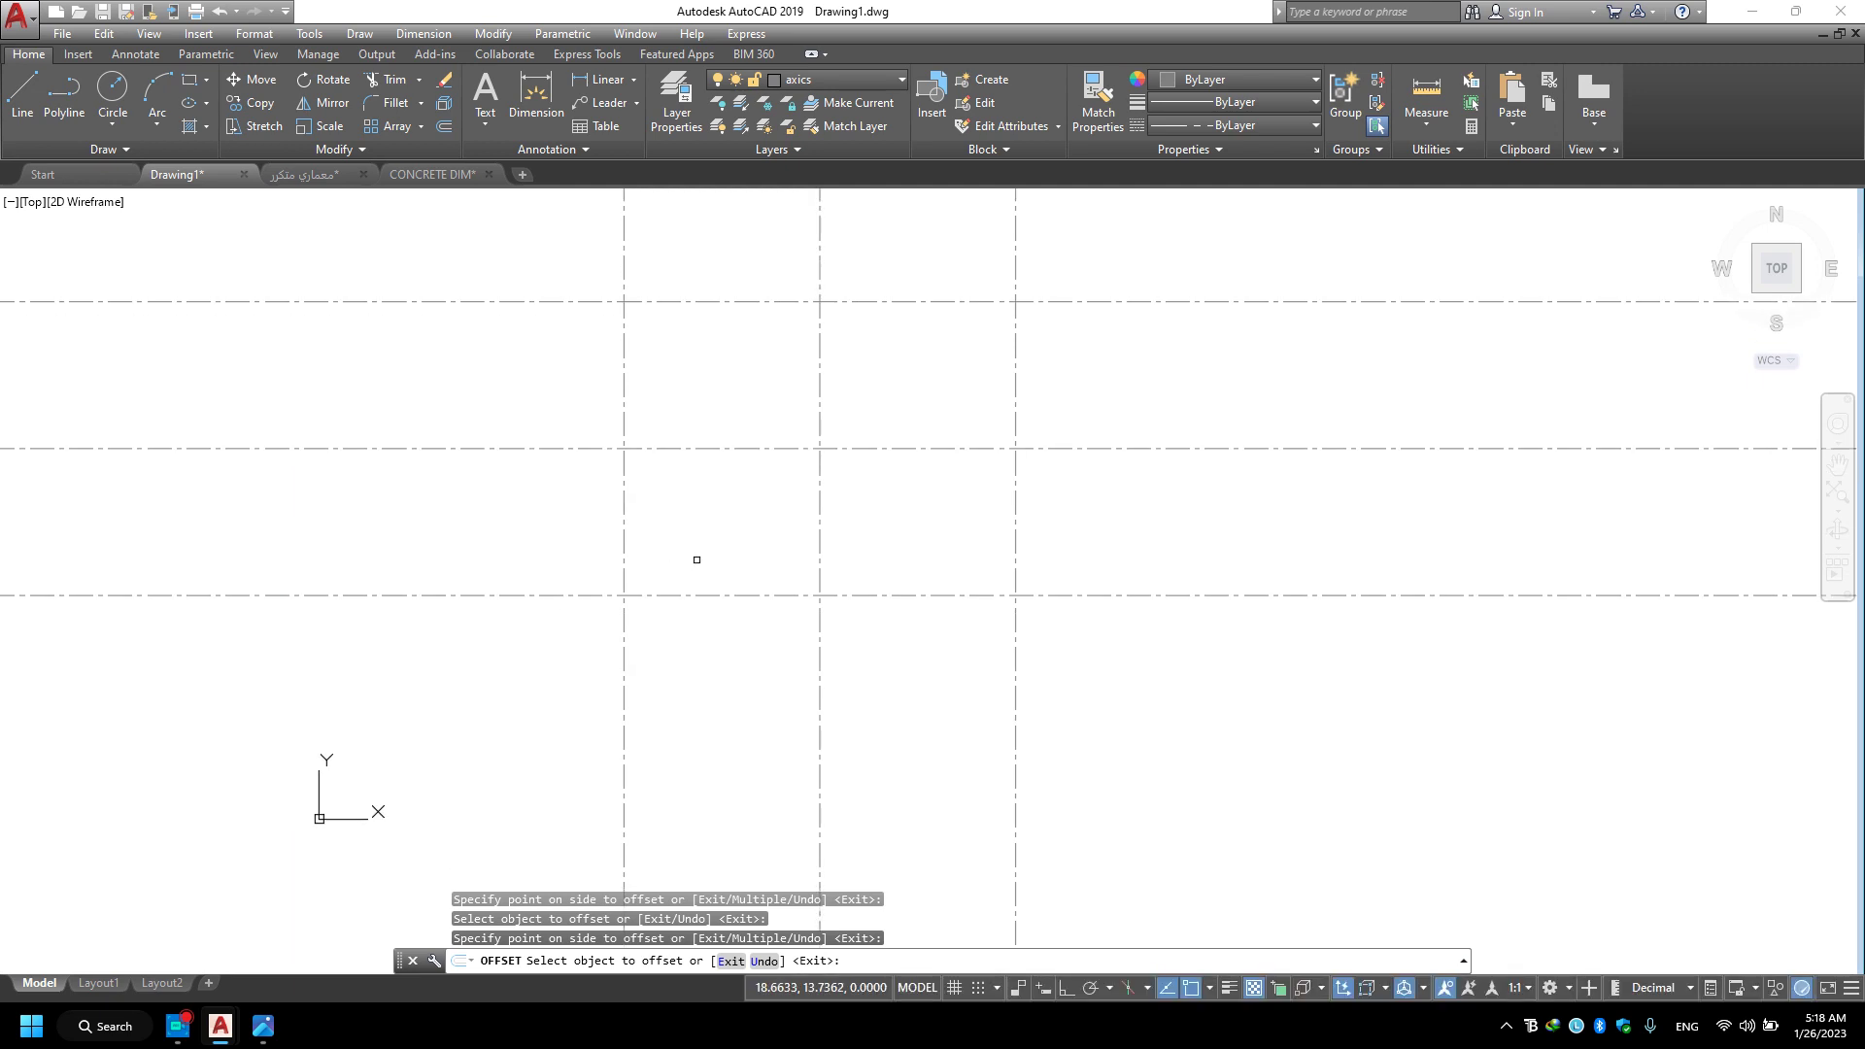
left_click(715, 595)
left_click(648, 833)
scroll(877, 664, "down", 2)
mouse_move(877, 664)
middle_mouse_down()
mouse_move(912, 654)
mouse_move(878, 674)
middle_mouse_up()
scroll(912, 653, "up", 2)
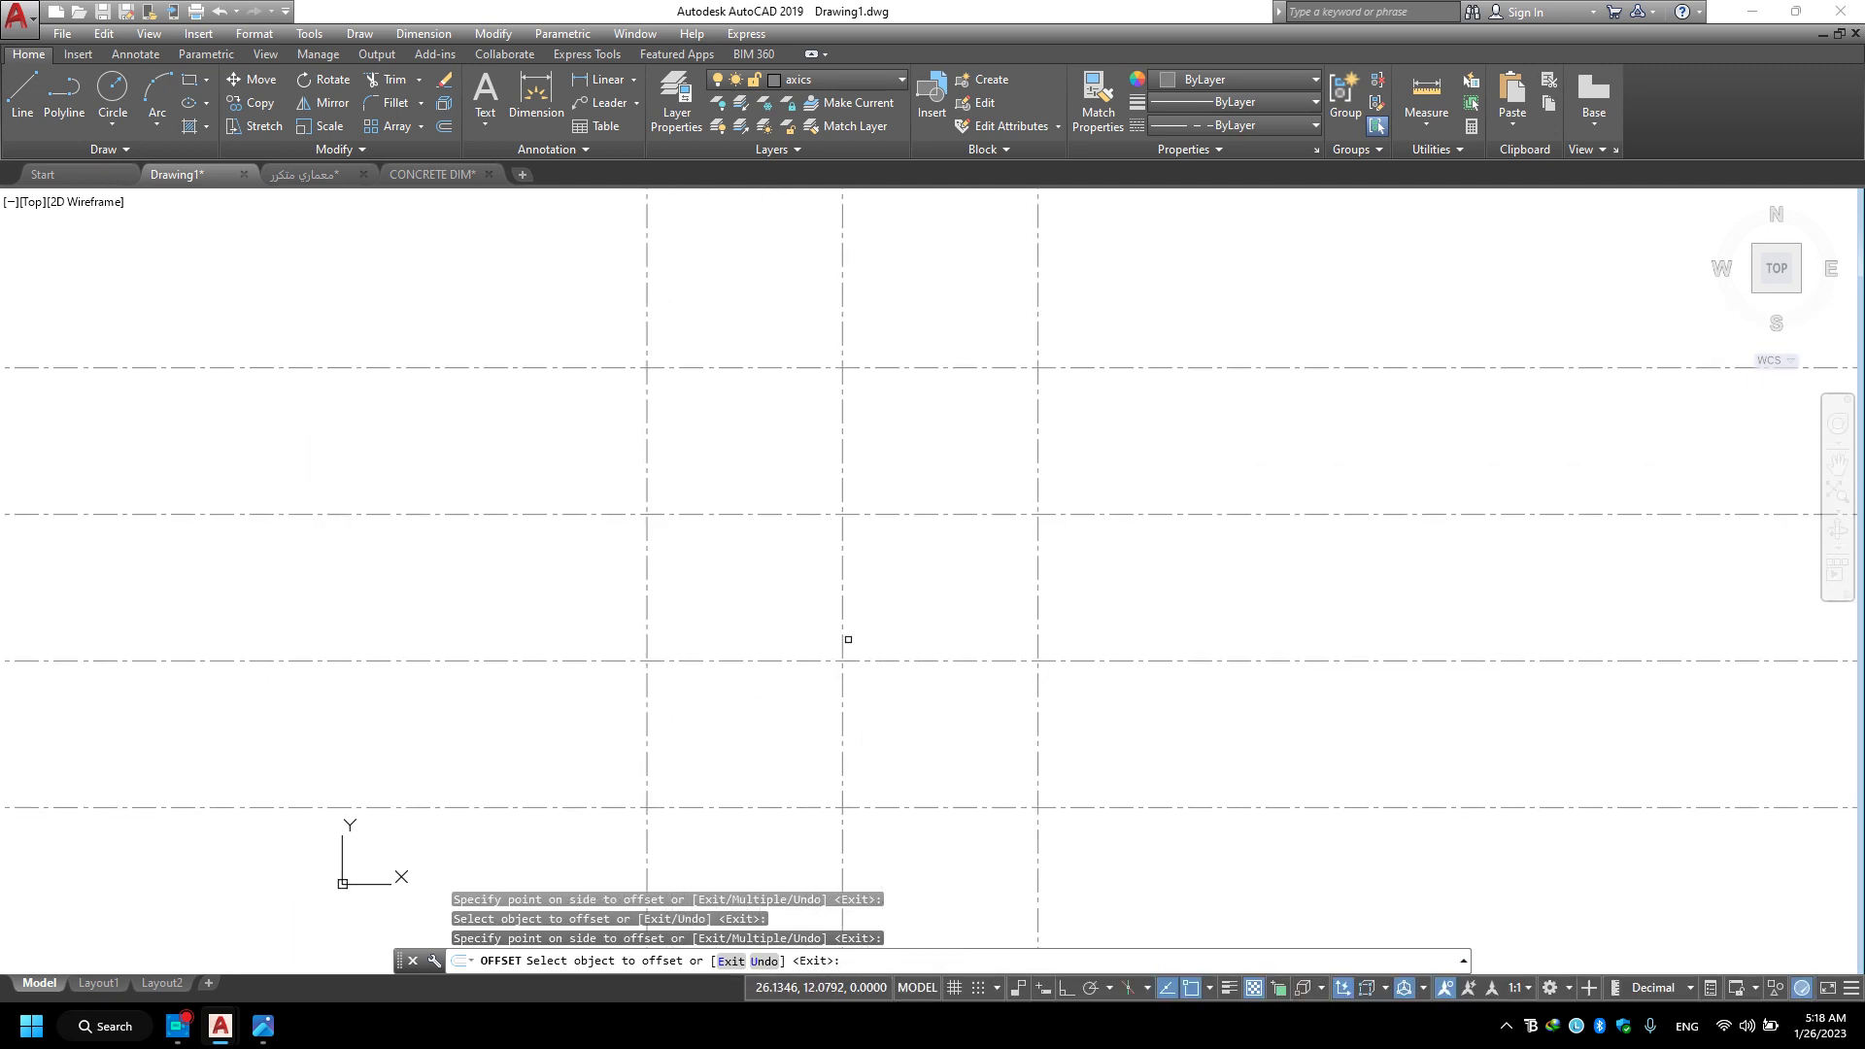
key("Escape")
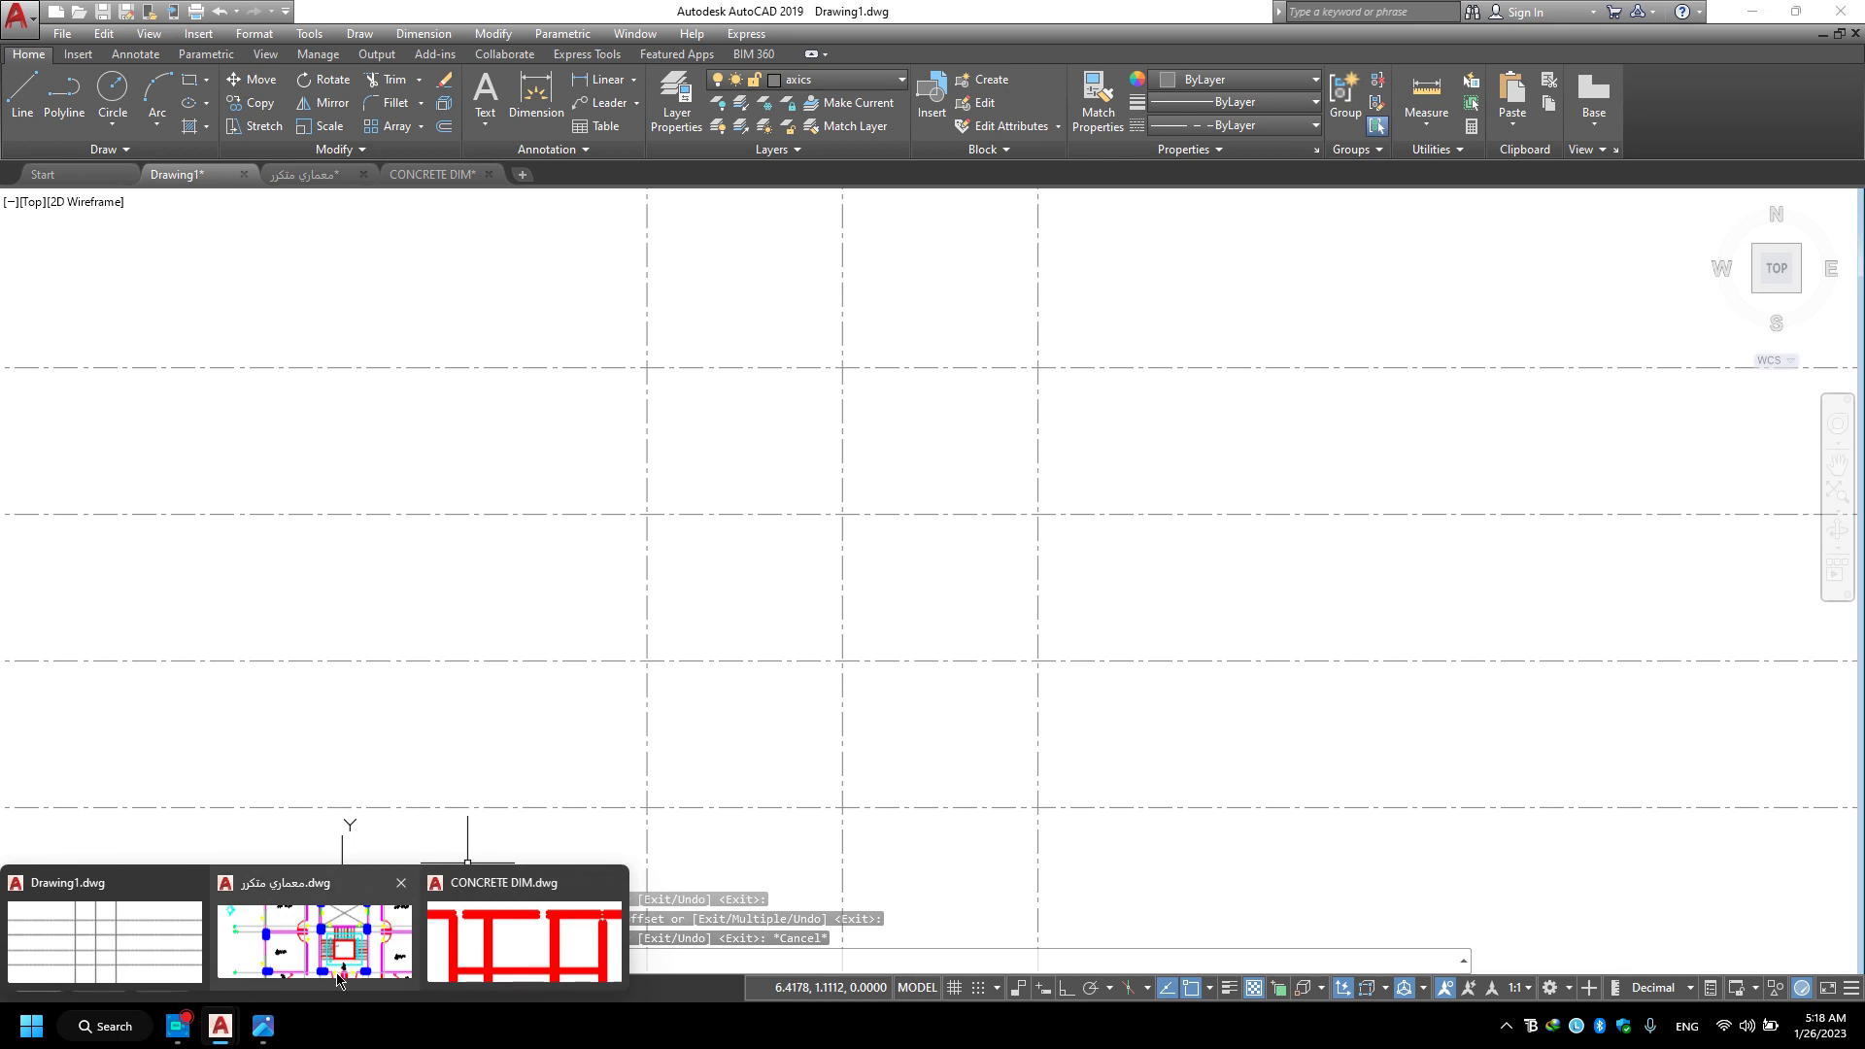
mouse_move(220, 1025)
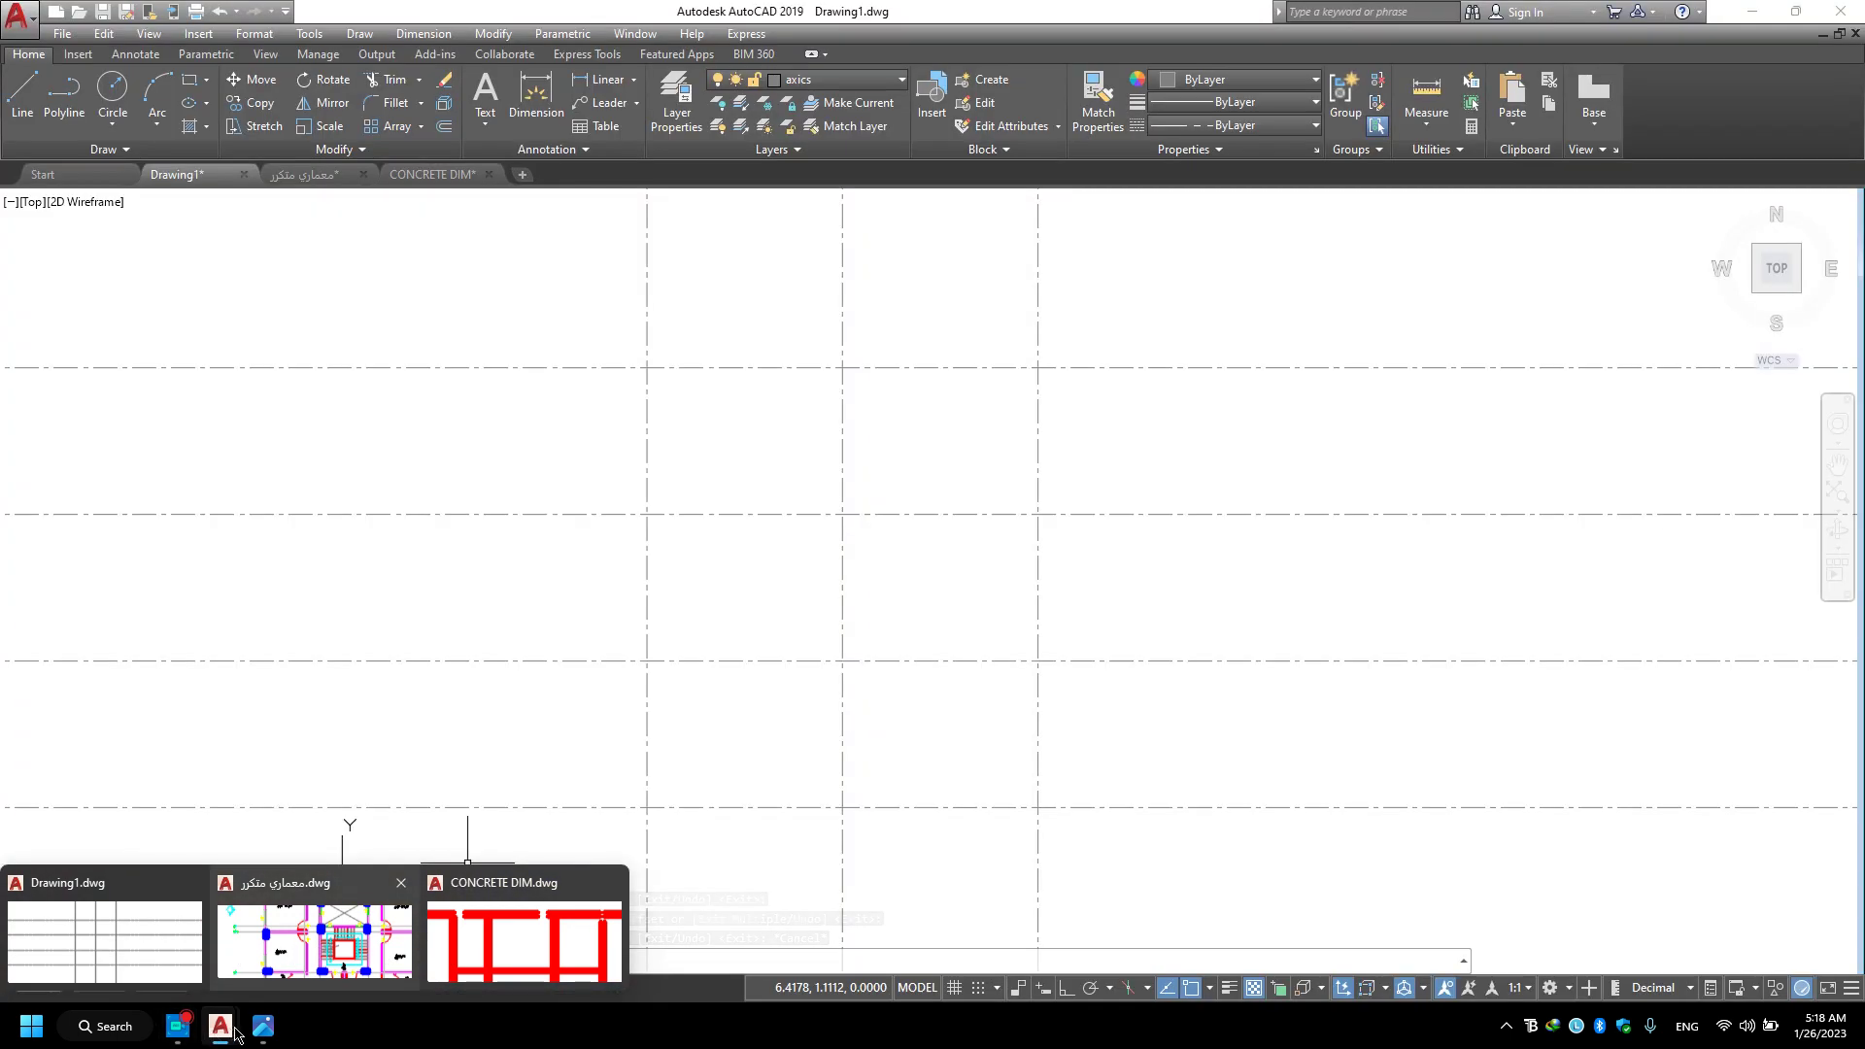
left_click(263, 1027)
left_click(263, 1027)
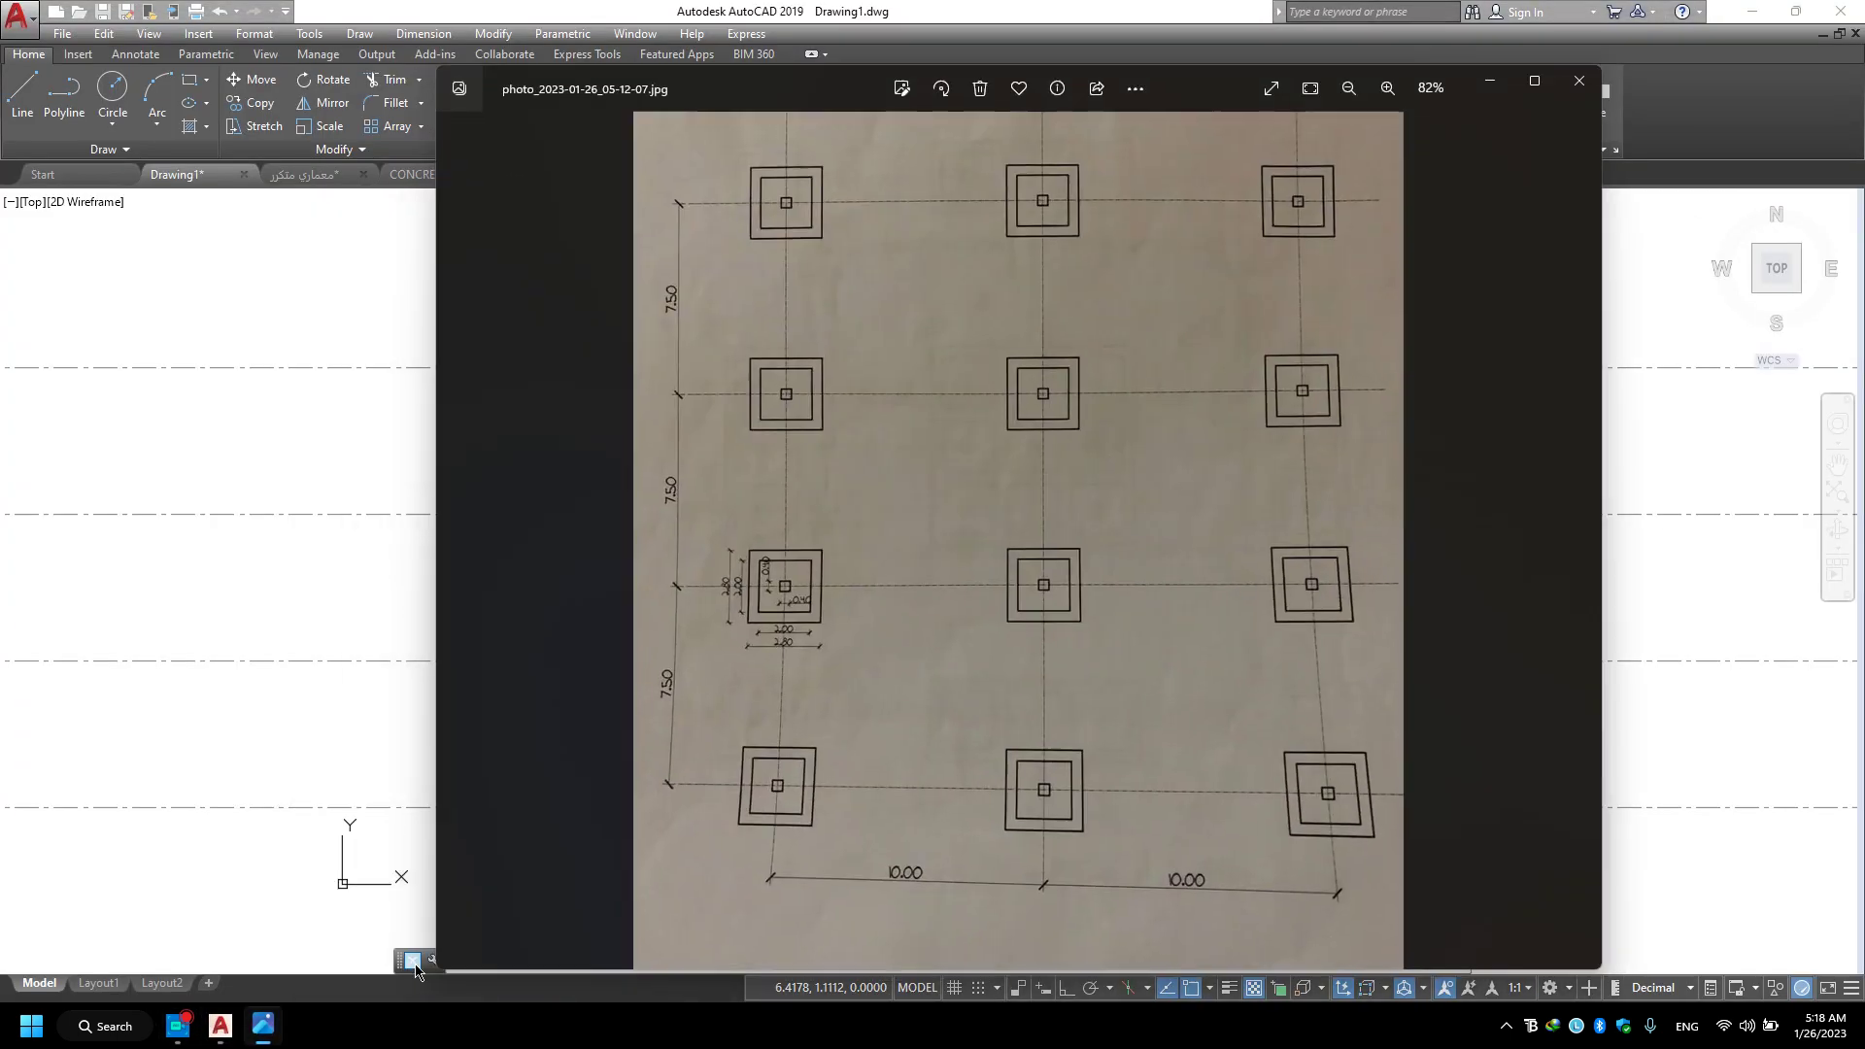
left_click_drag(783, 245, 788, 349)
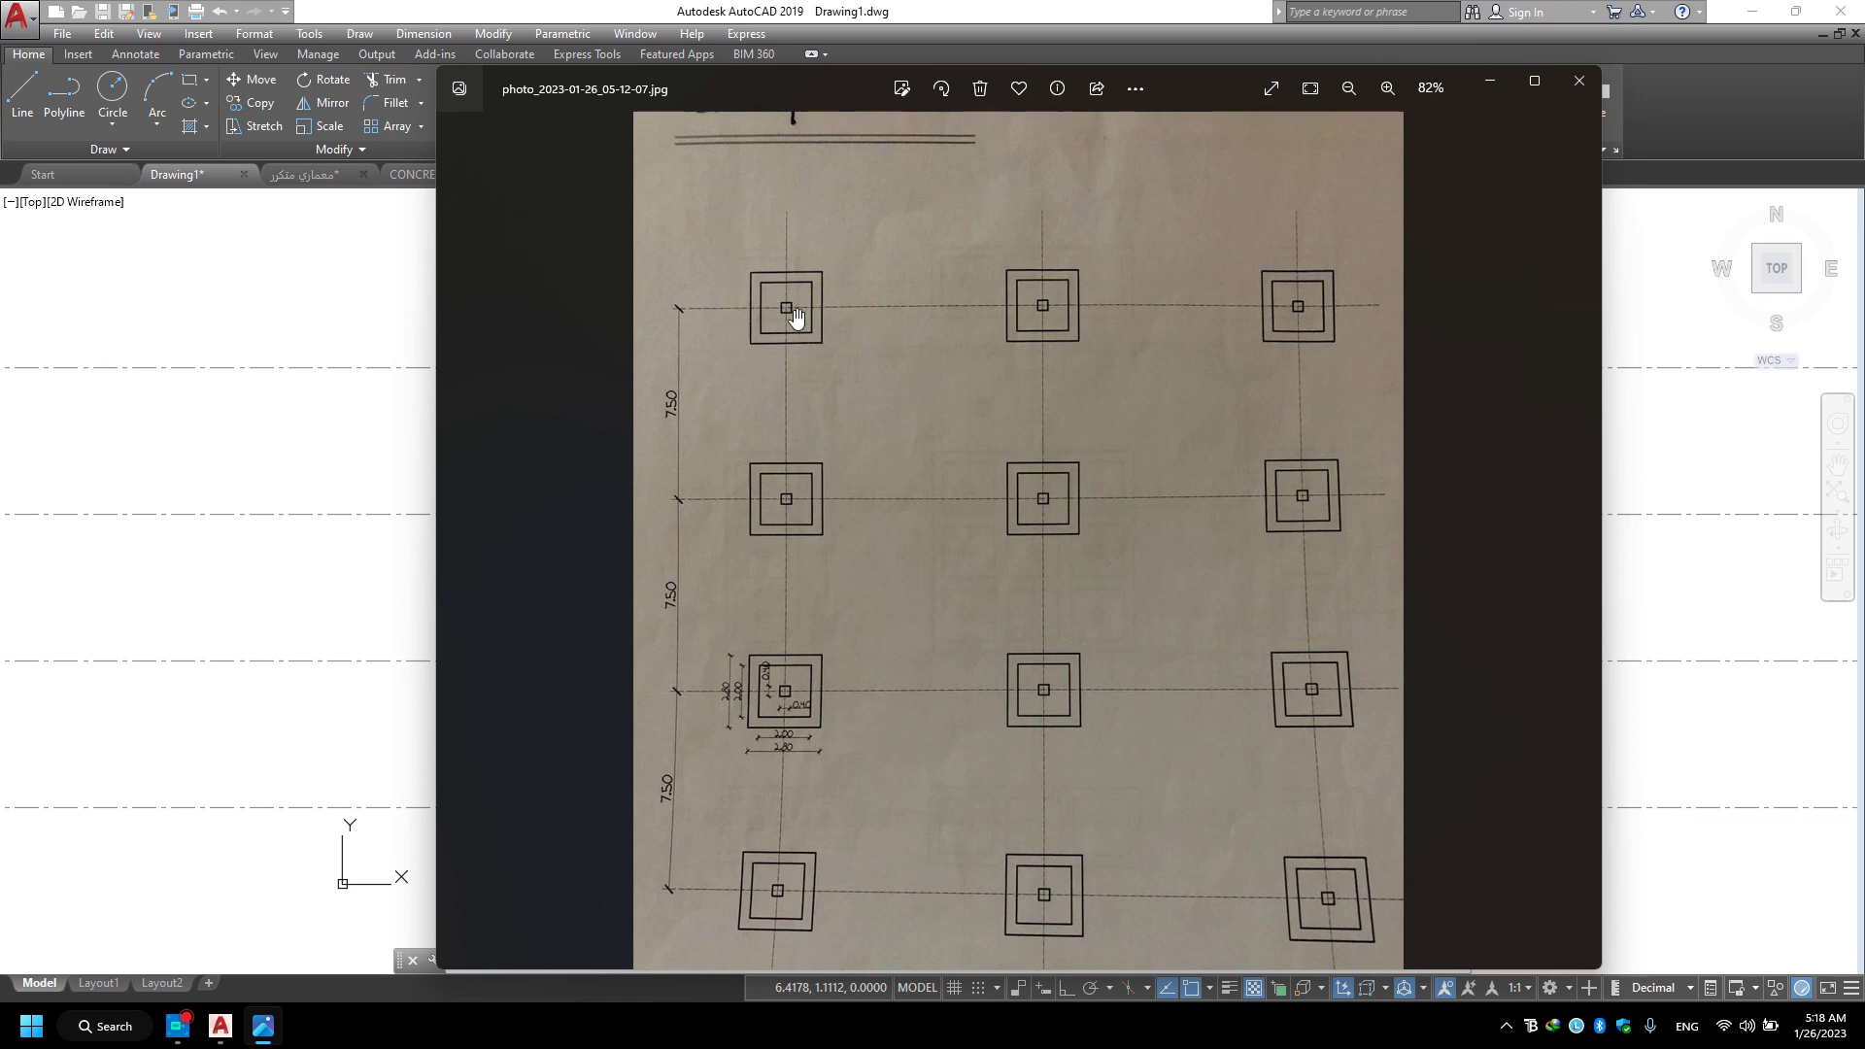
scroll(795, 317, "up", 4)
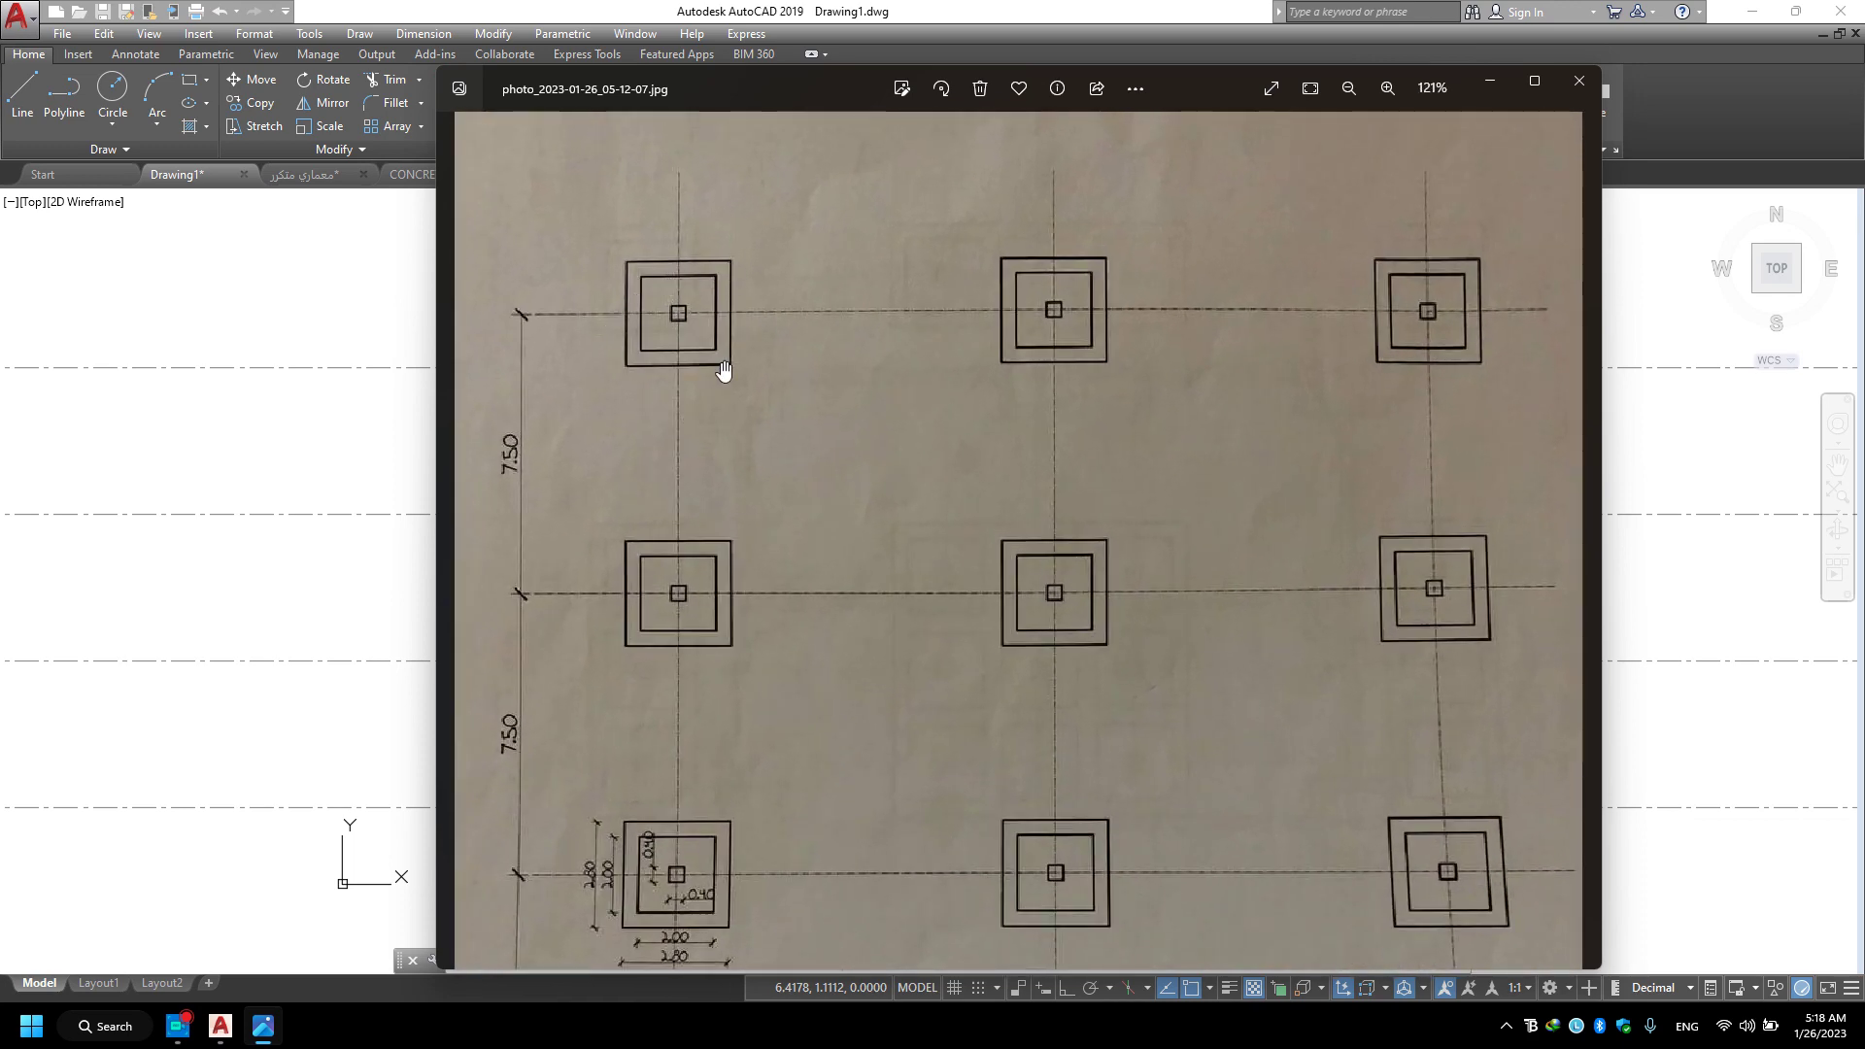
left_click_drag(724, 371, 841, 282)
left_click_drag(653, 757, 696, 624)
scroll(649, 612, "up", 2)
scroll(646, 573, "up", 2)
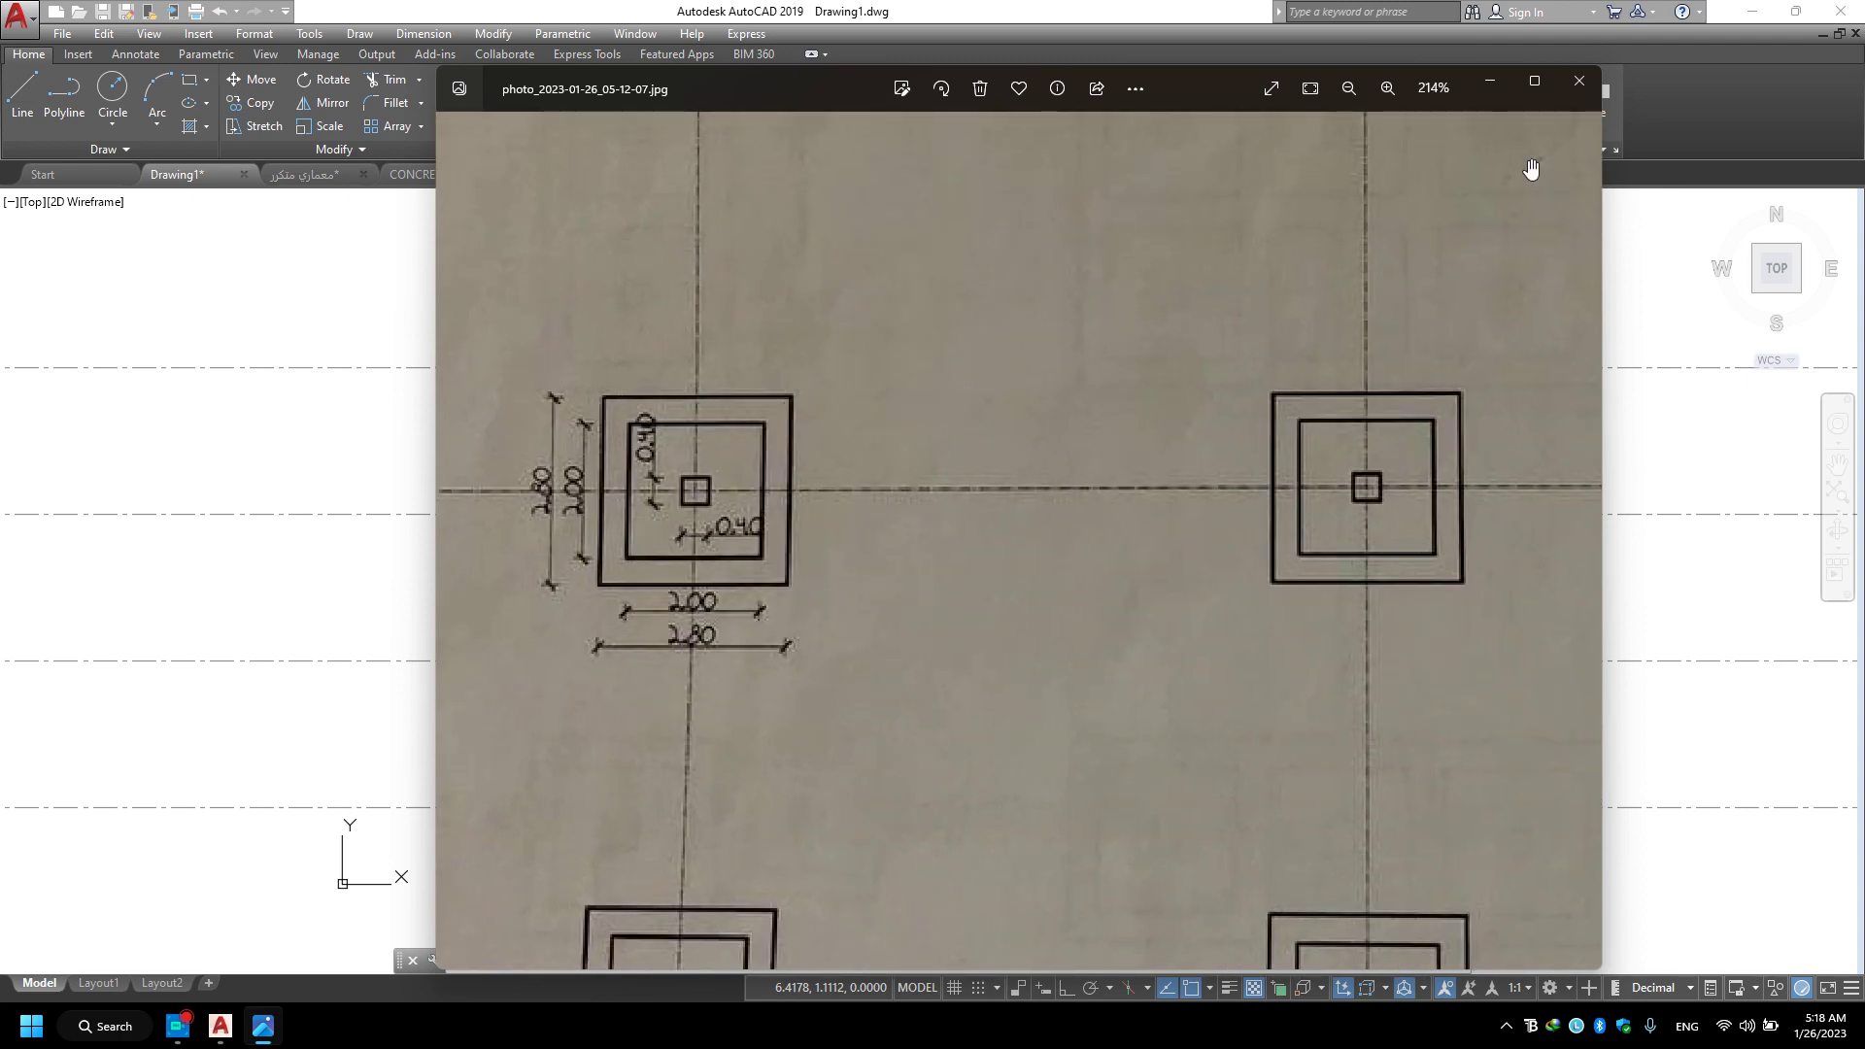
left_click(1486, 88)
Start a rectangle in empty space beside the grid, then cancel the oversized attempt.
scroll(708, 575, "down", 3)
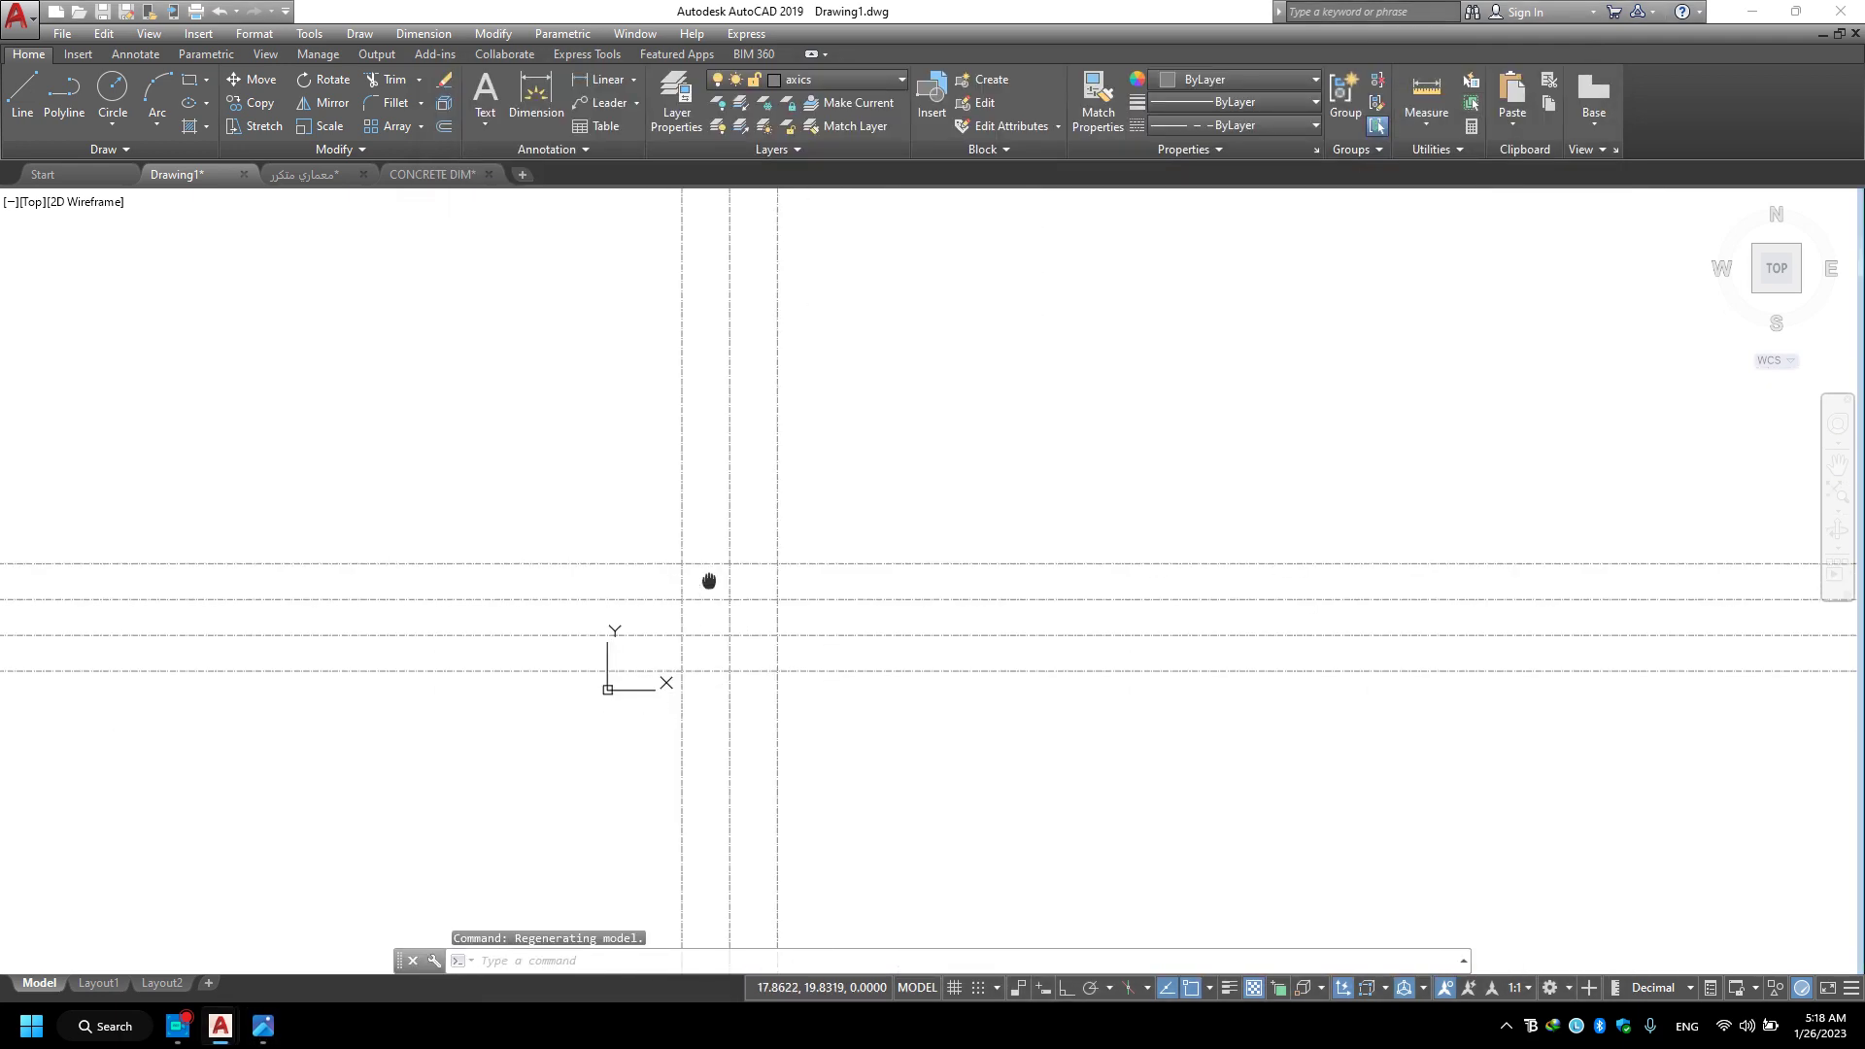
middle_click_drag(517, 676, 578, 695)
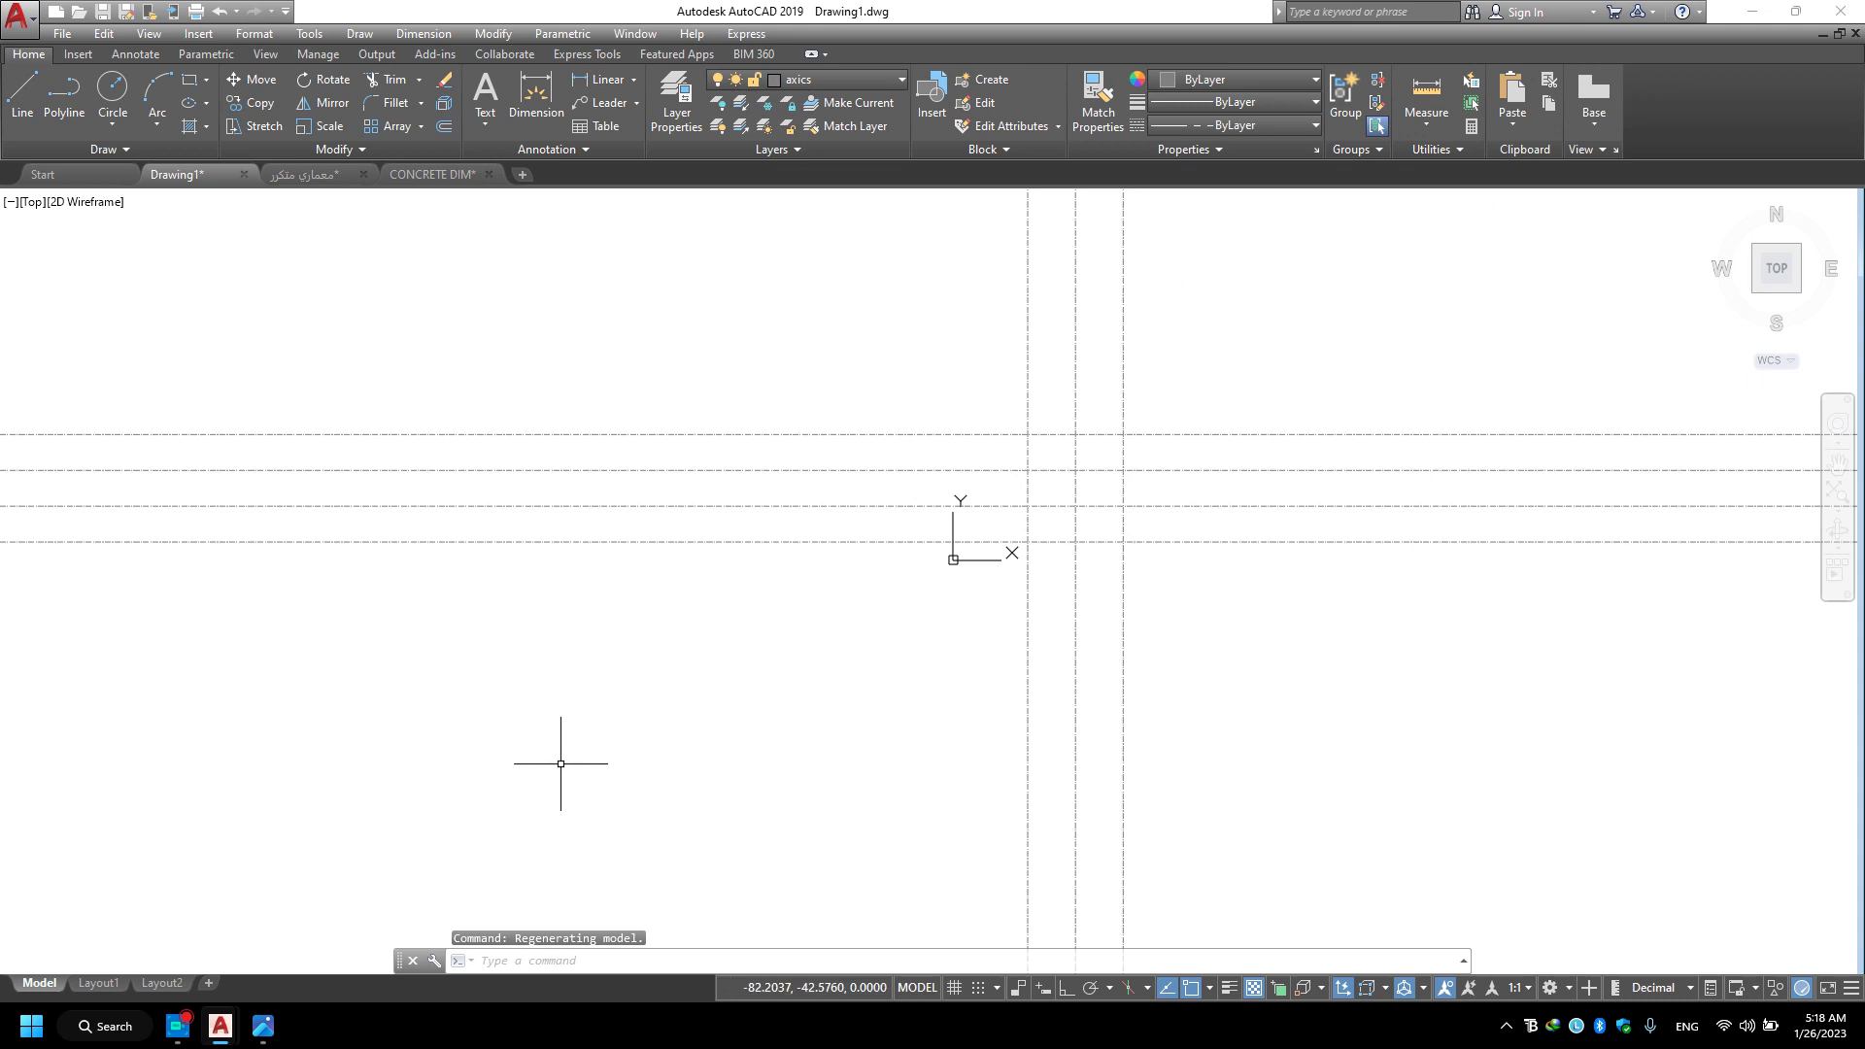
type("REC")
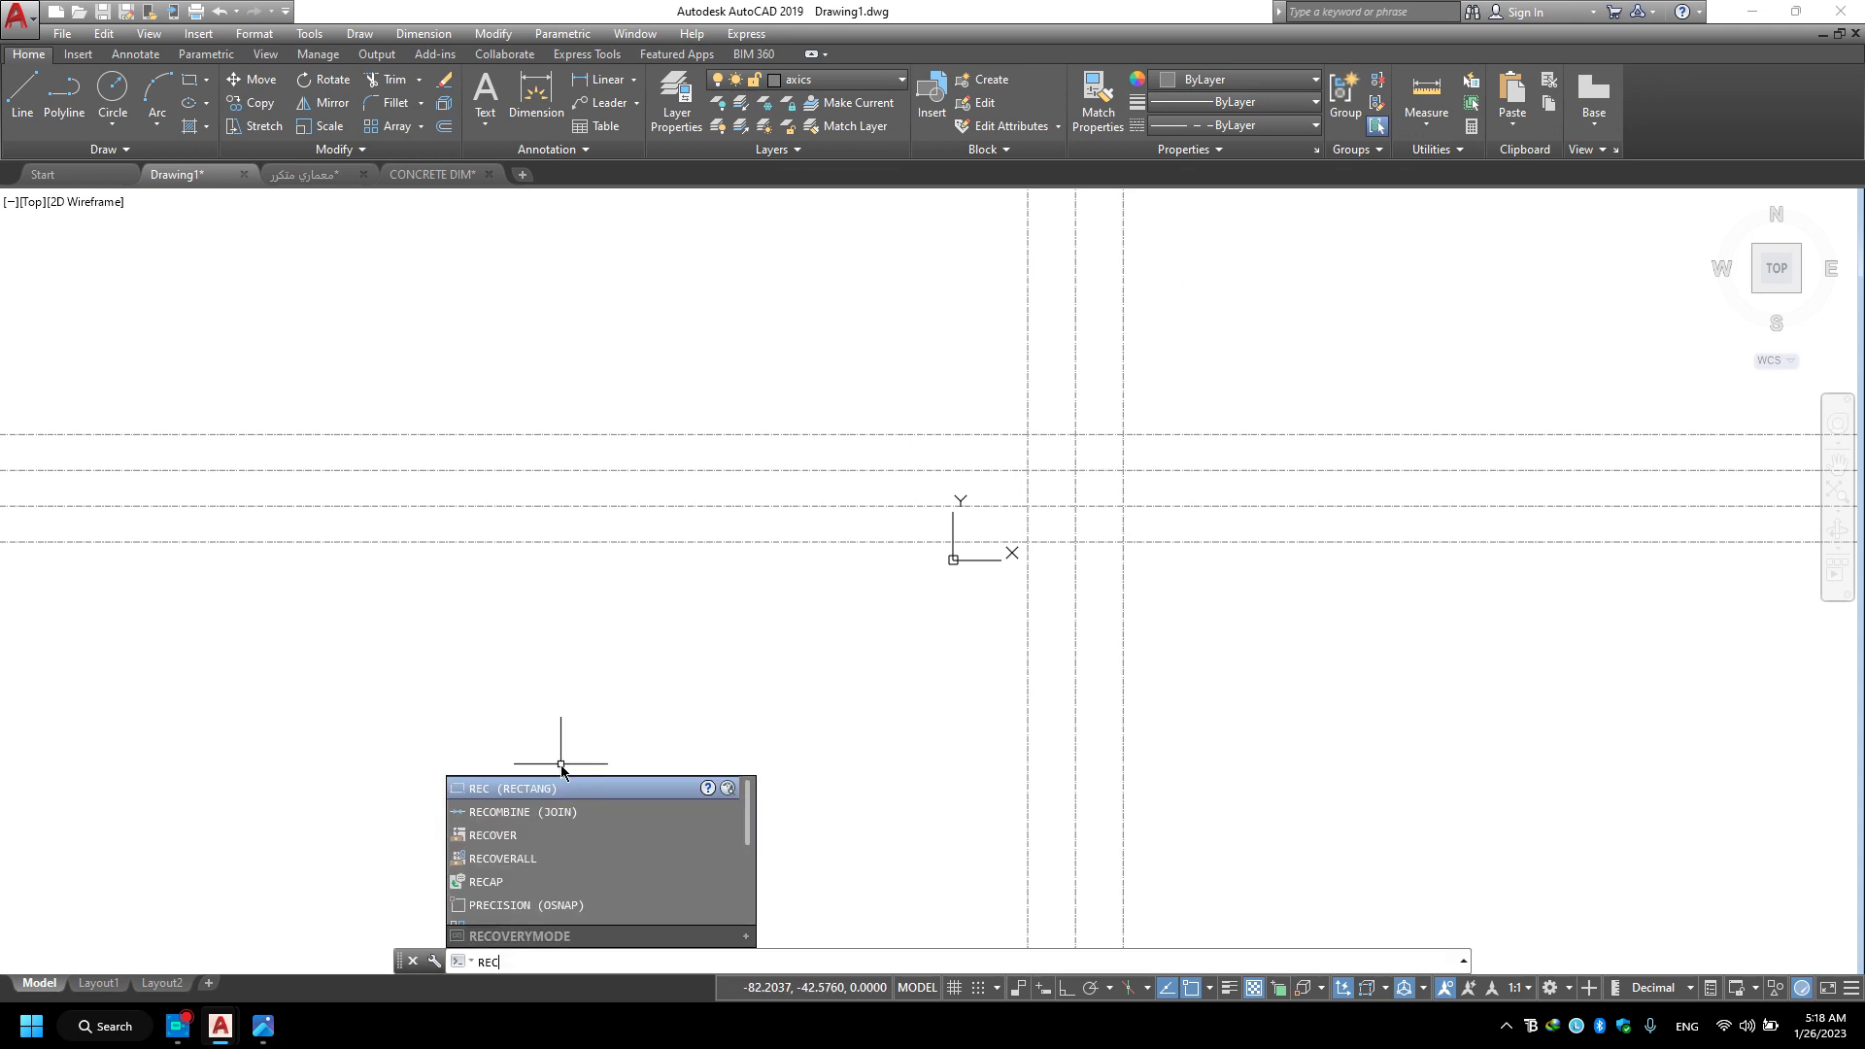
key("Return")
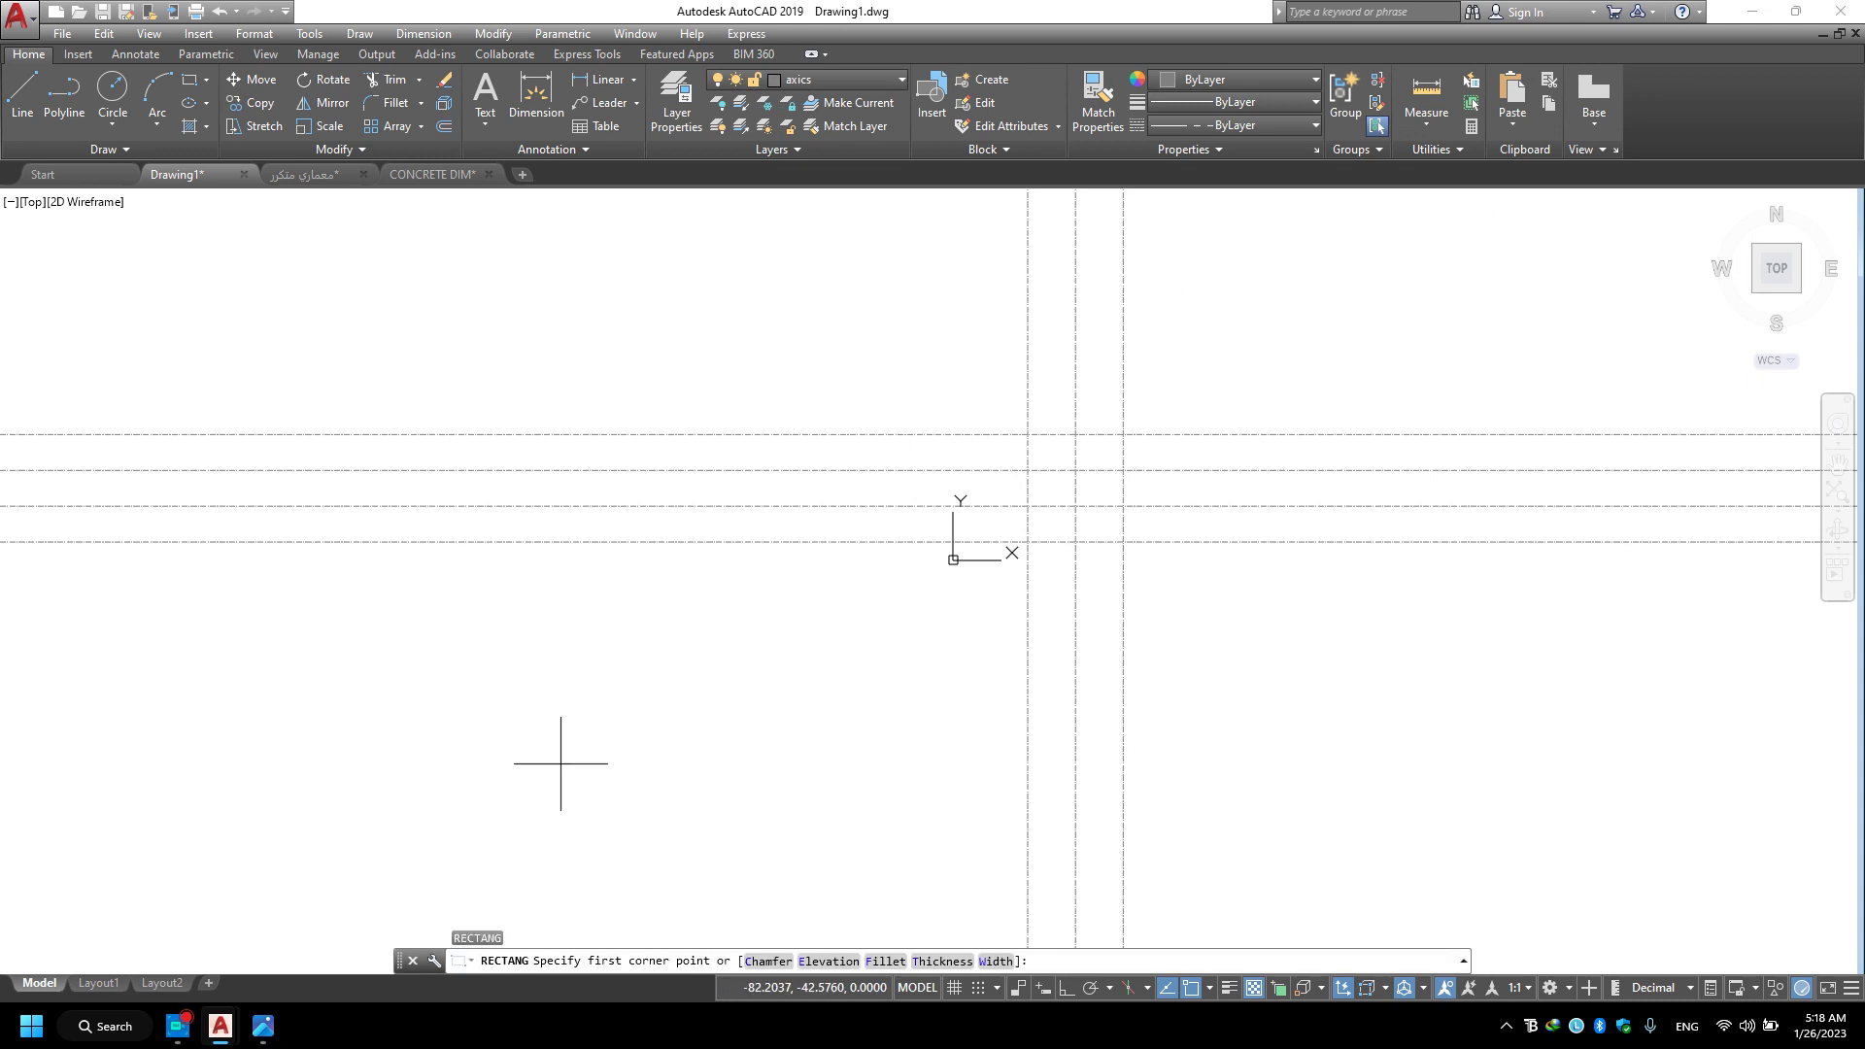
left_click(429, 746)
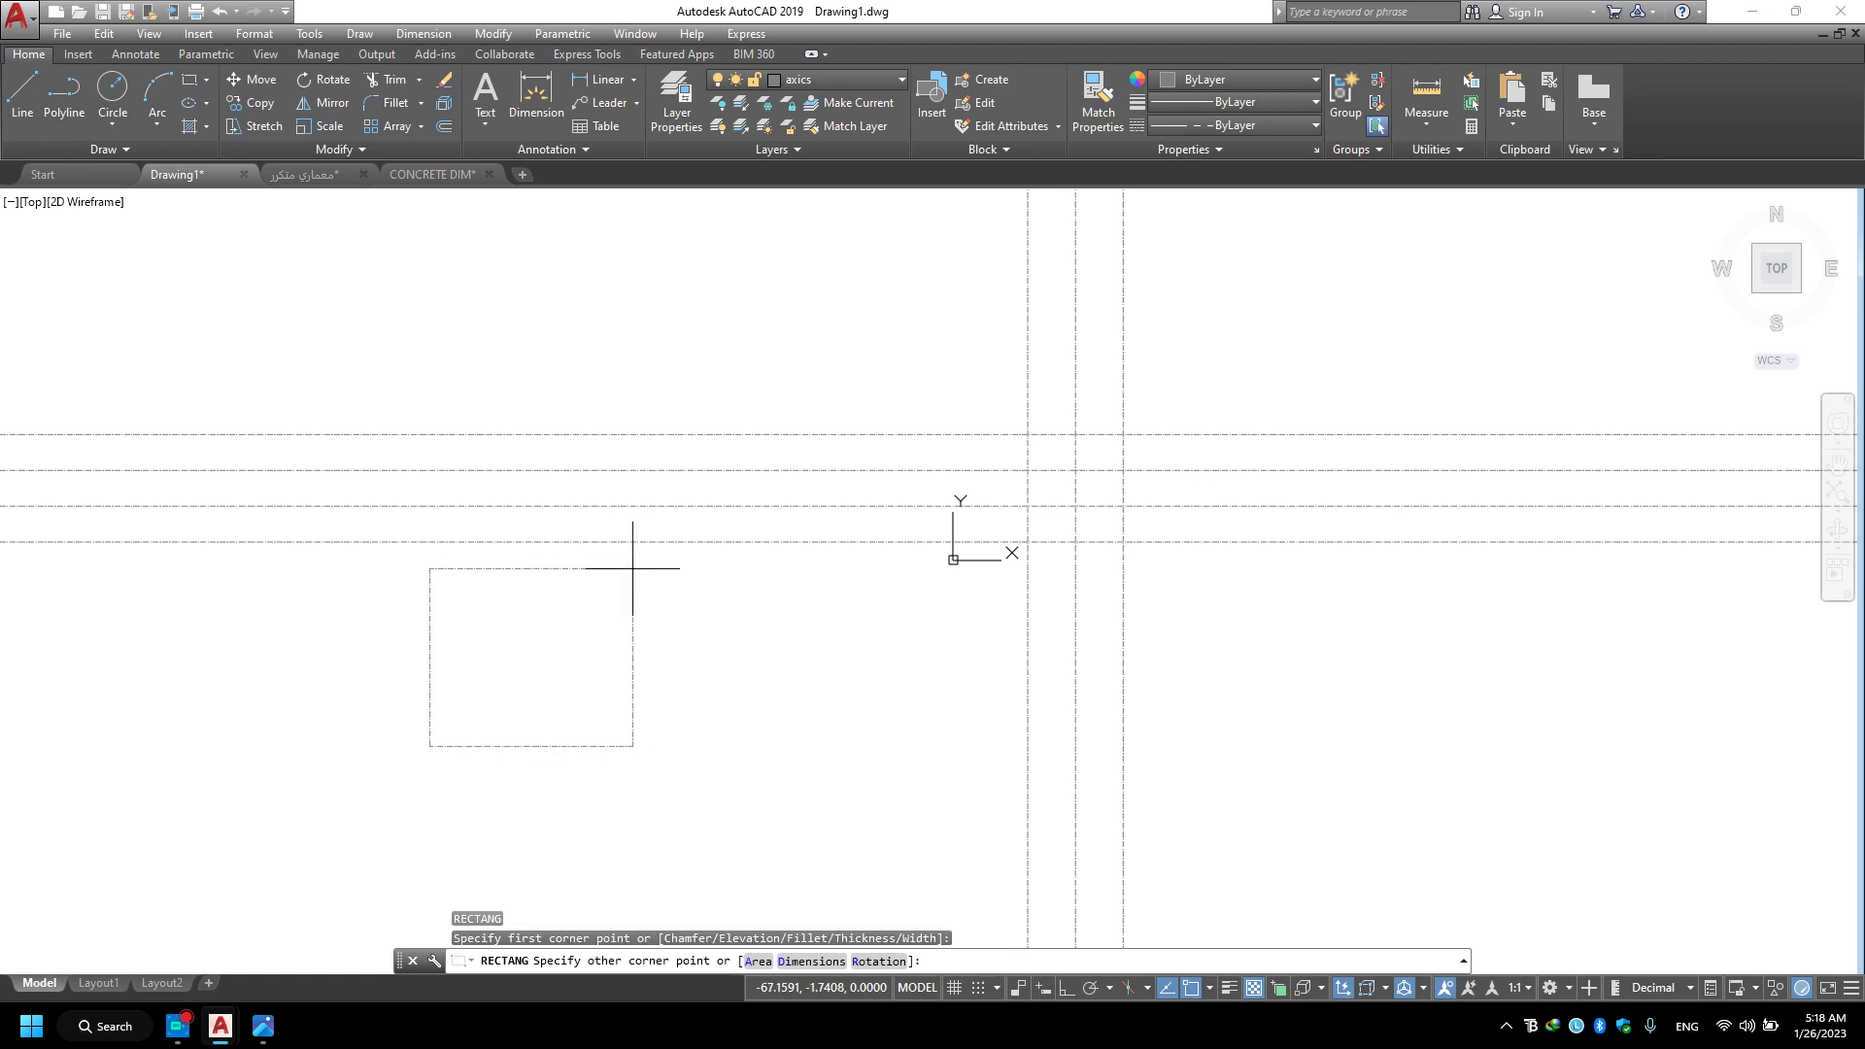
key("Escape")
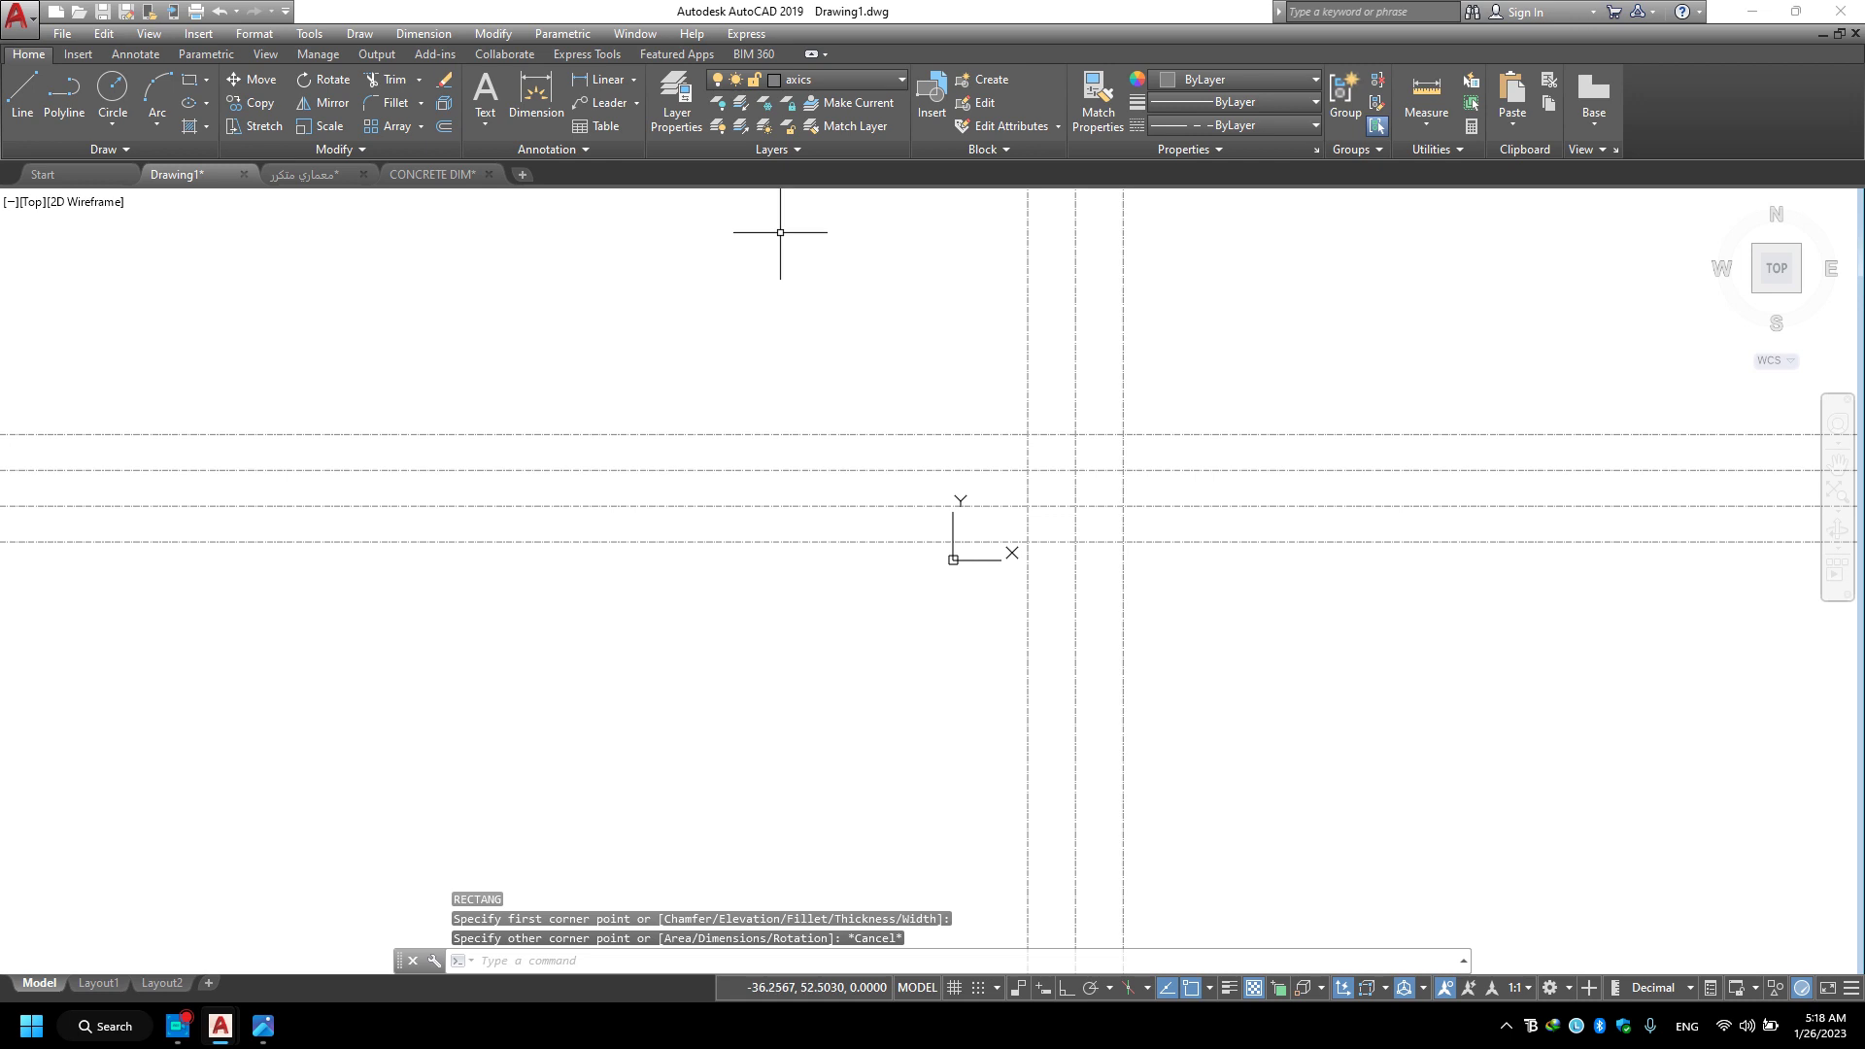
left_click(603, 748)
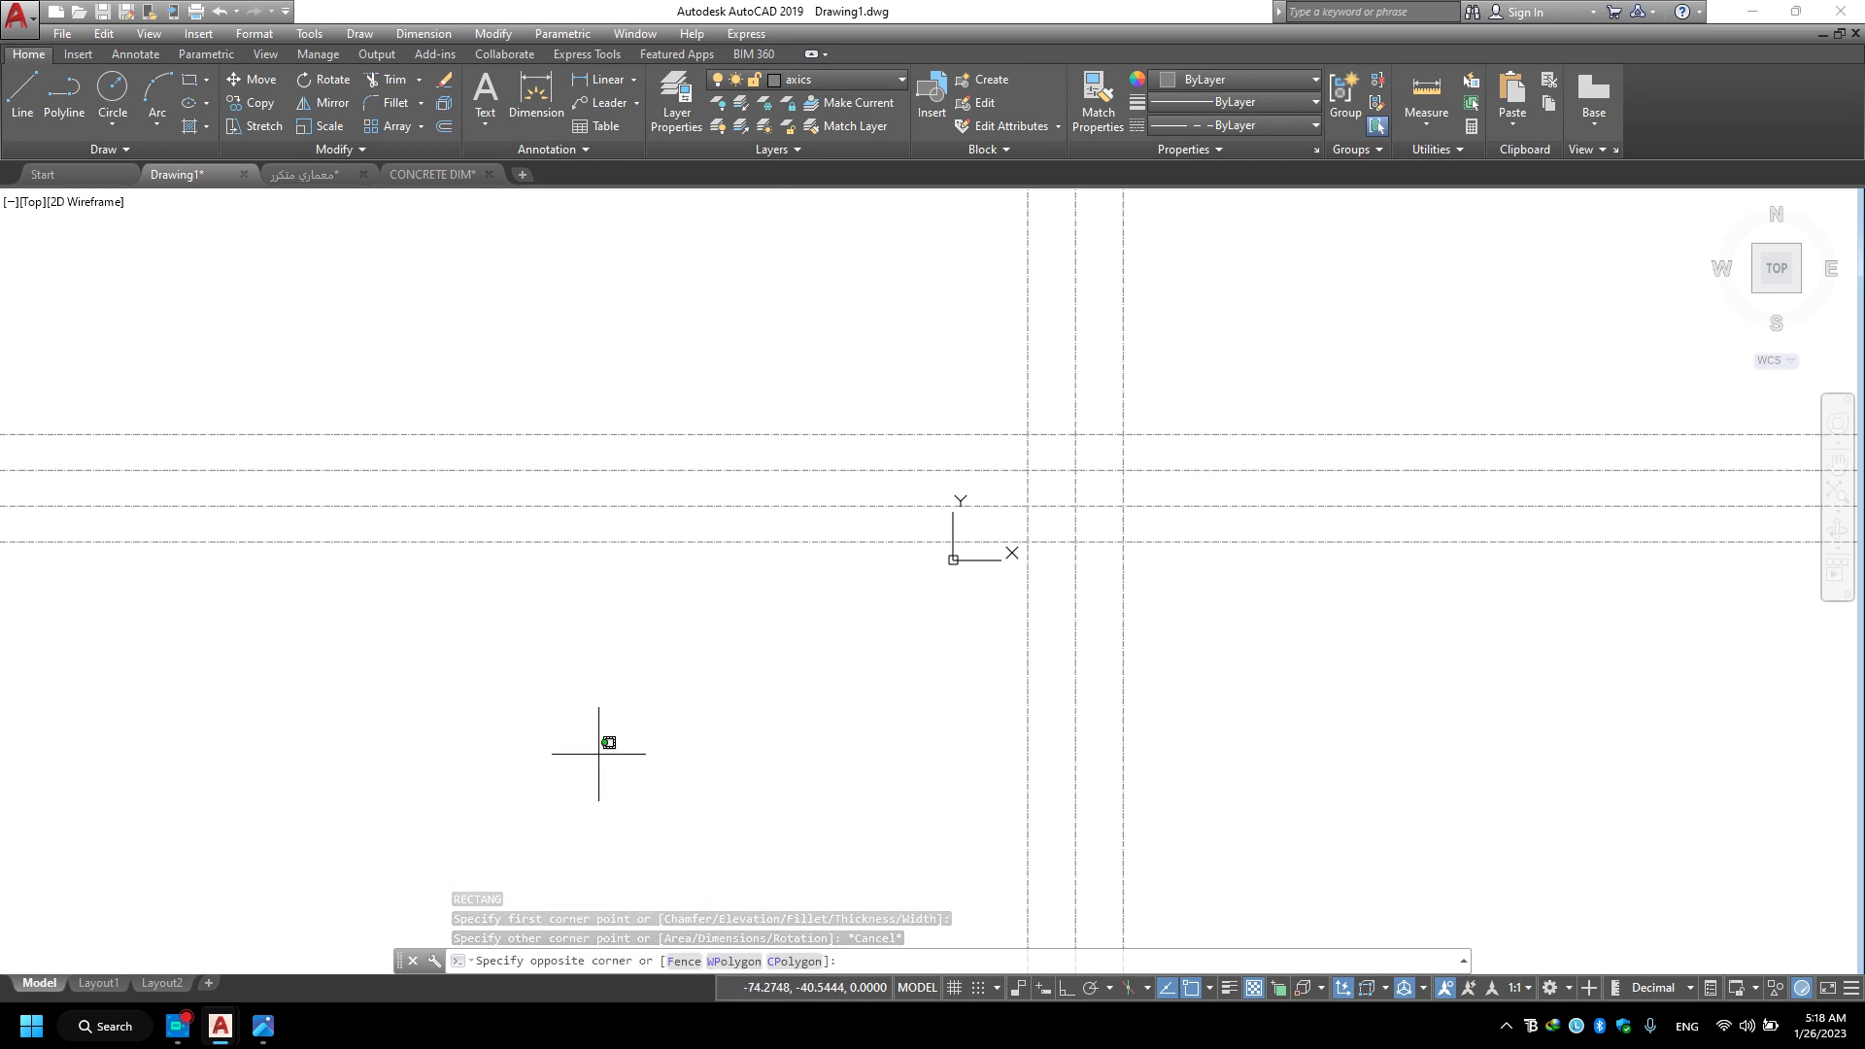
key("Escape")
key("Escape")
Draw a small trial rectangle, then select and delete it.
type("rex")
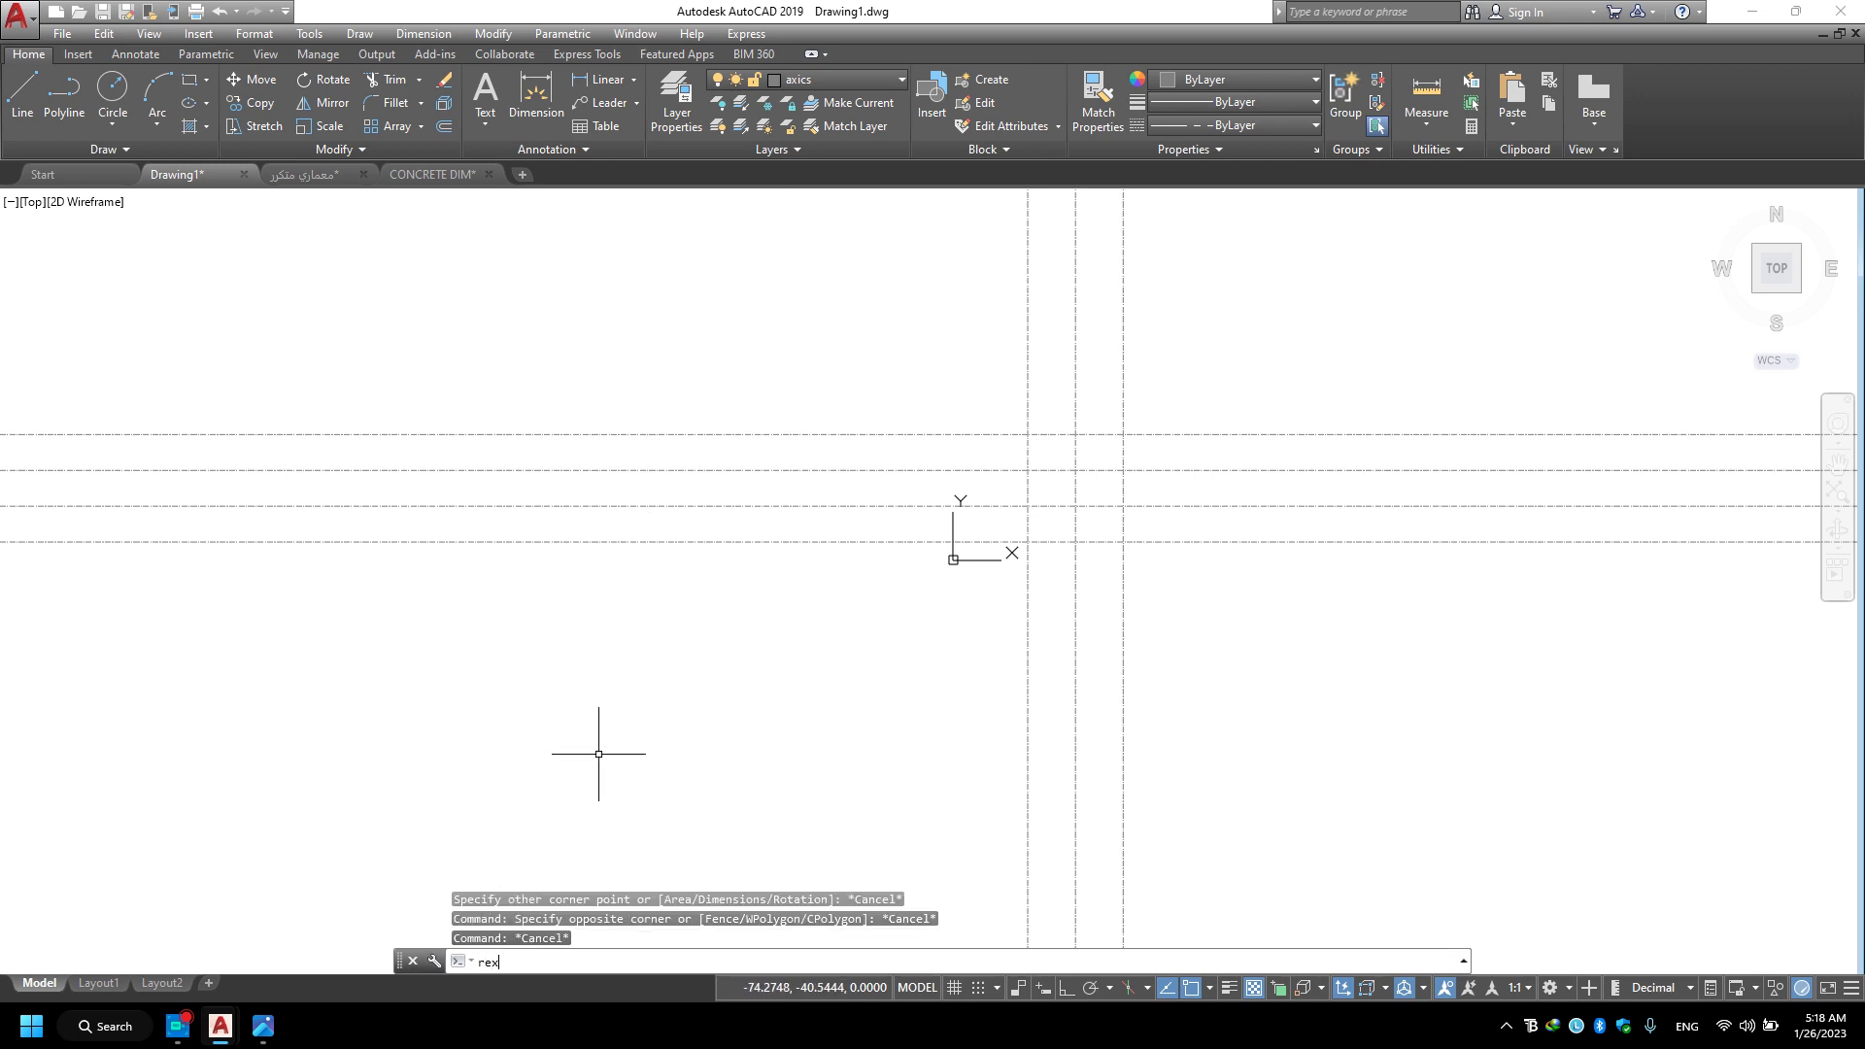
key("Return")
right_click(599, 754)
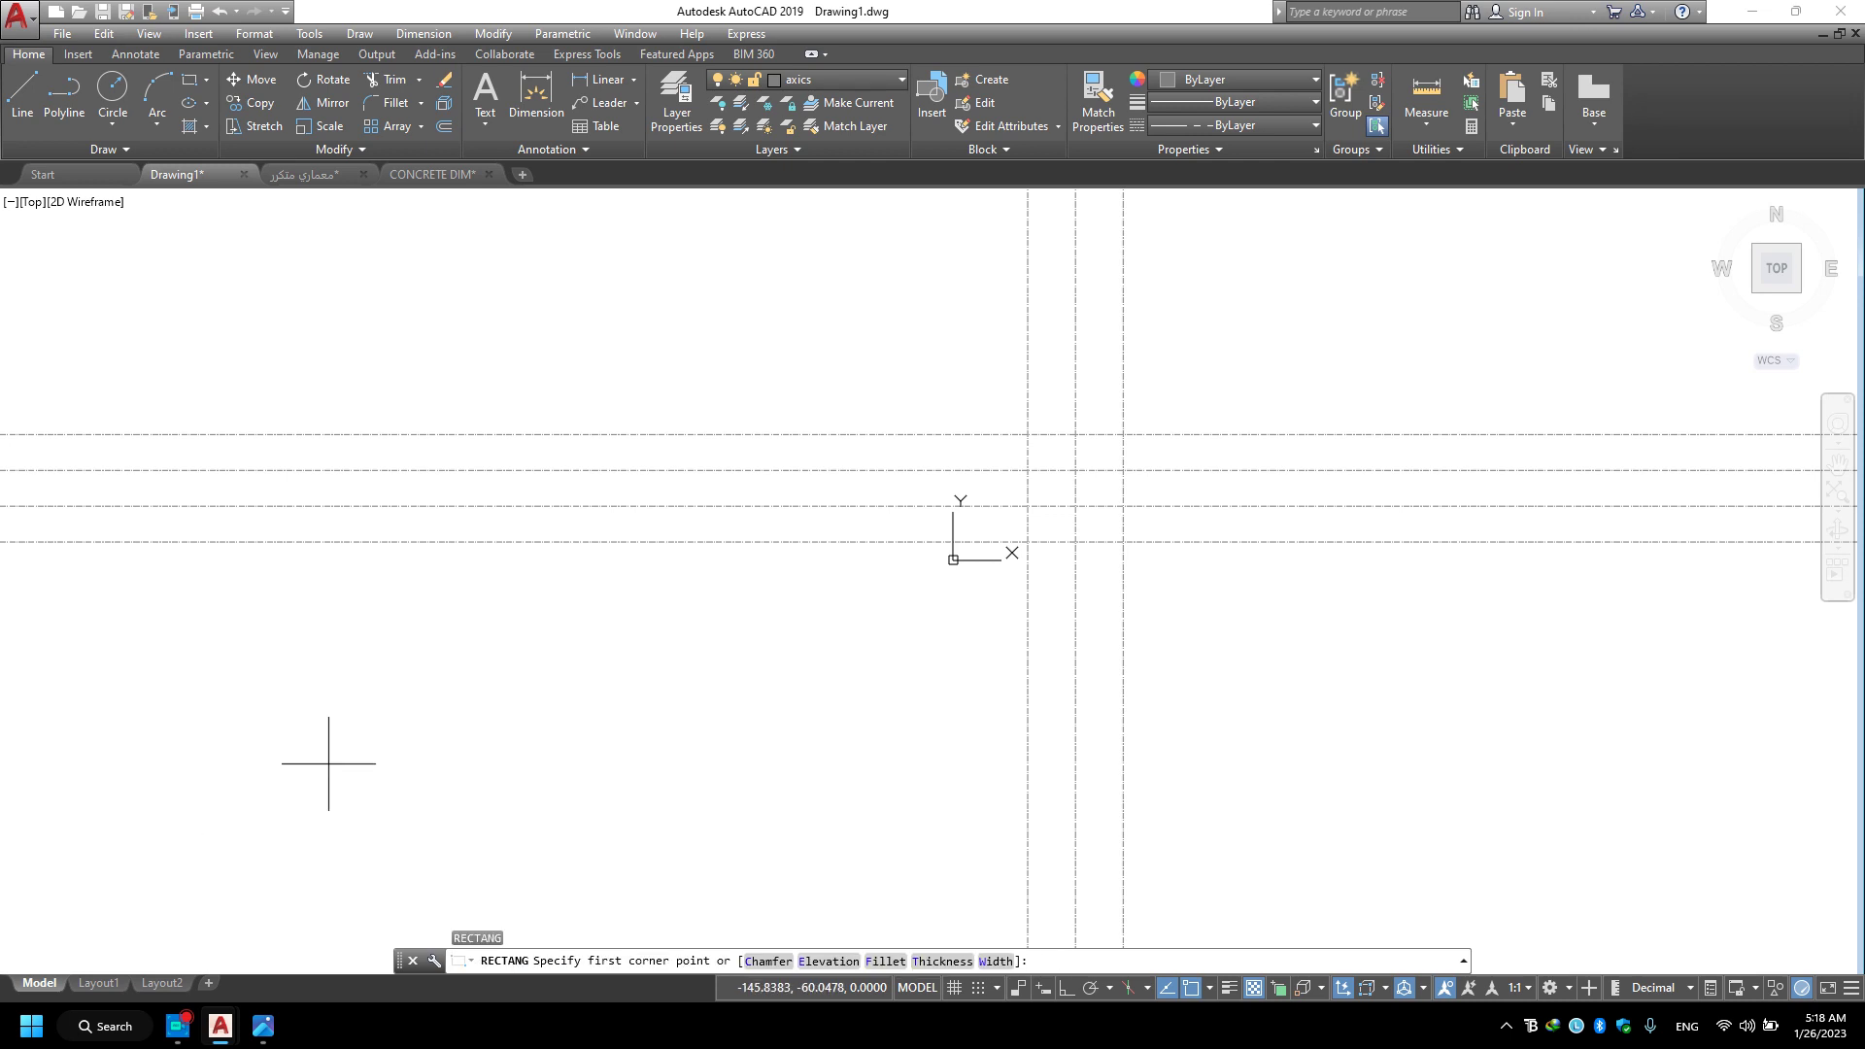
left_click(497, 787)
middle_click_drag(383, 816, 718, 731)
left_click(685, 690)
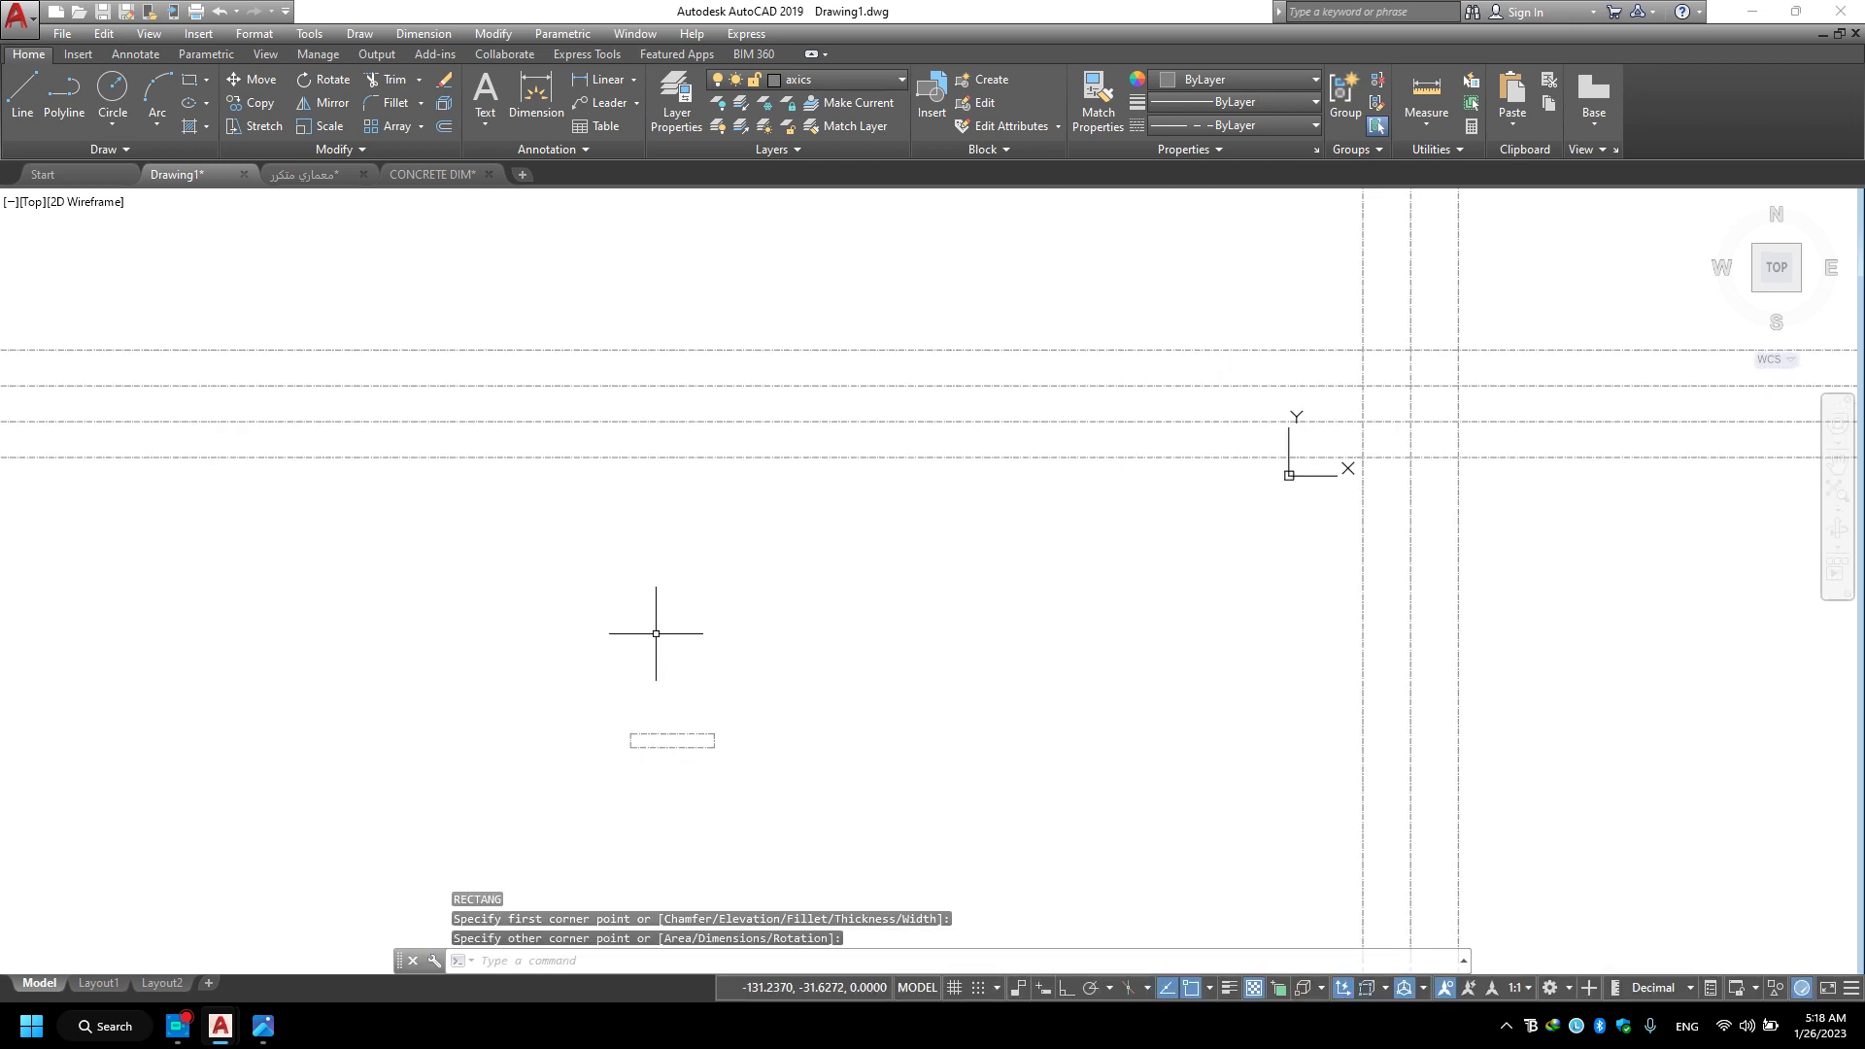
key("Escape")
left_click(720, 728)
left_click(616, 754)
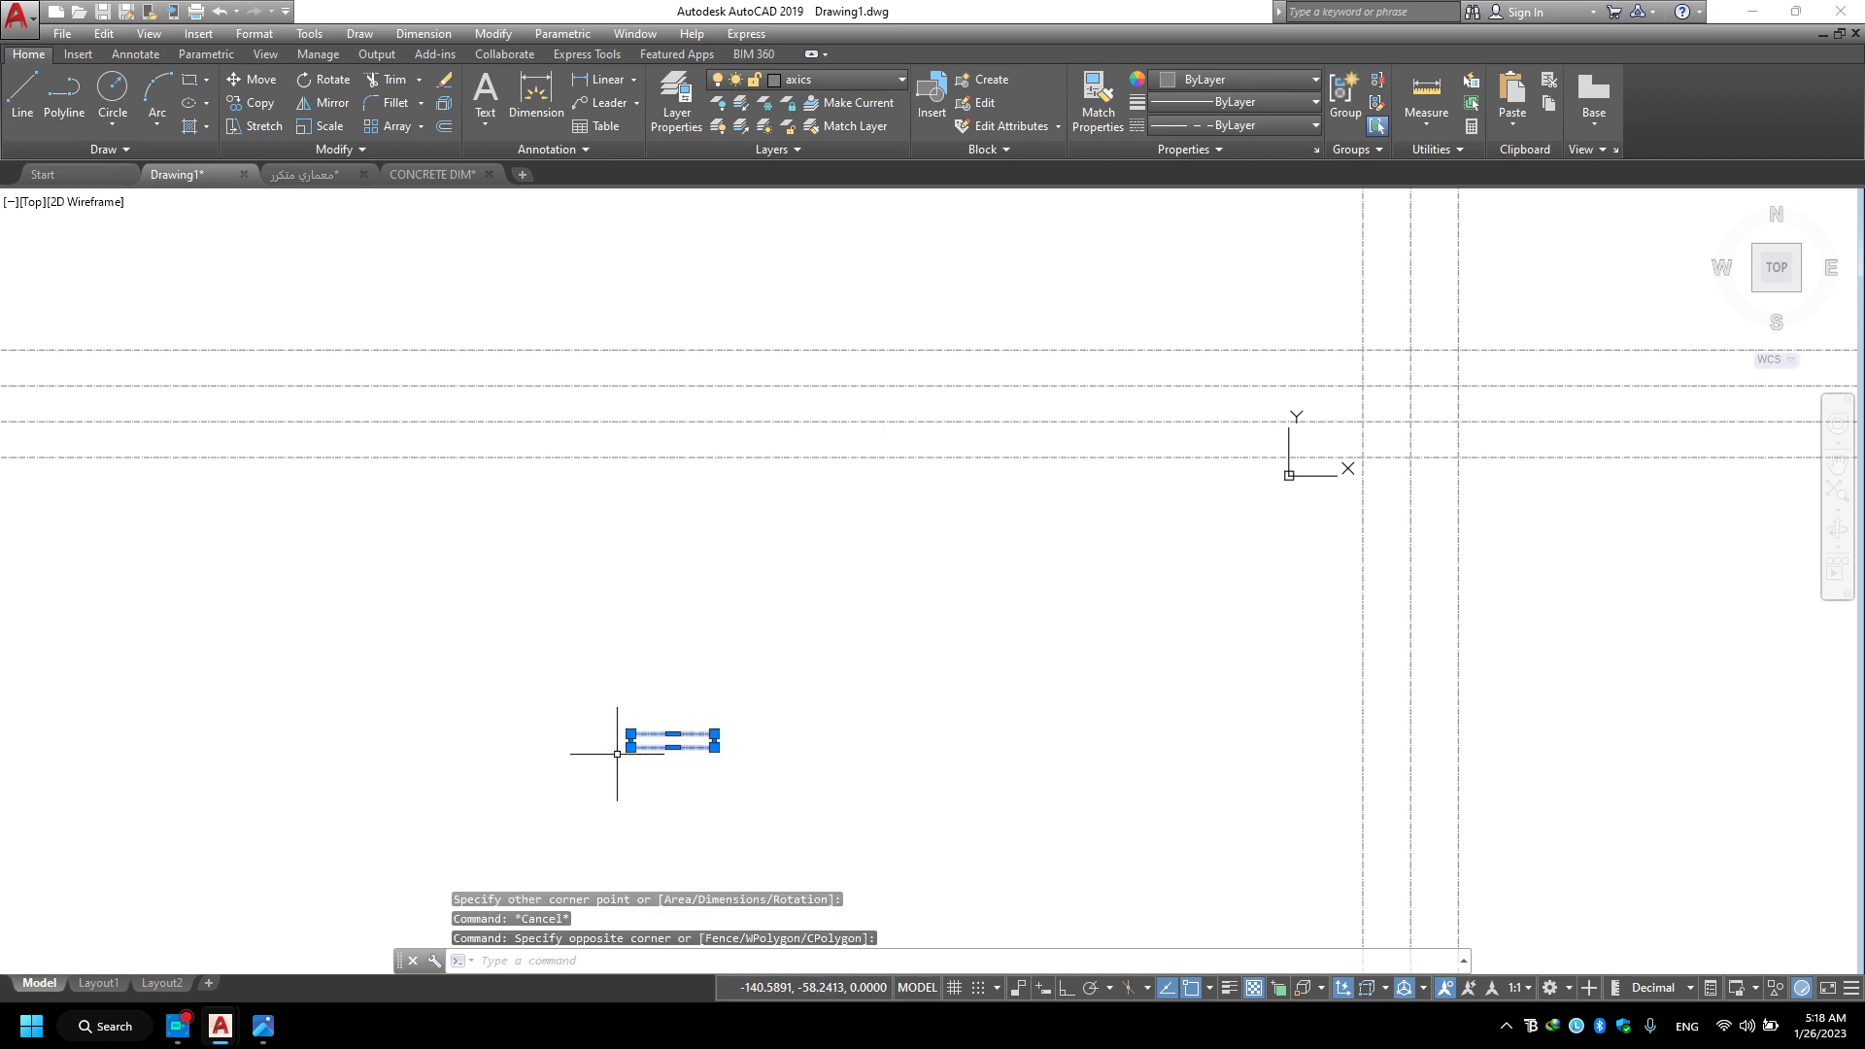
key("Delete")
Draw the 0.4 × 0.4 square from a picked corner using @.4,.4.
key("Return")
left_click(616, 753)
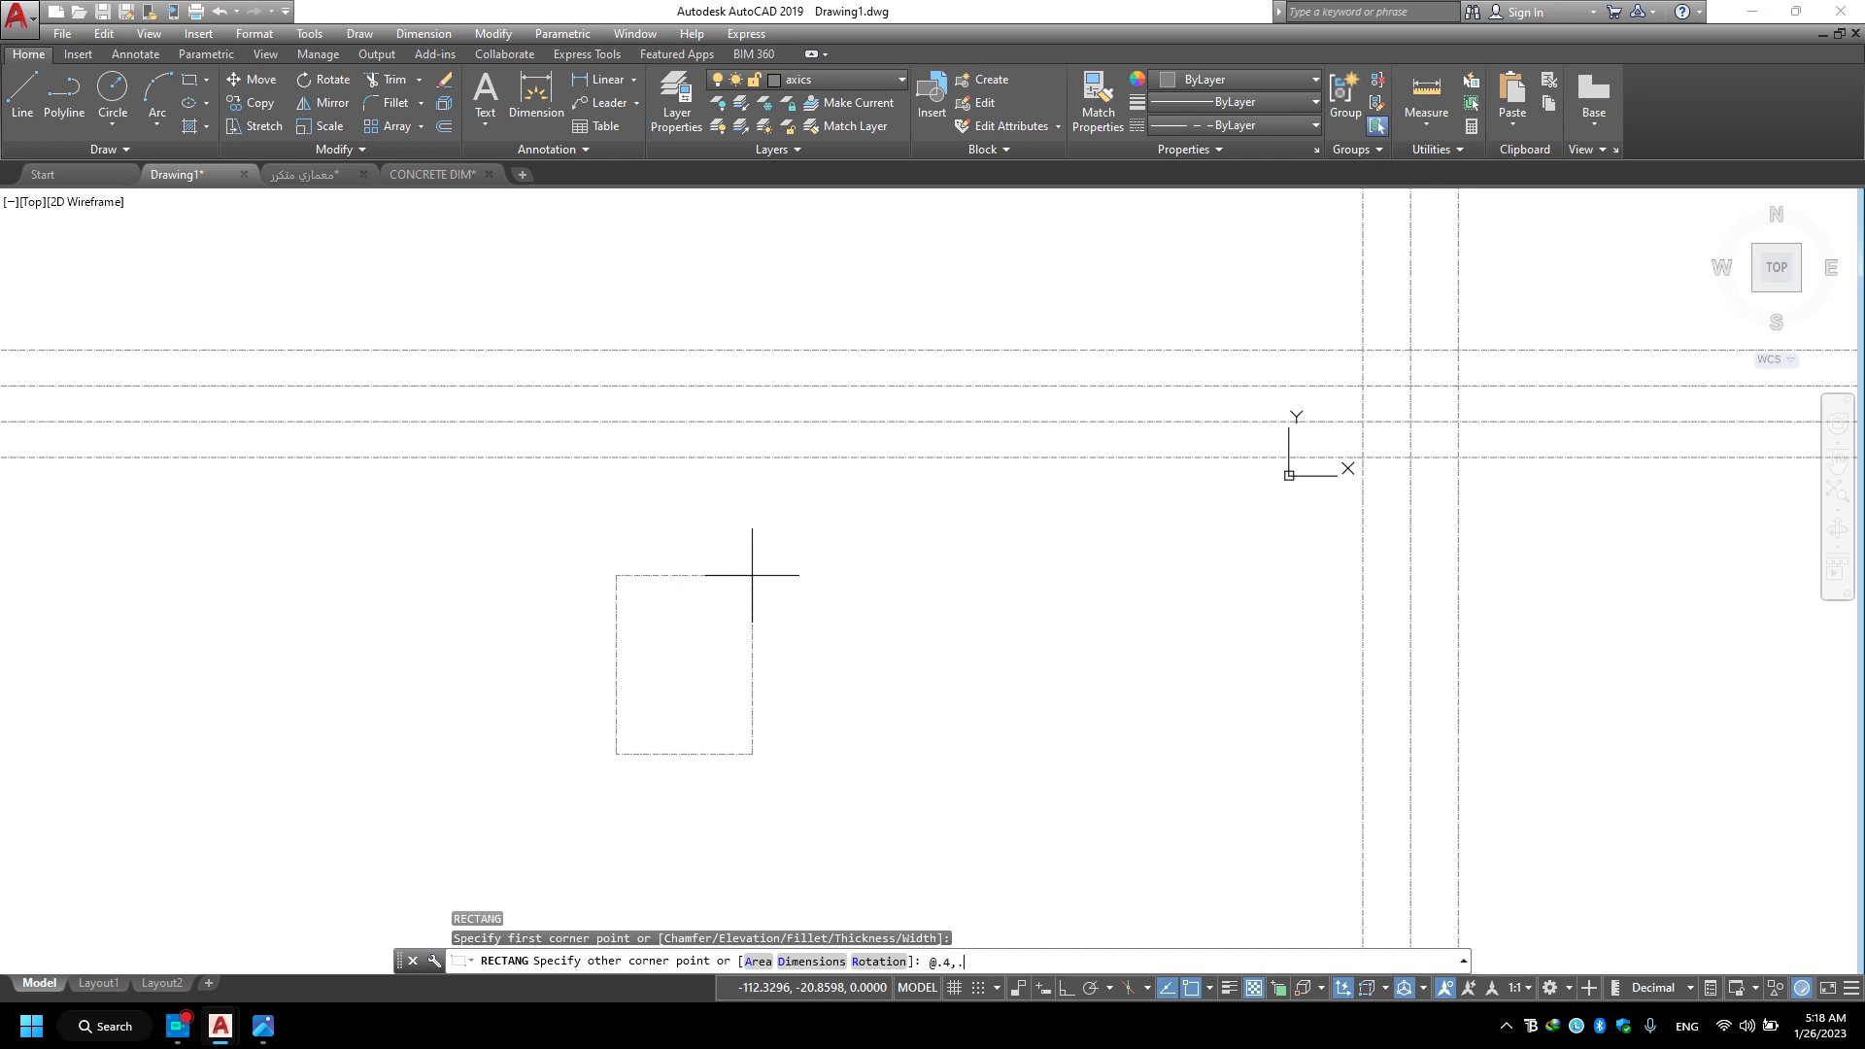
type("4")
key("Return")
scroll(603, 777, "up", 5)
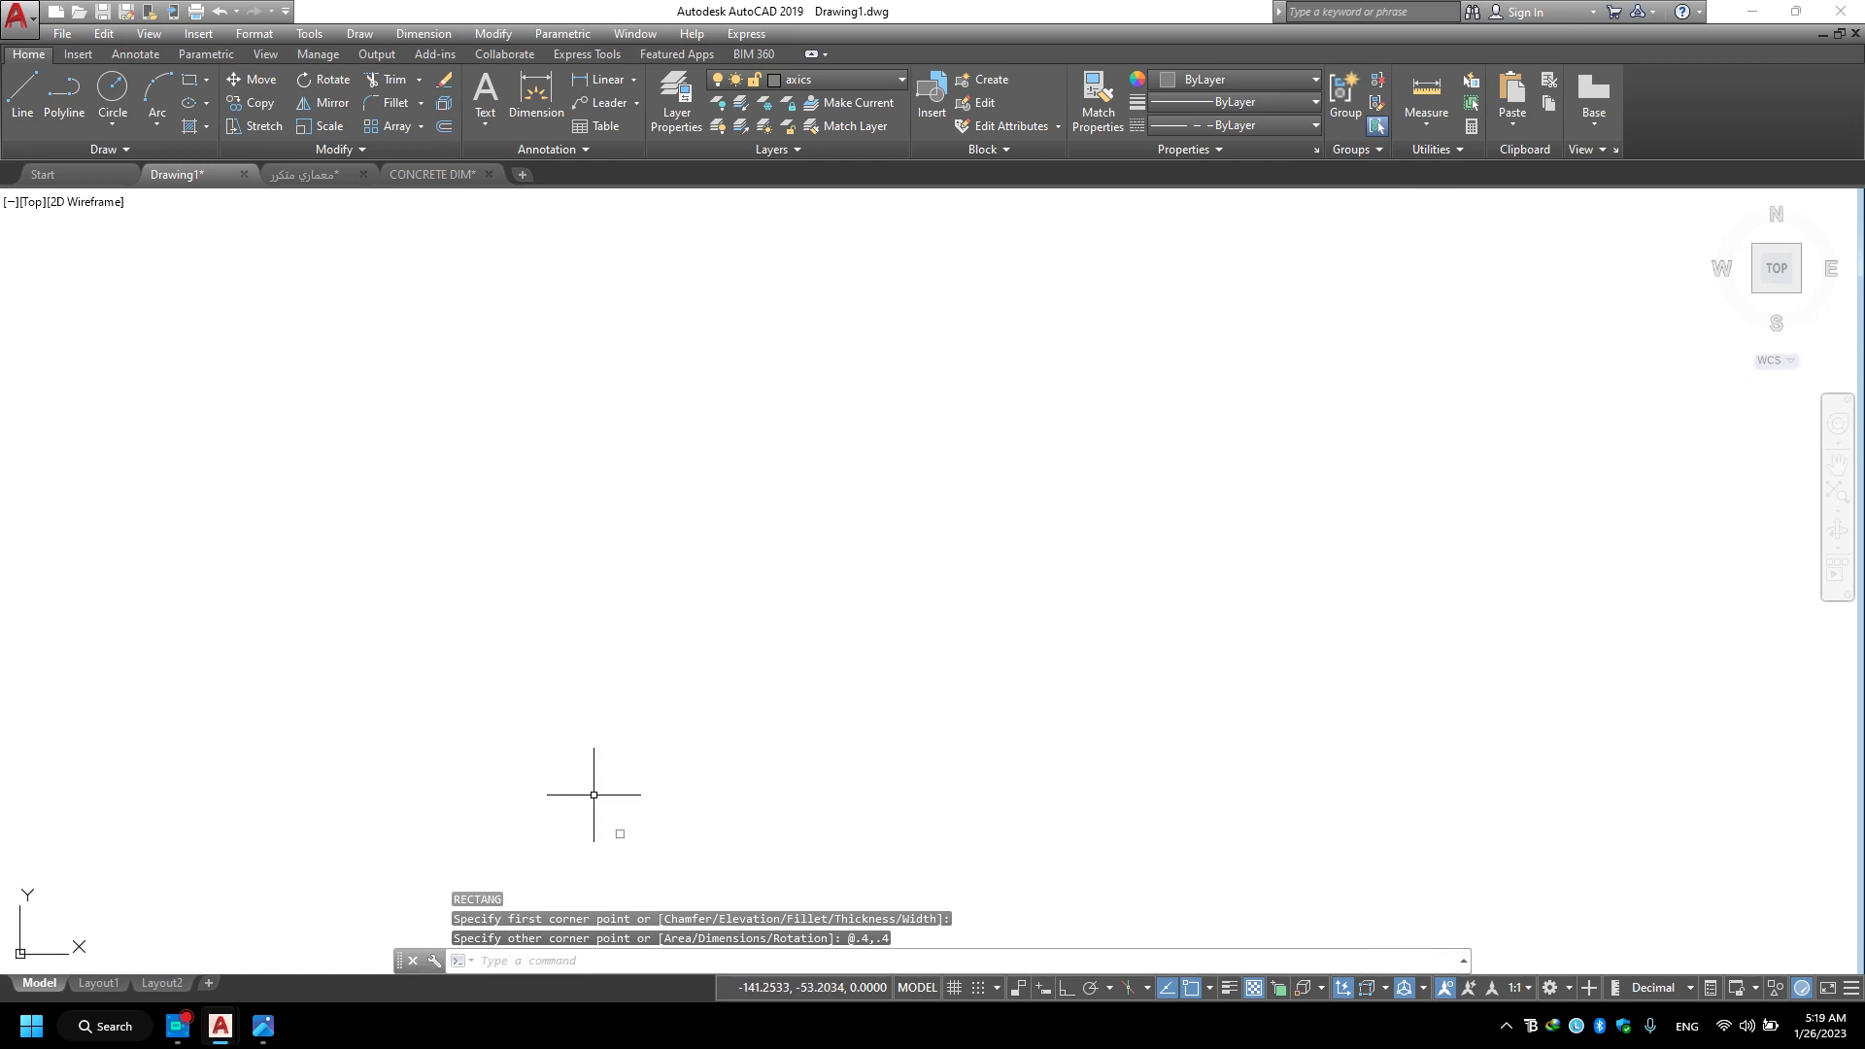
middle_click_drag(621, 770, 688, 640)
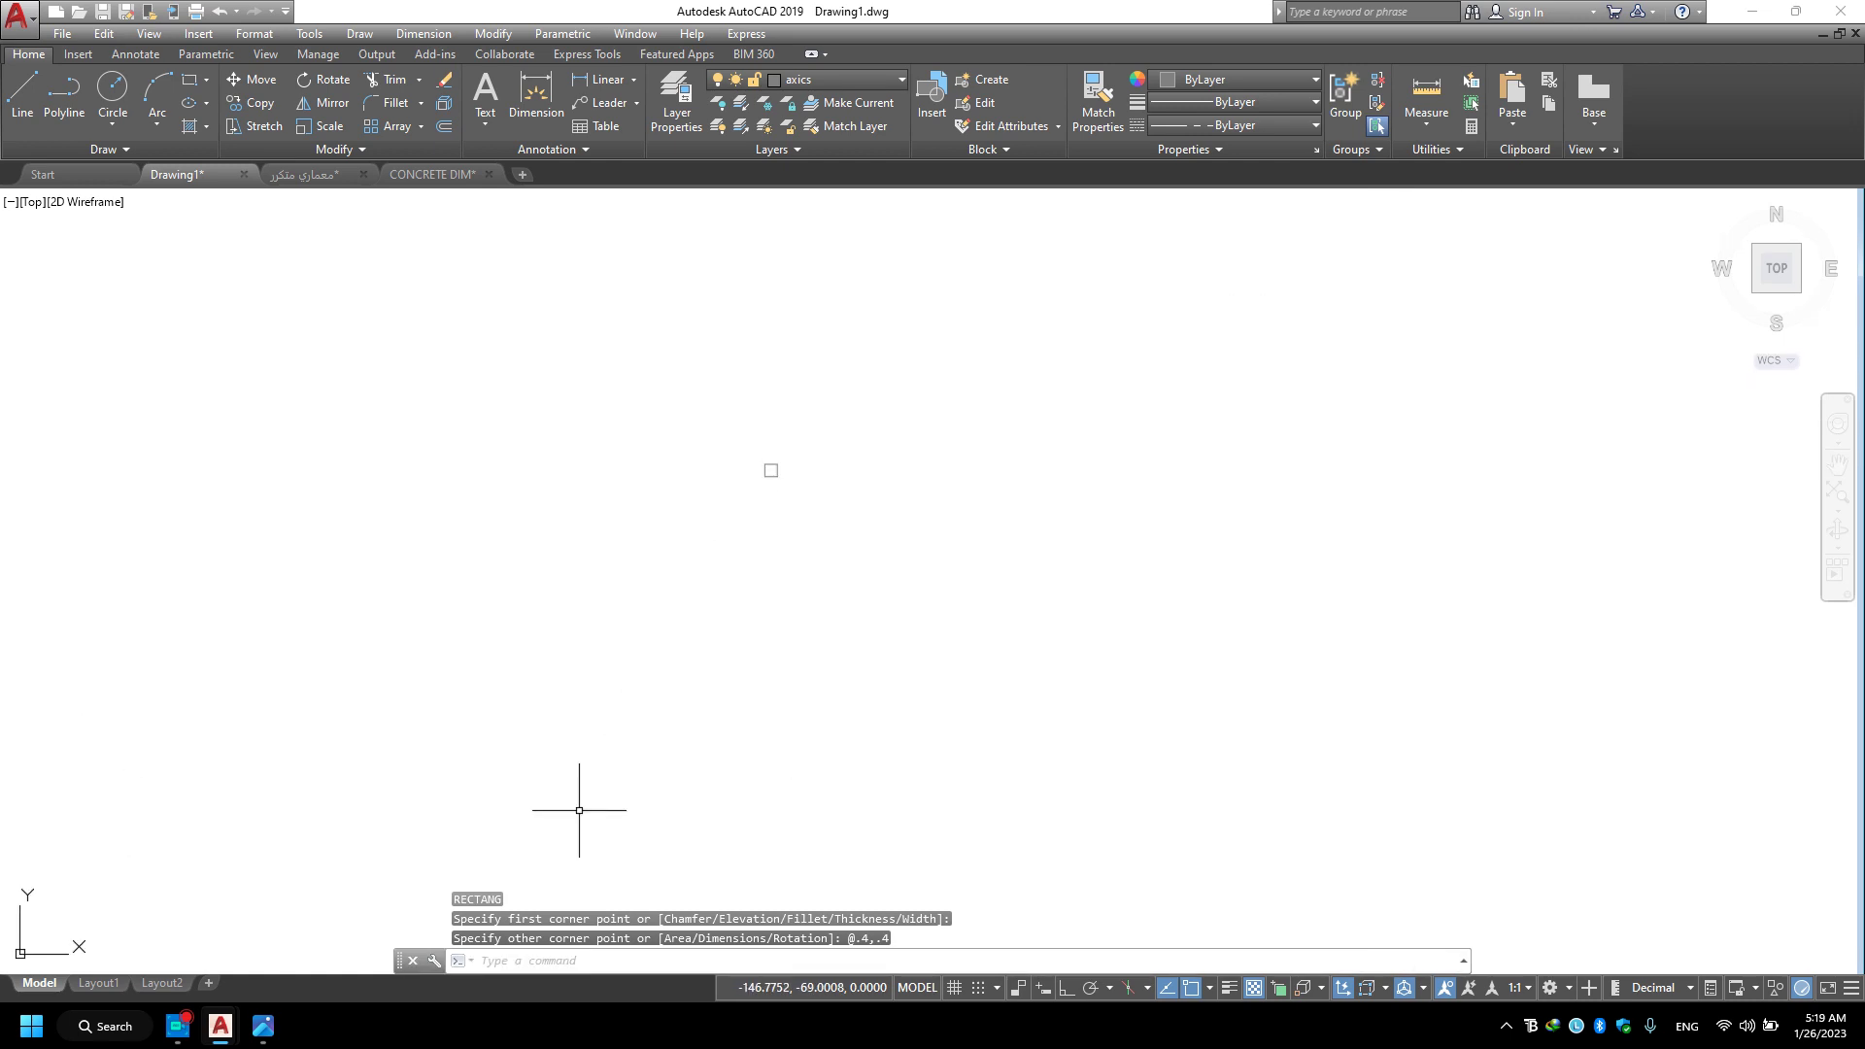
scroll(748, 447, "up", 10)
scroll(749, 445, "up", 2)
Select the 0.4 square and move it onto the blue column layer.
scroll(803, 437, "up", 4)
scroll(804, 429, "down", 8)
scroll(802, 439, "up", 4)
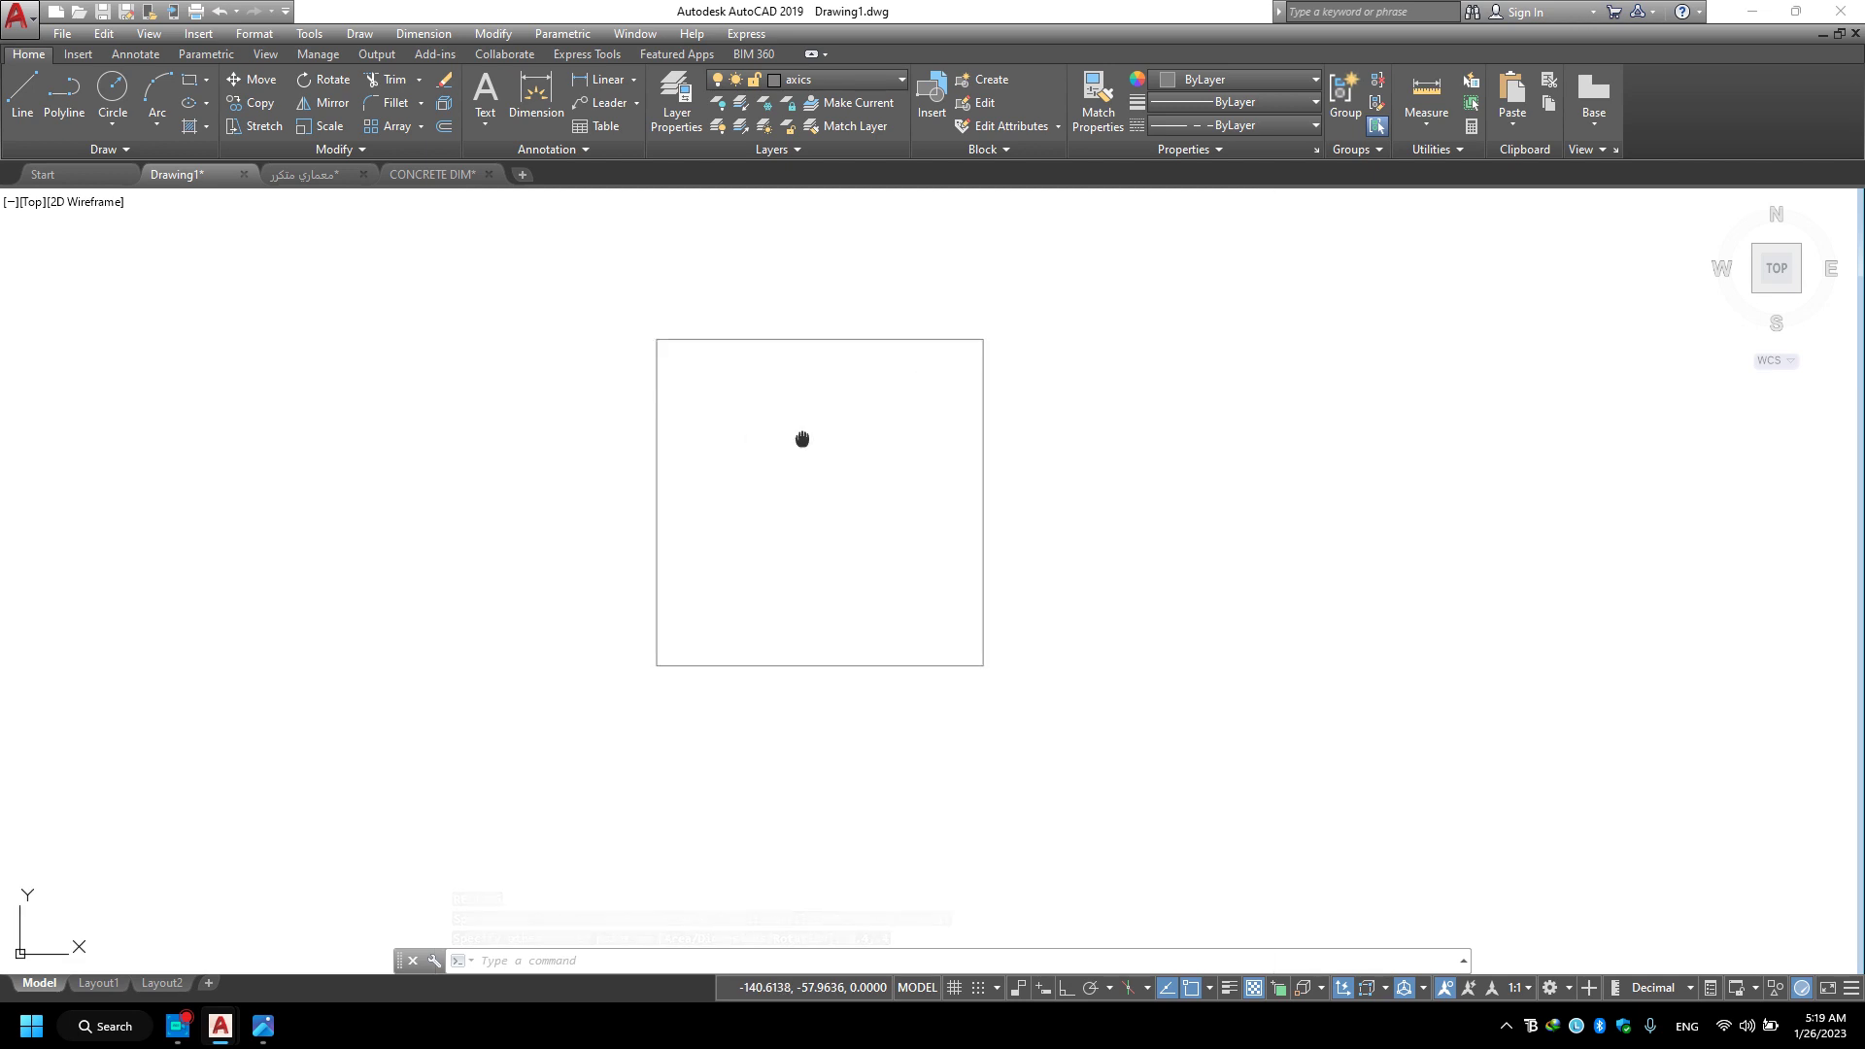
left_click(999, 311)
left_click(829, 521)
key("Escape")
left_click(942, 283)
left_click(791, 475)
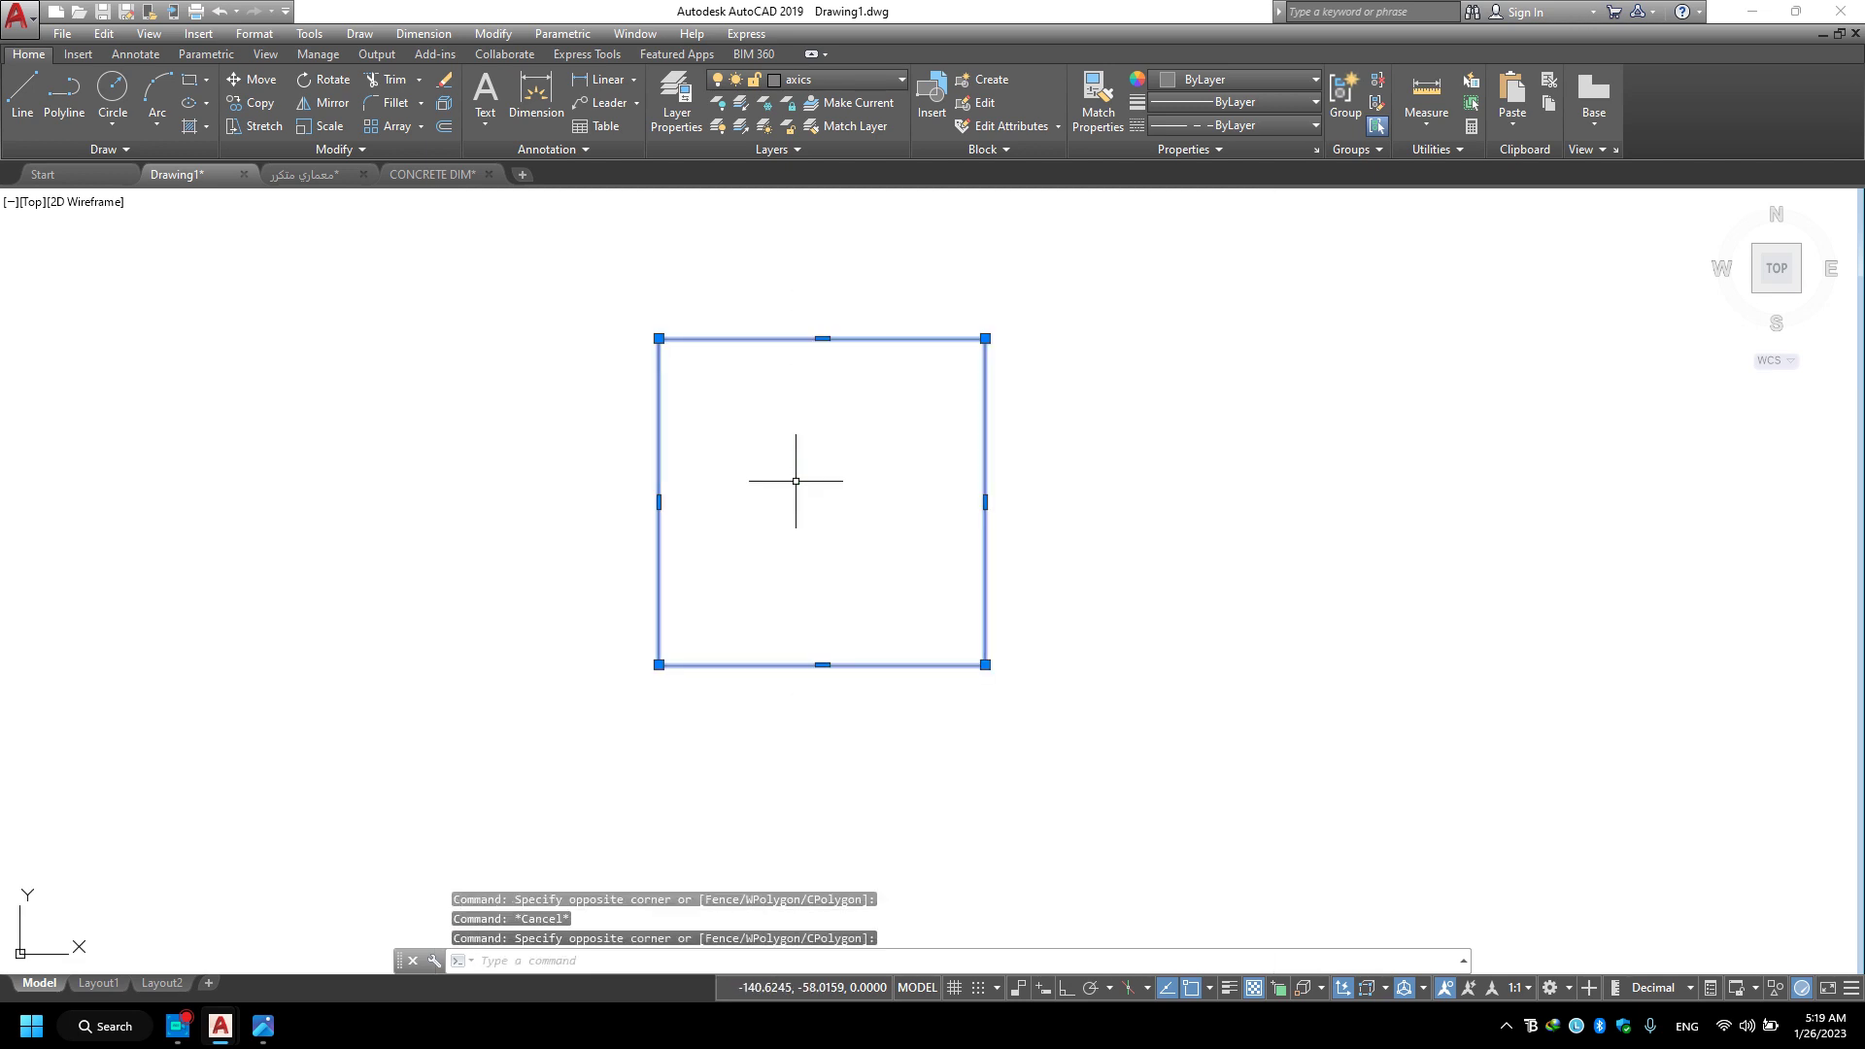
key("Escape")
left_click(887, 301)
left_click(754, 449)
key("Escape")
left_click(883, 312)
left_click(722, 415)
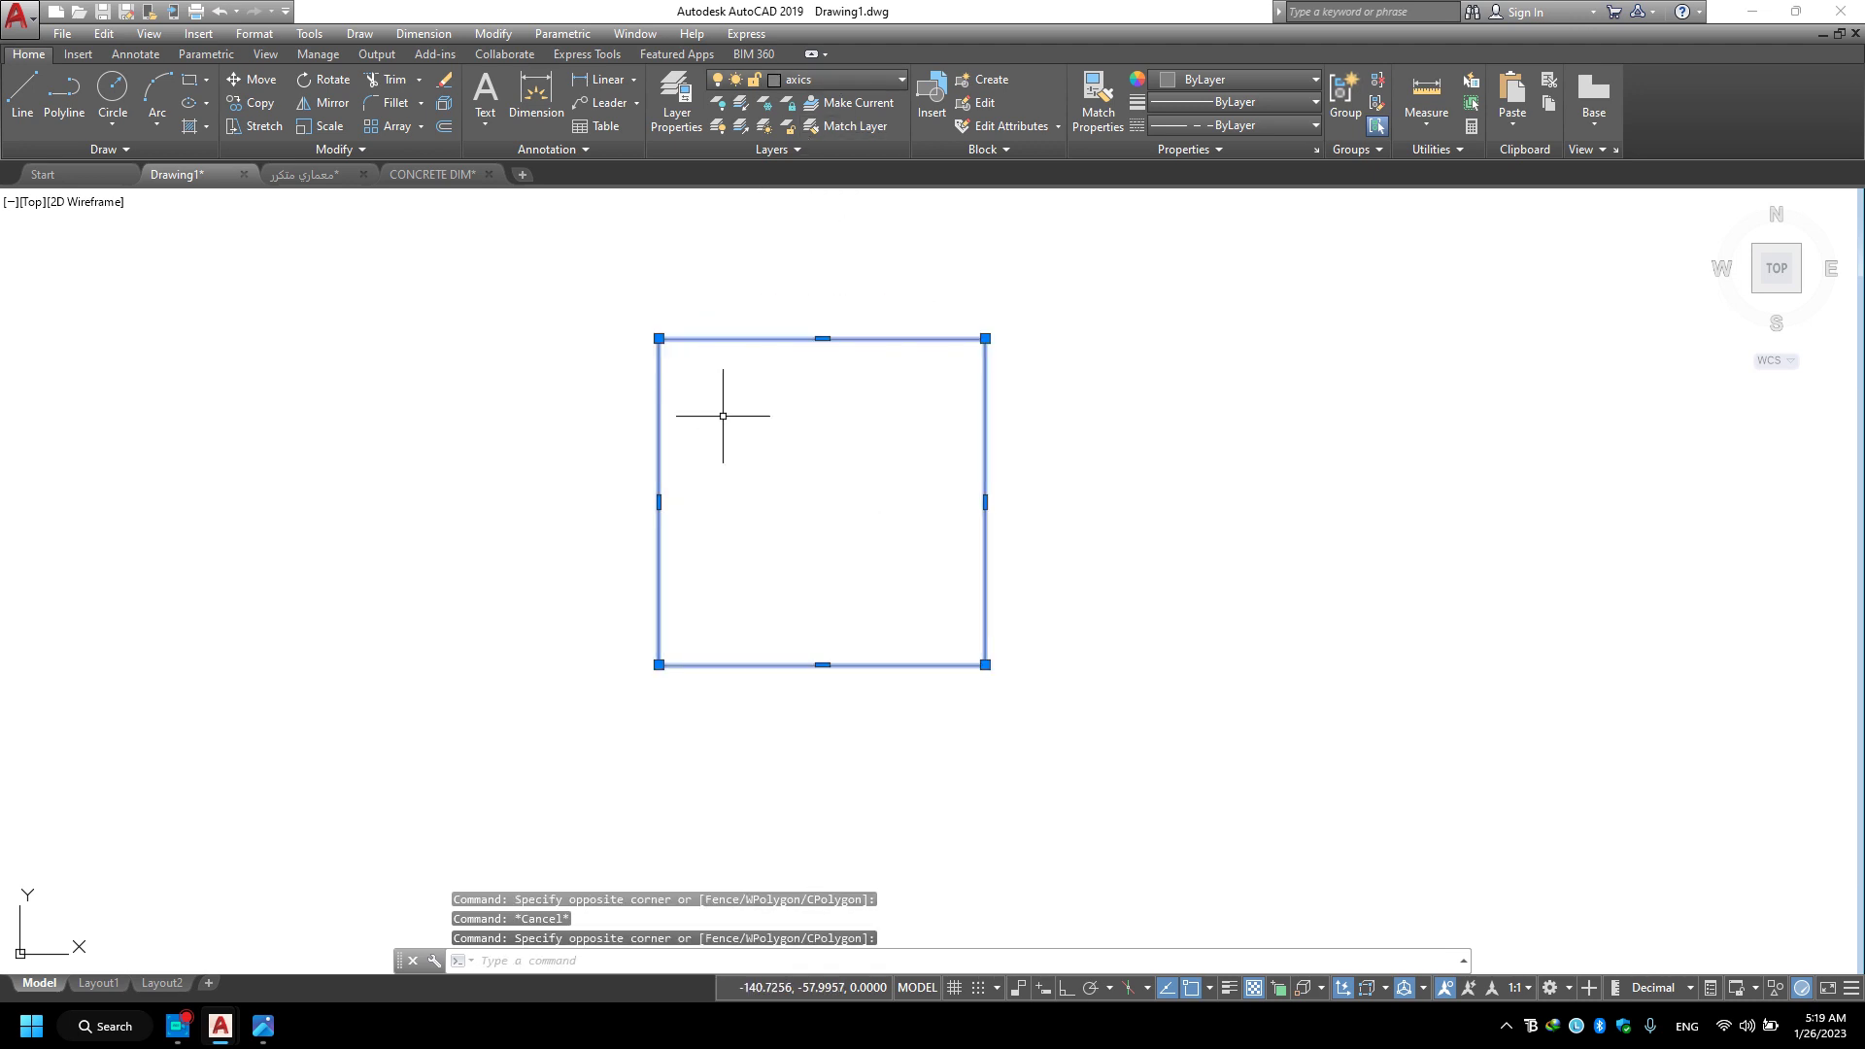
left_click(835, 79)
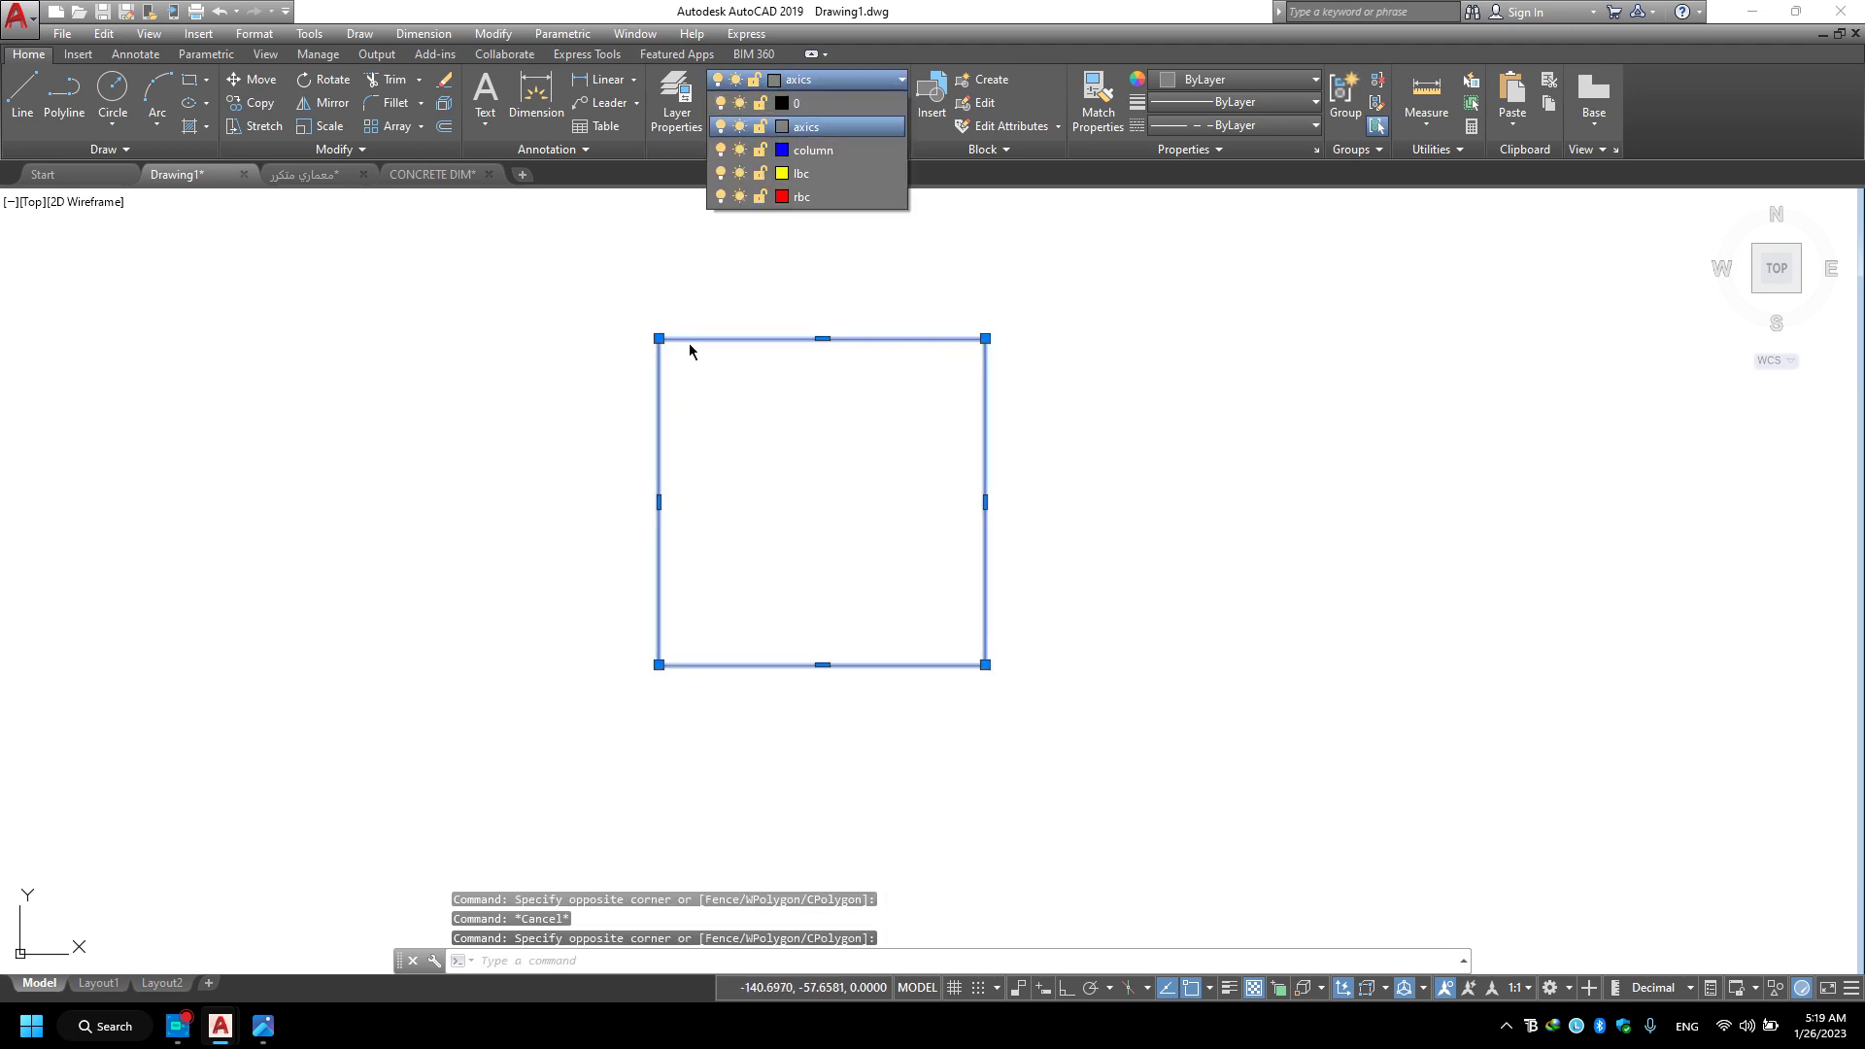
left_click(830, 149)
Toggle the lineweight display off and back on, leaving line weights shown.
left_click(1228, 988)
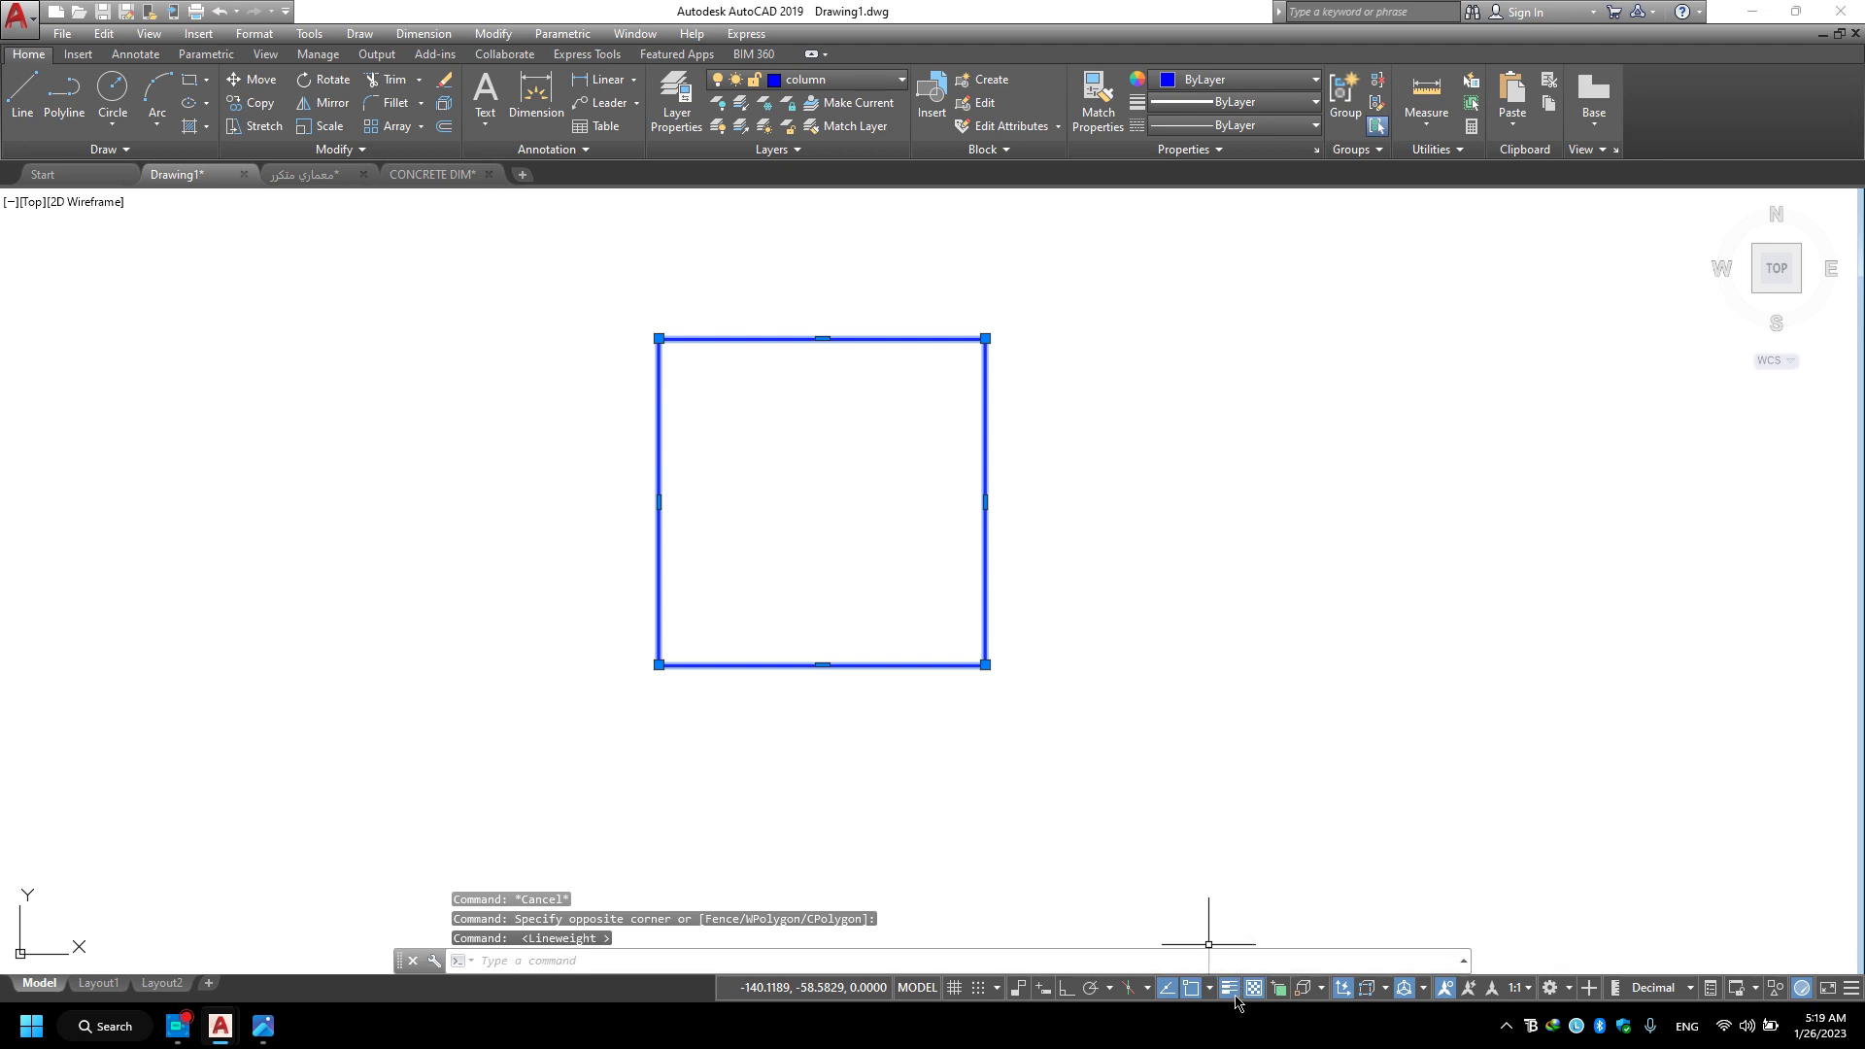
key("Escape")
key("Escape")
mouse_move(1017, 471)
left_mouse_down()
mouse_move(983, 487)
mouse_move(941, 562)
left_mouse_up()
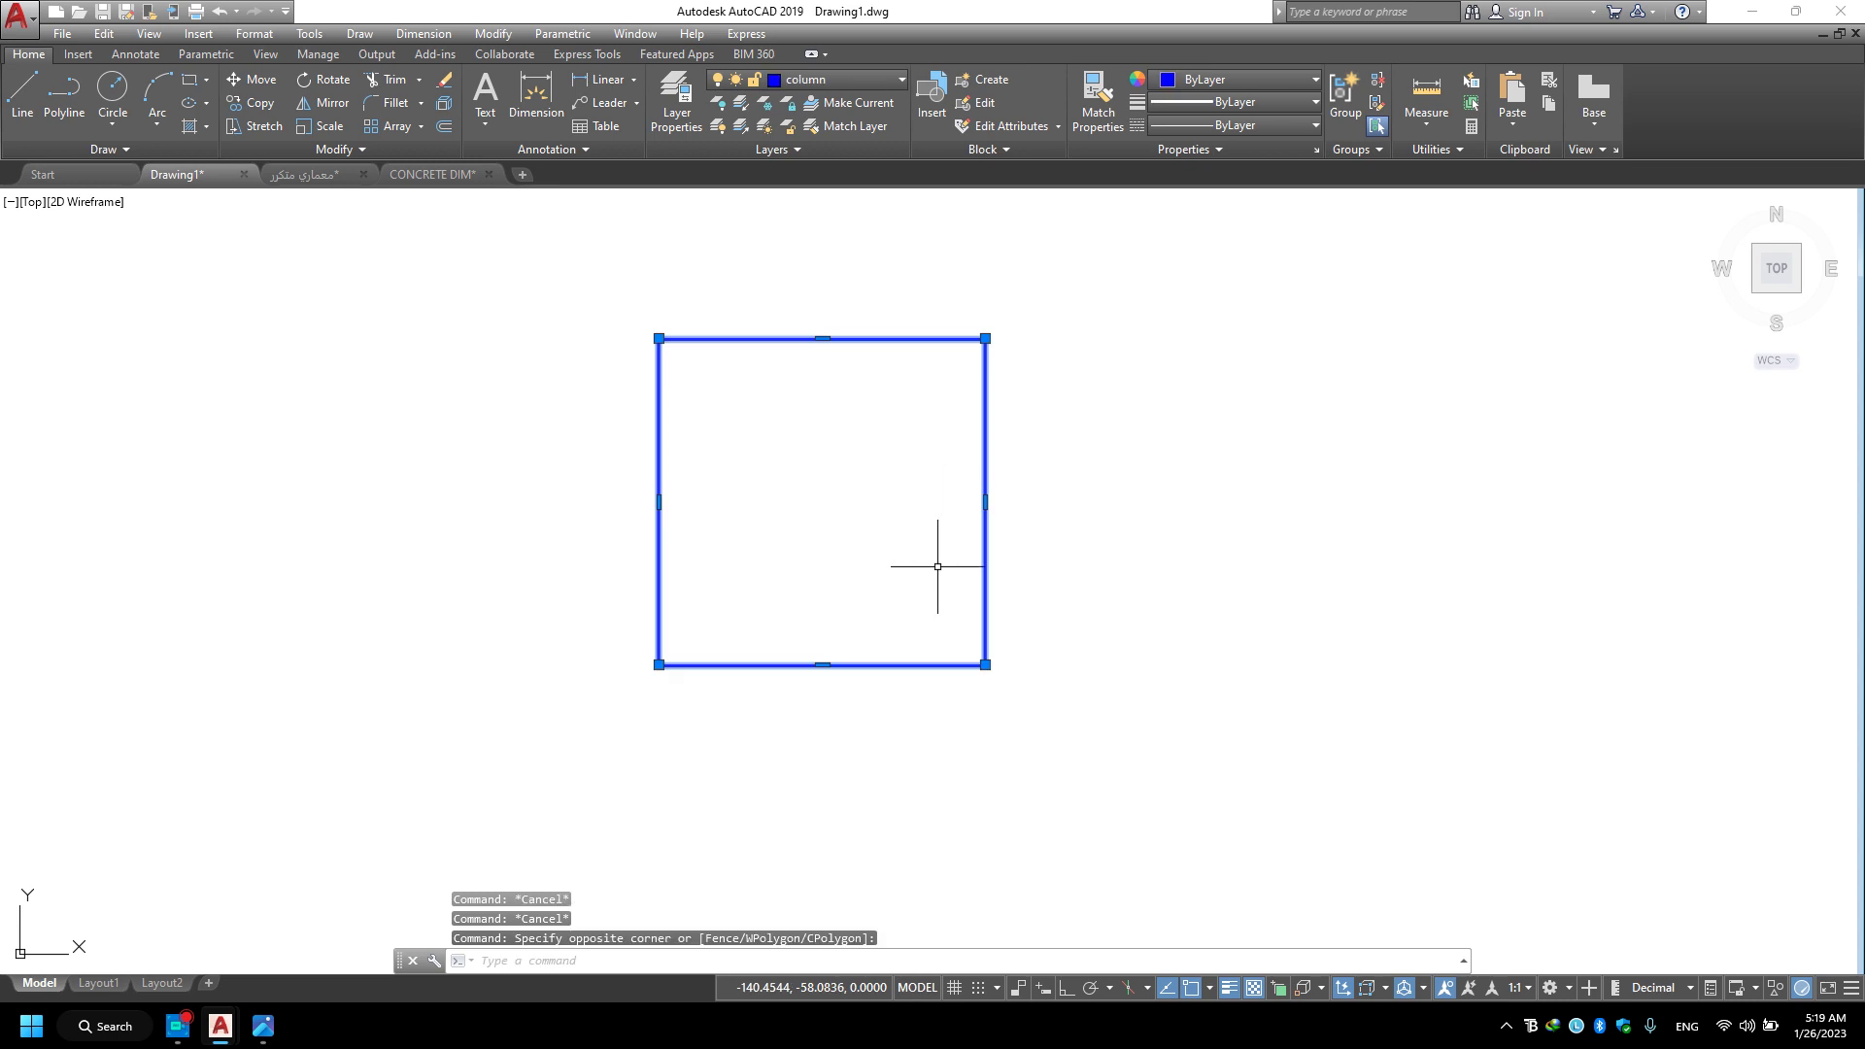
left_click(1230, 988)
key("Escape")
left_click(1016, 418)
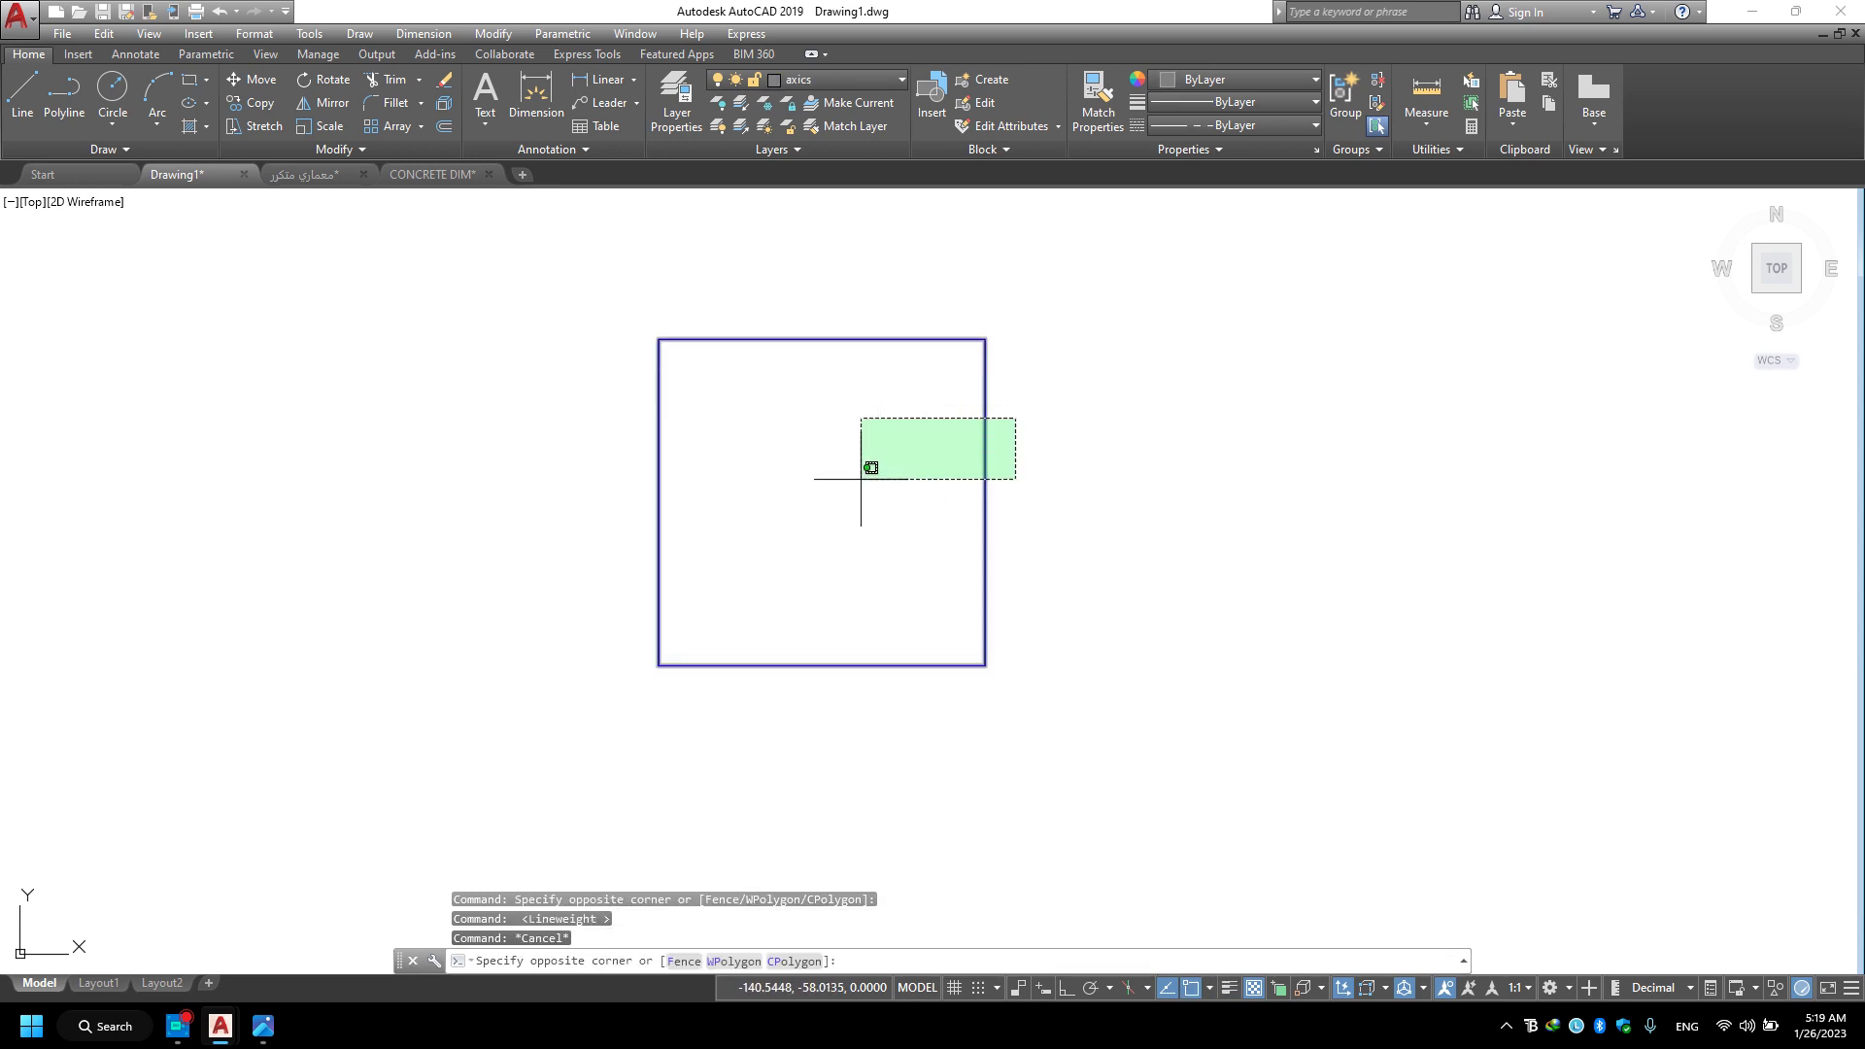
left_click(860, 479)
key("Escape")
left_click(1228, 988)
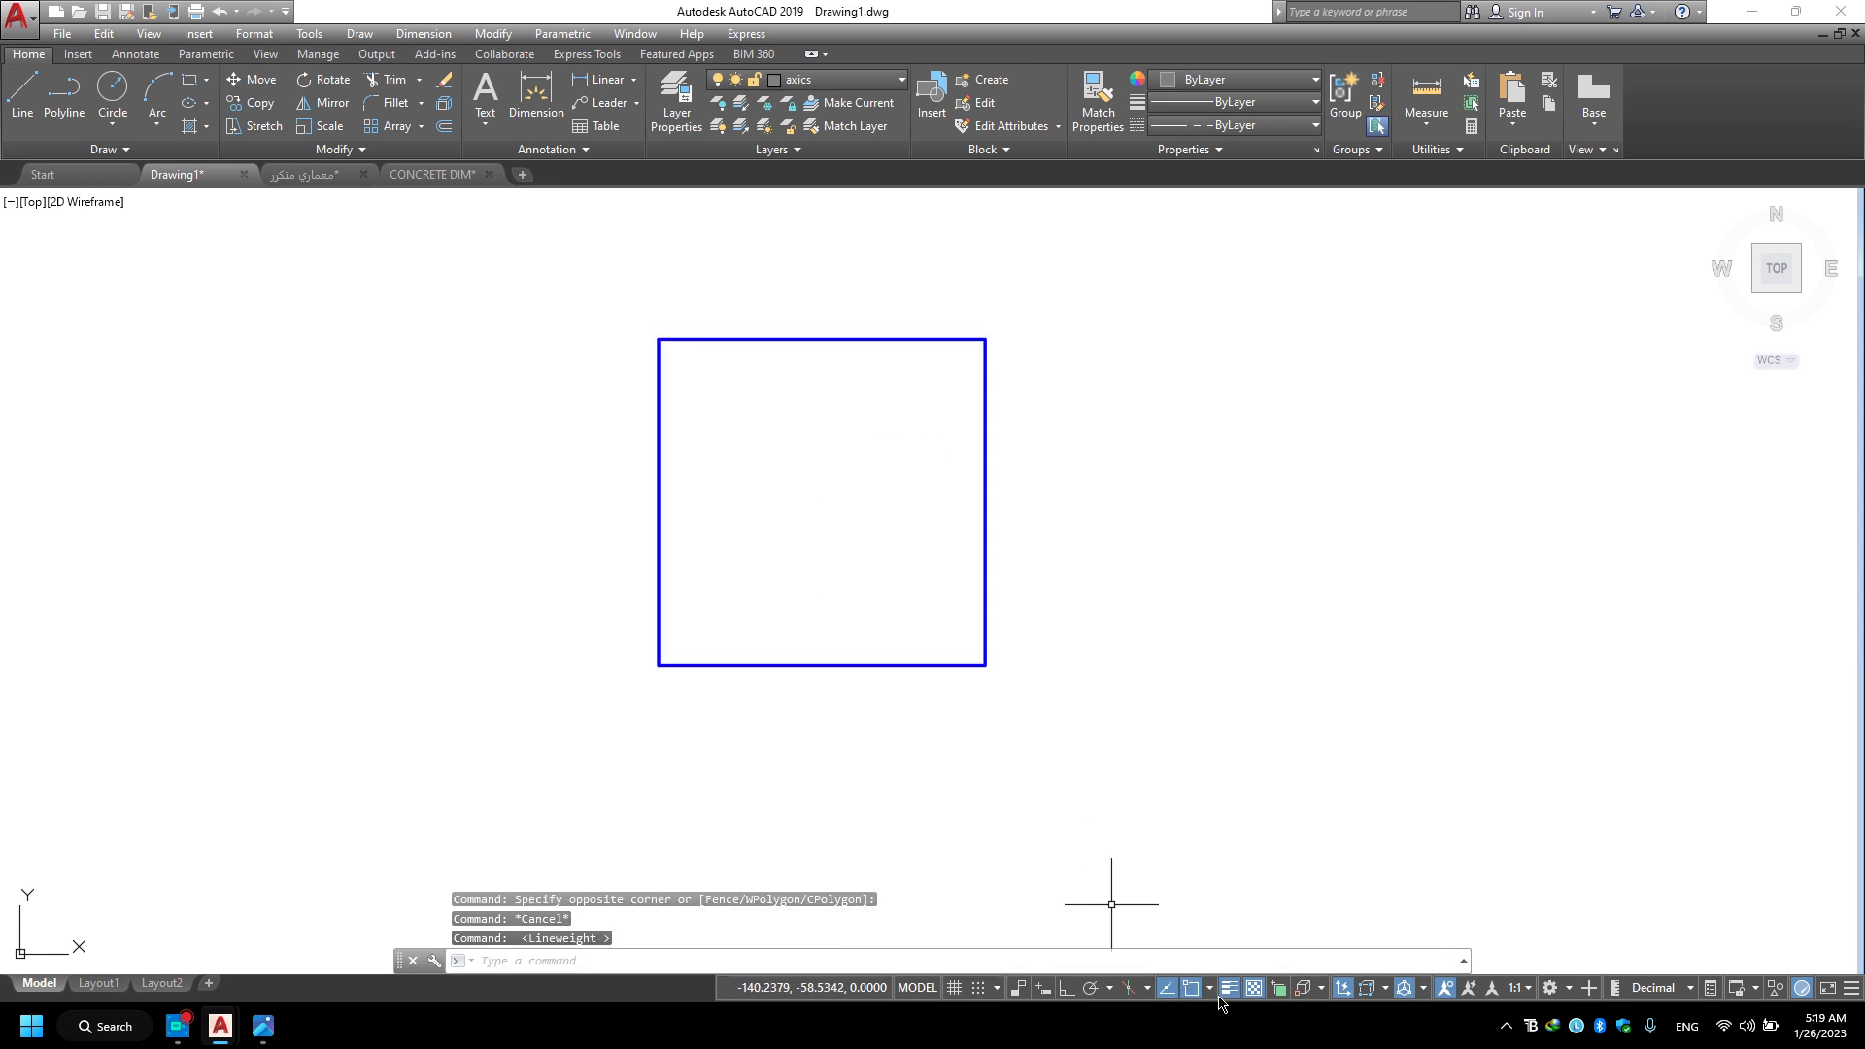
left_click(1003, 446)
key("Escape")
scroll(929, 514, "down", 2)
mouse_move(929, 515)
middle_mouse_down()
mouse_move(774, 587)
mouse_move(878, 558)
middle_mouse_up()
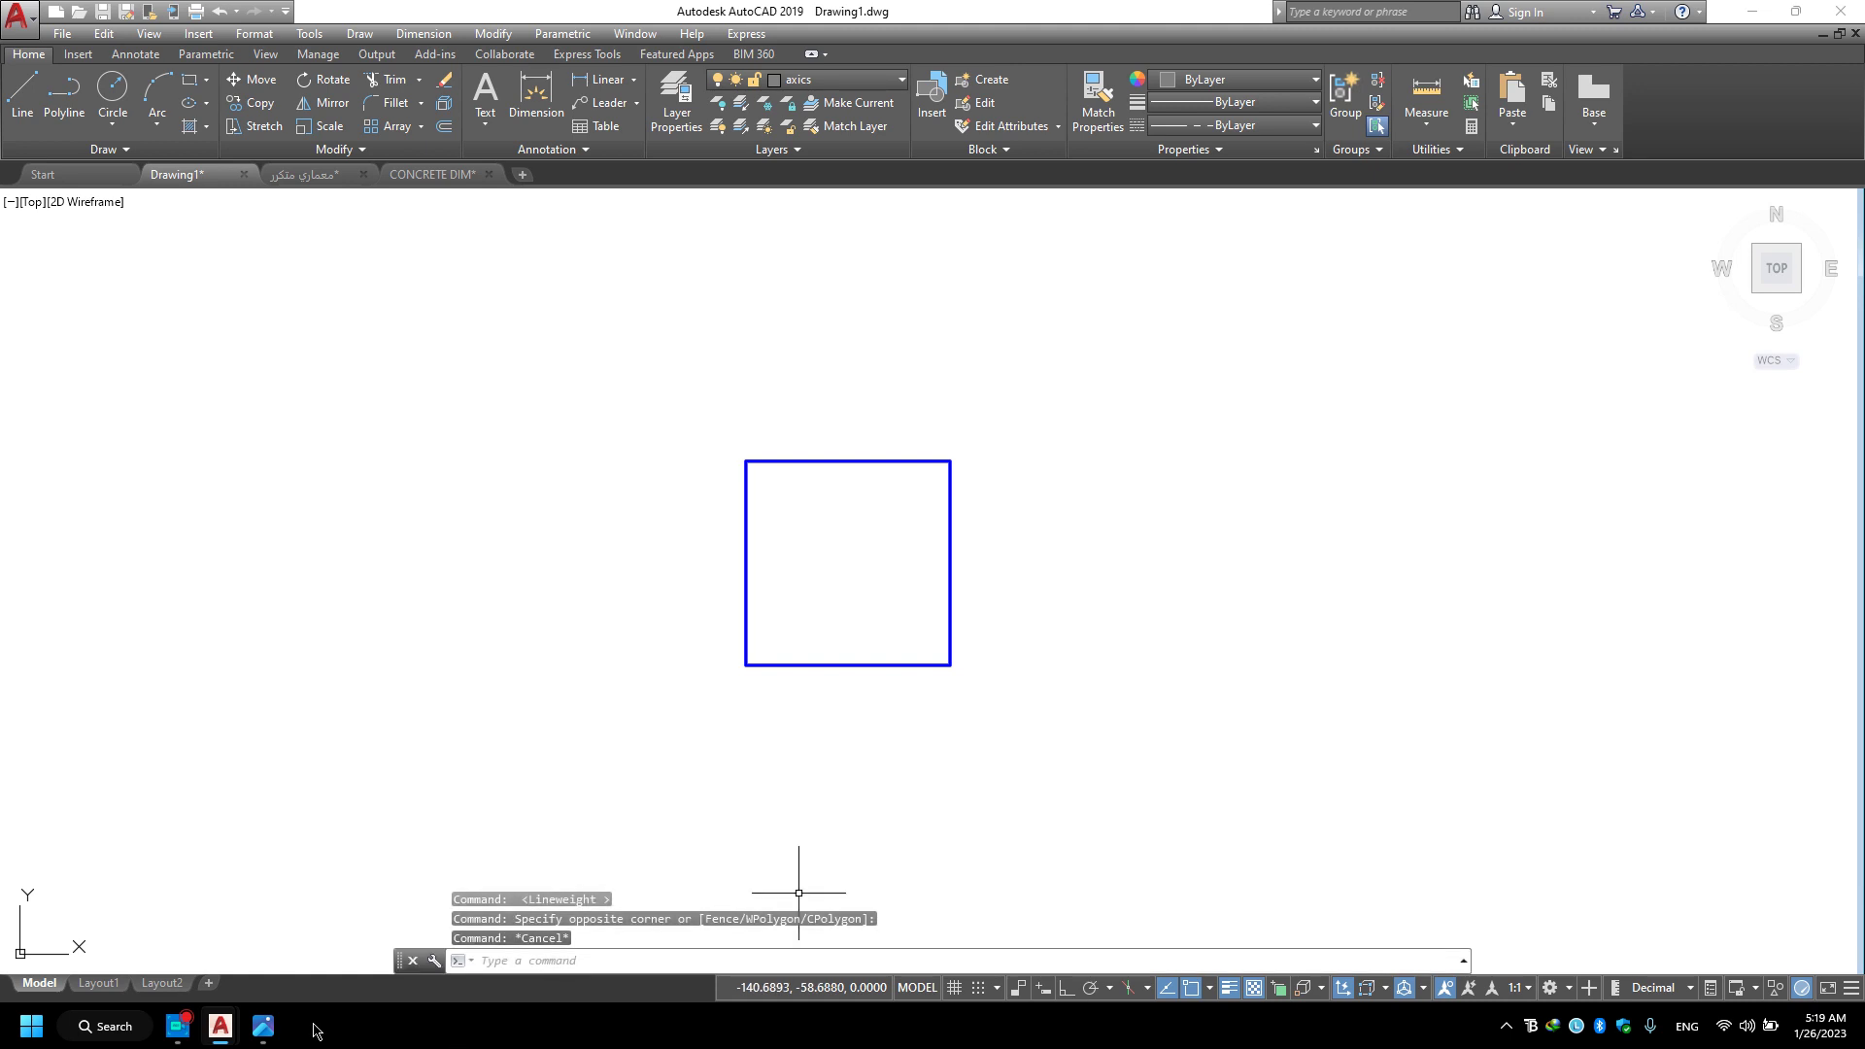
left_click(271, 1043)
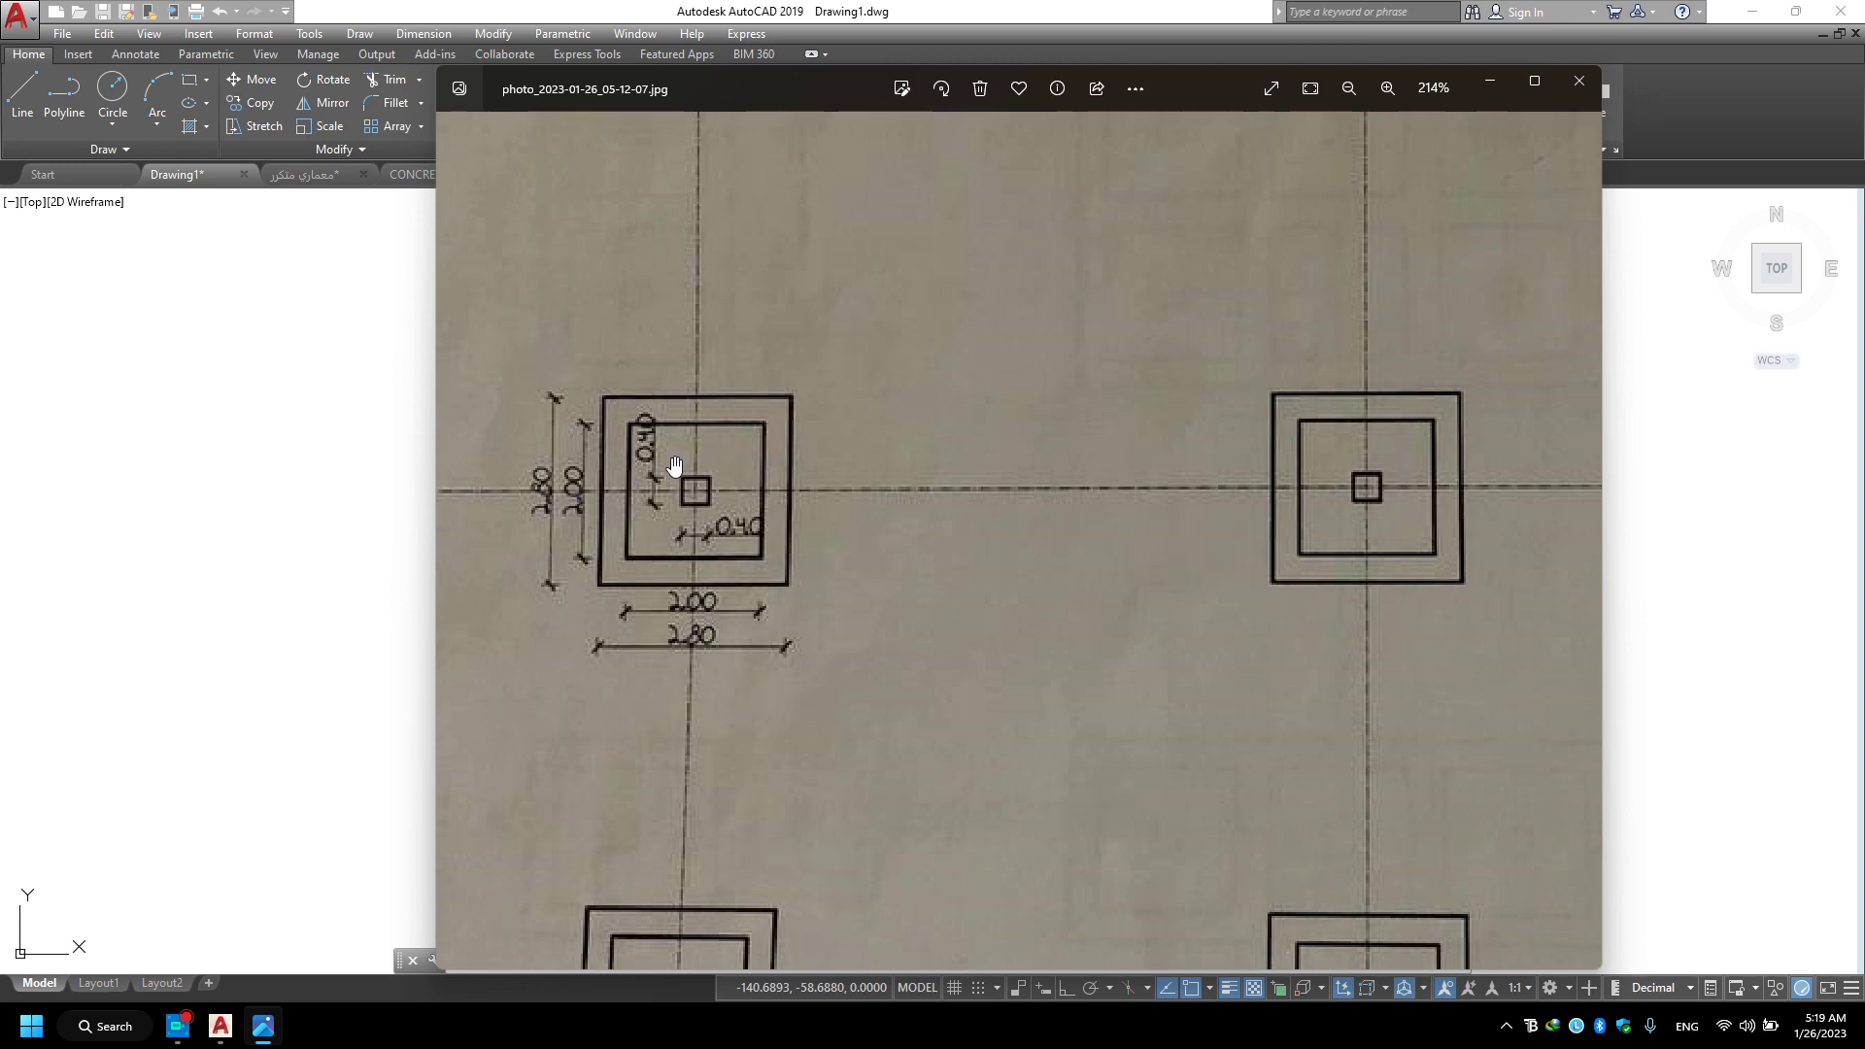
left_click(1491, 84)
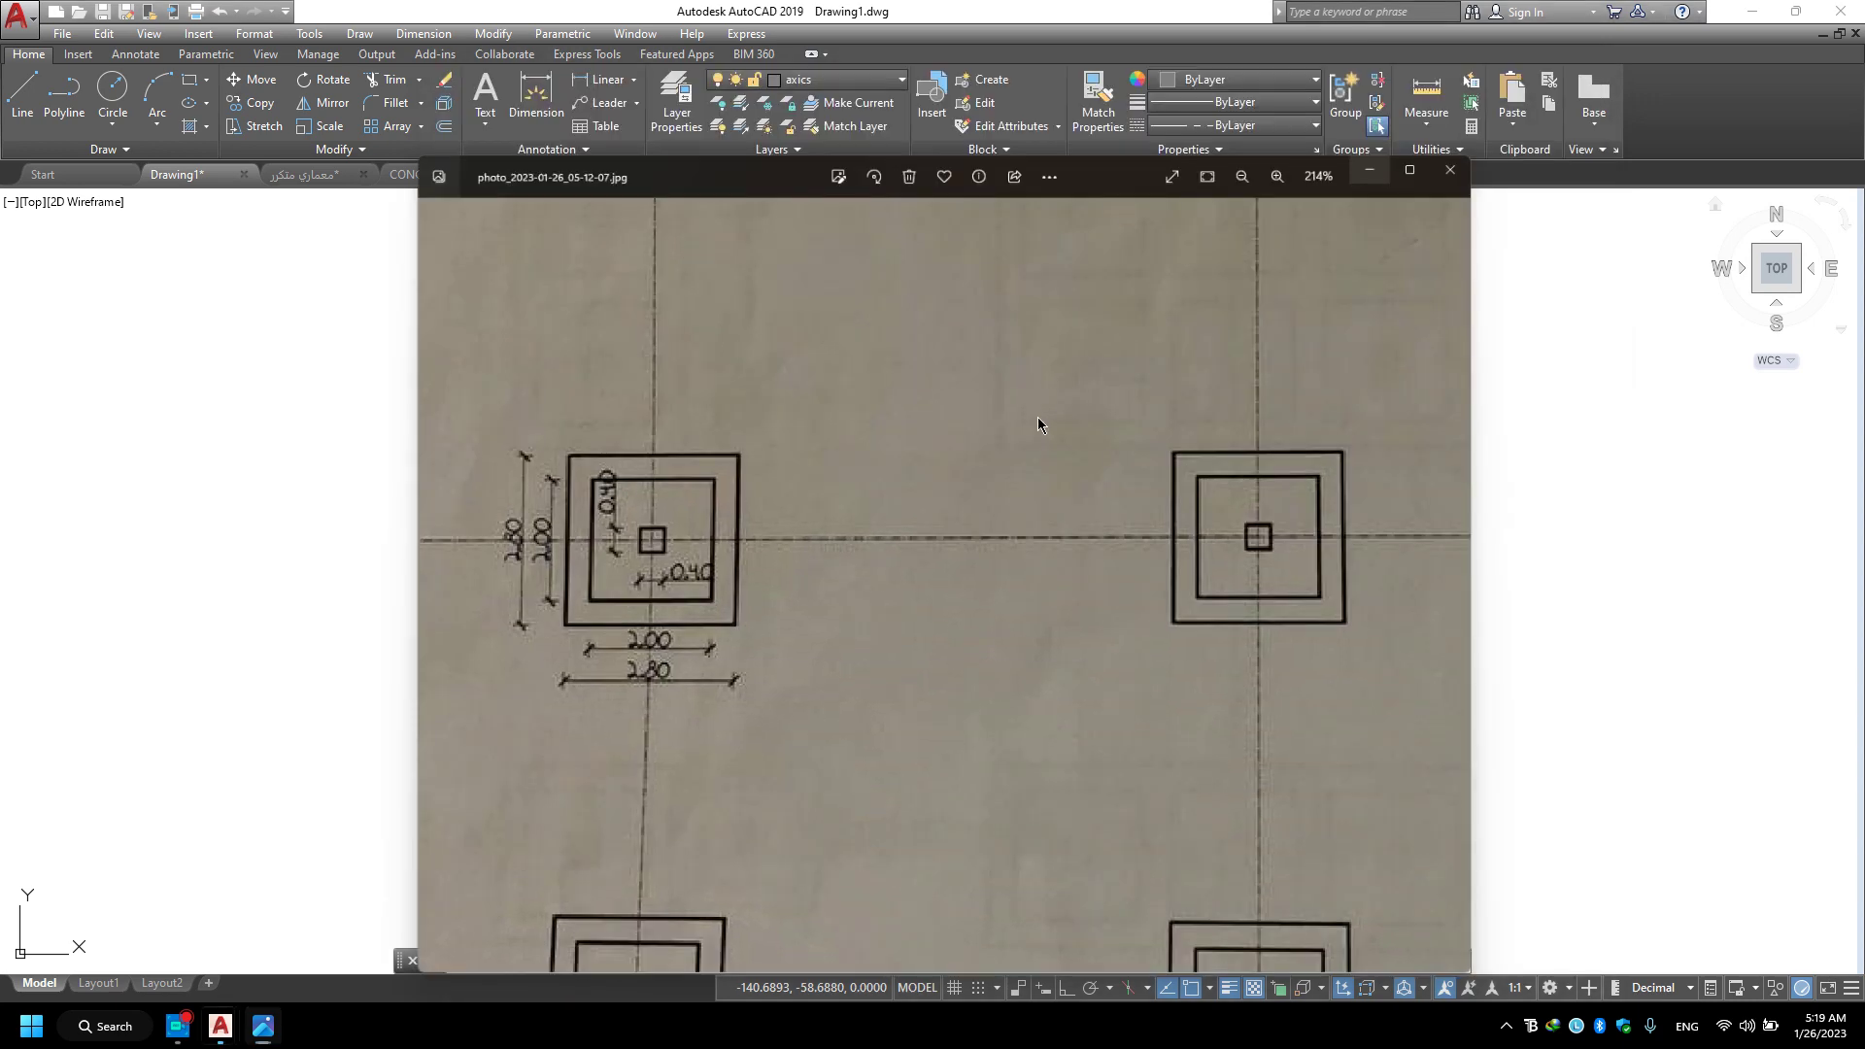
Offset the blue square 0.8 outward to form the 2.0 footing outline, then select it.
type("of")
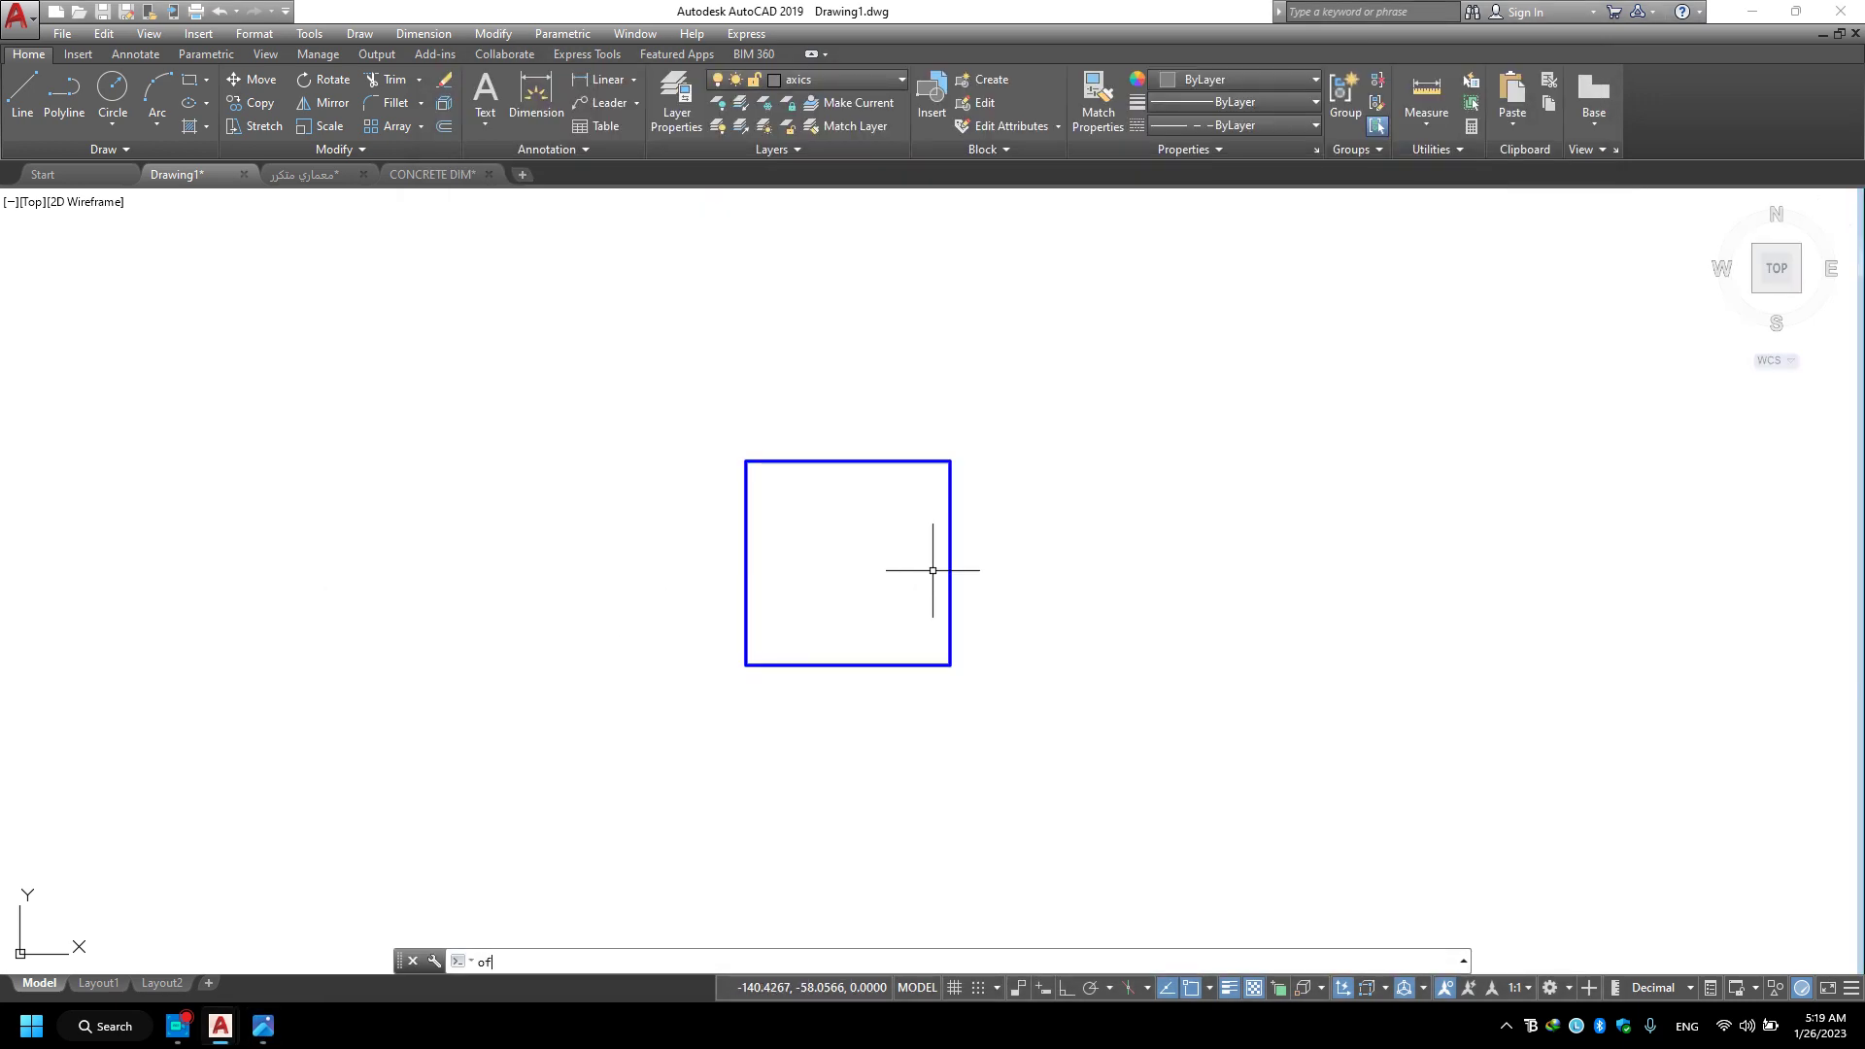
key("Return")
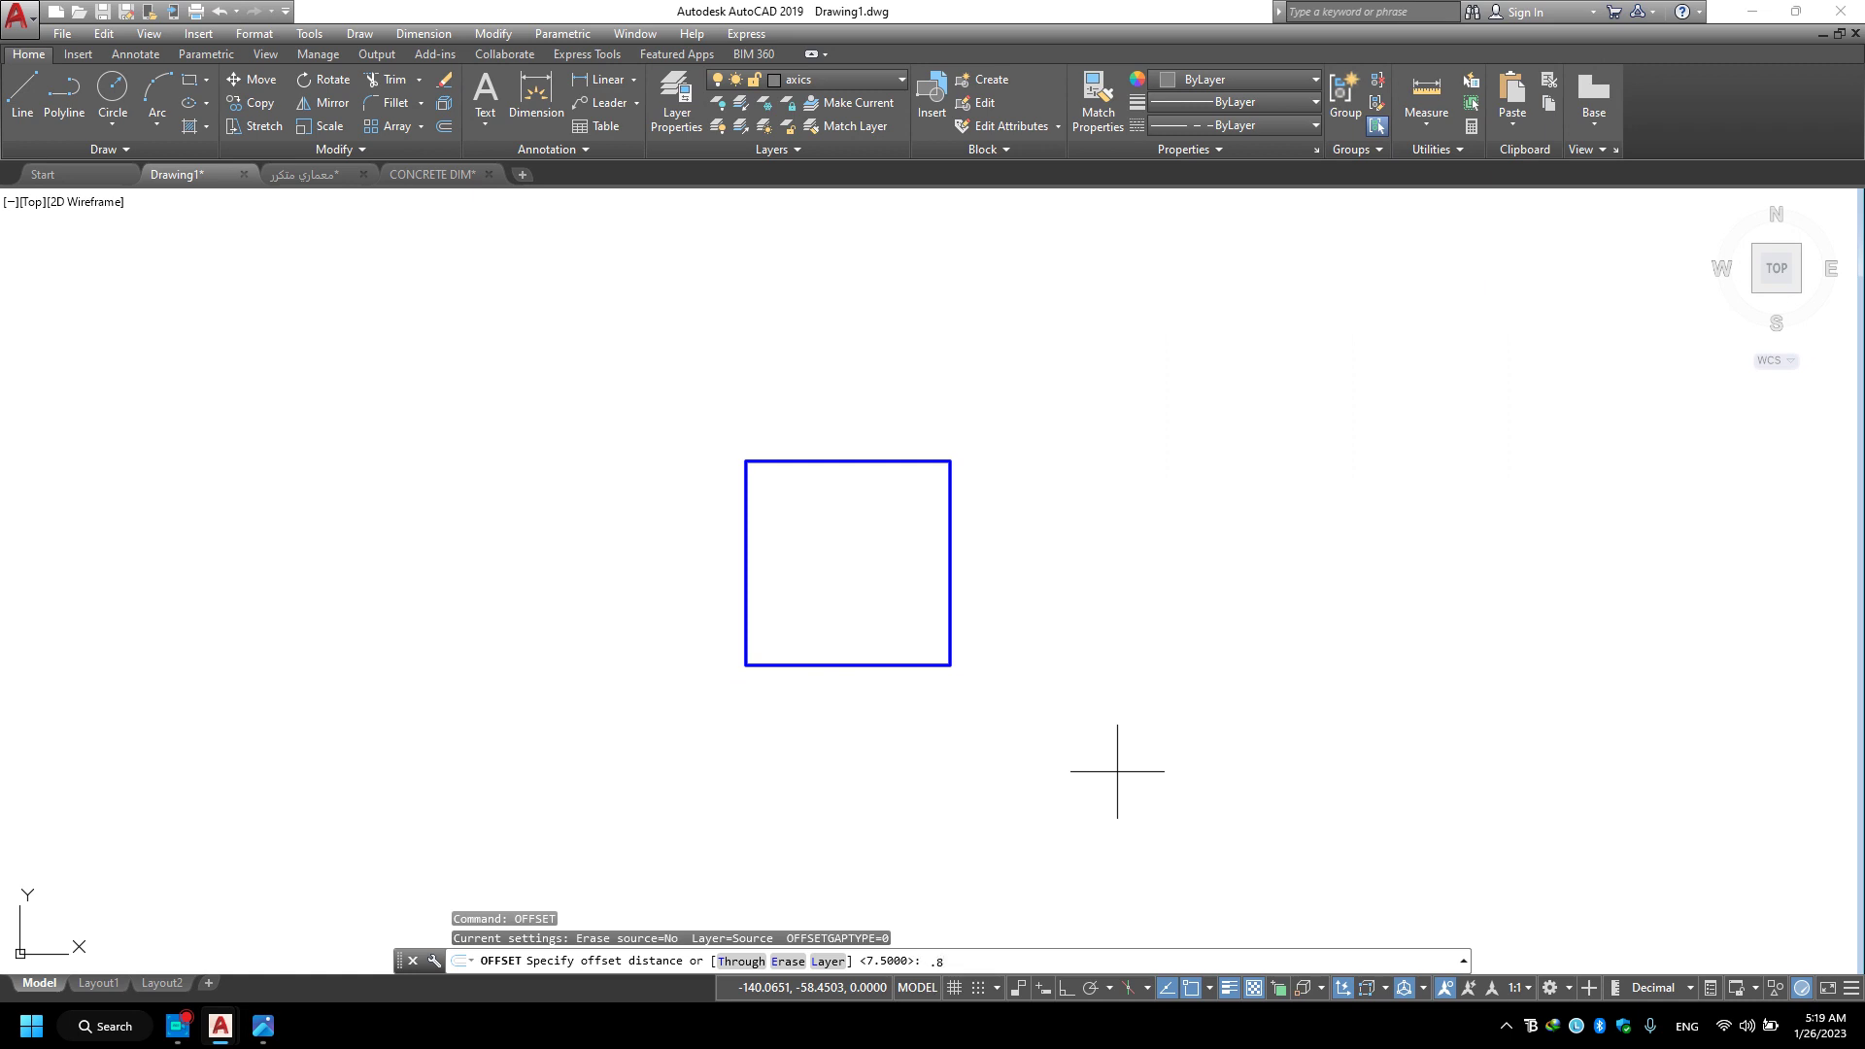
key("Return")
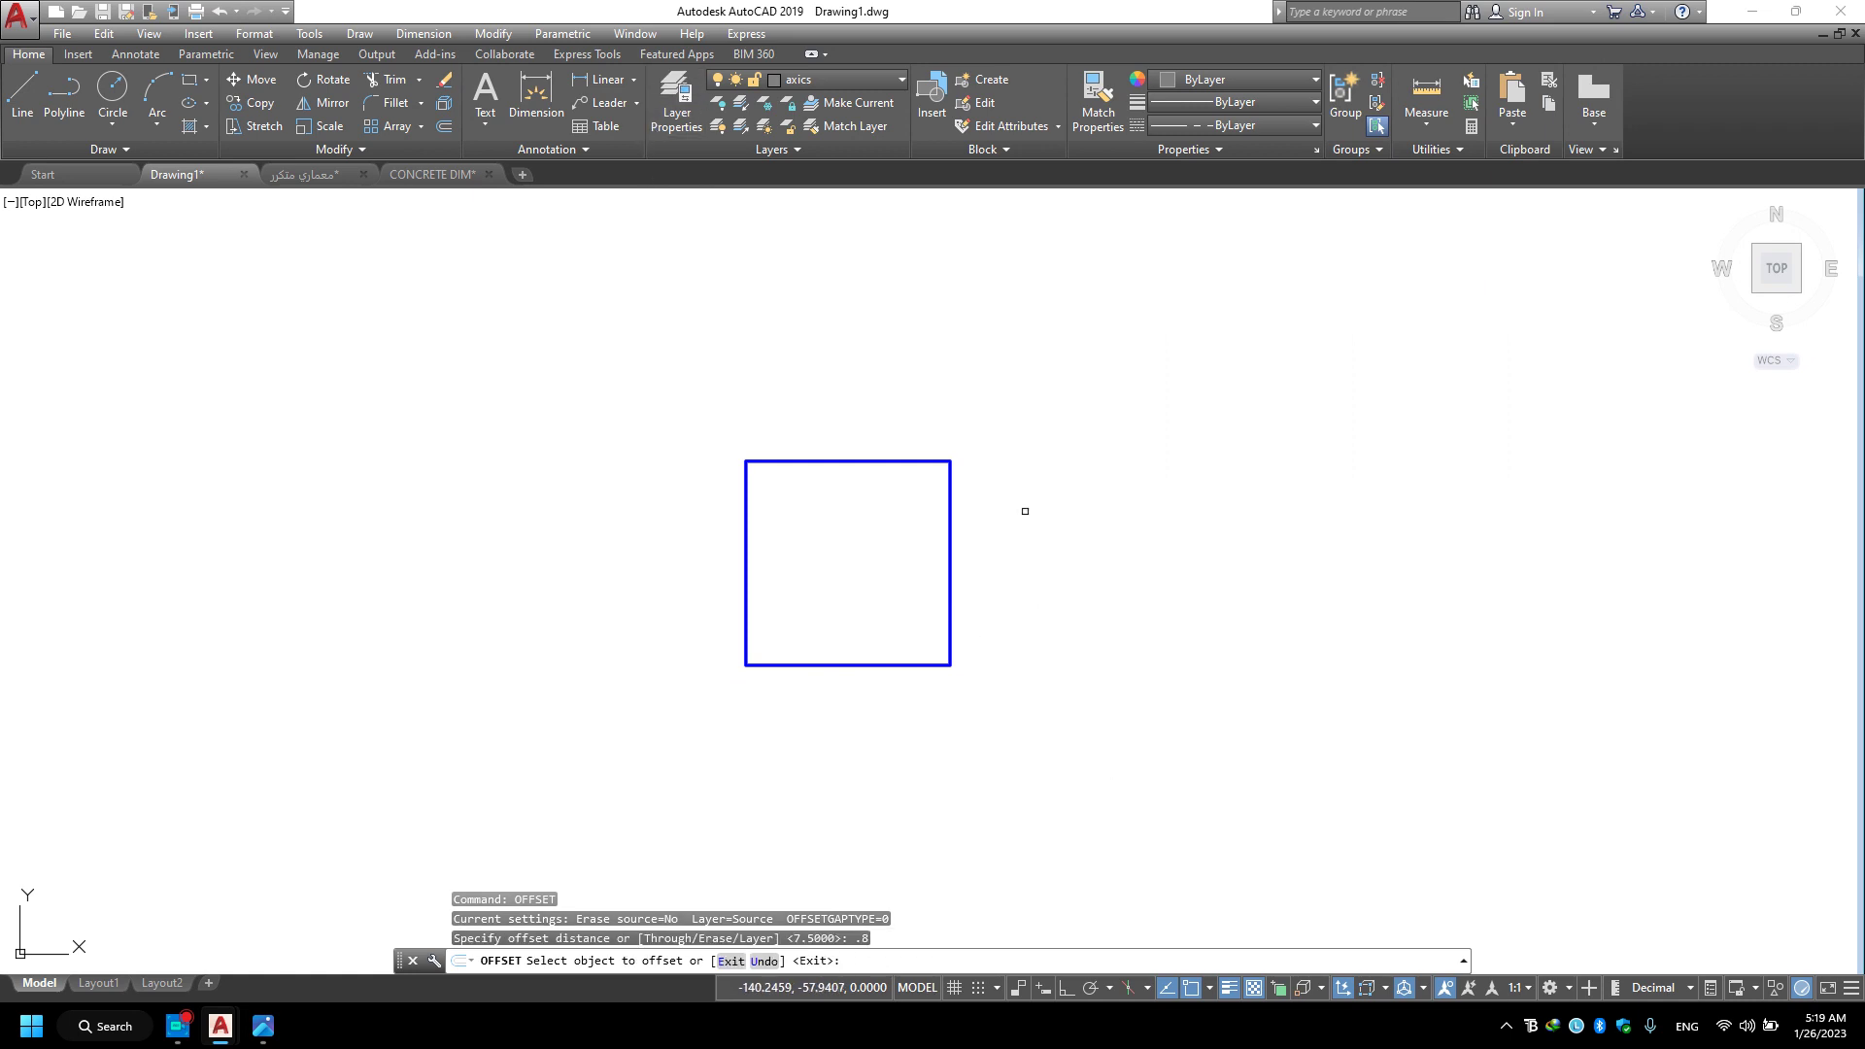
left_click(888, 567)
left_click(889, 567)
left_click(953, 552)
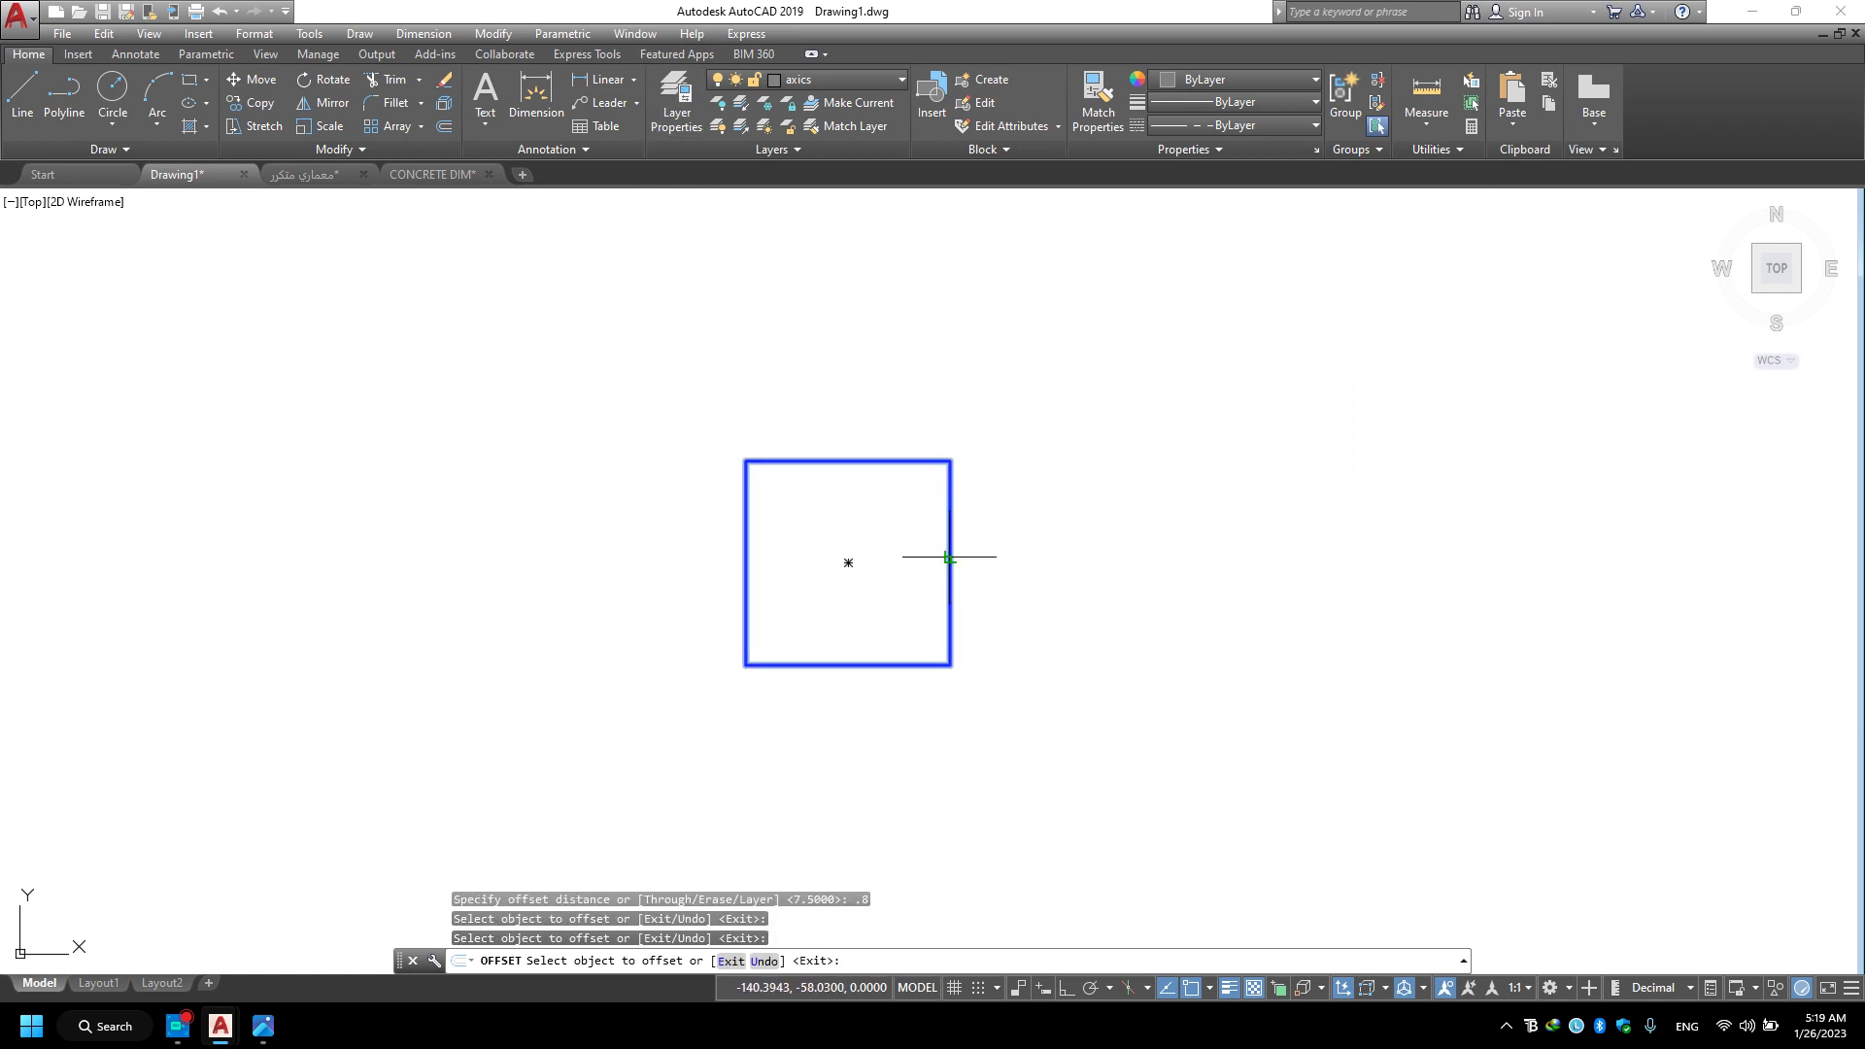
left_click(991, 344)
scroll(967, 429, "down", 5)
middle_click_drag(967, 428, 962, 448)
key("Escape")
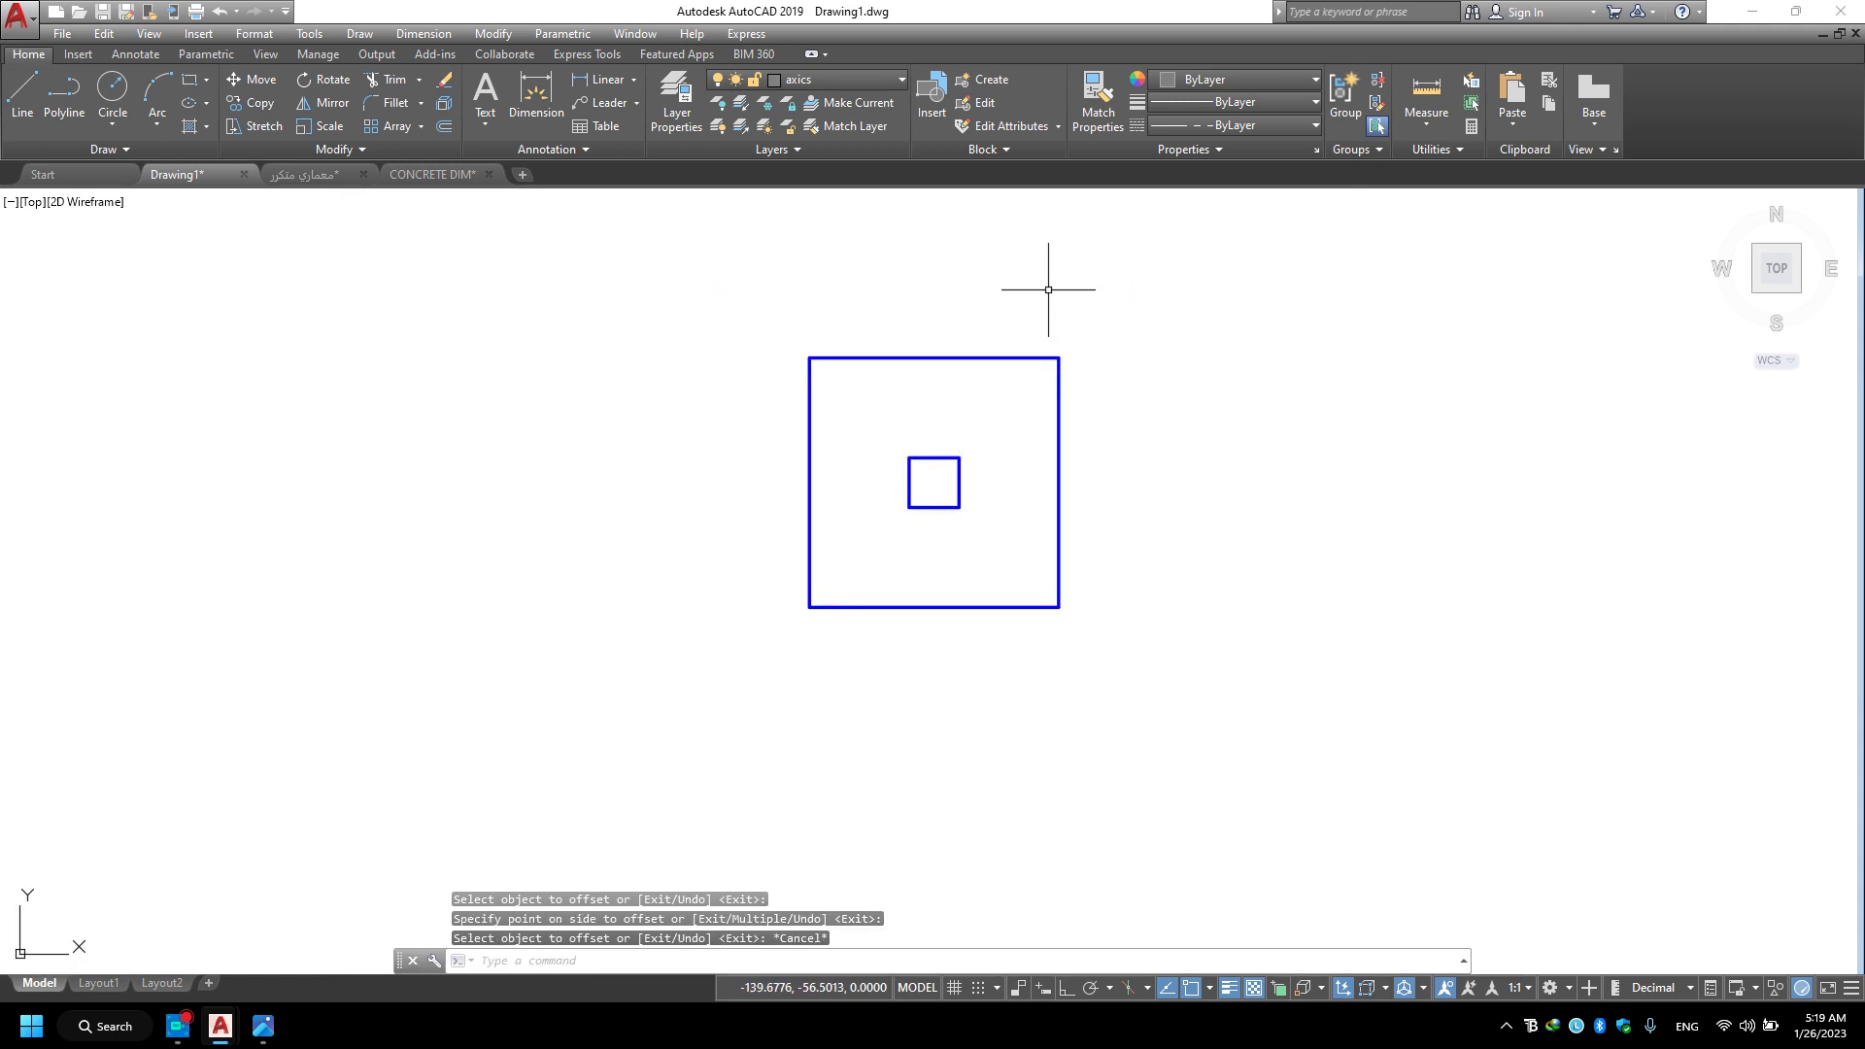
left_click(1049, 286)
left_click(854, 377)
left_click(816, 80)
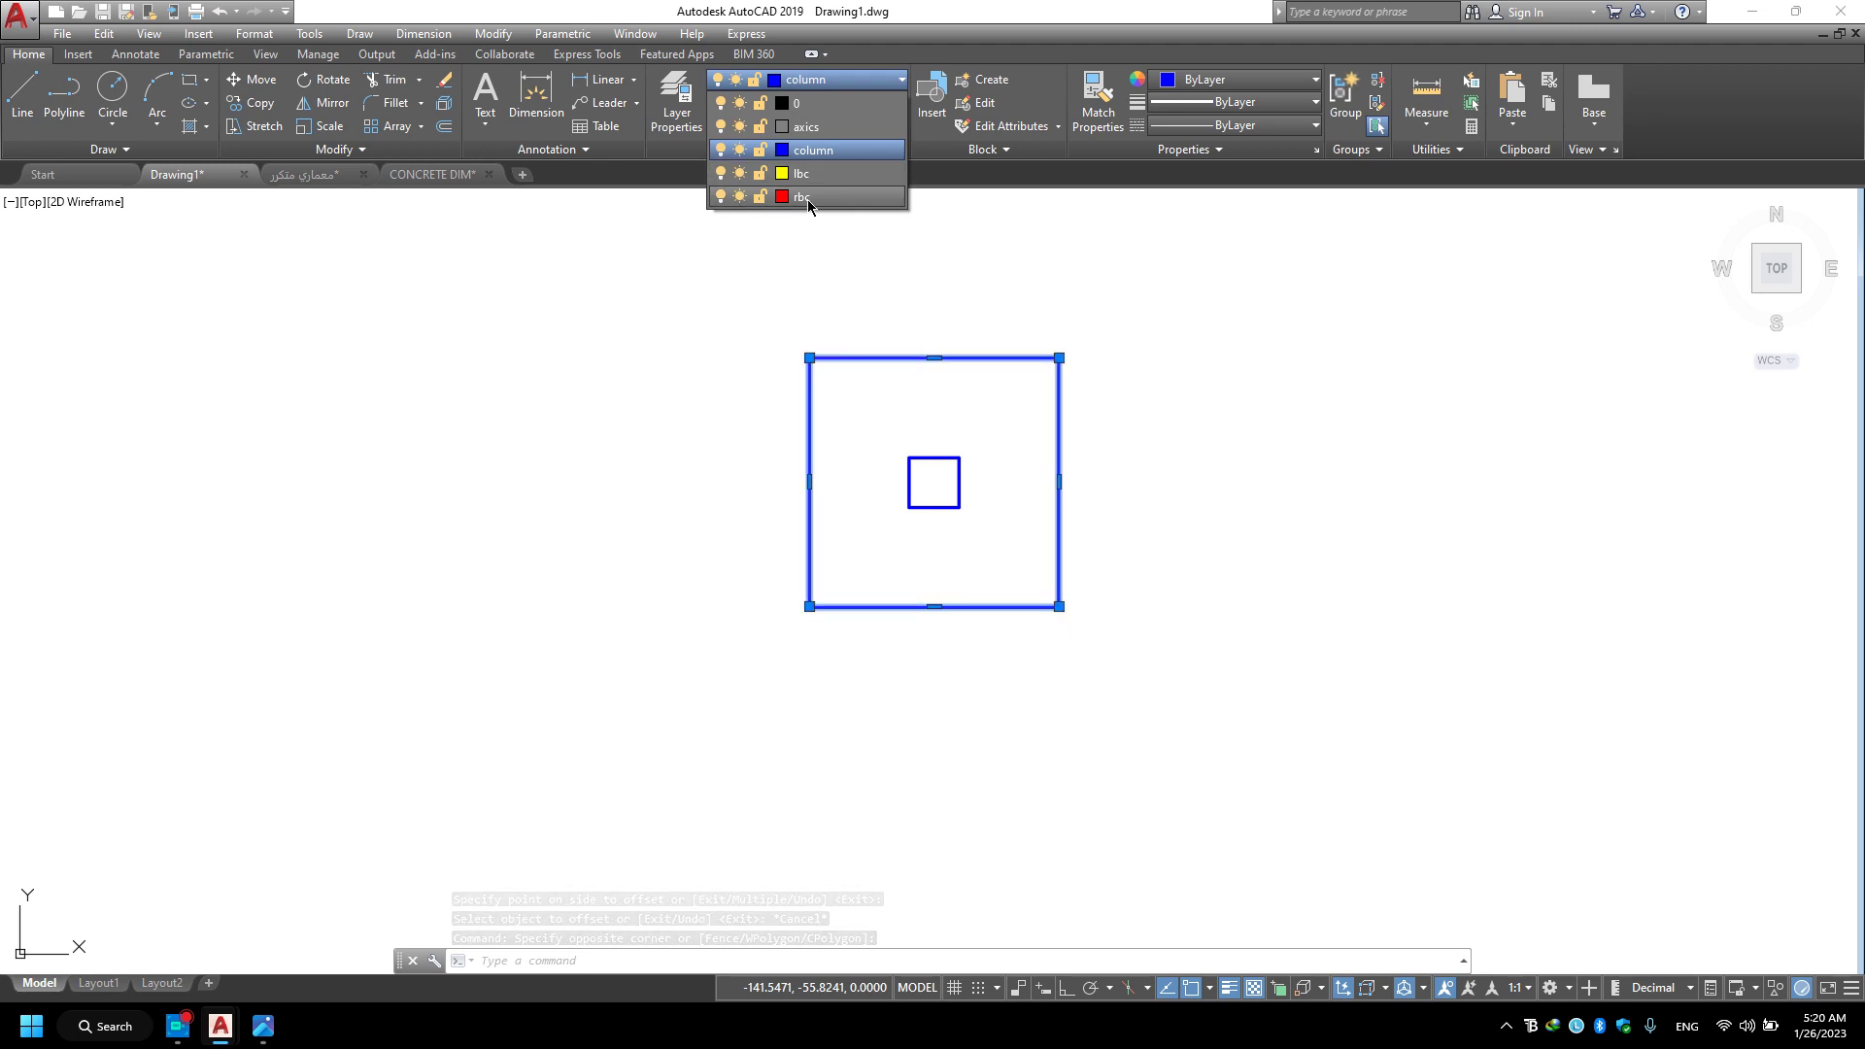
Move the outer square to layer rbc and change rbc's linetype from CENTER to Continuous.
left_click(807, 198)
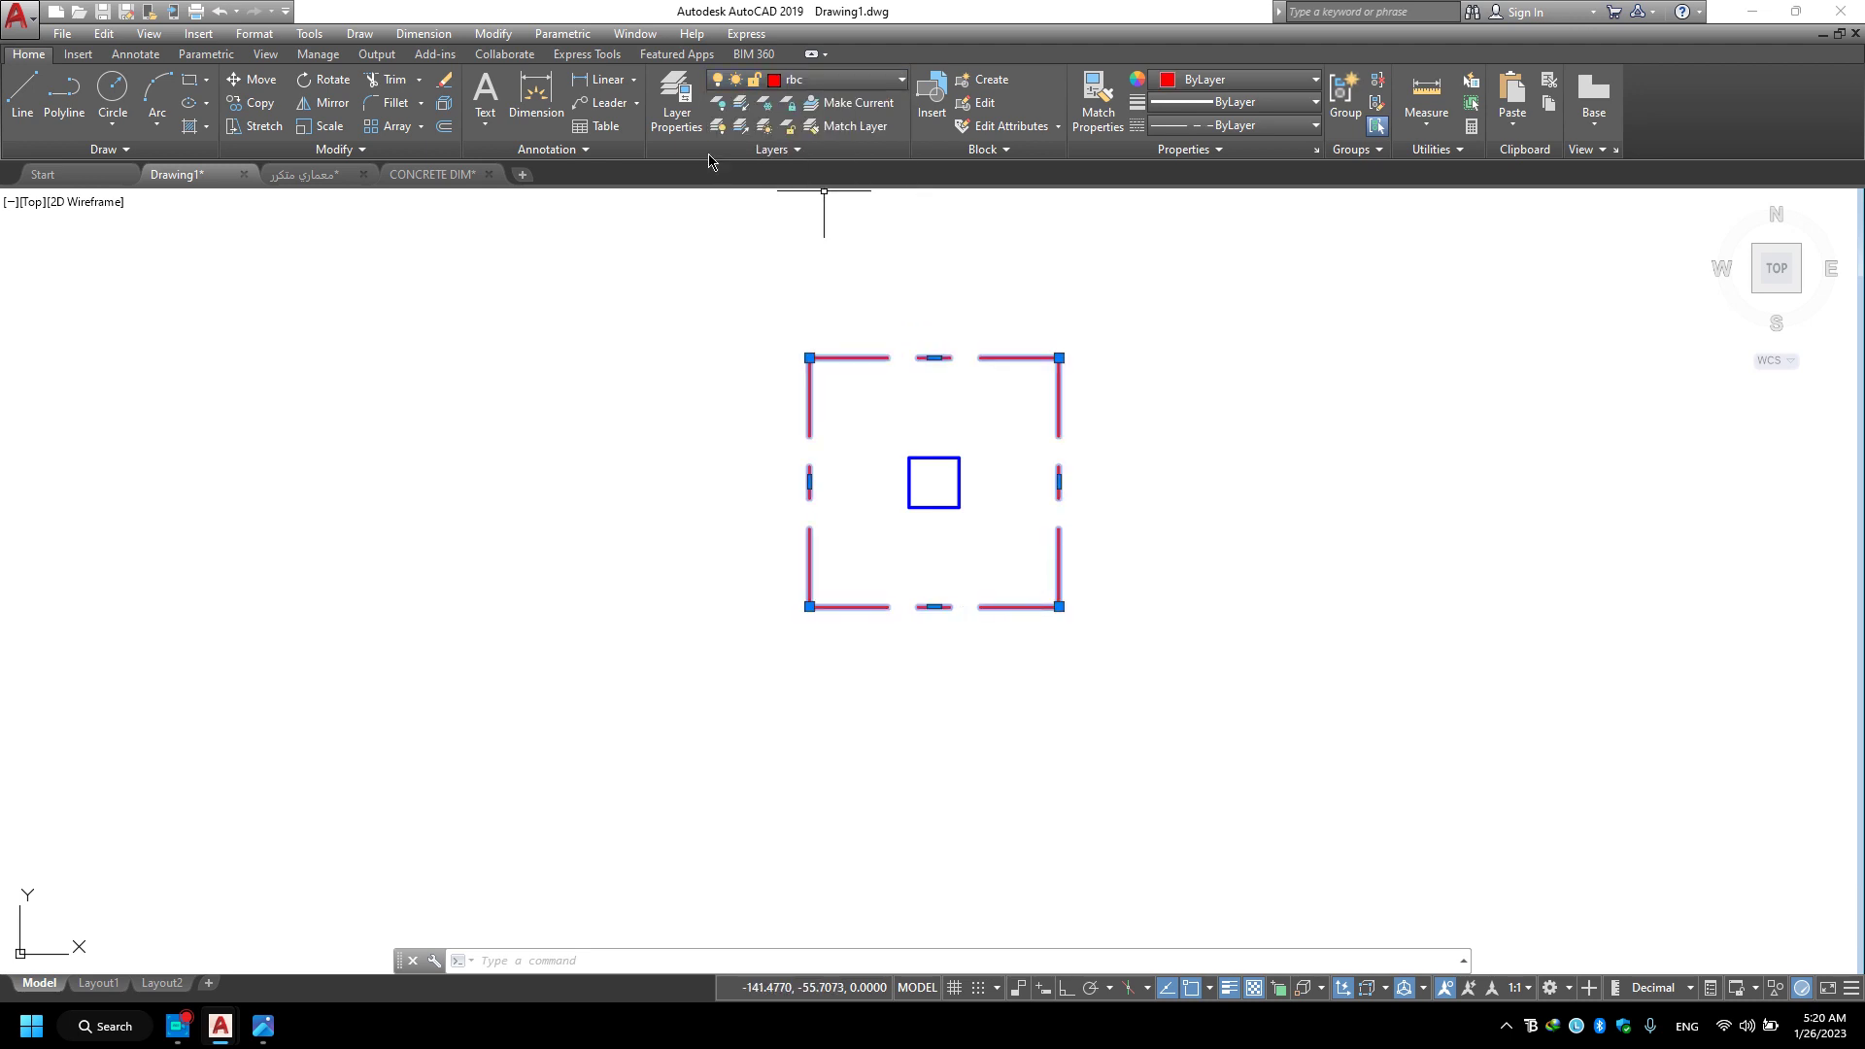
left_click(677, 102)
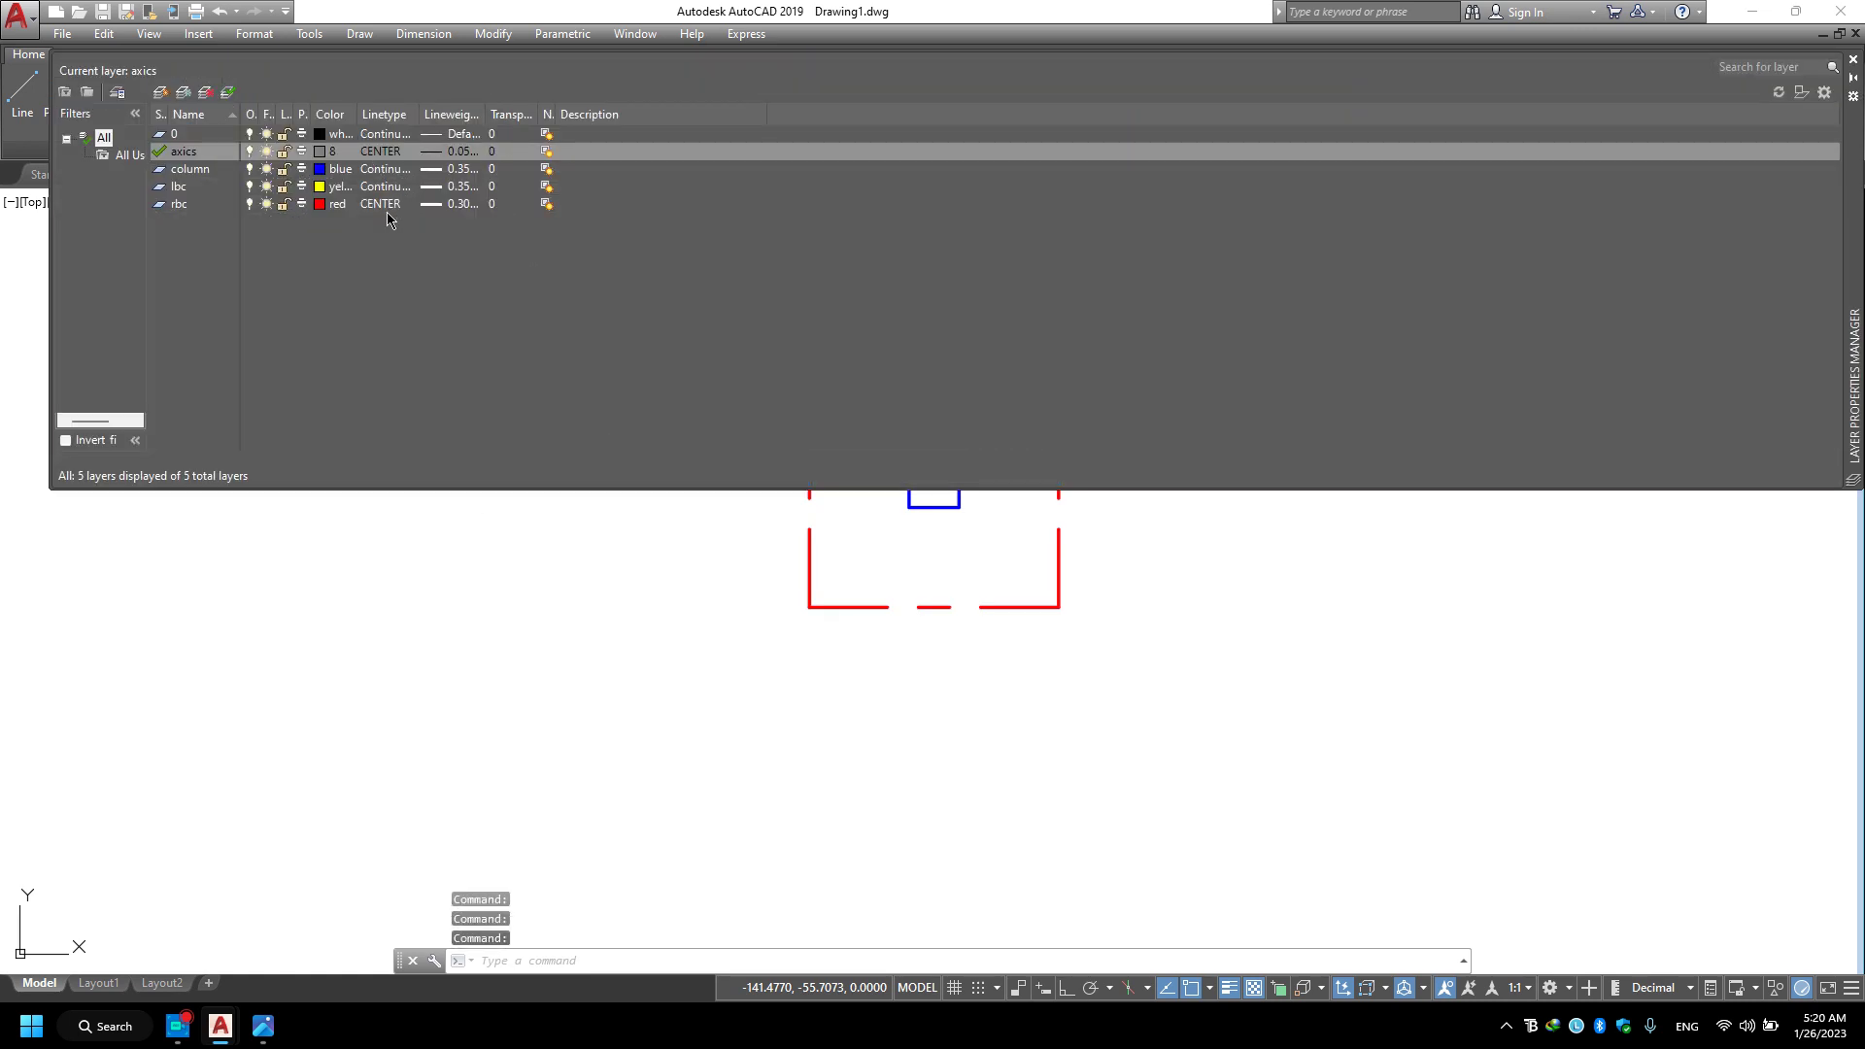
left_click(387, 210)
left_click(831, 476)
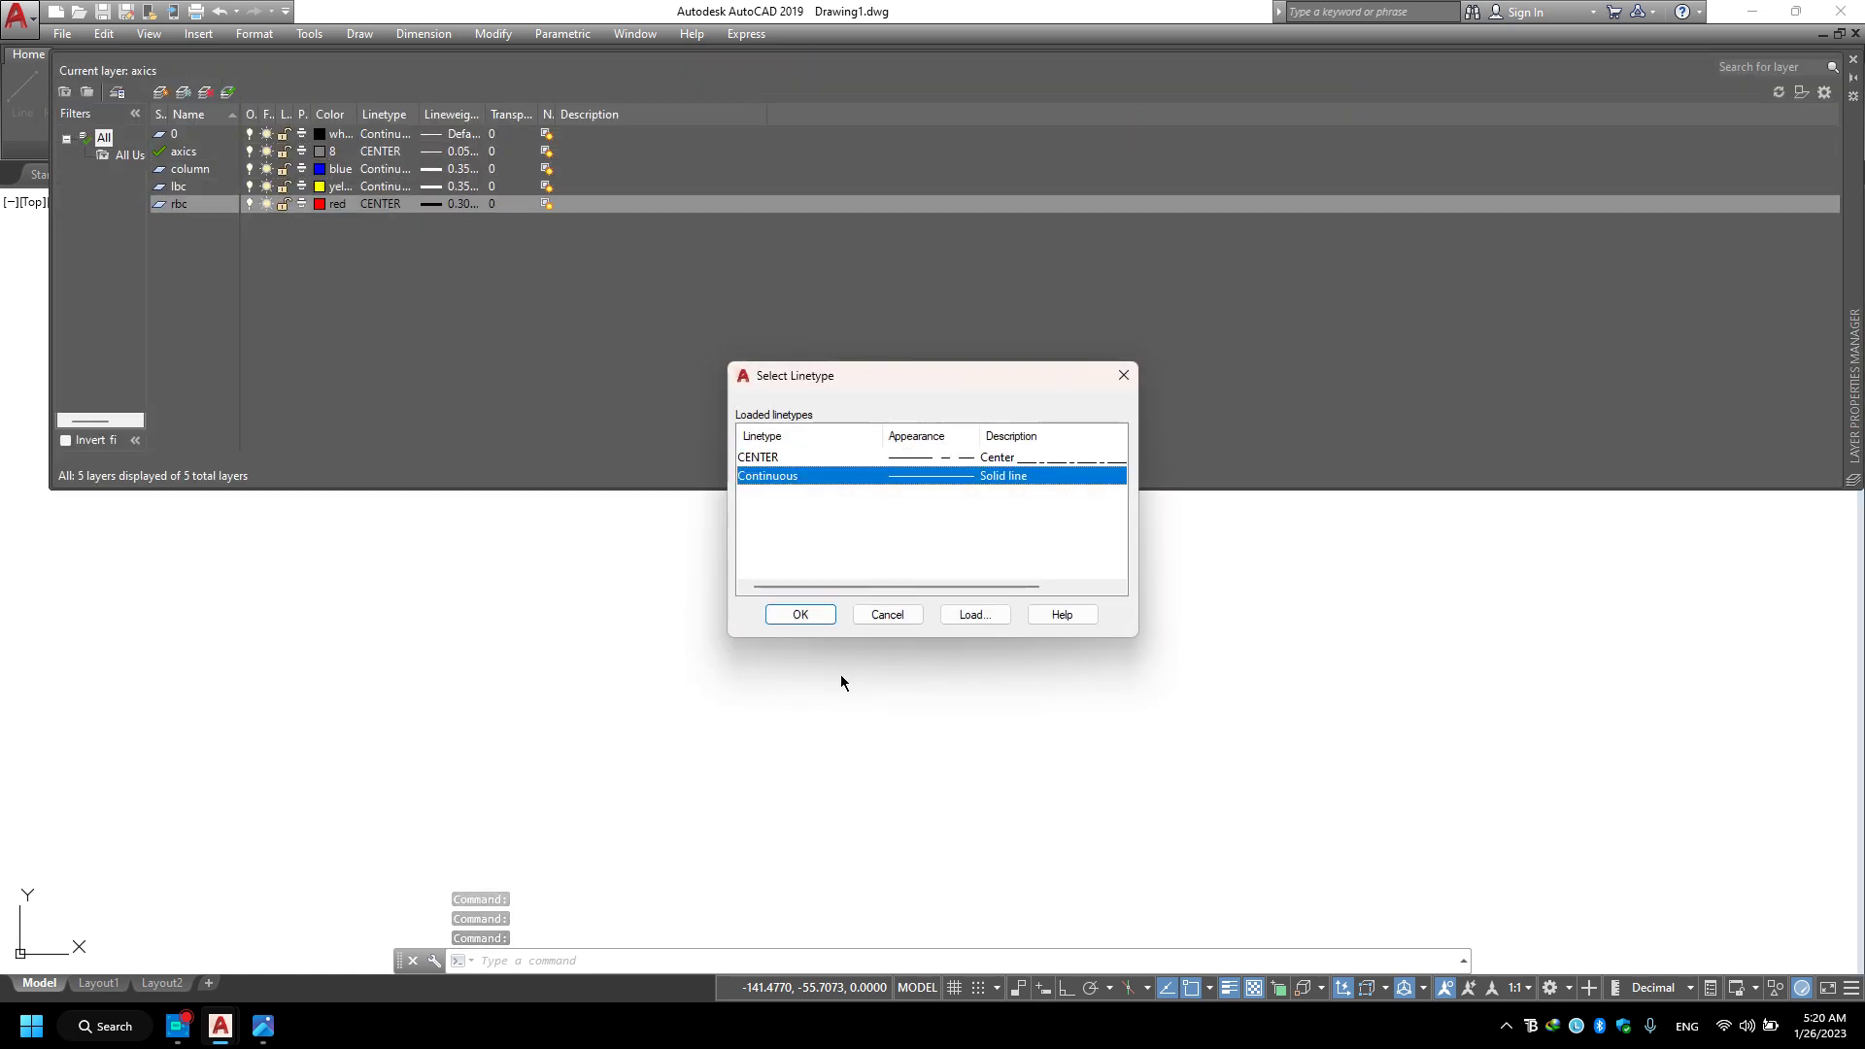
left_click(799, 614)
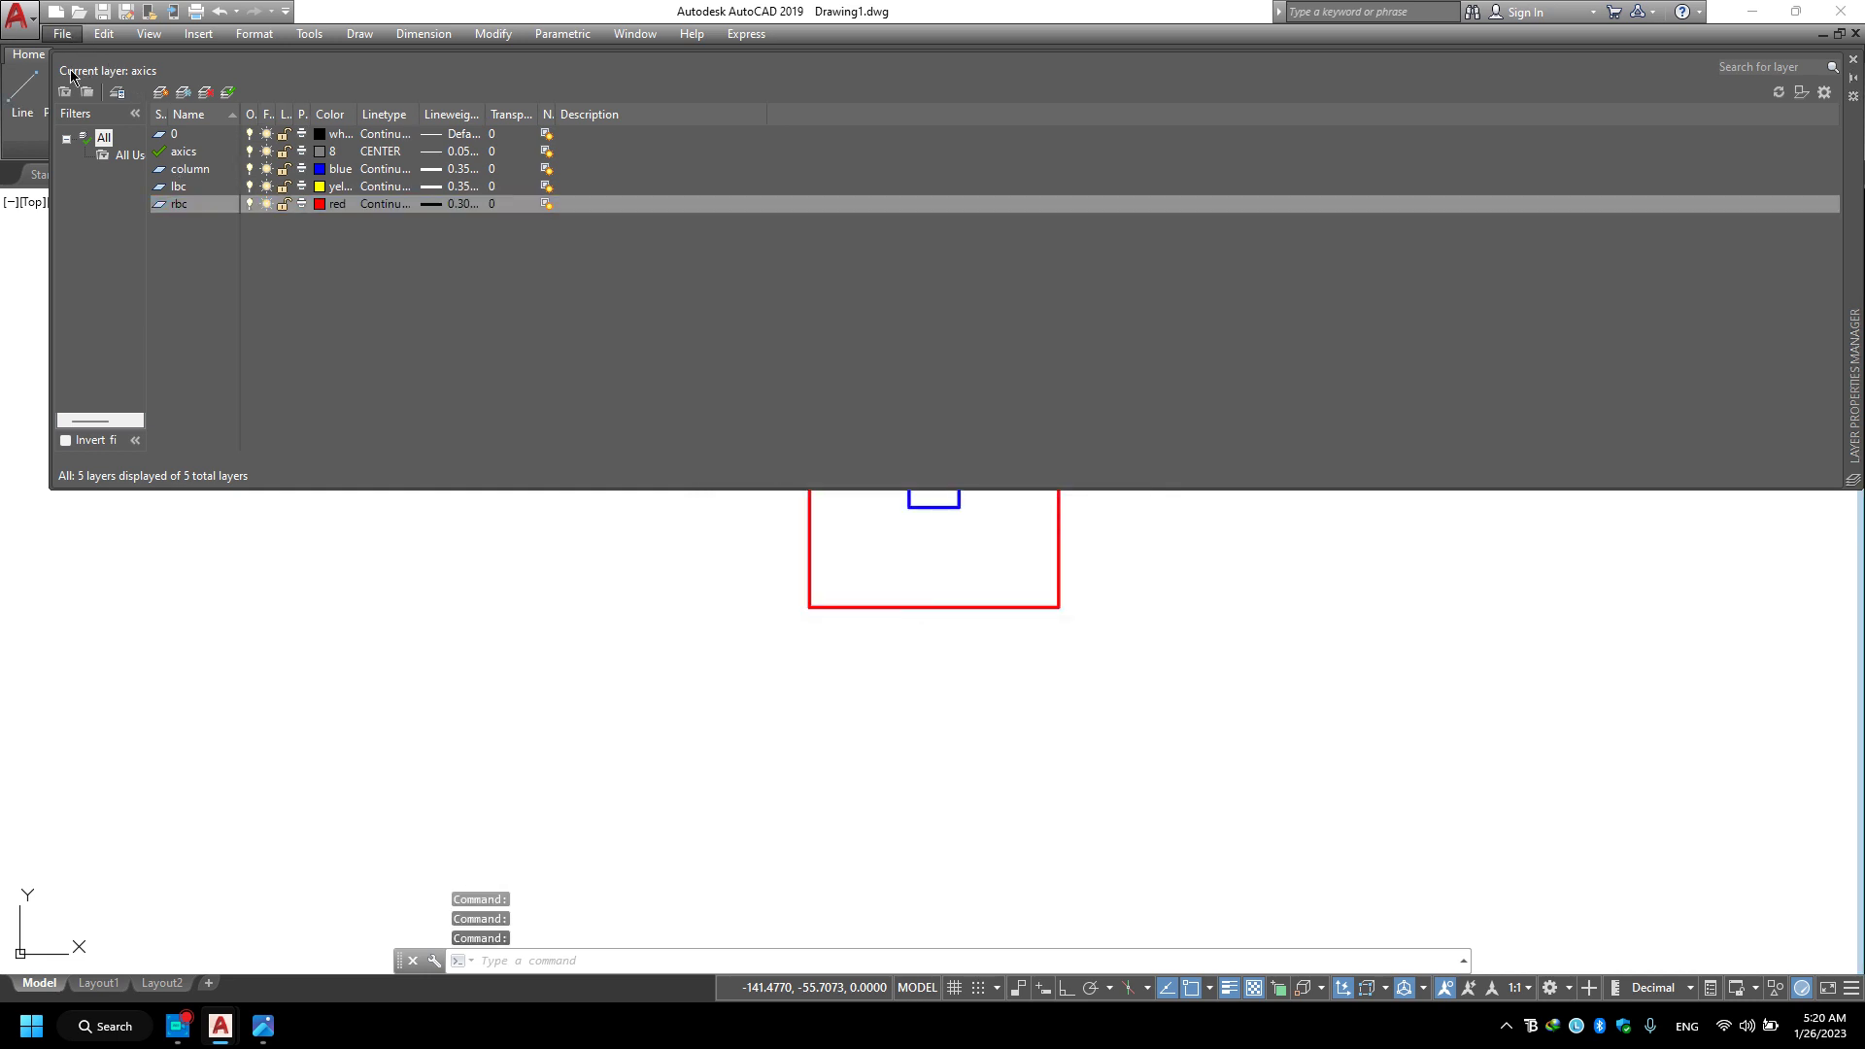
left_click(1852, 60)
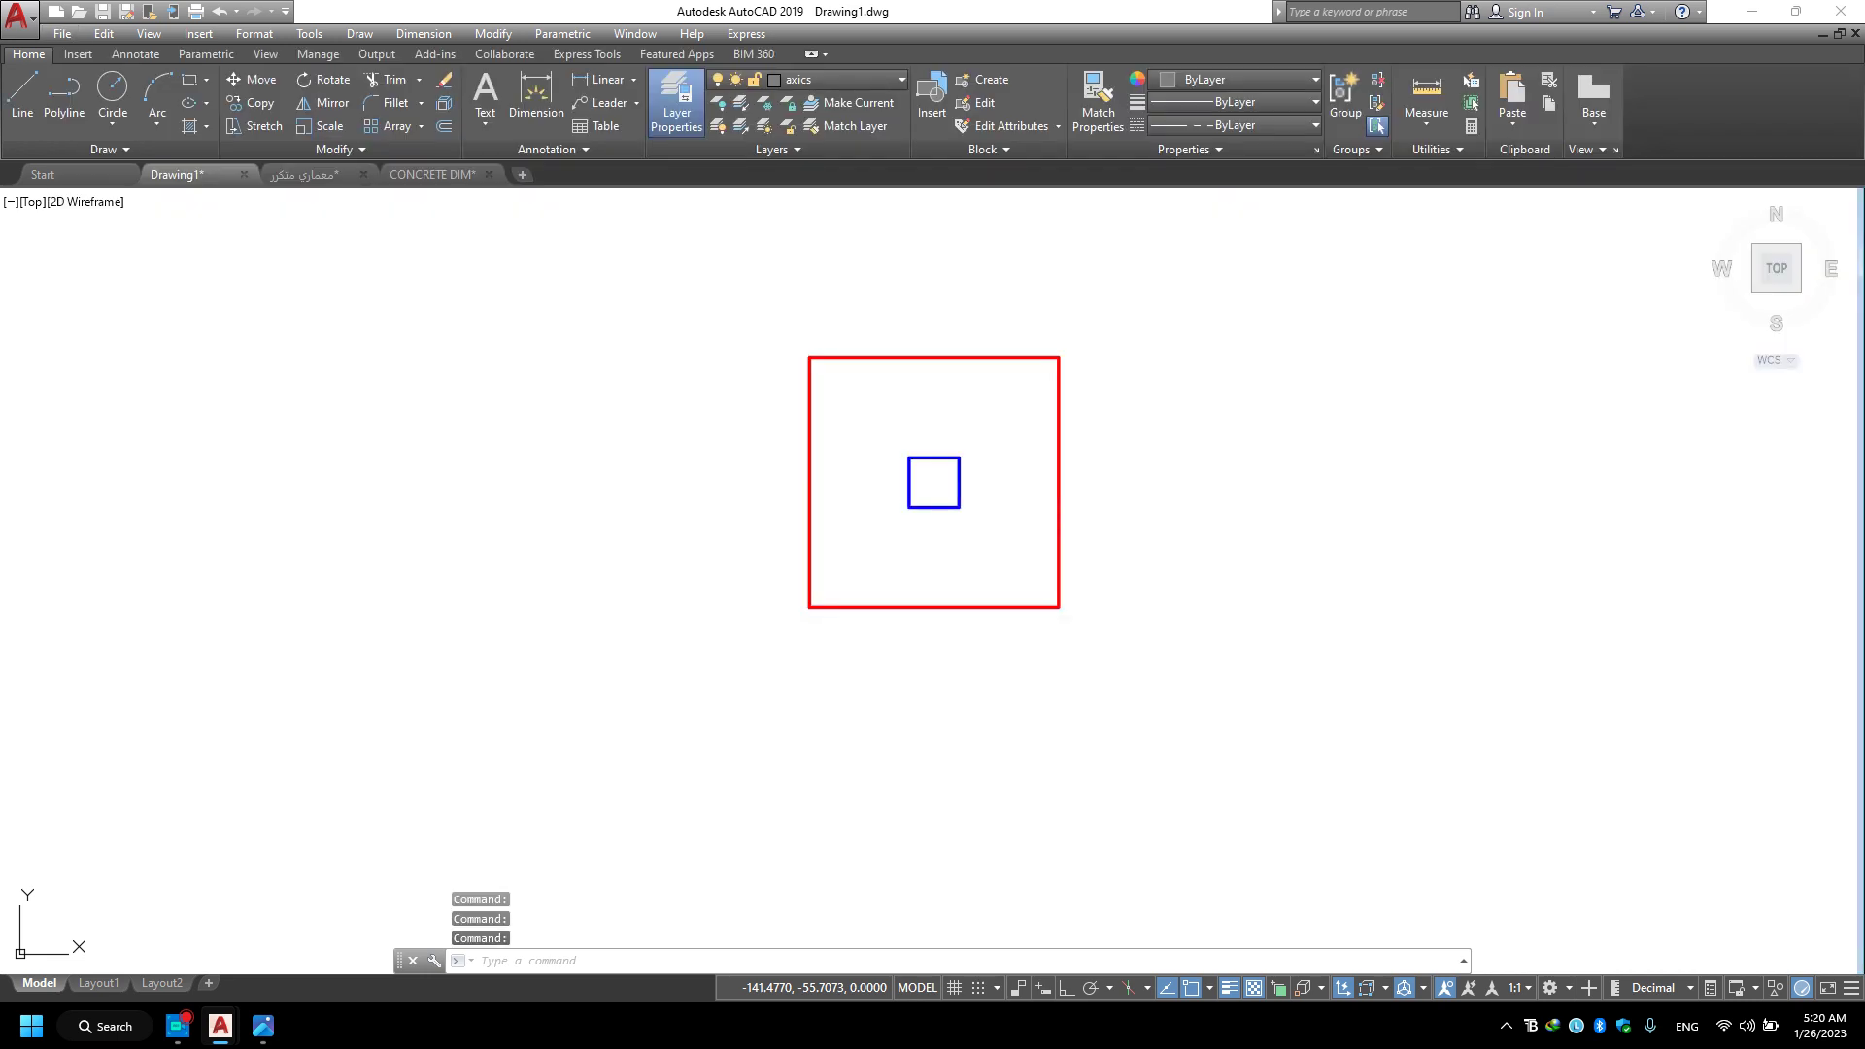
Recentre the view on the red square and compare it with the footing sketch photo.
middle_click_drag(934, 488, 880, 558)
scroll(964, 415, "up", 4)
left_click(990, 395)
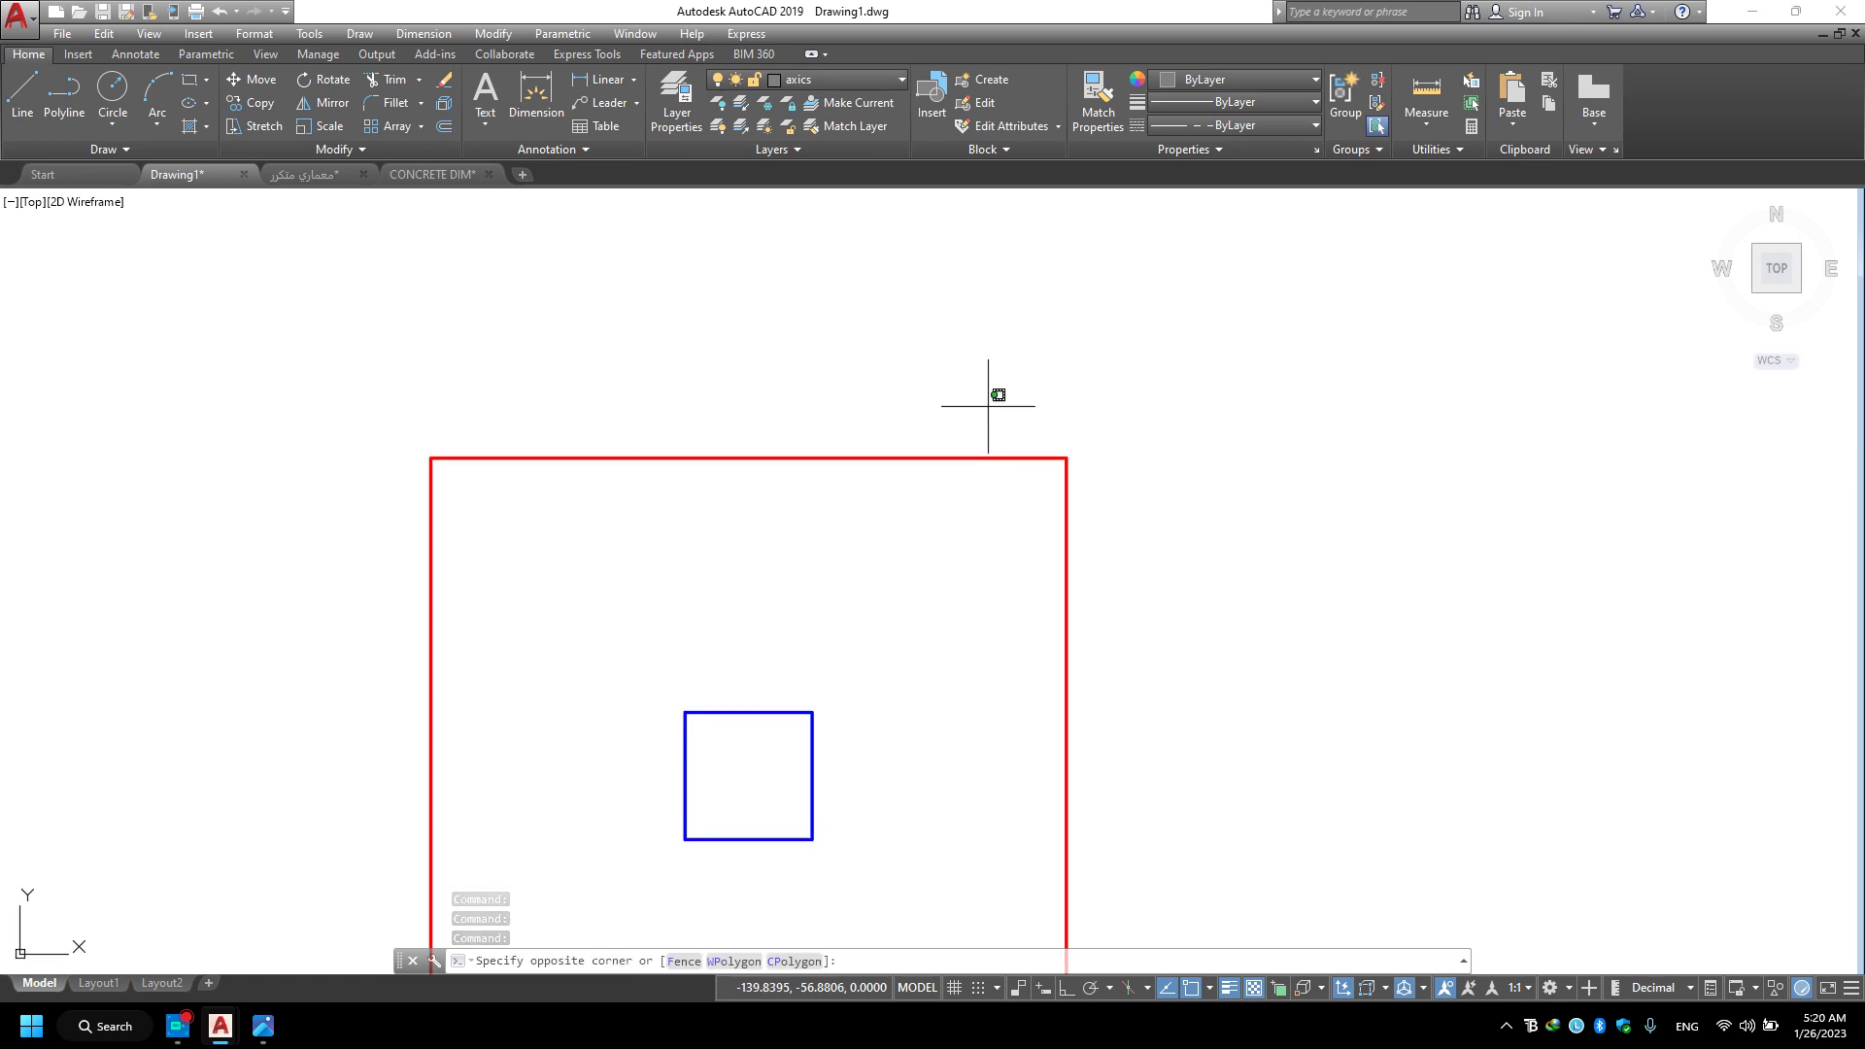
key("Escape")
scroll(735, 586, "down", 3)
middle_click_drag(761, 633, 859, 424)
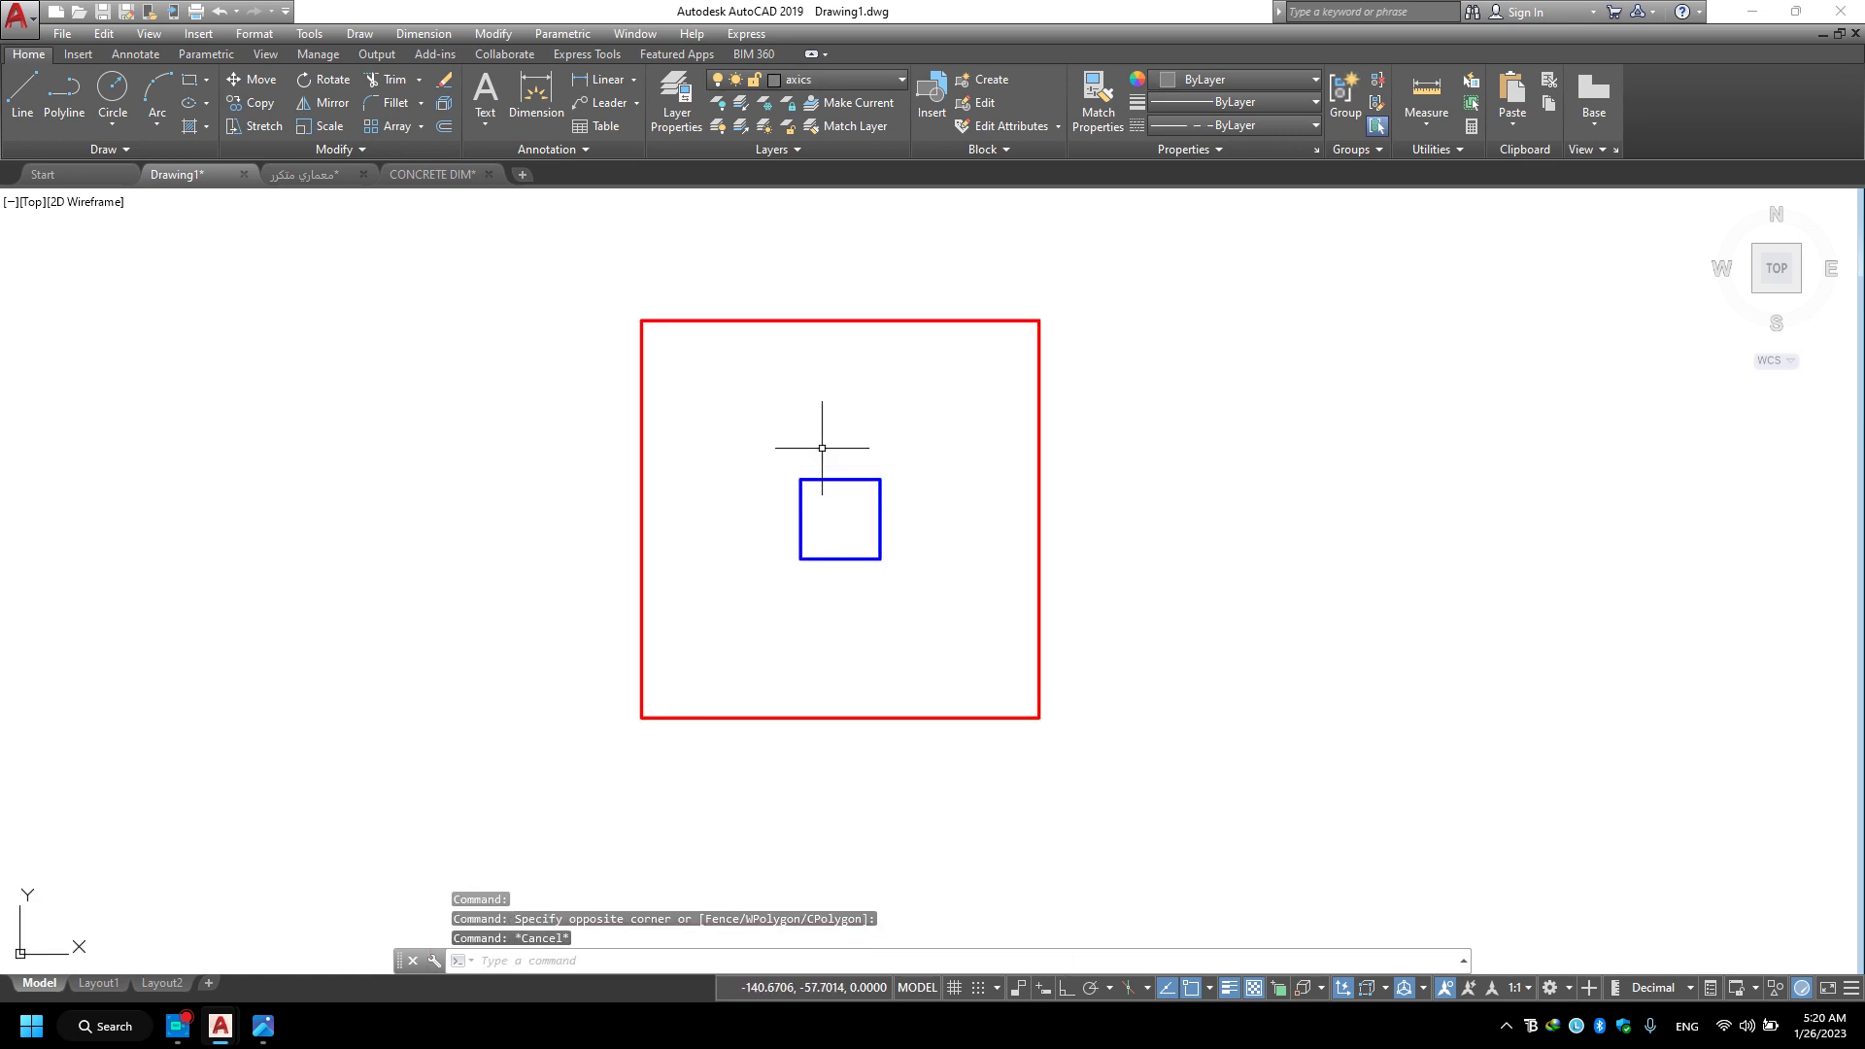
left_click(870, 267)
key("Escape")
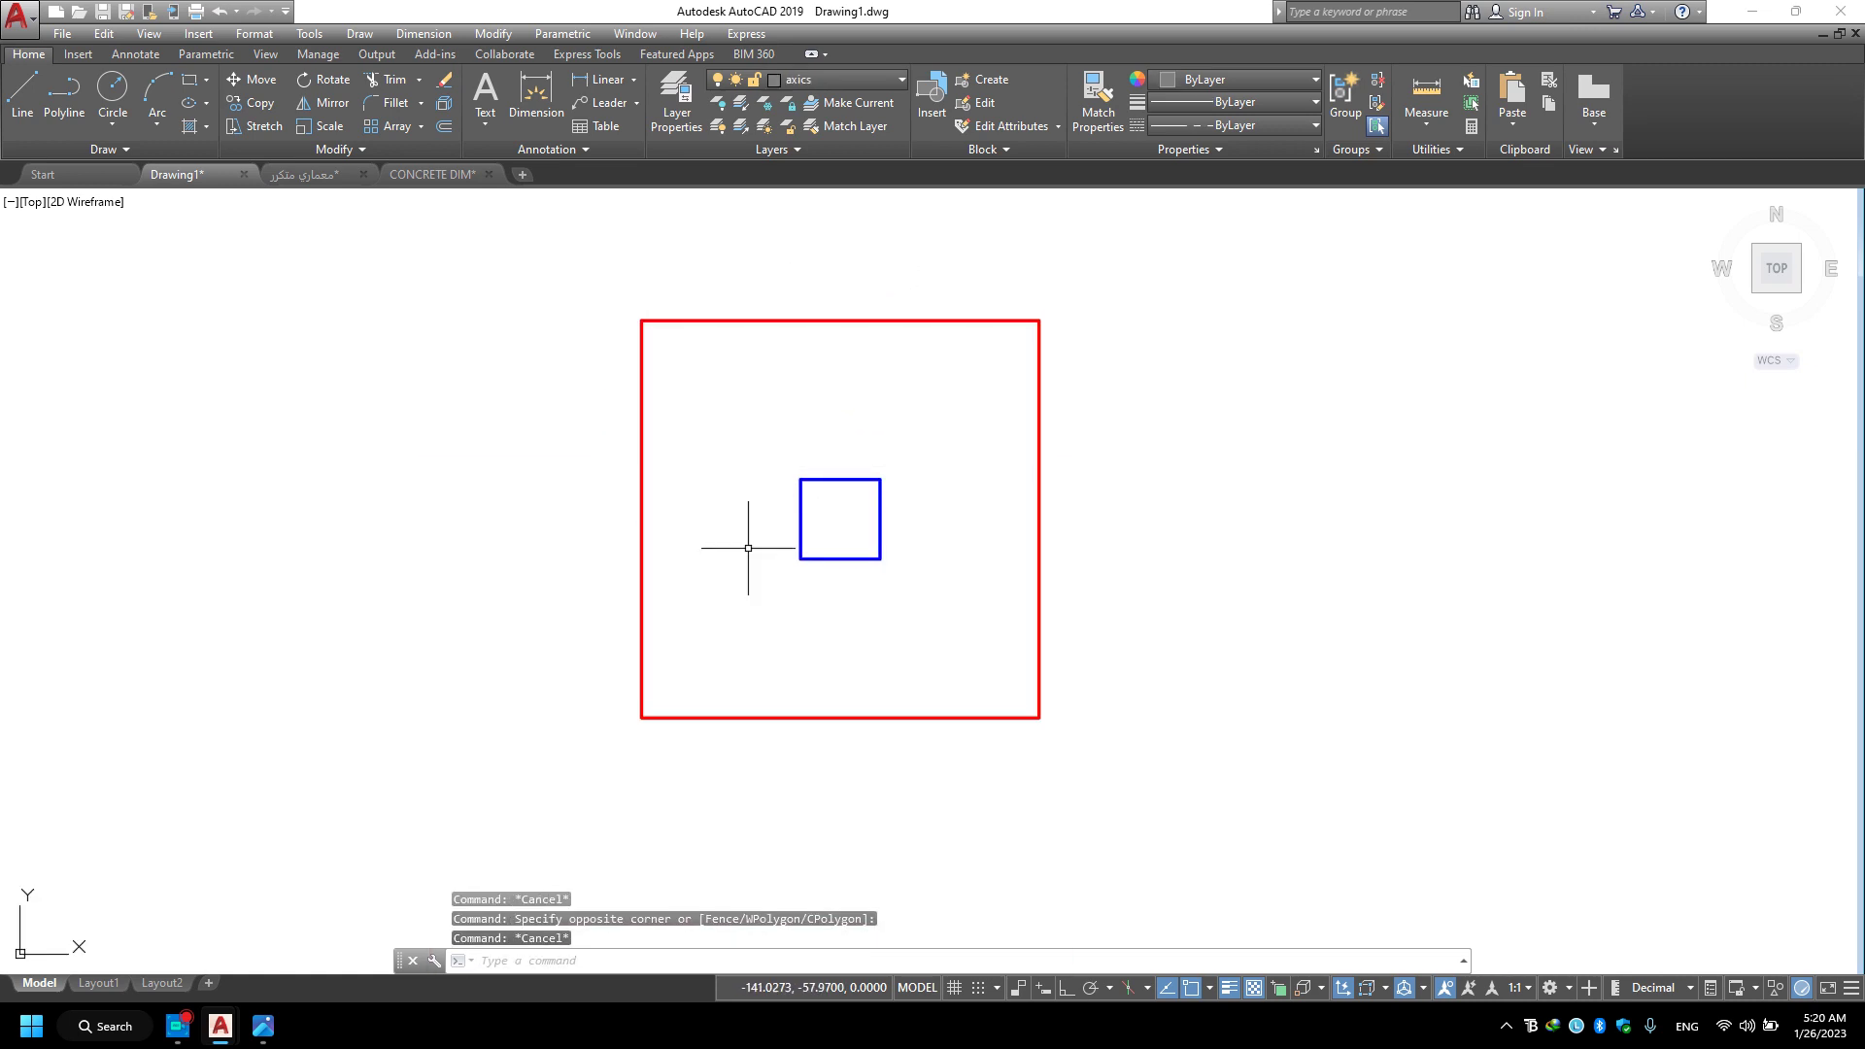
left_click(265, 1024)
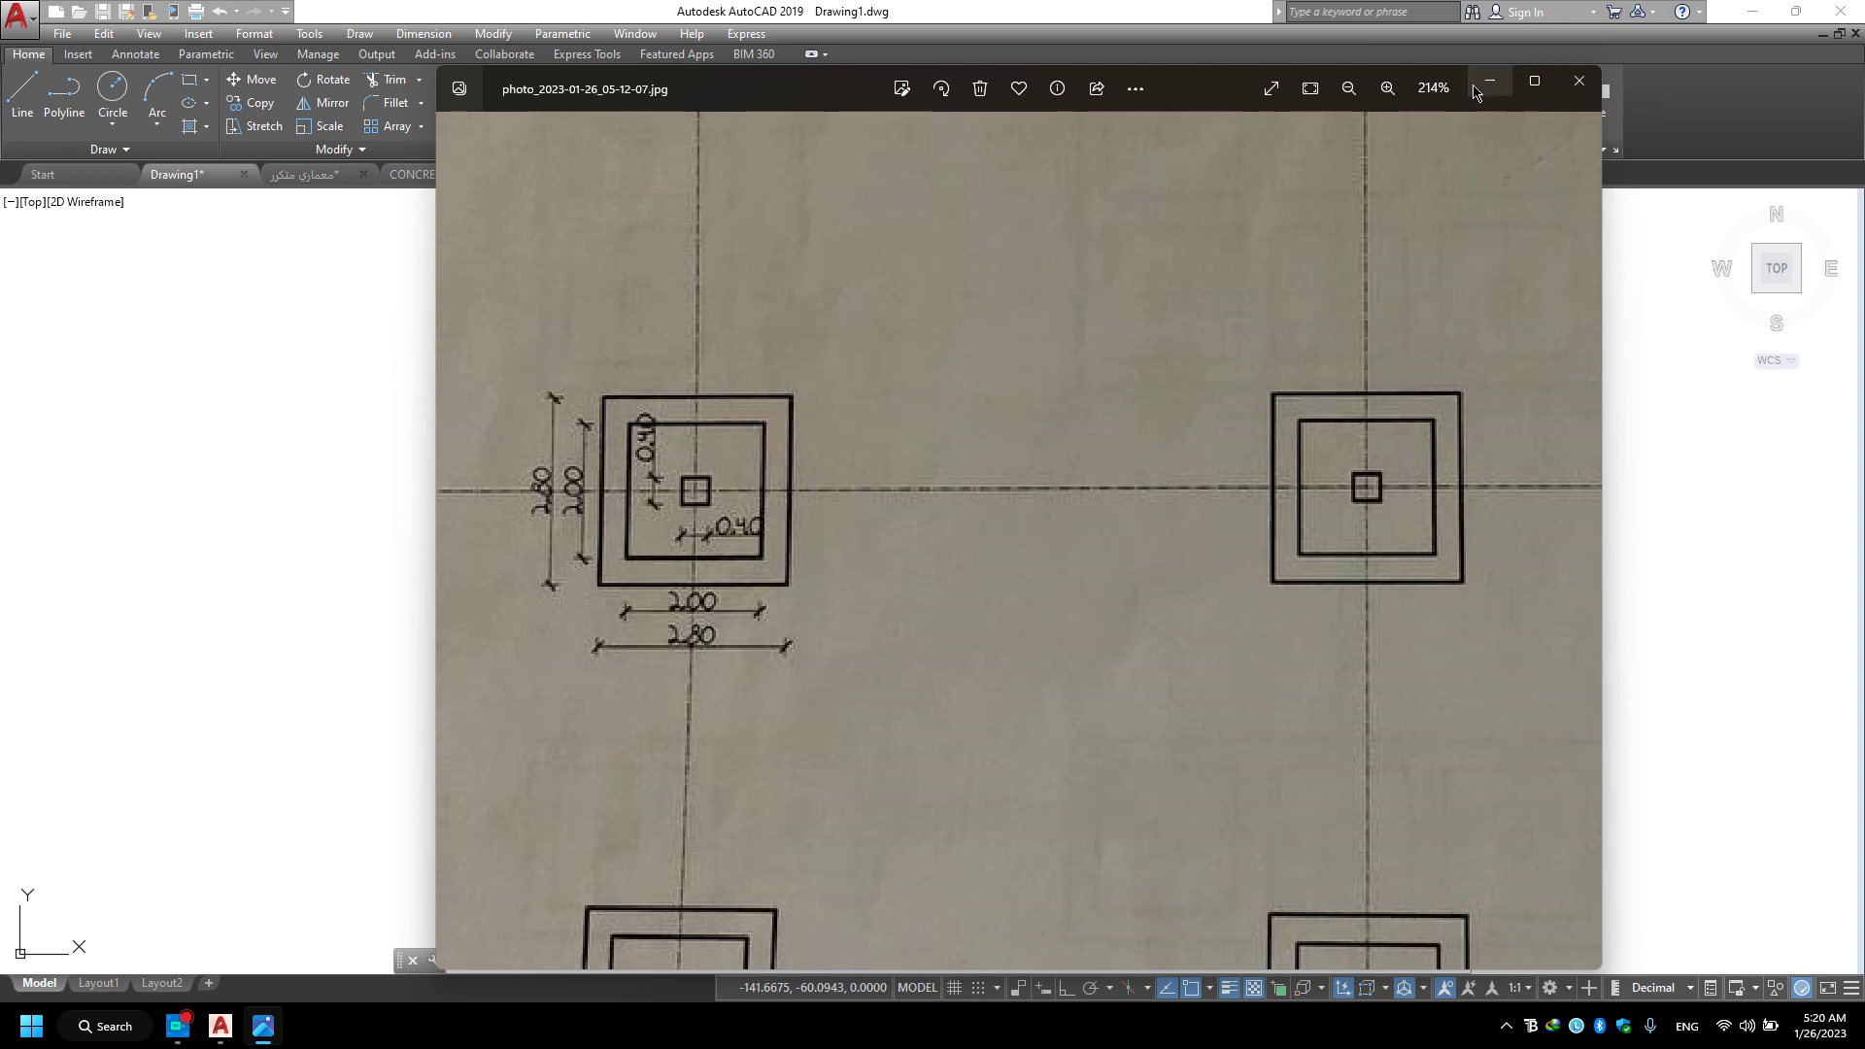
left_click(1475, 92)
left_click(949, 262)
left_click(819, 346)
key("Escape")
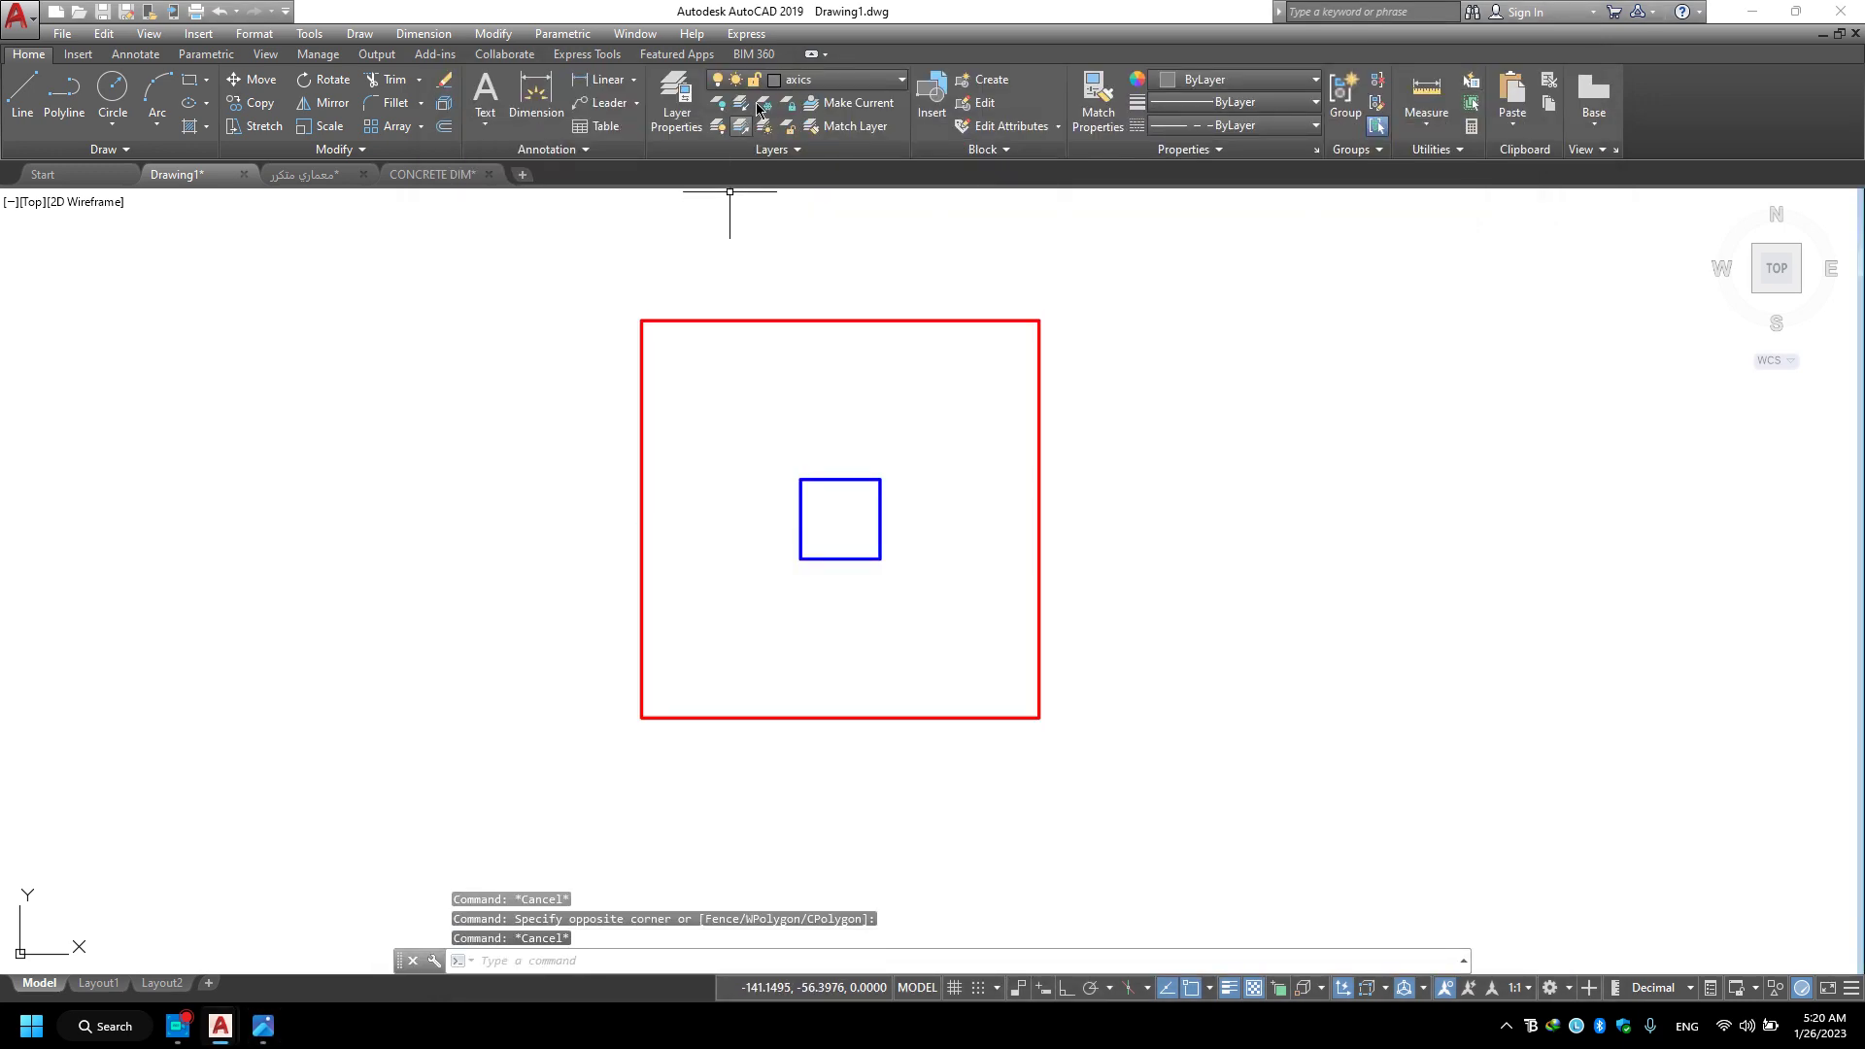
Make lbc current and offset the red square 0.4 outward for the 2.8 footing.
left_click(826, 80)
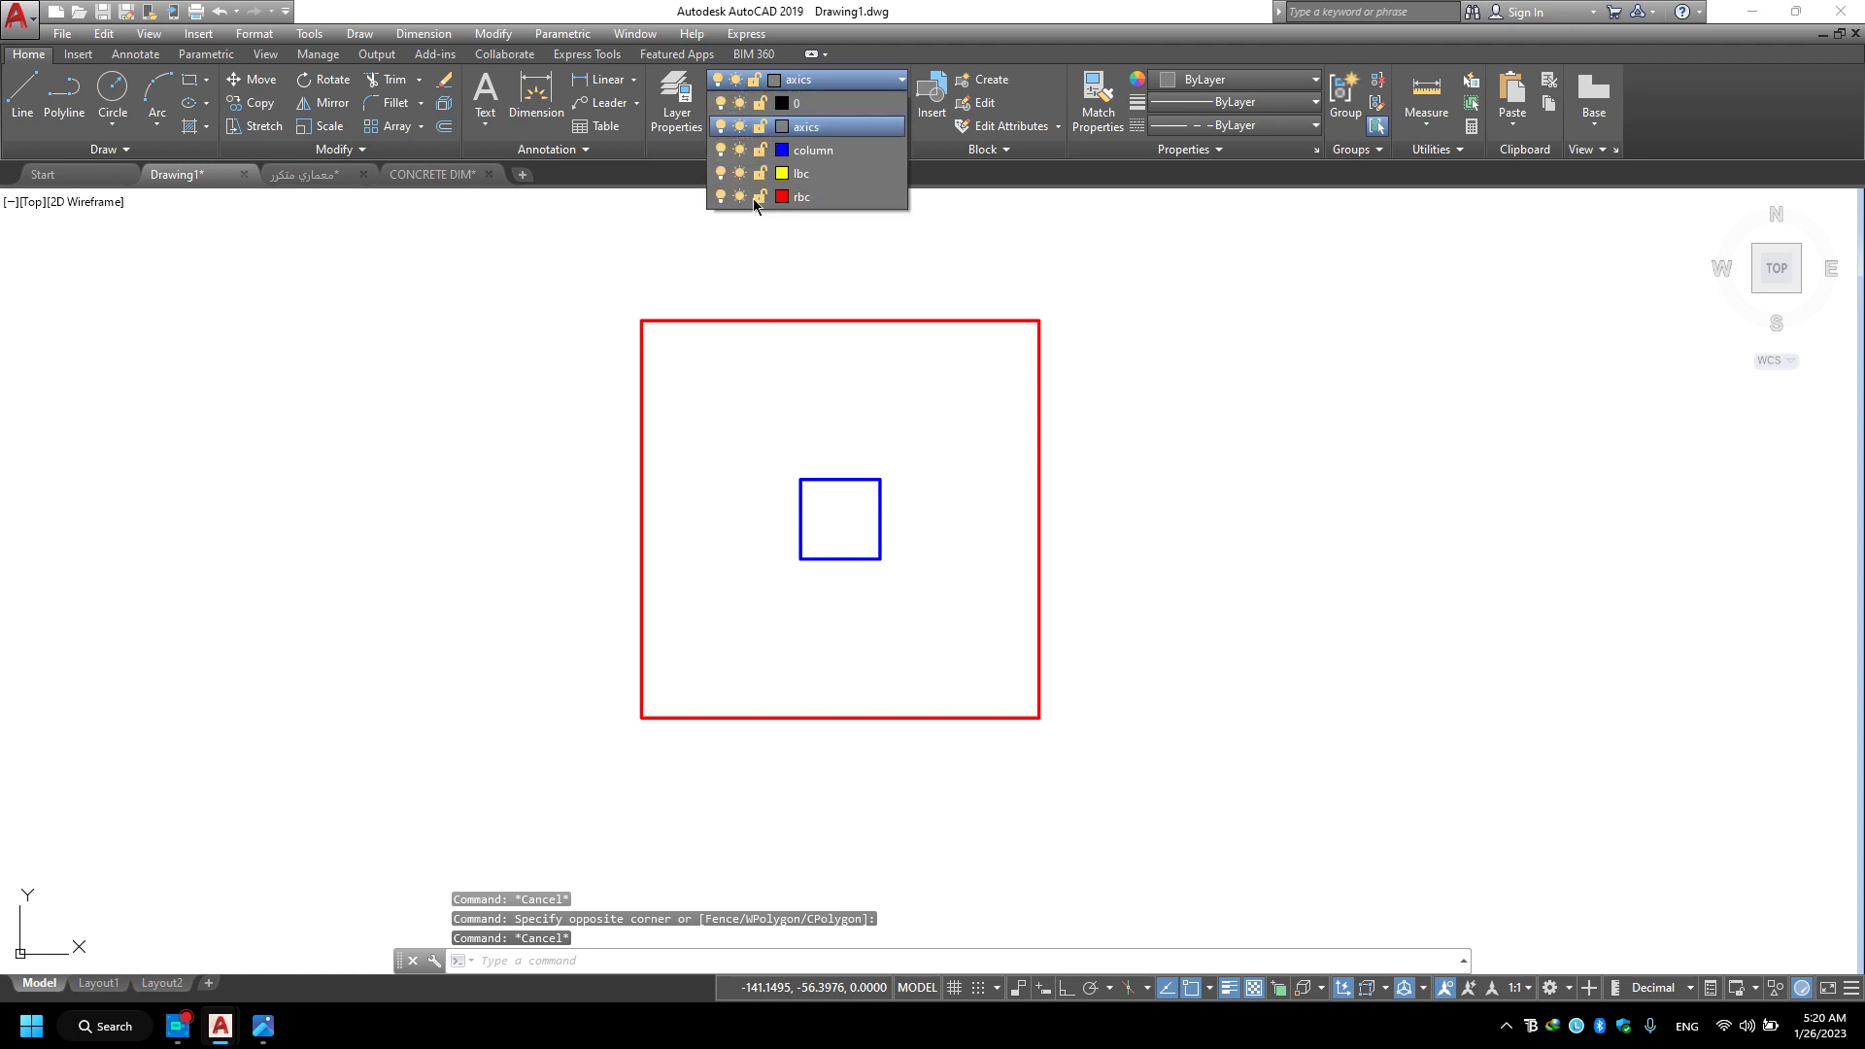
left_click(832, 173)
left_click(792, 444)
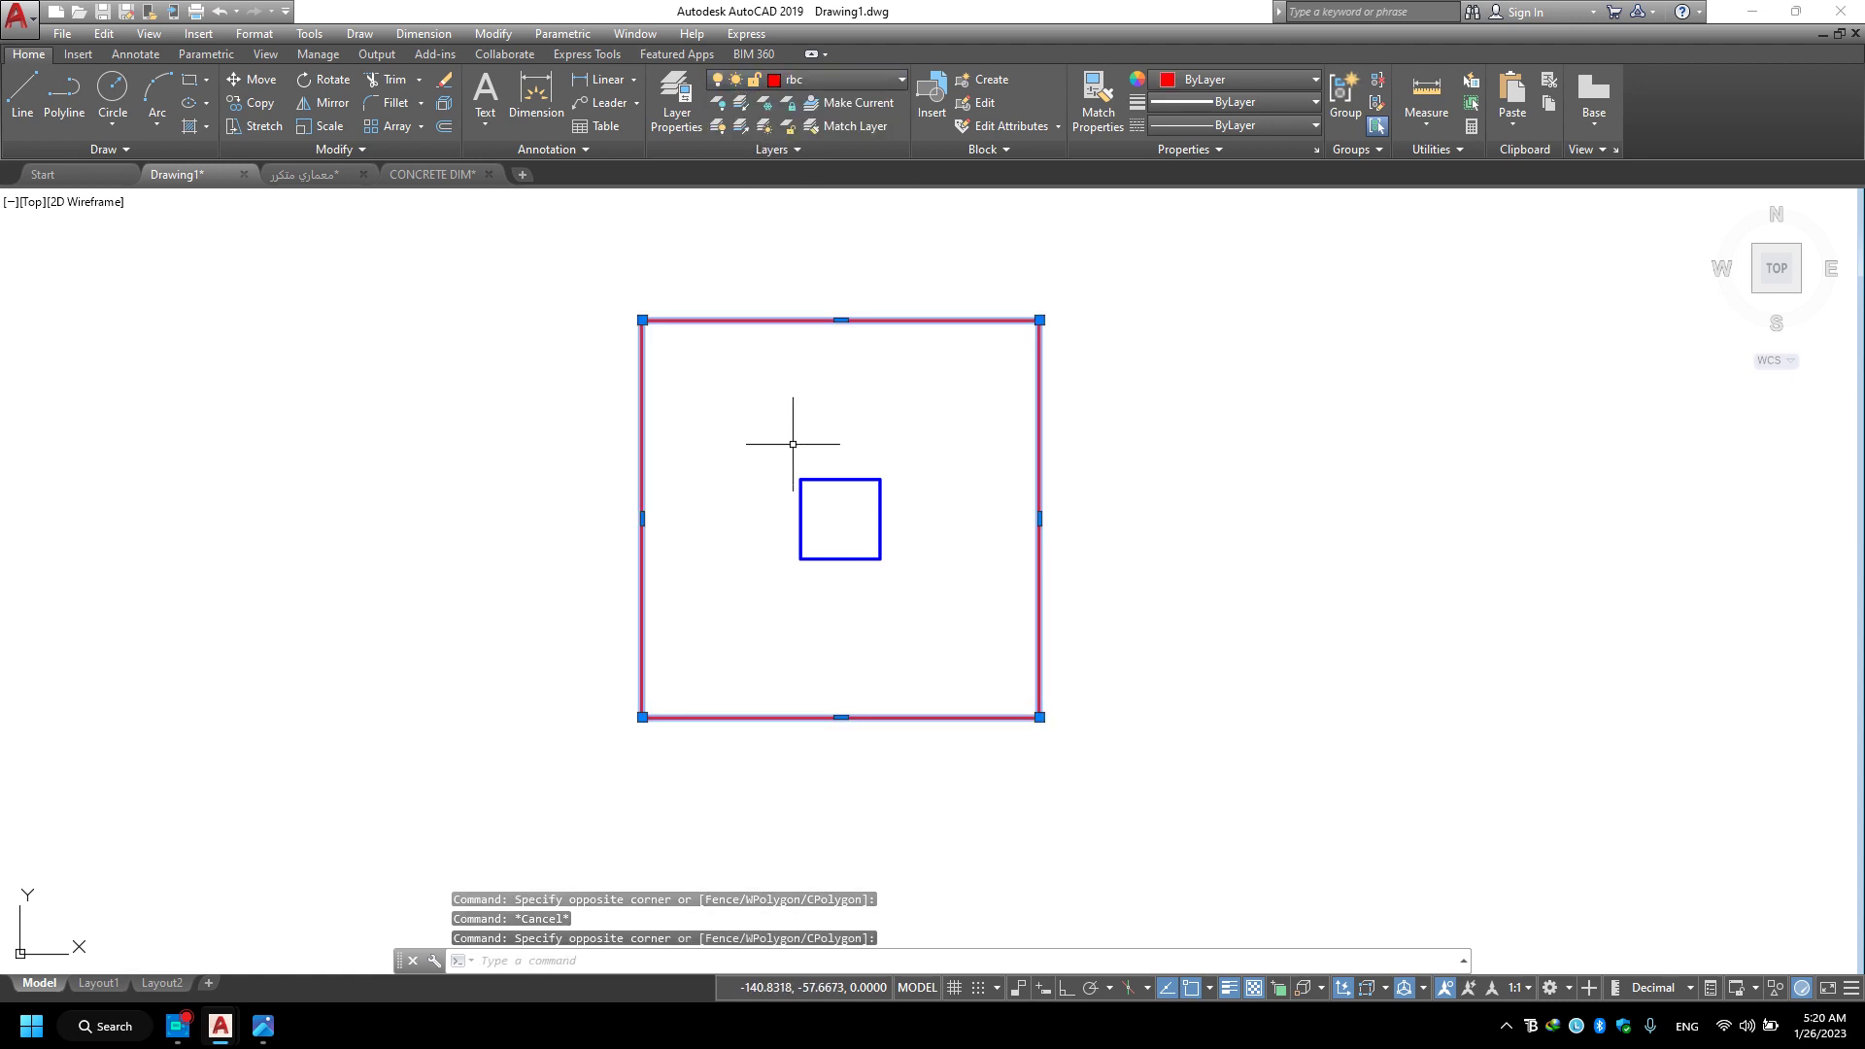
type("of")
key("Return")
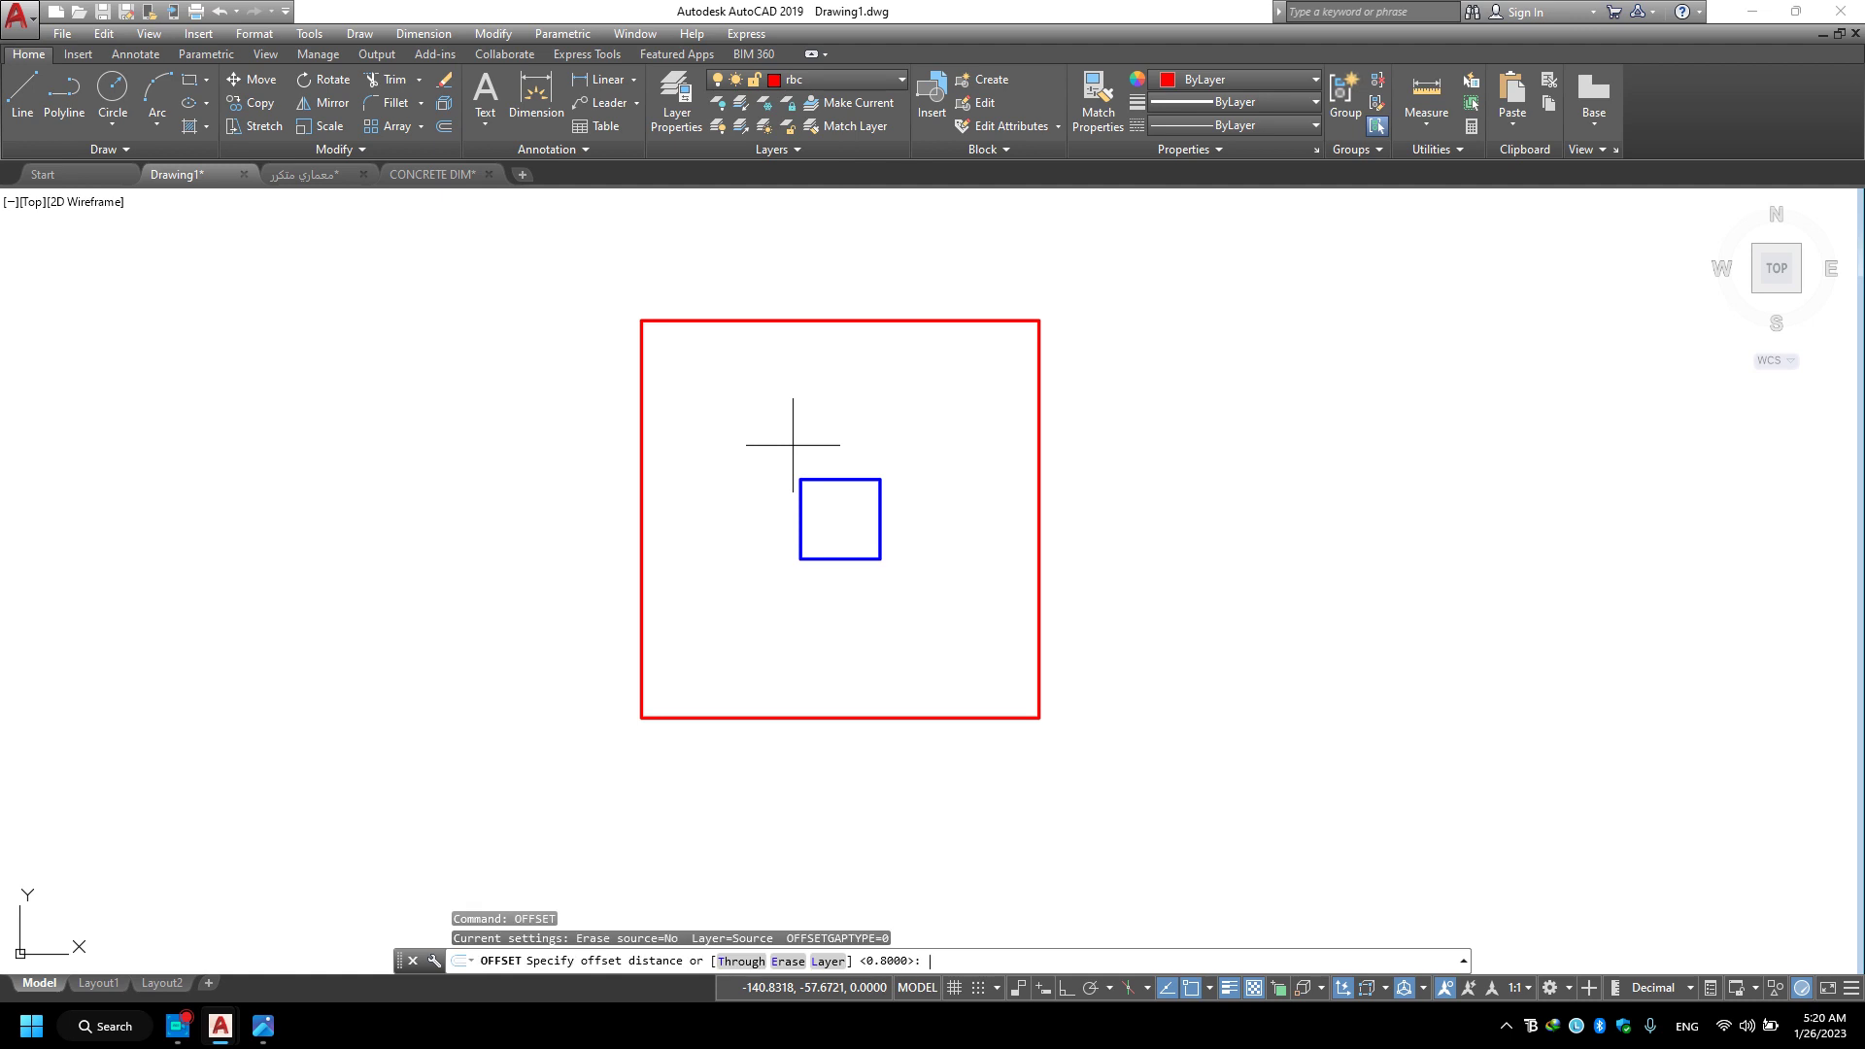
type(".4")
key("Return")
left_click(962, 717)
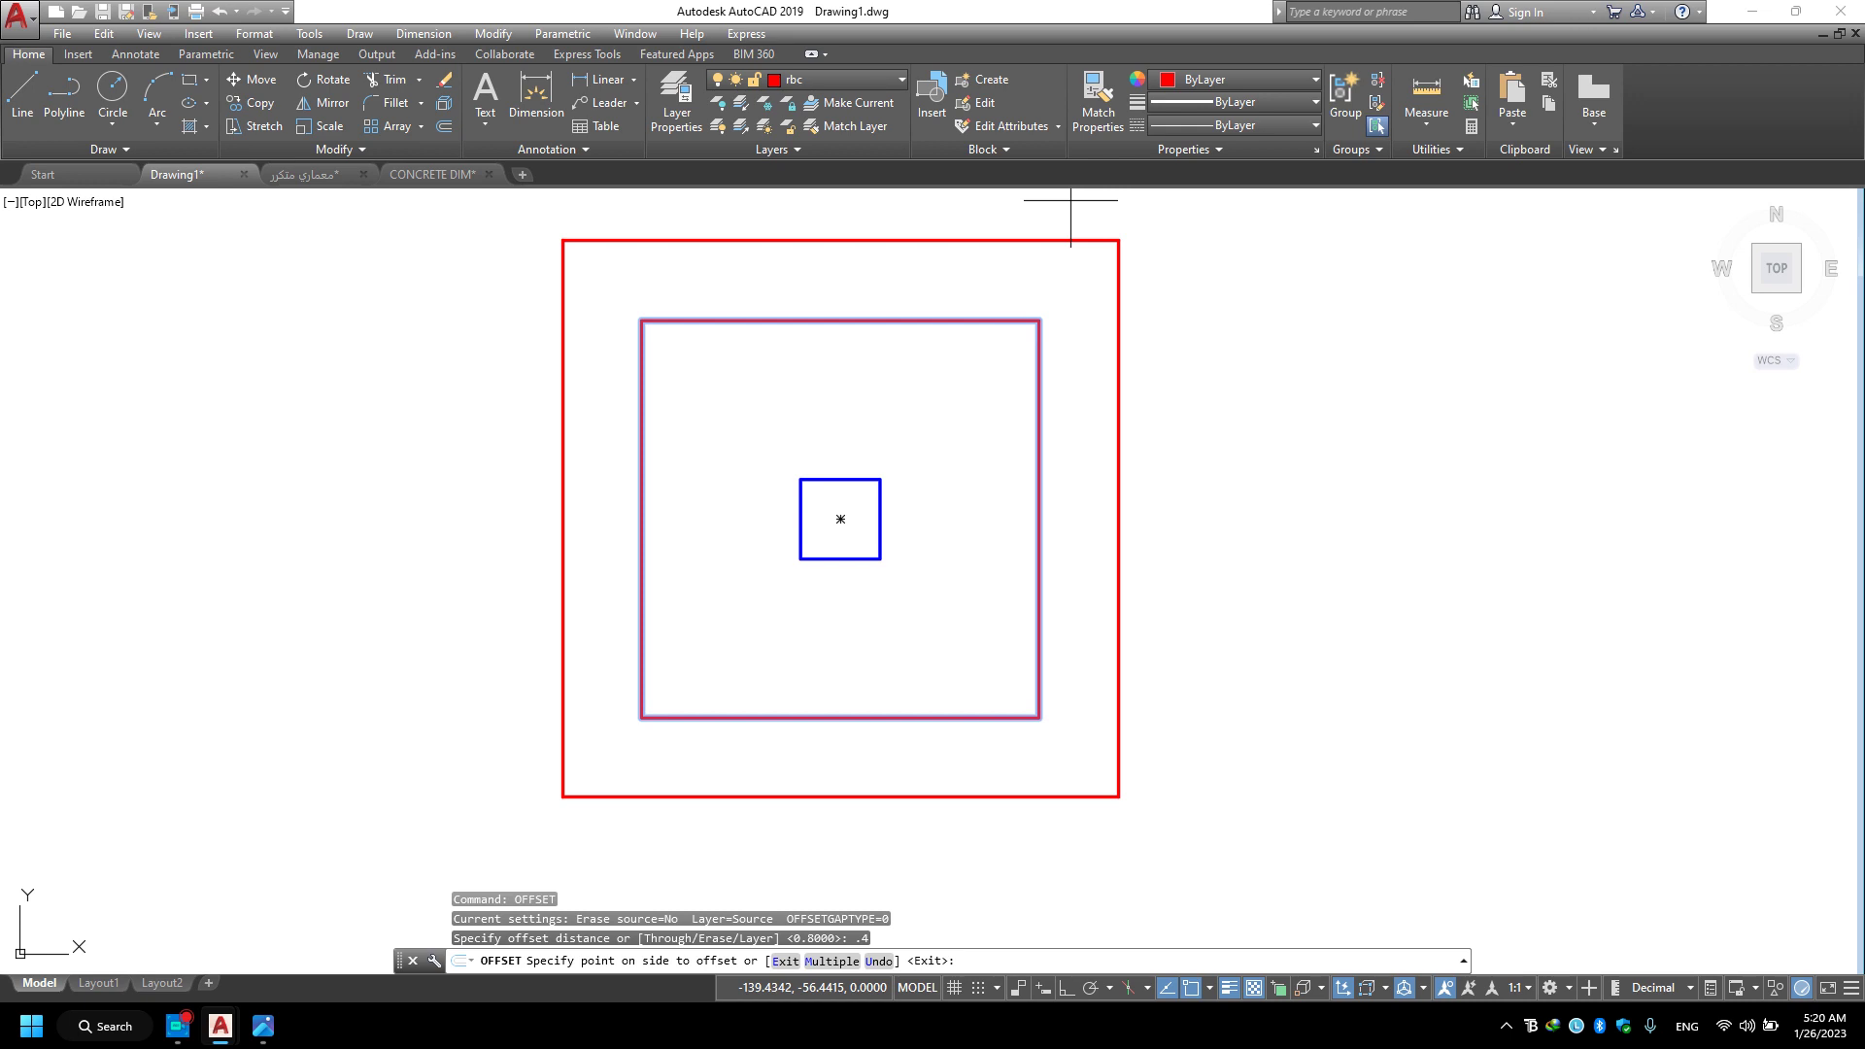
left_click(1070, 199)
key("Escape")
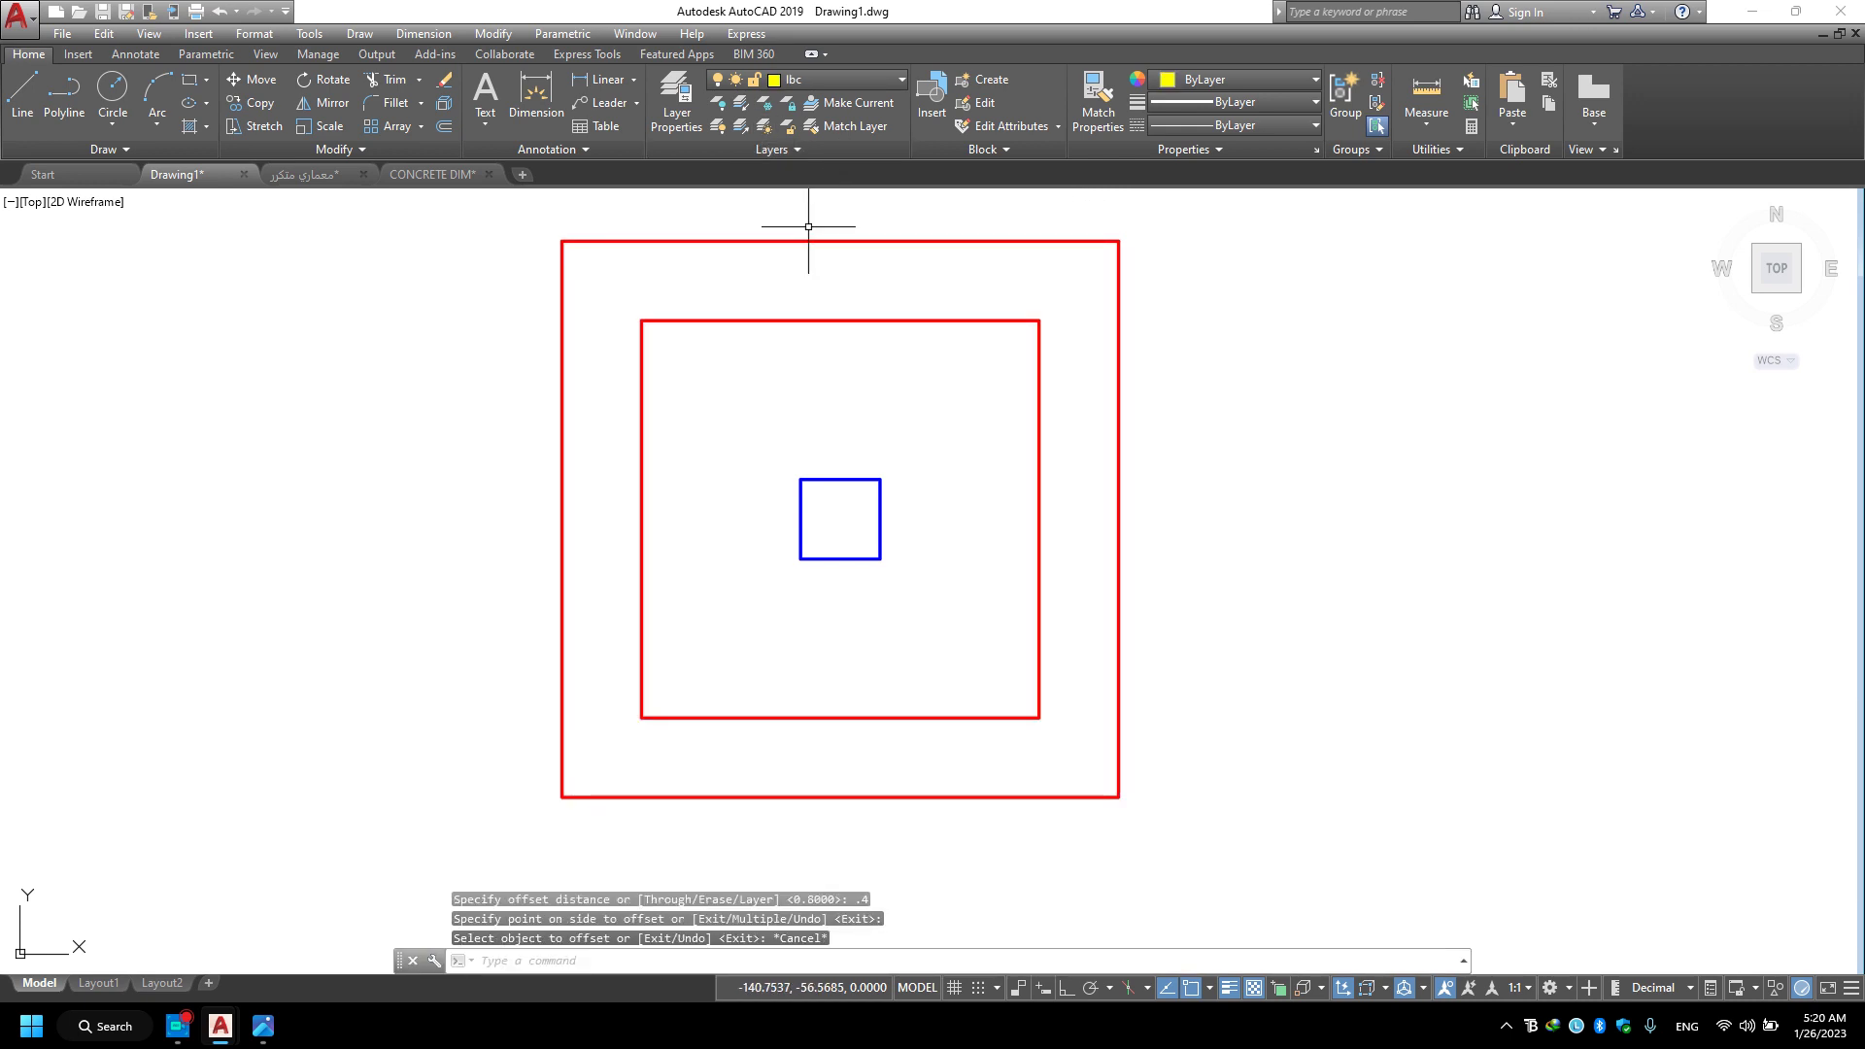
Move the new outer rectangle onto the yellow lbc layer and window-select all three rectangles.
left_click_drag(833, 208, 757, 247)
left_click(826, 79)
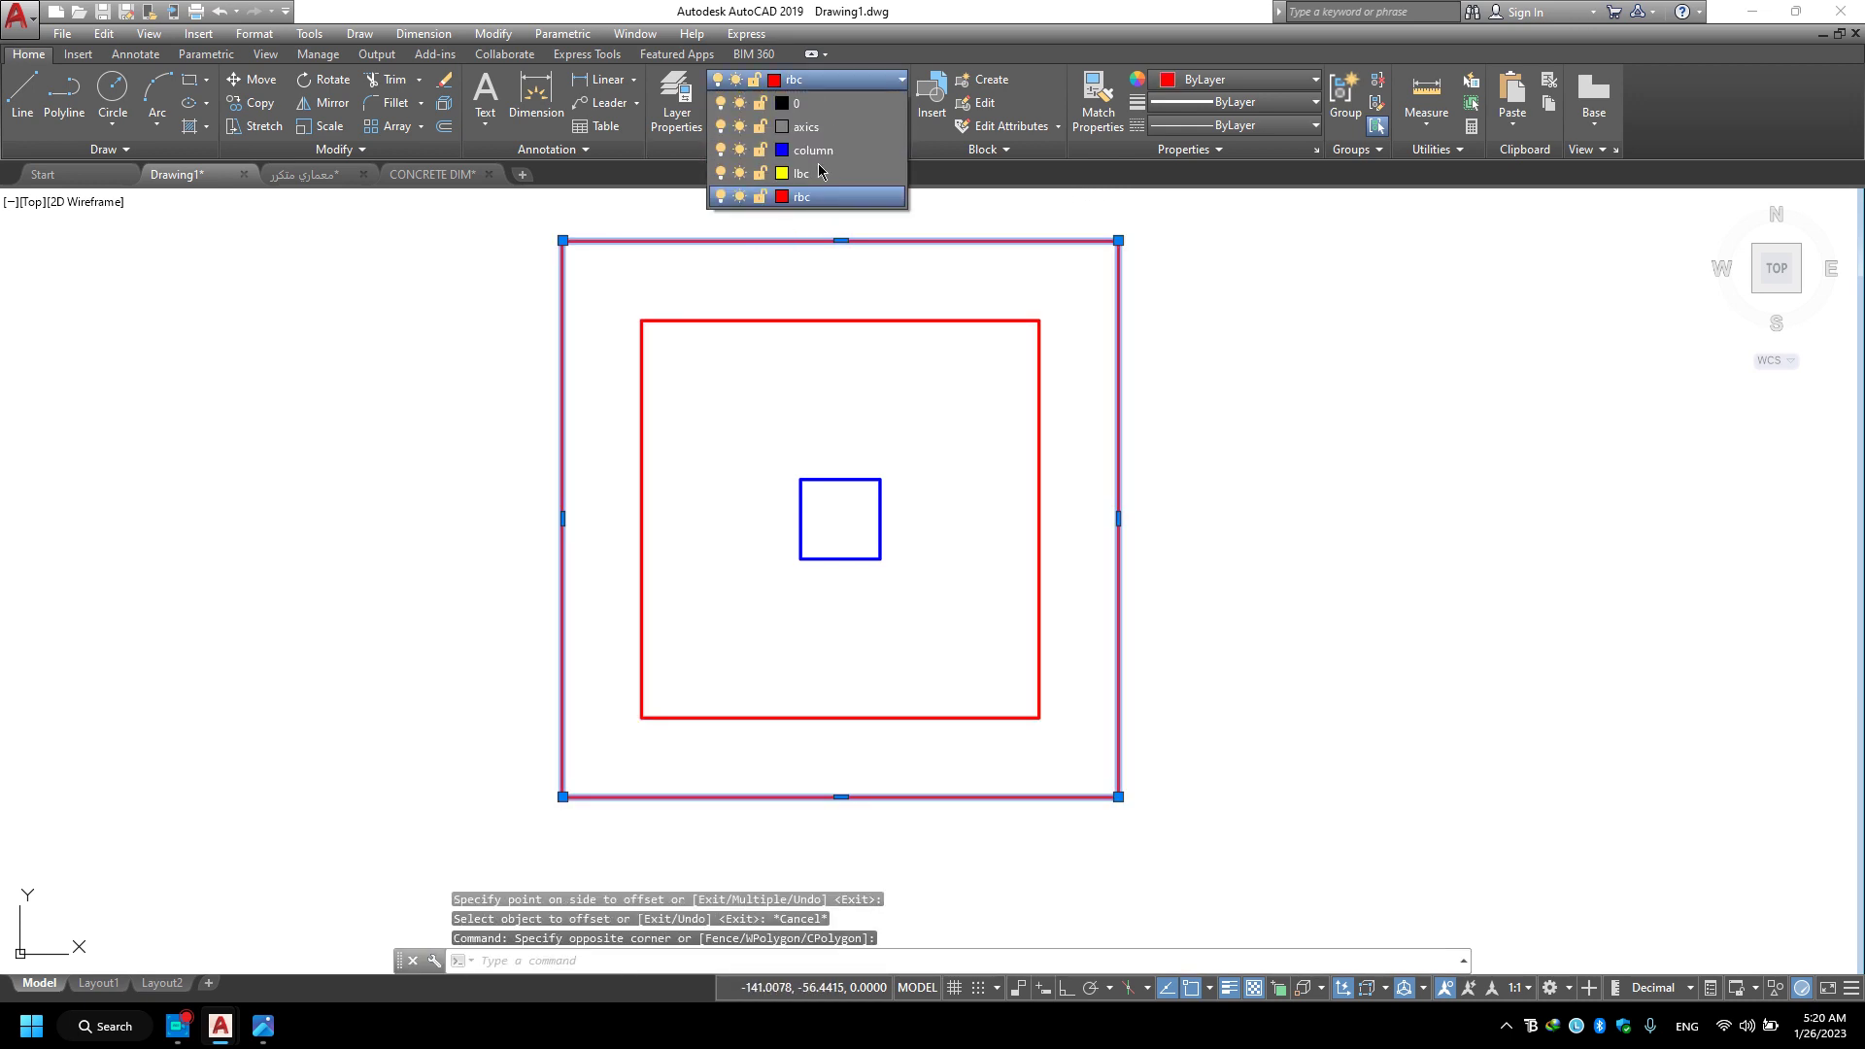
left_click(818, 173)
key("Escape")
scroll(1095, 499, "down", 5)
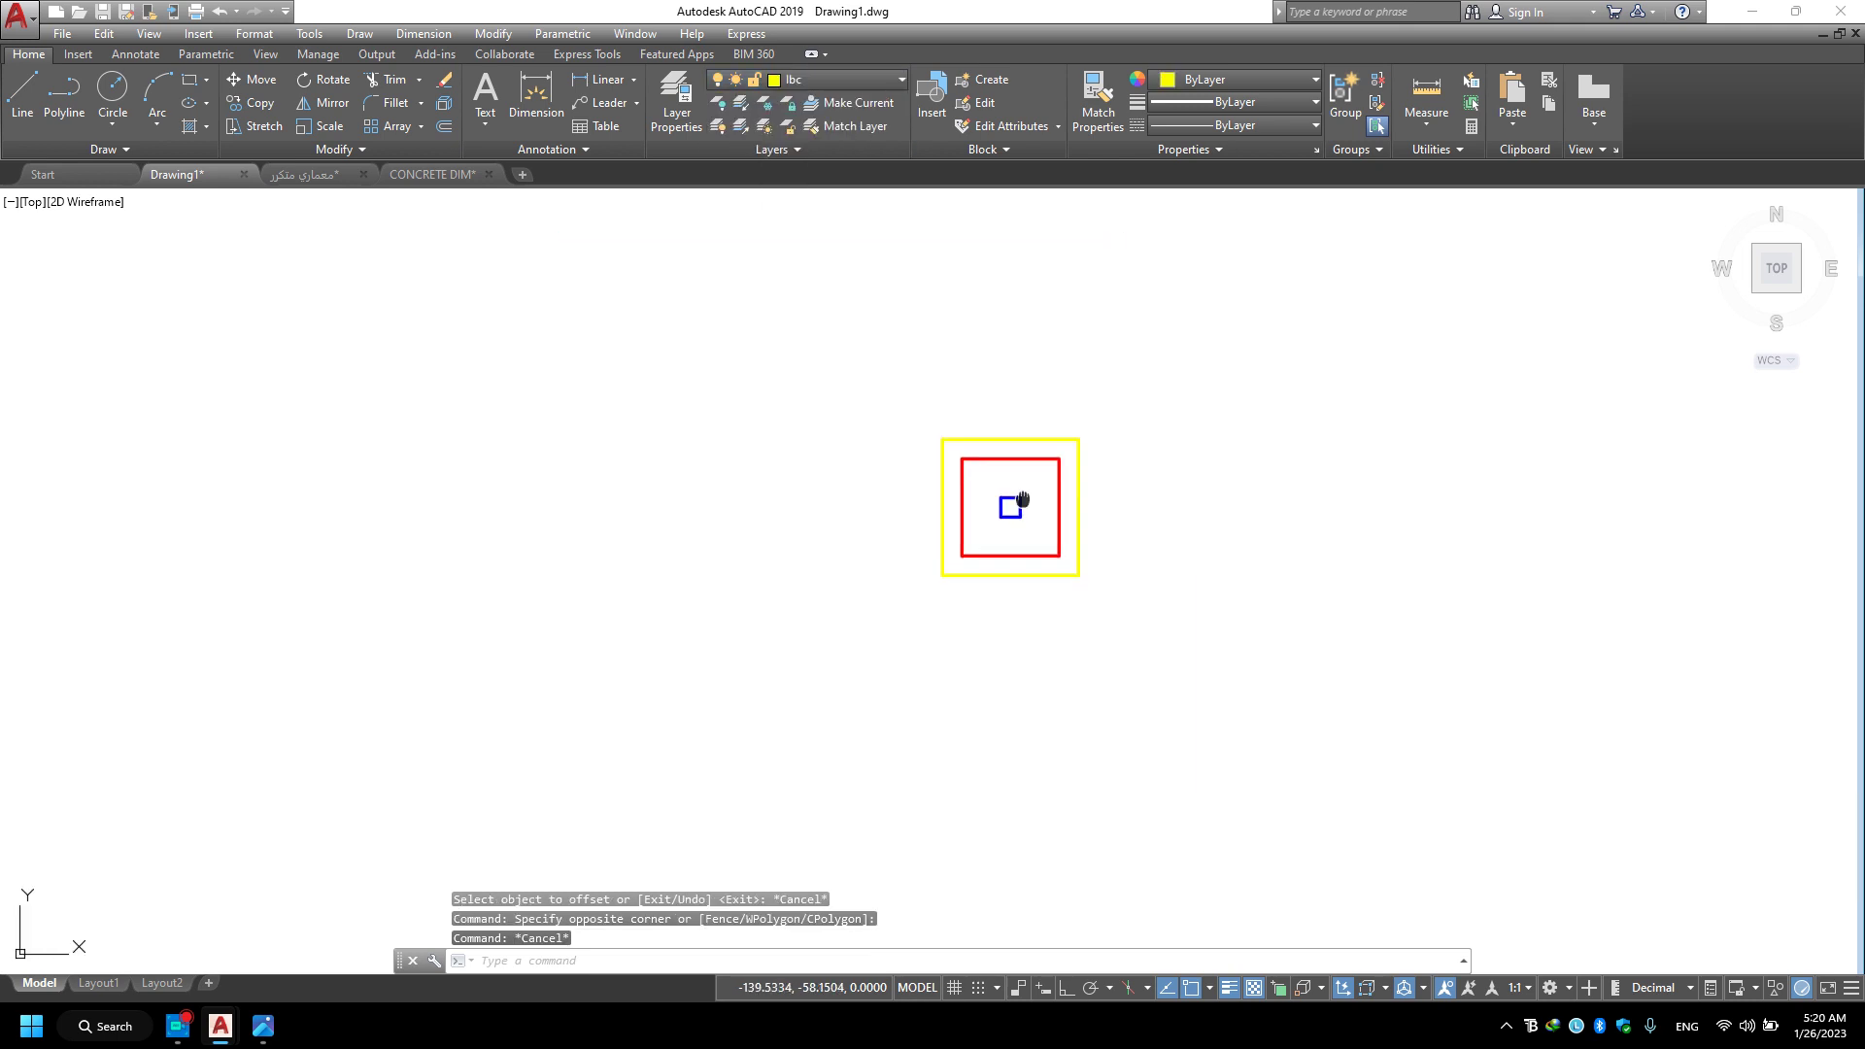
scroll(624, 483, "down", 3)
scroll(1086, 515, "down", 2)
mouse_move(624, 482)
middle_mouse_down()
mouse_move(1086, 516)
mouse_move(1148, 552)
mouse_move(994, 621)
mouse_move(1184, 593)
middle_mouse_up()
scroll(941, 616, "up", 2)
scroll(941, 616, "up", 3)
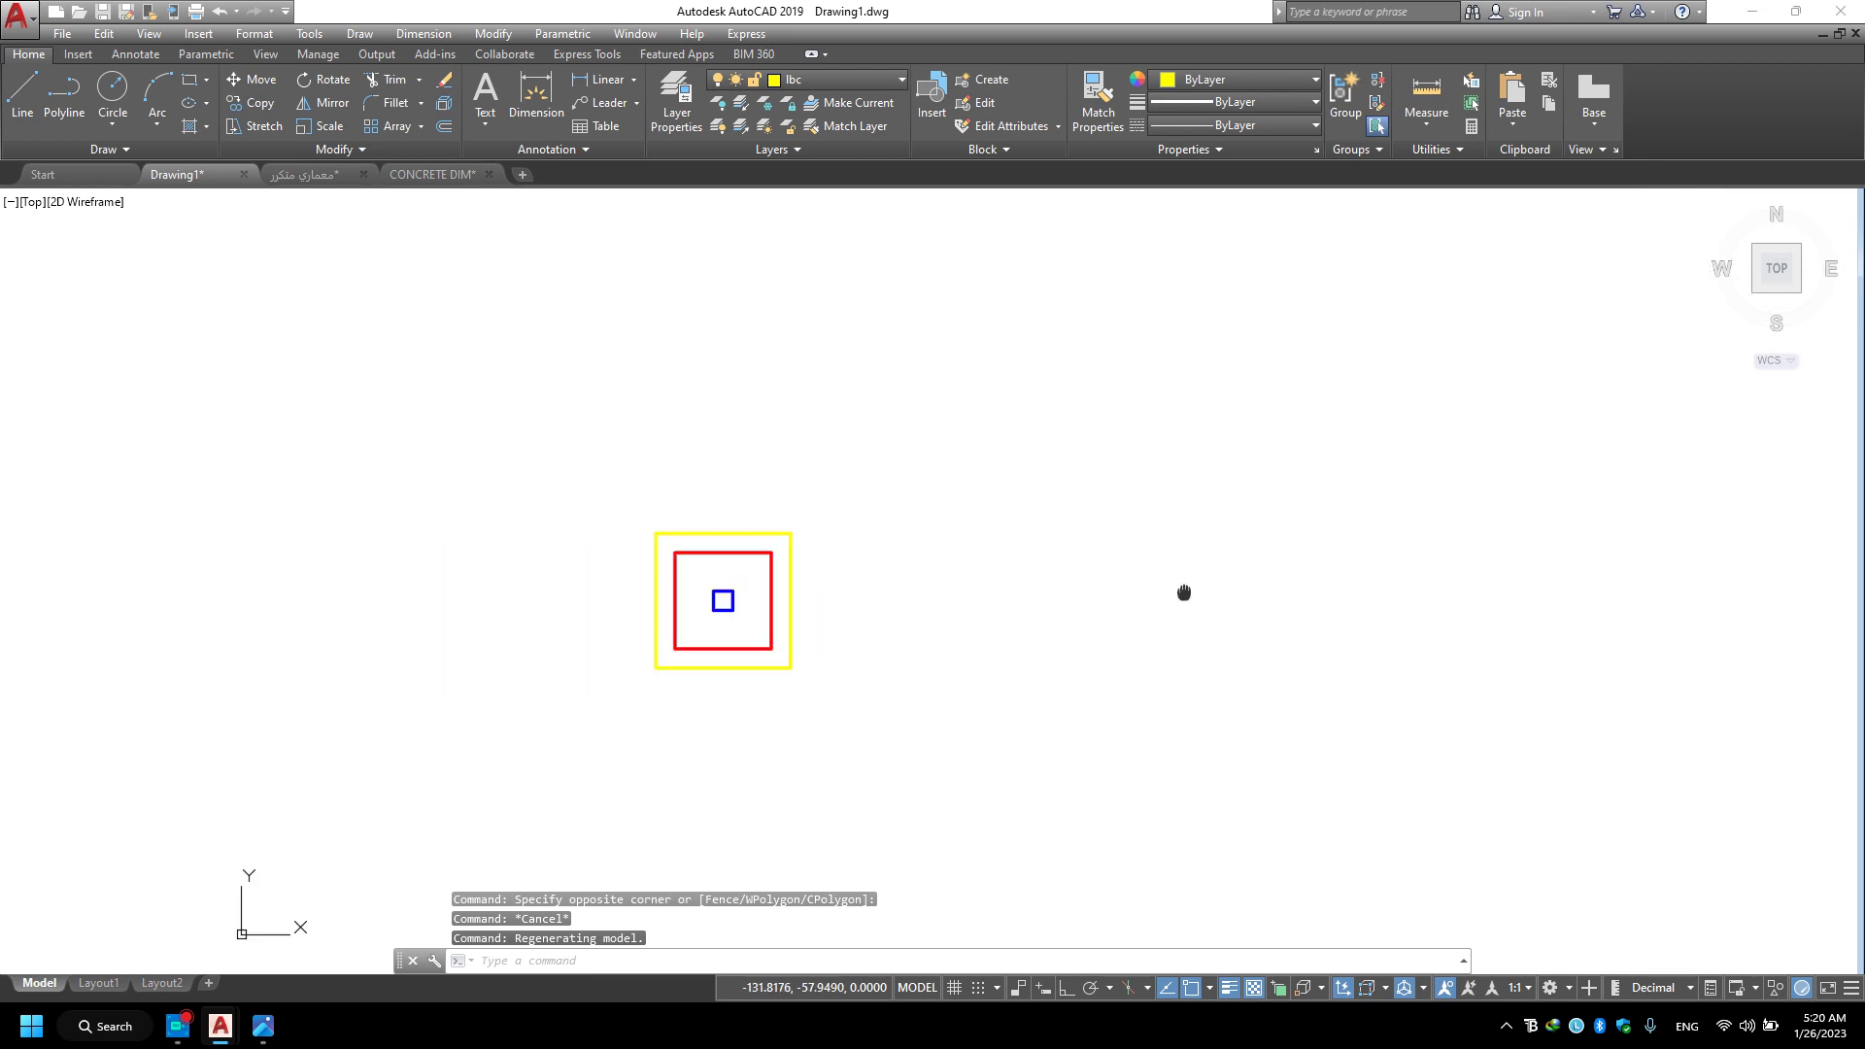
left_click_drag(933, 388, 746, 665)
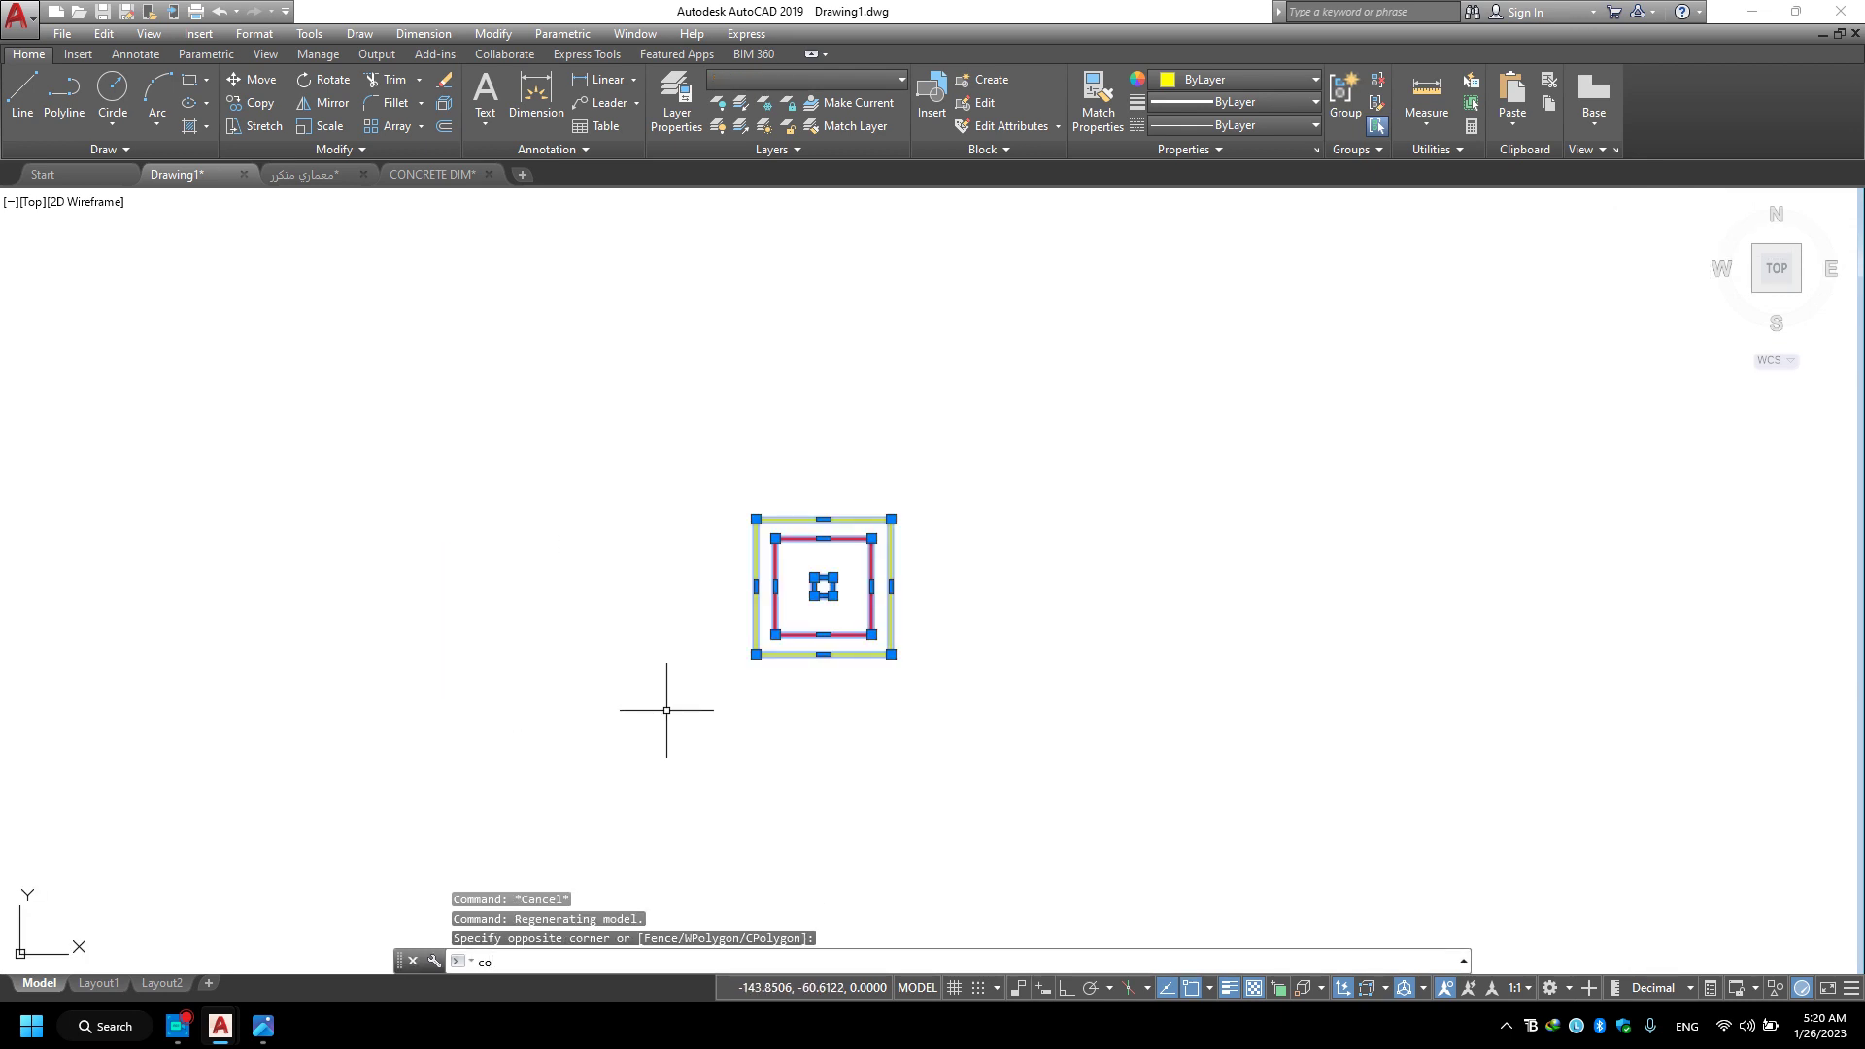
Copy the footing from its centre to the other intersections along the first row.
key("Return")
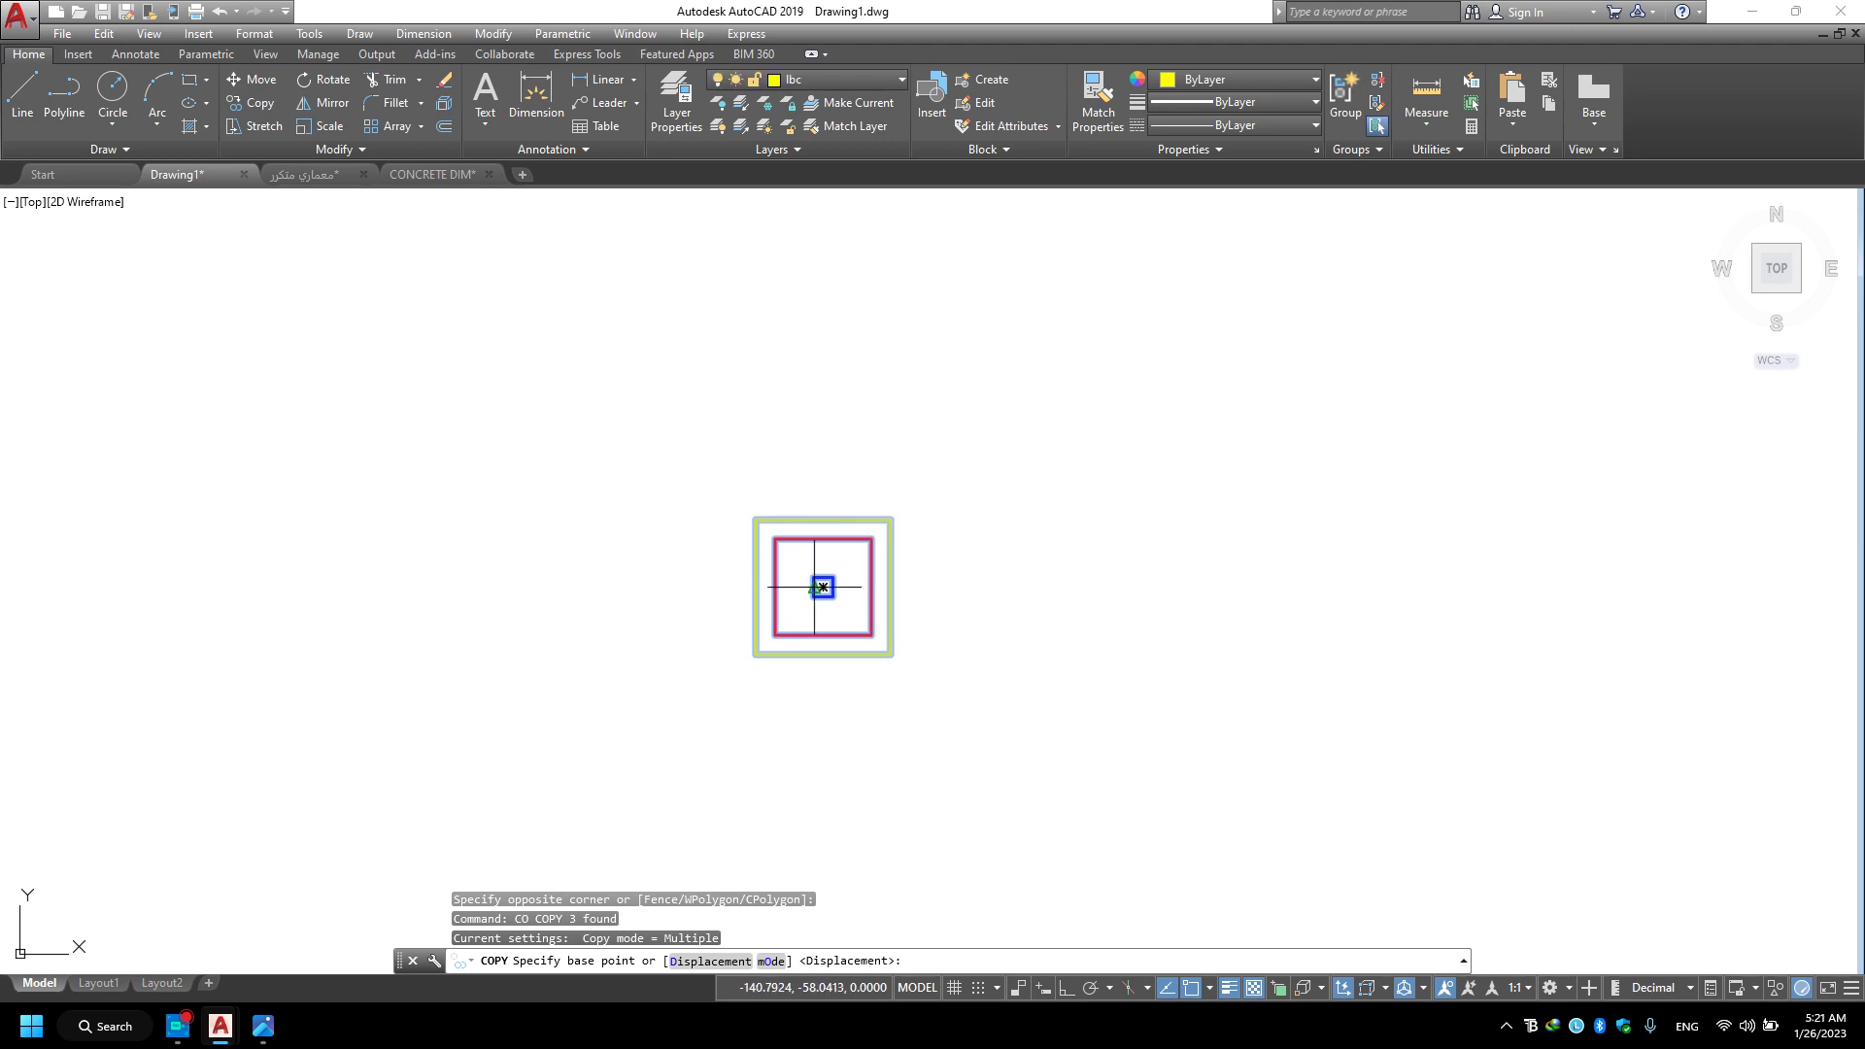
left_click(823, 587)
scroll(1360, 563, "down", 3)
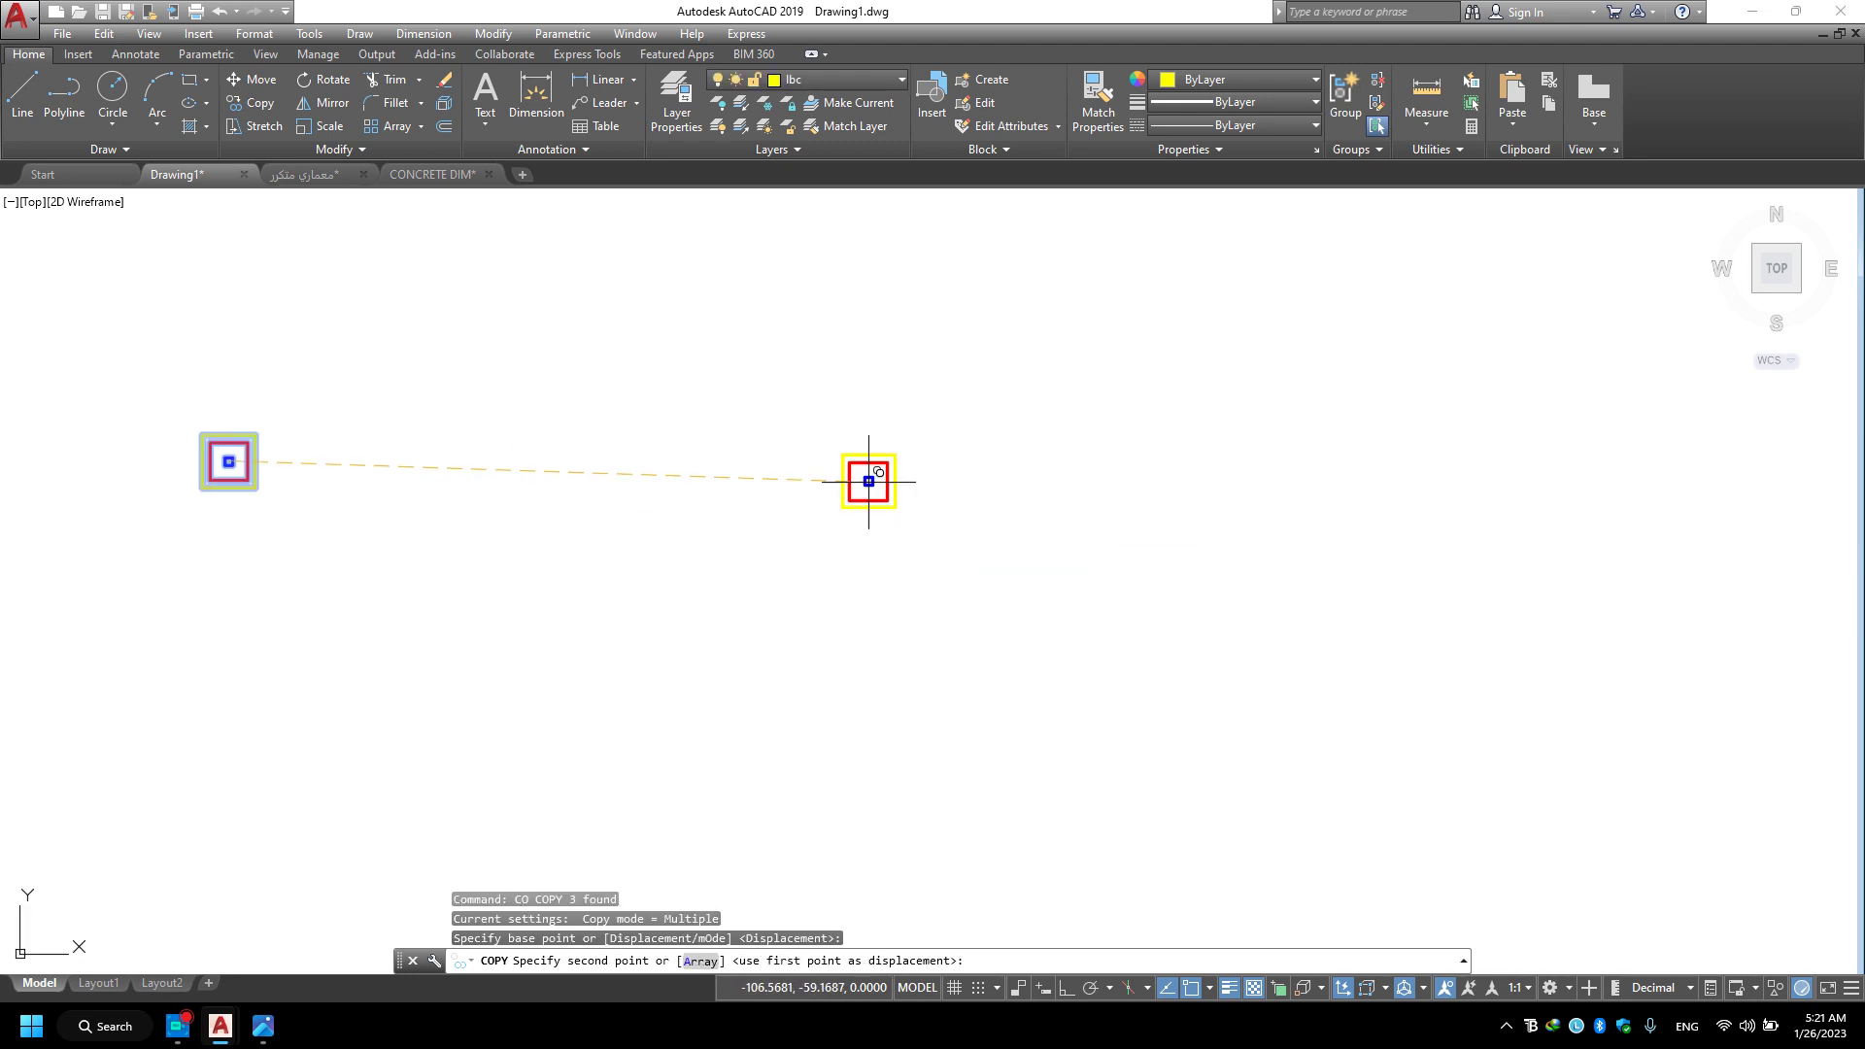
middle_click_drag(1249, 679, 510, 678)
scroll(1179, 466, "up", 3)
scroll(829, 654, "up", 3)
scroll(721, 686, "up", 3)
middle_click_drag(721, 685, 845, 596)
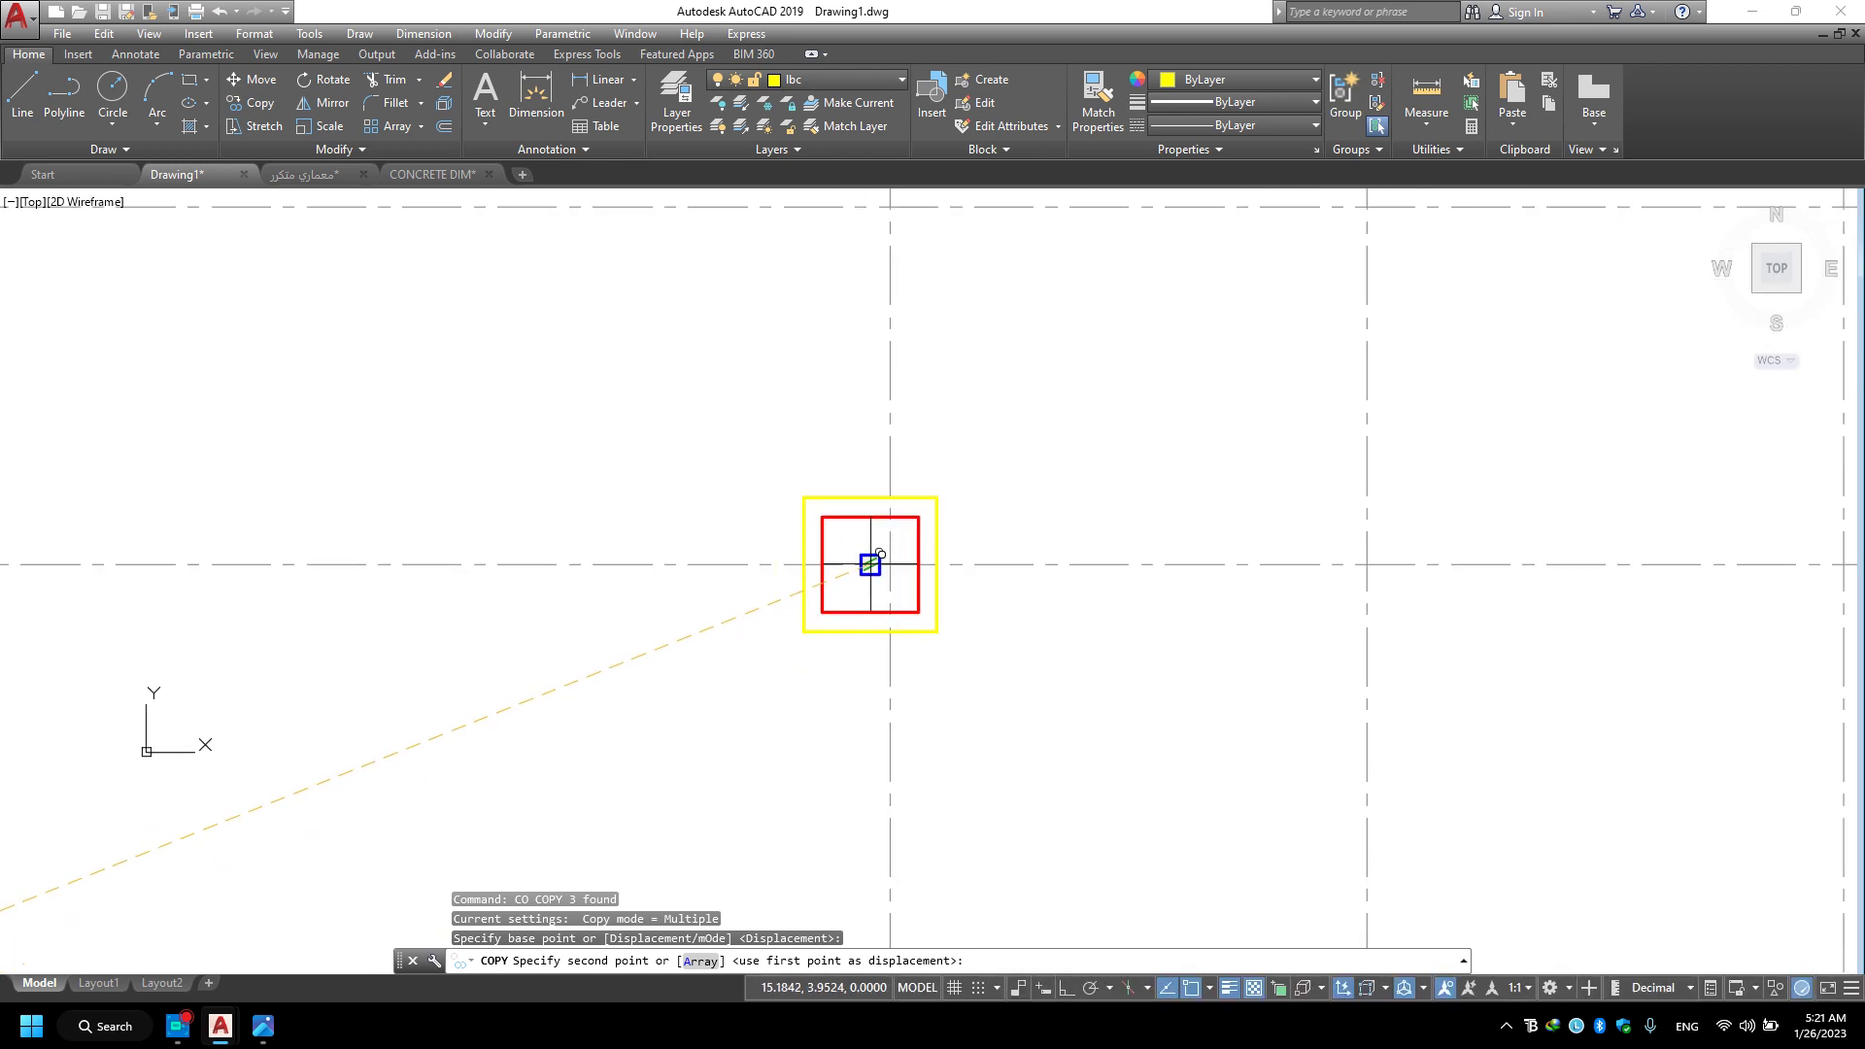
scroll(891, 567, "up", 6)
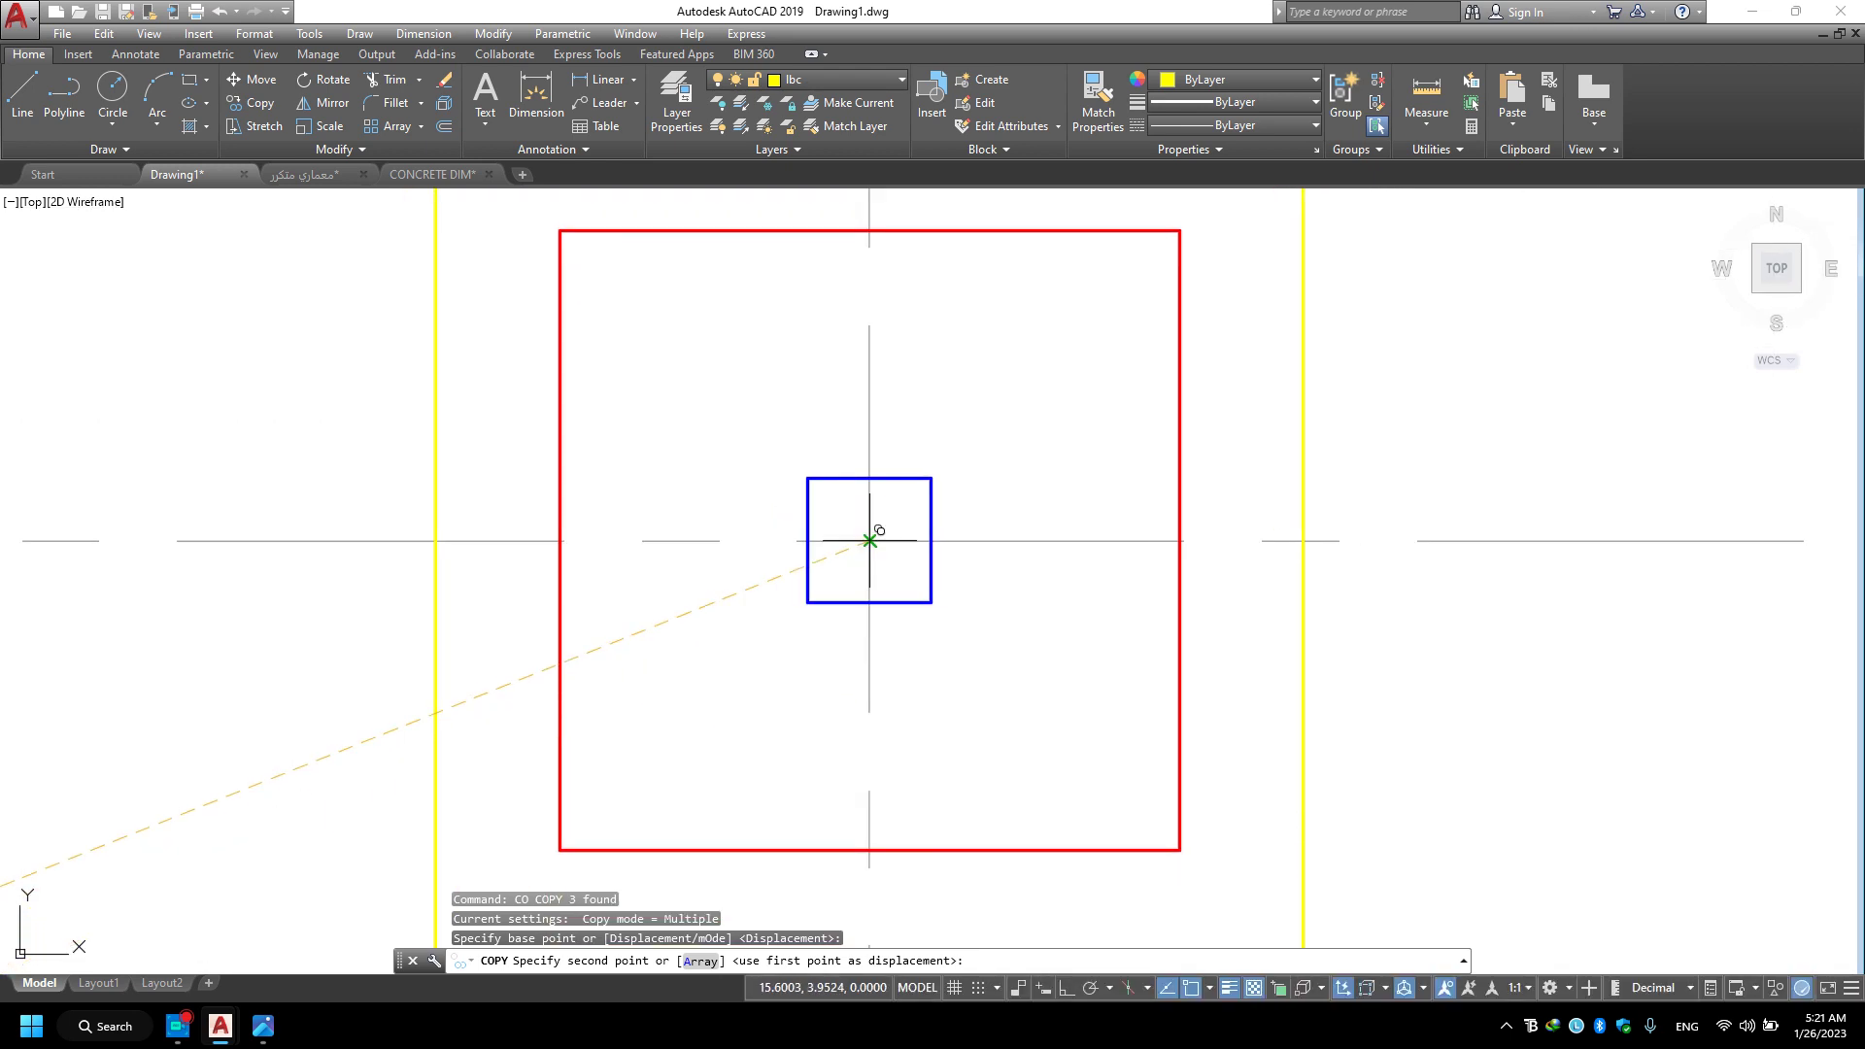
left_click(874, 539)
scroll(874, 539, "down", 3)
scroll(884, 500, "down", 3)
scroll(825, 500, "down", 2)
scroll(1061, 508, "up", 5)
scroll(1062, 550, "up", 3)
scroll(853, 578, "down", 5)
scroll(874, 544, "up", 6)
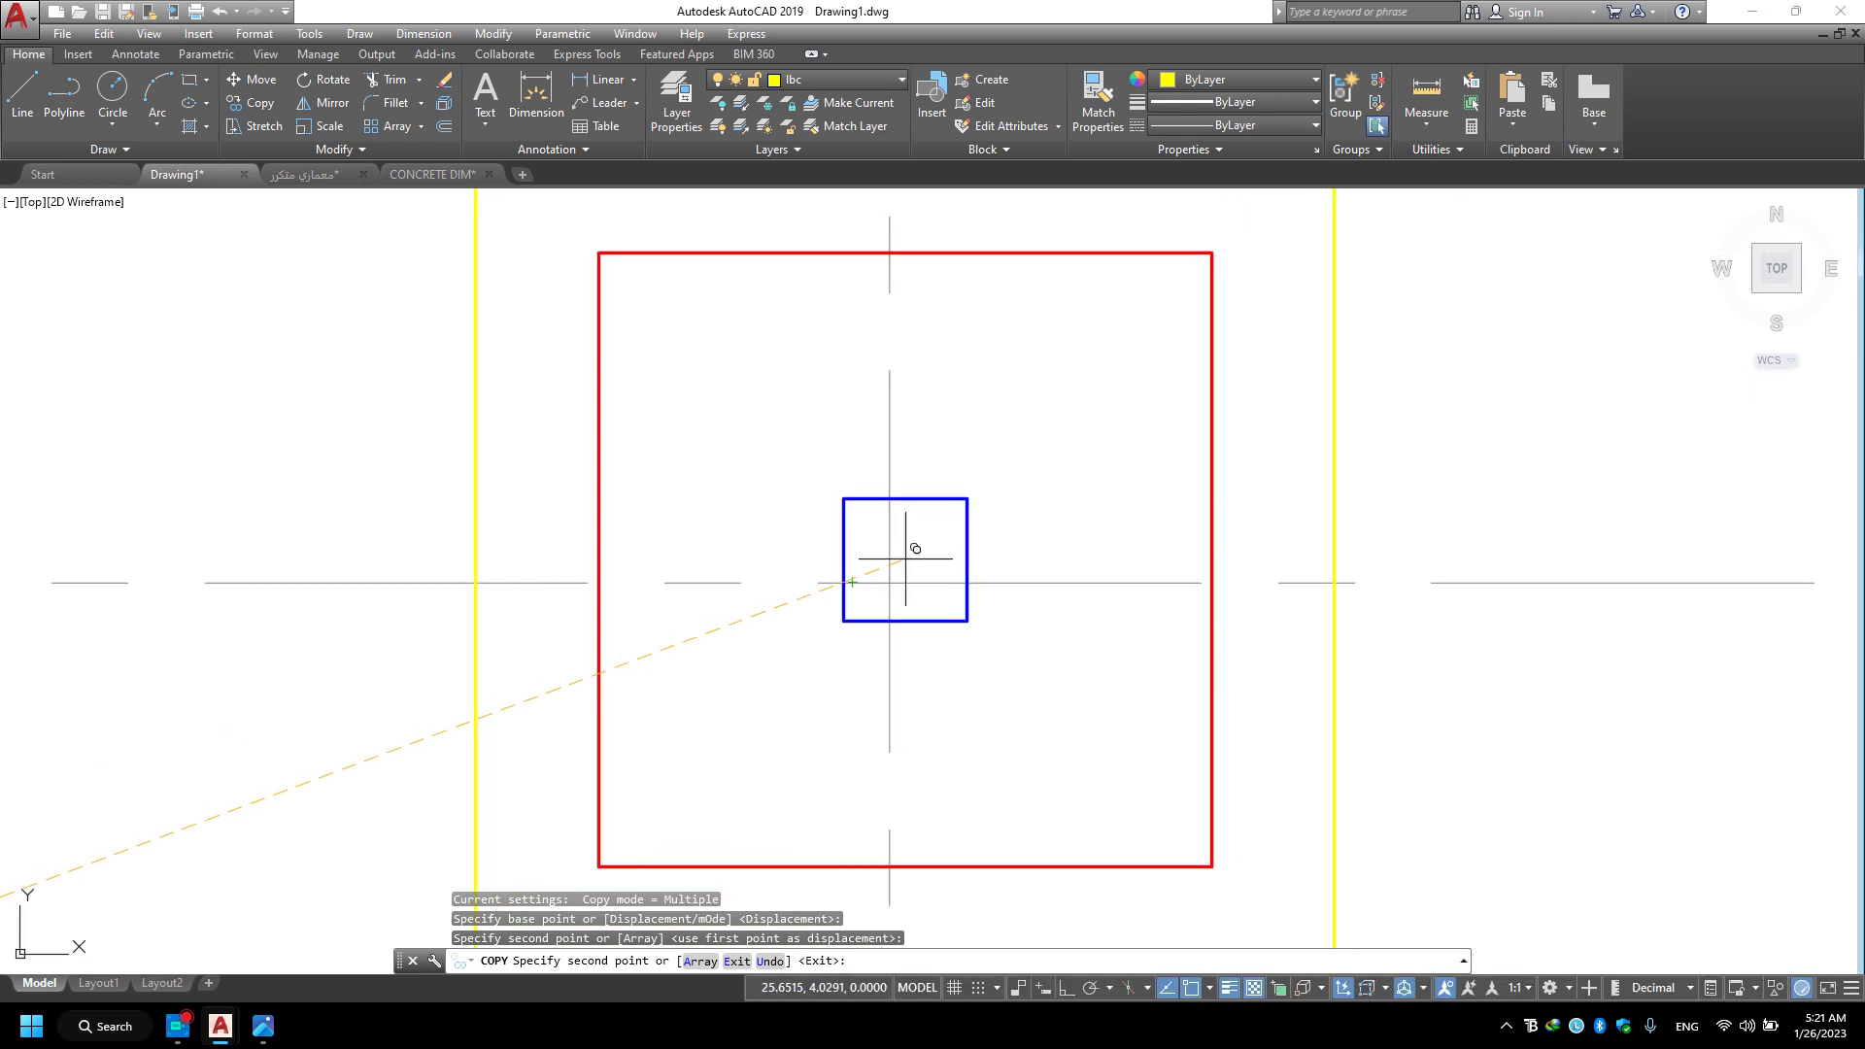
left_click(890, 582)
scroll(889, 582, "down", 3)
scroll(1089, 553, "down", 2)
scroll(1032, 599, "up", 3)
scroll(1010, 554, "up", 2)
left_click(932, 660)
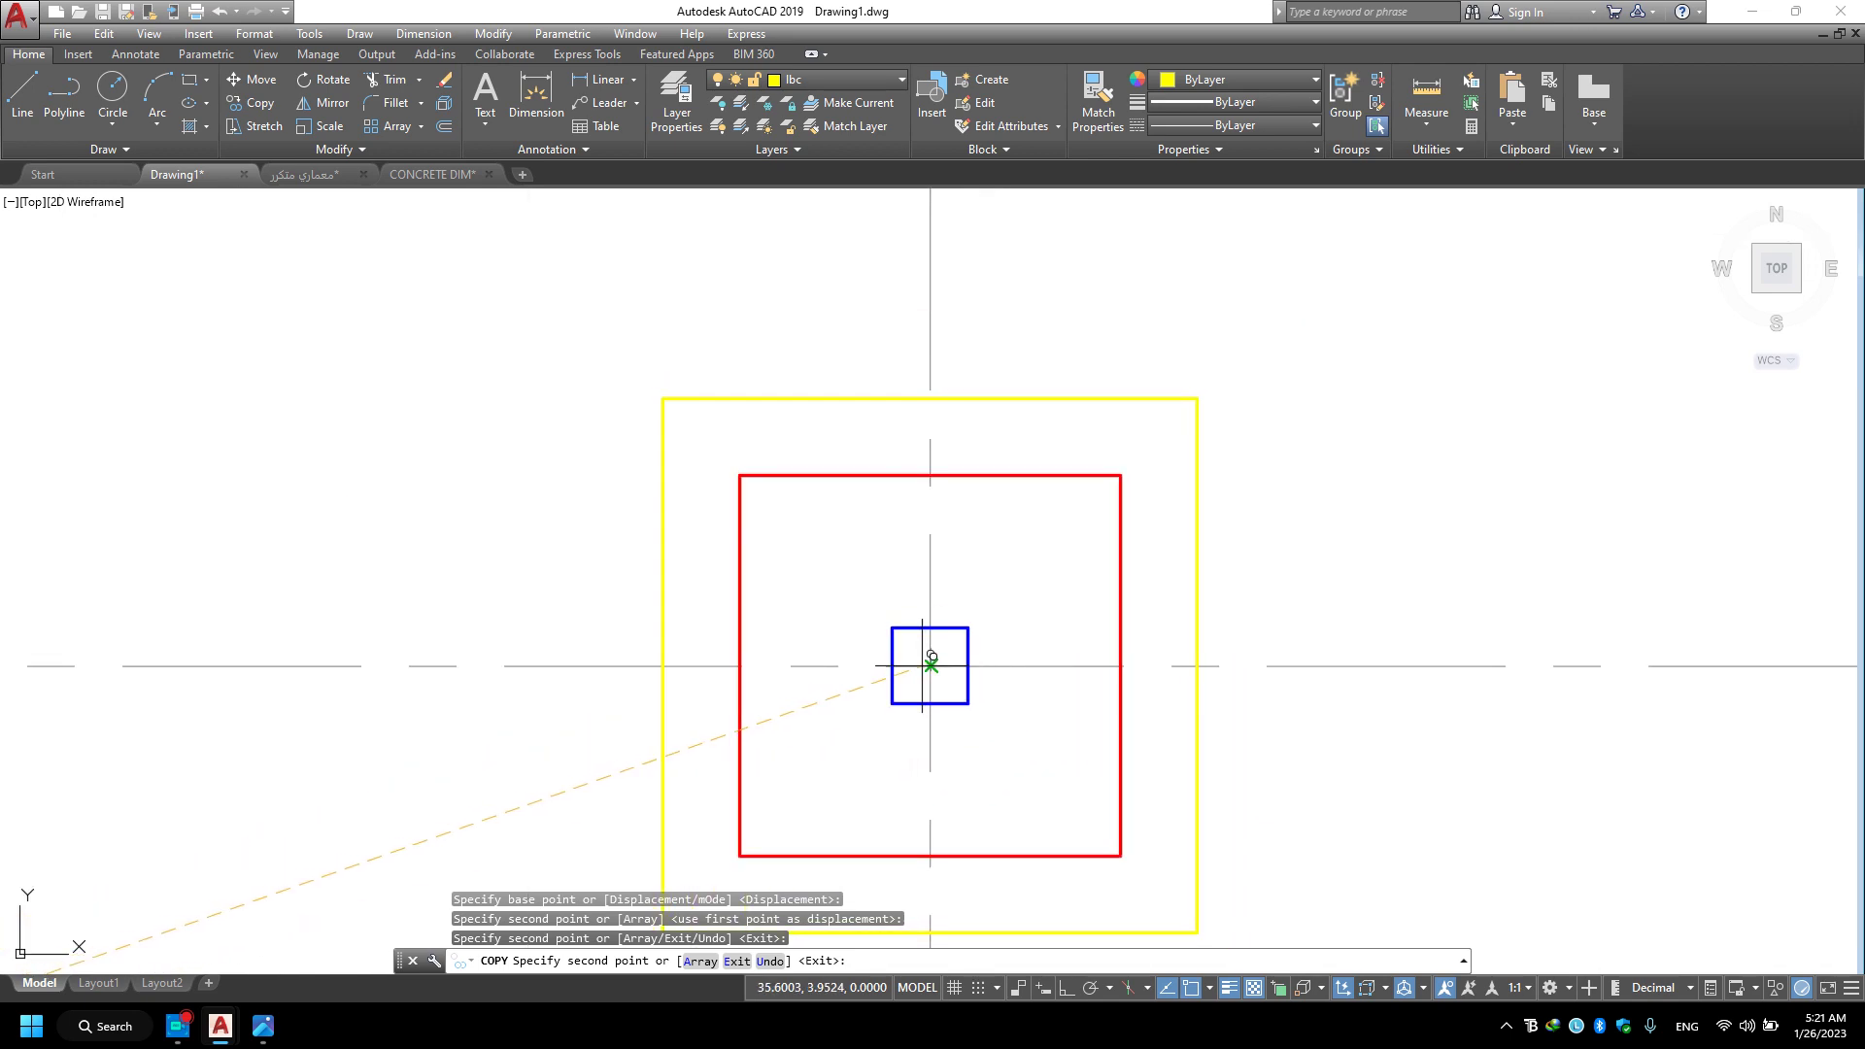
scroll(903, 675, "down", 2)
scroll(972, 631, "down", 4)
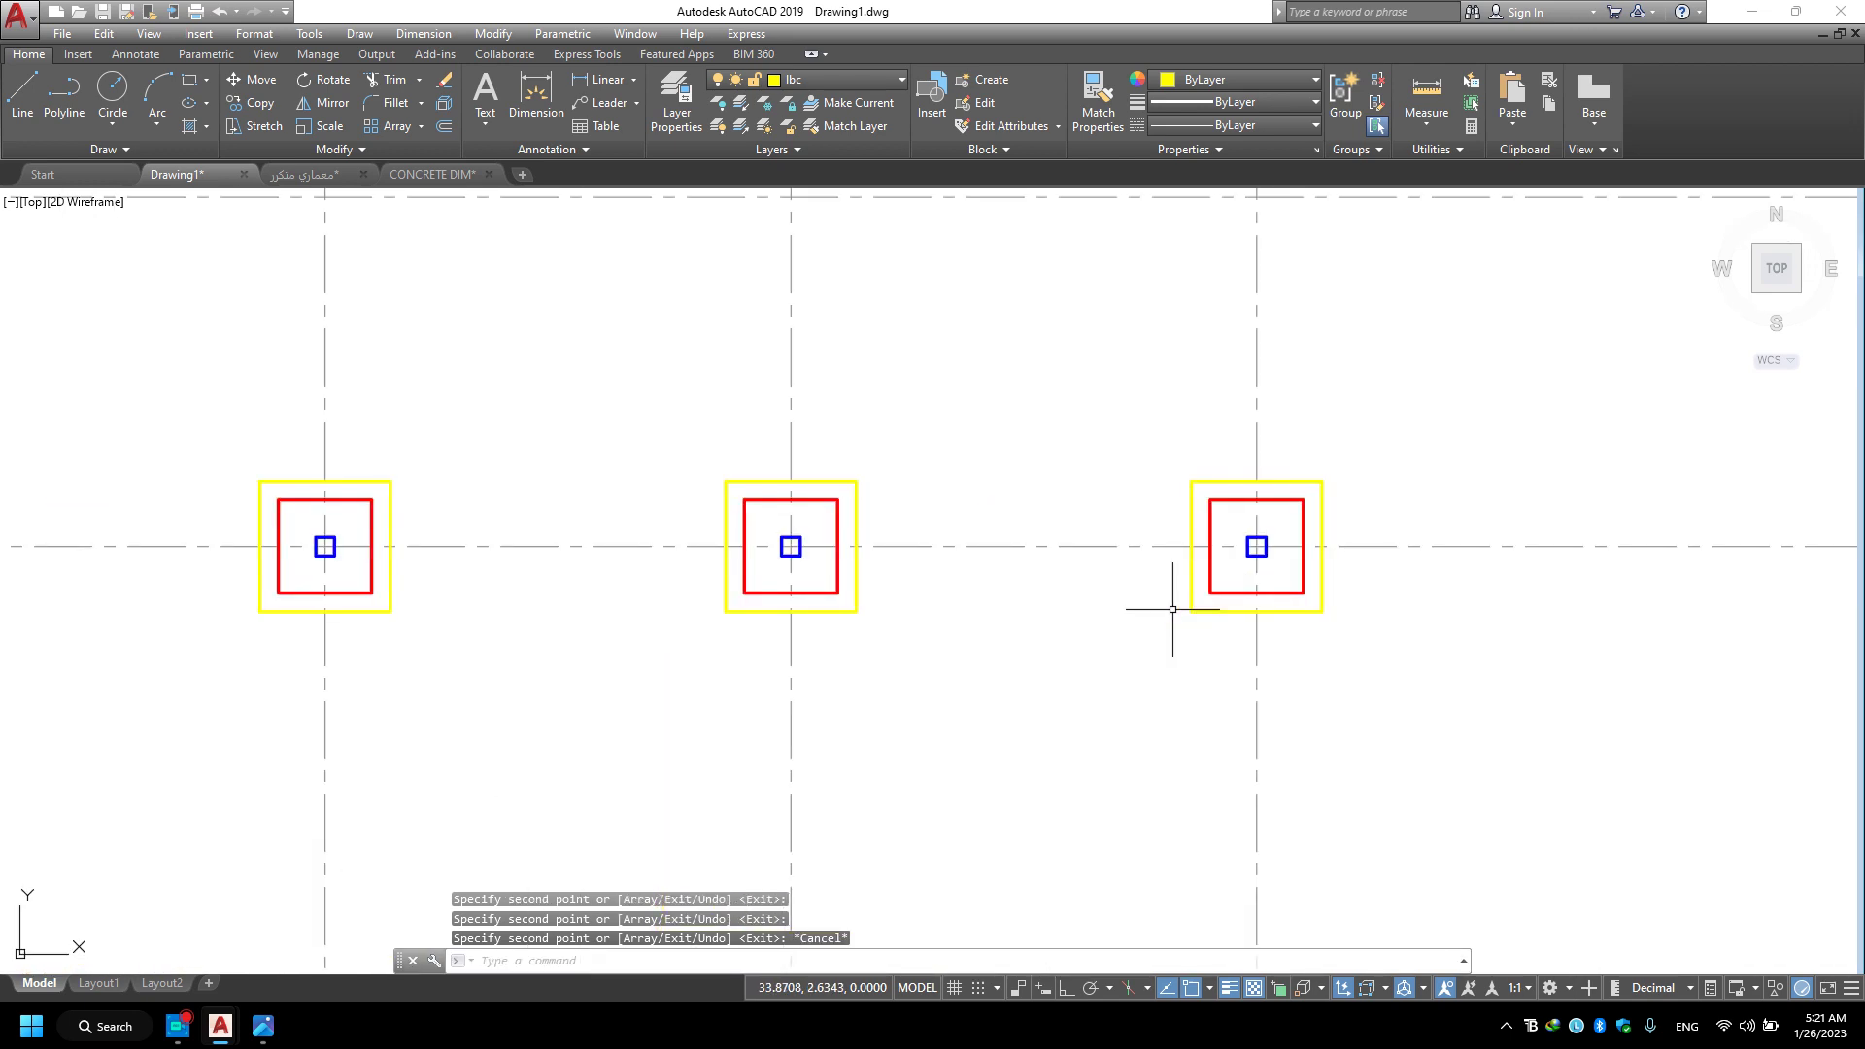
scroll(1174, 616, "down", 1)
key("Escape")
Window-select the row of footings, then cancel an accidental arc conversion.
left_click(518, 700)
left_click(1638, 402)
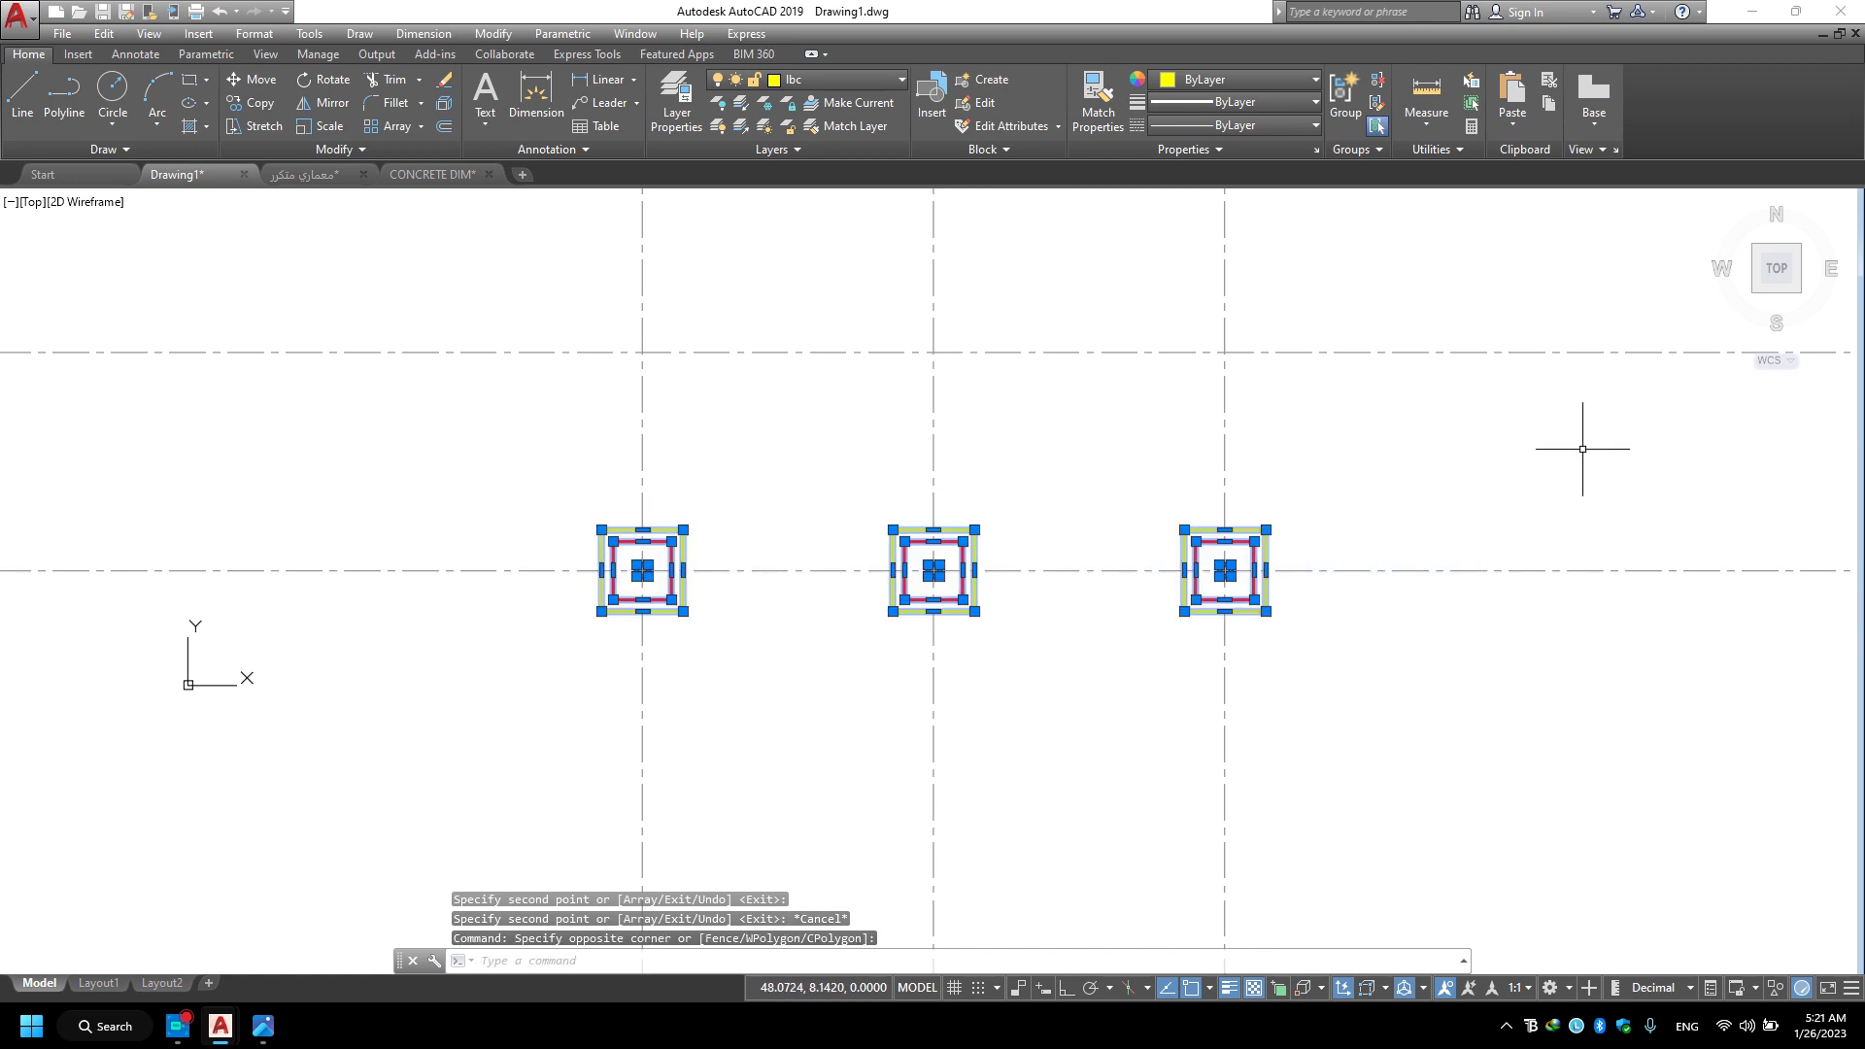
left_click(1270, 645)
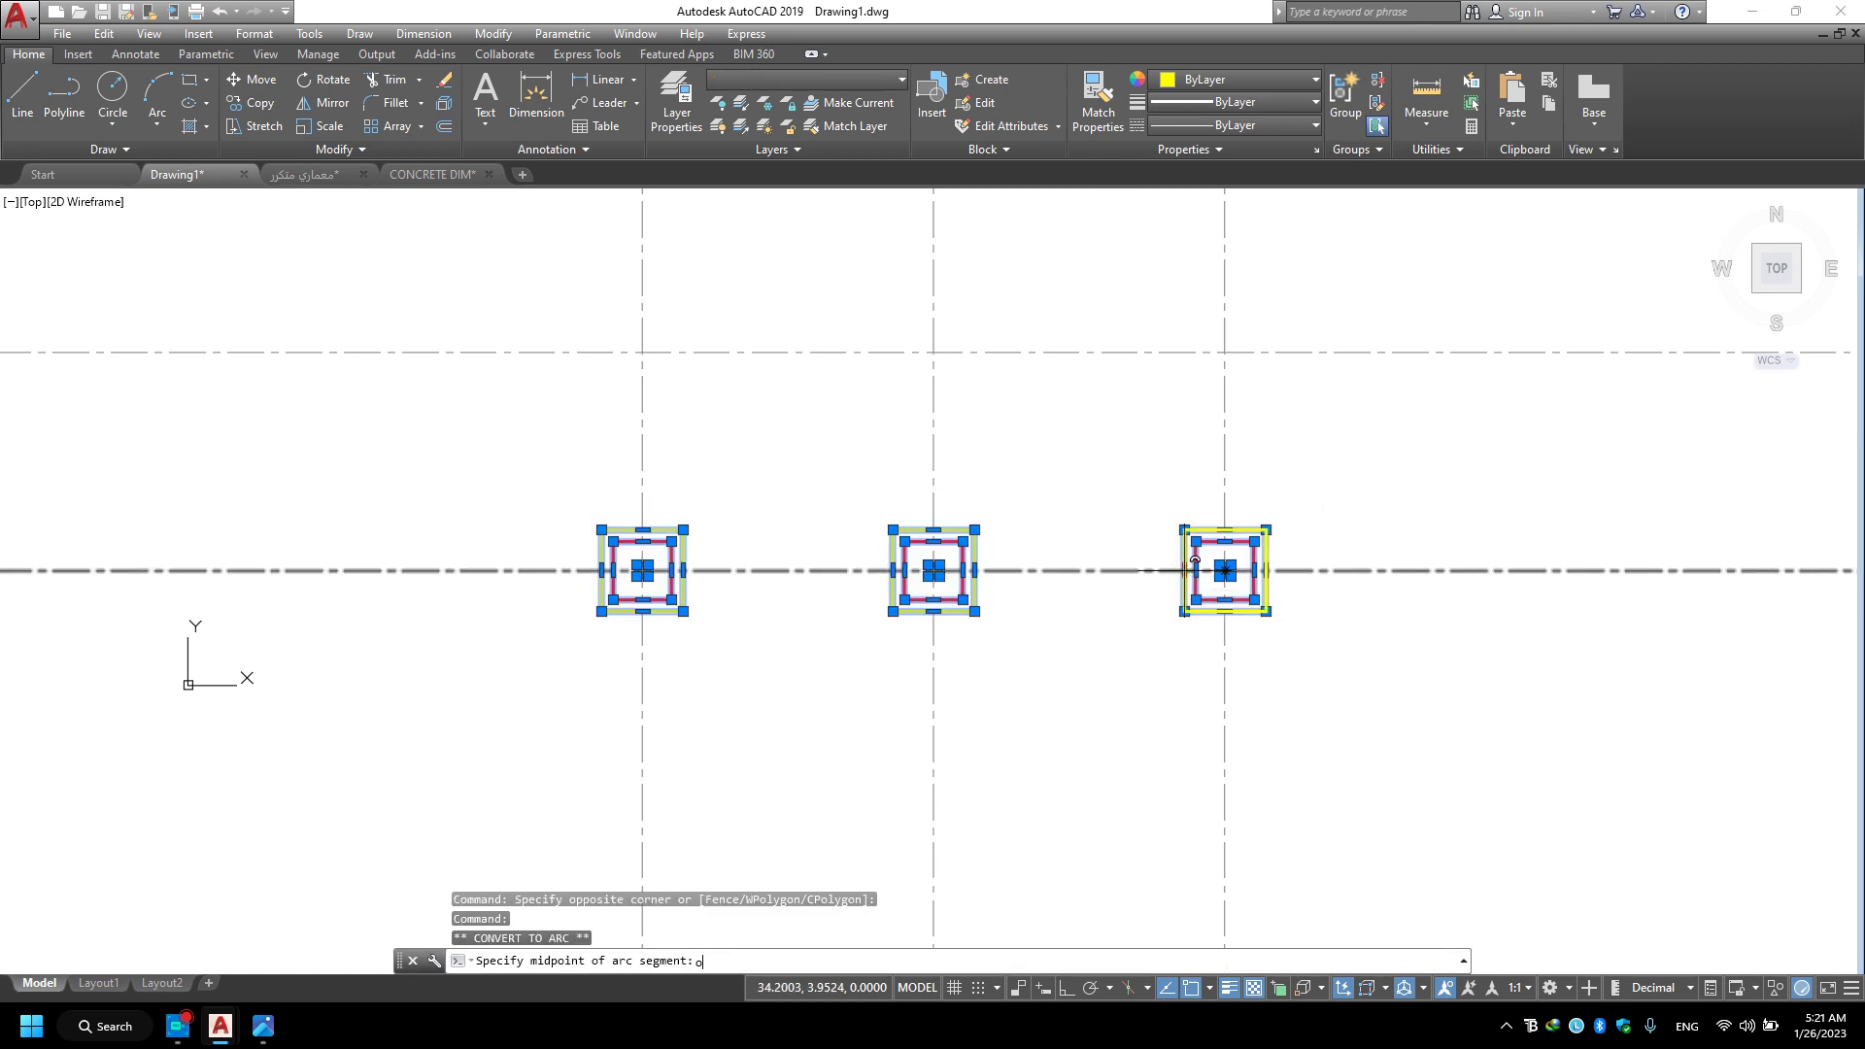
type("c")
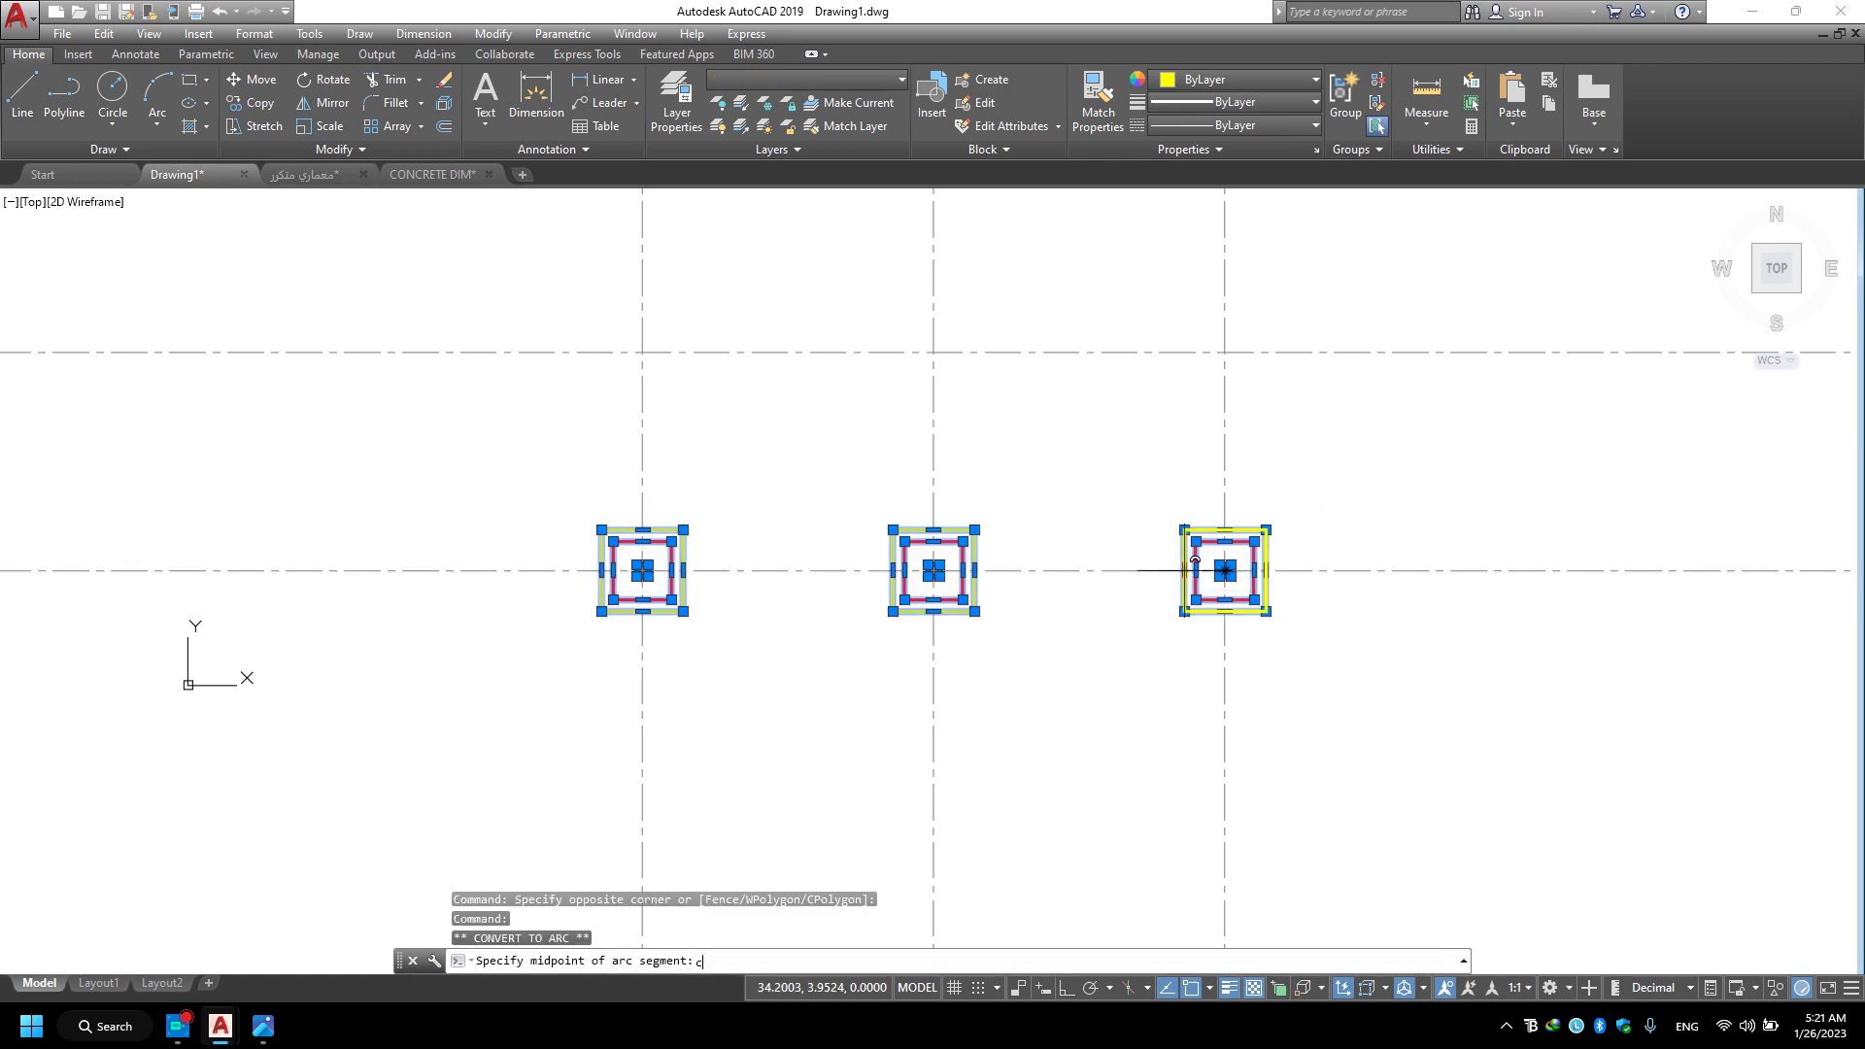
key("Return")
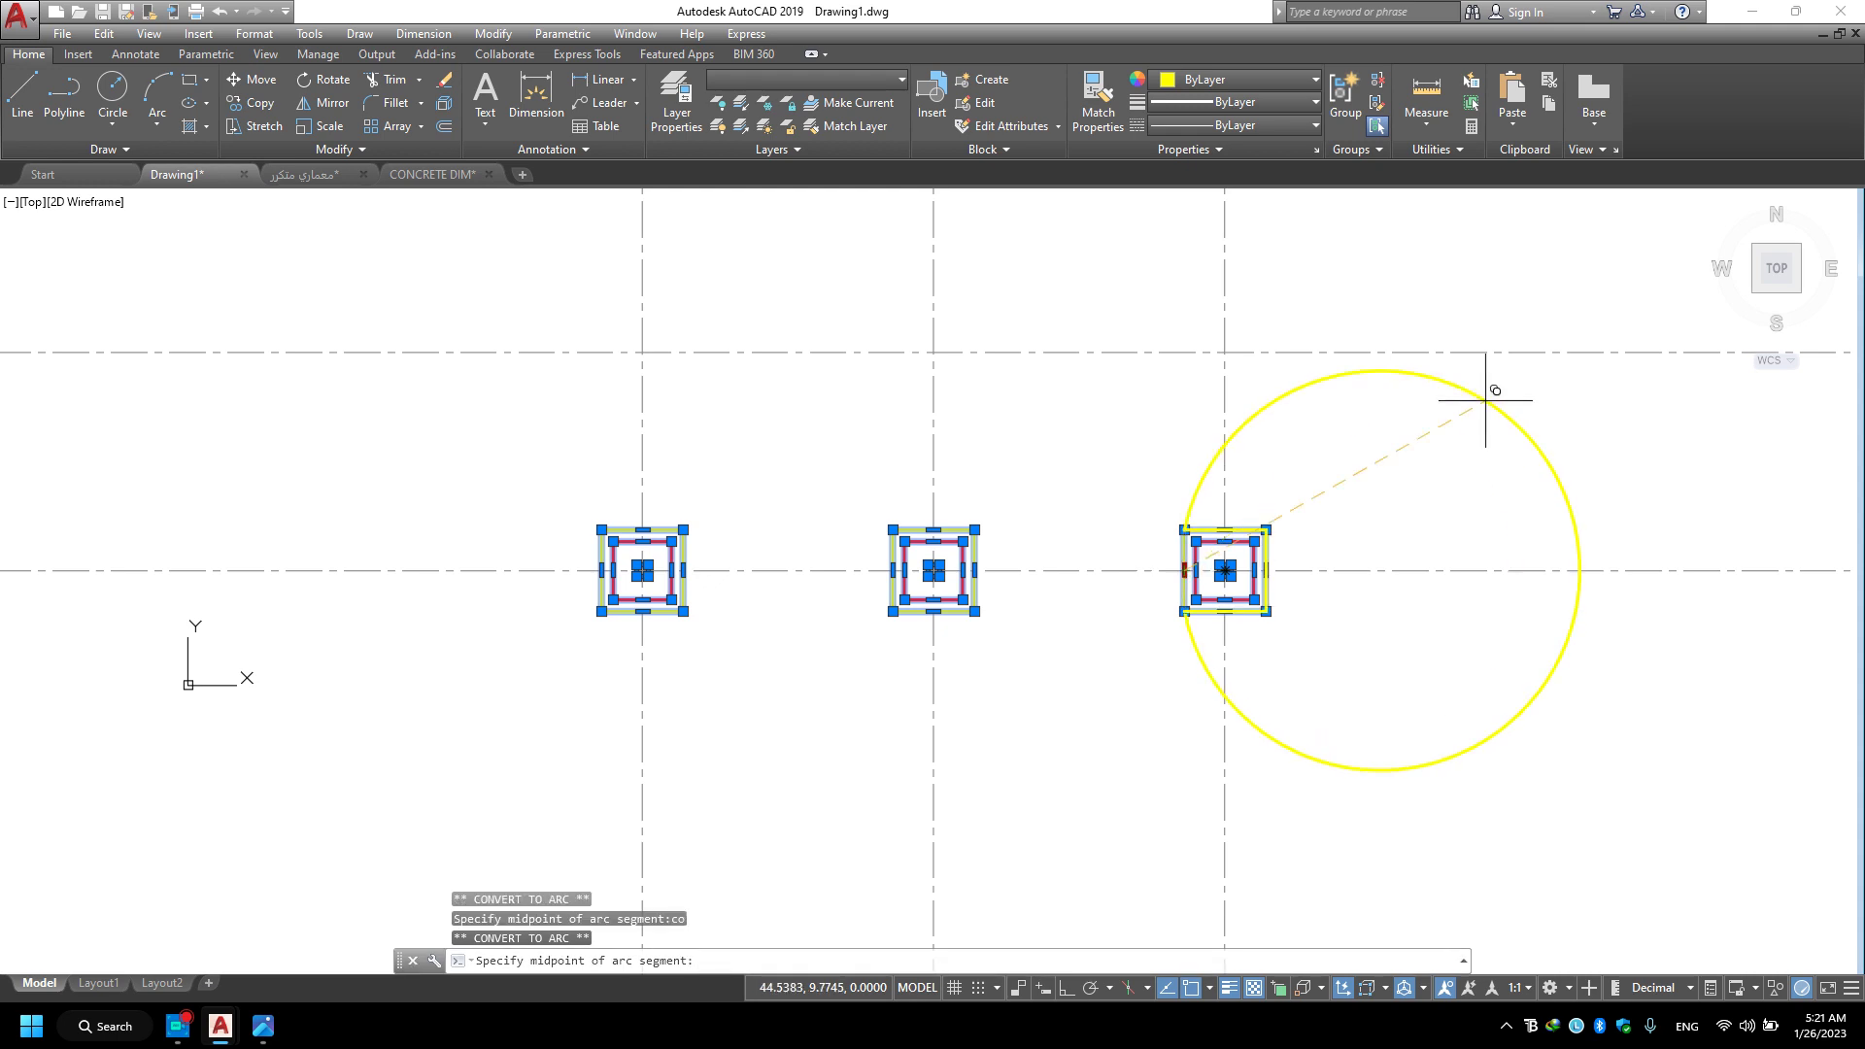
key("Escape")
key("Escape")
key("Escape")
Reselect the footing row and copy it from its middle footing onto the remaining axes.
left_click(528, 662)
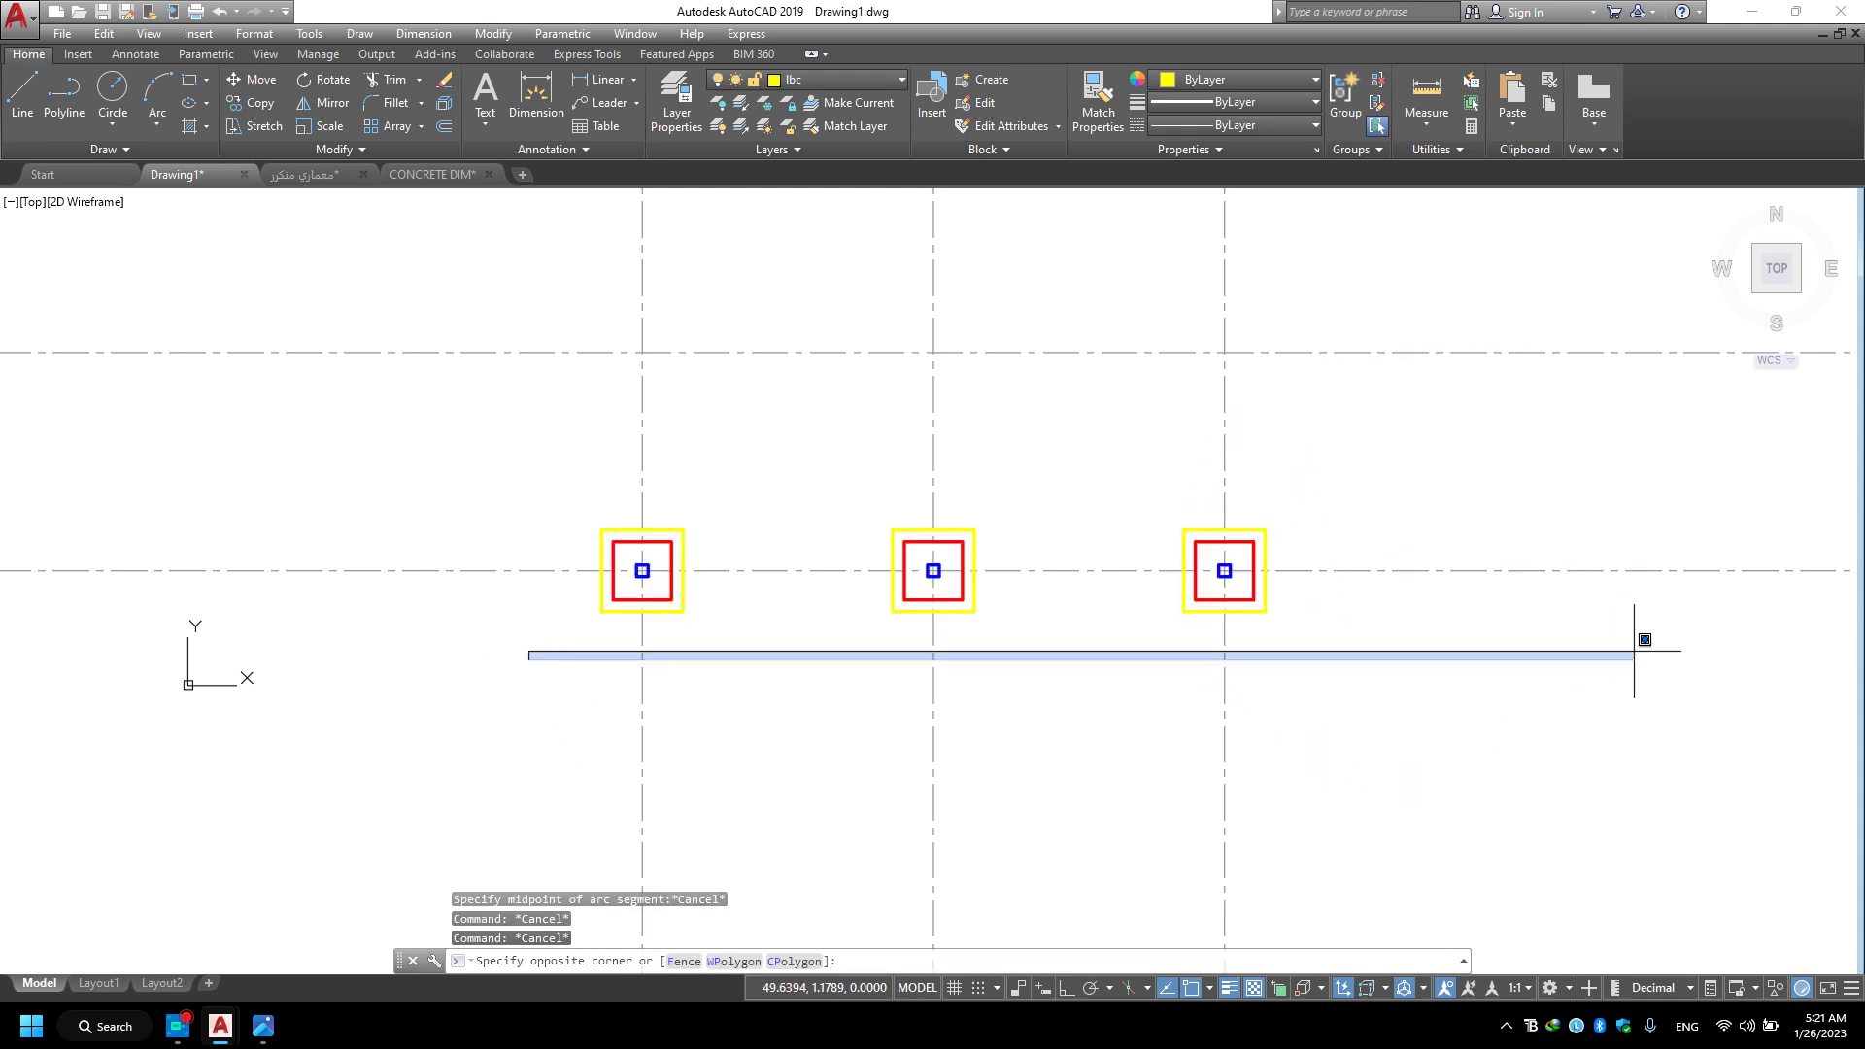
left_click(1564, 420)
type("o")
key("Return")
scroll(1000, 573, "up", 6)
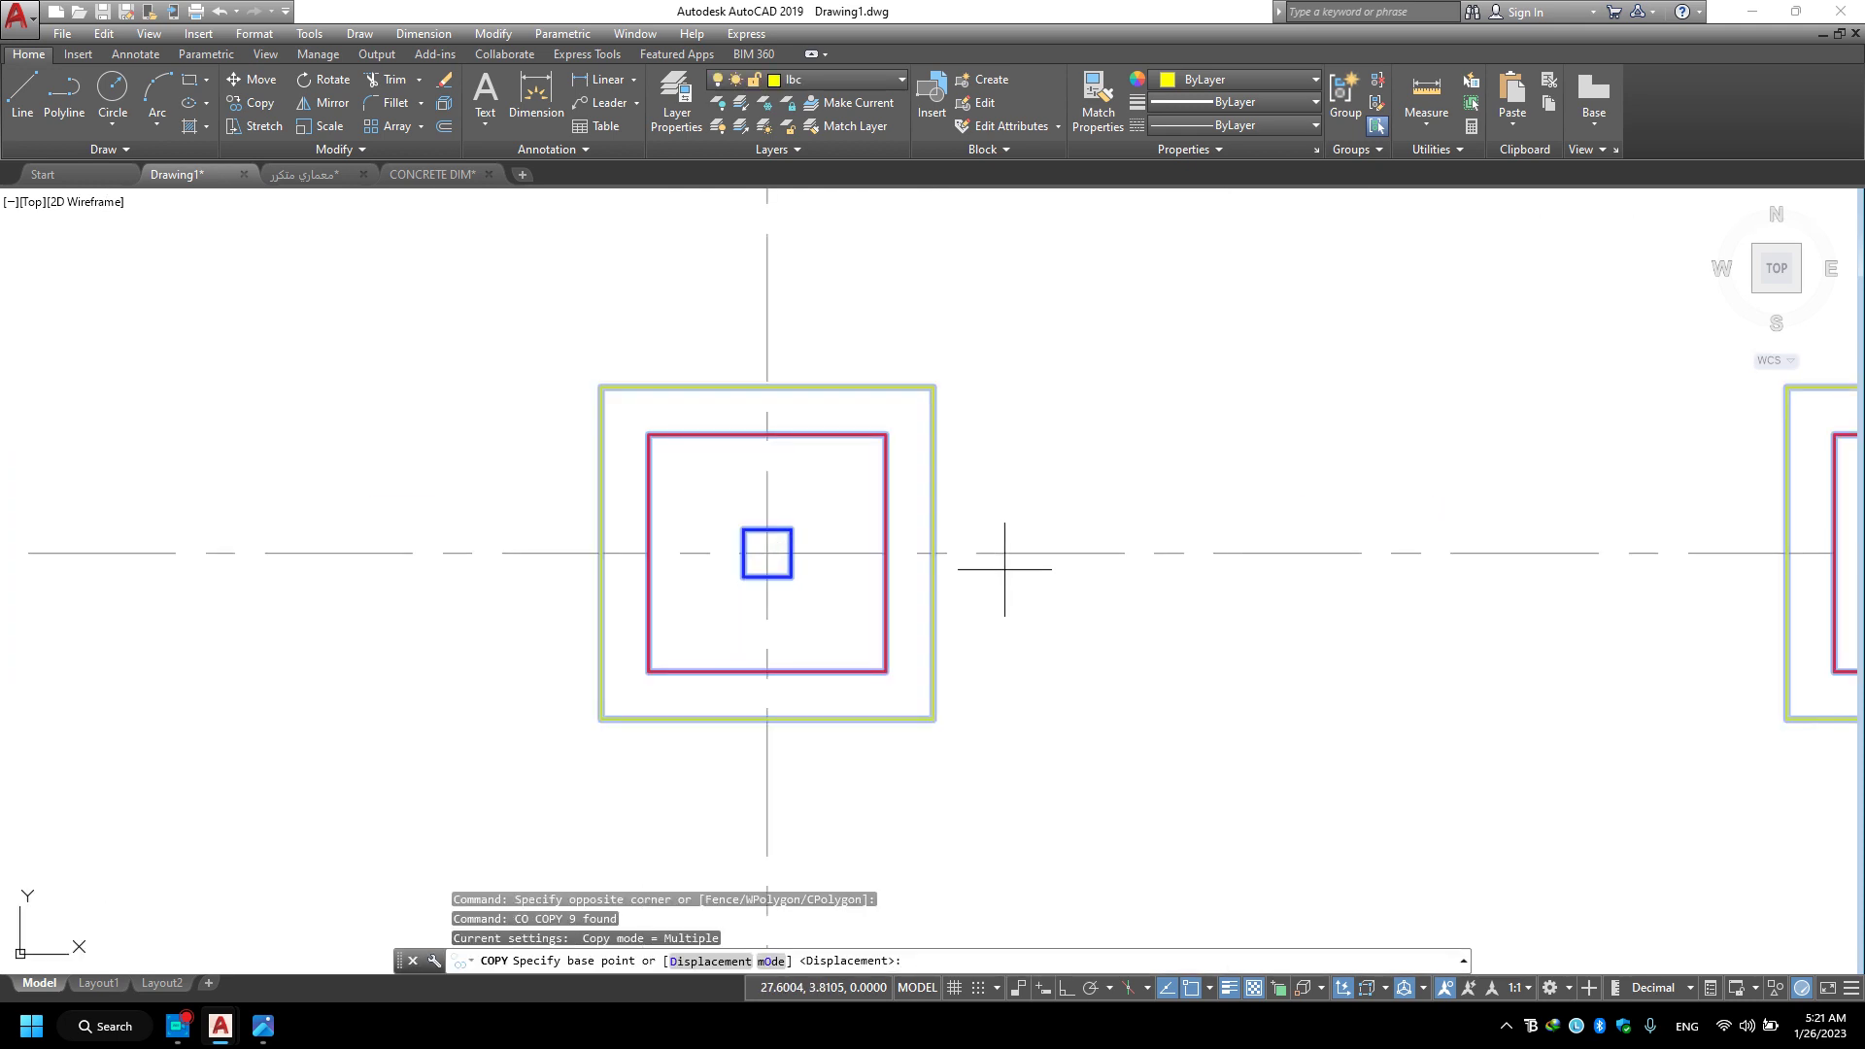
left_click(767, 552)
scroll(806, 467, "down", 5)
middle_click_drag(814, 457, 747, 757)
scroll(661, 570, "up", 8)
left_click(660, 570)
scroll(738, 544, "down", 6)
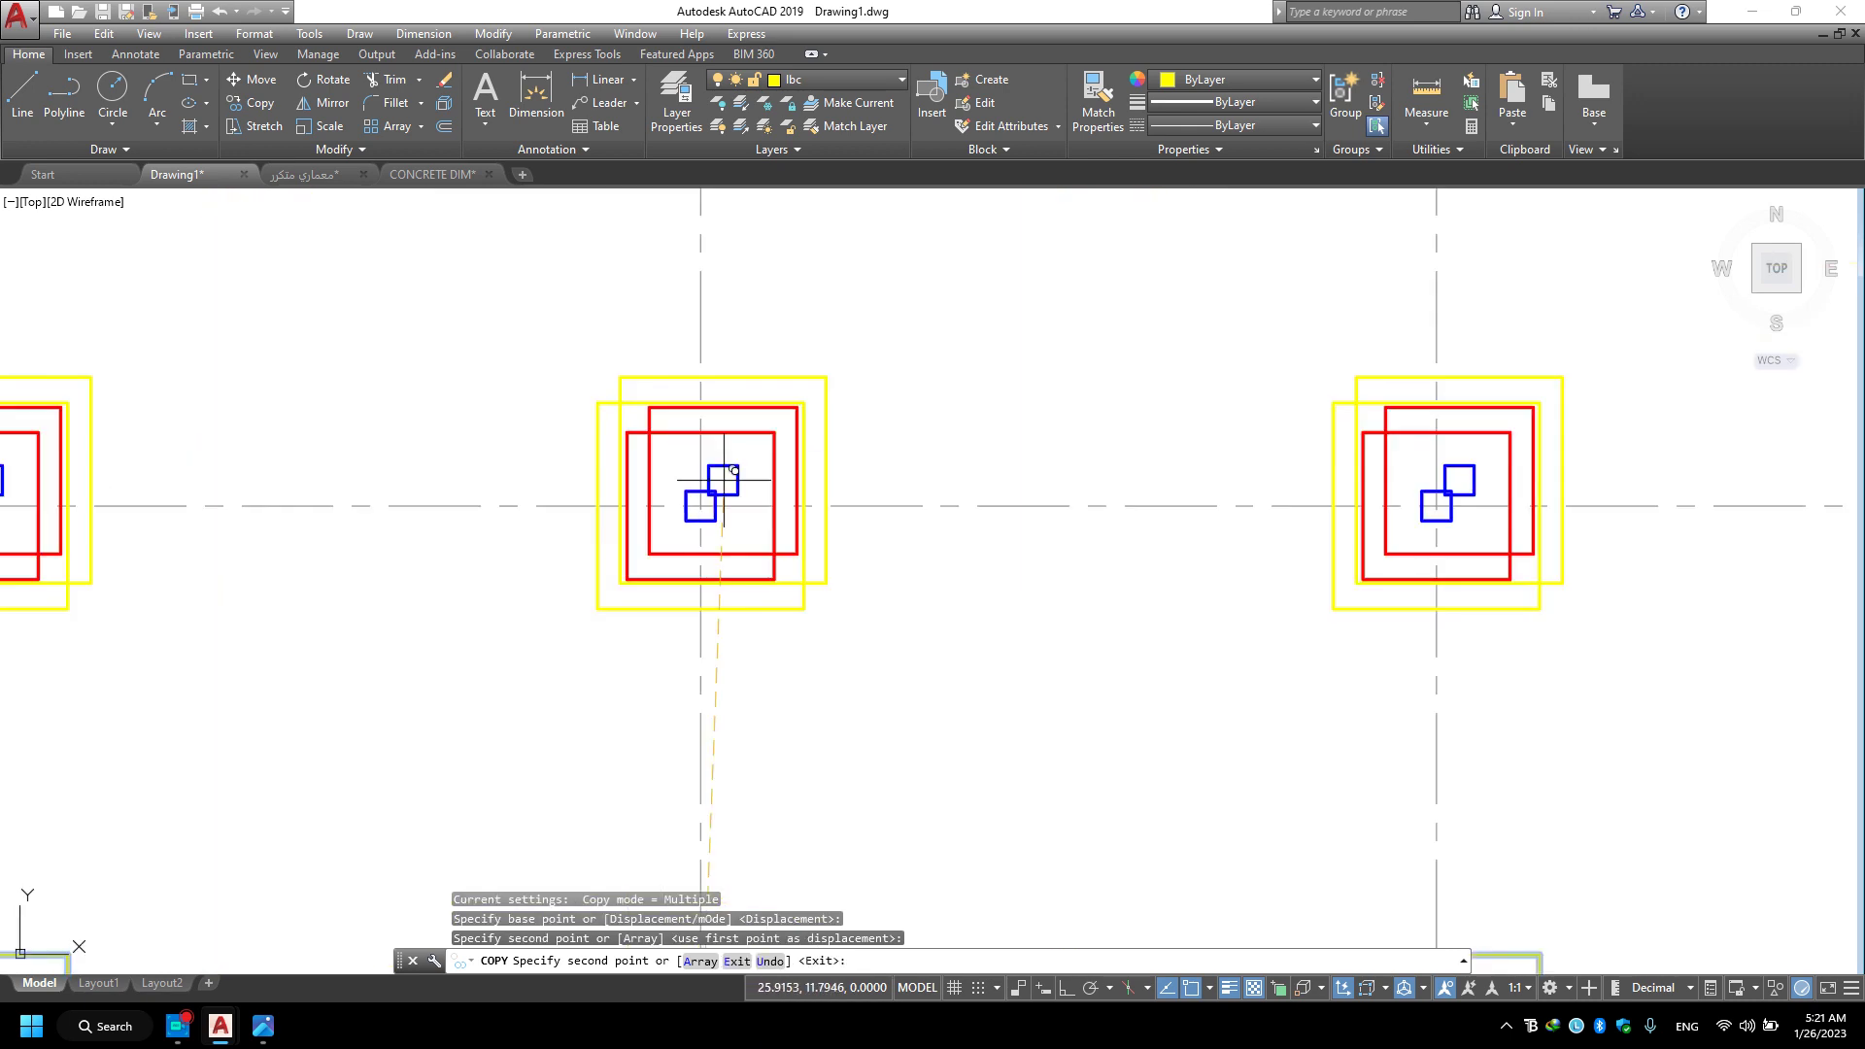
scroll(791, 520, "down", 2)
scroll(738, 626, "up", 7)
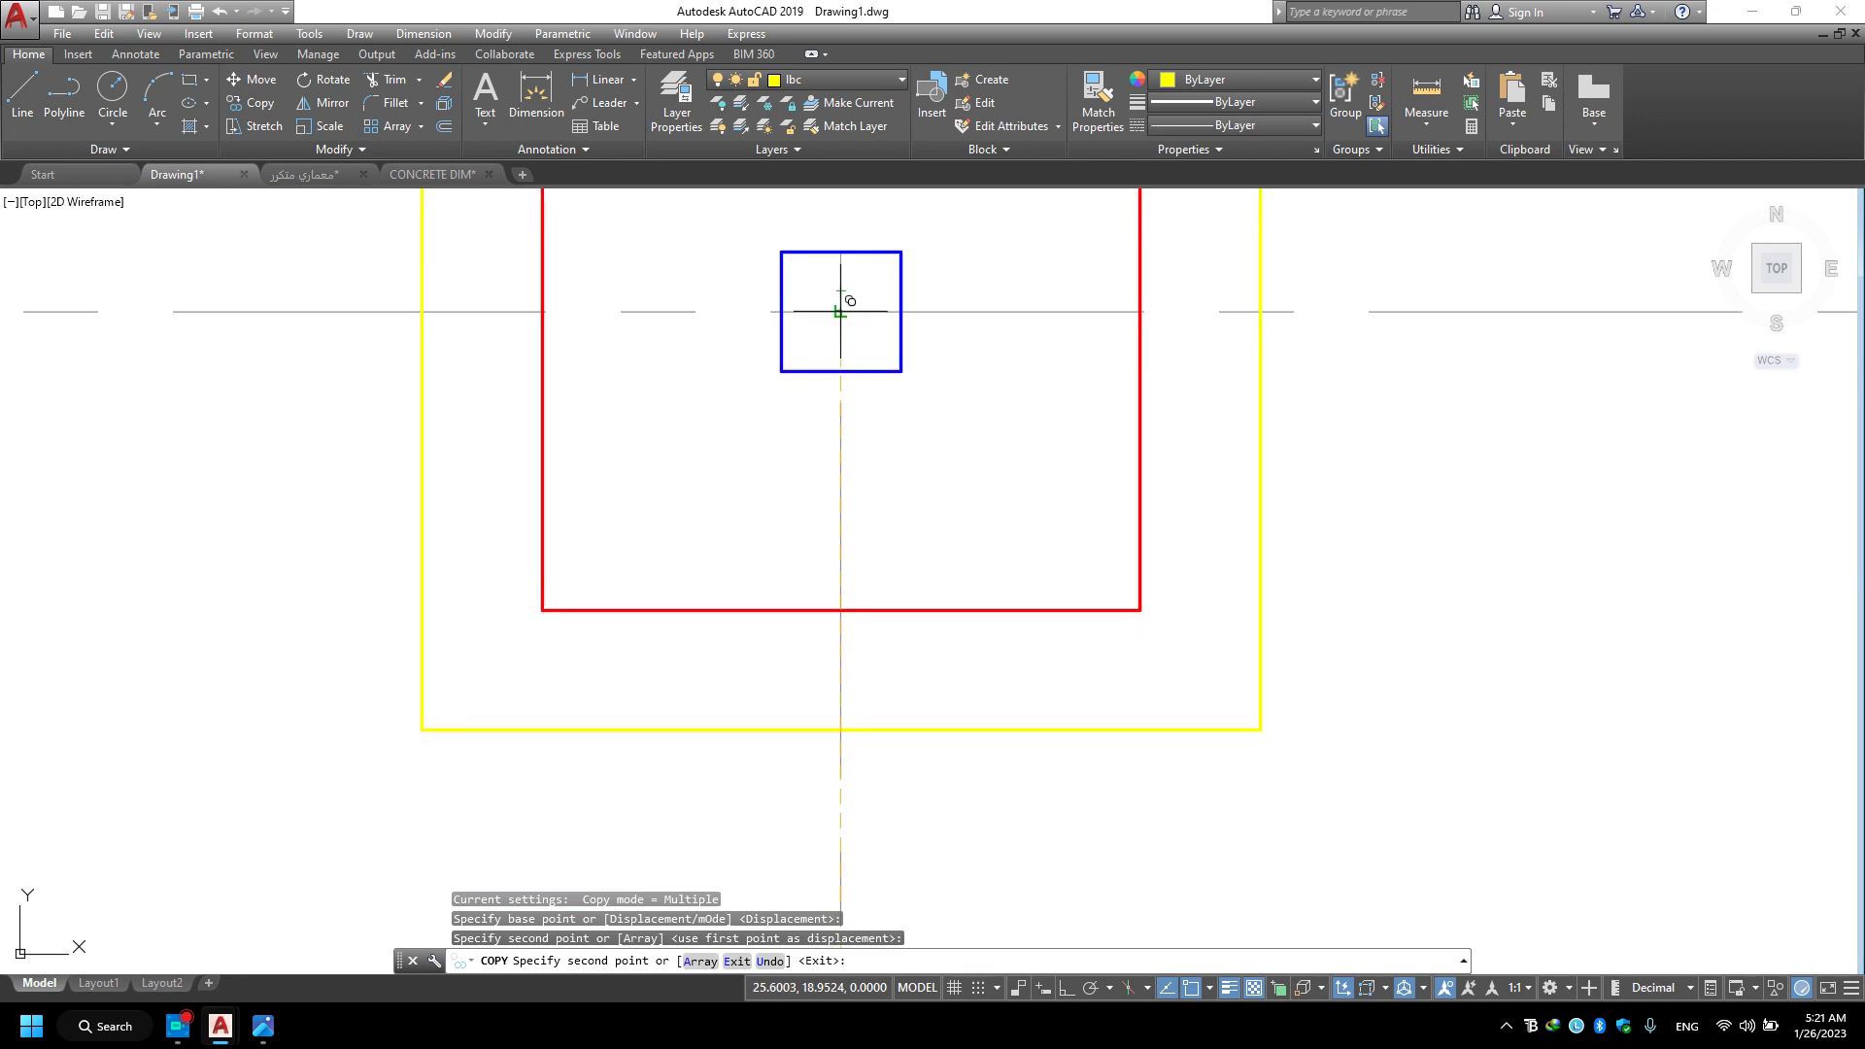
left_click(851, 313)
scroll(852, 313, "down", 10)
scroll(855, 403, "down", 2)
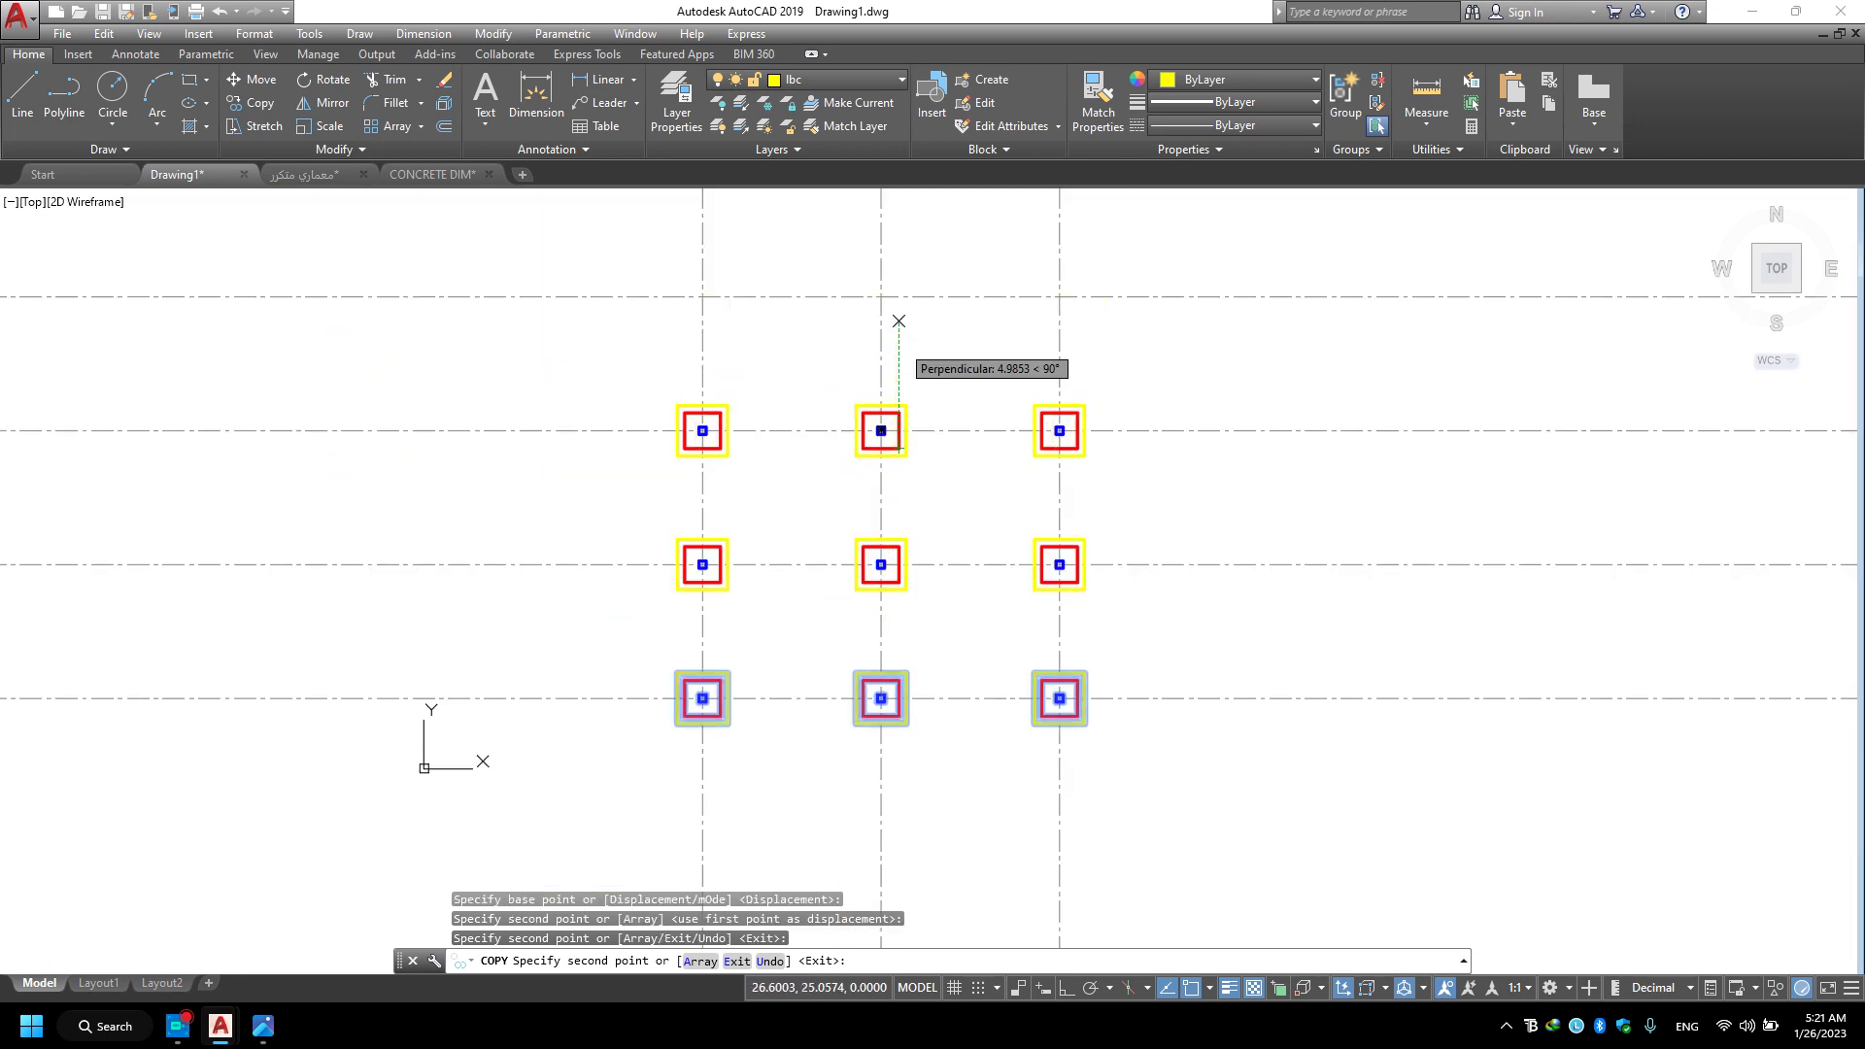
scroll(836, 621, "up", 6)
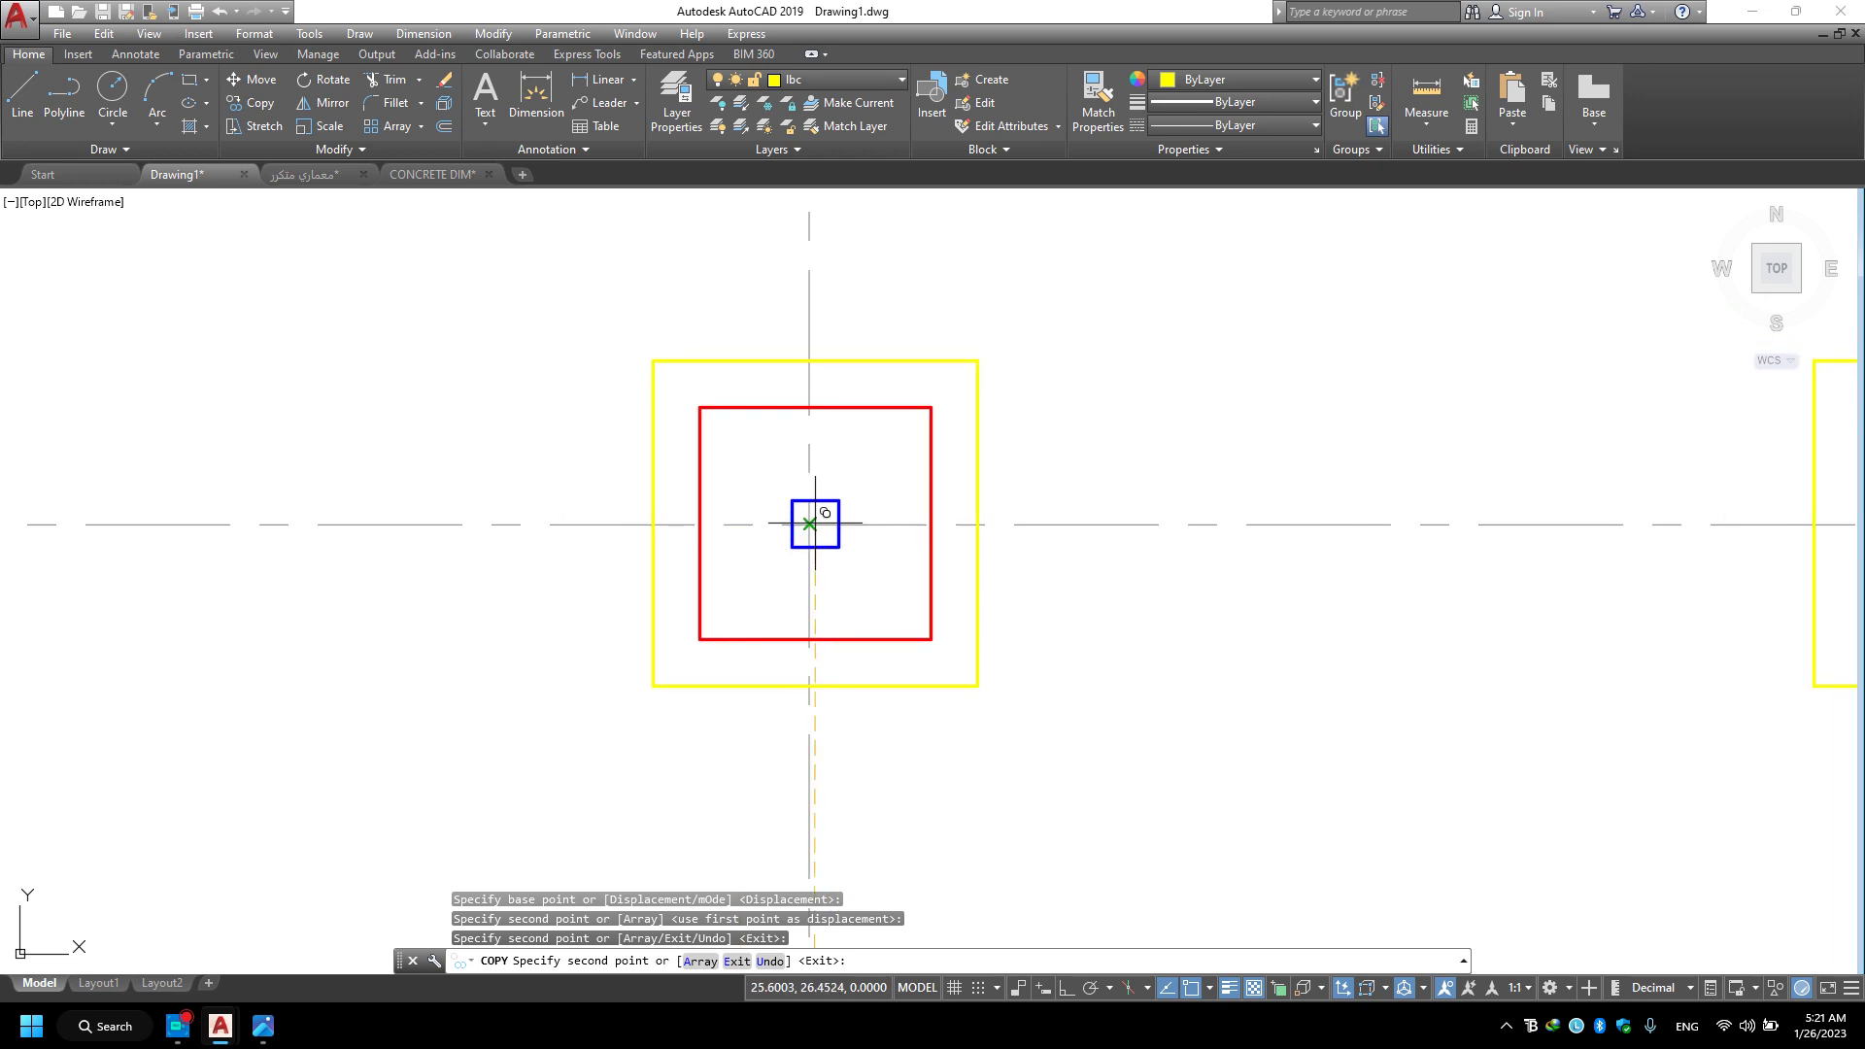
scroll(809, 525, "down", 2)
scroll(874, 466, "down", 6)
key("Escape")
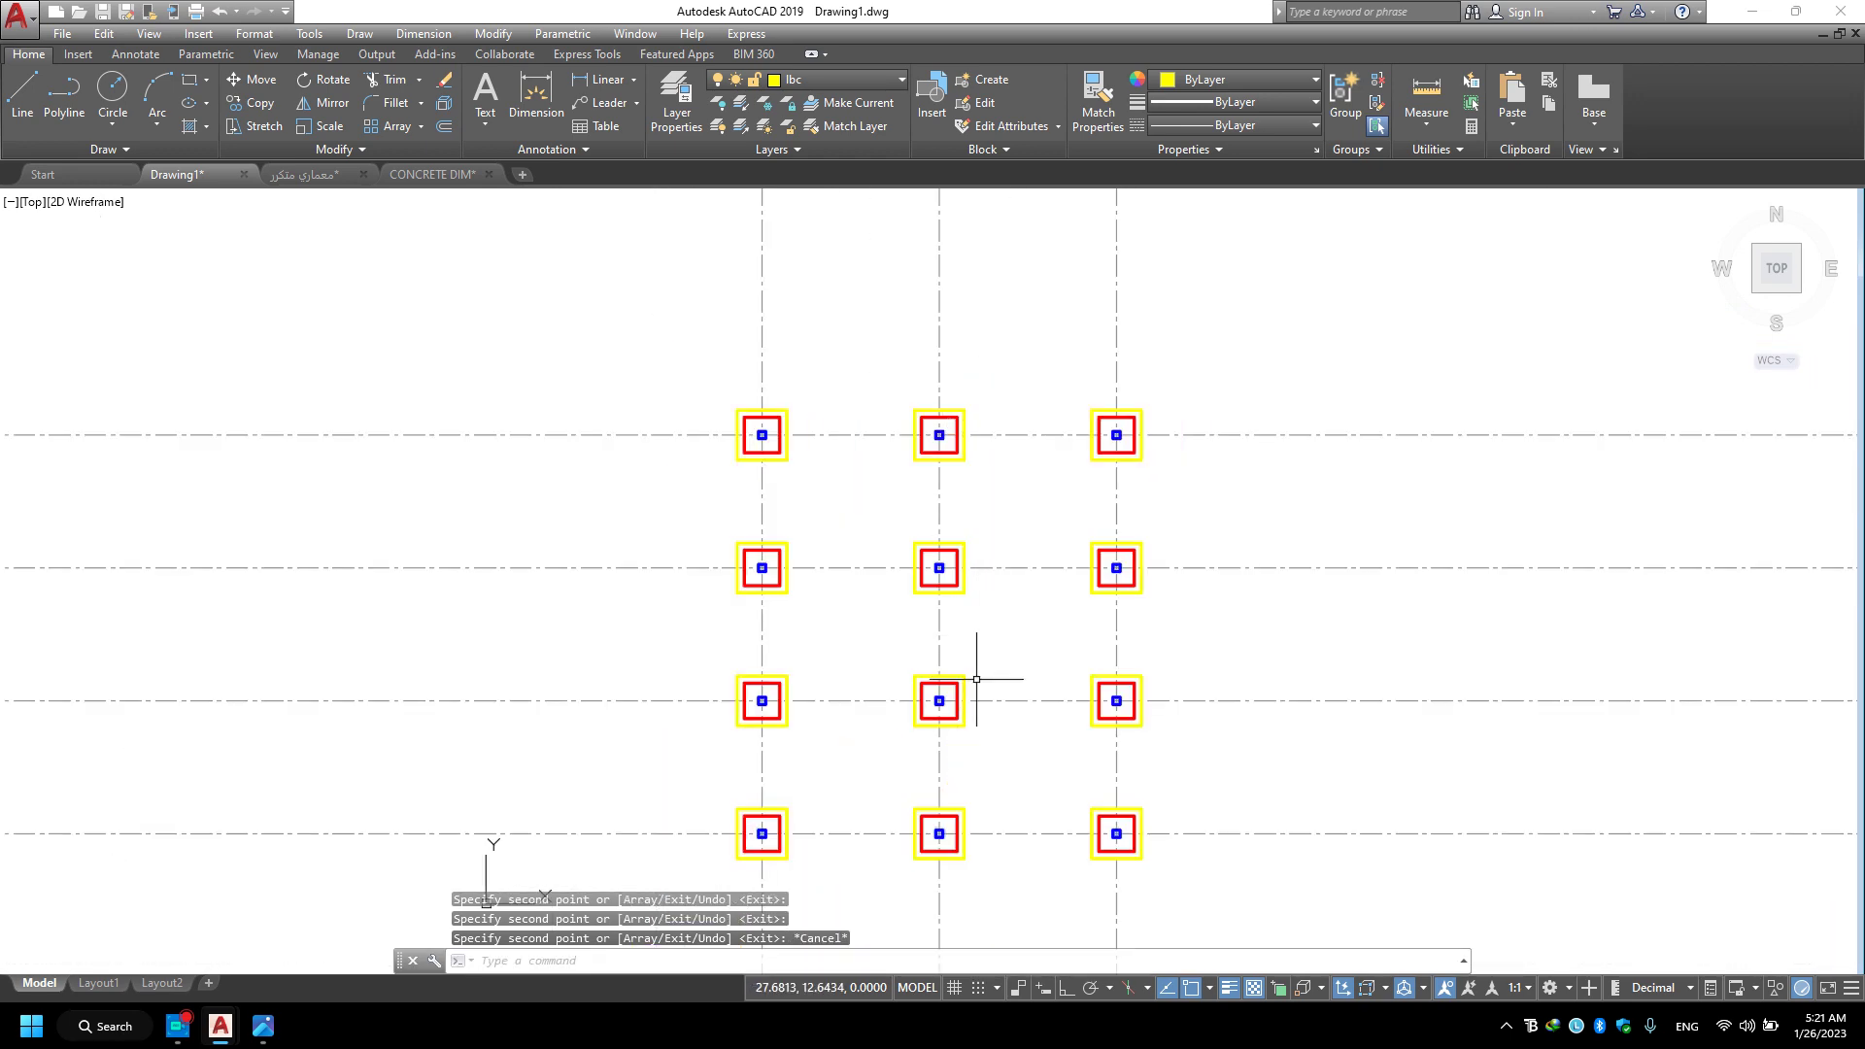
middle_click_drag(965, 686, 1024, 614)
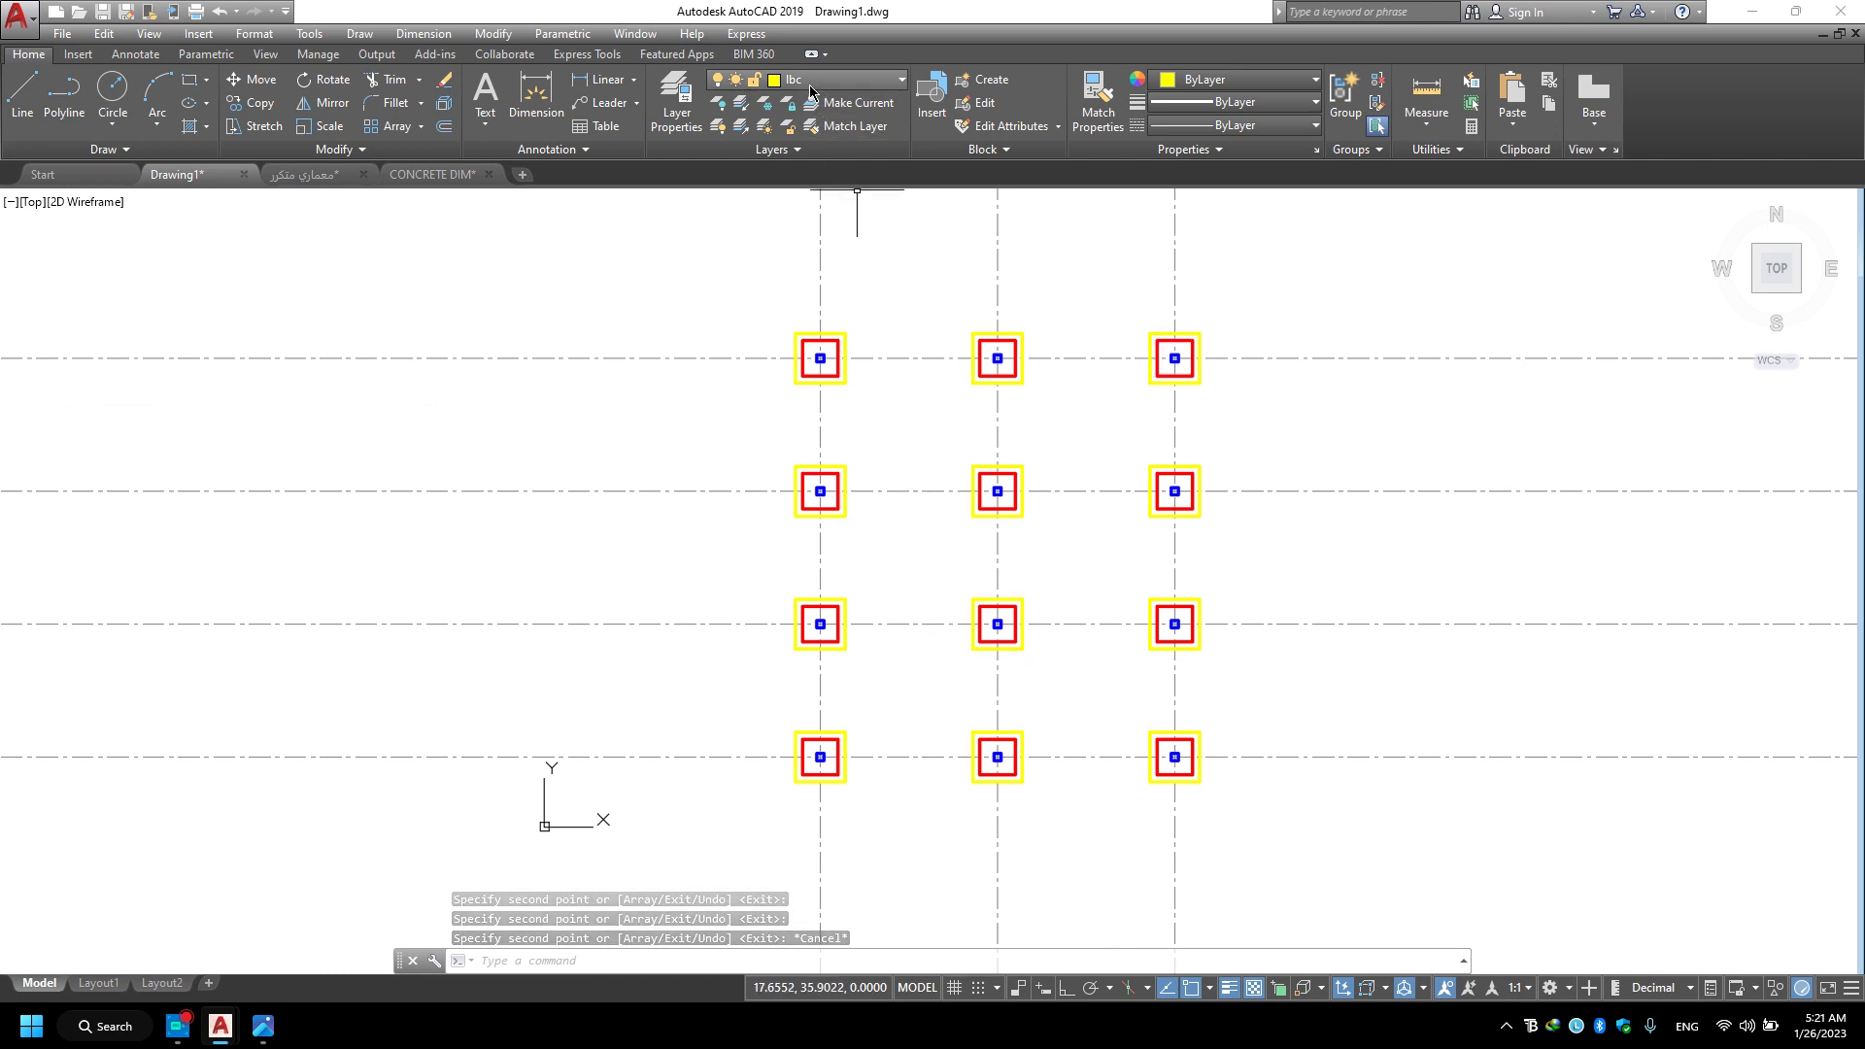
left_click(677, 97)
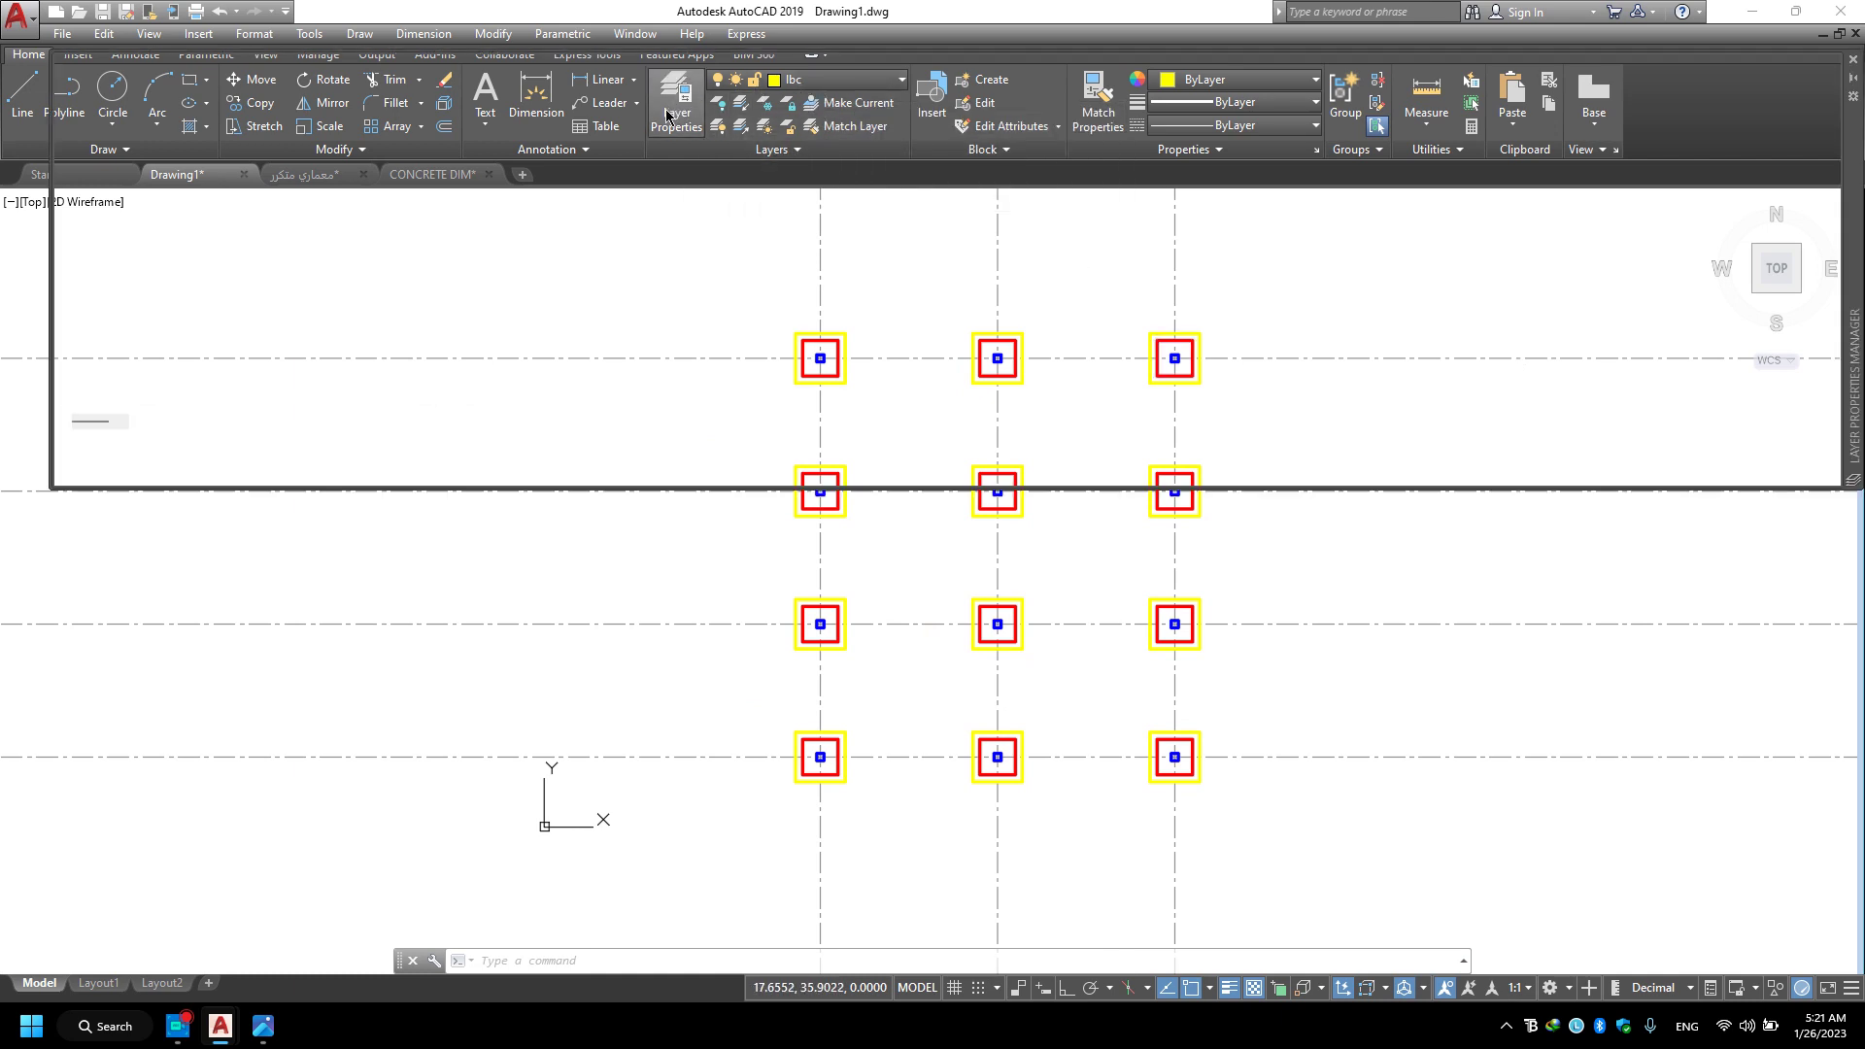
left_click(1853, 62)
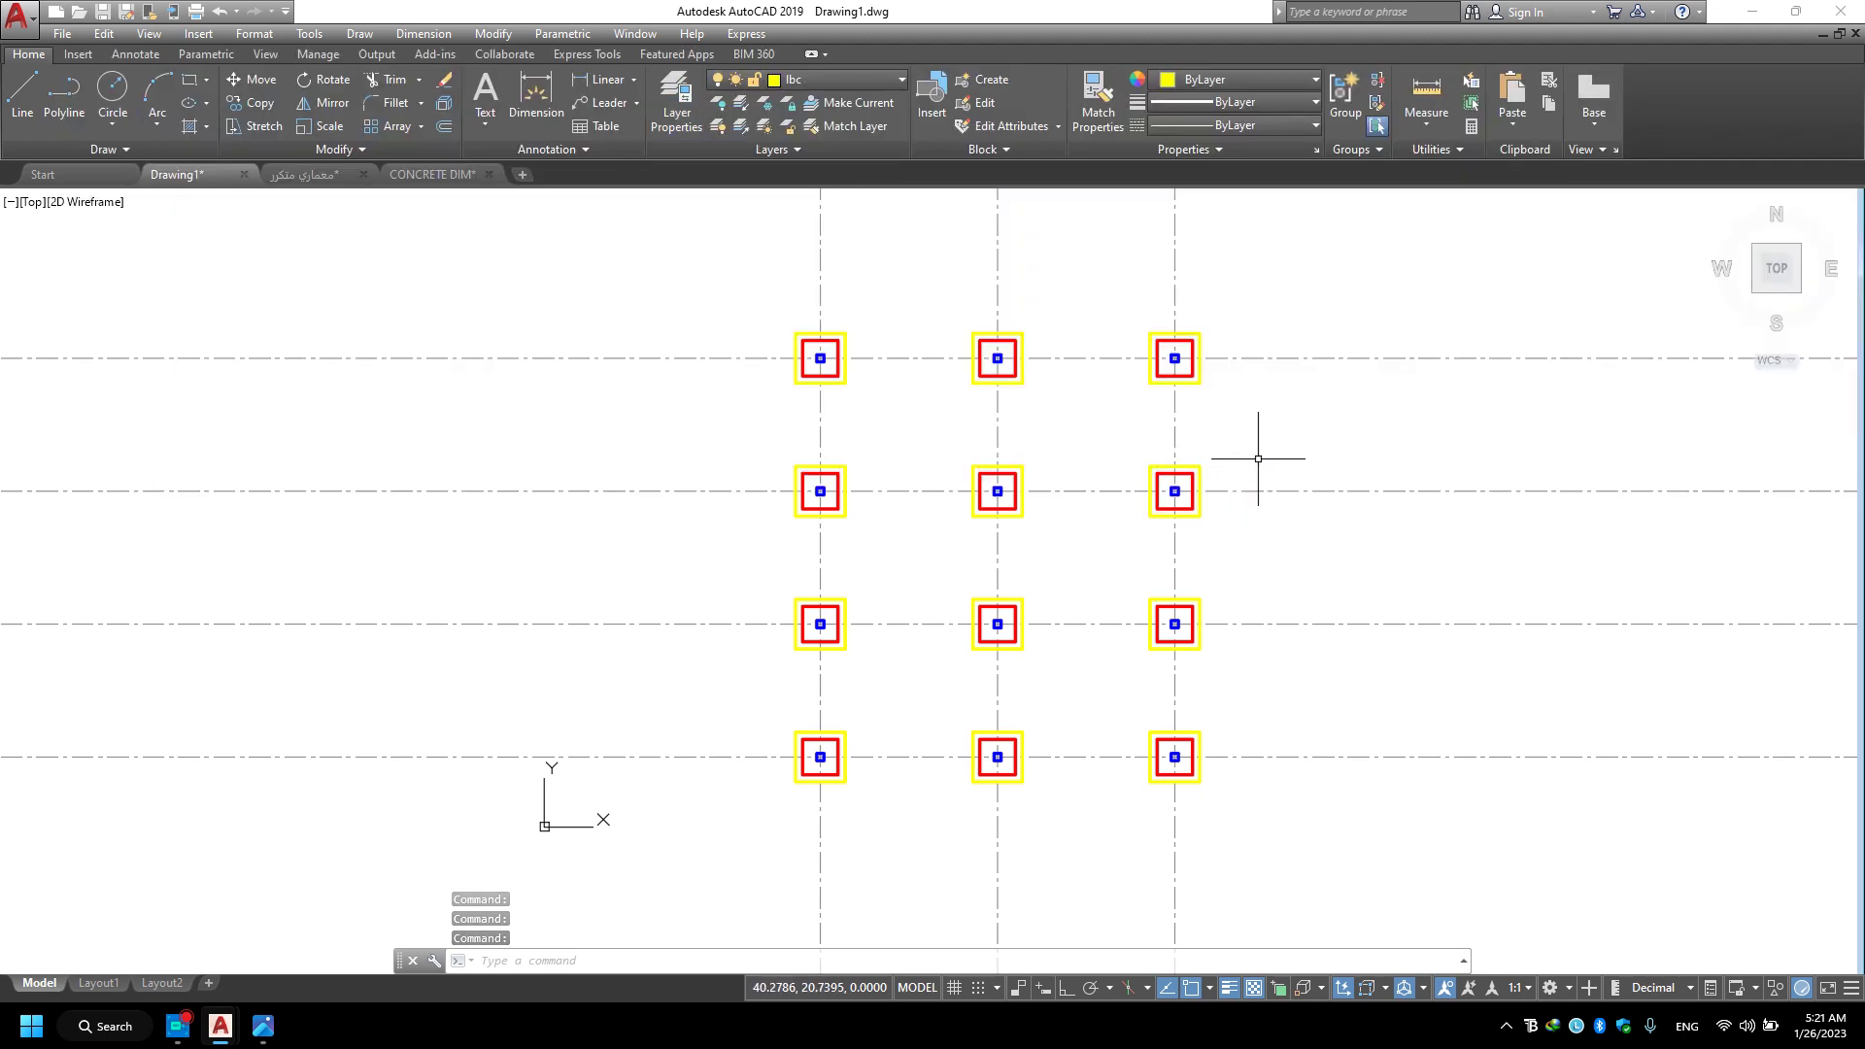
middle_click_drag(1195, 470, 1075, 506)
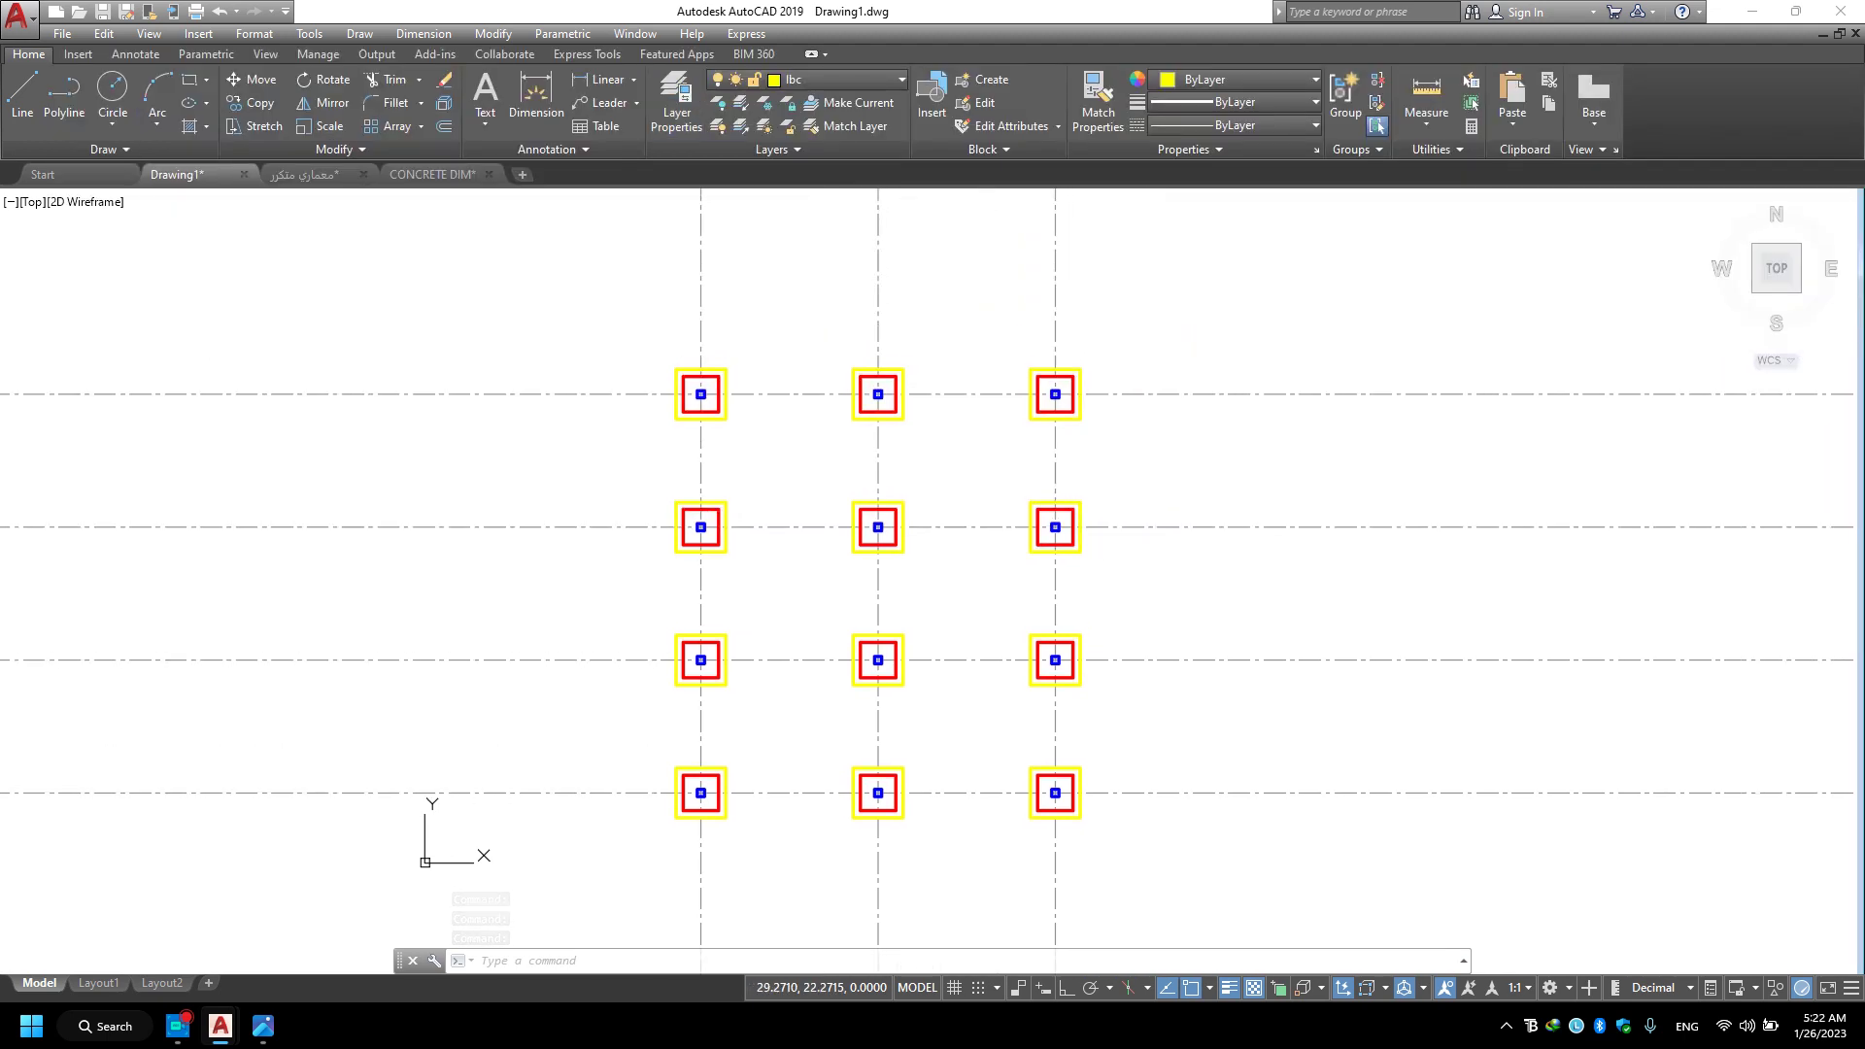
scroll(759, 676, "down", 2)
mouse_move(770, 632)
middle_mouse_down()
mouse_move(887, 545)
mouse_move(917, 551)
middle_mouse_up()
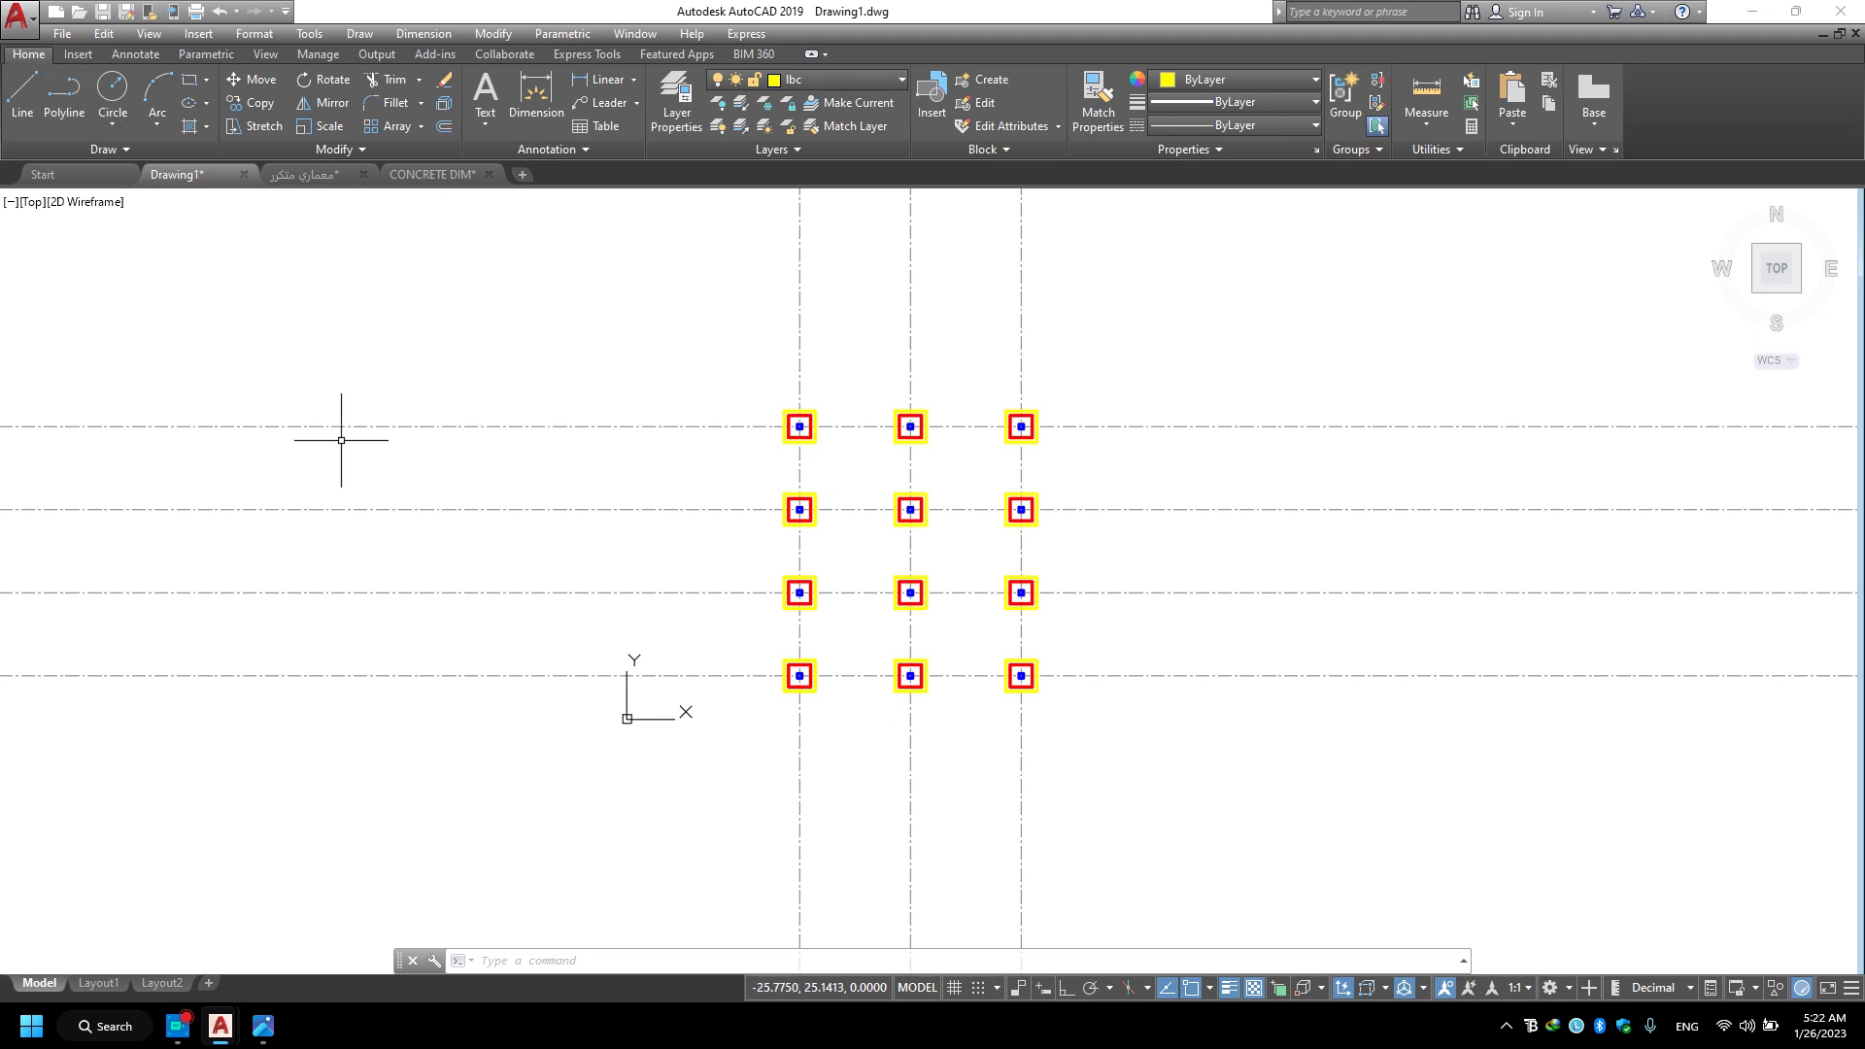
Start a single-sheet plot using the DWG To PDF.pc3 plotter on ANSI A paper.
key("ctrl+p")
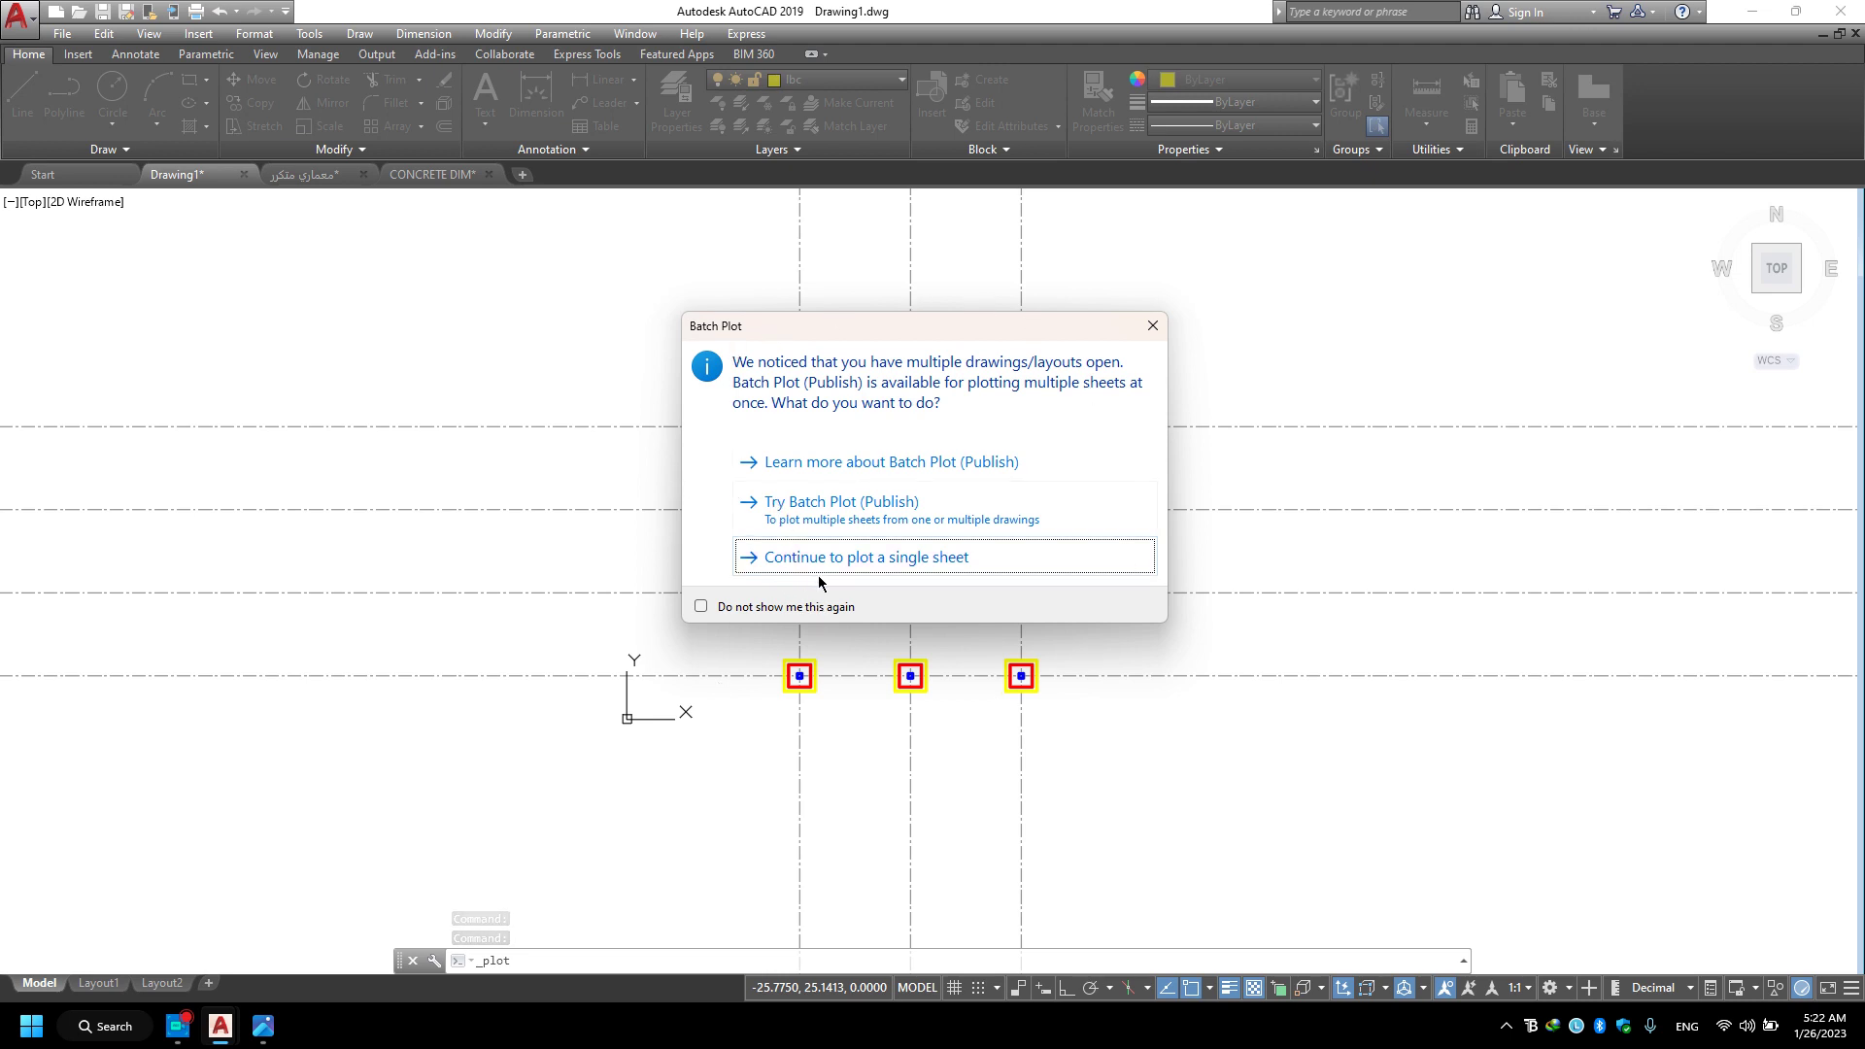
left_click(898, 566)
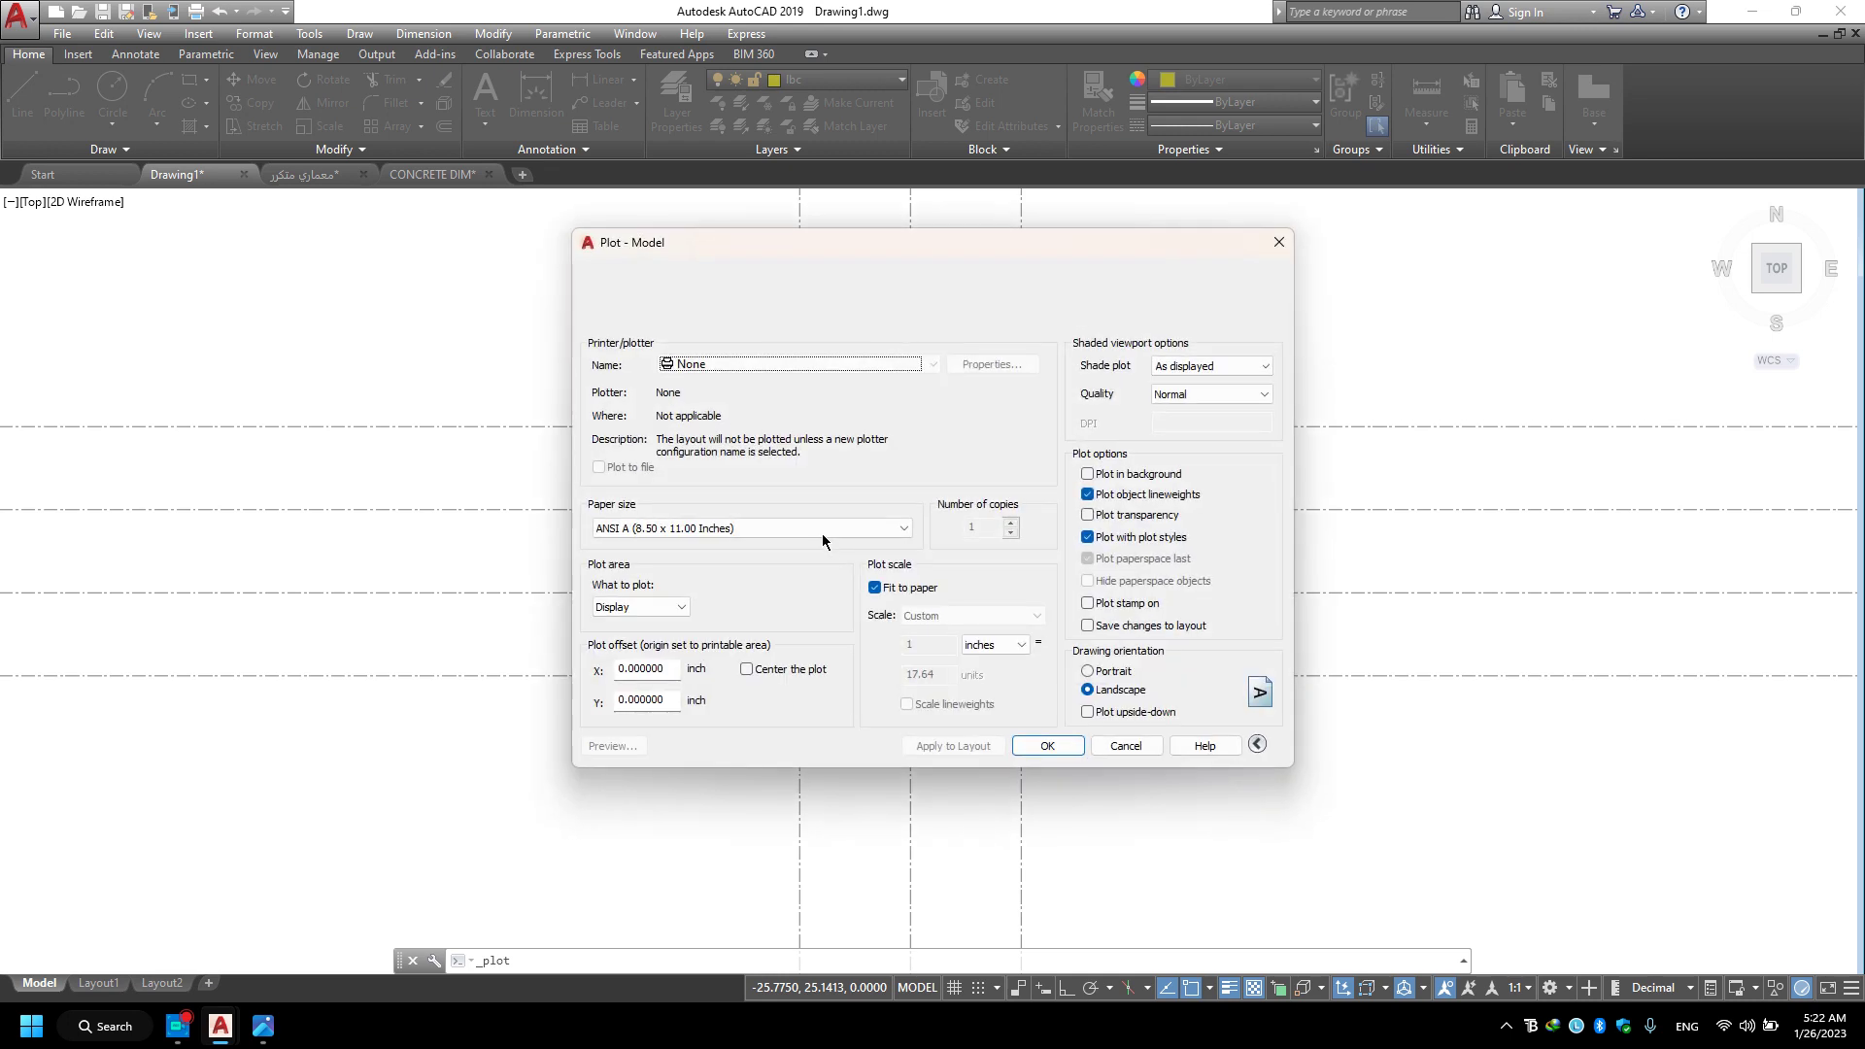
left_click(745, 309)
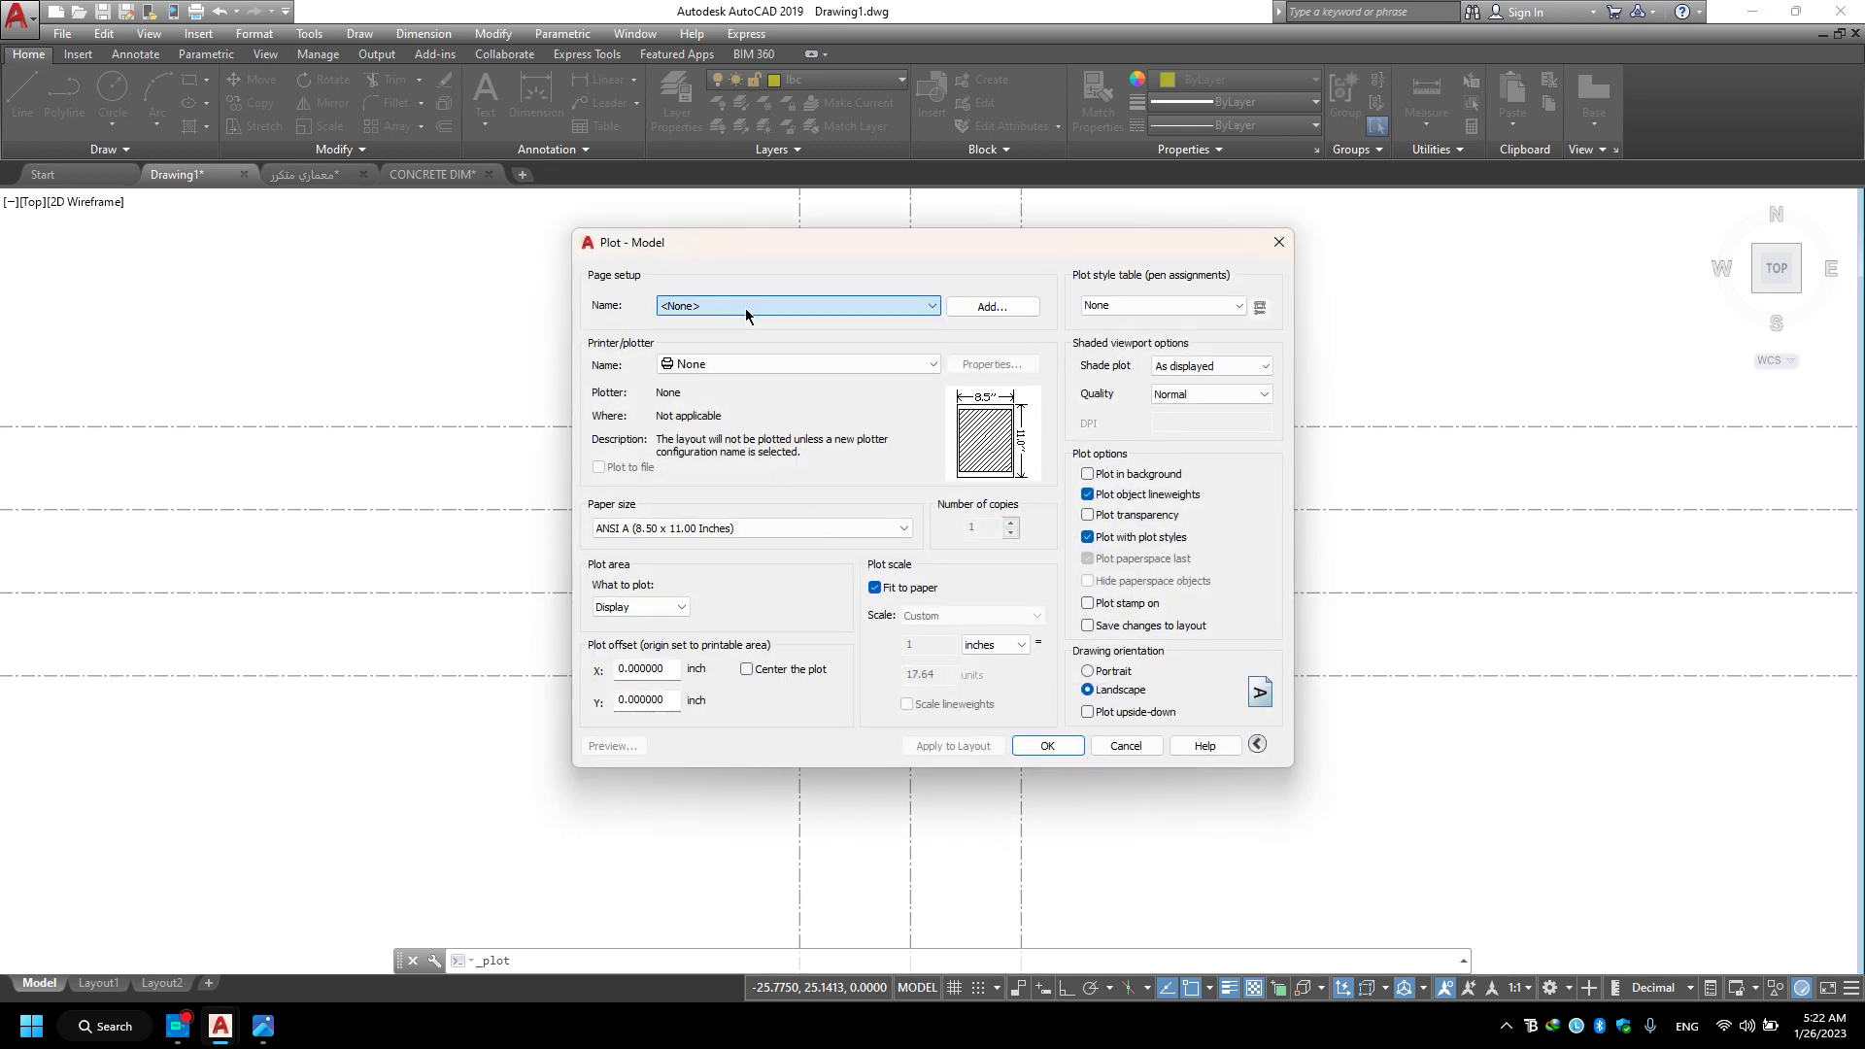
left_click(754, 366)
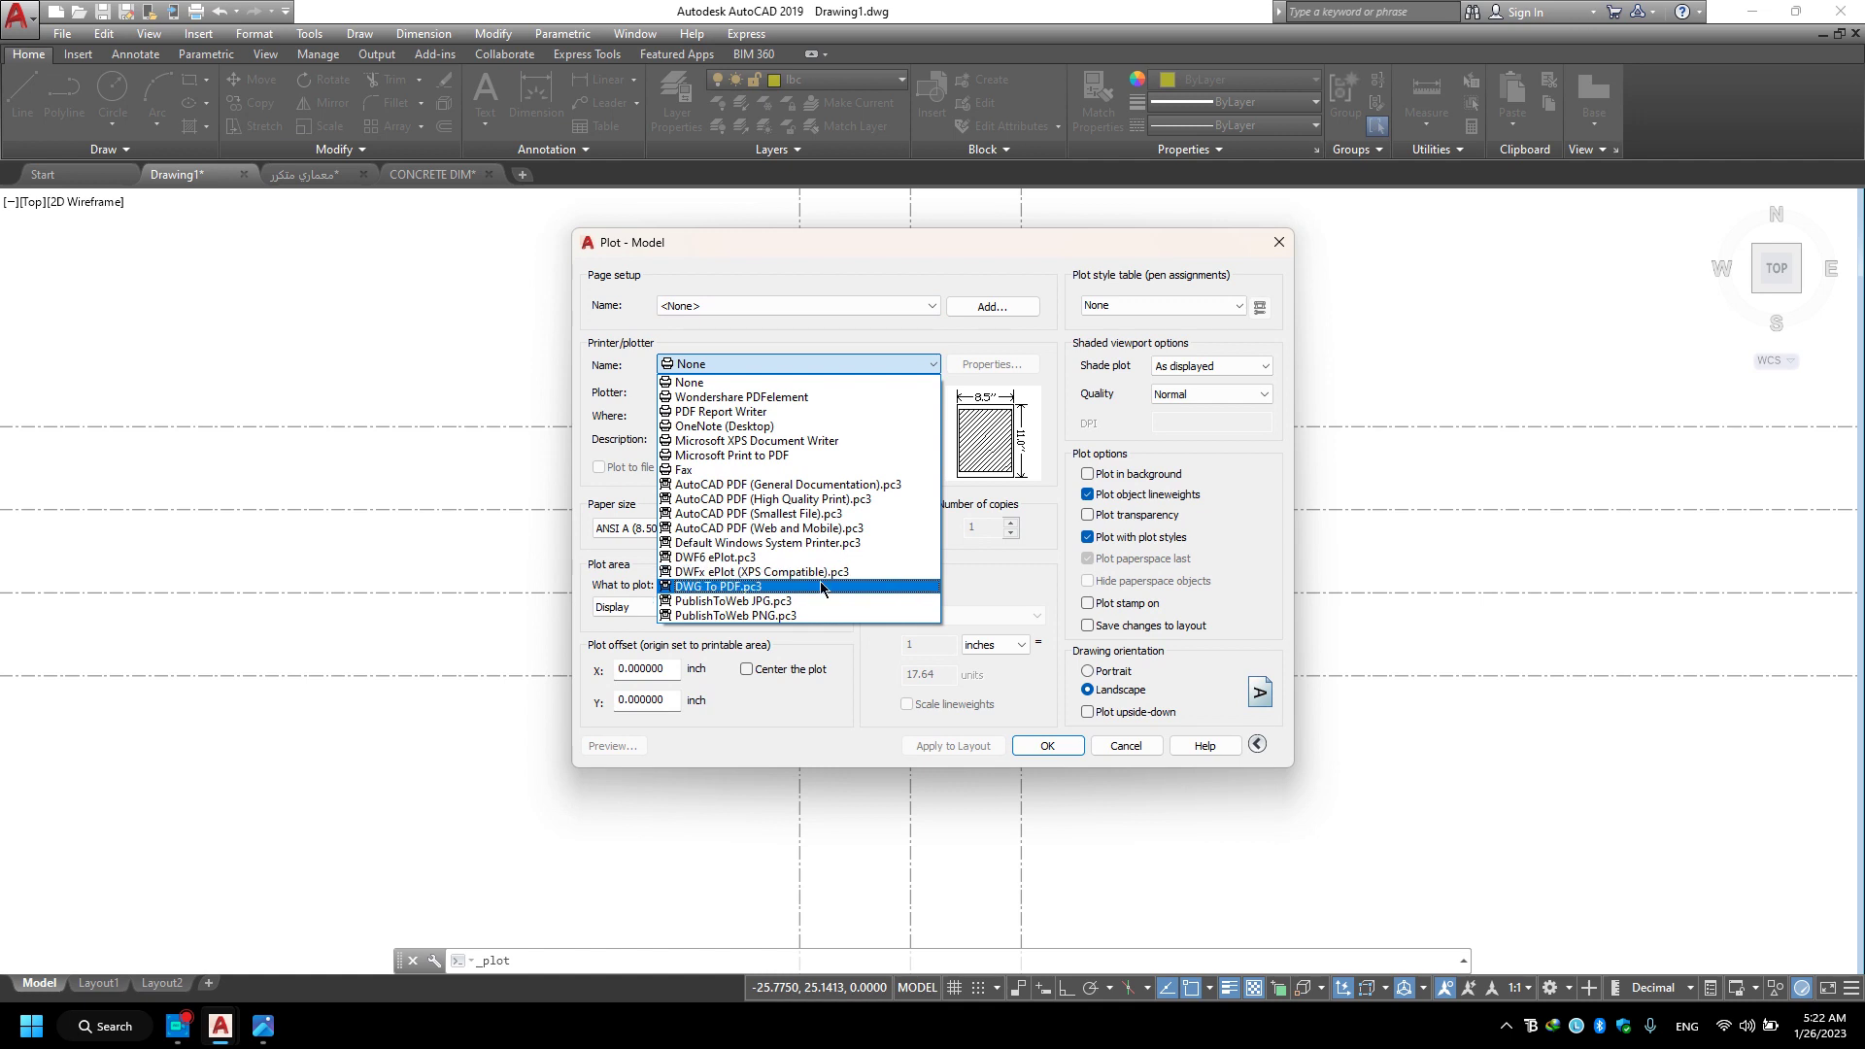
left_click(821, 587)
left_click(745, 533)
scroll(767, 663, "up", 1)
scroll(767, 663, "up", 2)
scroll(767, 663, "up", 2)
scroll(767, 663, "up", 3)
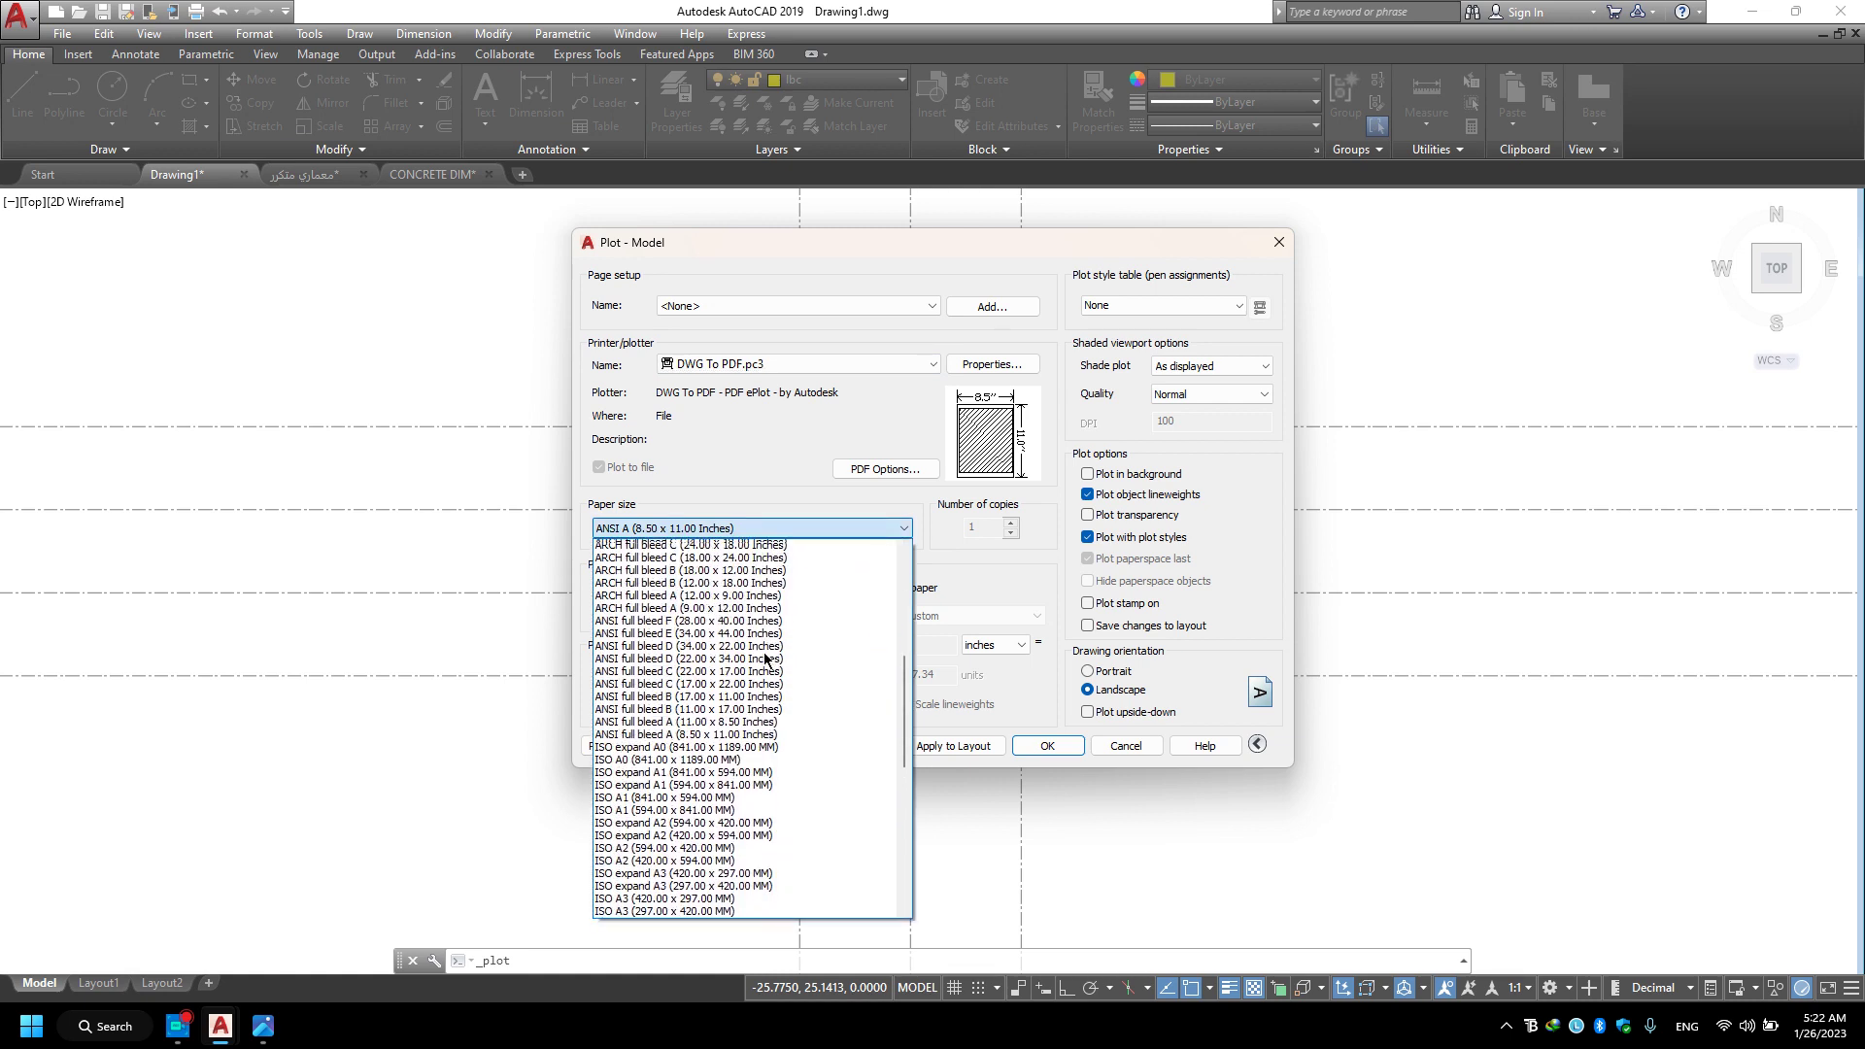
scroll(767, 664, "up", 2)
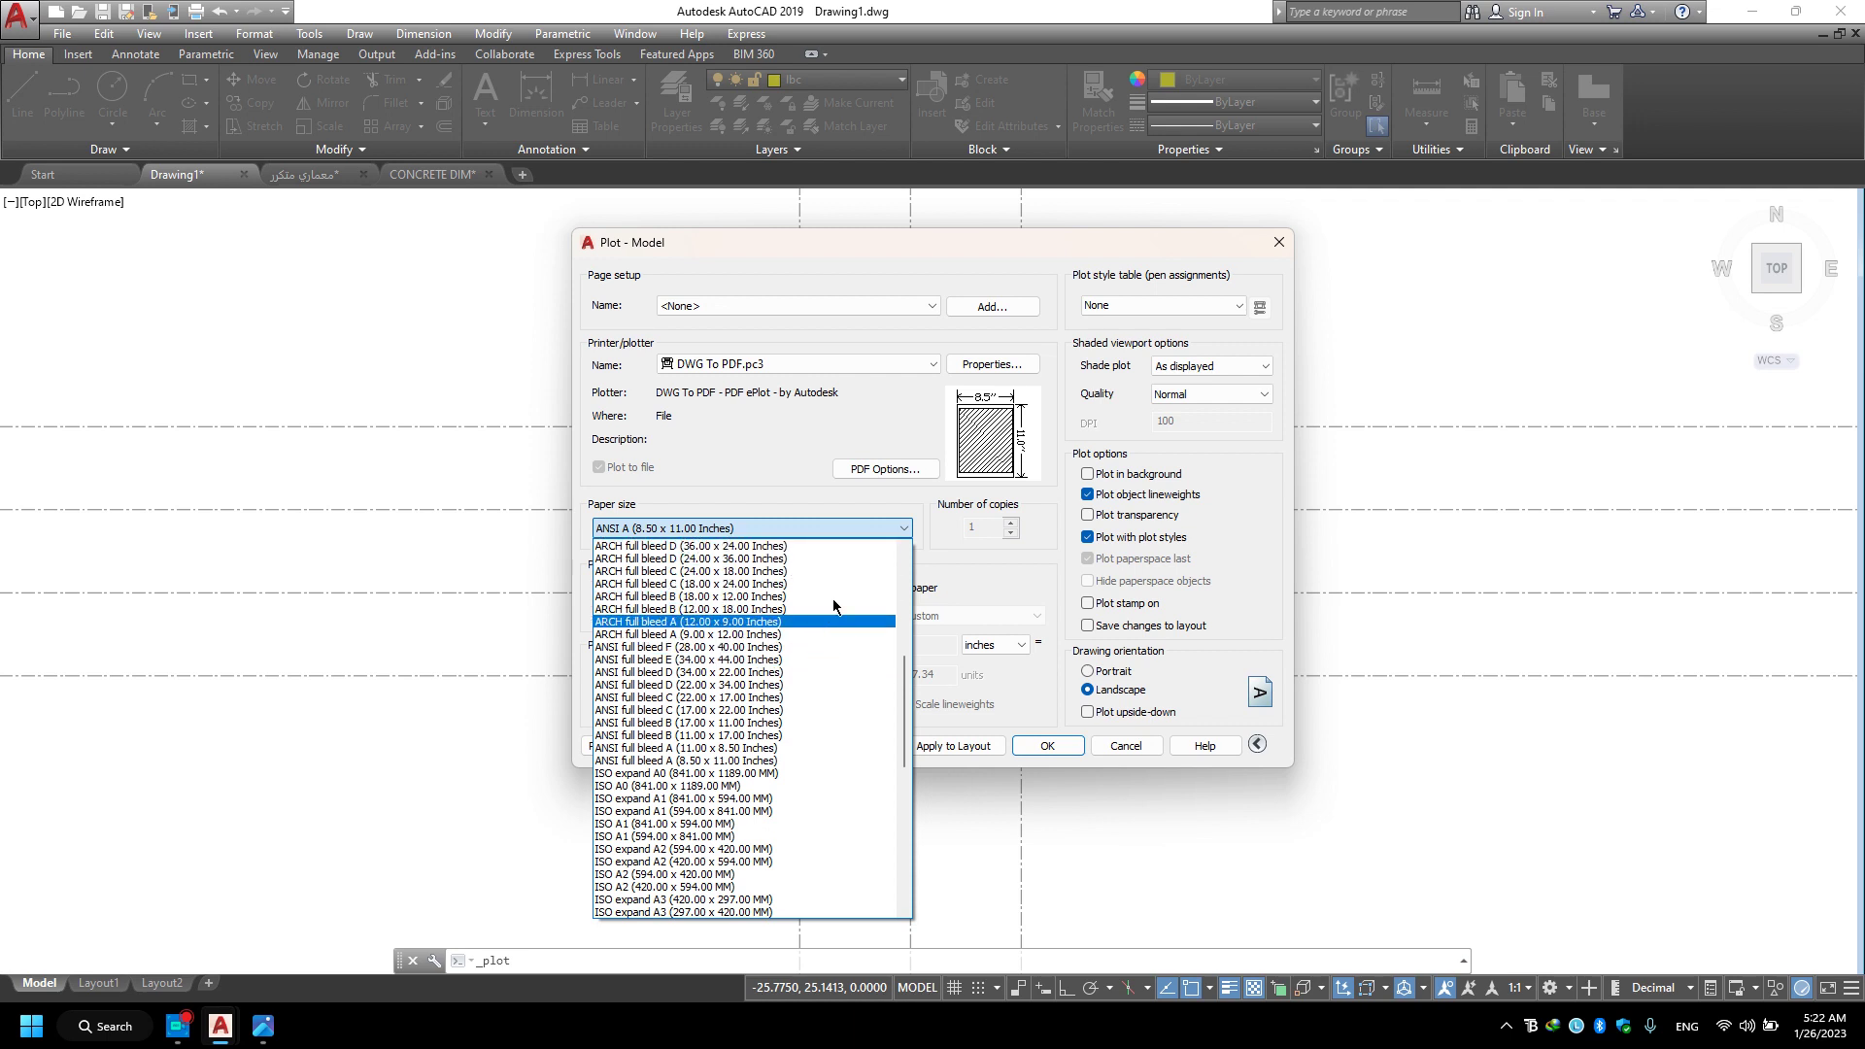
left_click(755, 306)
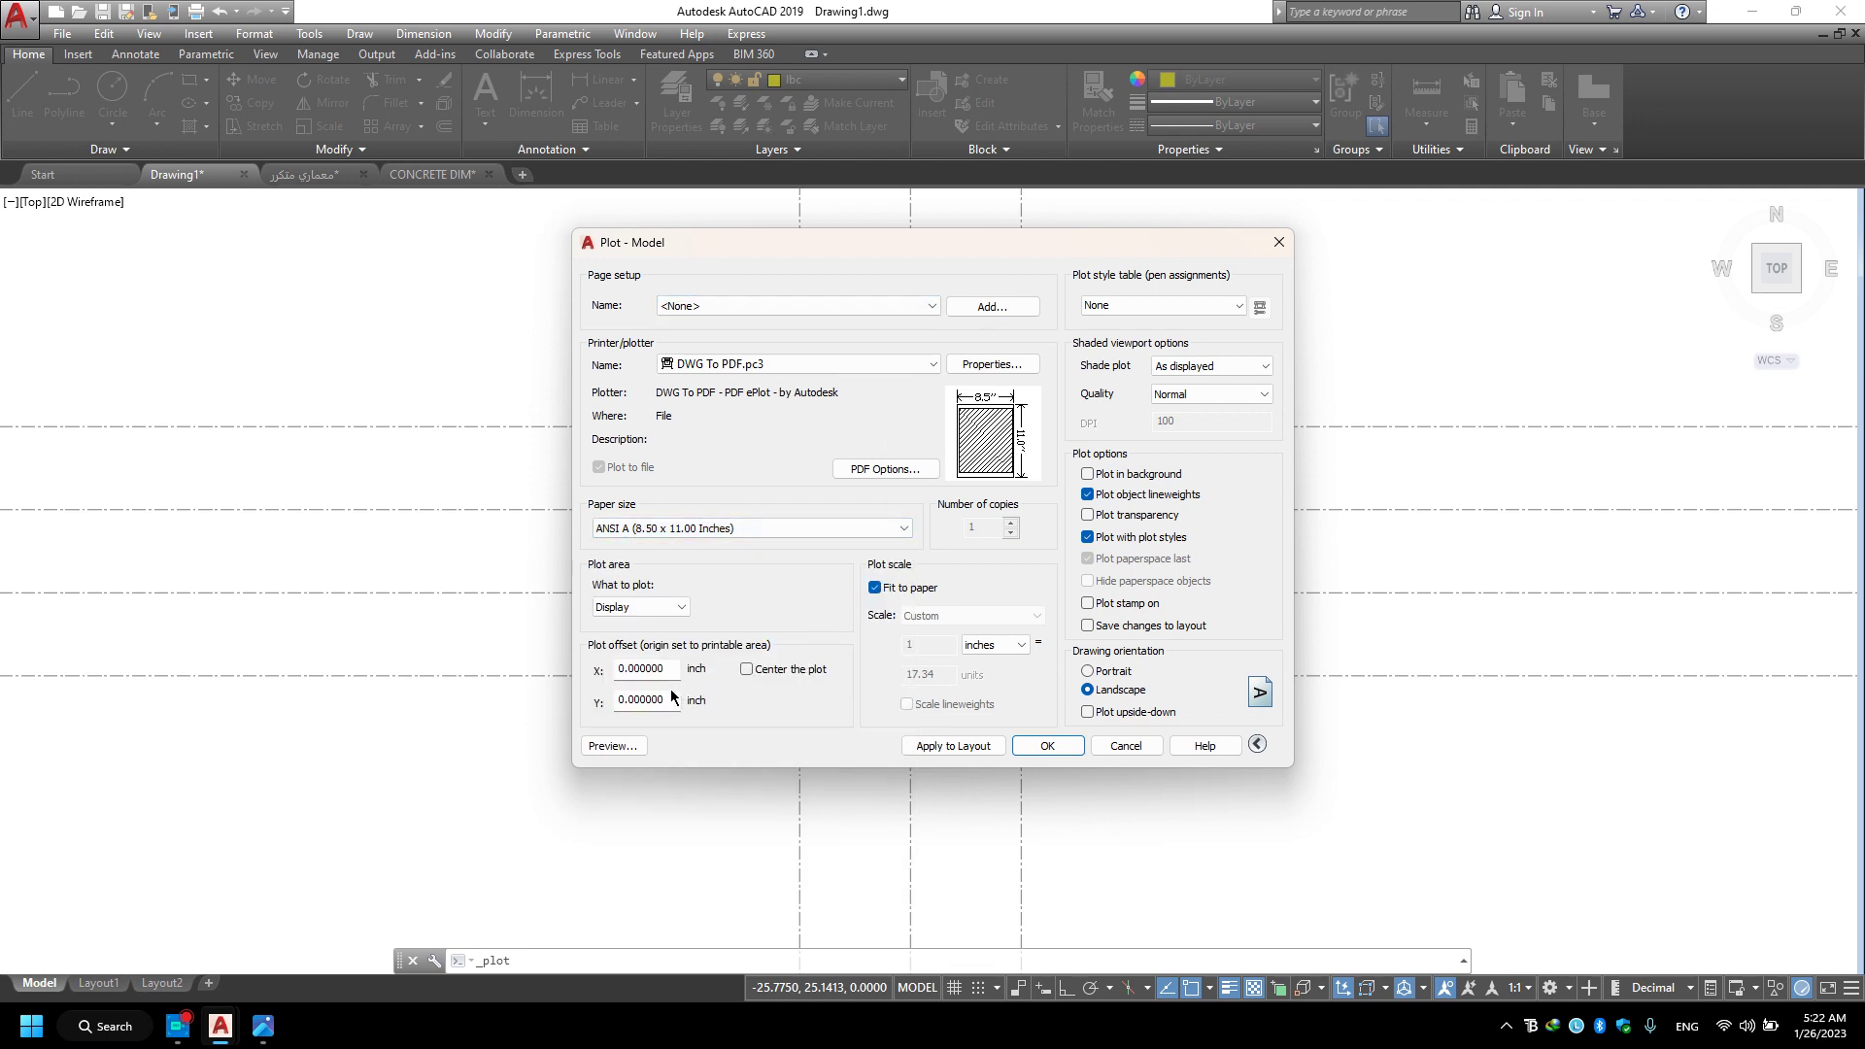
Set What to plot to Window and pick the first corner around the footing grid.
left_click(627, 609)
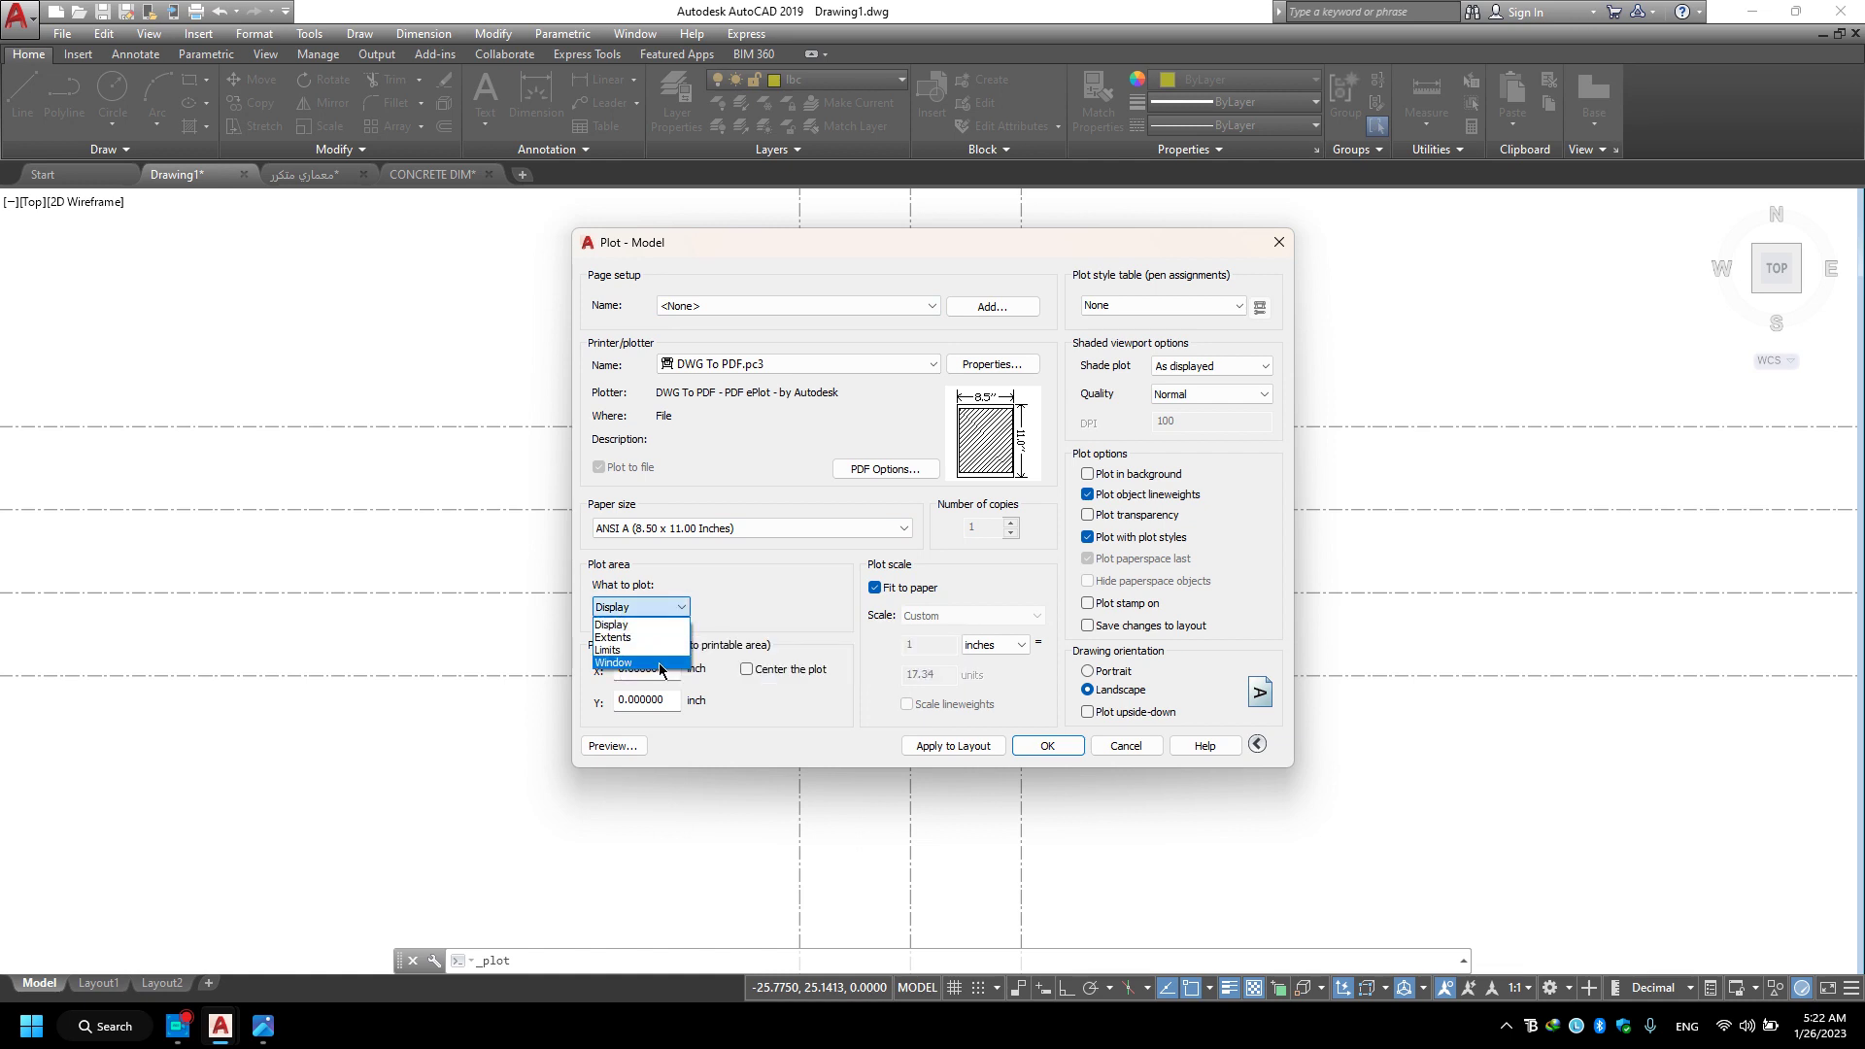
left_click(659, 670)
scroll(1019, 519, "up", 4)
scroll(1019, 519, "down", 4)
middle_click_drag(1073, 461, 1124, 386)
left_click(1140, 288)
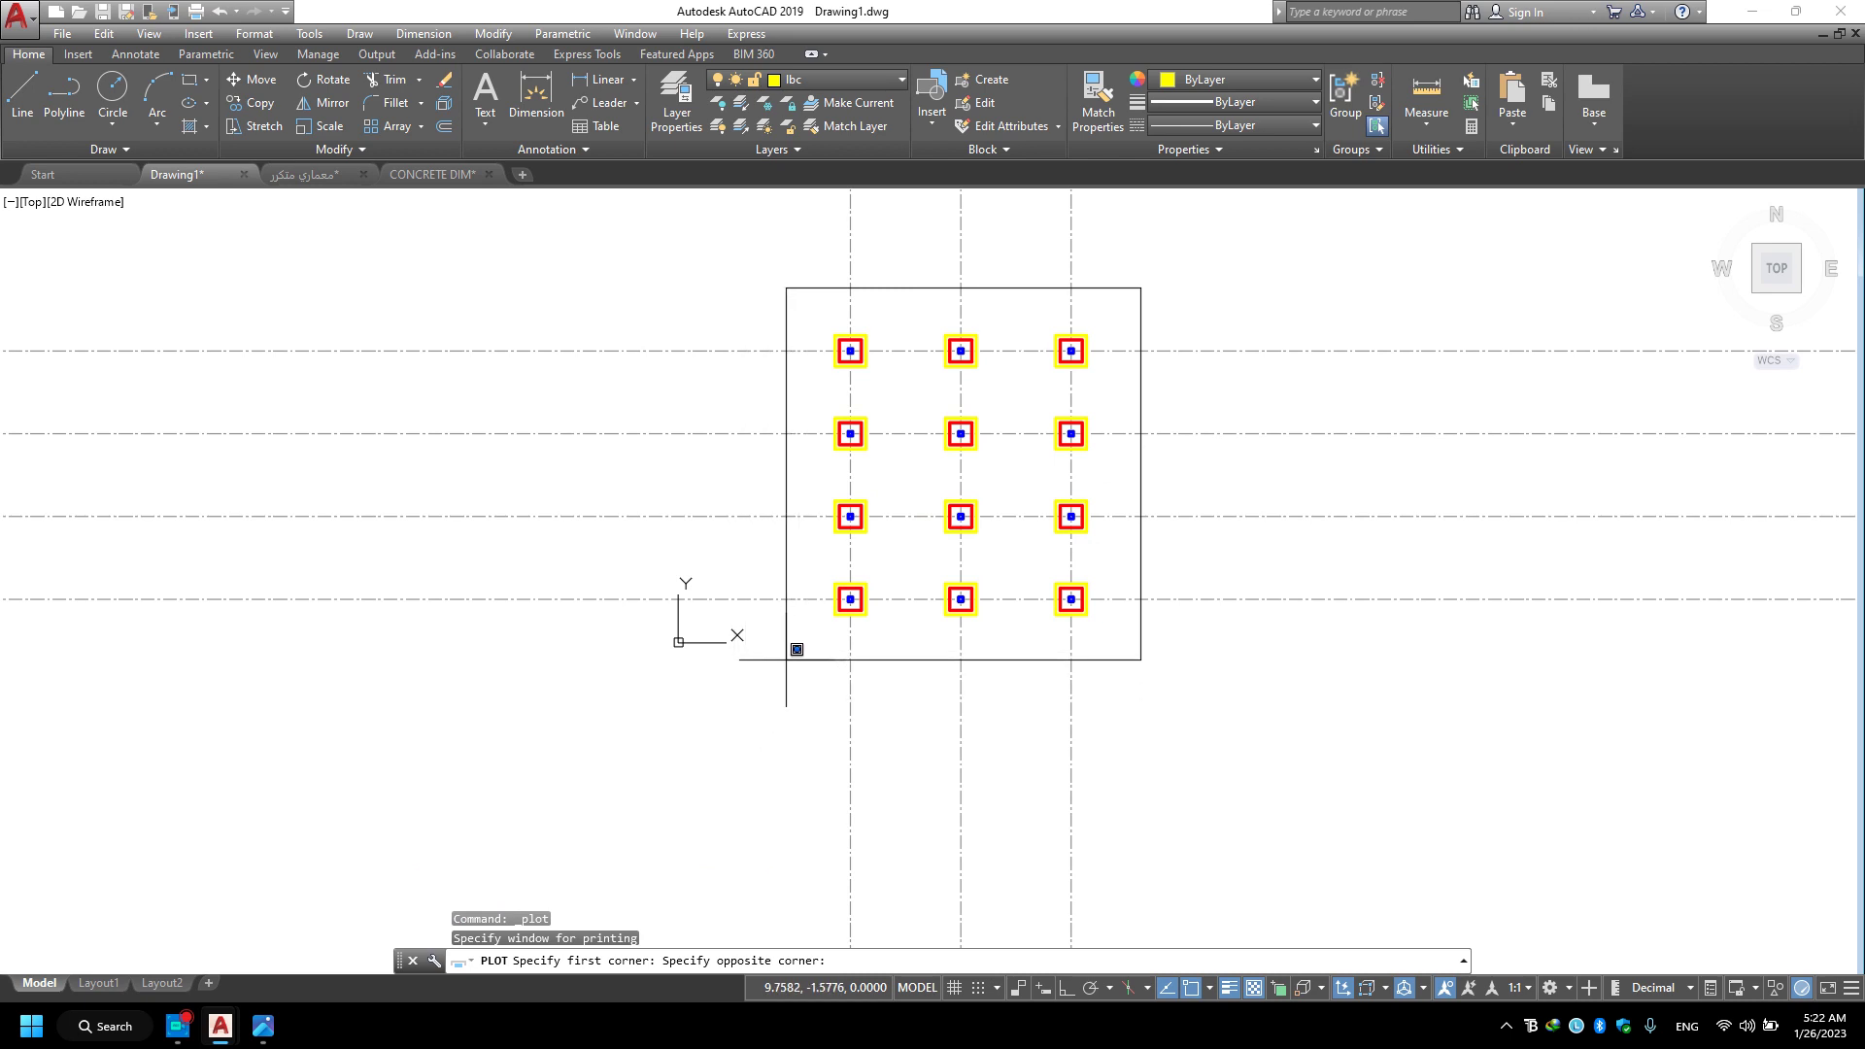
Close the plot window around all twelve footings, center the plot, and check the preview.
left_click(786, 660)
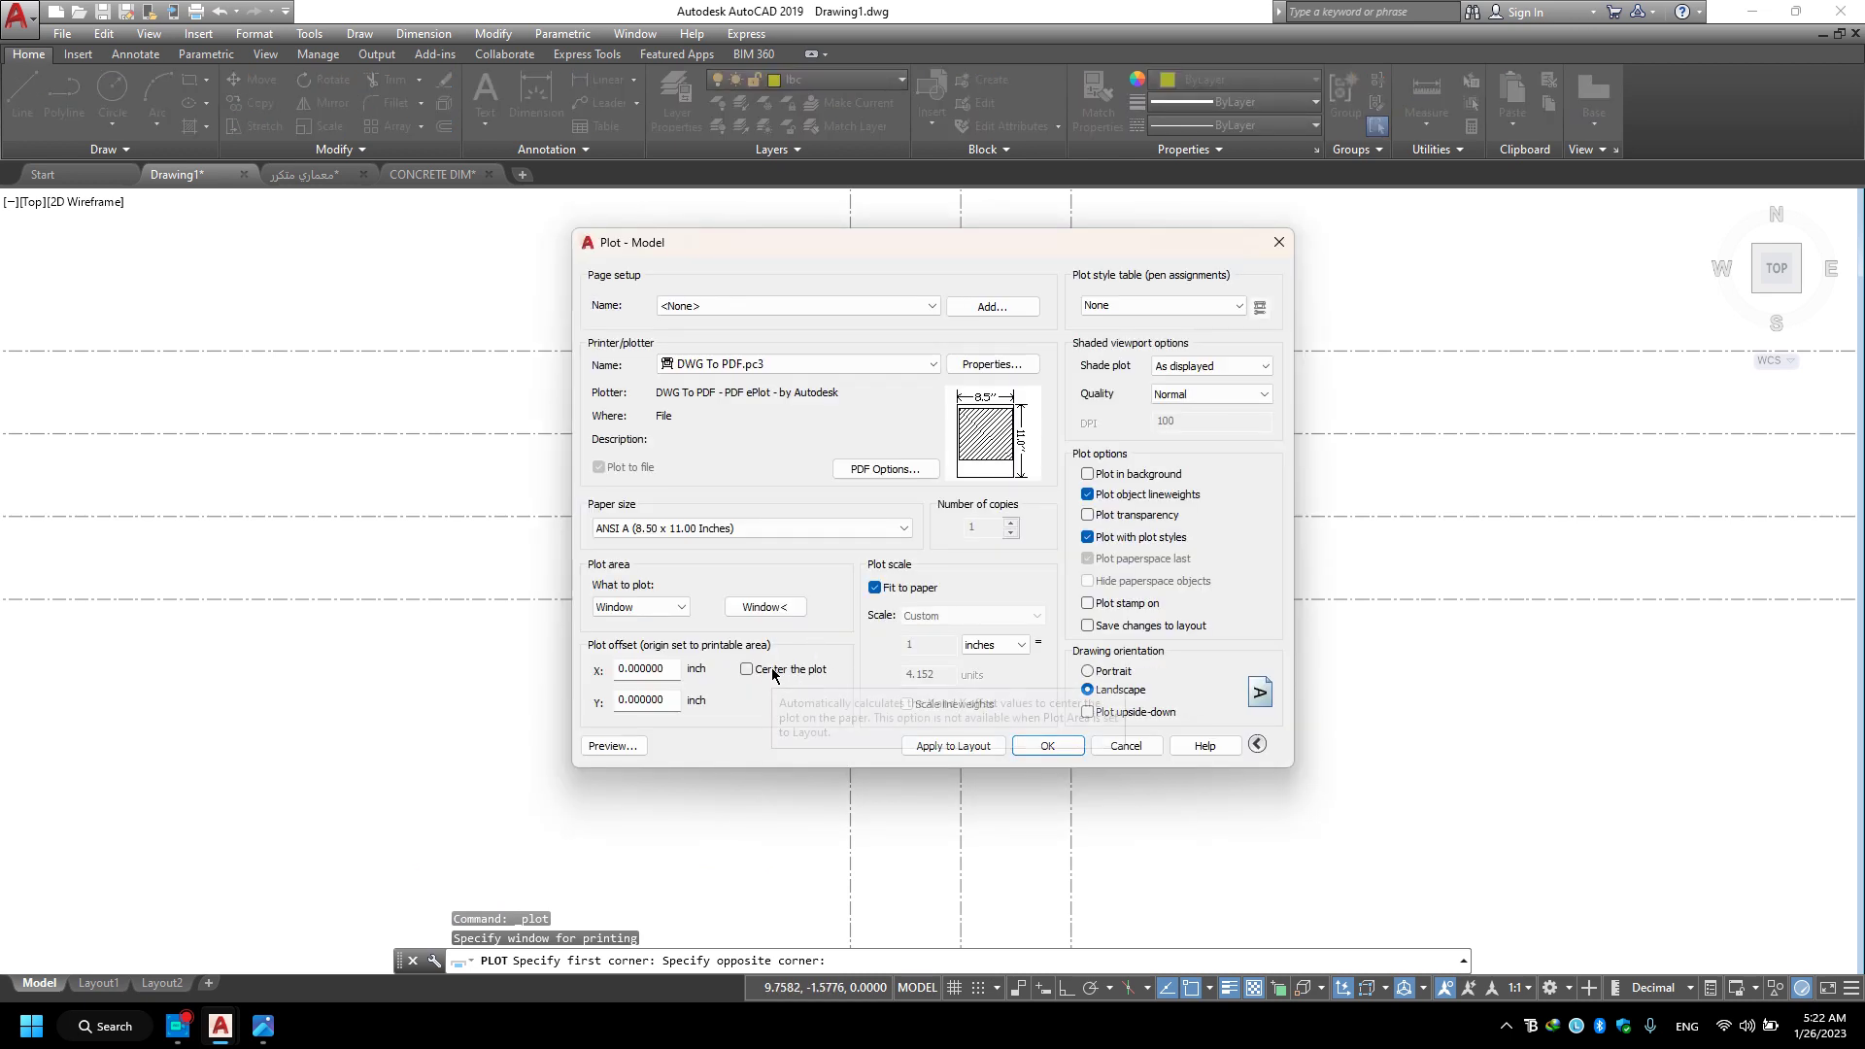
left_click(750, 669)
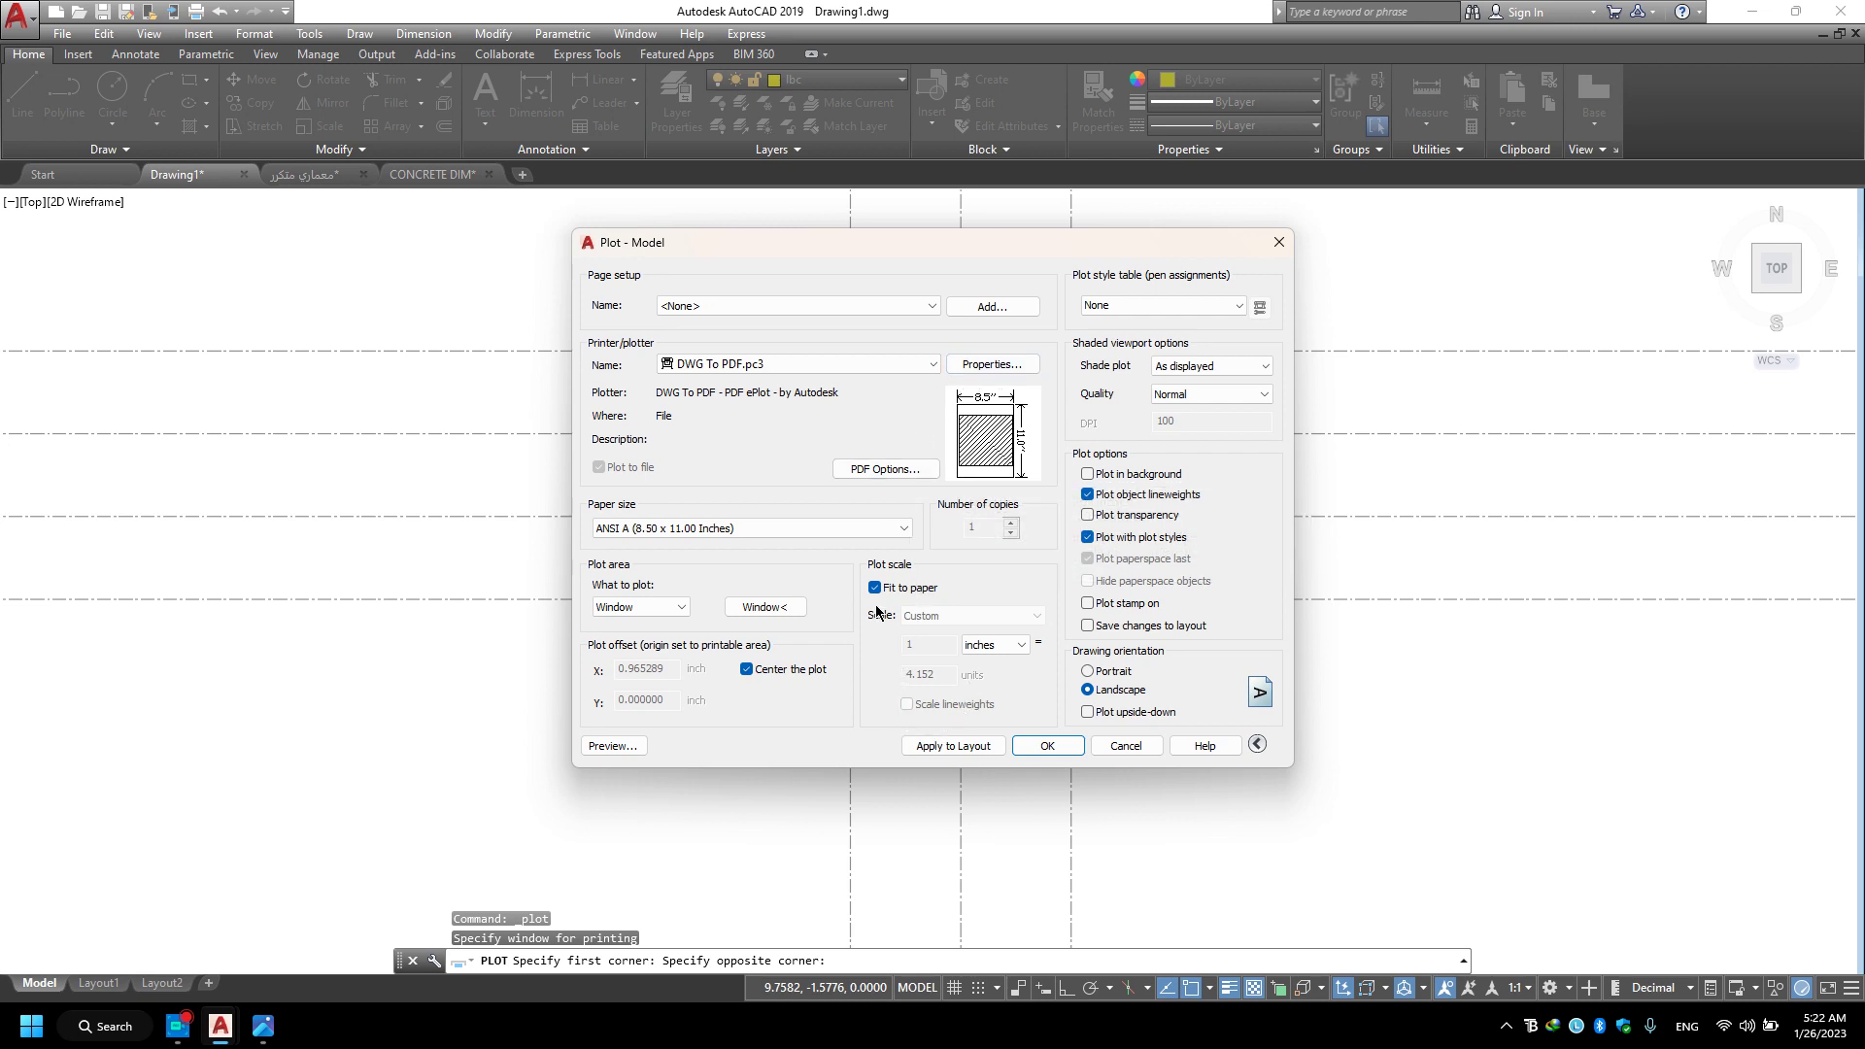
left_click(612, 745)
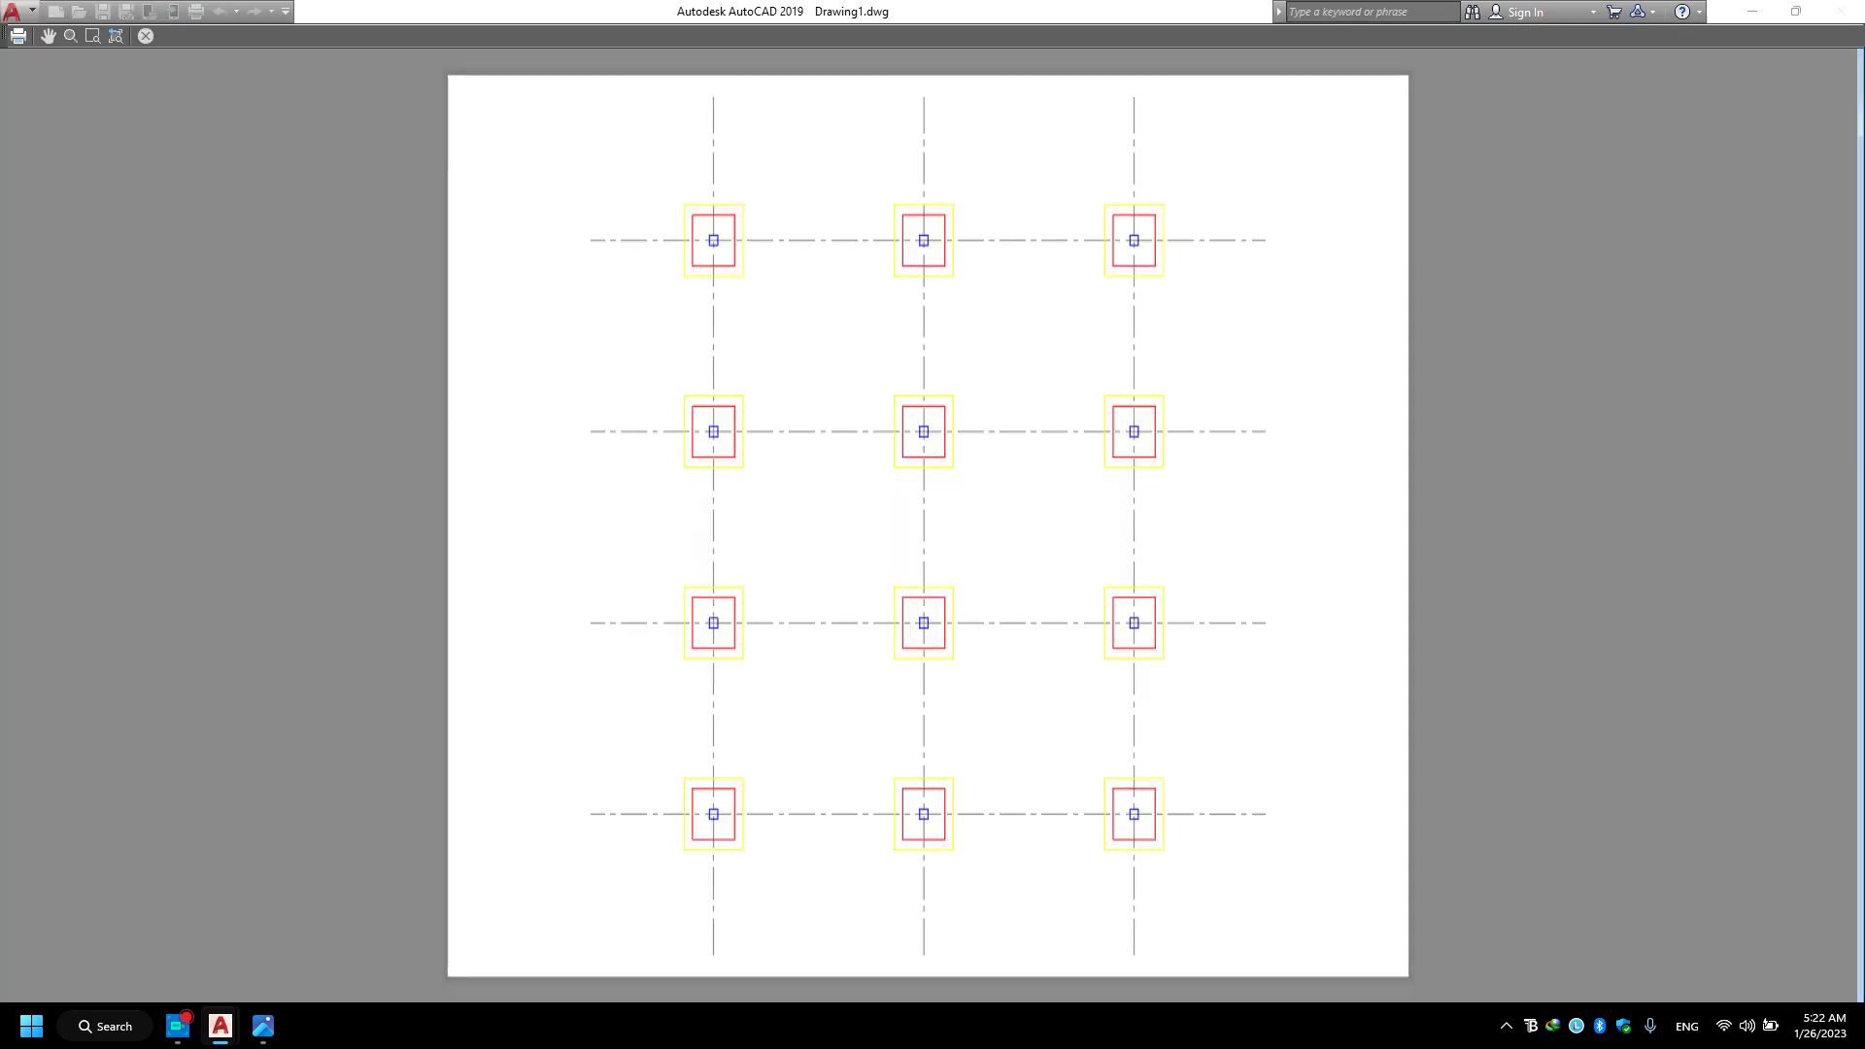
scroll(888, 534, "up", 6)
scroll(957, 466, "down", 2)
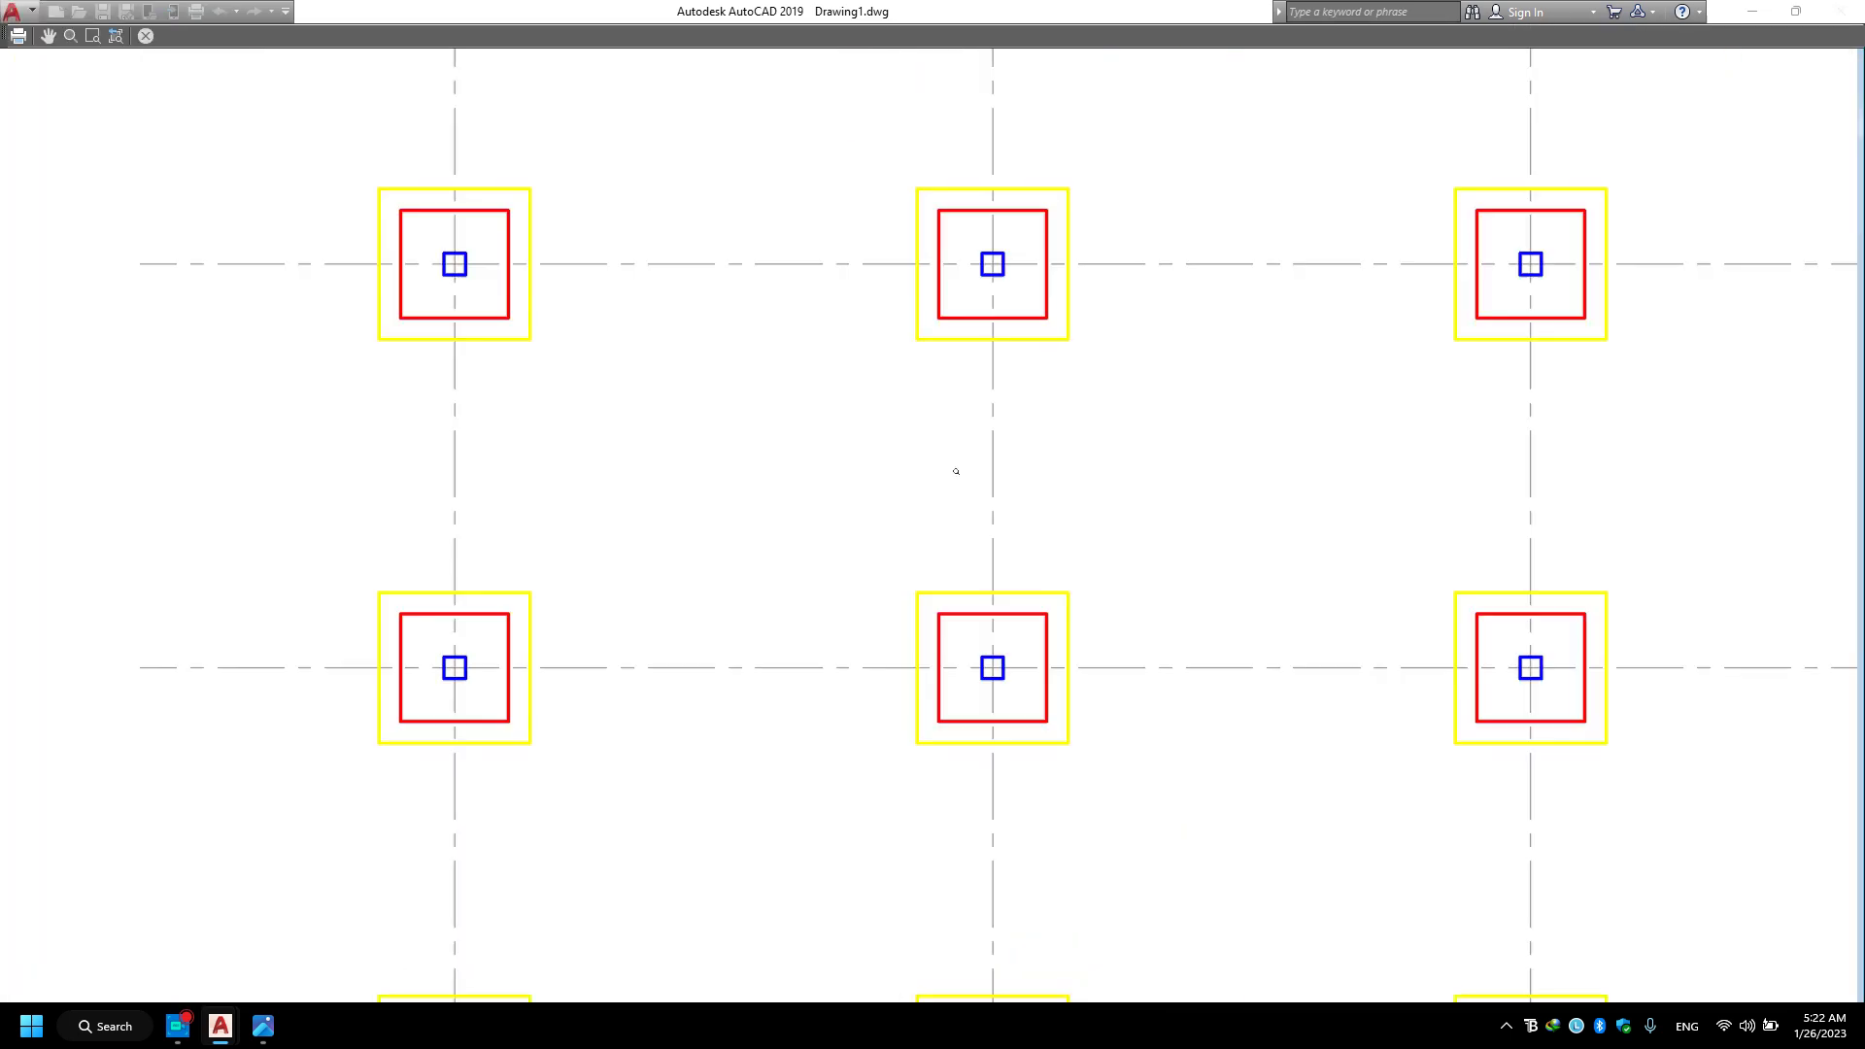
scroll(899, 567, "down", 2)
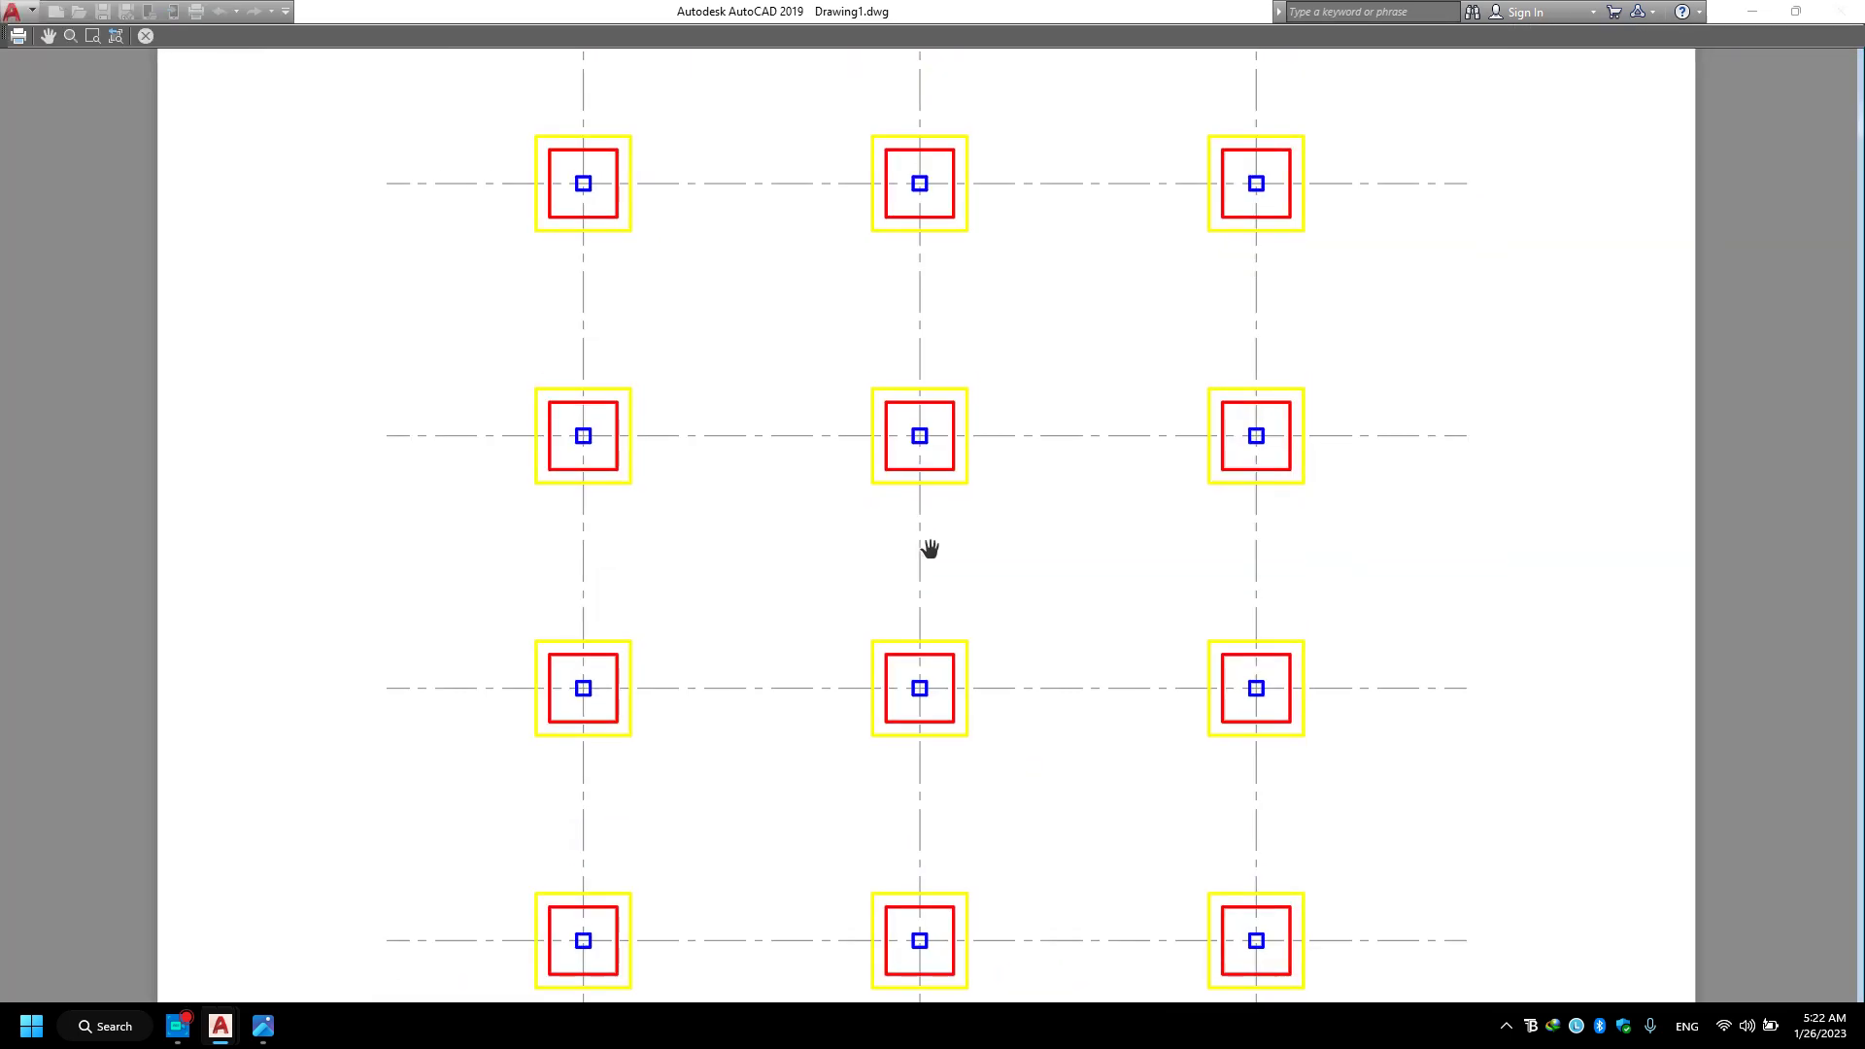
key("Escape")
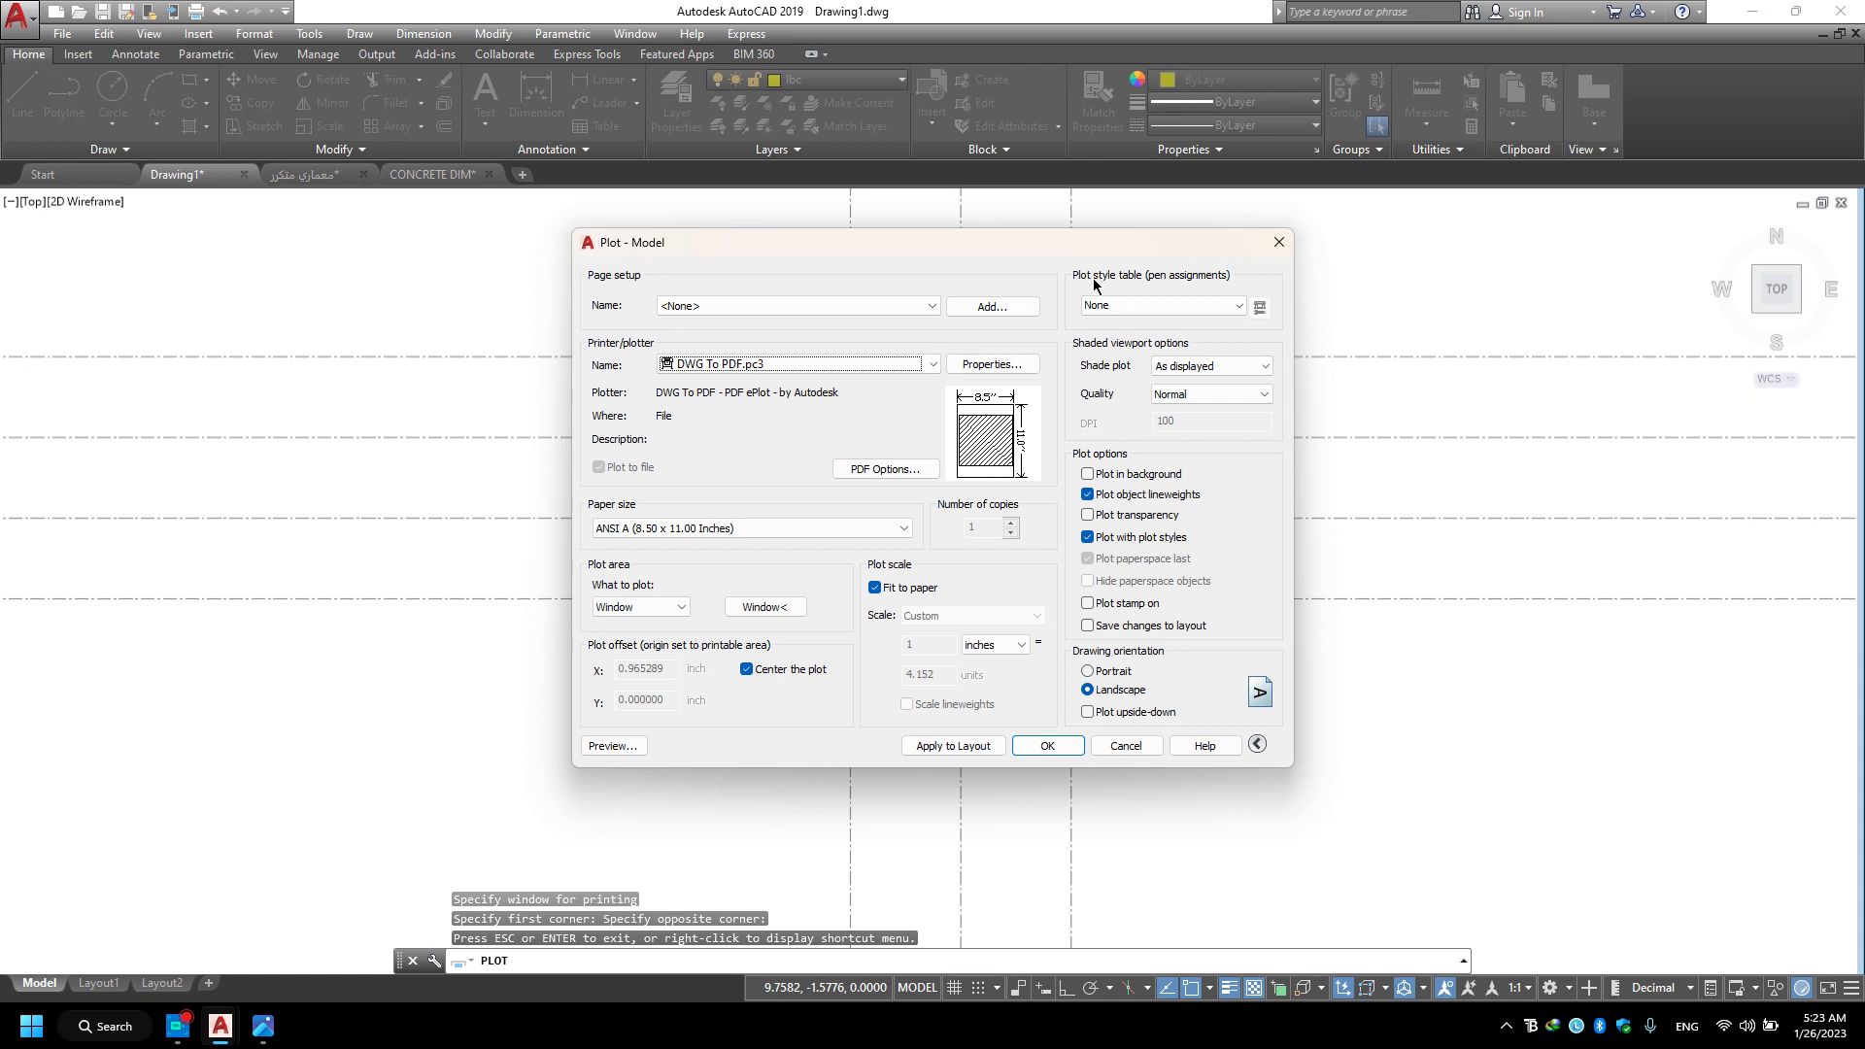
Assign the monochrome.ctb plot style table to all layouts.
left_click(1190, 299)
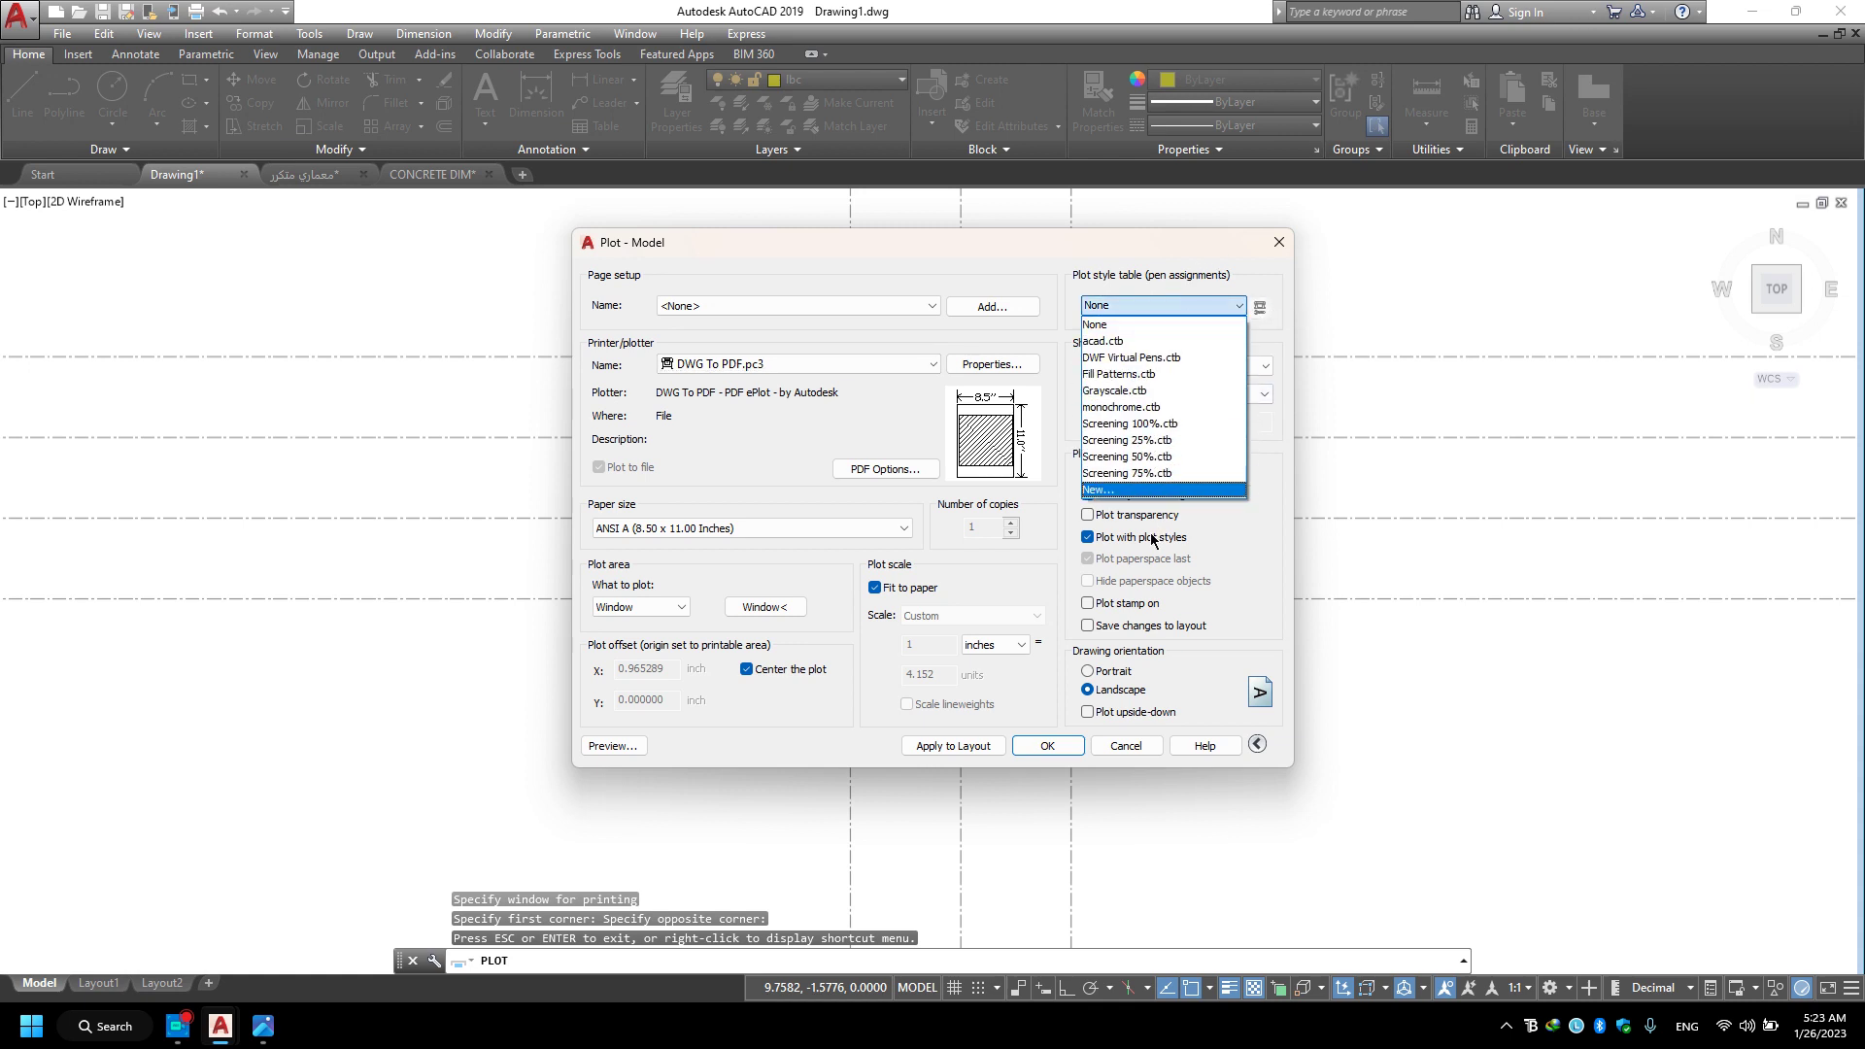
left_click(1229, 324)
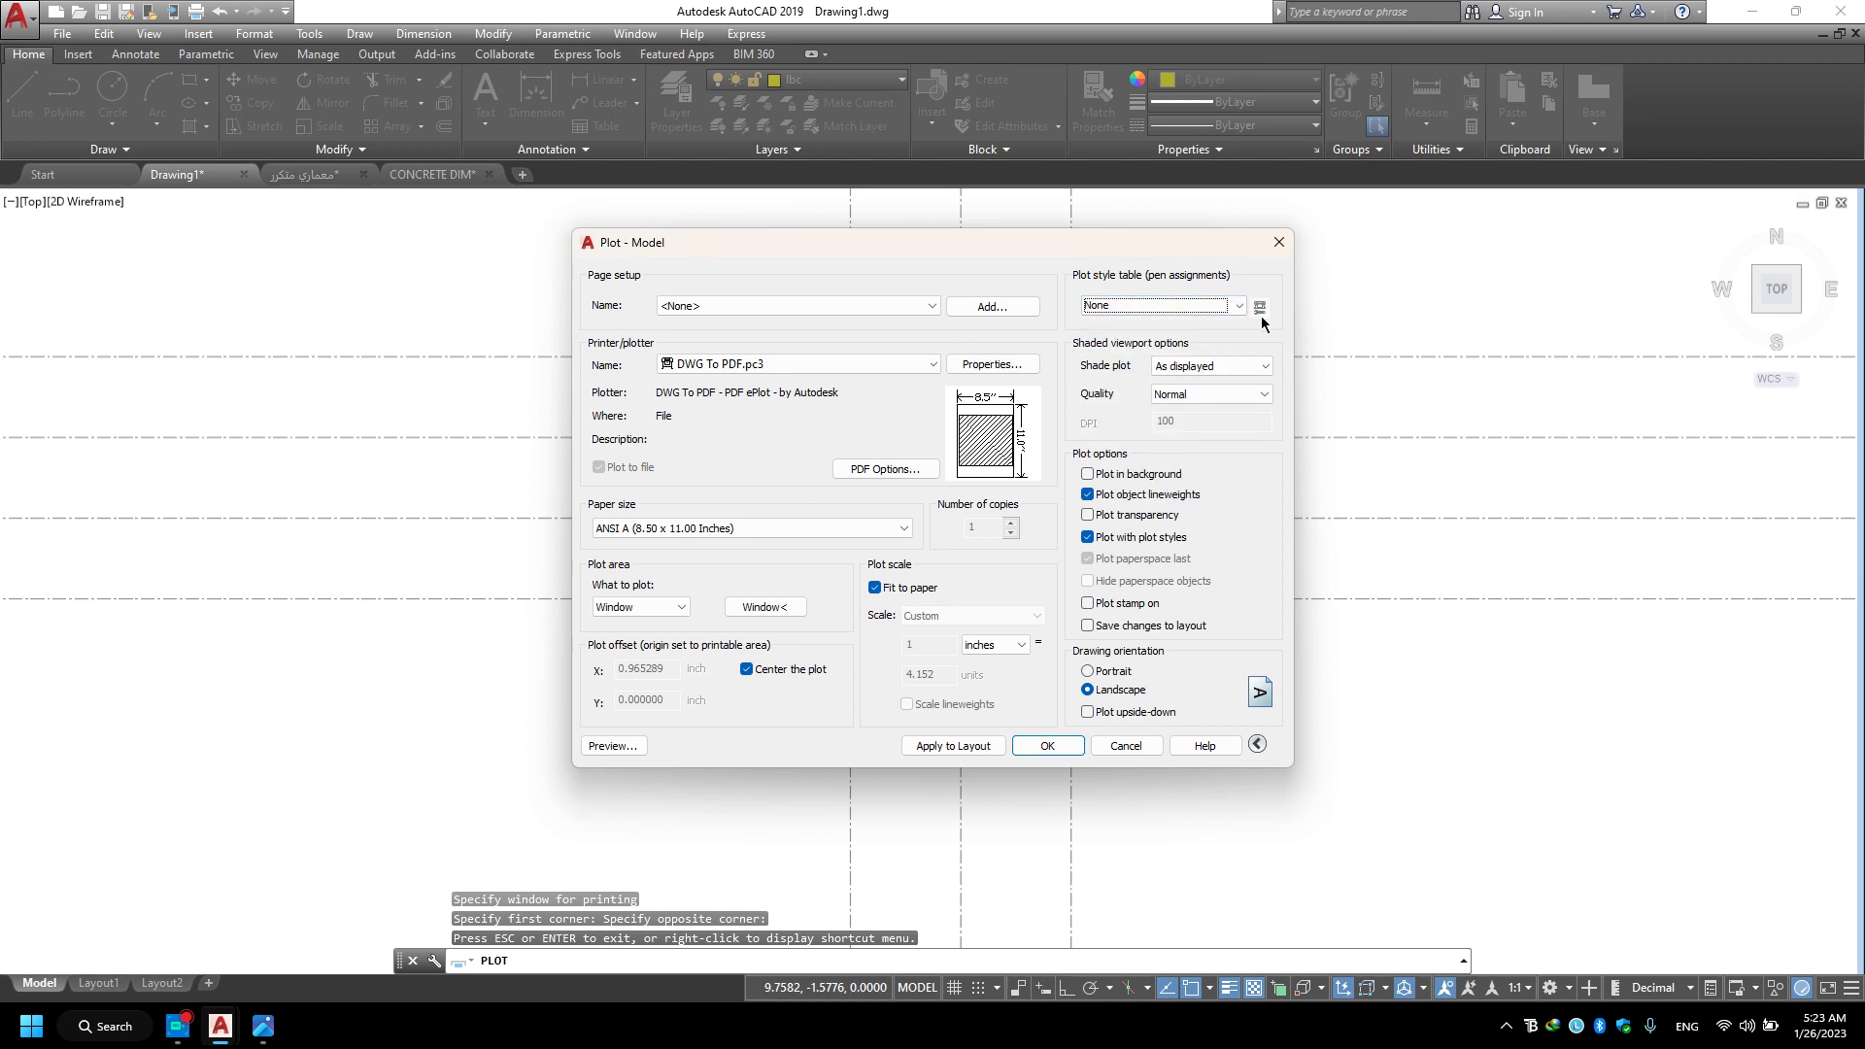
left_click(1240, 307)
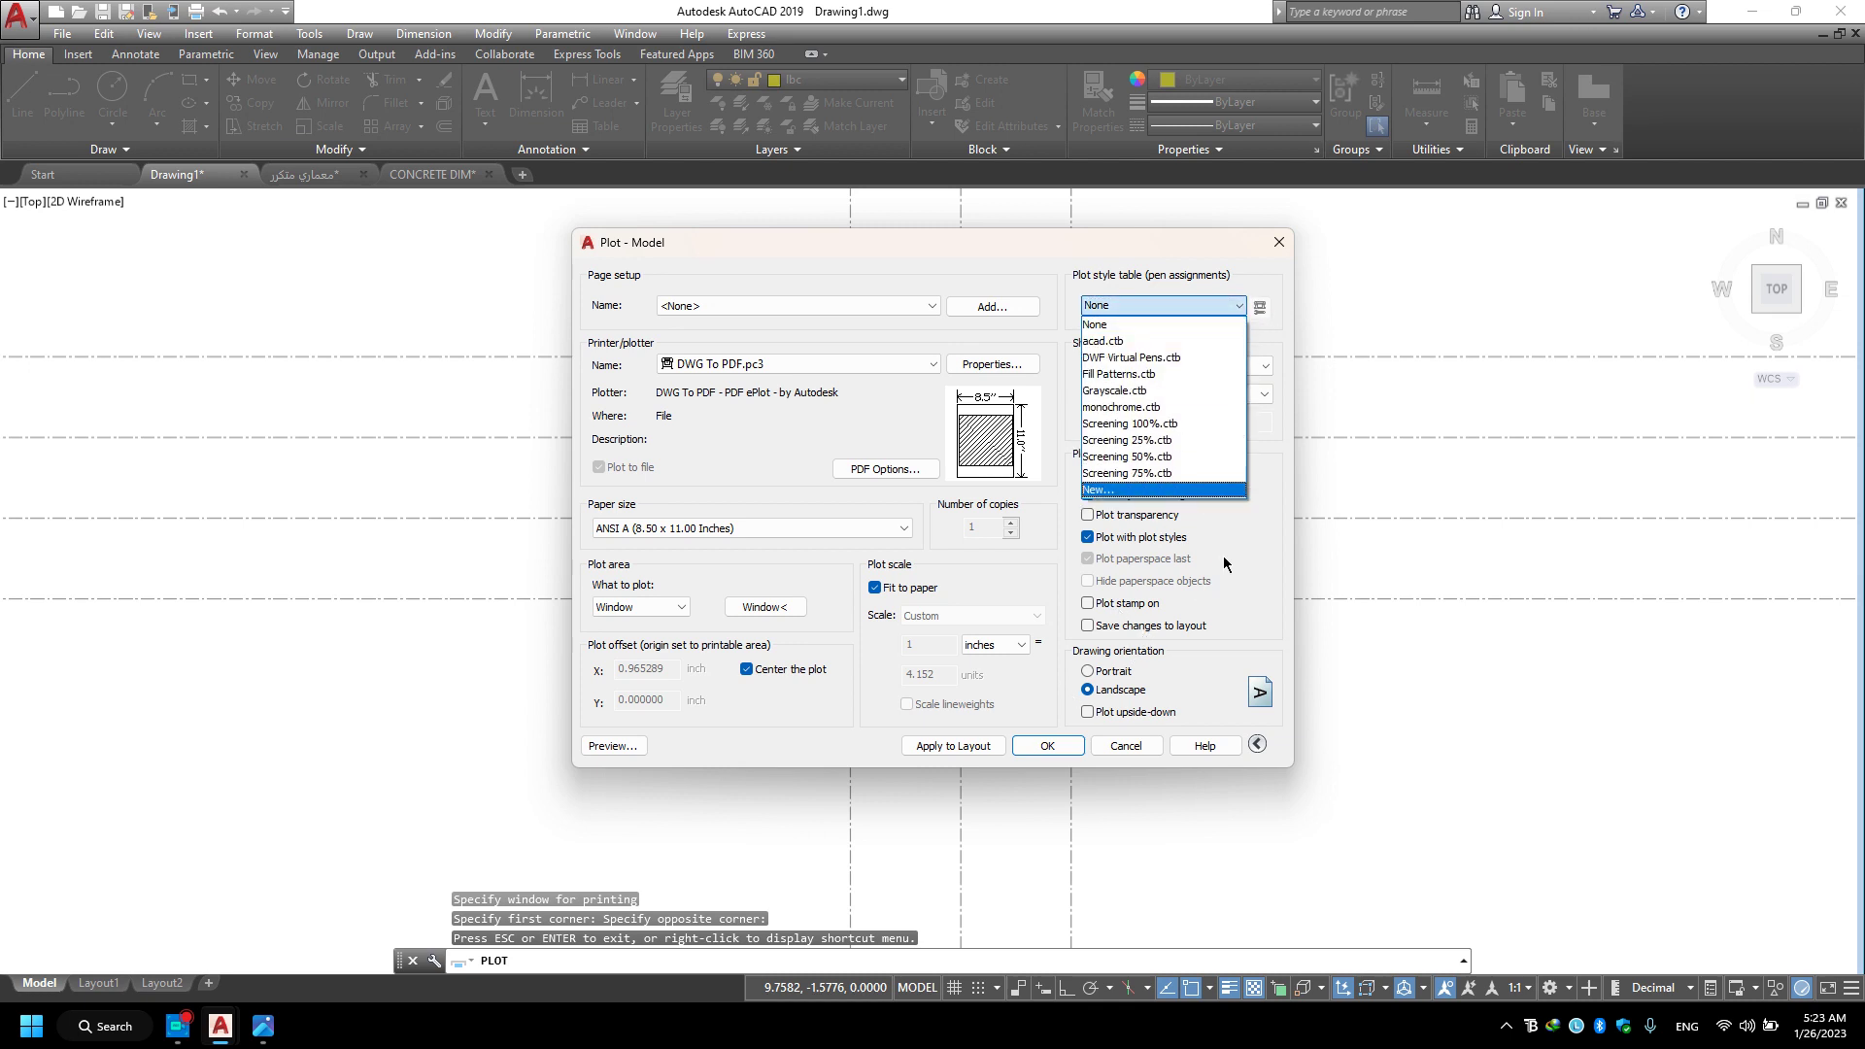
left_click(1127, 407)
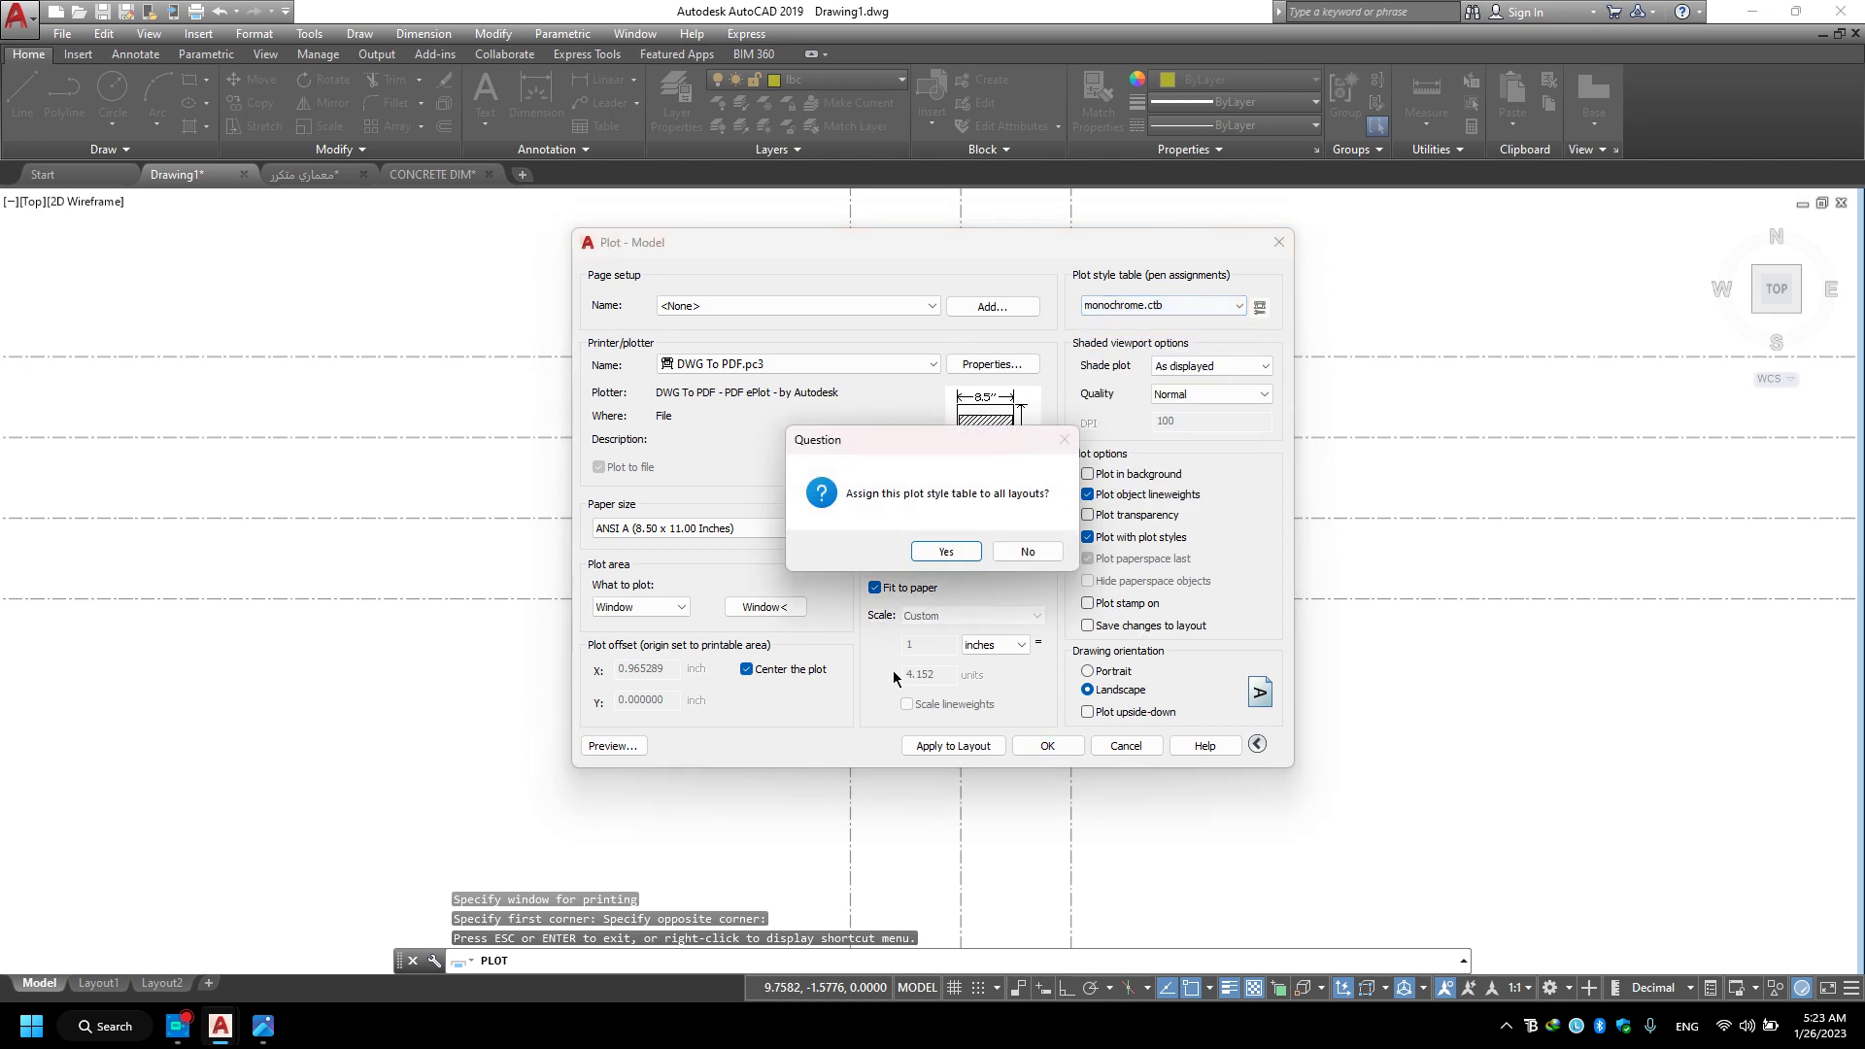
left_click(927, 555)
Preview the monochrome plot, zooming and panning across the footings, then close the preview.
left_click(641, 748)
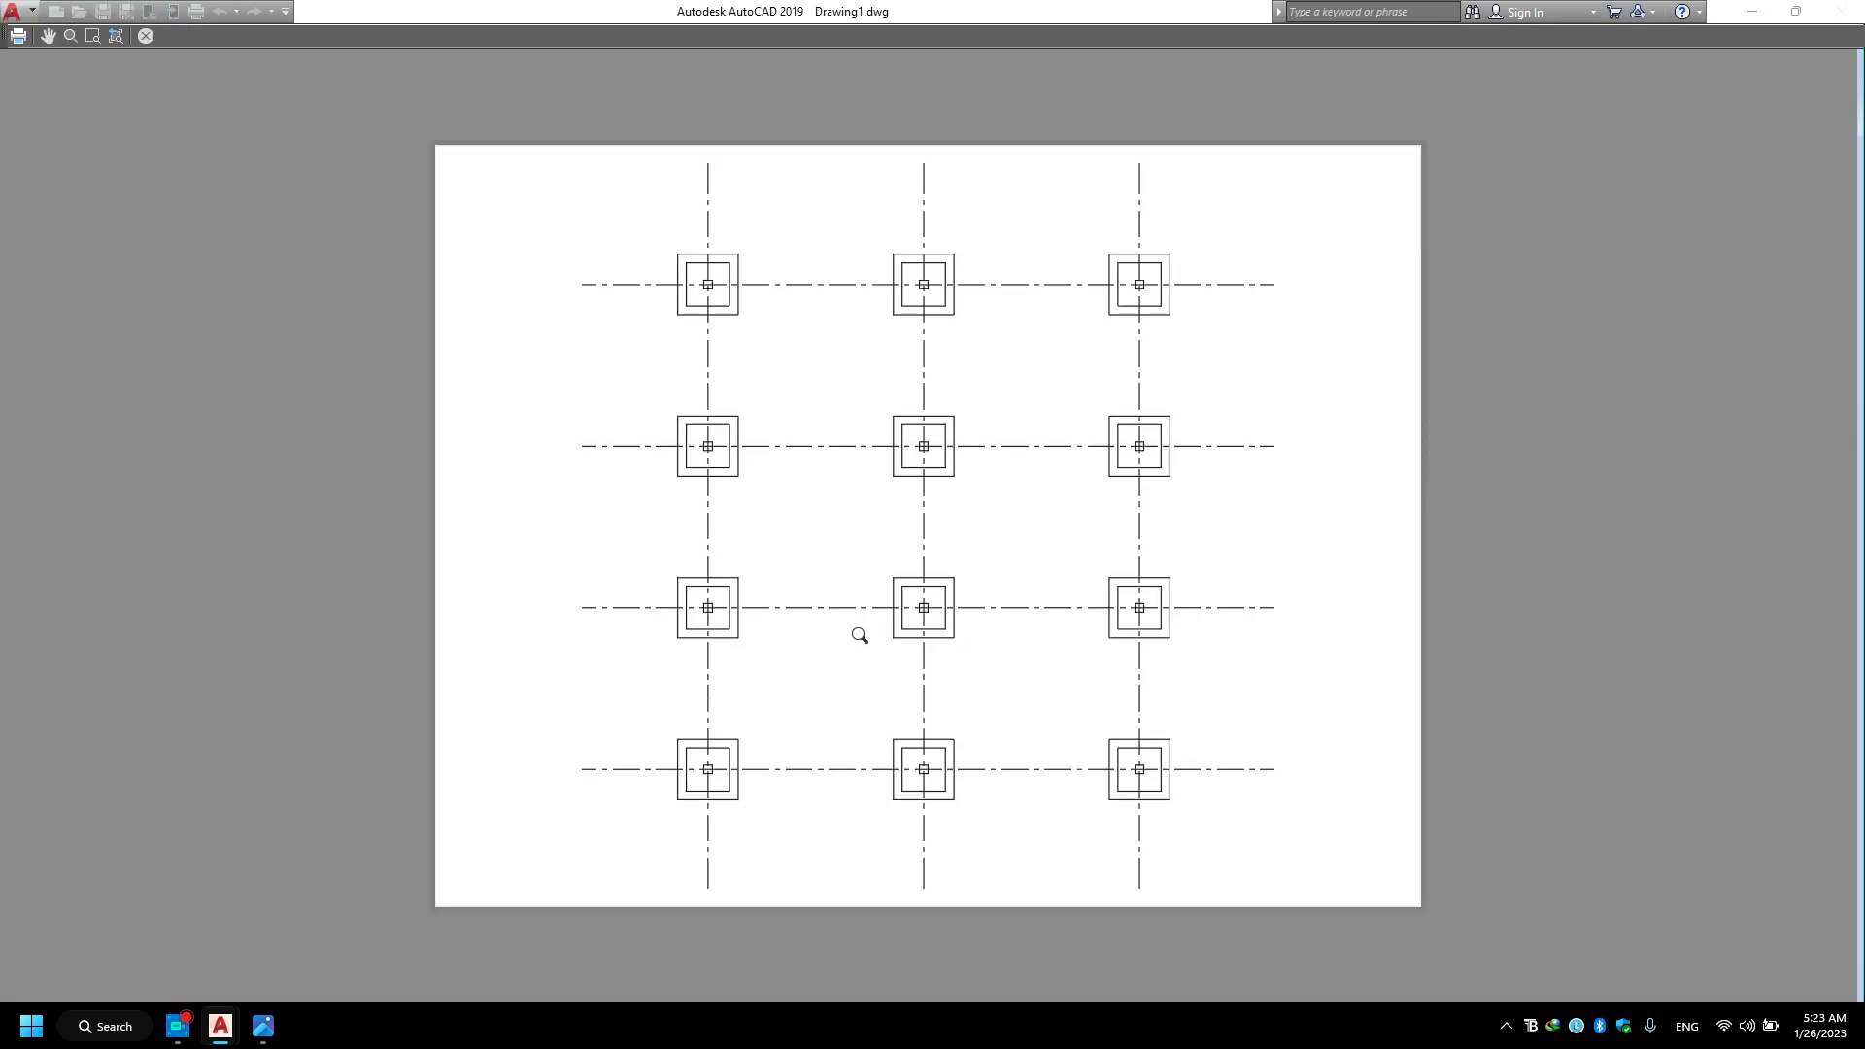
mouse_move(857, 636)
left_mouse_down()
mouse_move(912, 570)
mouse_move(963, 351)
left_mouse_up()
scroll(963, 351, "down", 3)
scroll(795, 608, "down", 3)
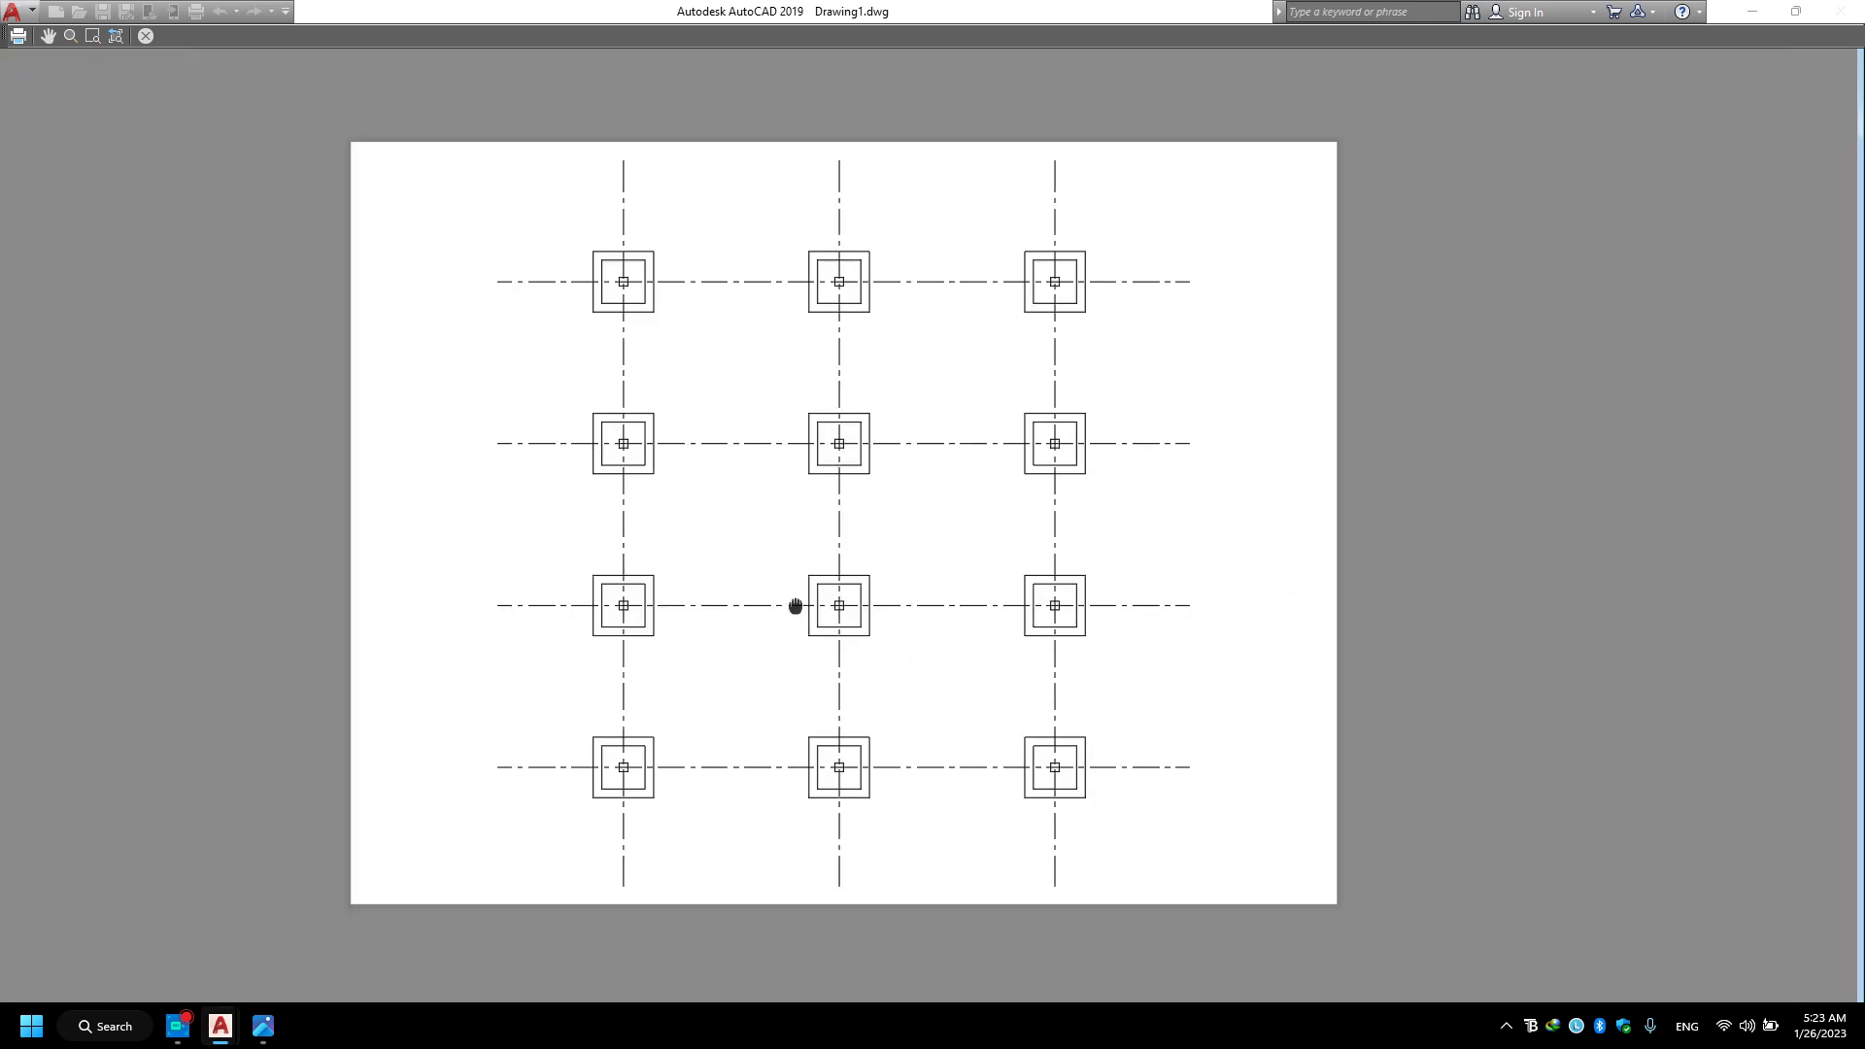
scroll(794, 608, "up", 3)
scroll(828, 570, "up", 3)
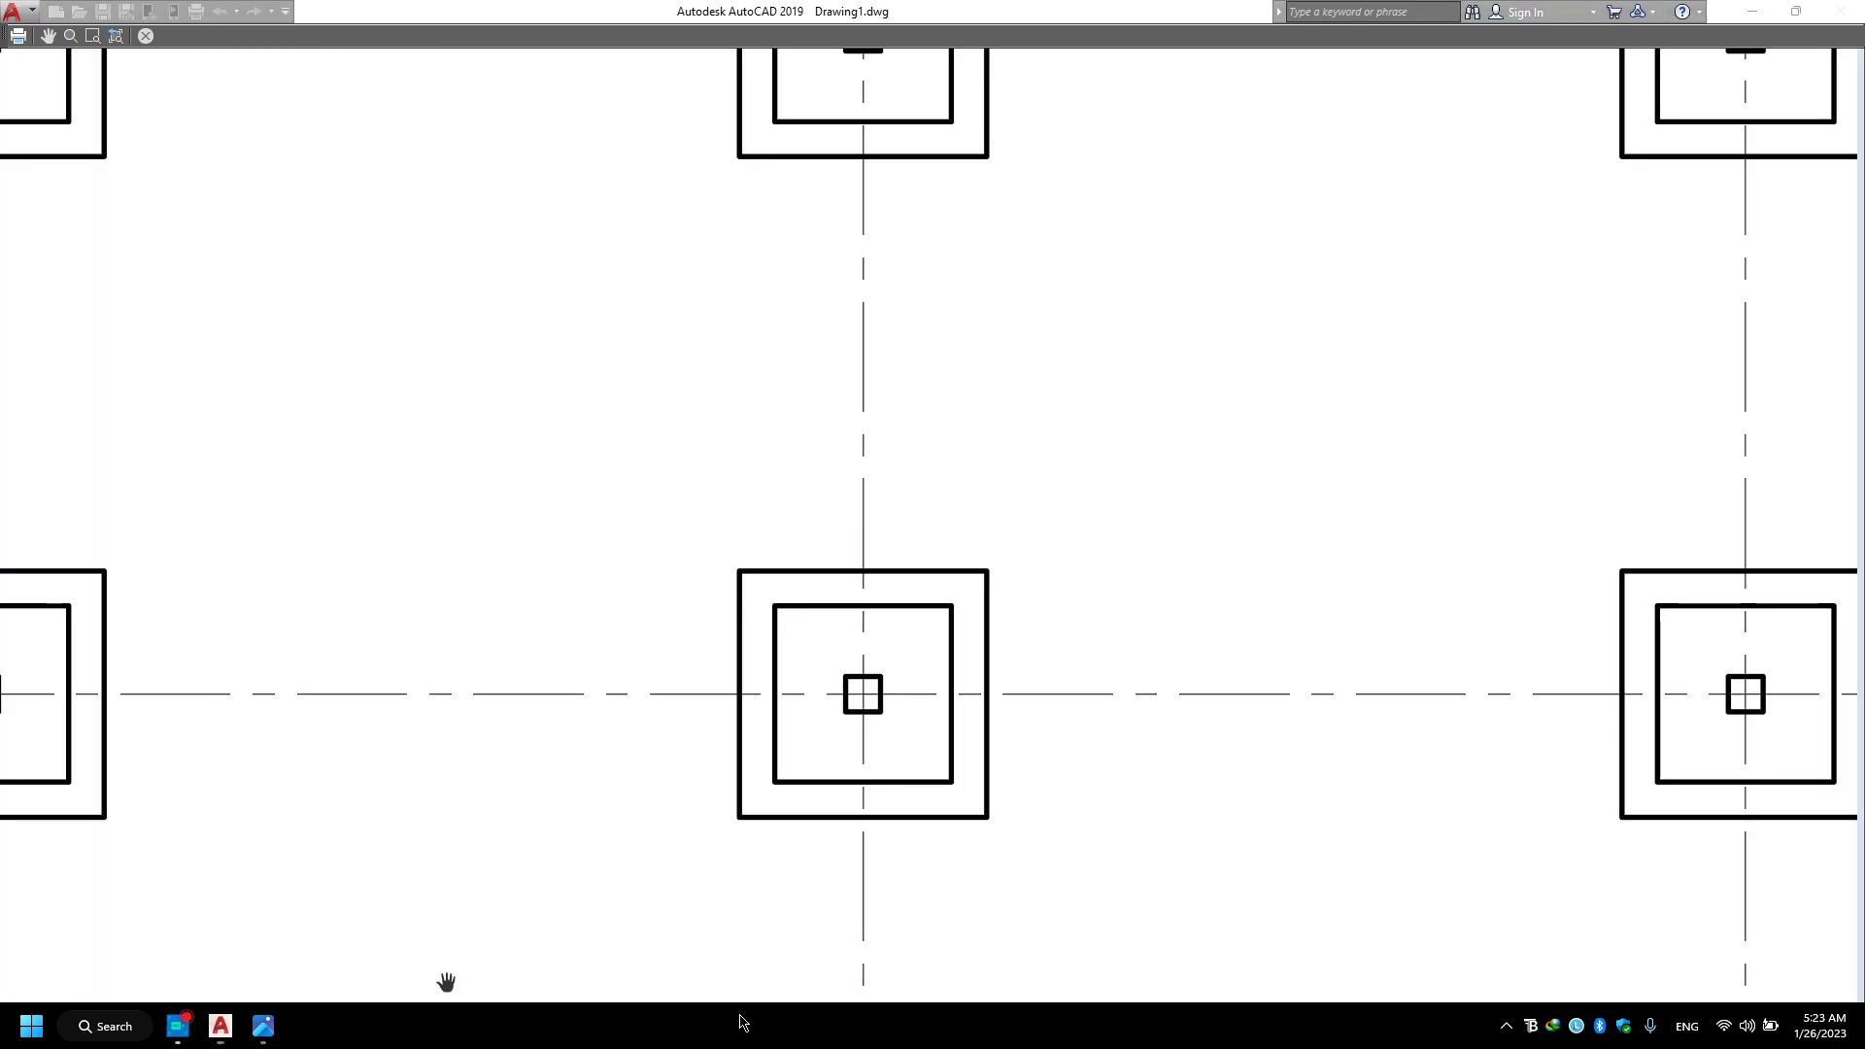
left_click(176, 1029)
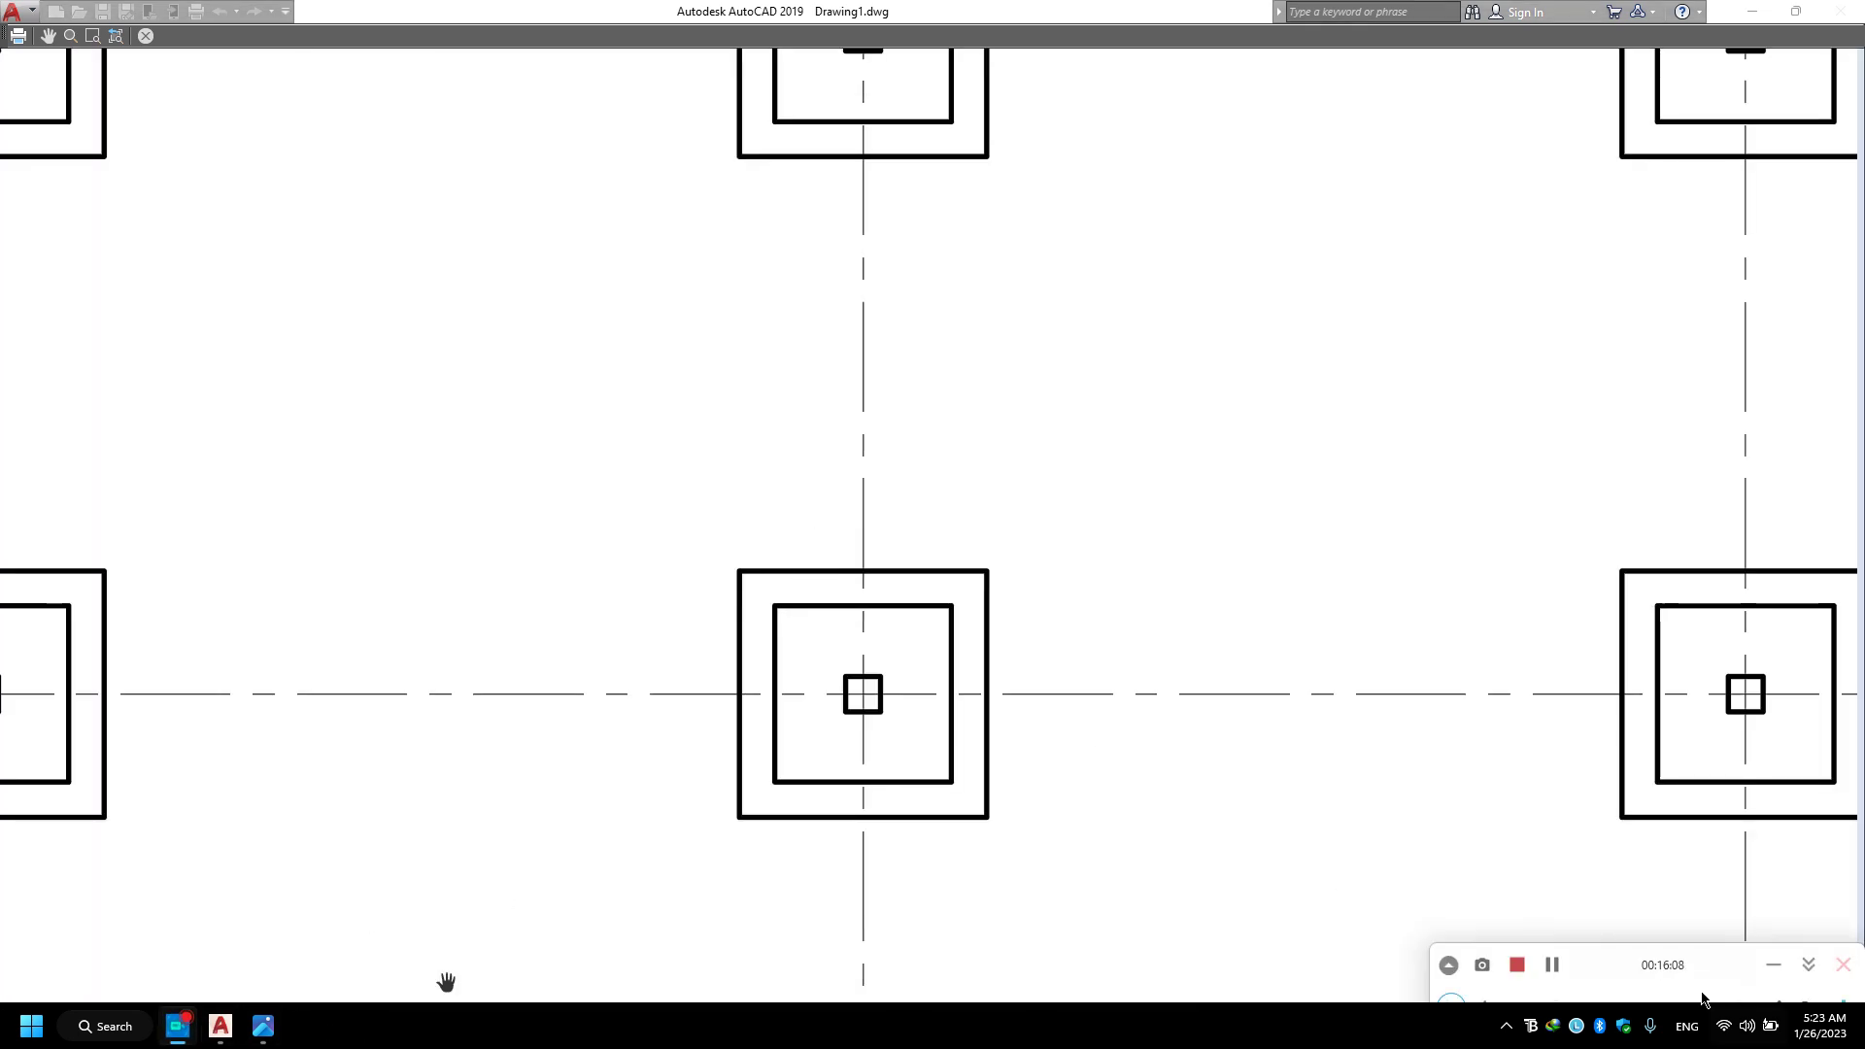
scroll(1288, 519, "down", 4)
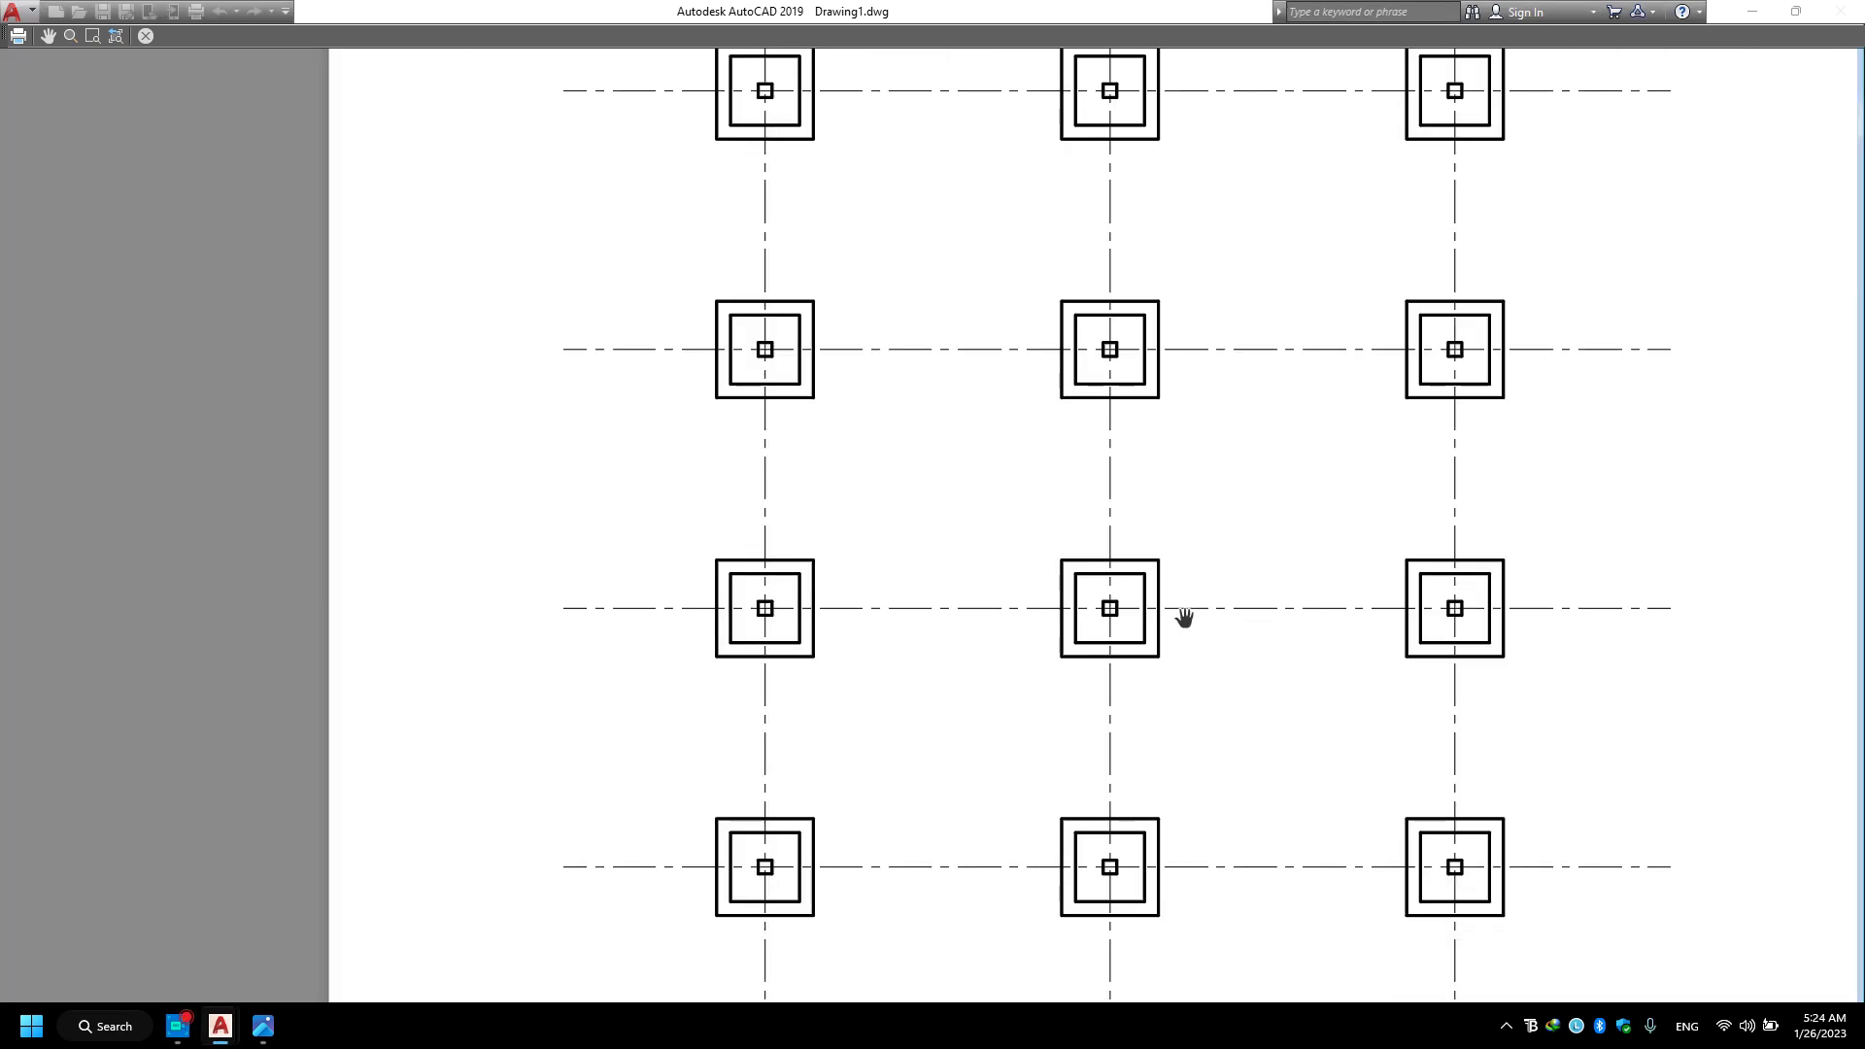
scroll(1186, 615, "up", 2)
left_click_drag(1115, 637, 1122, 575)
scroll(1122, 575, "up", 2)
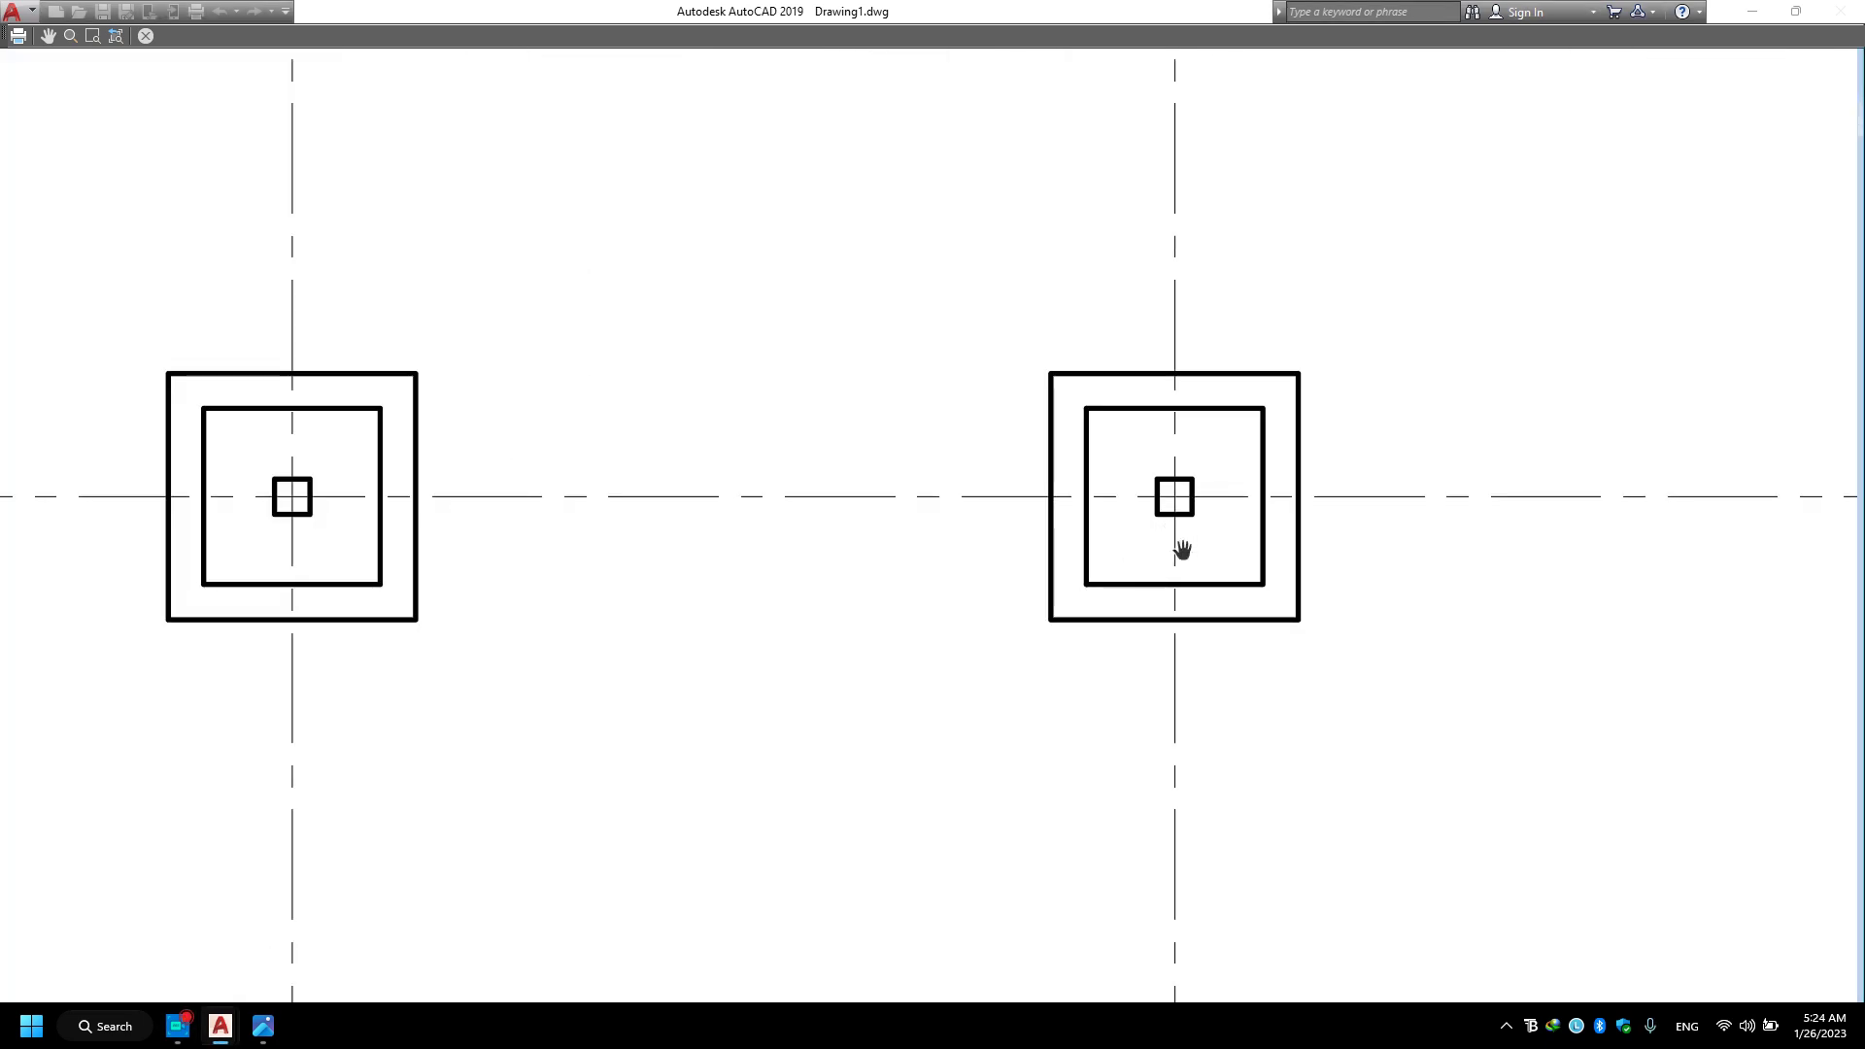
scroll(1165, 438, "down", 4)
scroll(1178, 466, "up", 4)
left_click_drag(1132, 499, 645, 679)
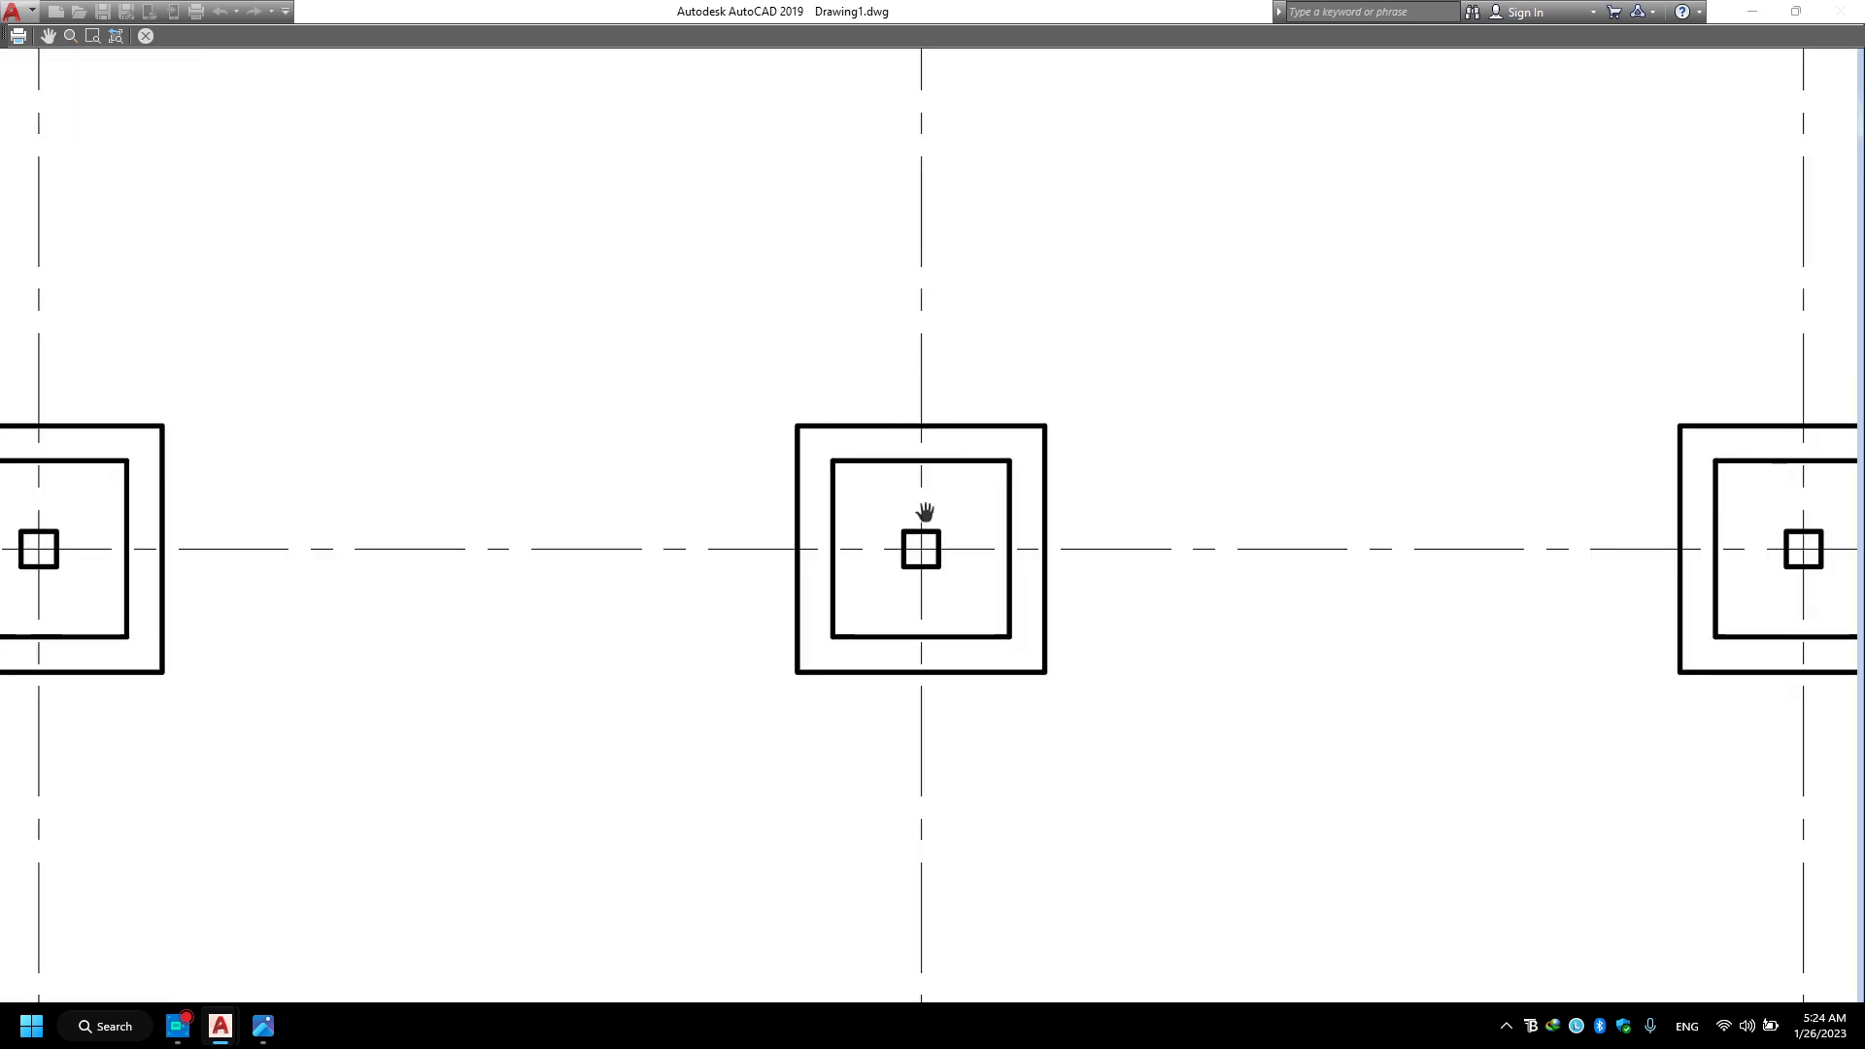
scroll(1058, 629, "down", 4)
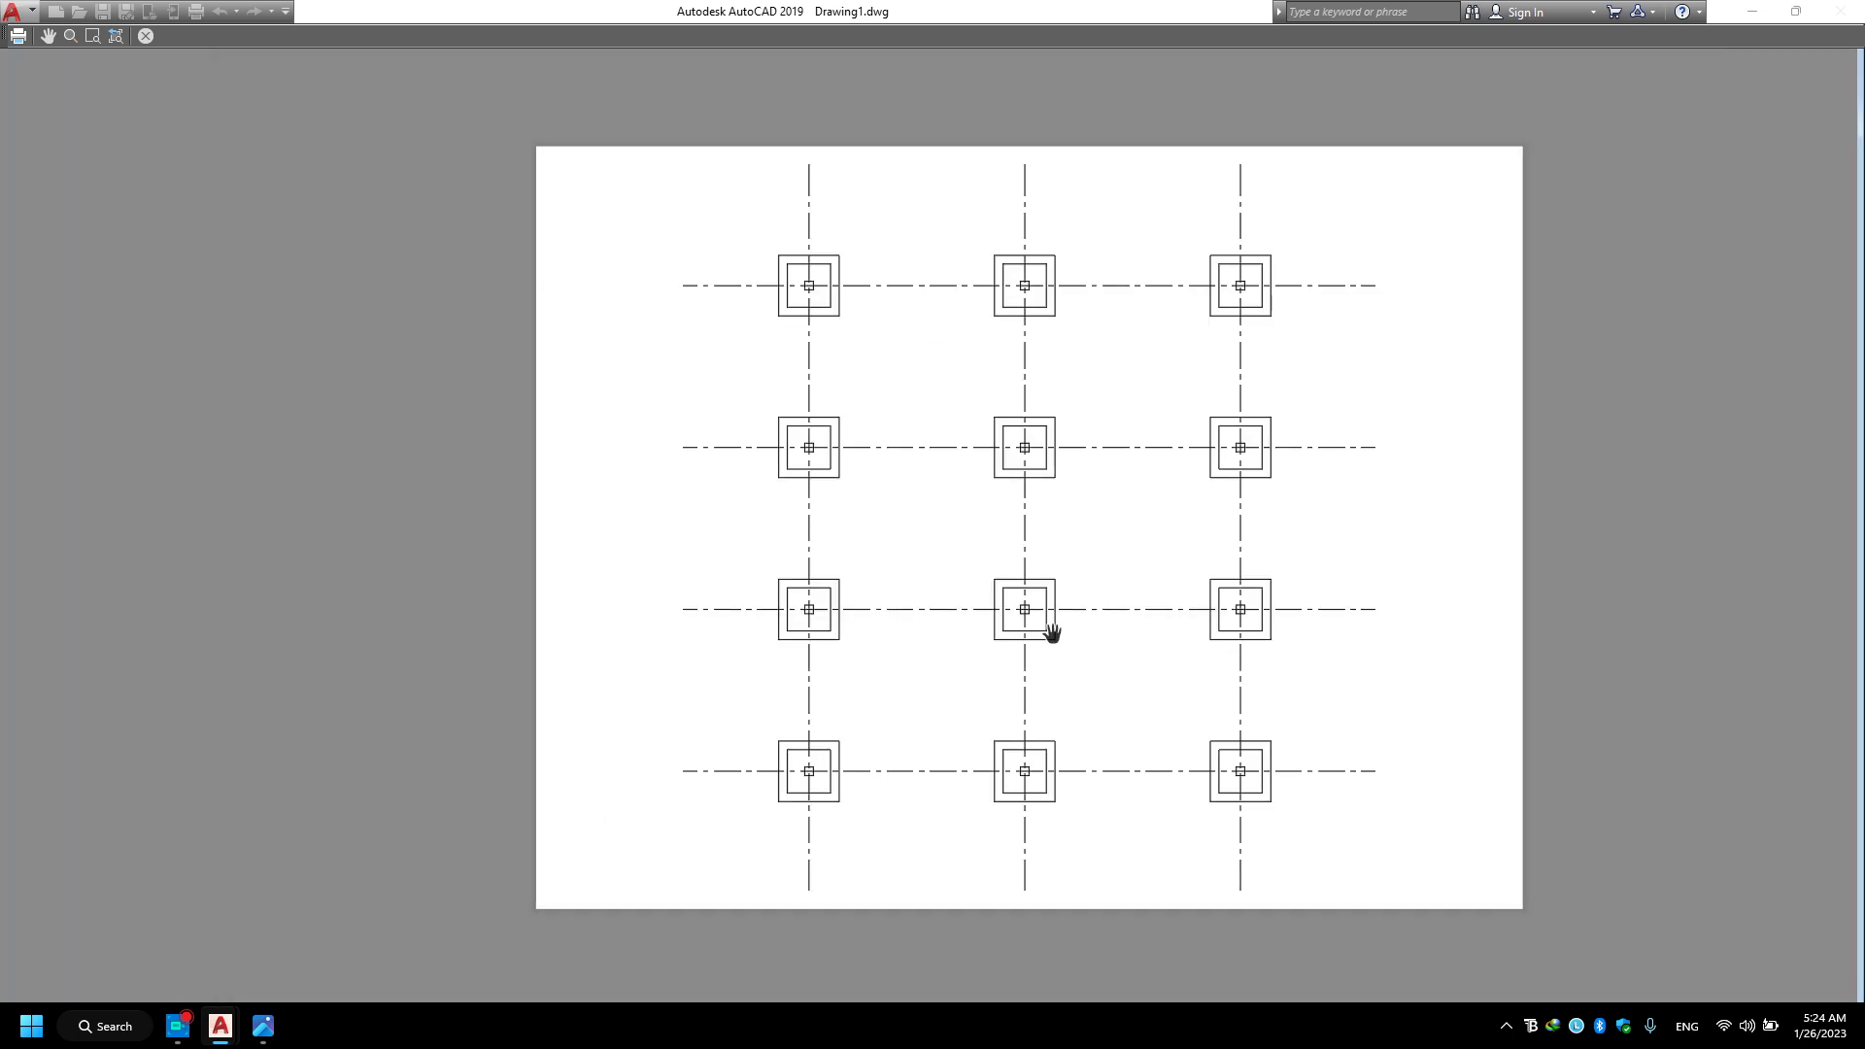
scroll(1115, 541, "up", 4)
scroll(1140, 450, "up", 2)
mouse_move(1141, 450)
left_mouse_down()
mouse_move(868, 570)
mouse_move(858, 603)
mouse_move(892, 588)
left_mouse_up()
scroll(832, 597, "down", 2)
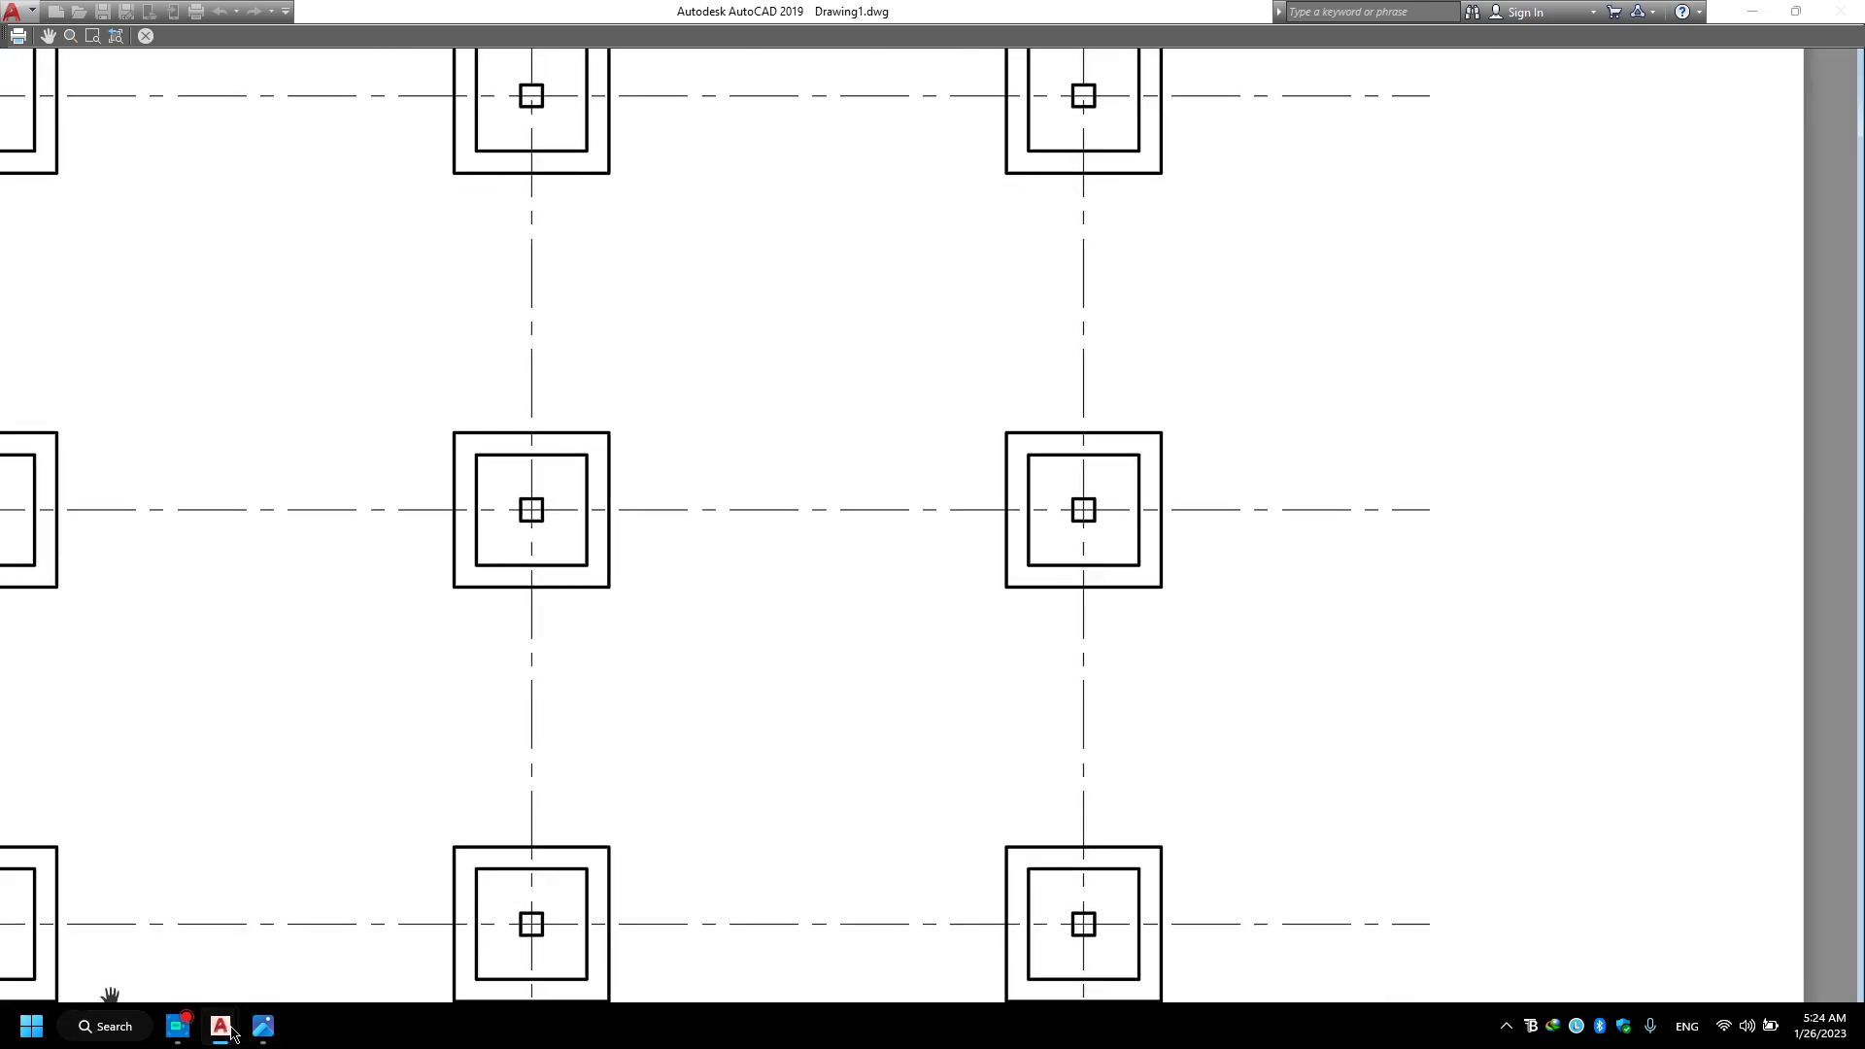
key("Escape")
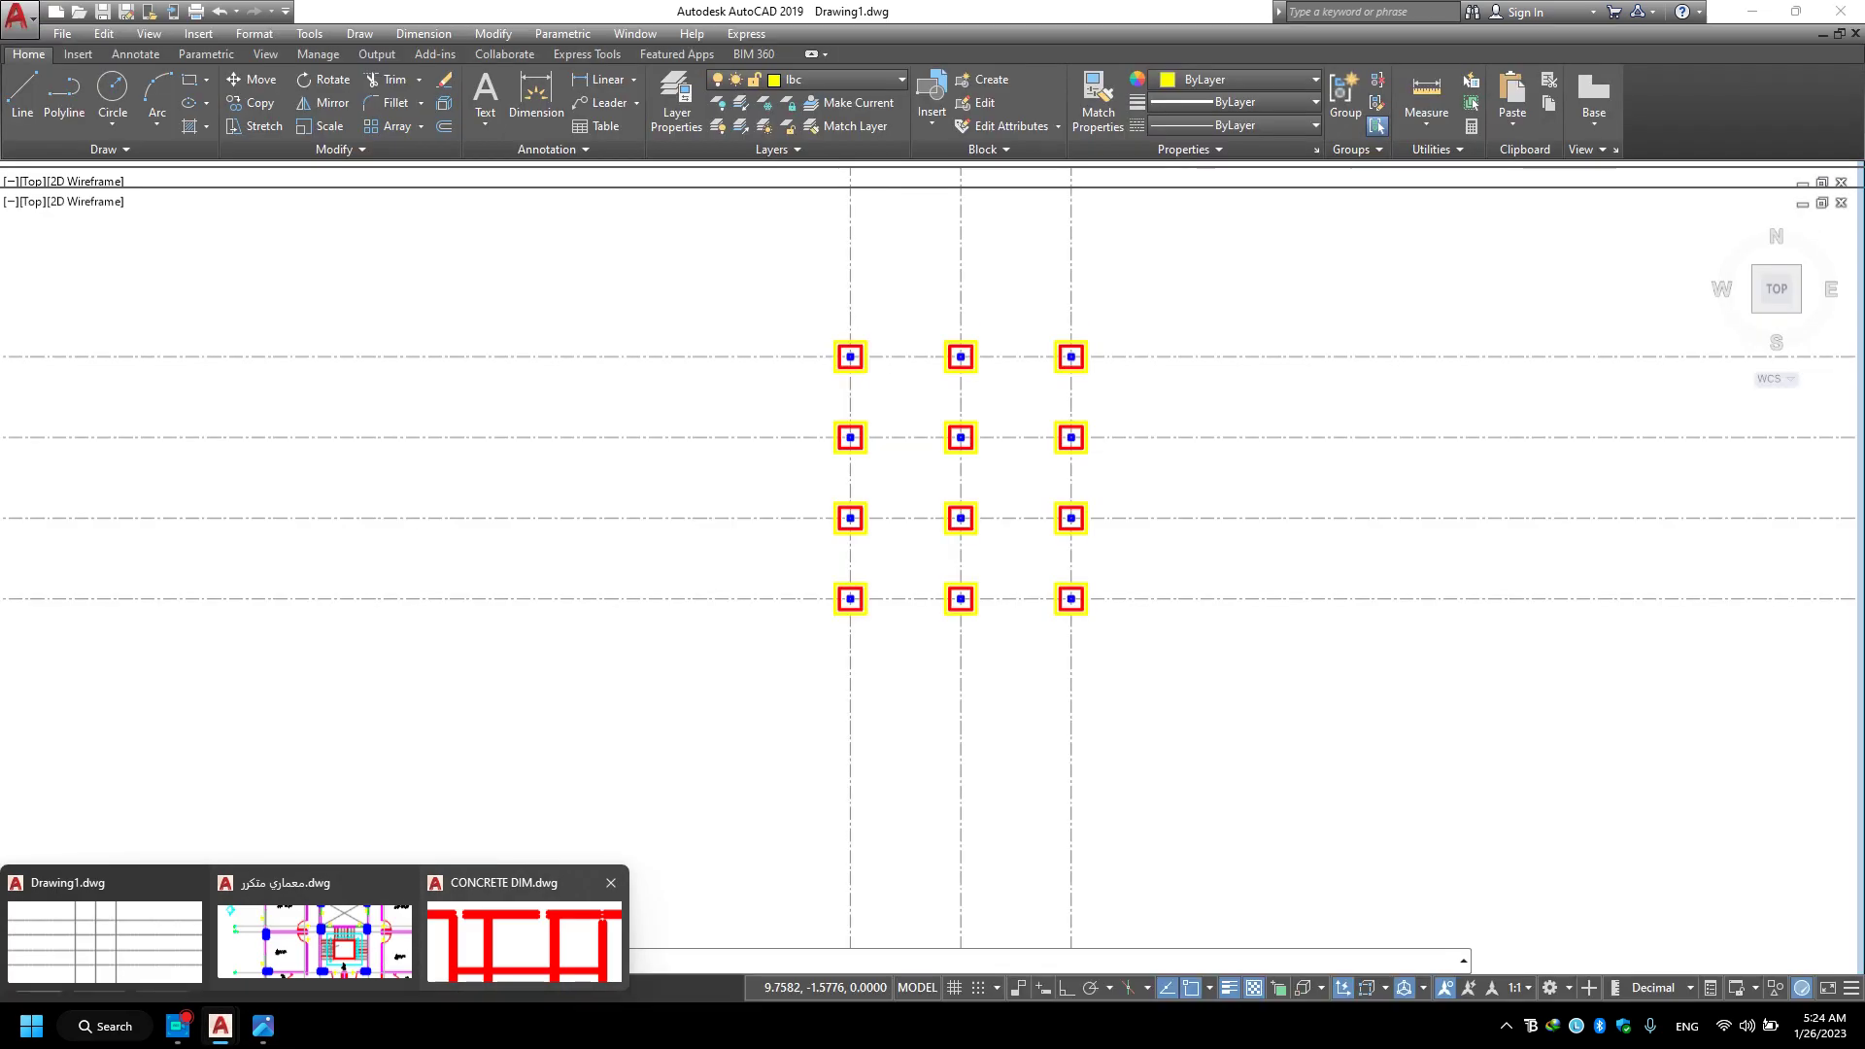
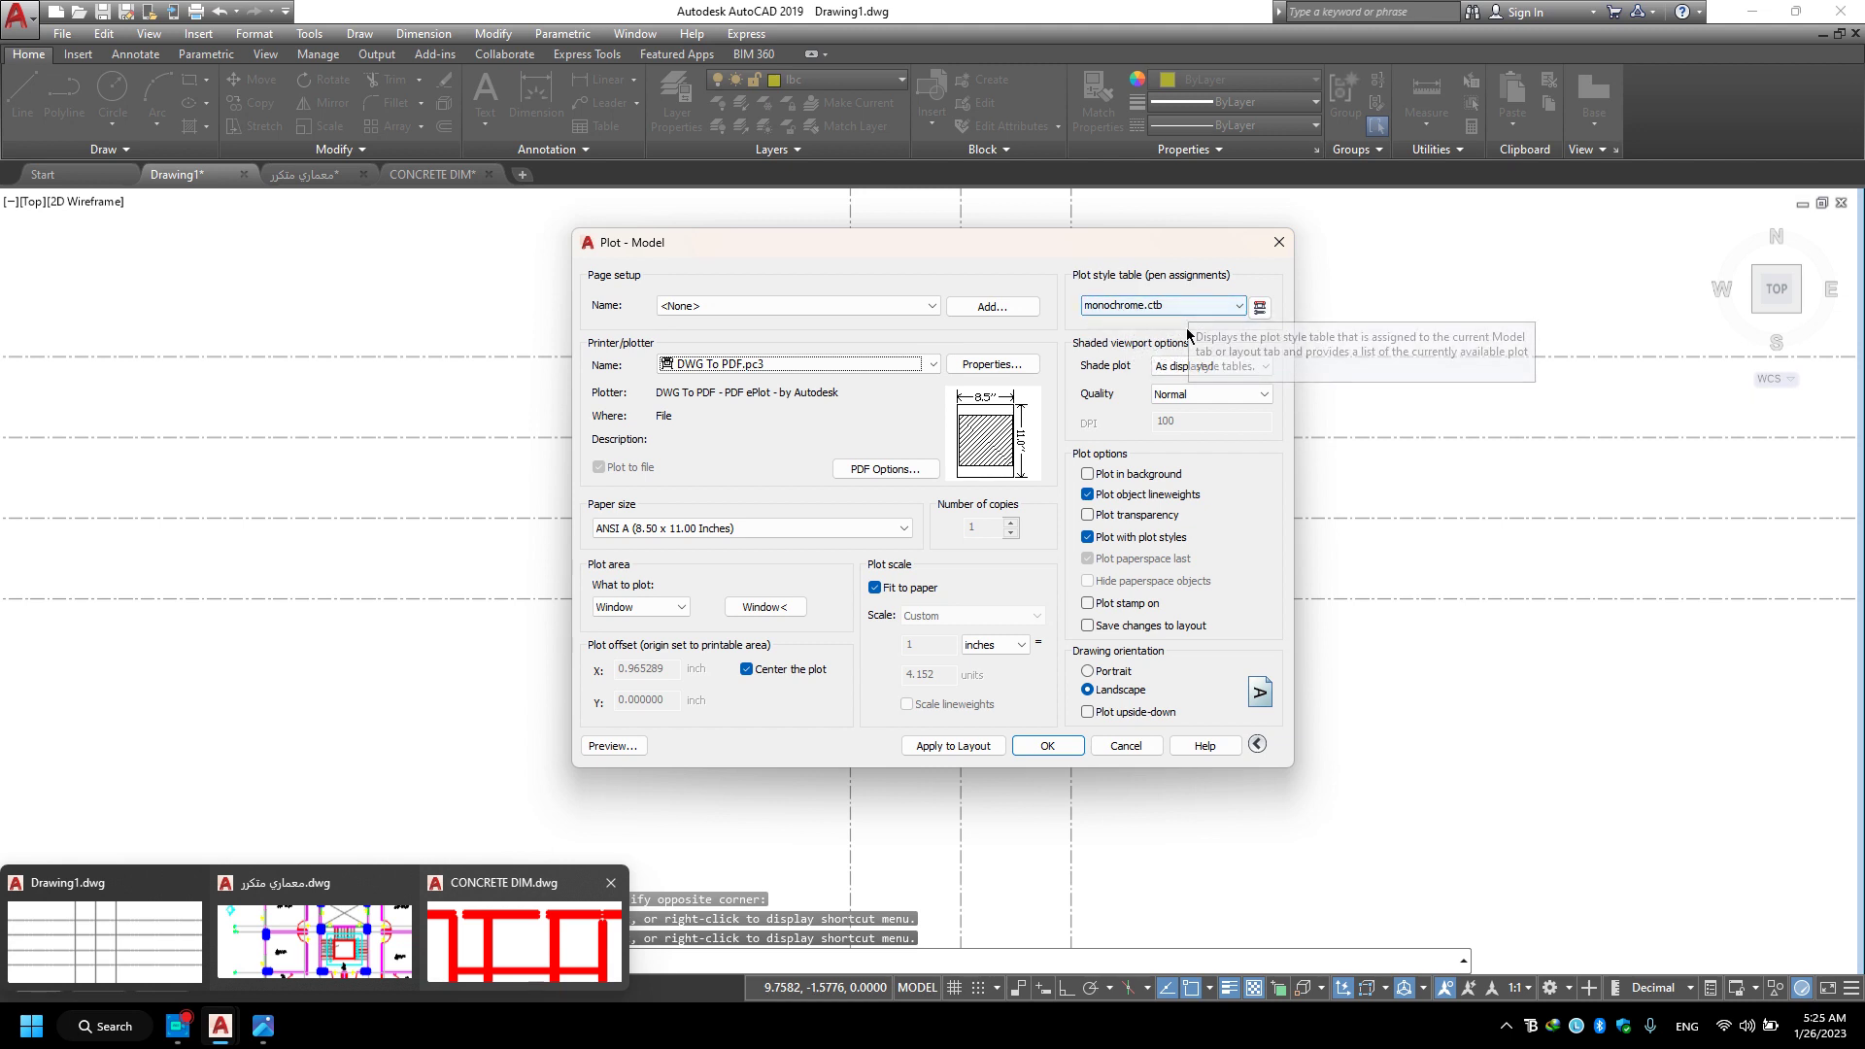
Open monochrome.ctb in the editor and browse Color 5's lineweight choices without changing anything.
left_click(1259, 307)
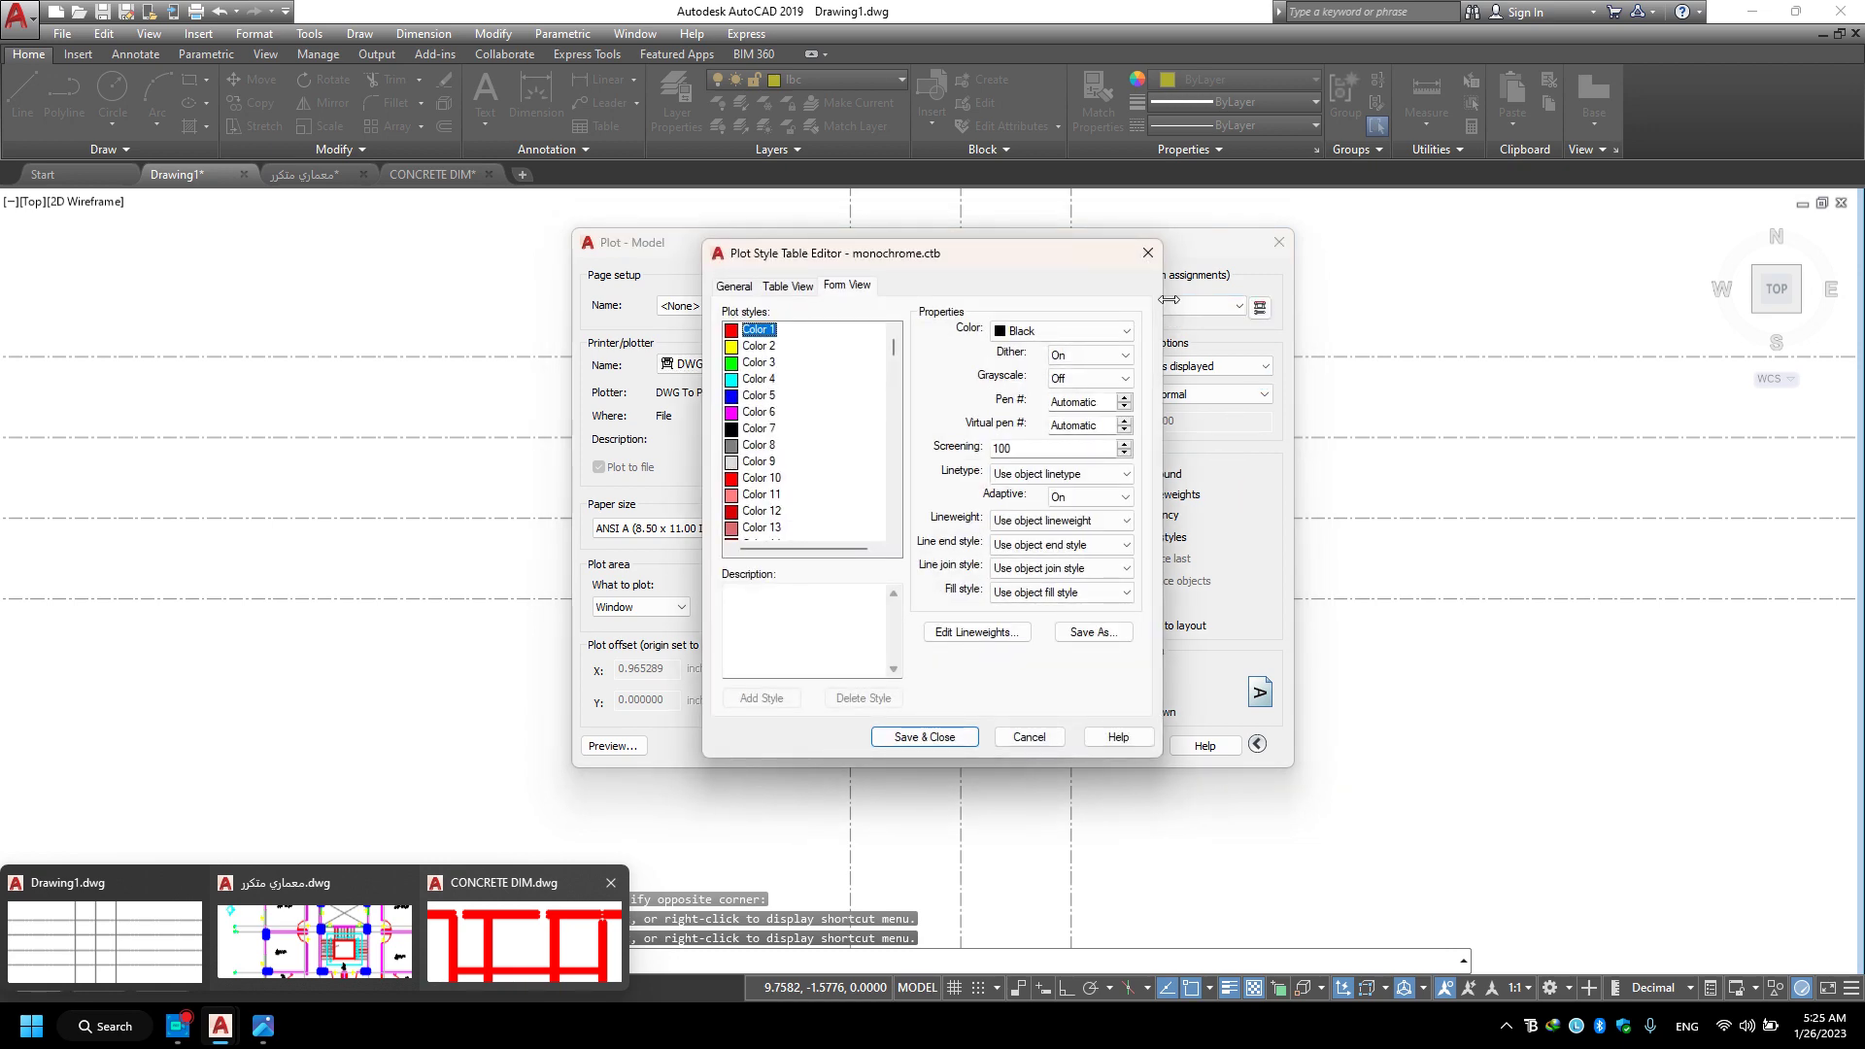
key("Escape")
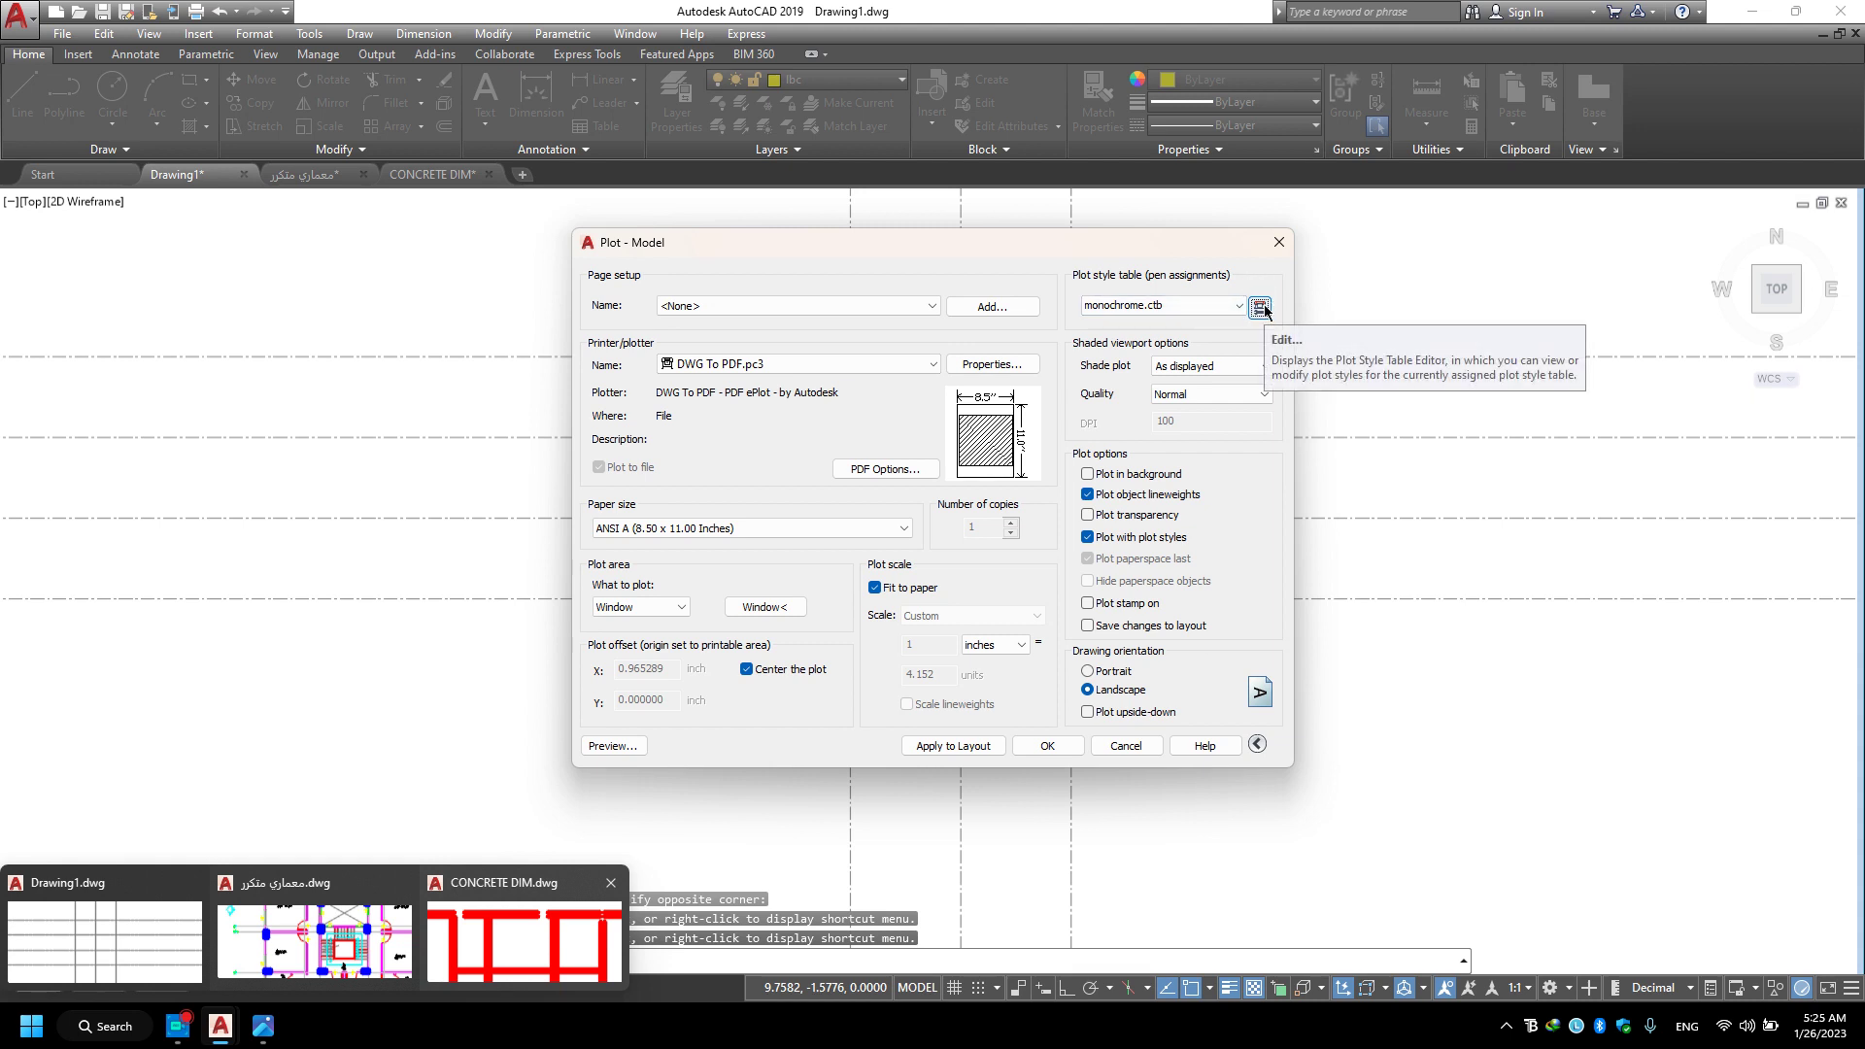
left_click(1261, 308)
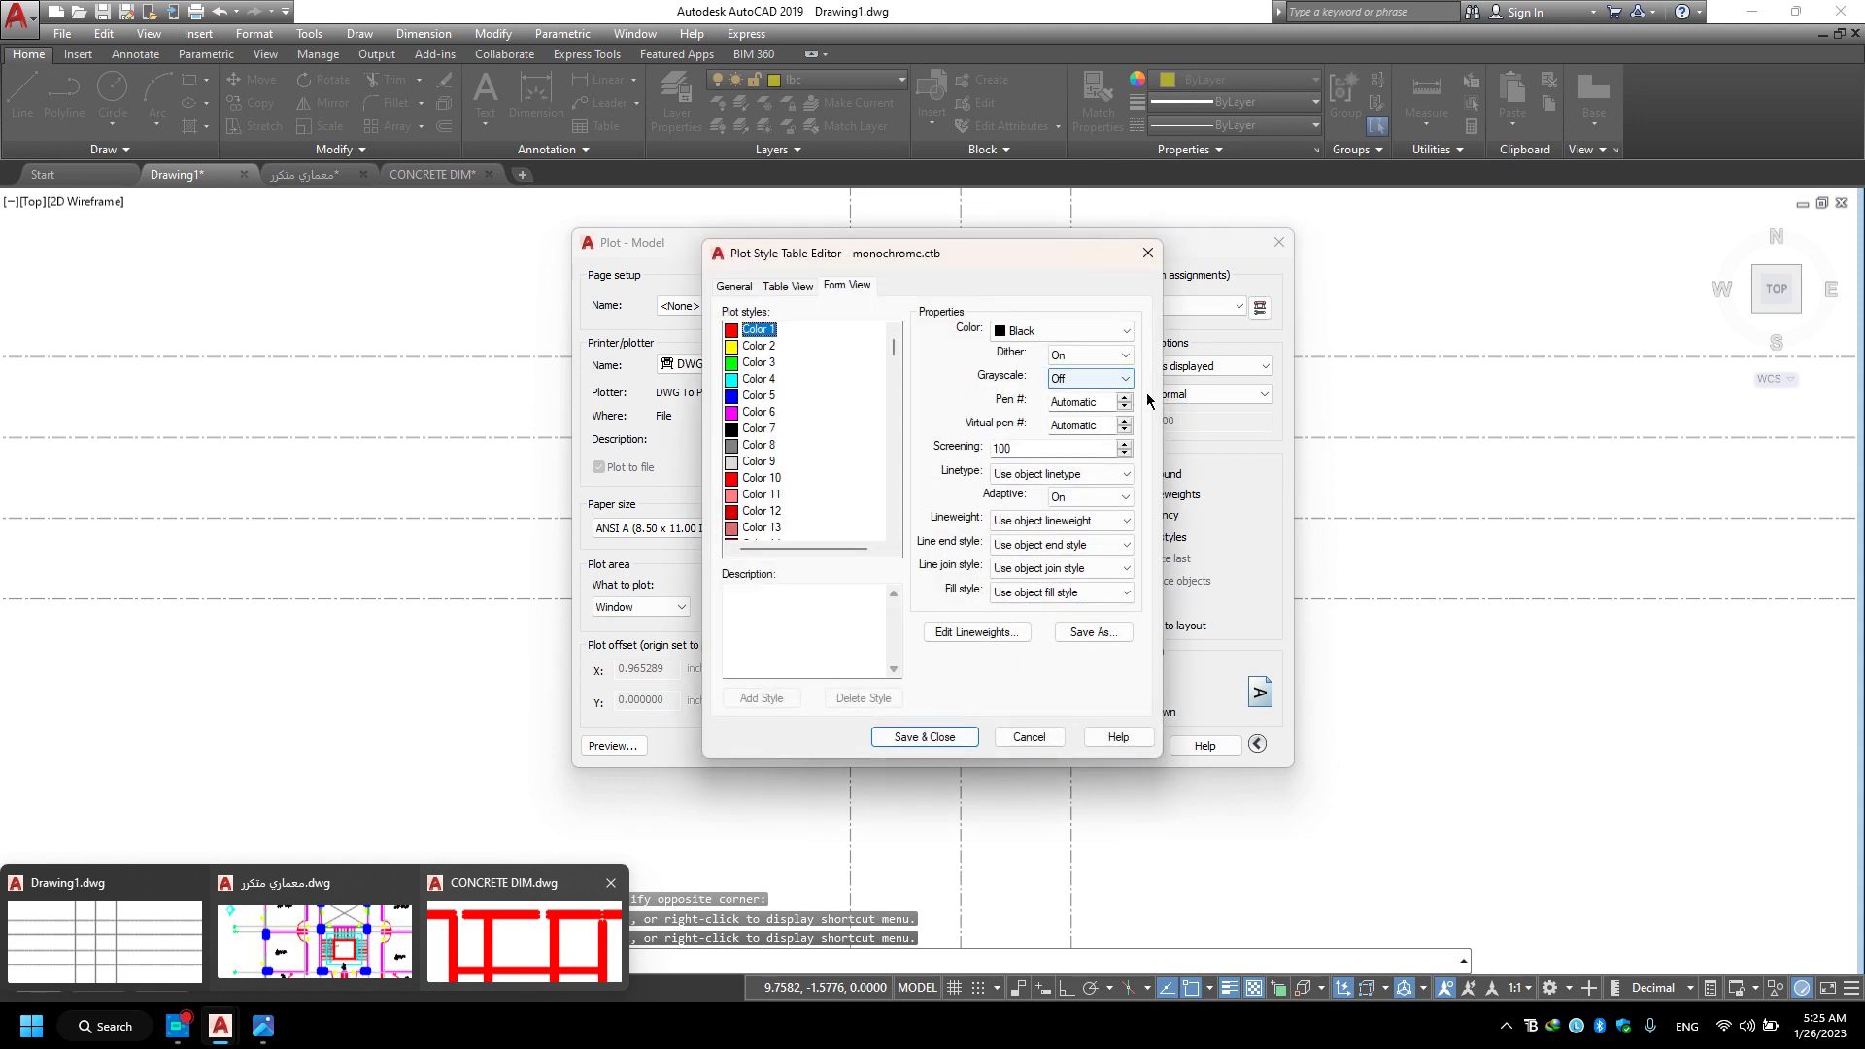
left_click(764, 396)
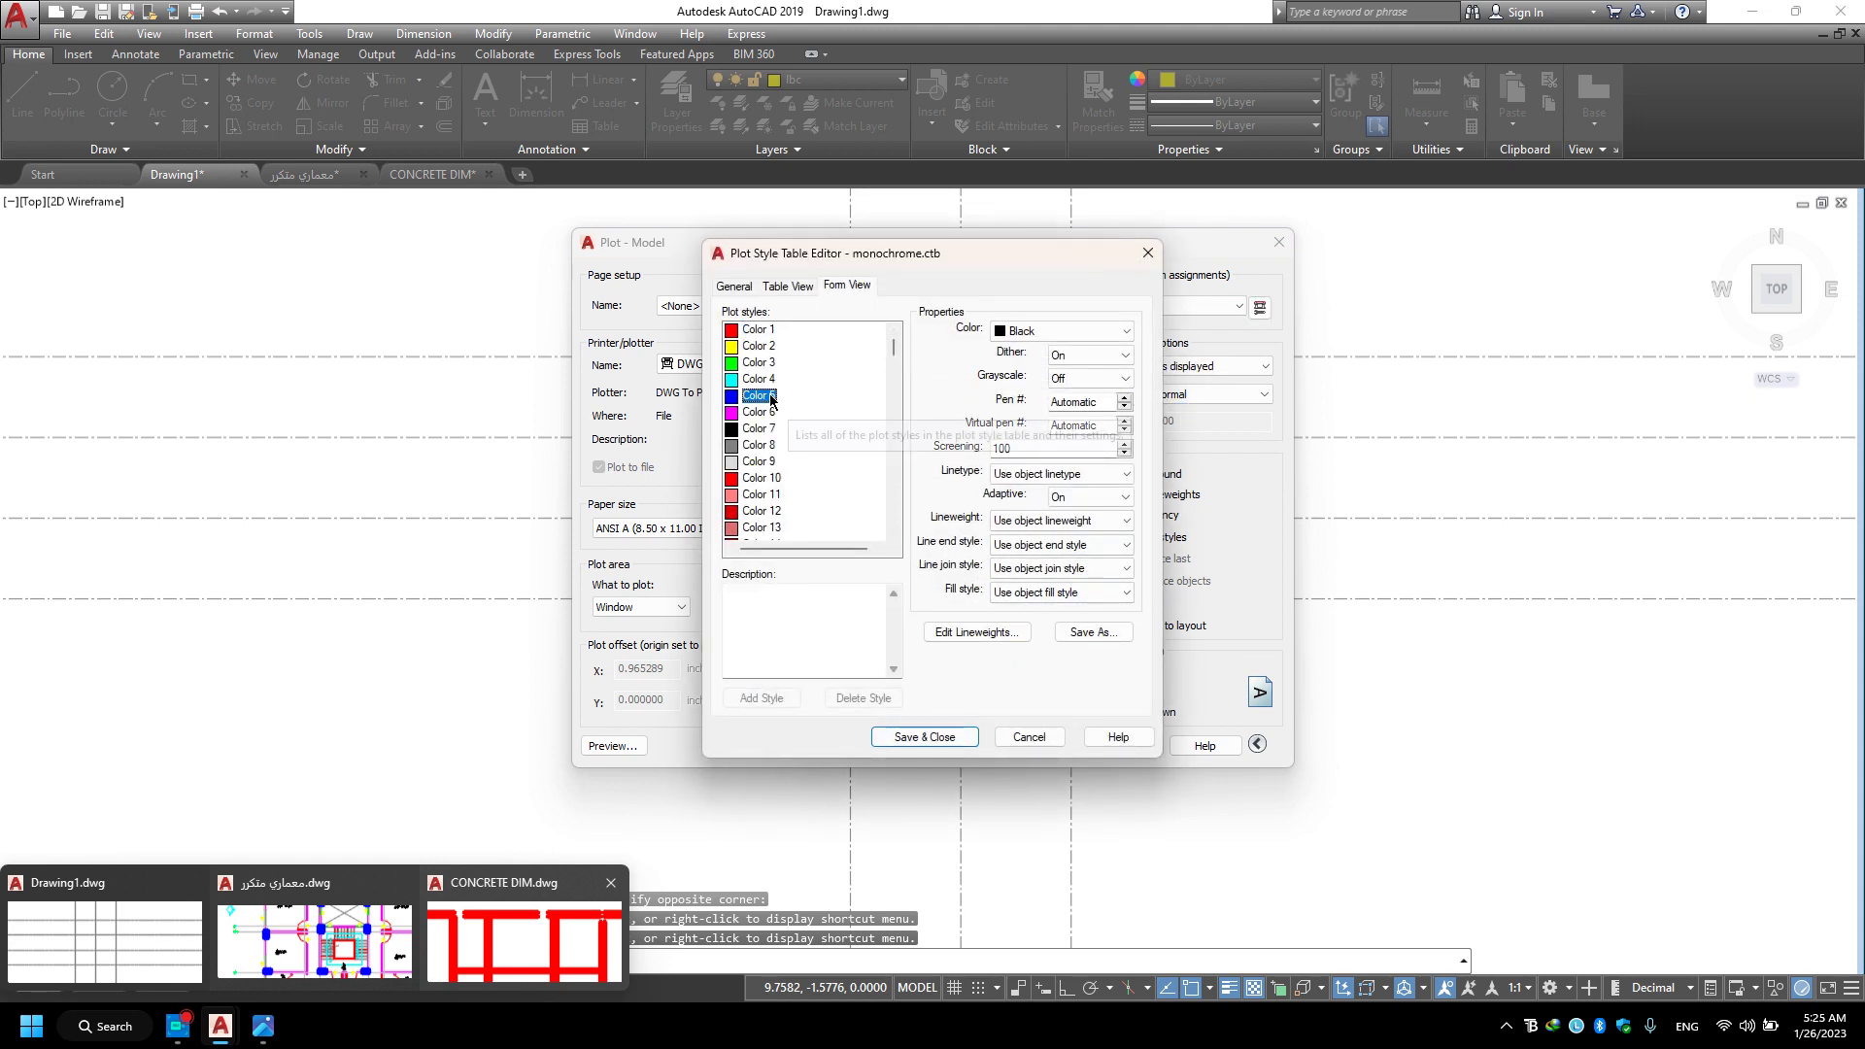
left_click(1071, 522)
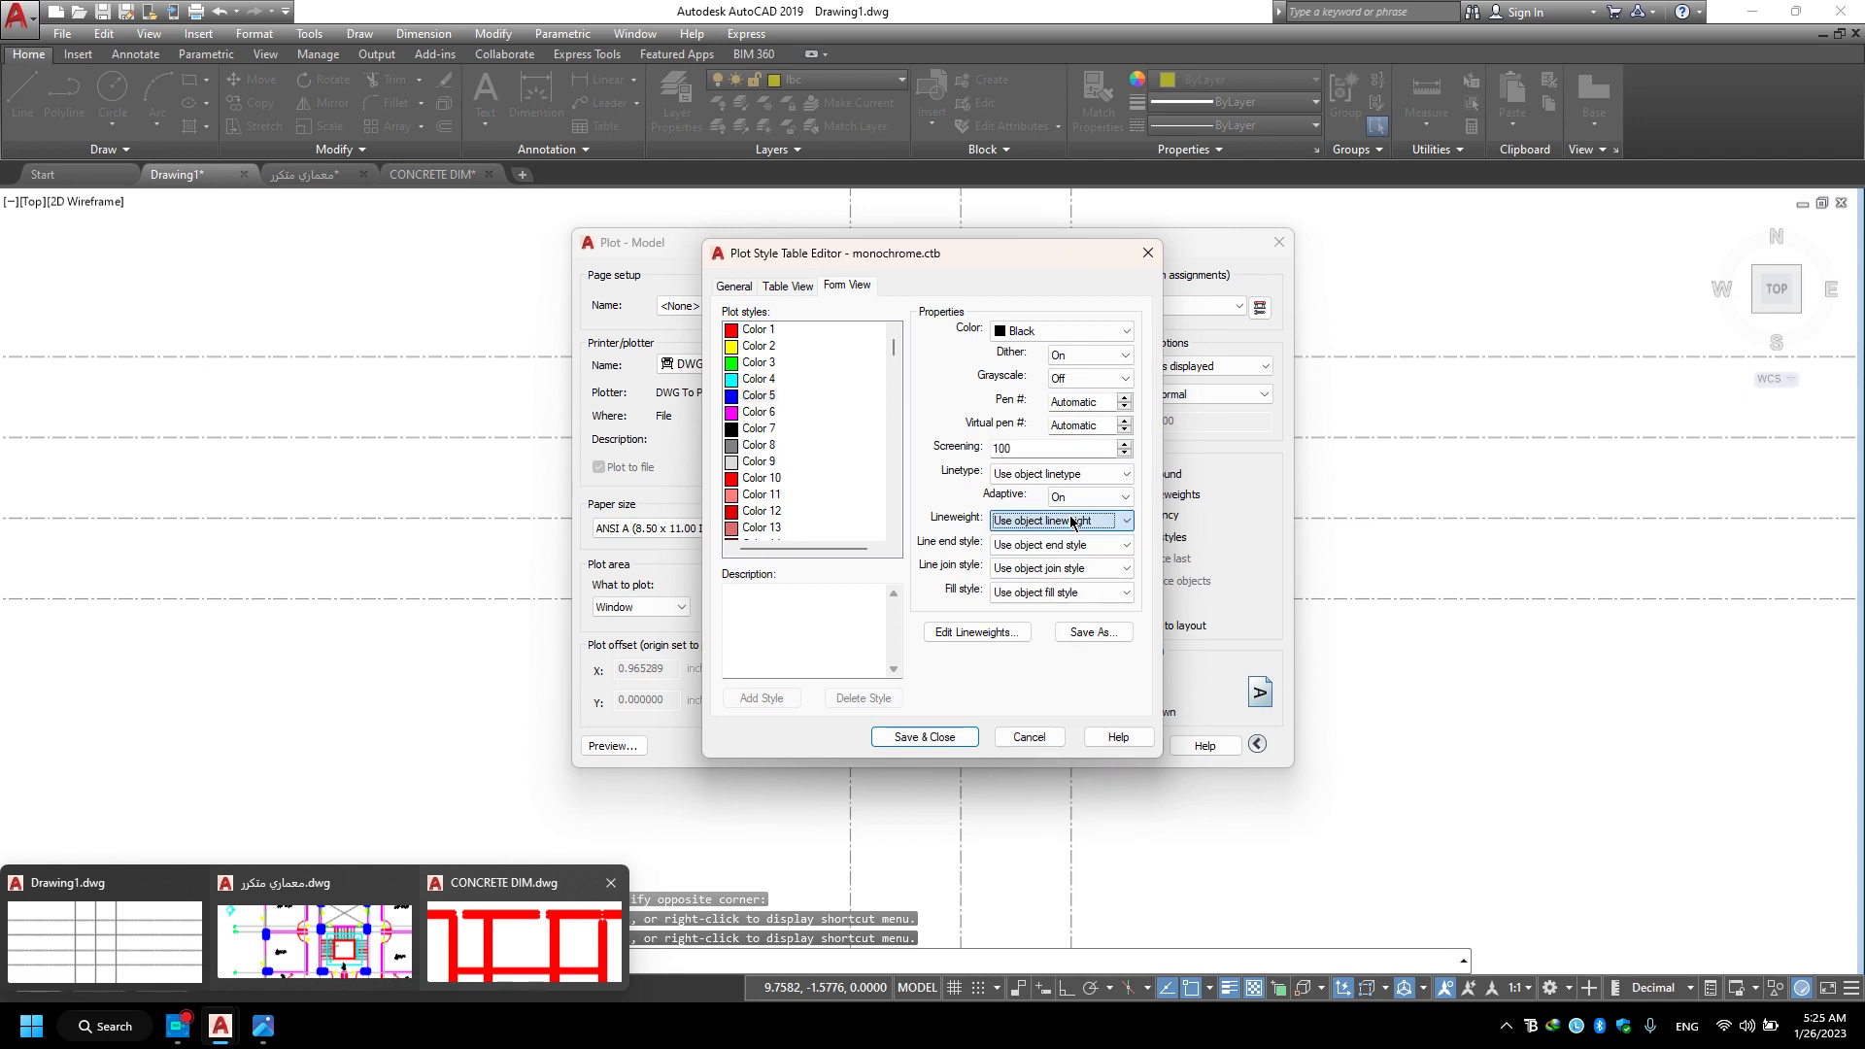
left_click(1072, 522)
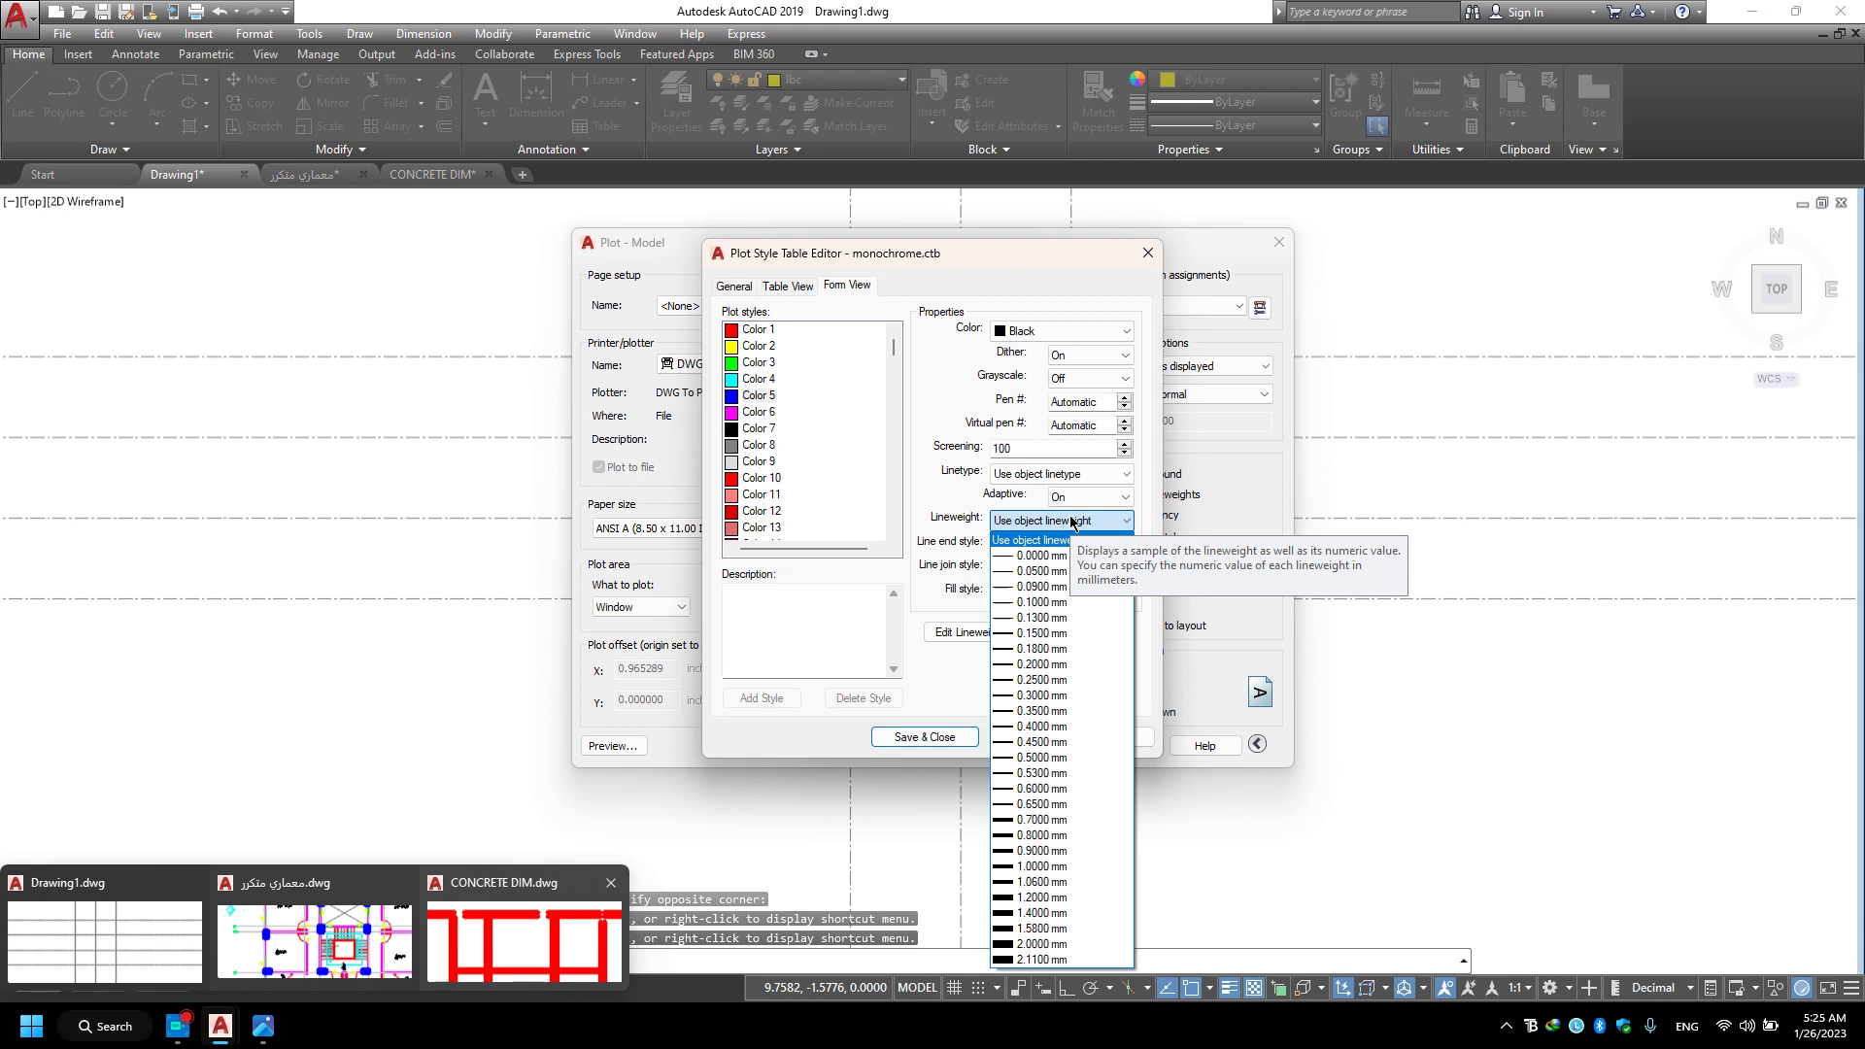
left_click(1071, 521)
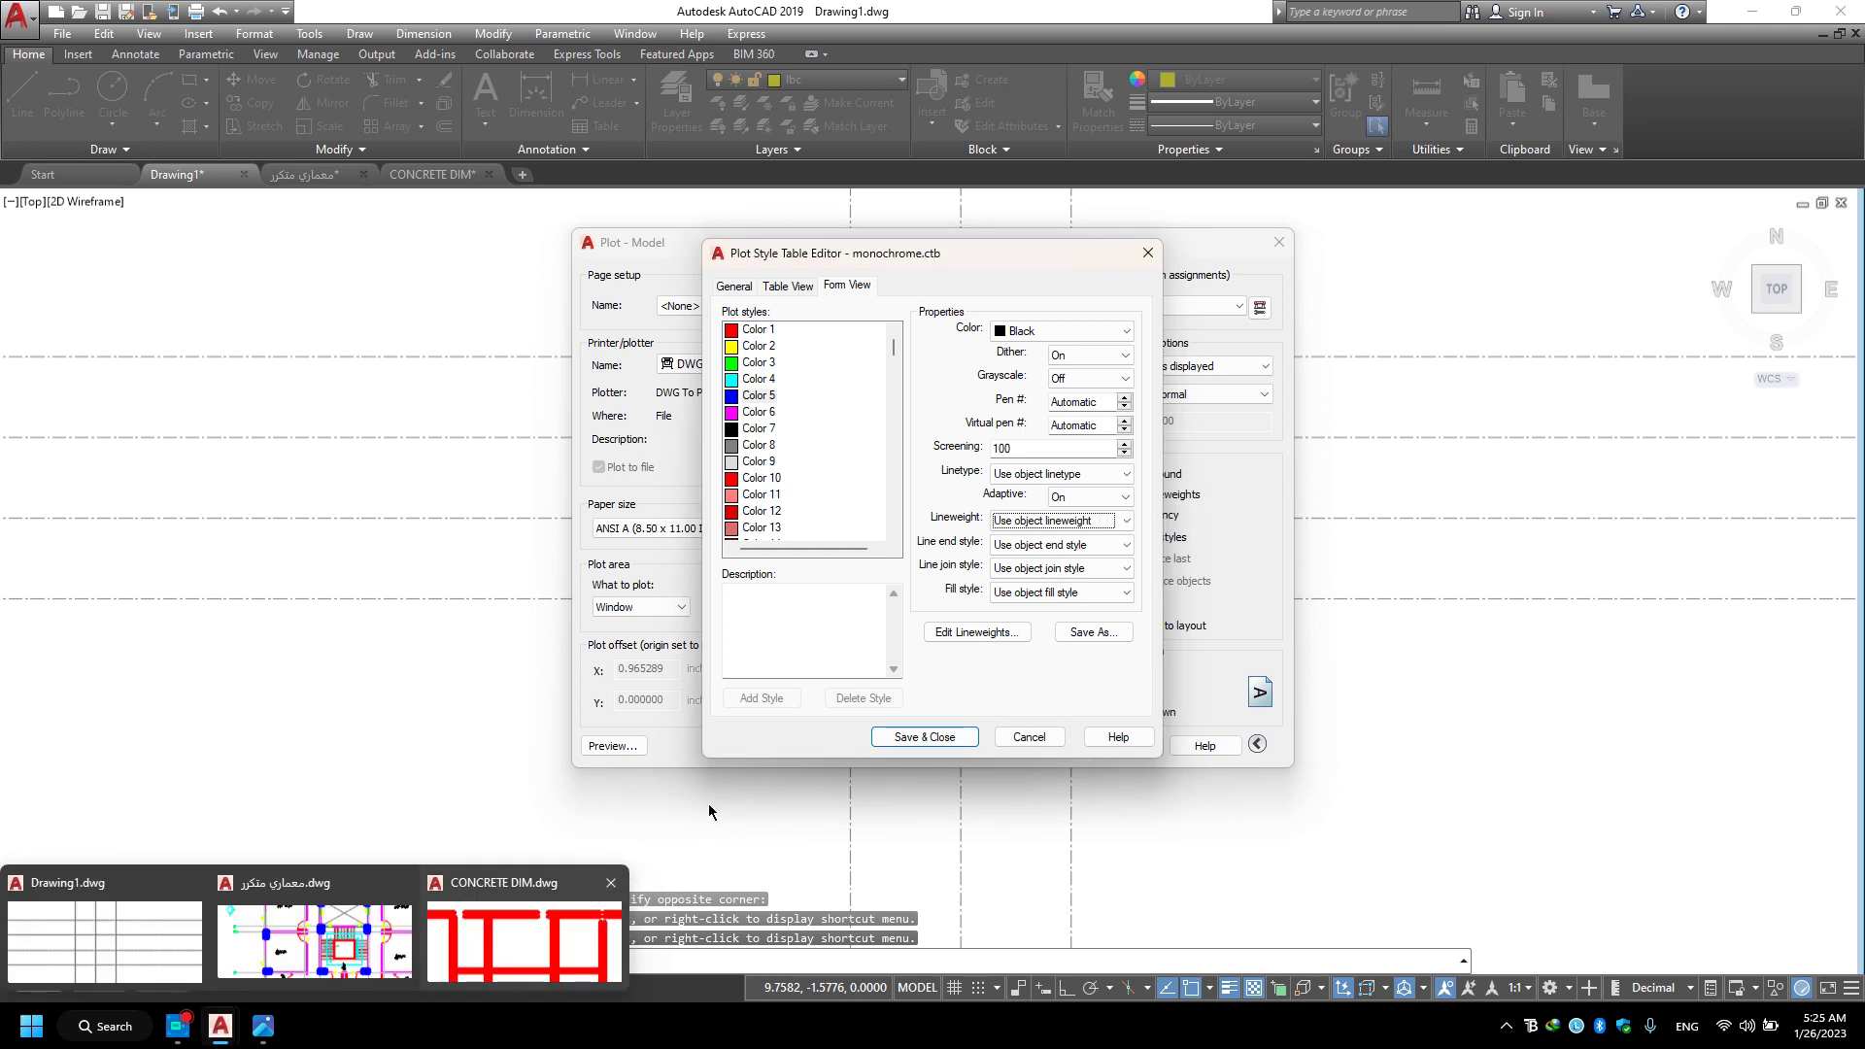
key("Escape")
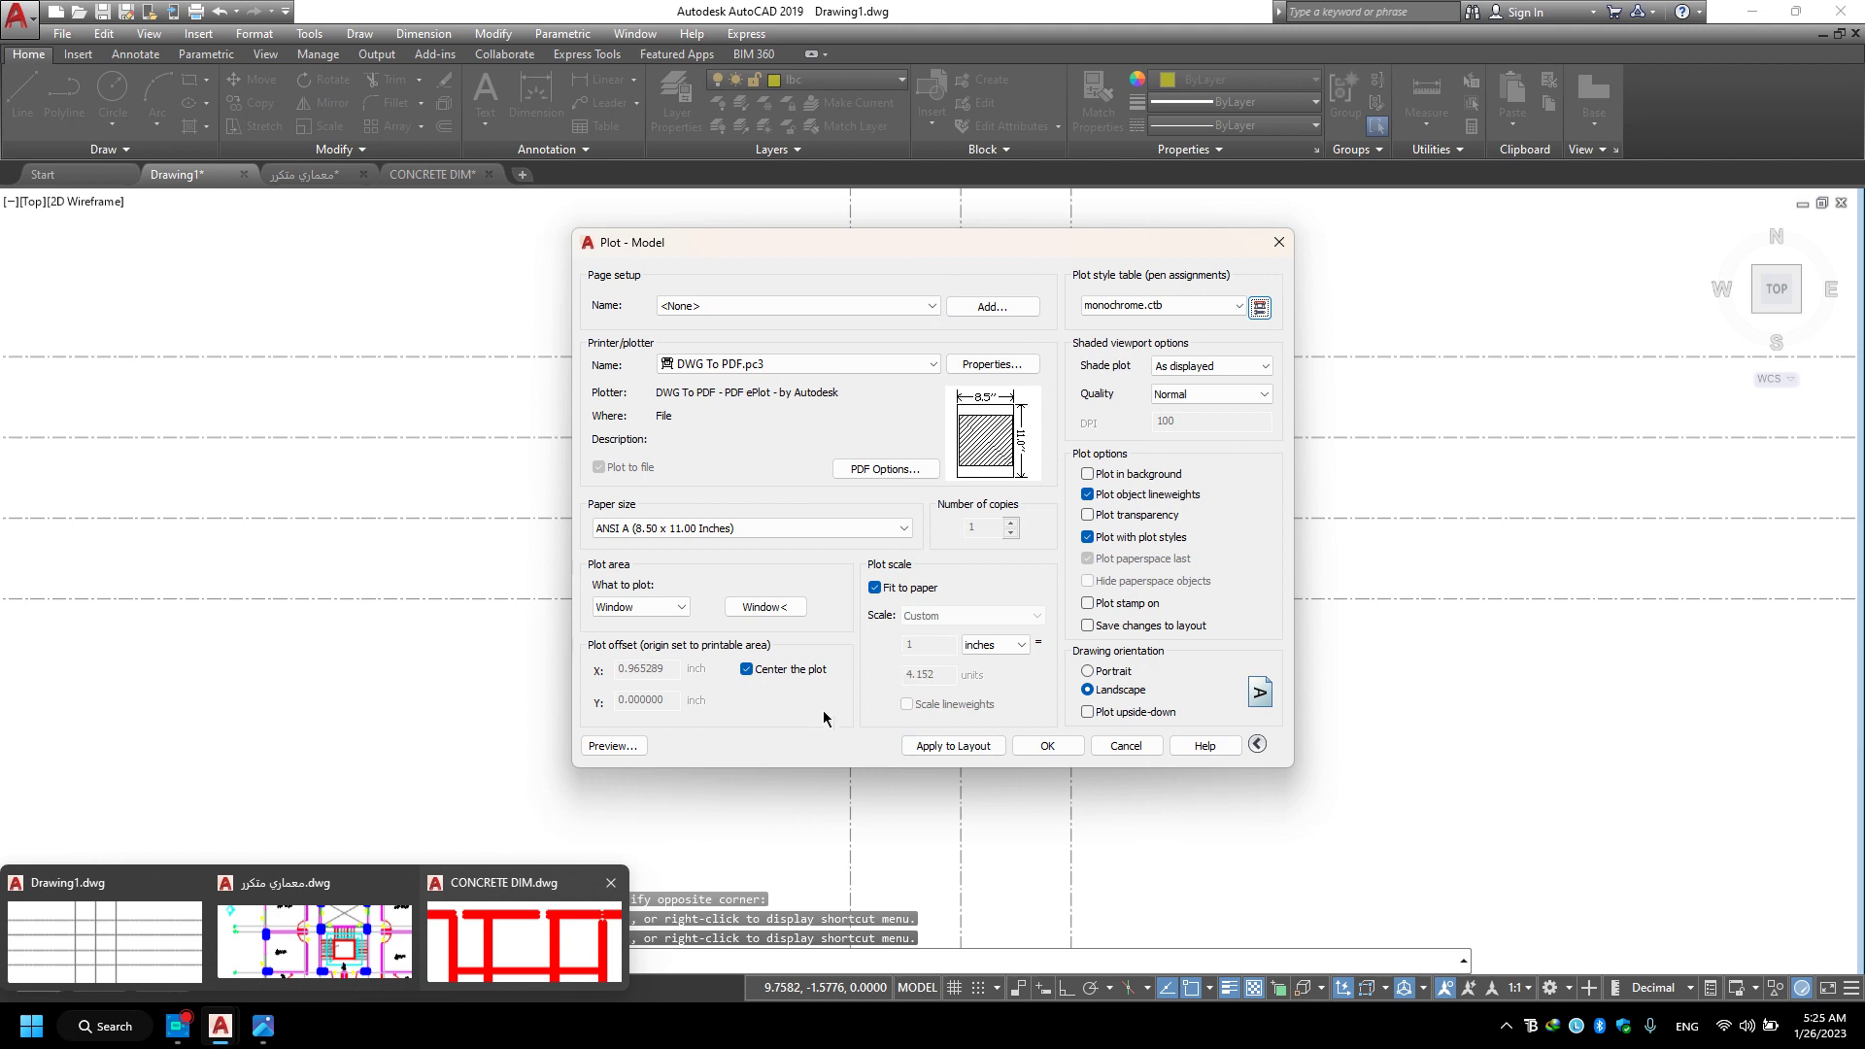
Set Color 5's lineweight to 0.4500 mm and save the monochrome.ctb table.
left_click(1261, 309)
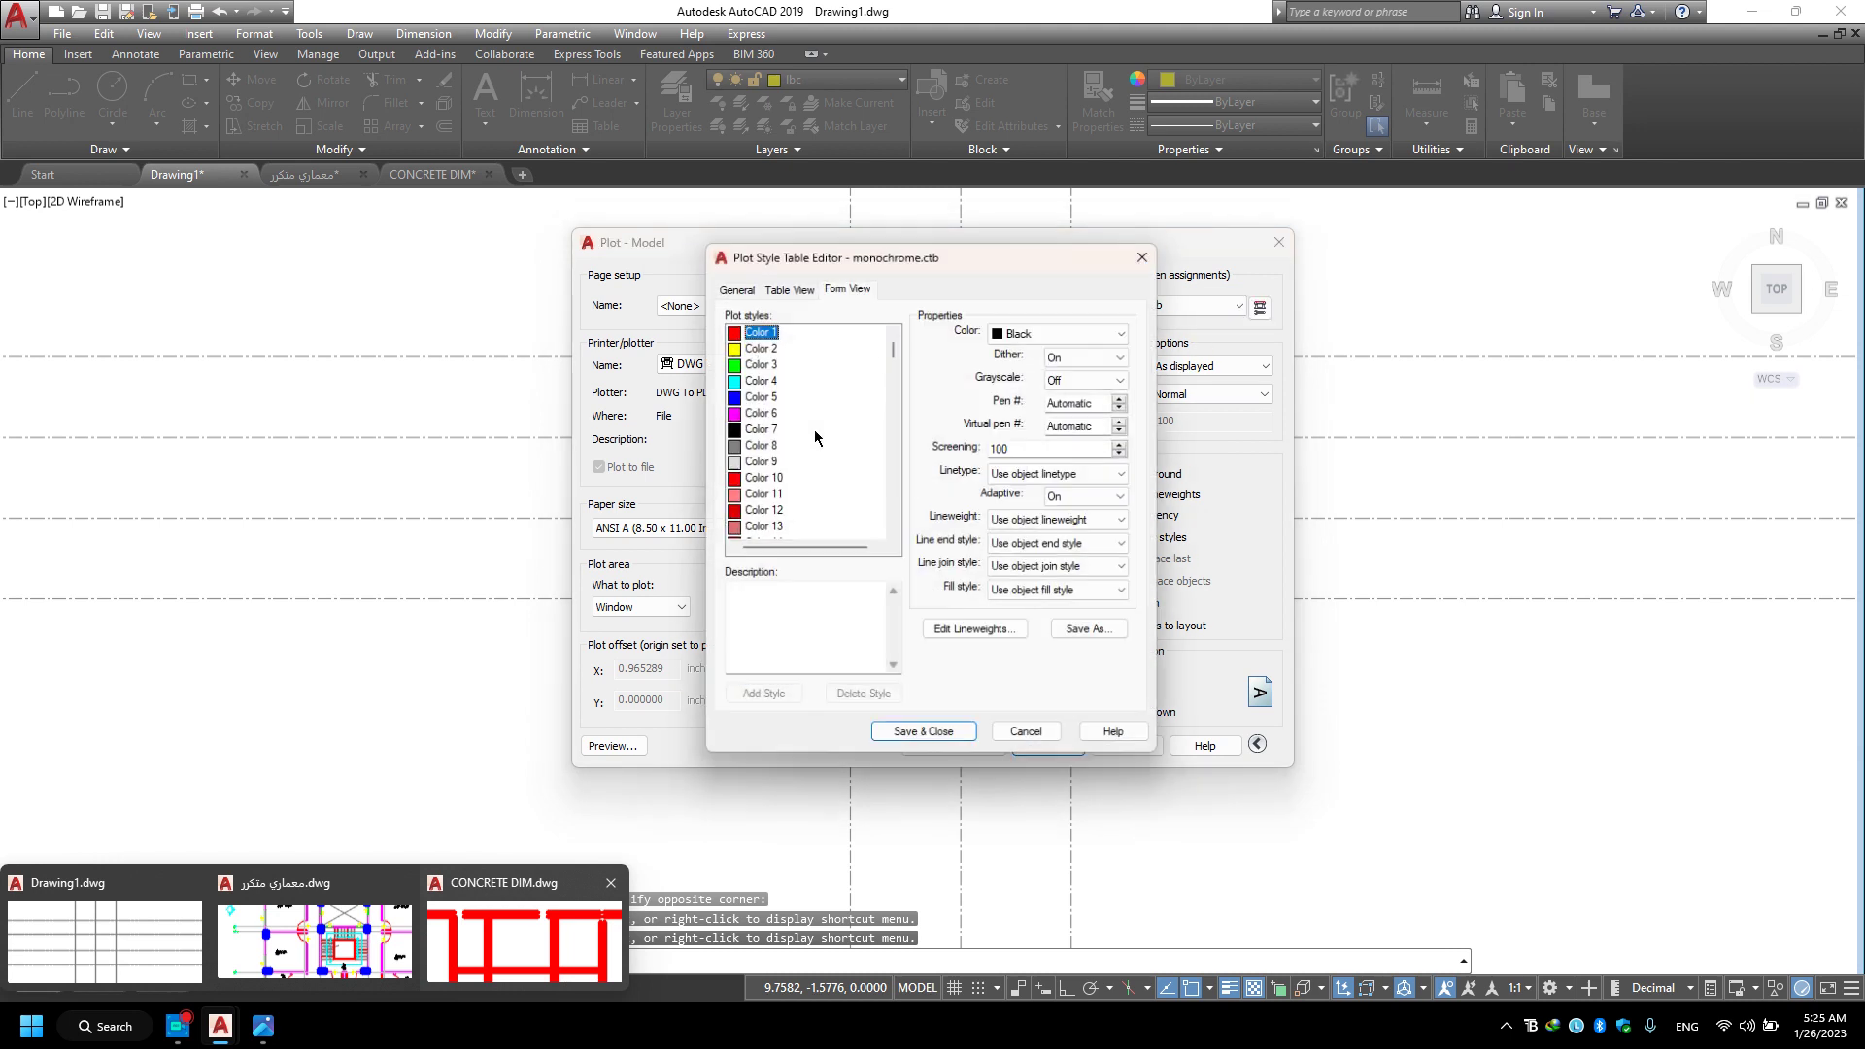
left_click(755, 396)
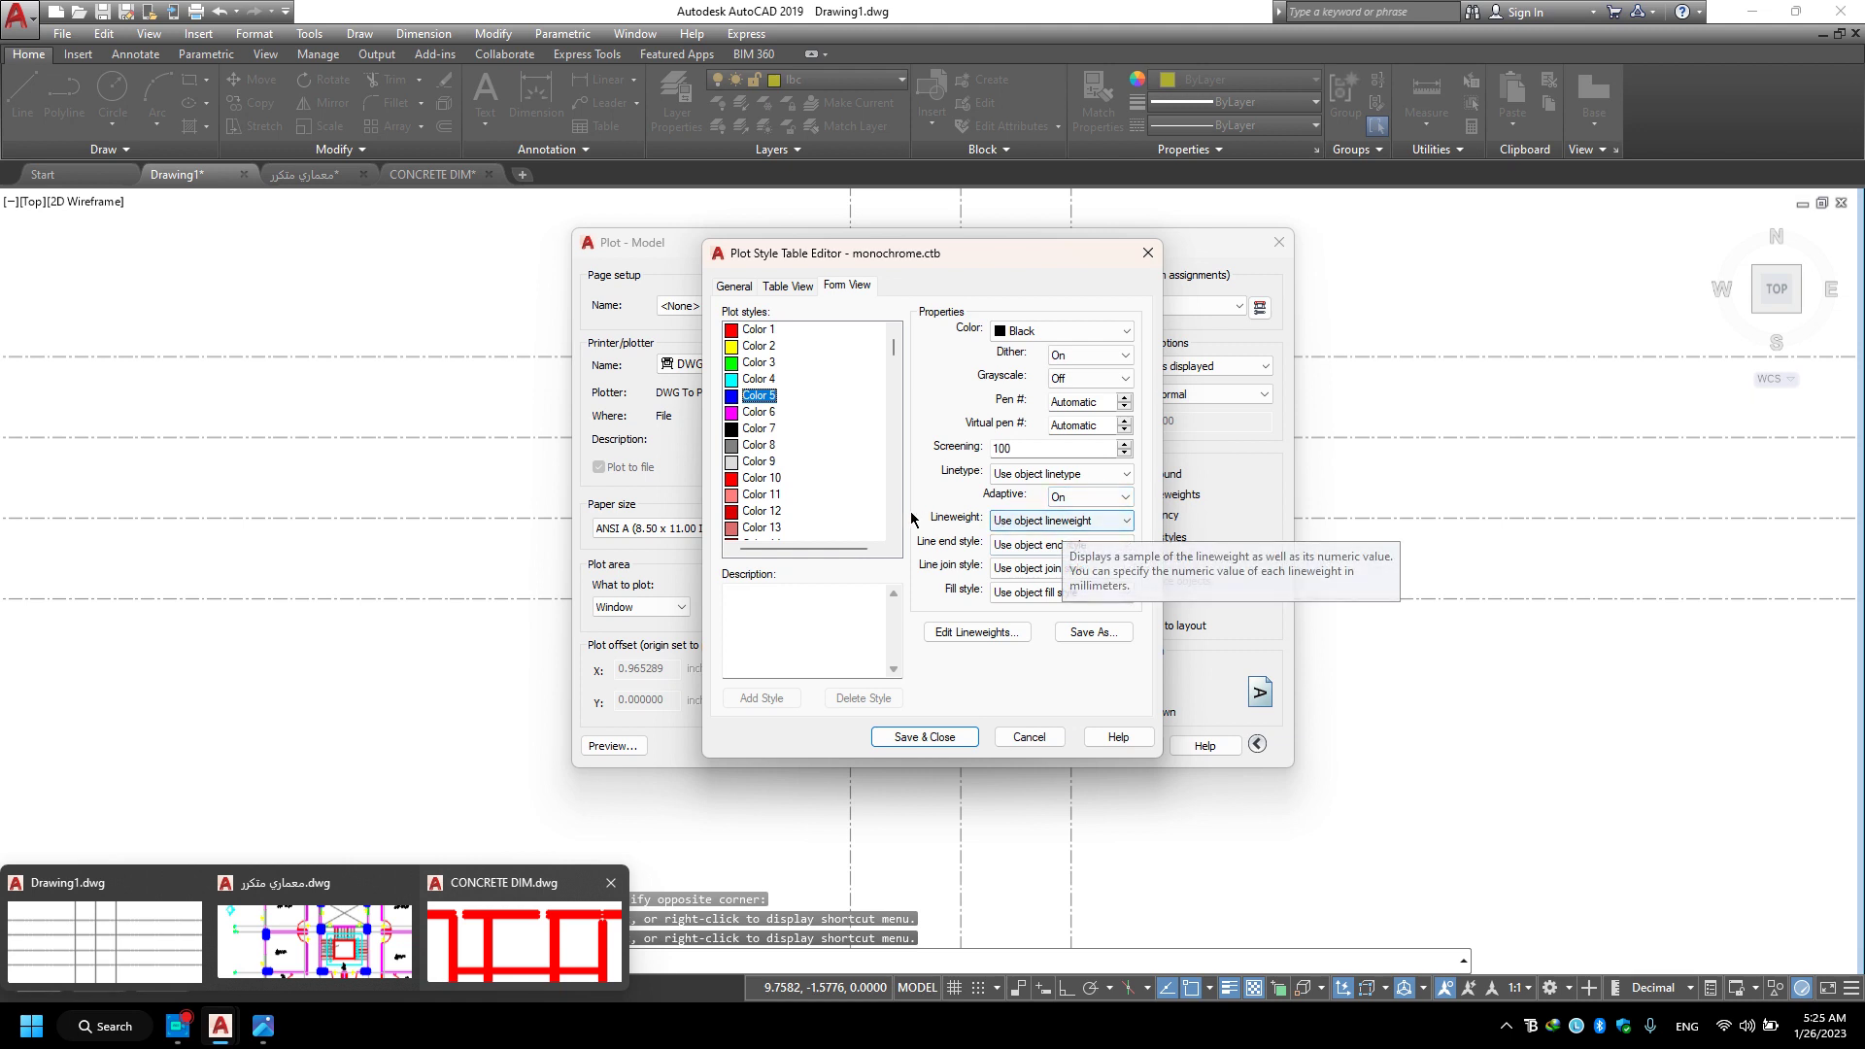
left_click(1059, 522)
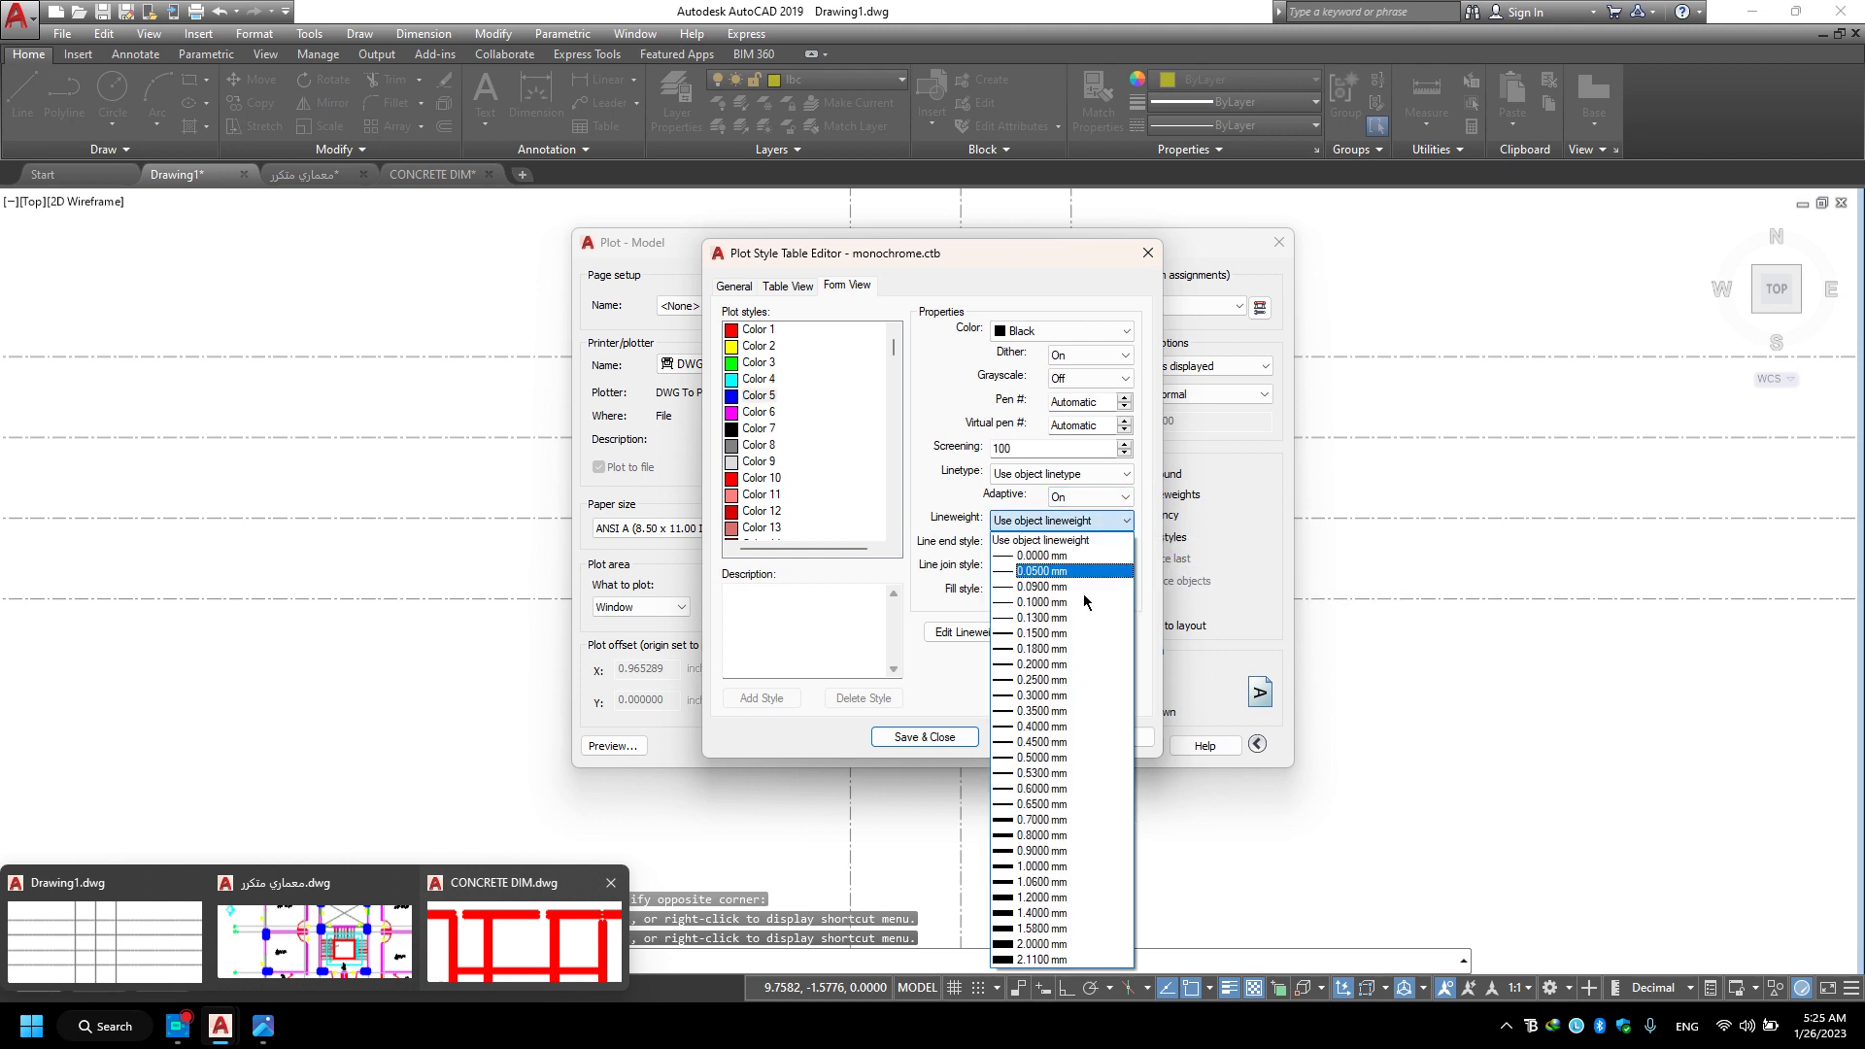
left_click(1054, 742)
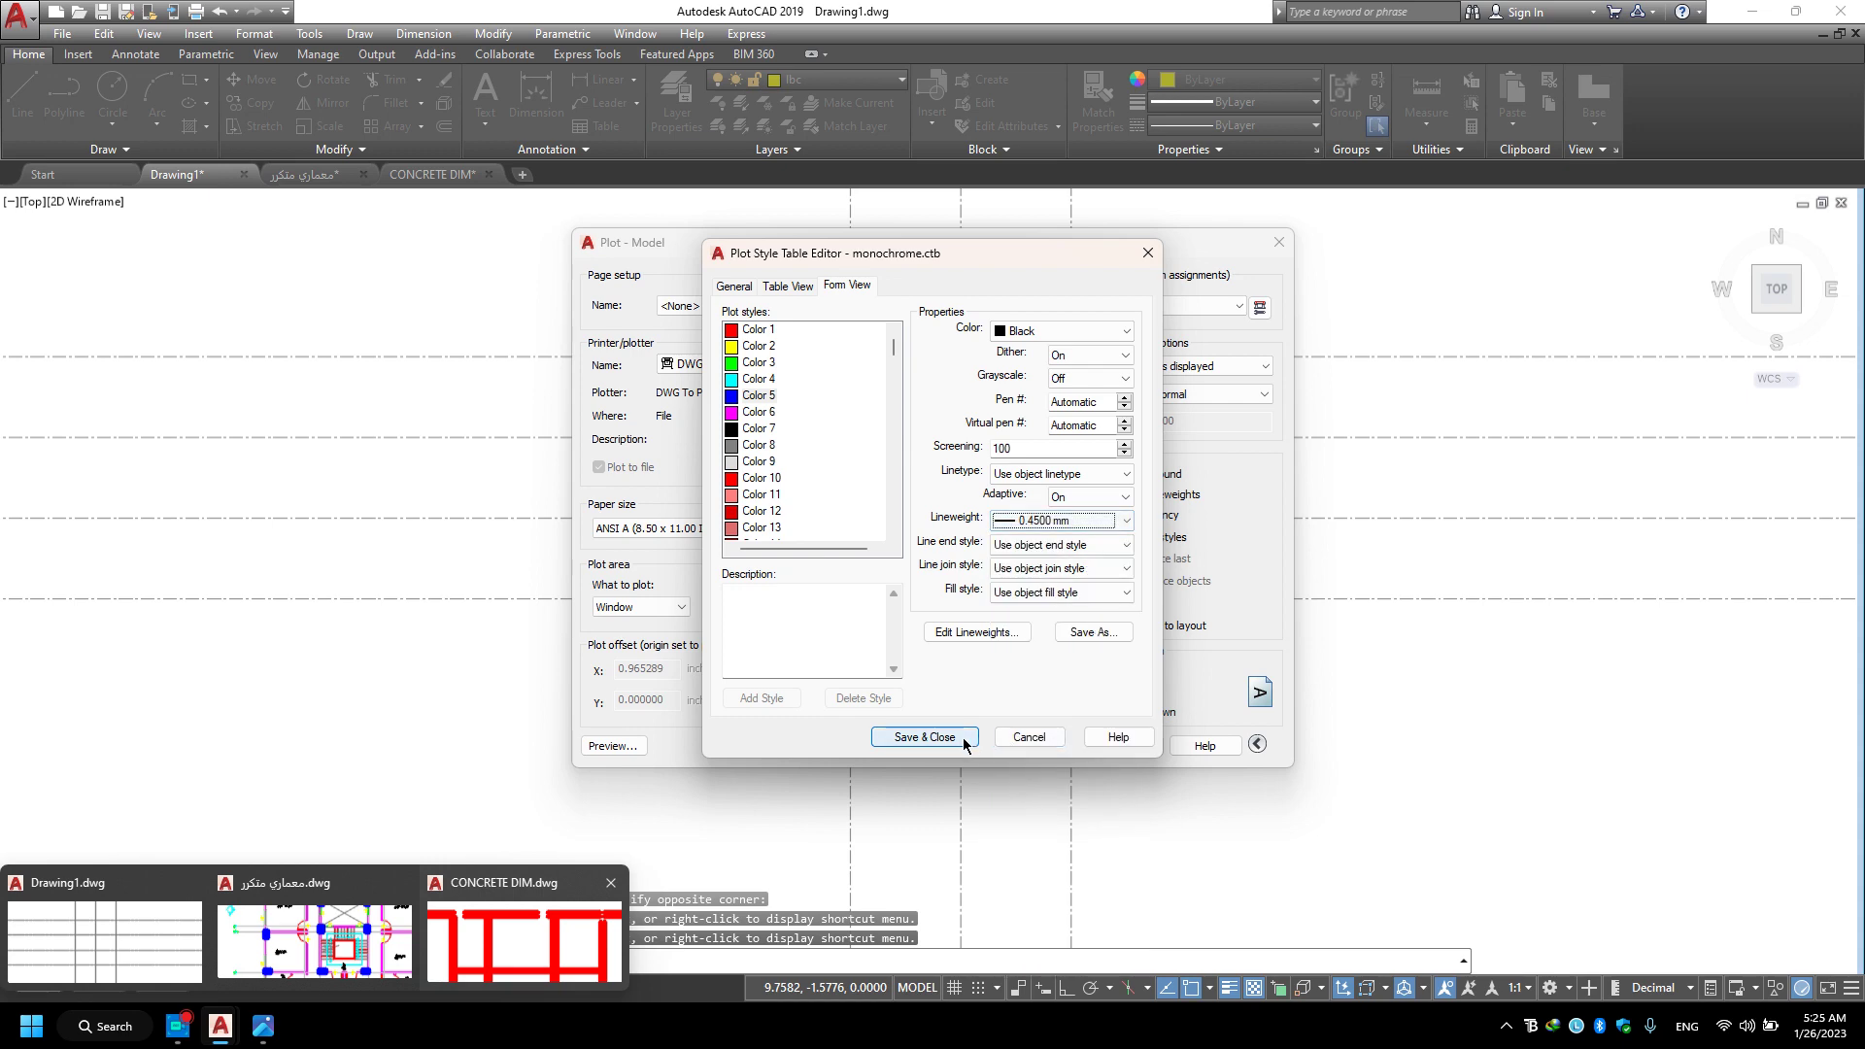
left_click(951, 740)
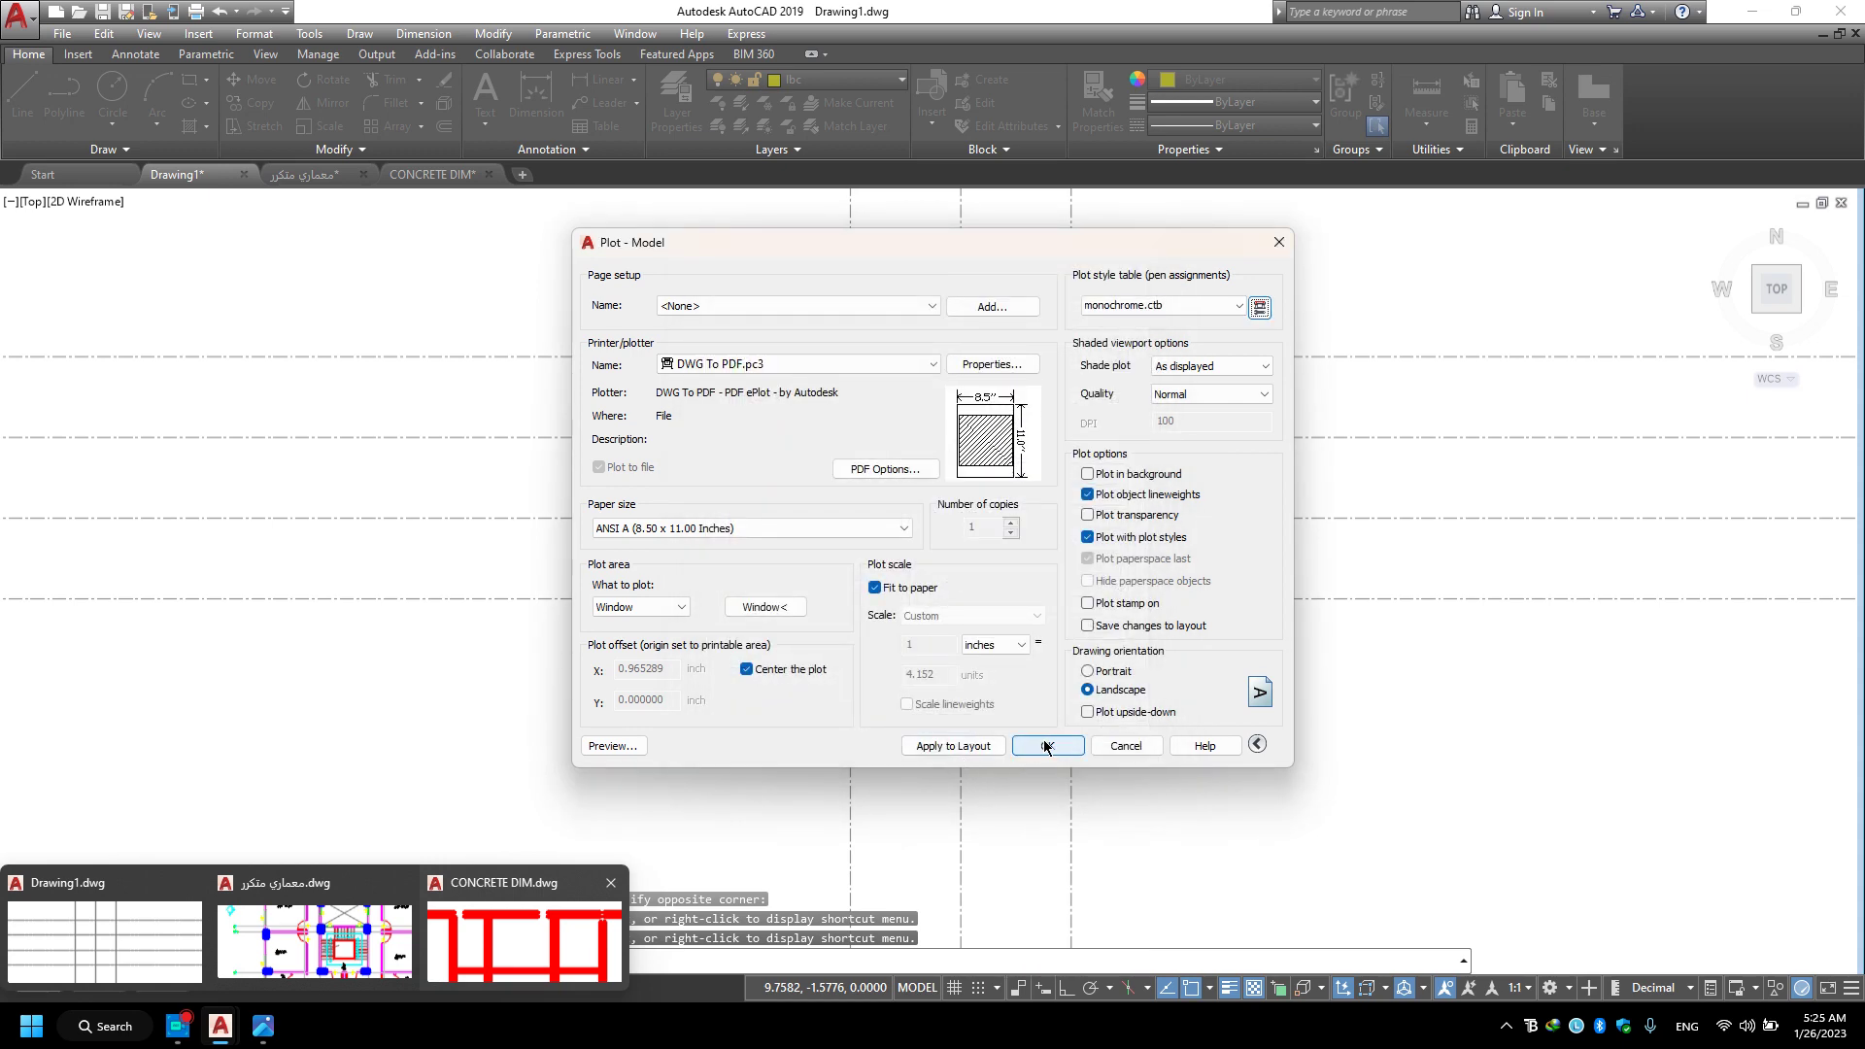
Redefine the plot window with two corners enclosing the whole footing grid.
left_click(777, 608)
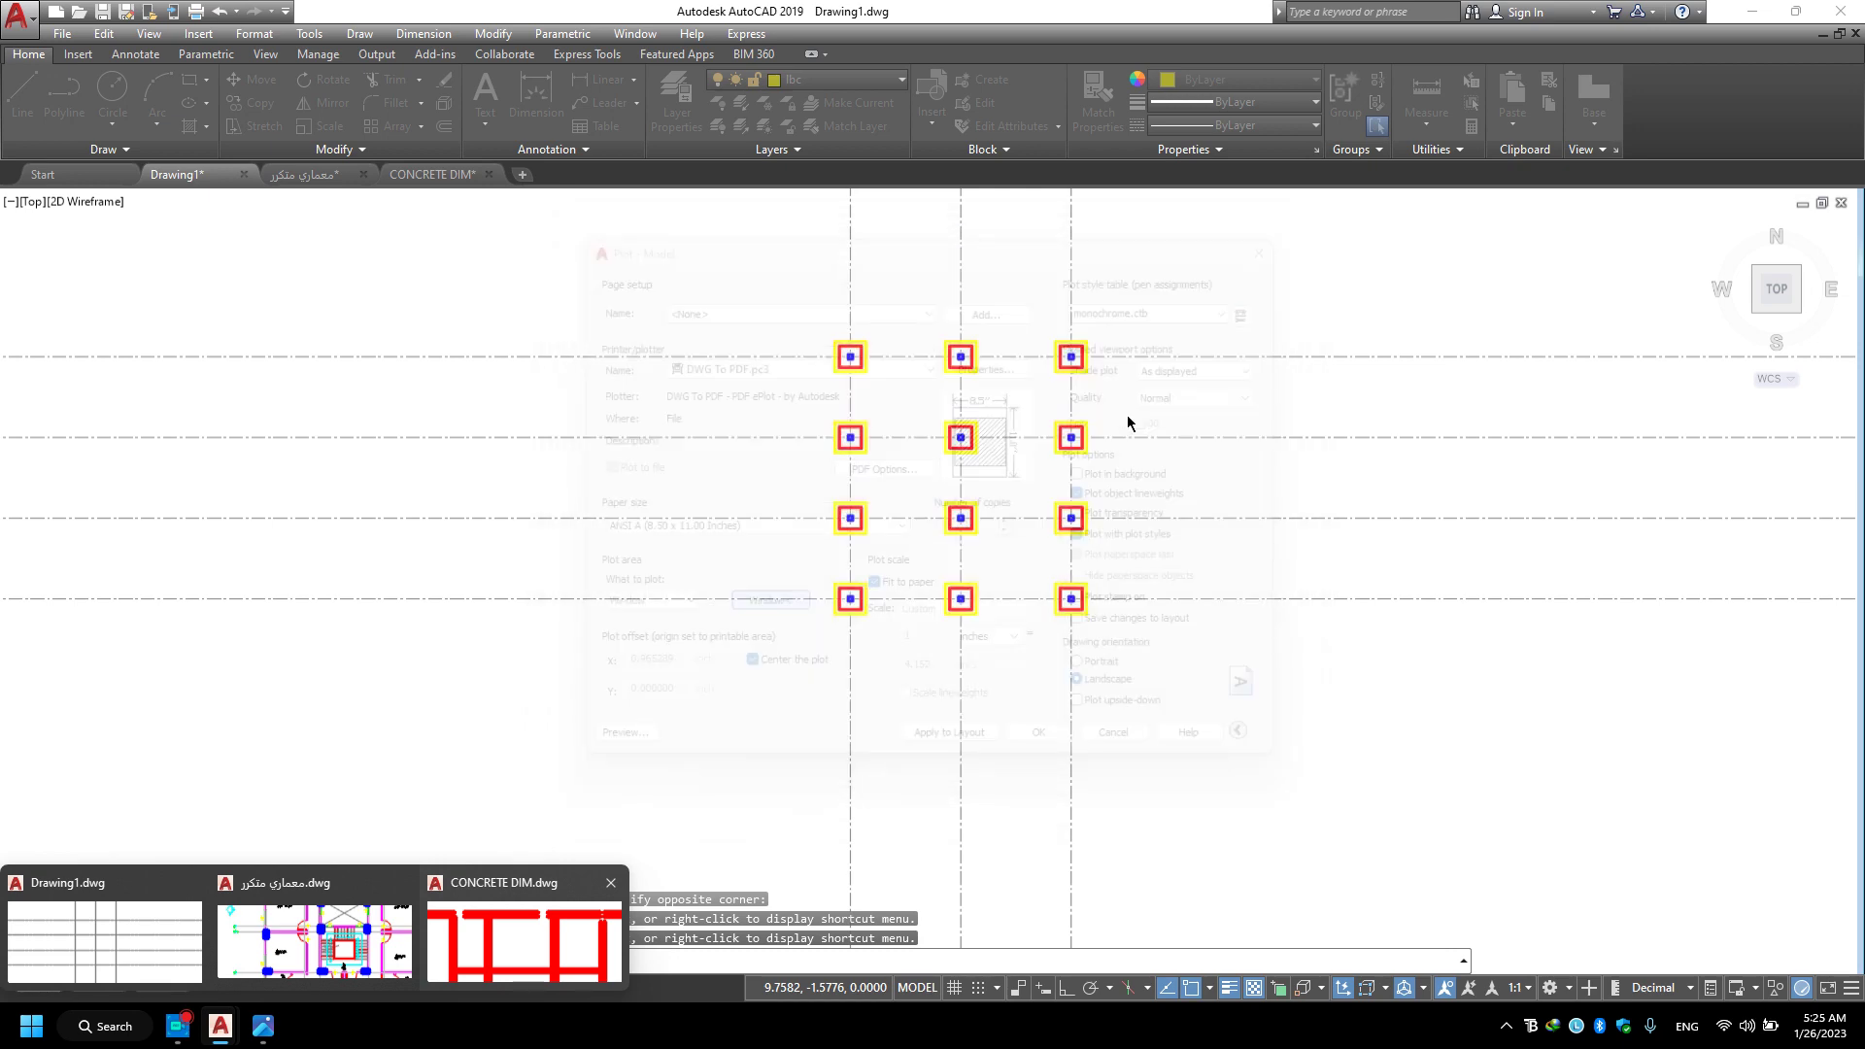
key("Escape")
left_click(779, 608)
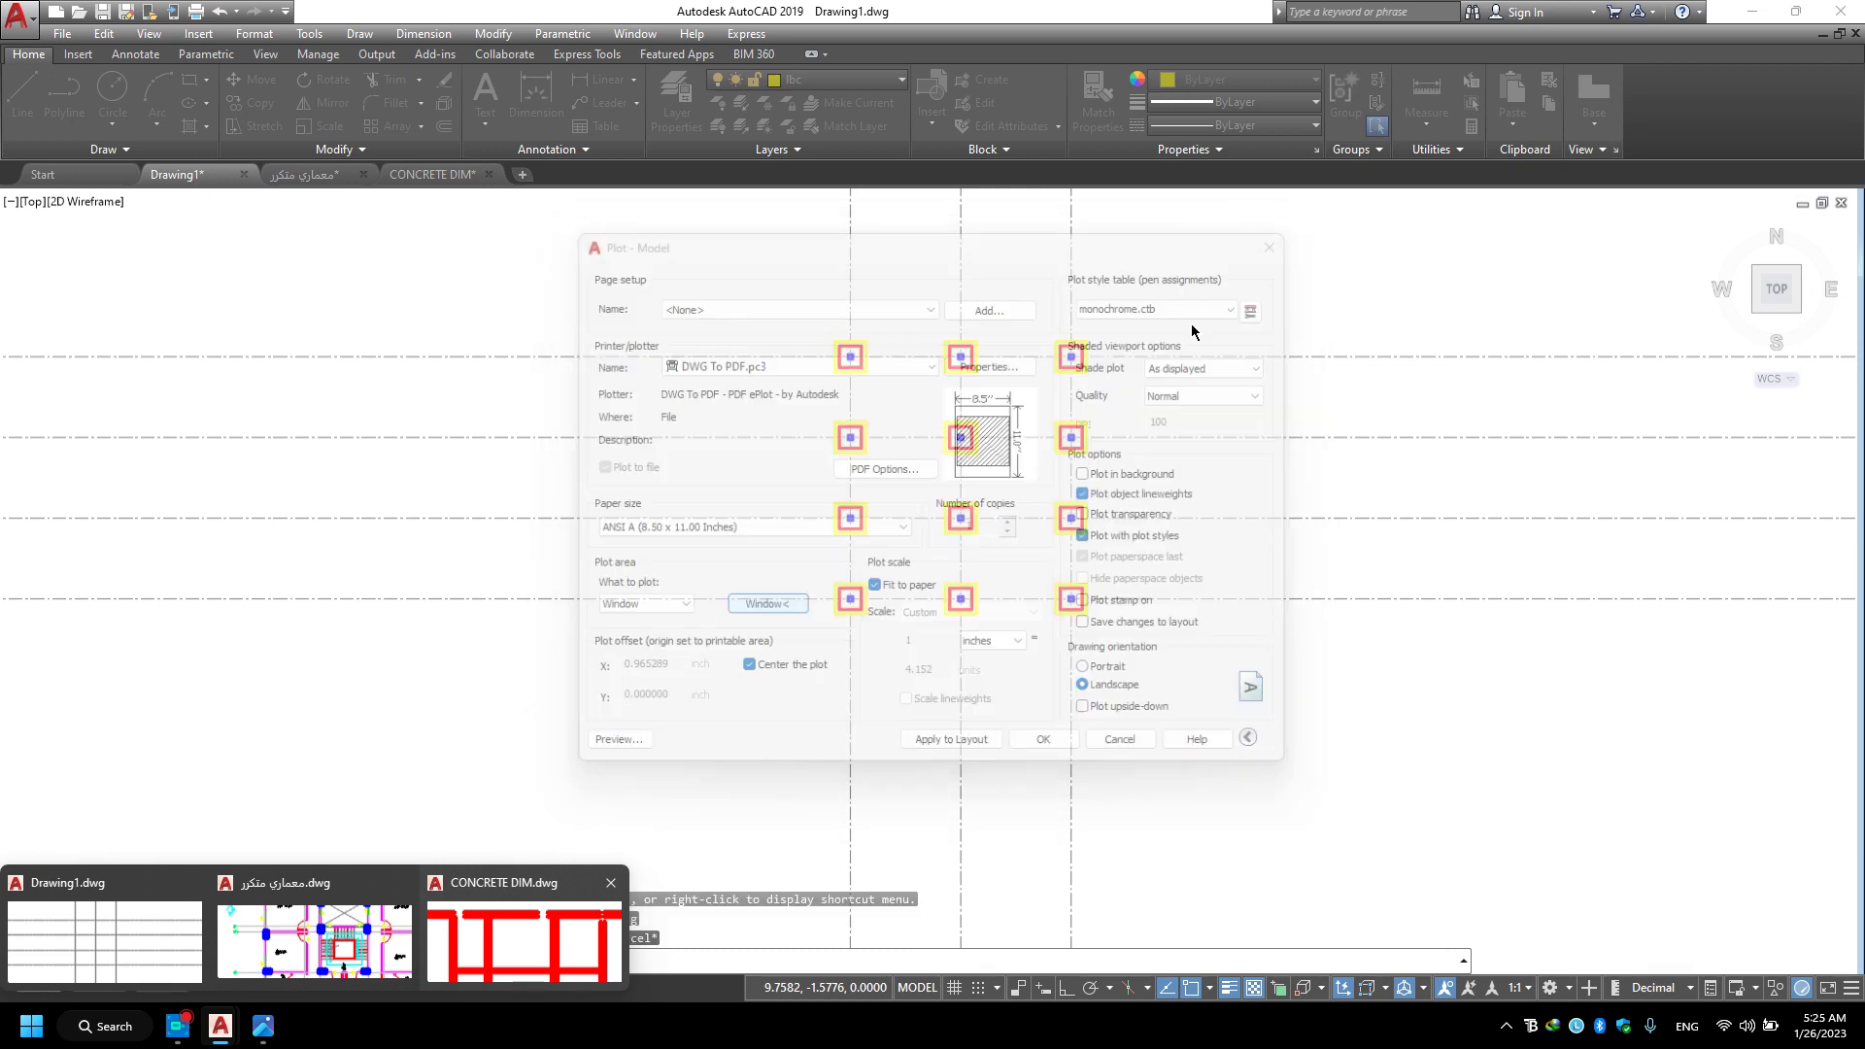
left_click(1134, 287)
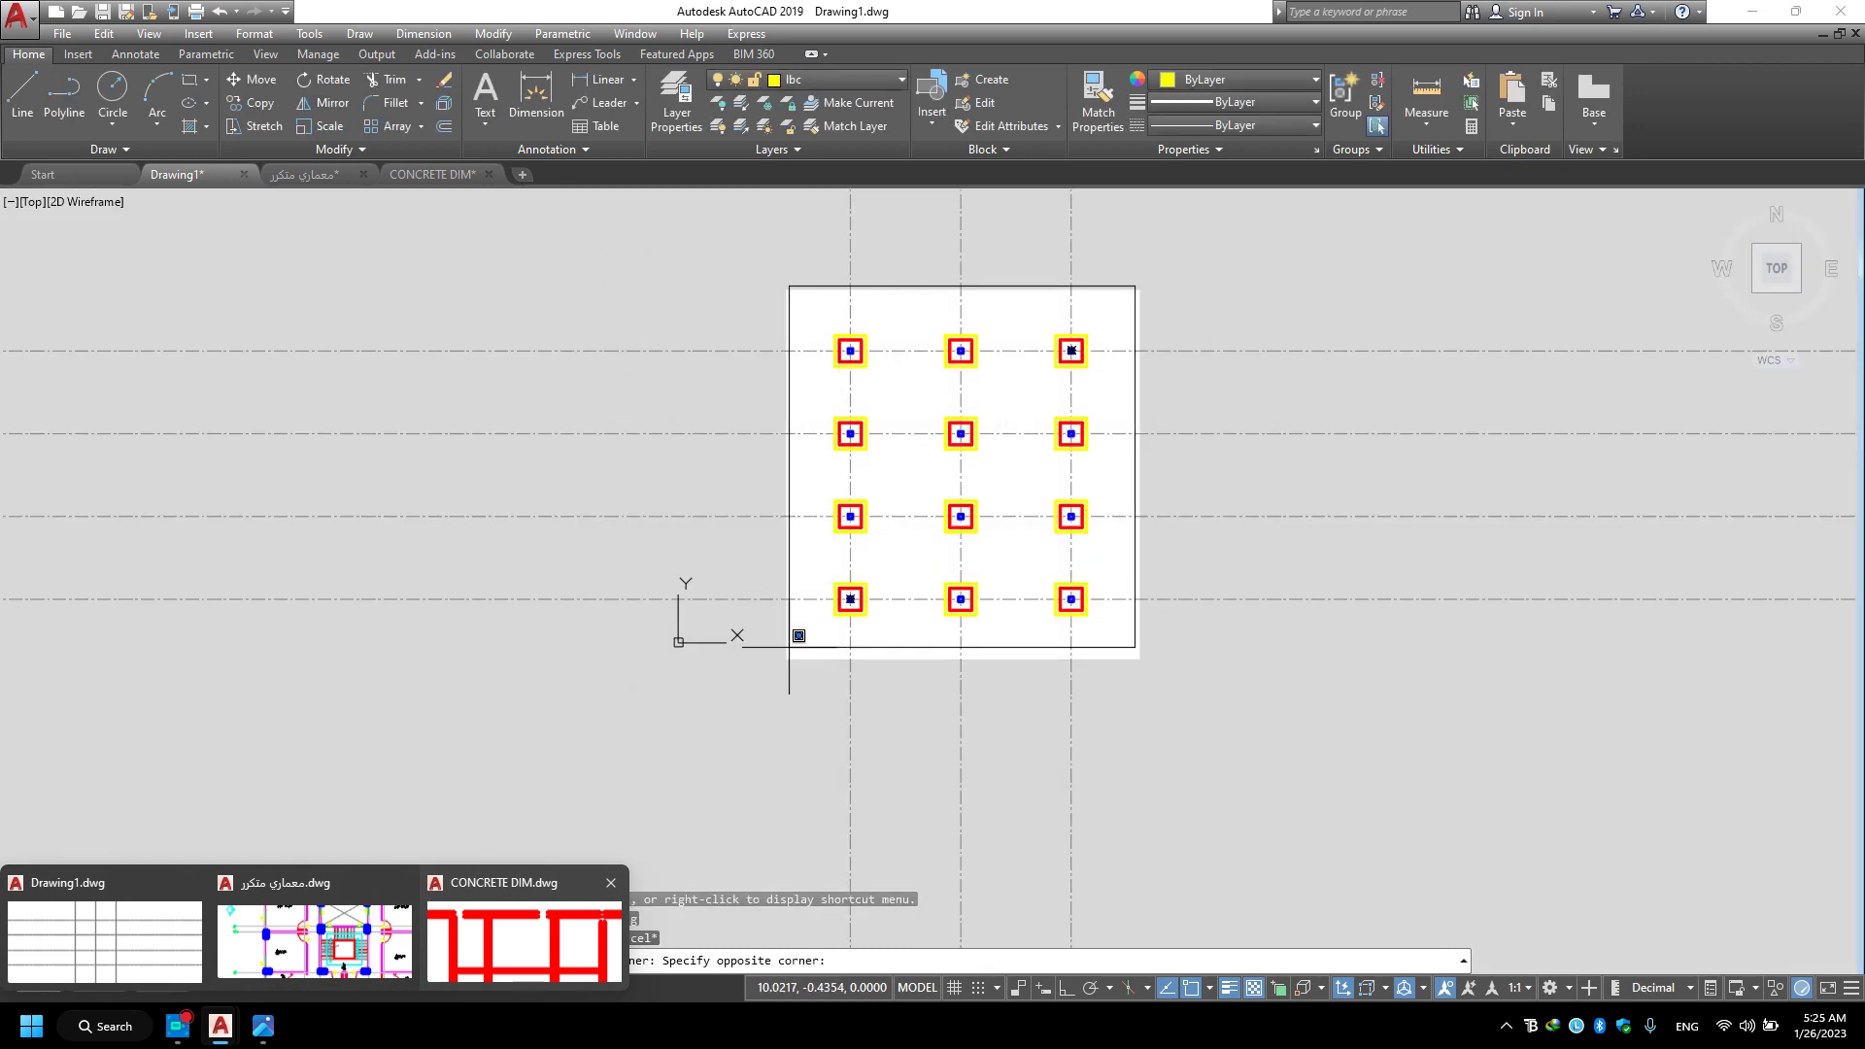
left_click(789, 643)
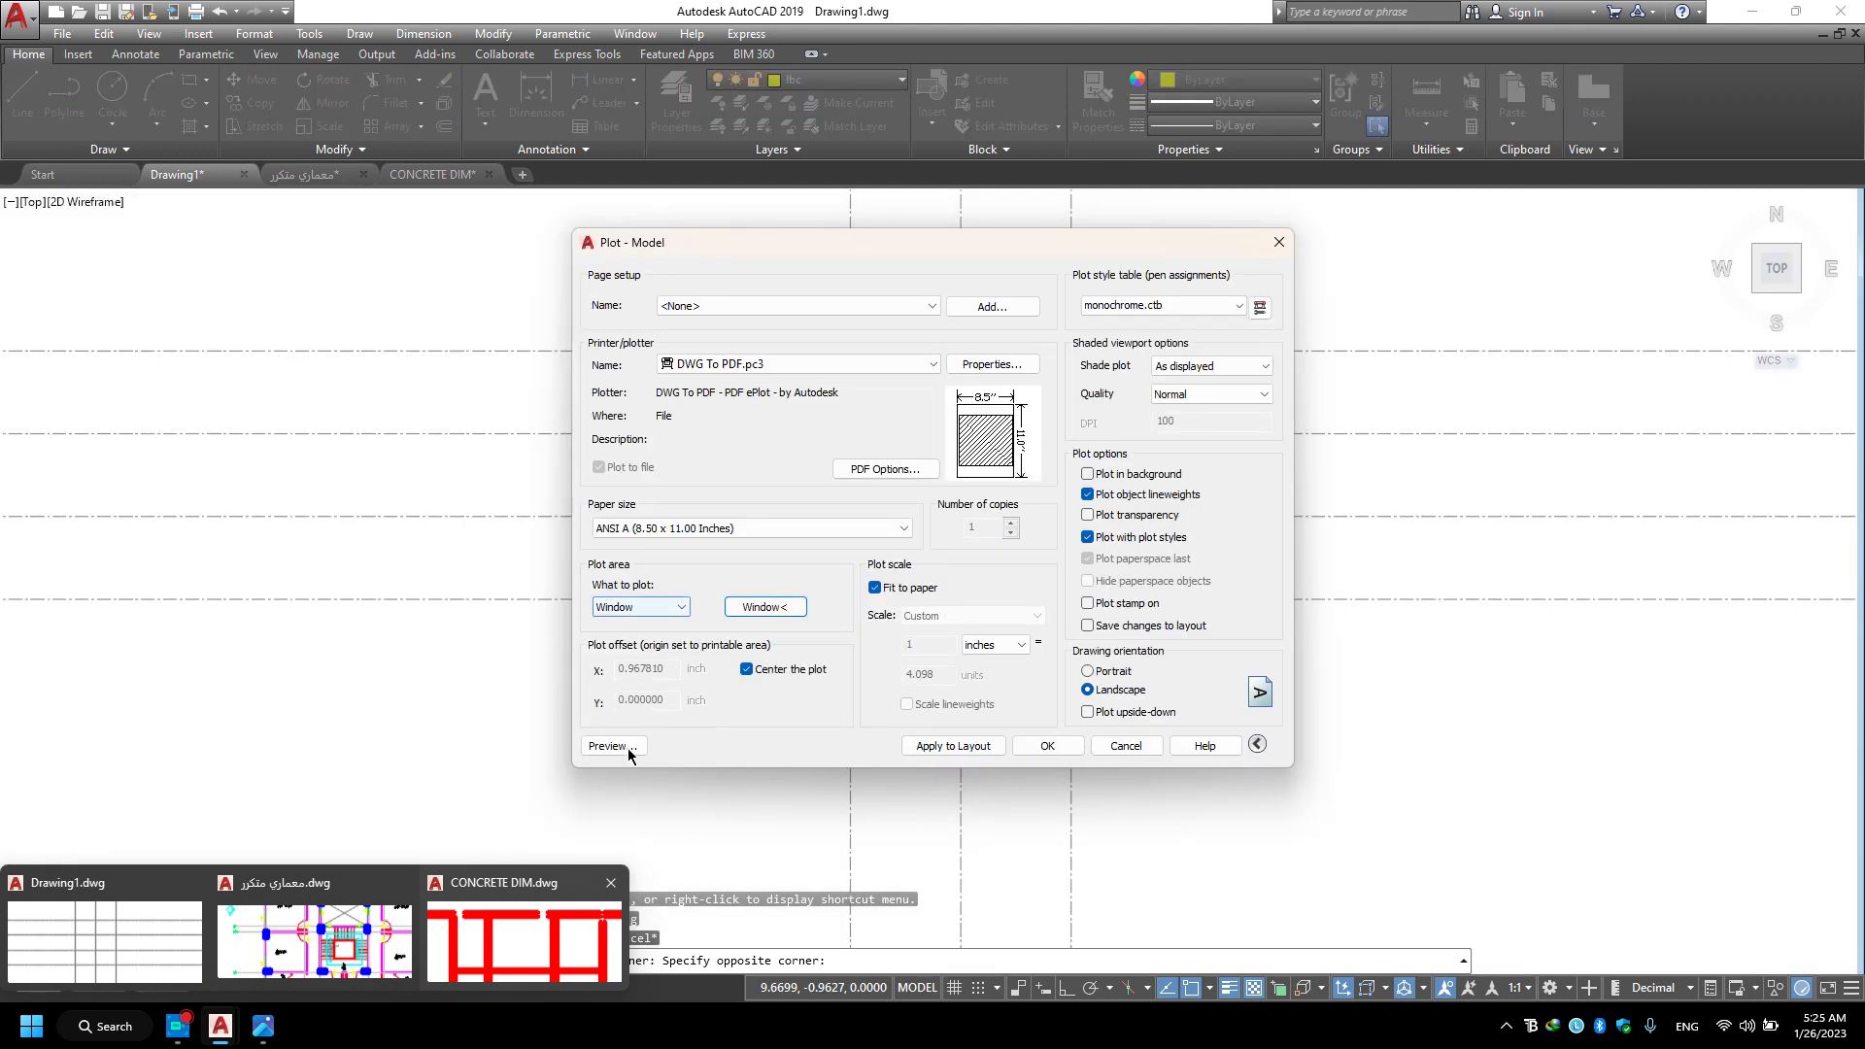
Preview the plot and zoom onto one footing's heavy outlines.
left_click(627, 748)
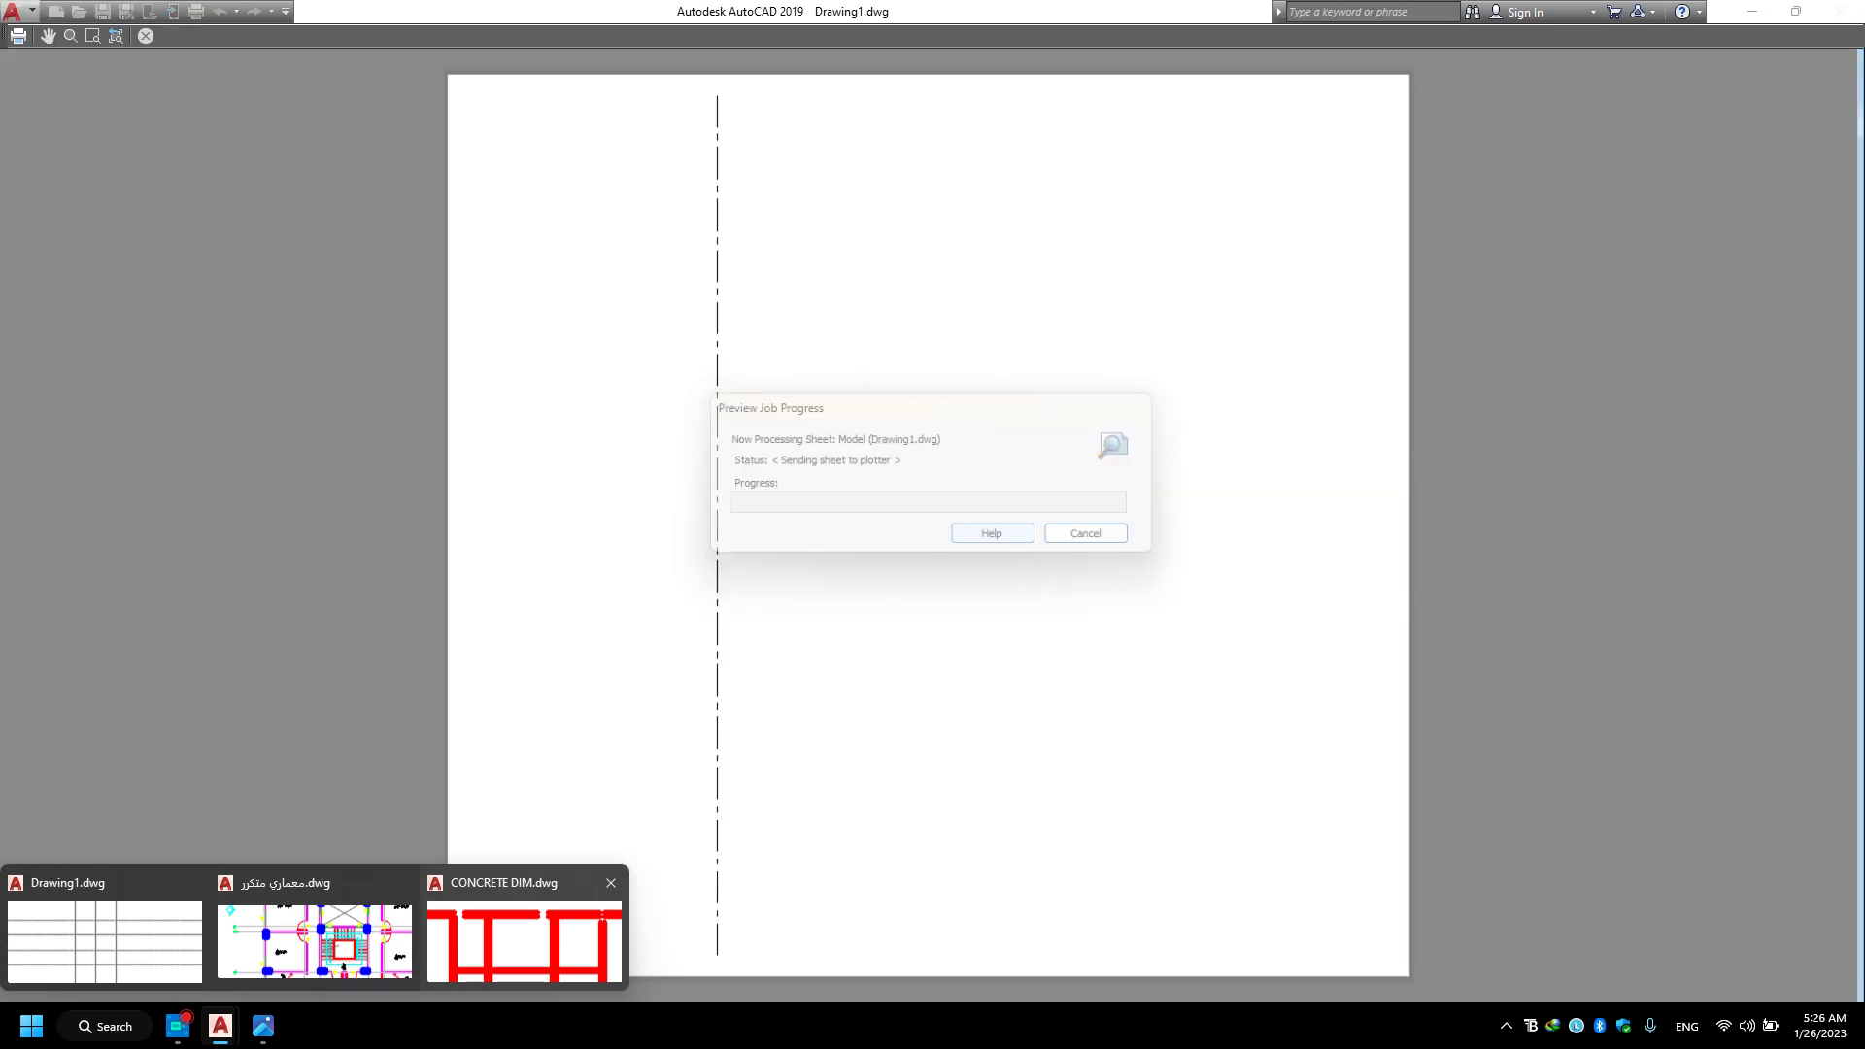
scroll(903, 456, "up", 8)
middle_click_drag(845, 392, 953, 673)
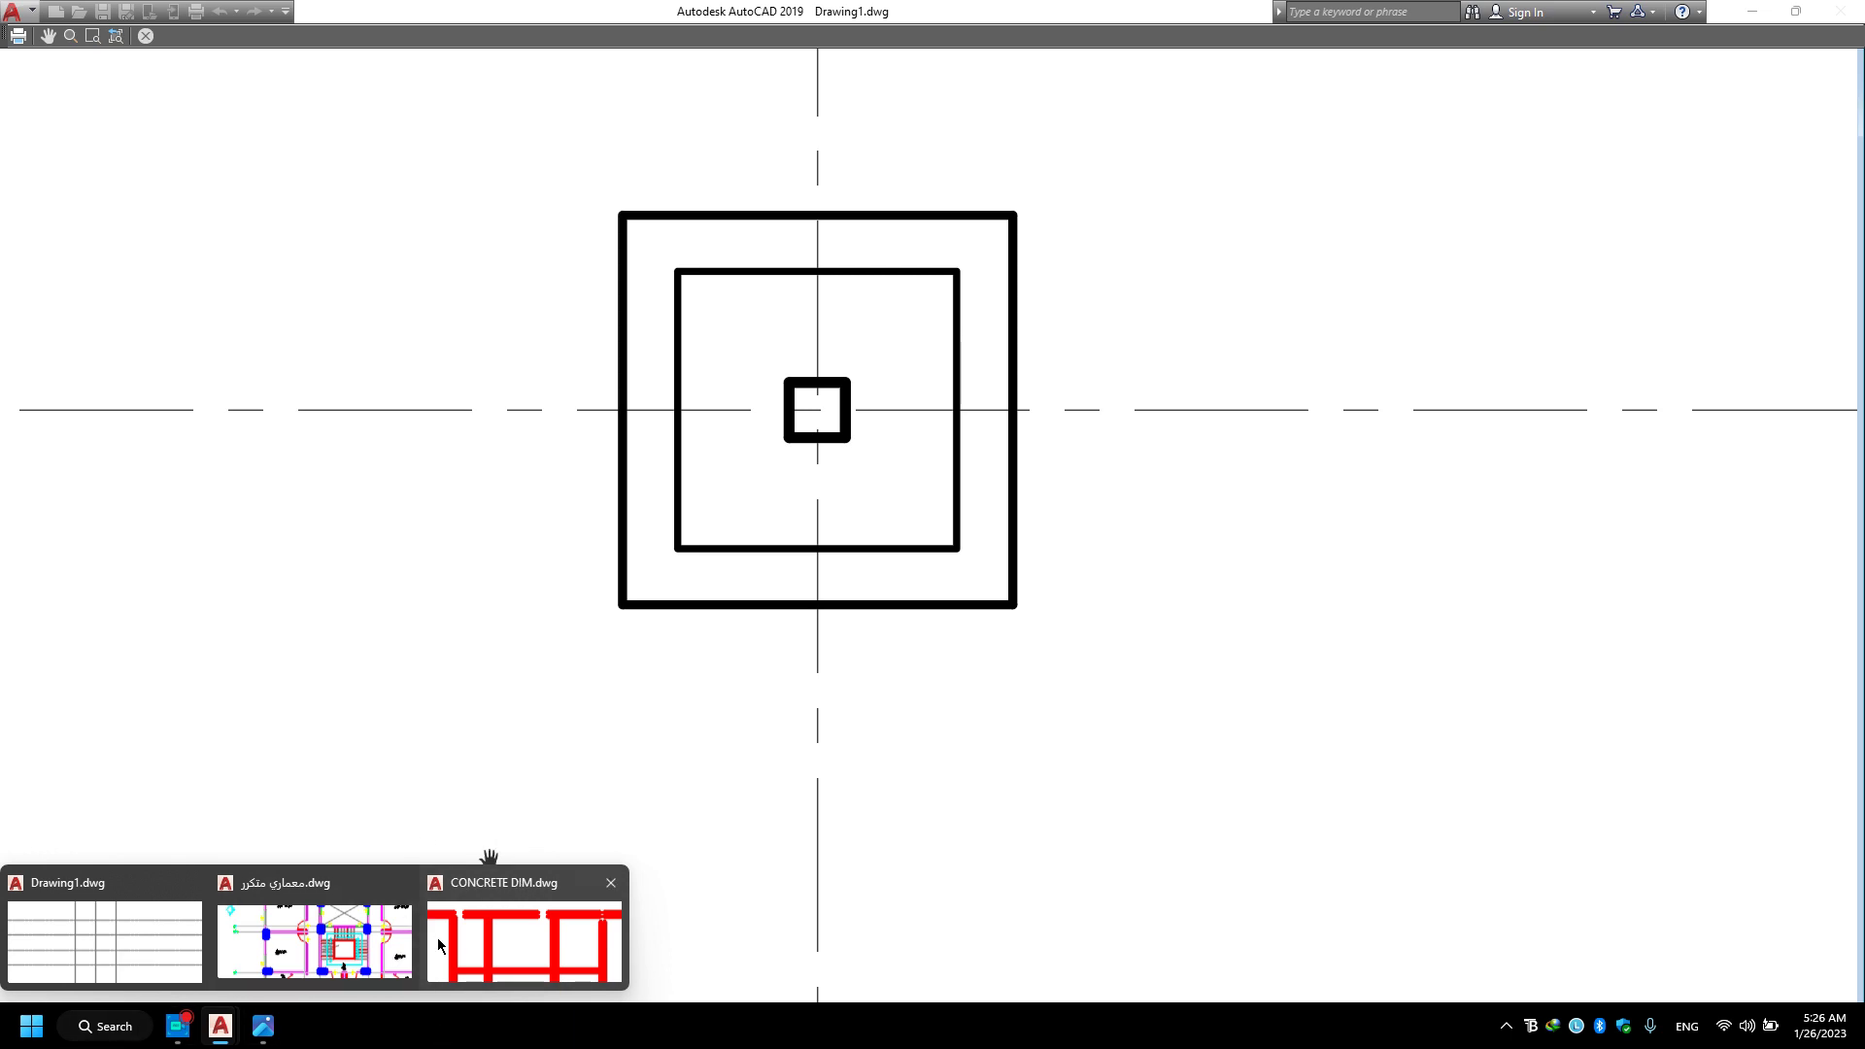
left_click(100, 910)
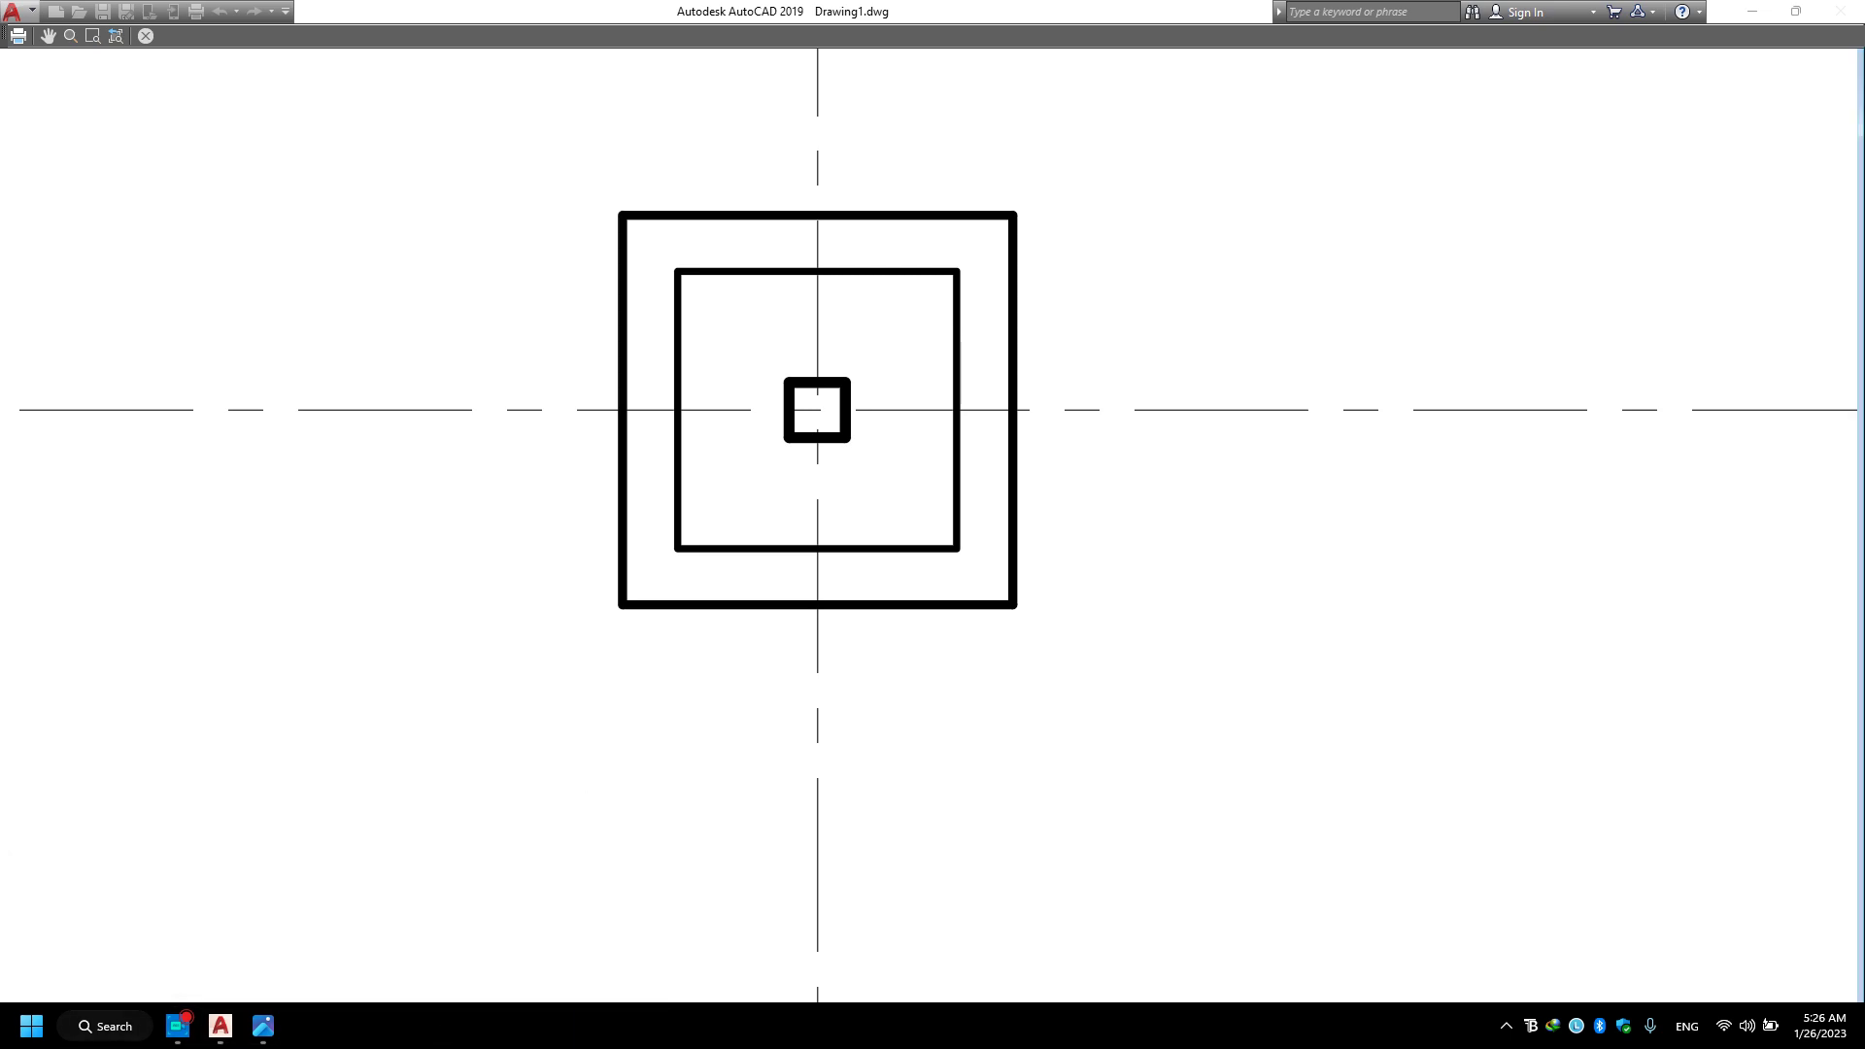
Change the monochrome plot style lineweight to 0.2500 mm and save the table.
key("Escape")
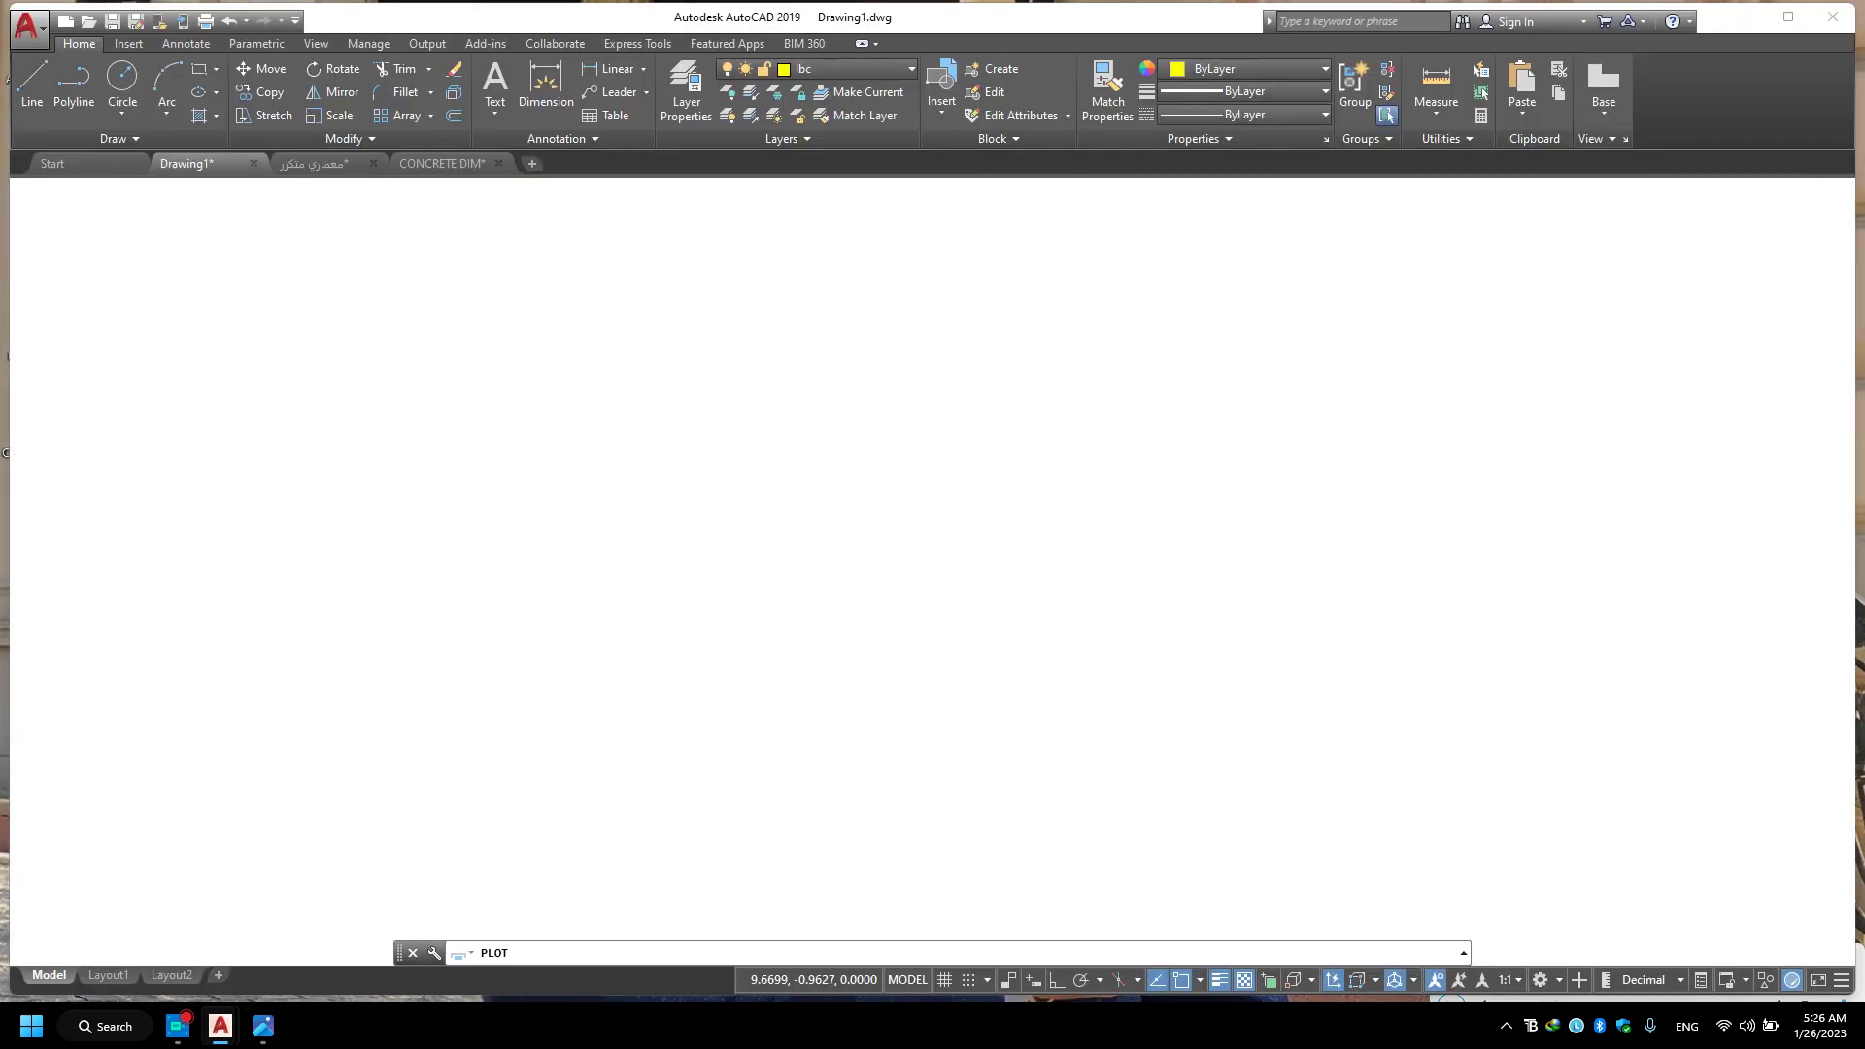
key("Return")
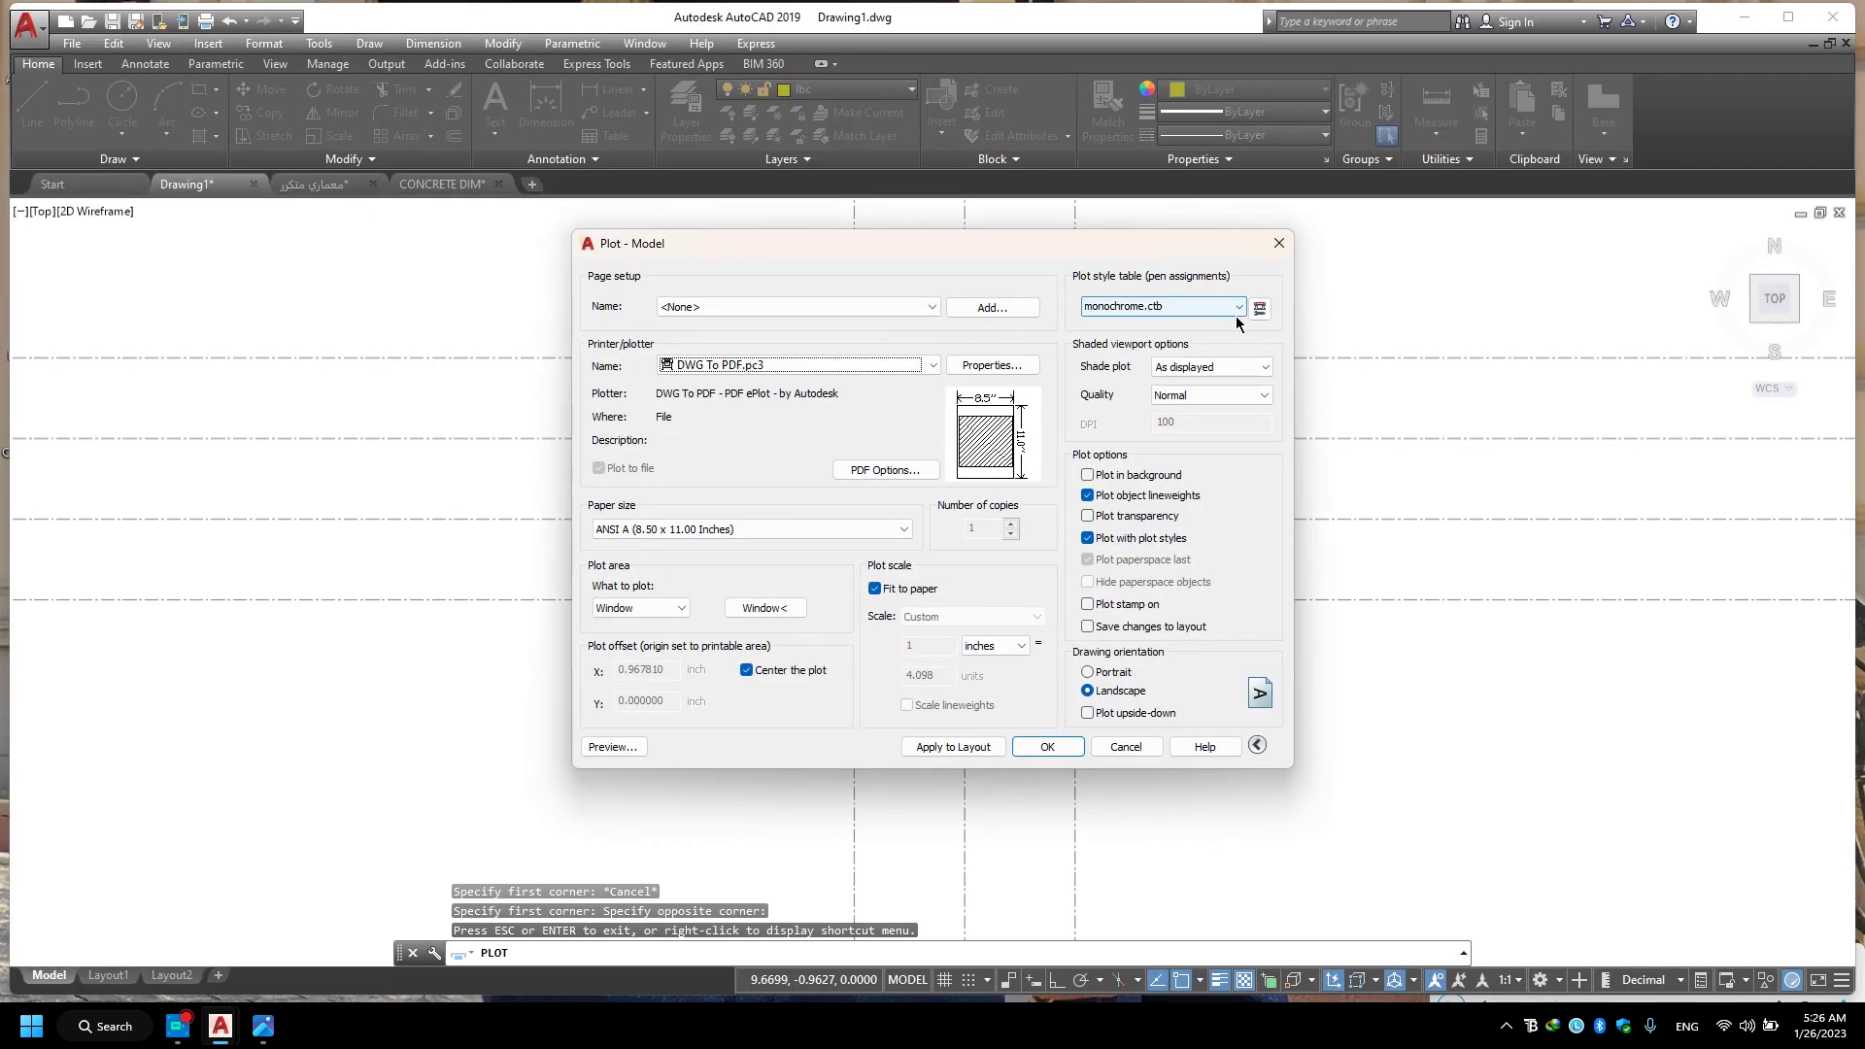
left_click(1260, 308)
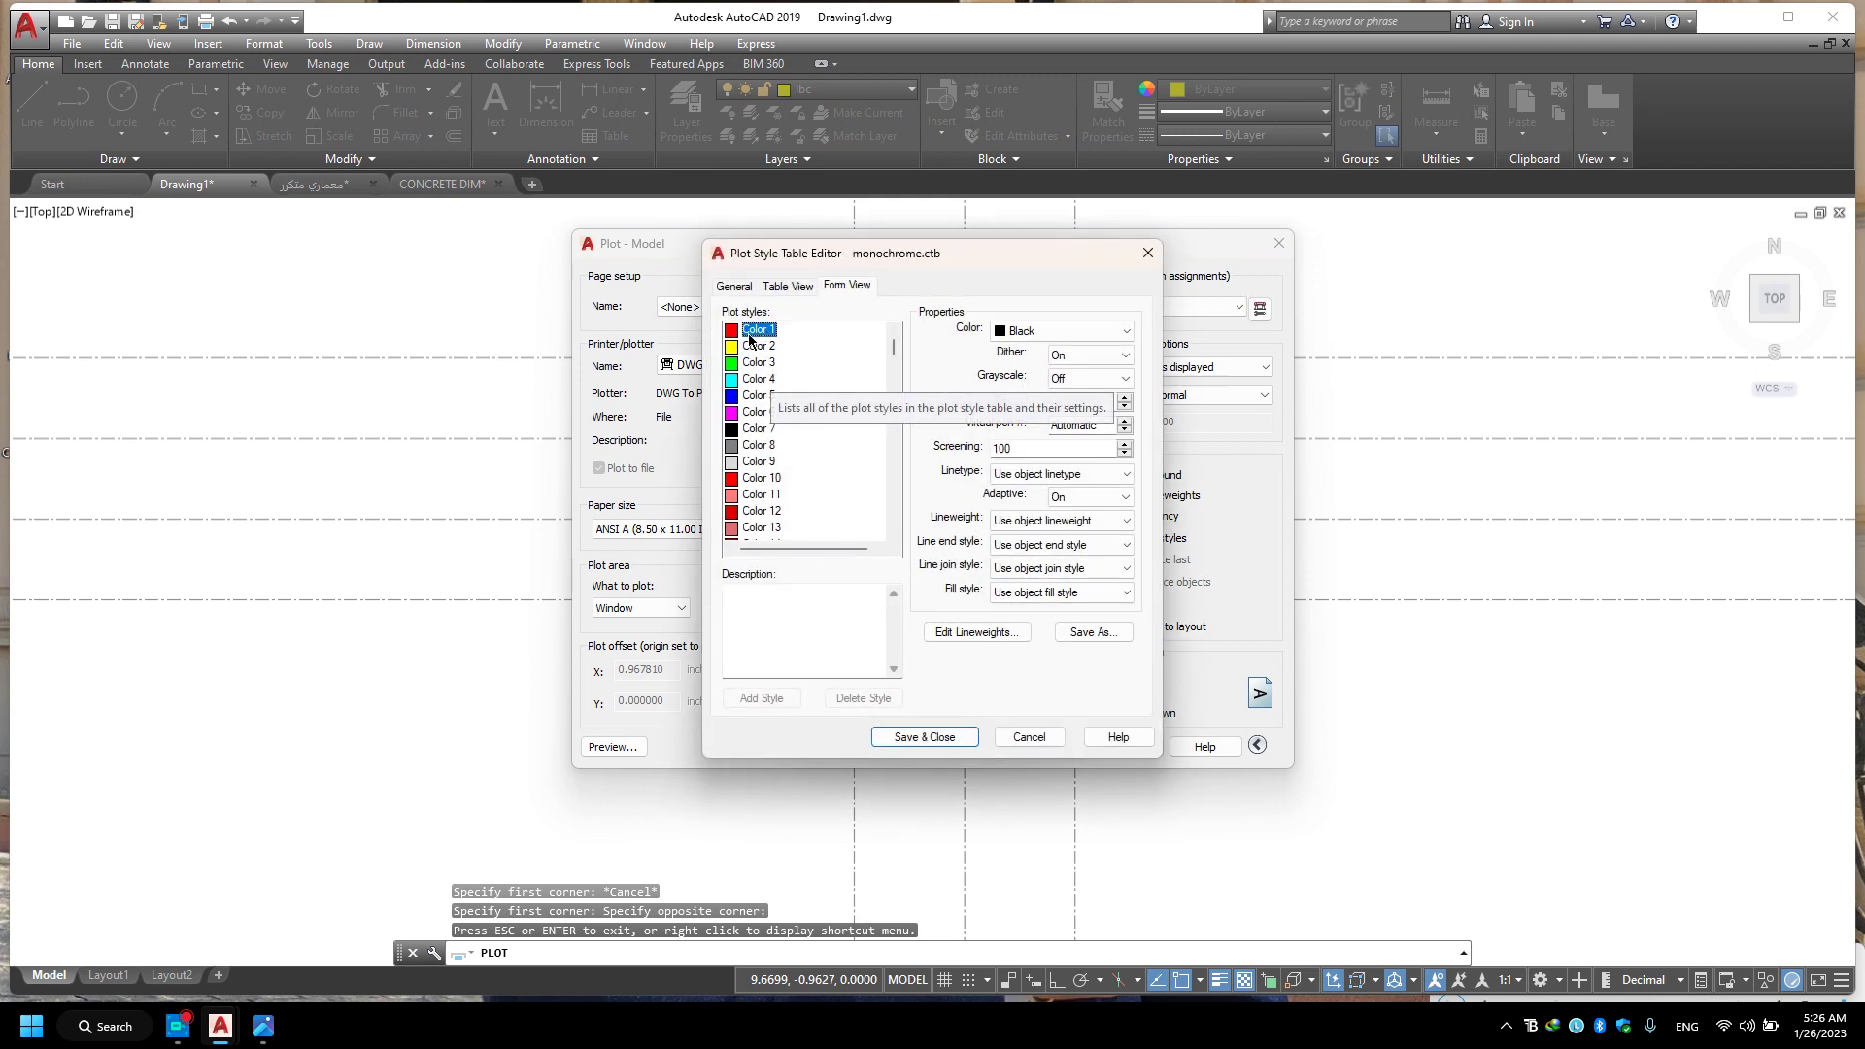
left_click(1067, 524)
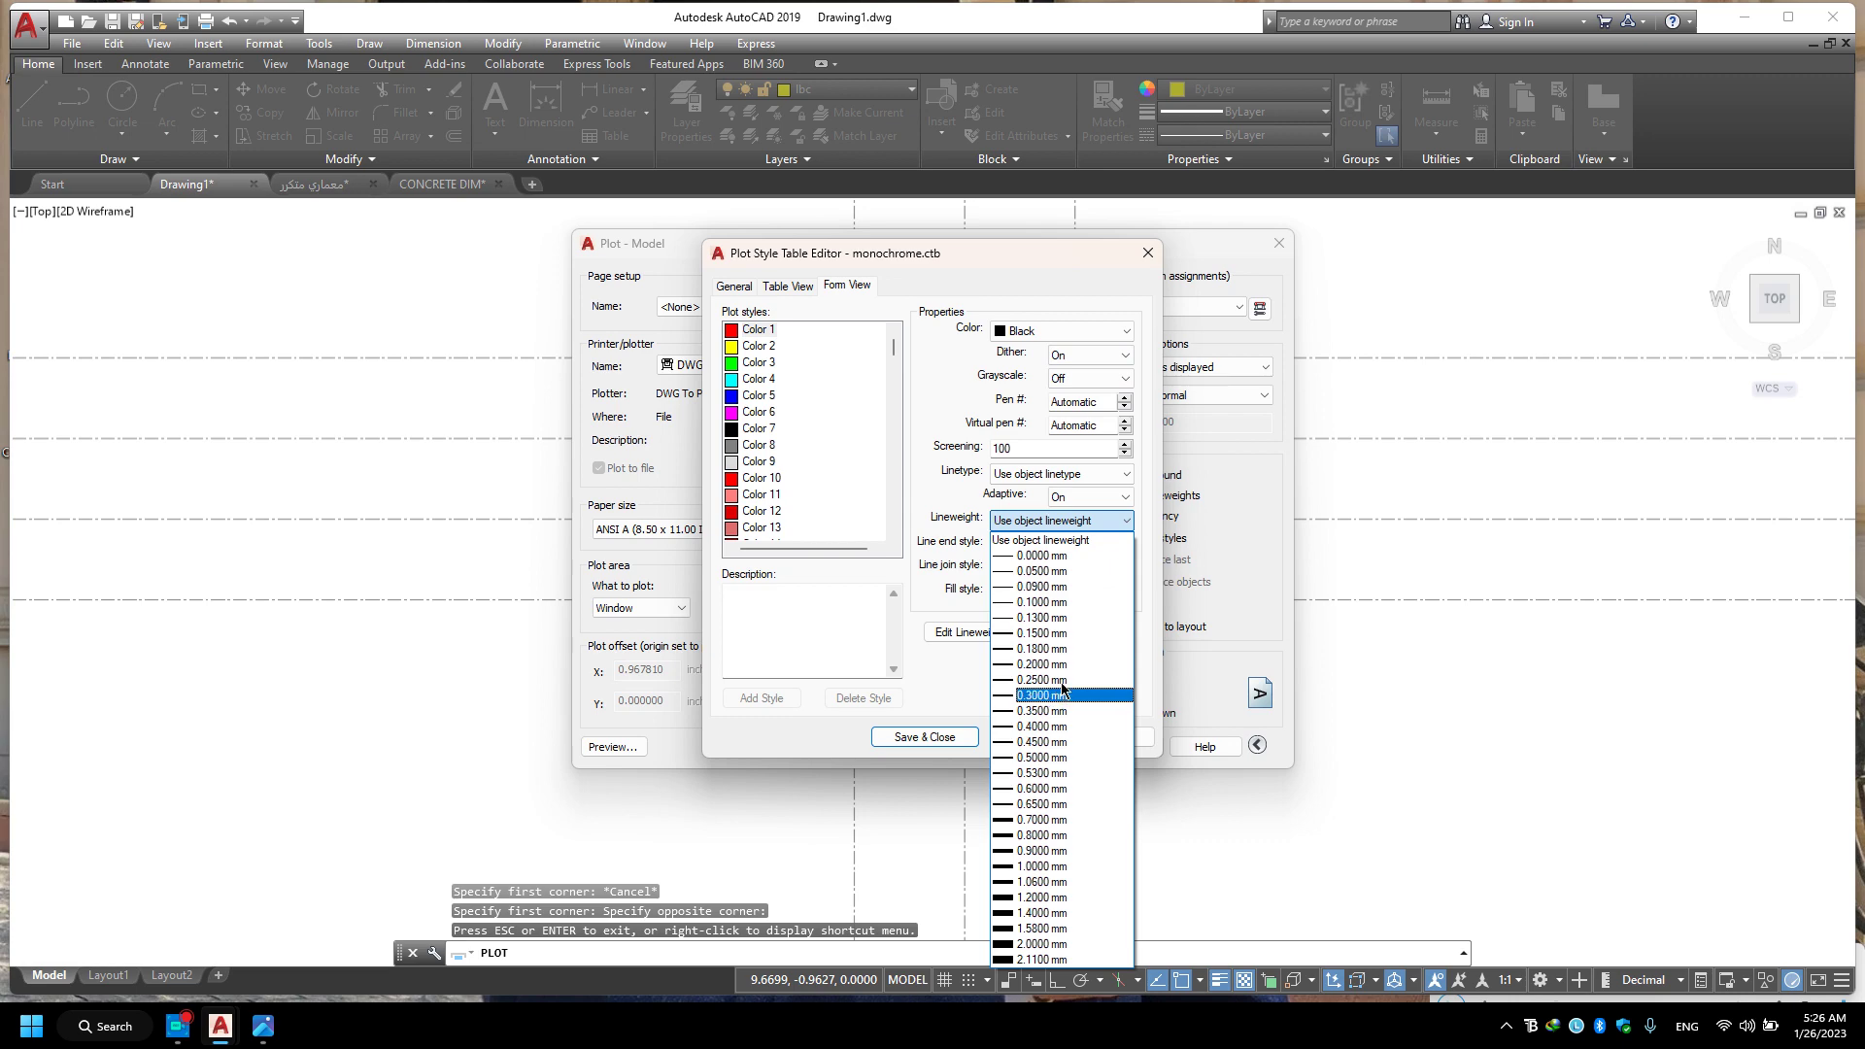
left_click(1059, 680)
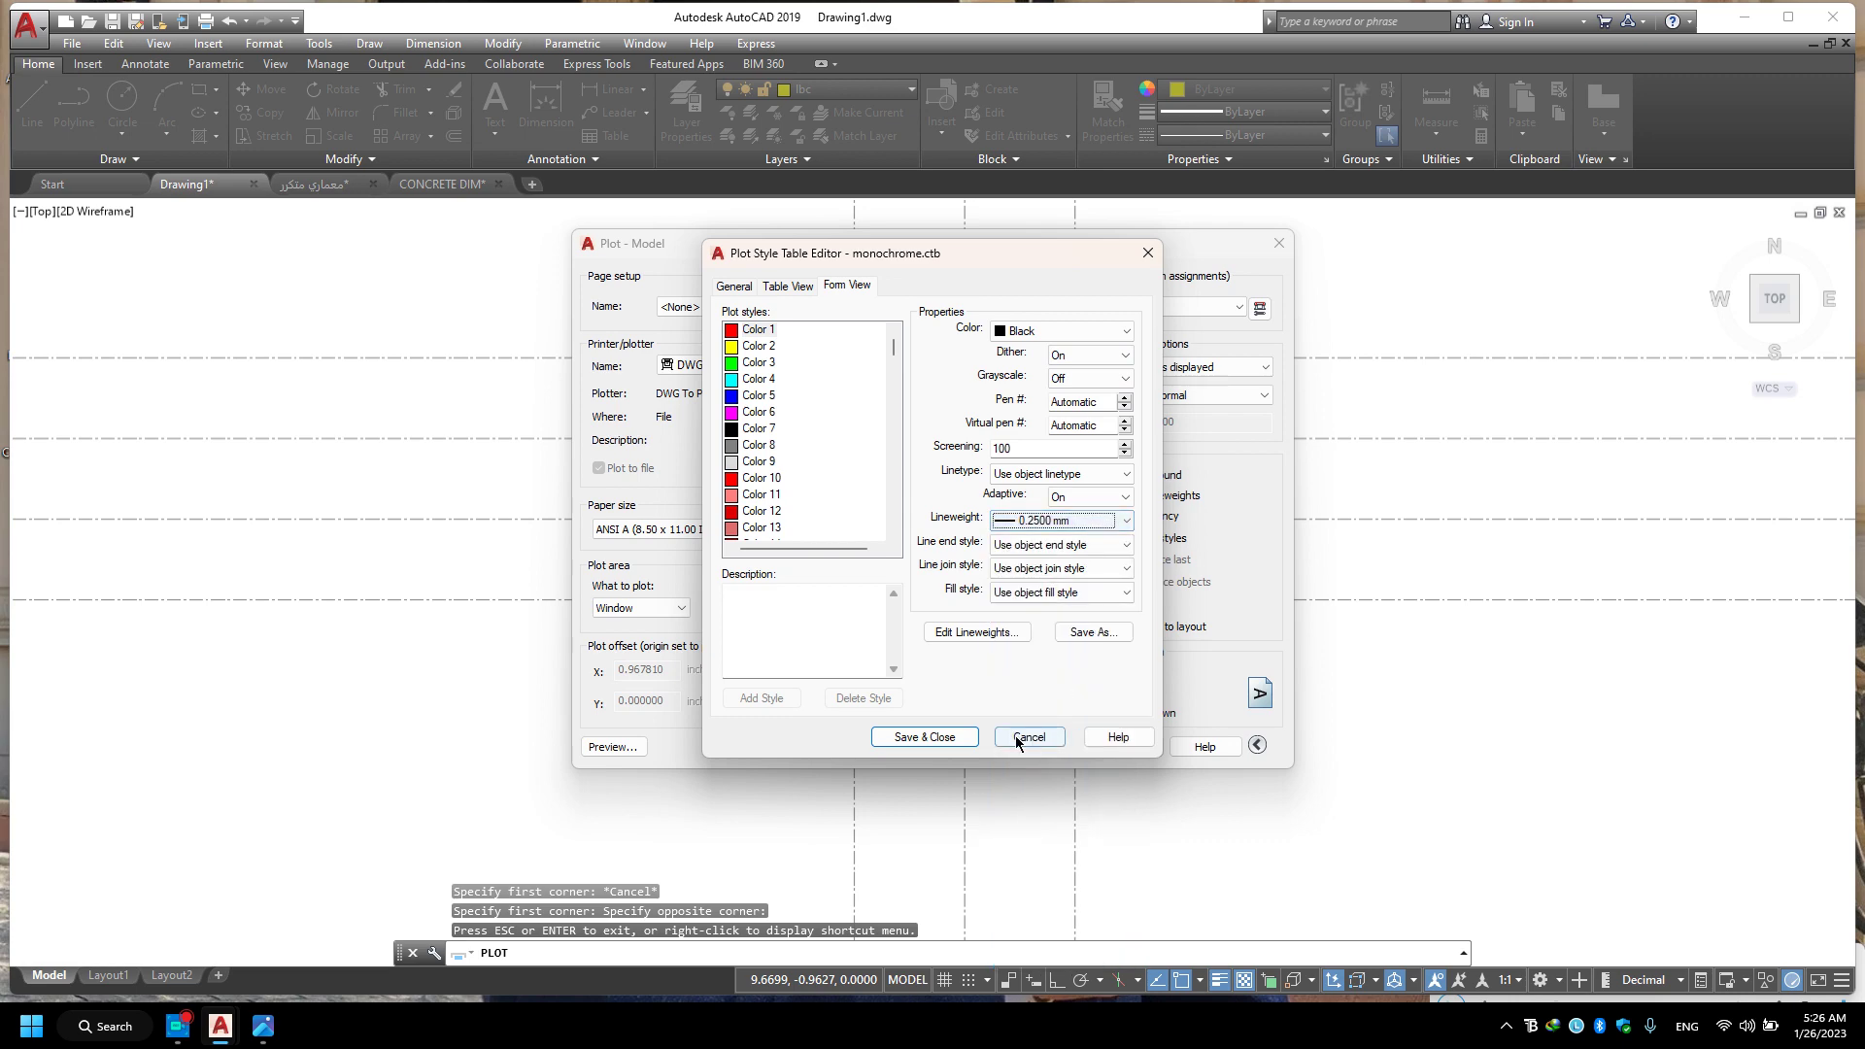
left_click(925, 736)
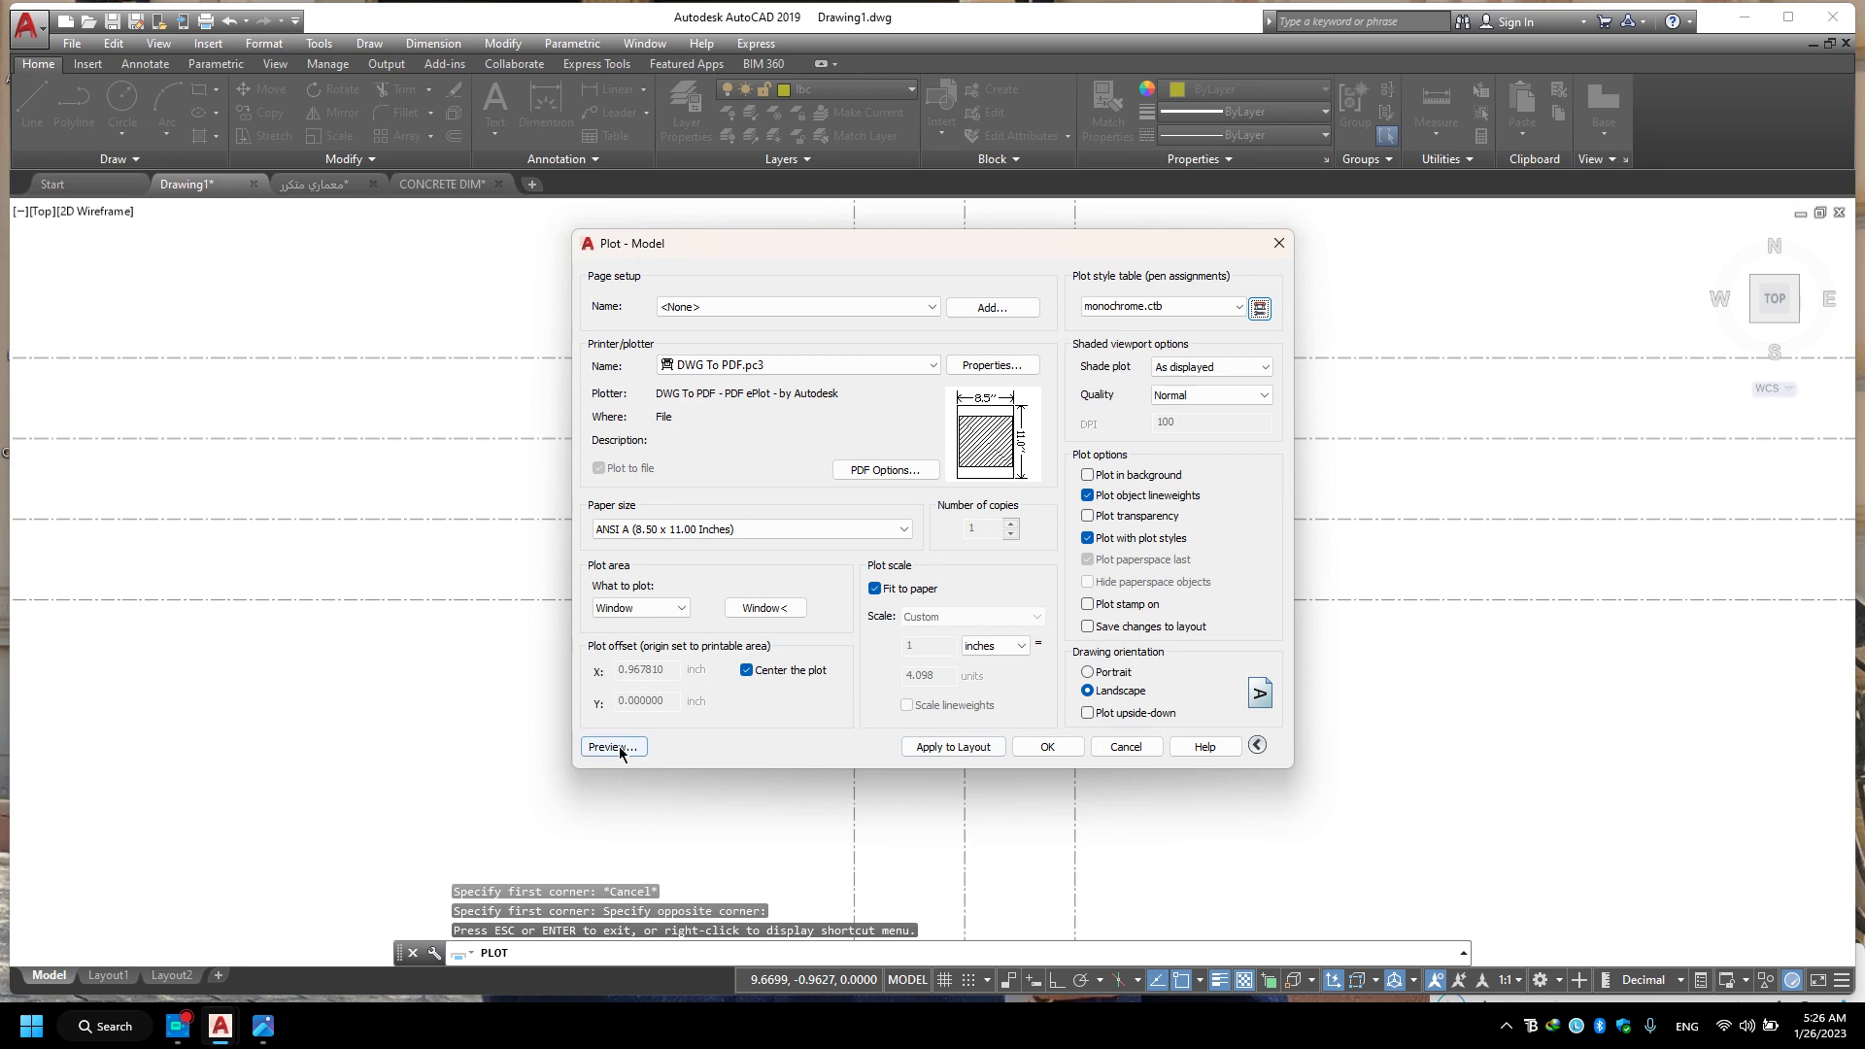
Preview the monochrome plot, zooming in on a single footing.
left_click(616, 746)
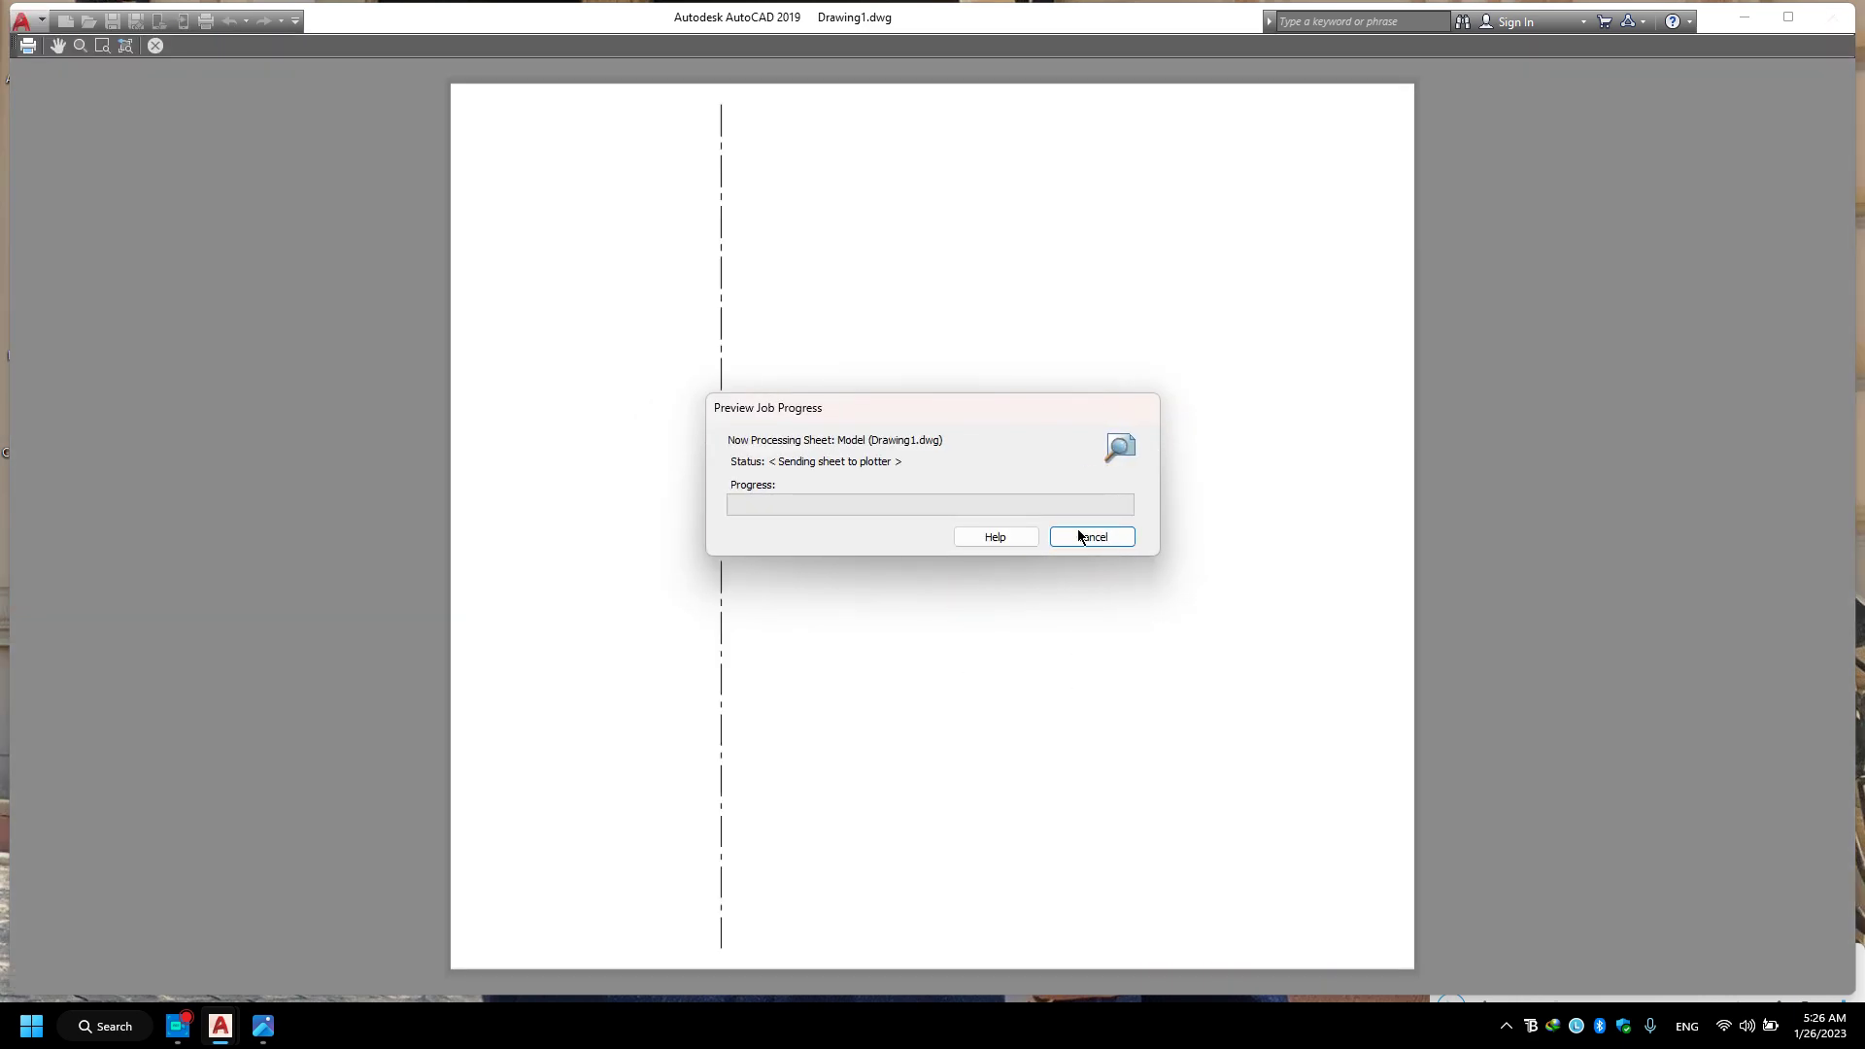
scroll(898, 506, "up", 5)
middle_click_drag(994, 470, 857, 557)
scroll(903, 628, "up", 2)
middle_click_drag(902, 628, 913, 646)
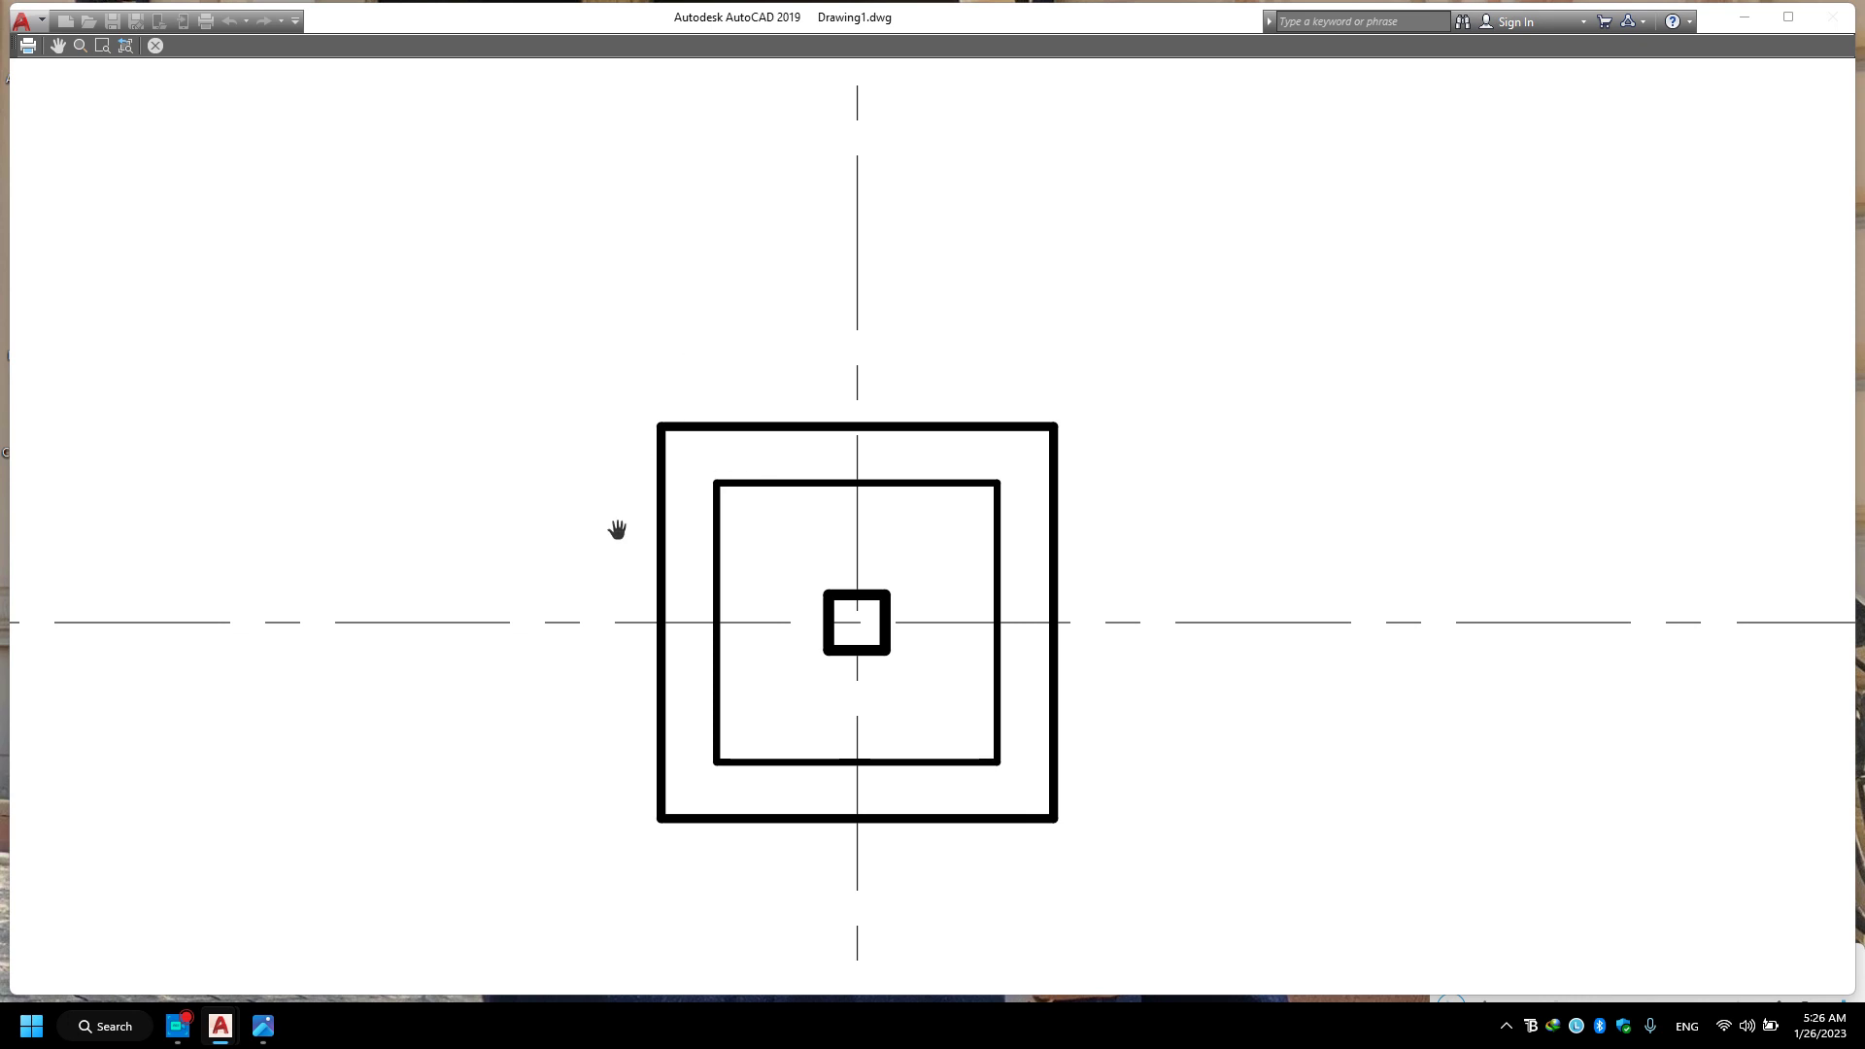
scroll(898, 566, "down", 4)
scroll(932, 495, "down", 2)
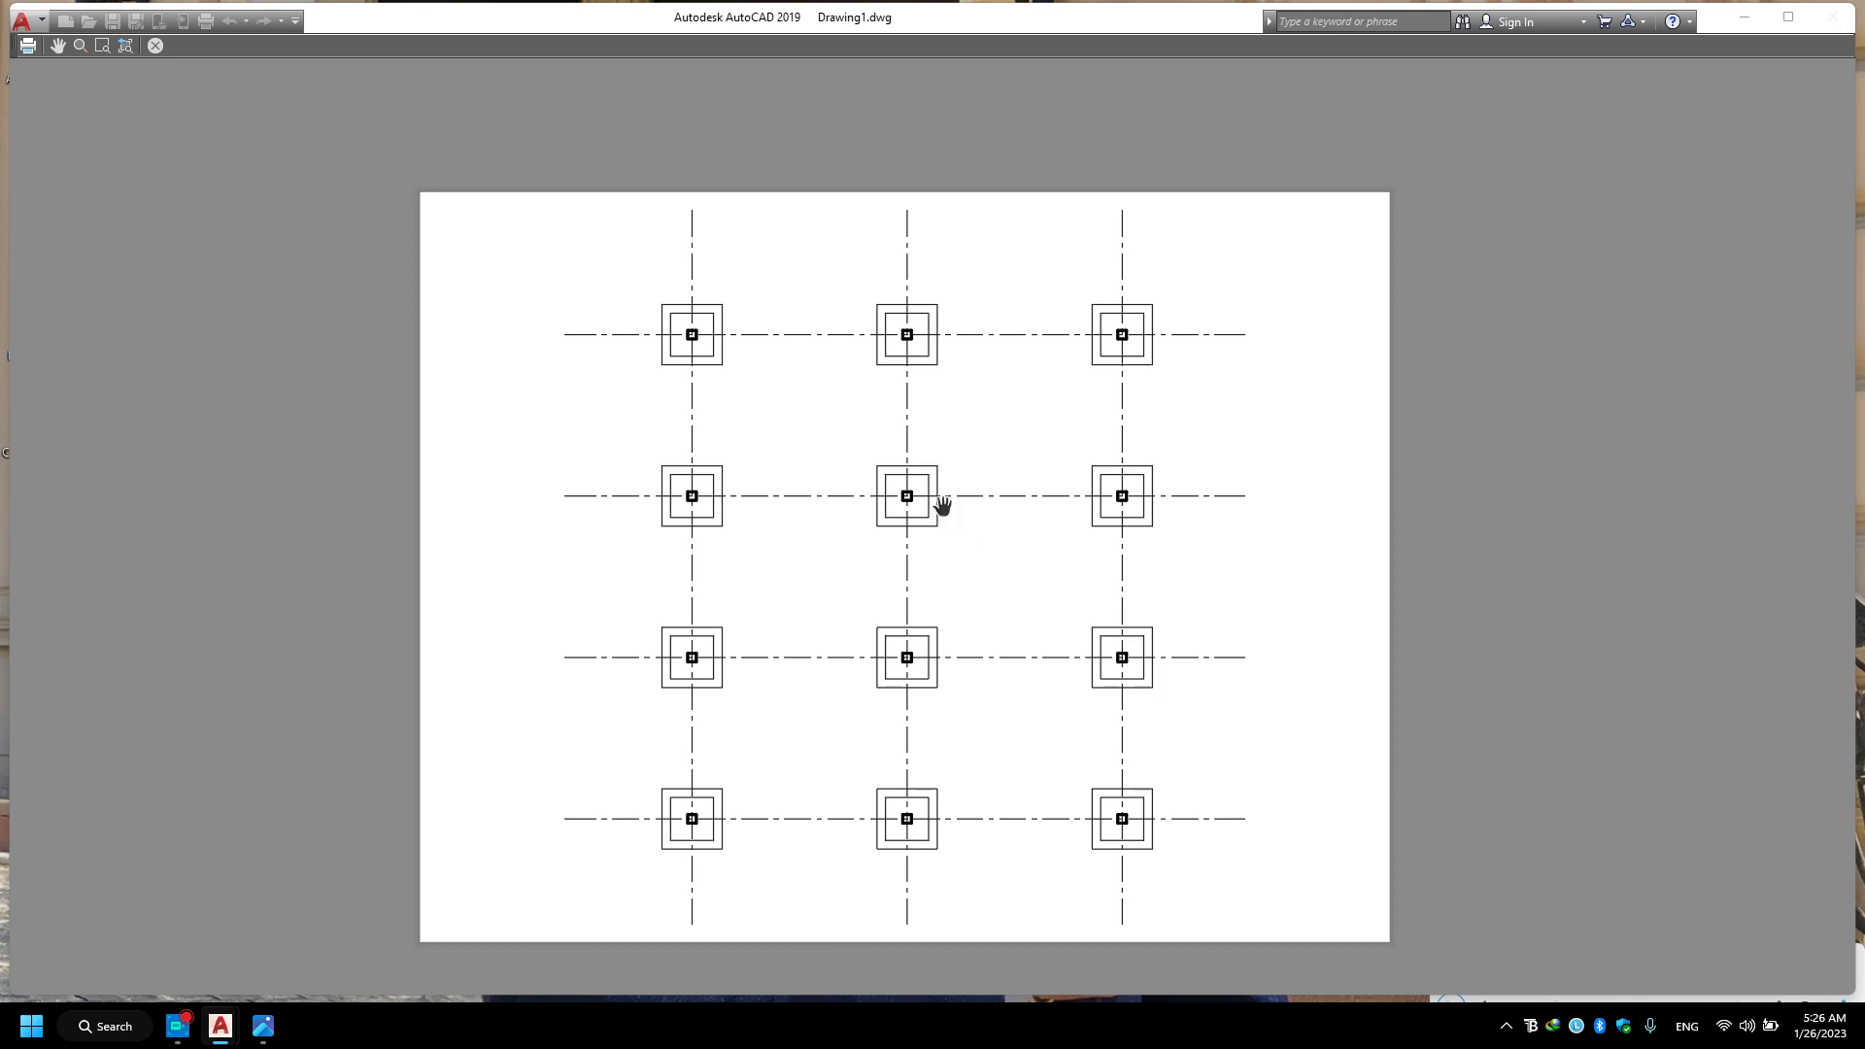
Close the preview and Plot dialog, then bring up the hand-sketched footing photo.
key("Escape")
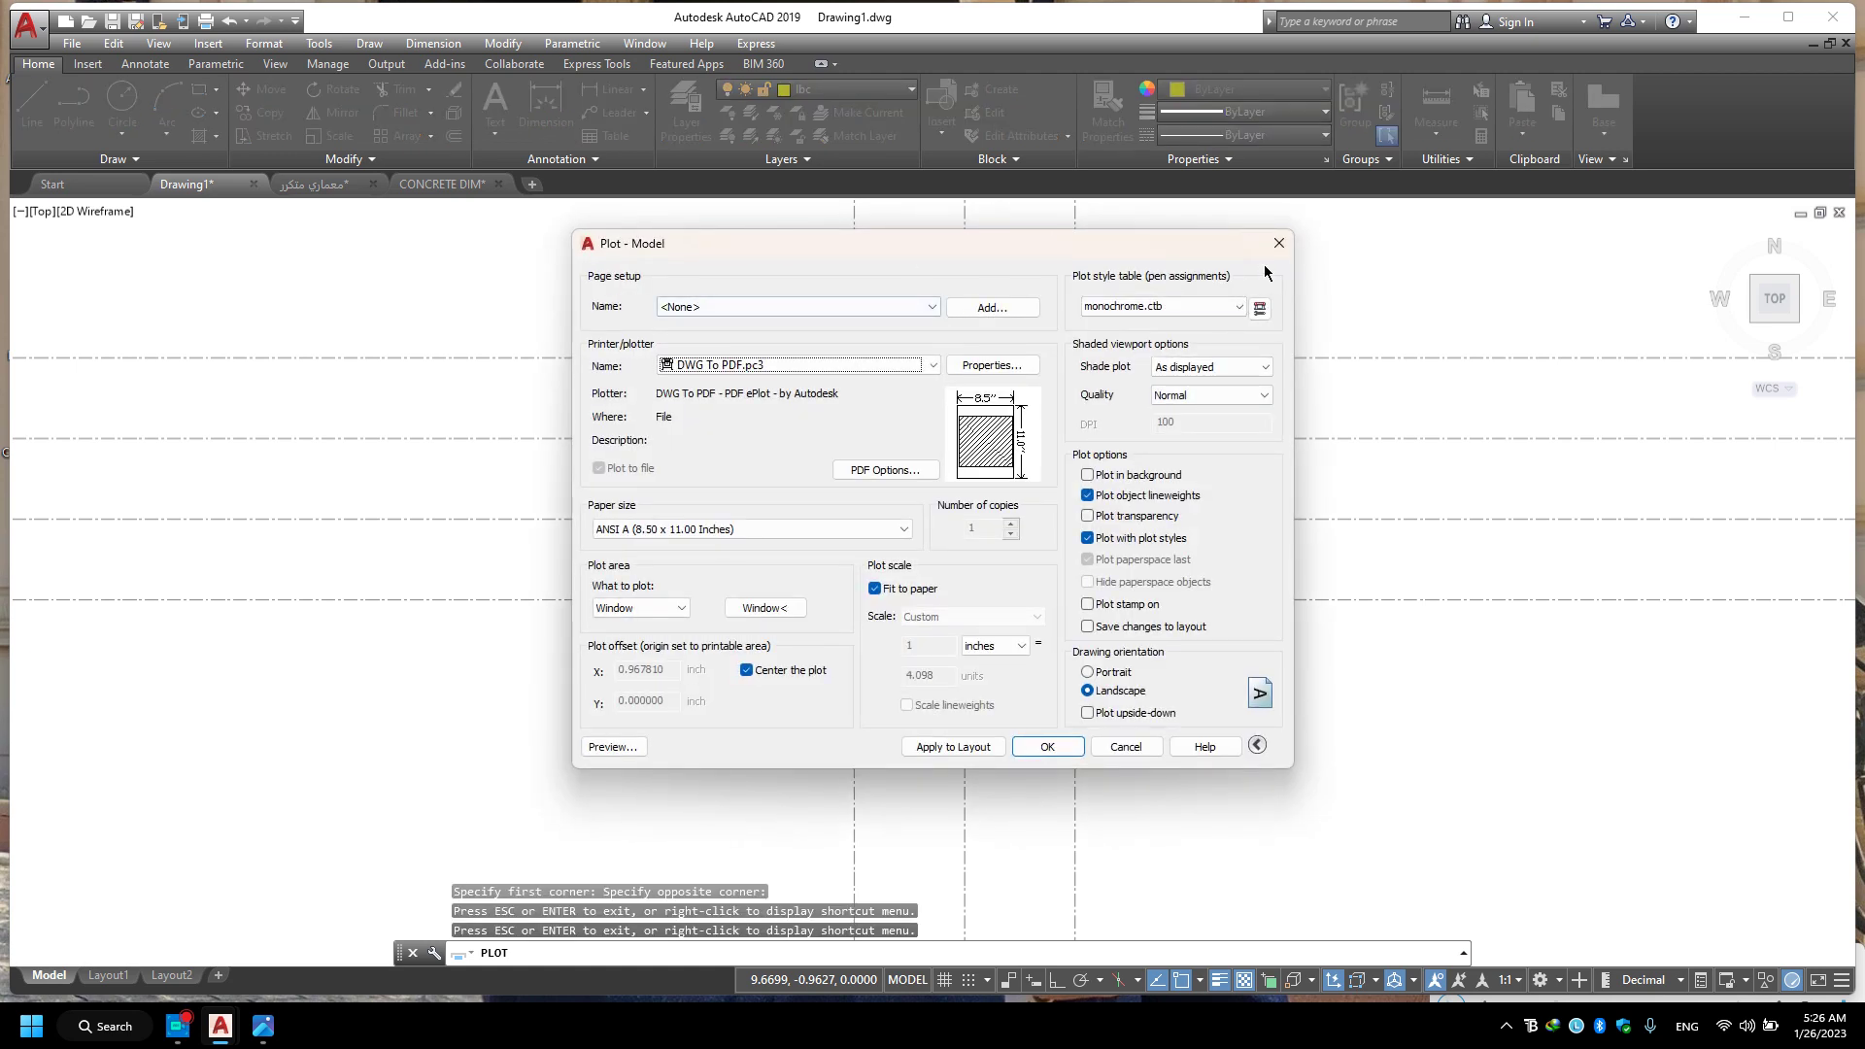
key("Escape")
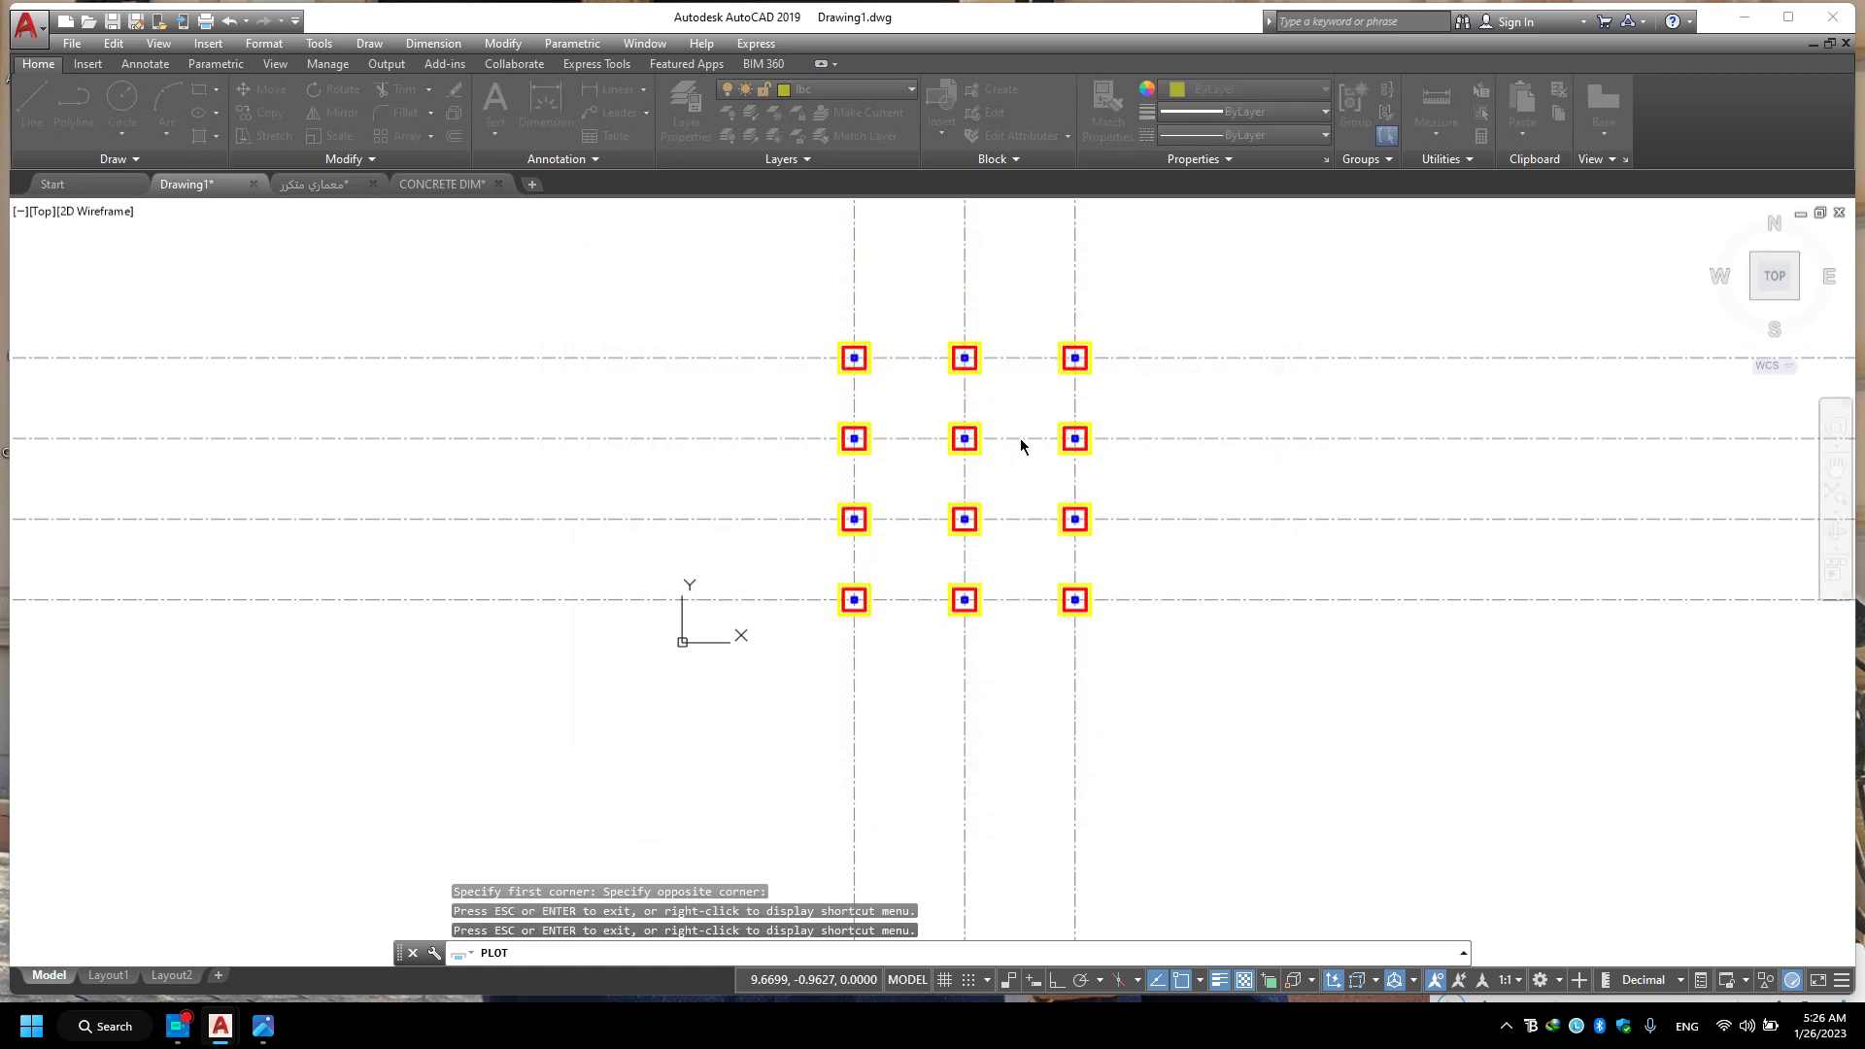
scroll(1020, 439, "up", 4)
middle_click_drag(1019, 434, 1024, 486)
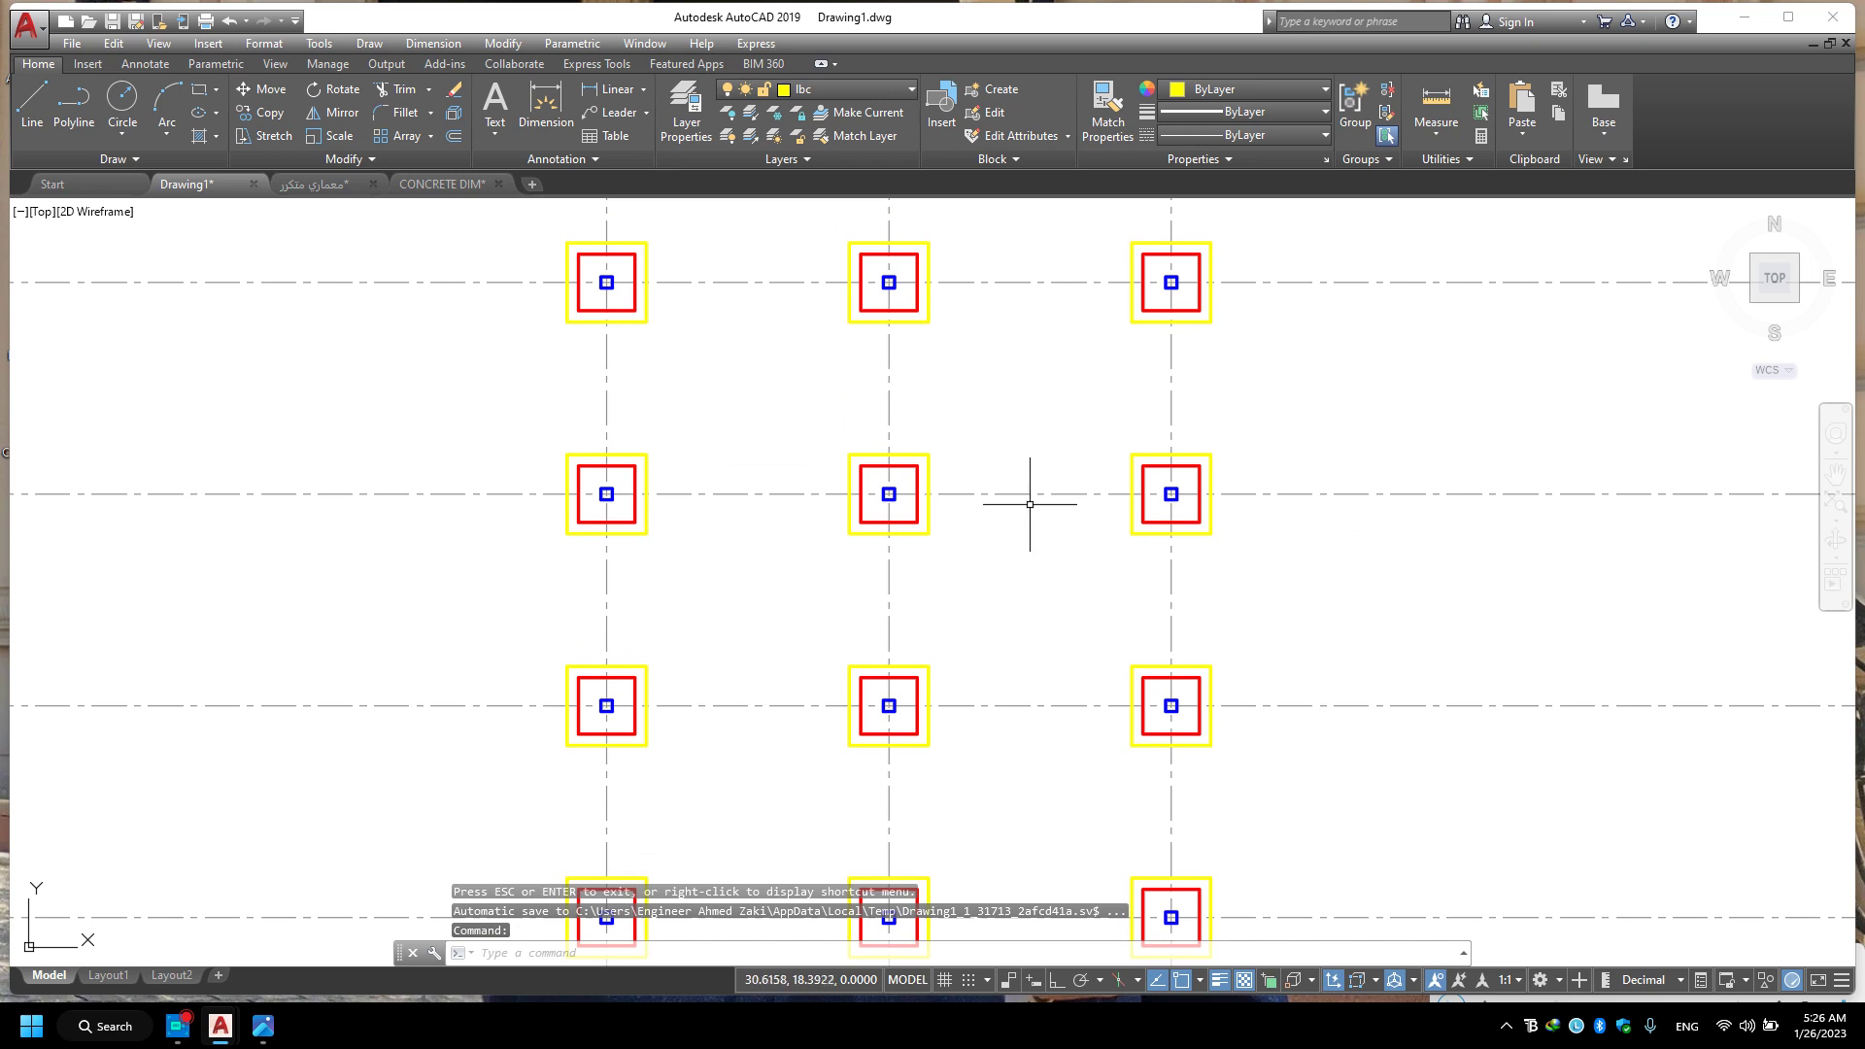
left_click(262, 1025)
Zoom in and out on the hand-drawn footing sketch, then minimize the Photos viewer.
scroll(837, 428, "down", 2)
scroll(820, 433, "down", 1)
scroll(982, 470, "down", 2)
scroll(1044, 456, "down", 1)
scroll(1044, 456, "up", 3)
scroll(1117, 438, "up", 2)
scroll(1117, 466, "down", 1)
scroll(1108, 416, "down", 2)
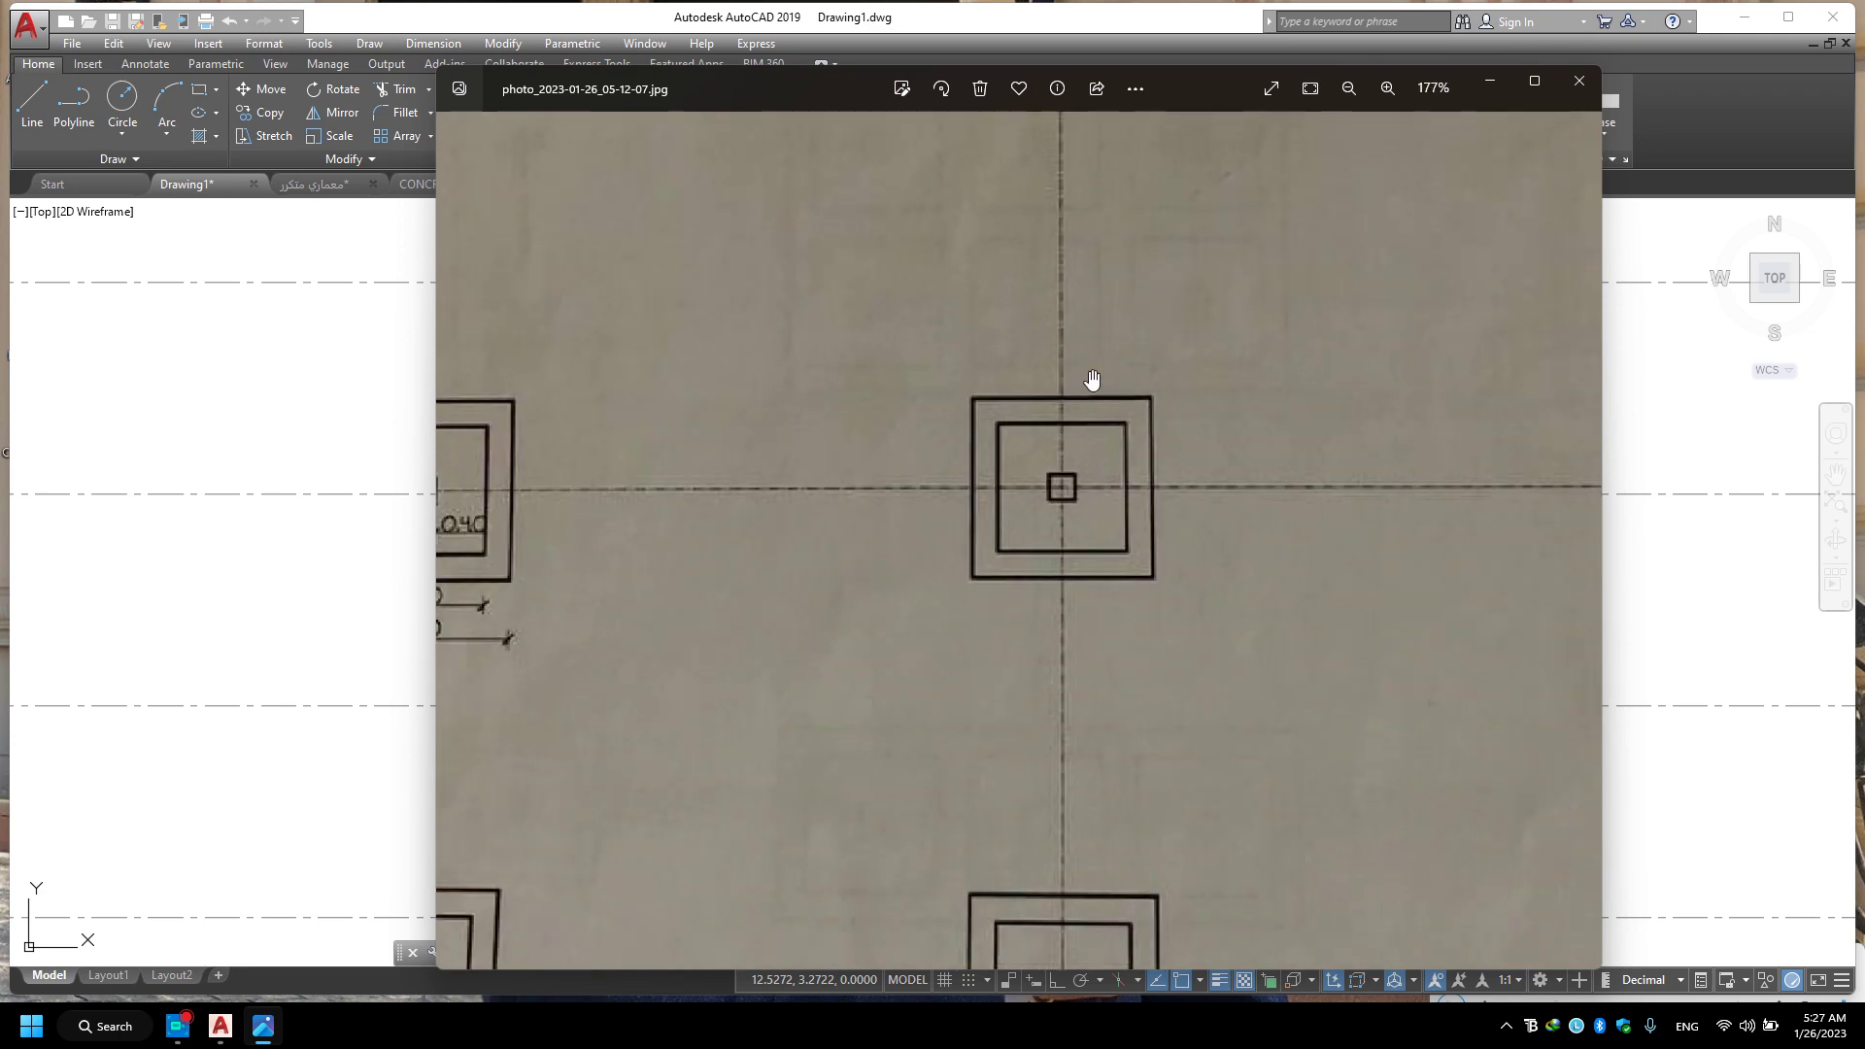
scroll(1091, 379, "down", 3)
scroll(1117, 417, "down", 2)
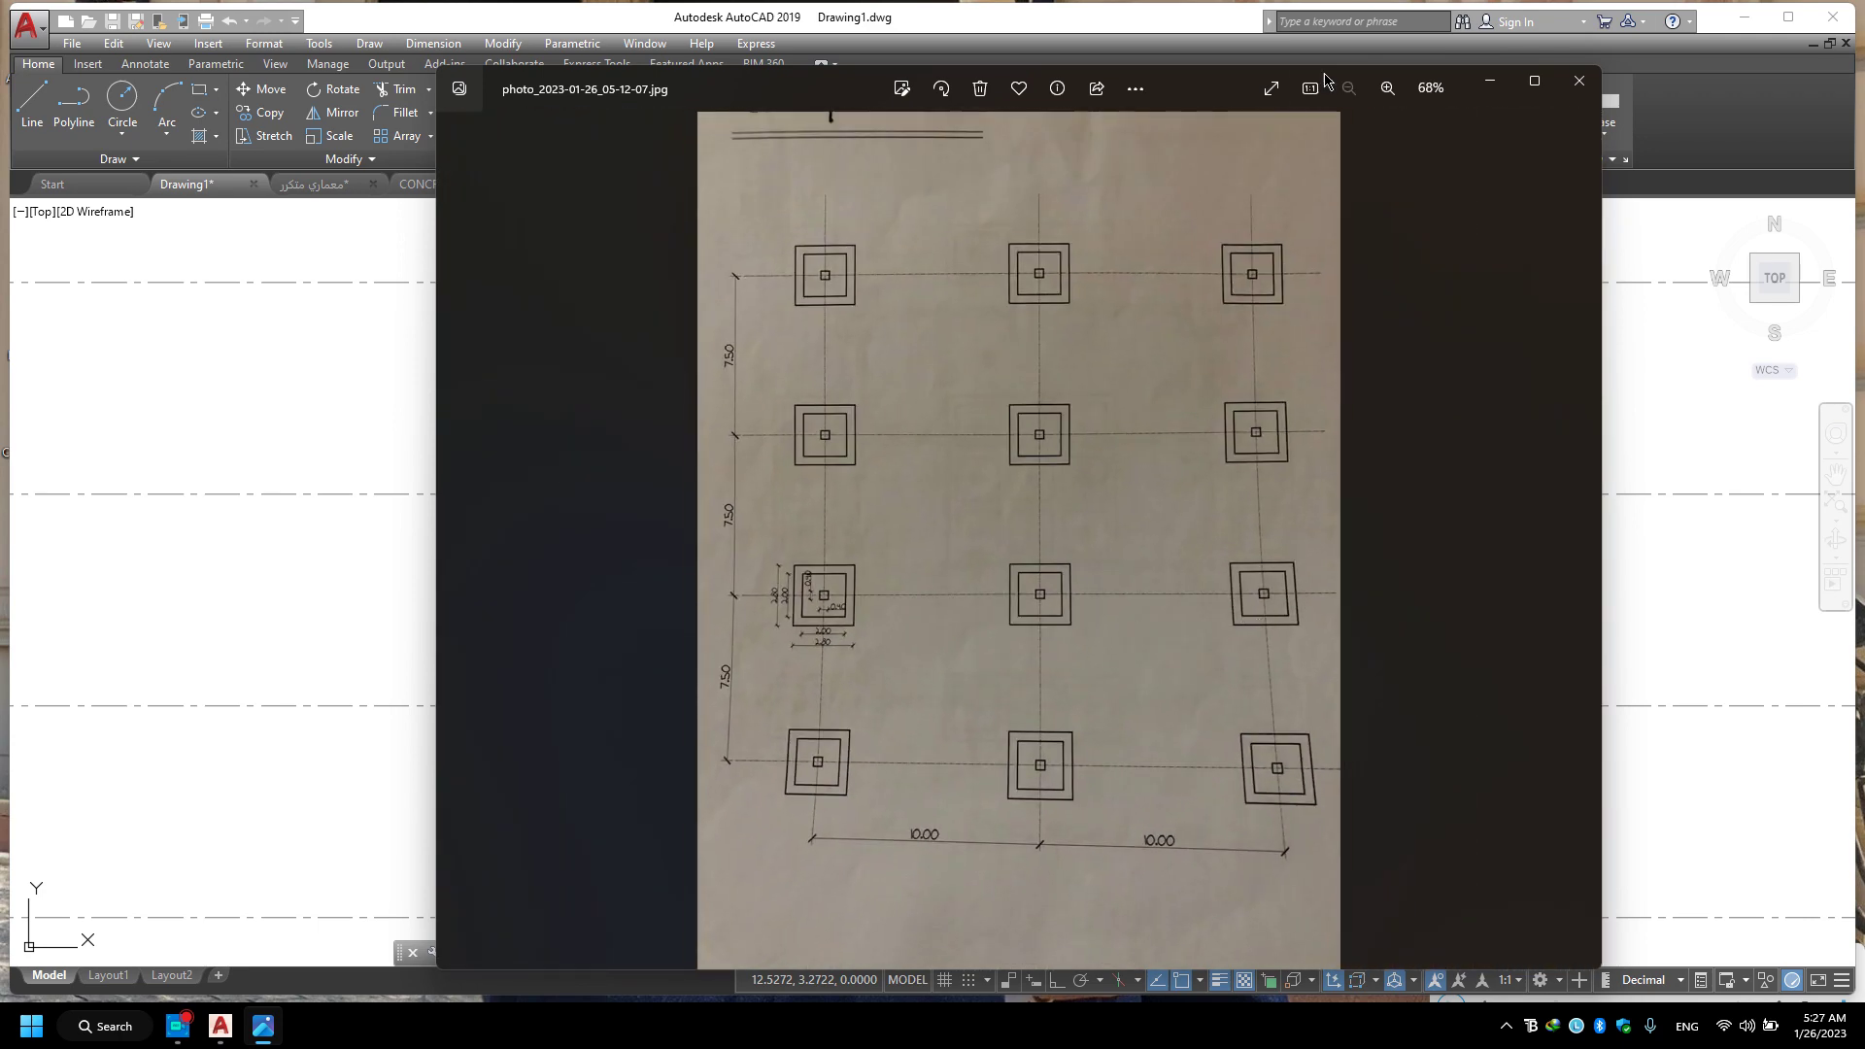
left_click(1489, 80)
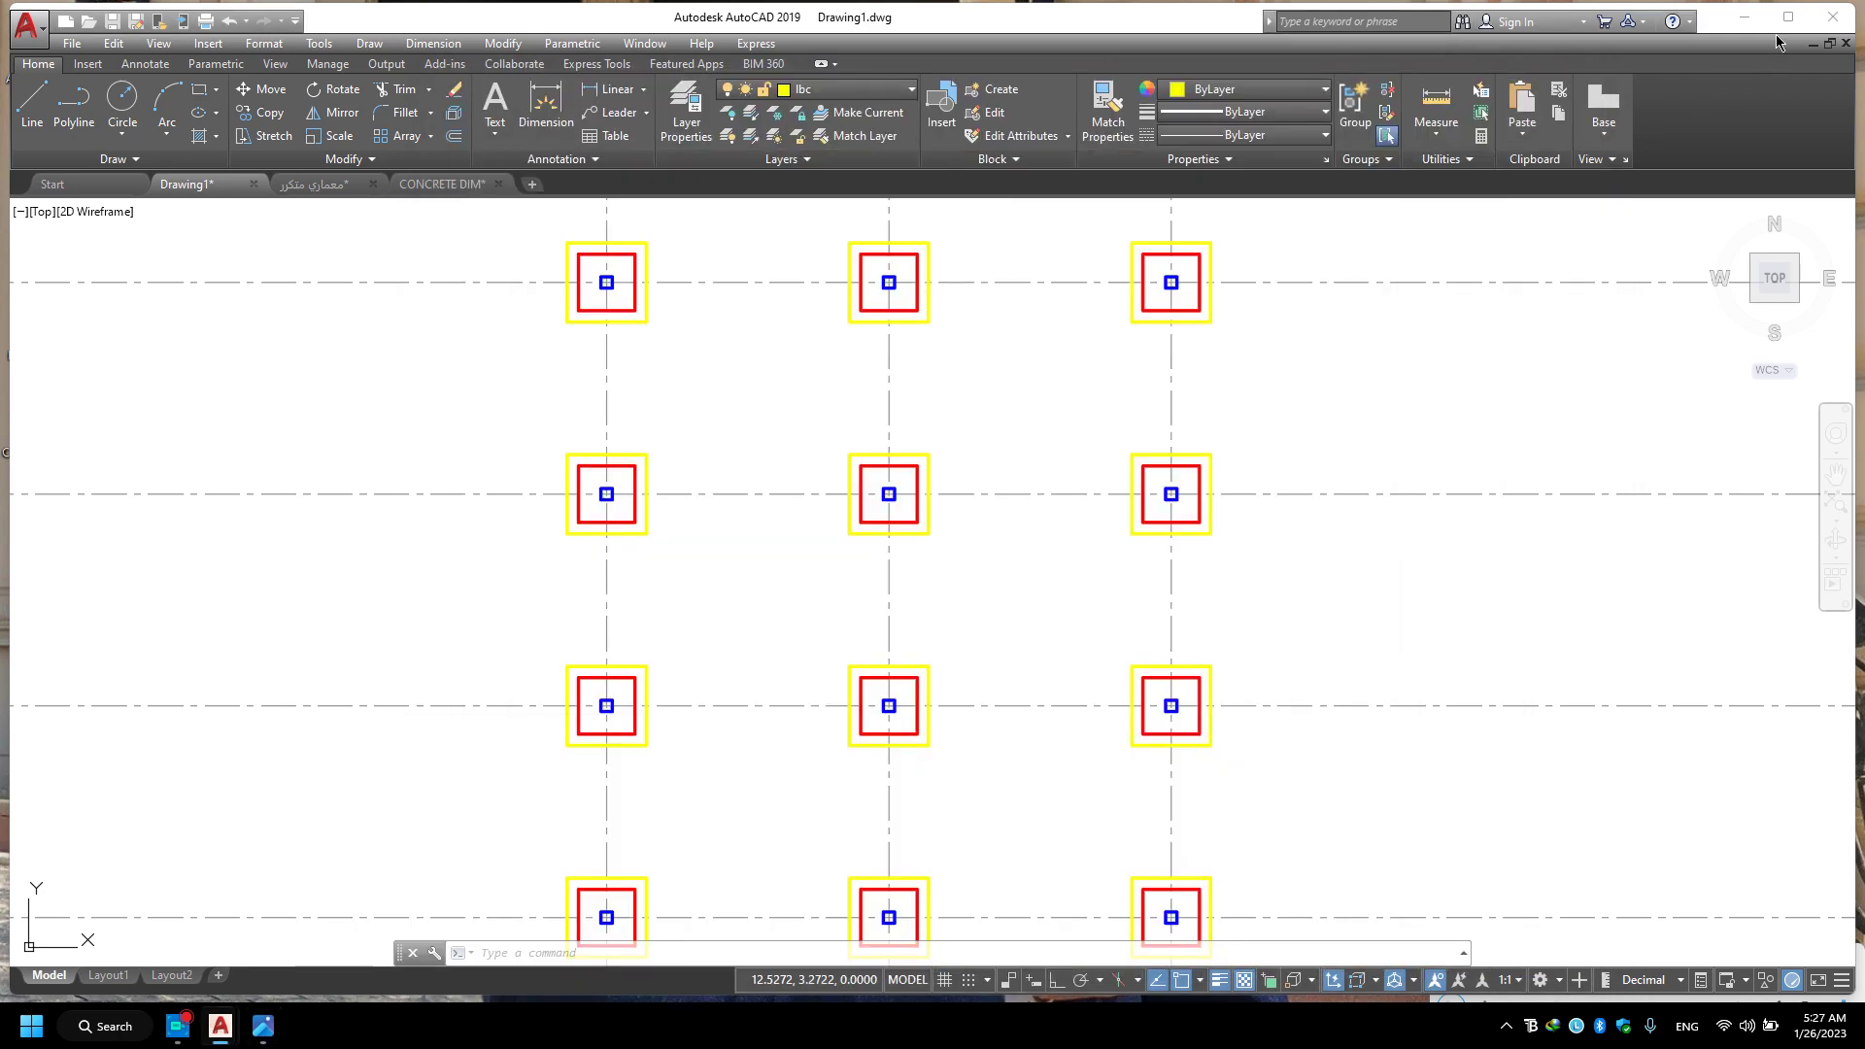
Maximize AutoCAD, then minimize it to reveal the UNIT ONE DESGIN OF VILLA folder.
left_click(1785, 19)
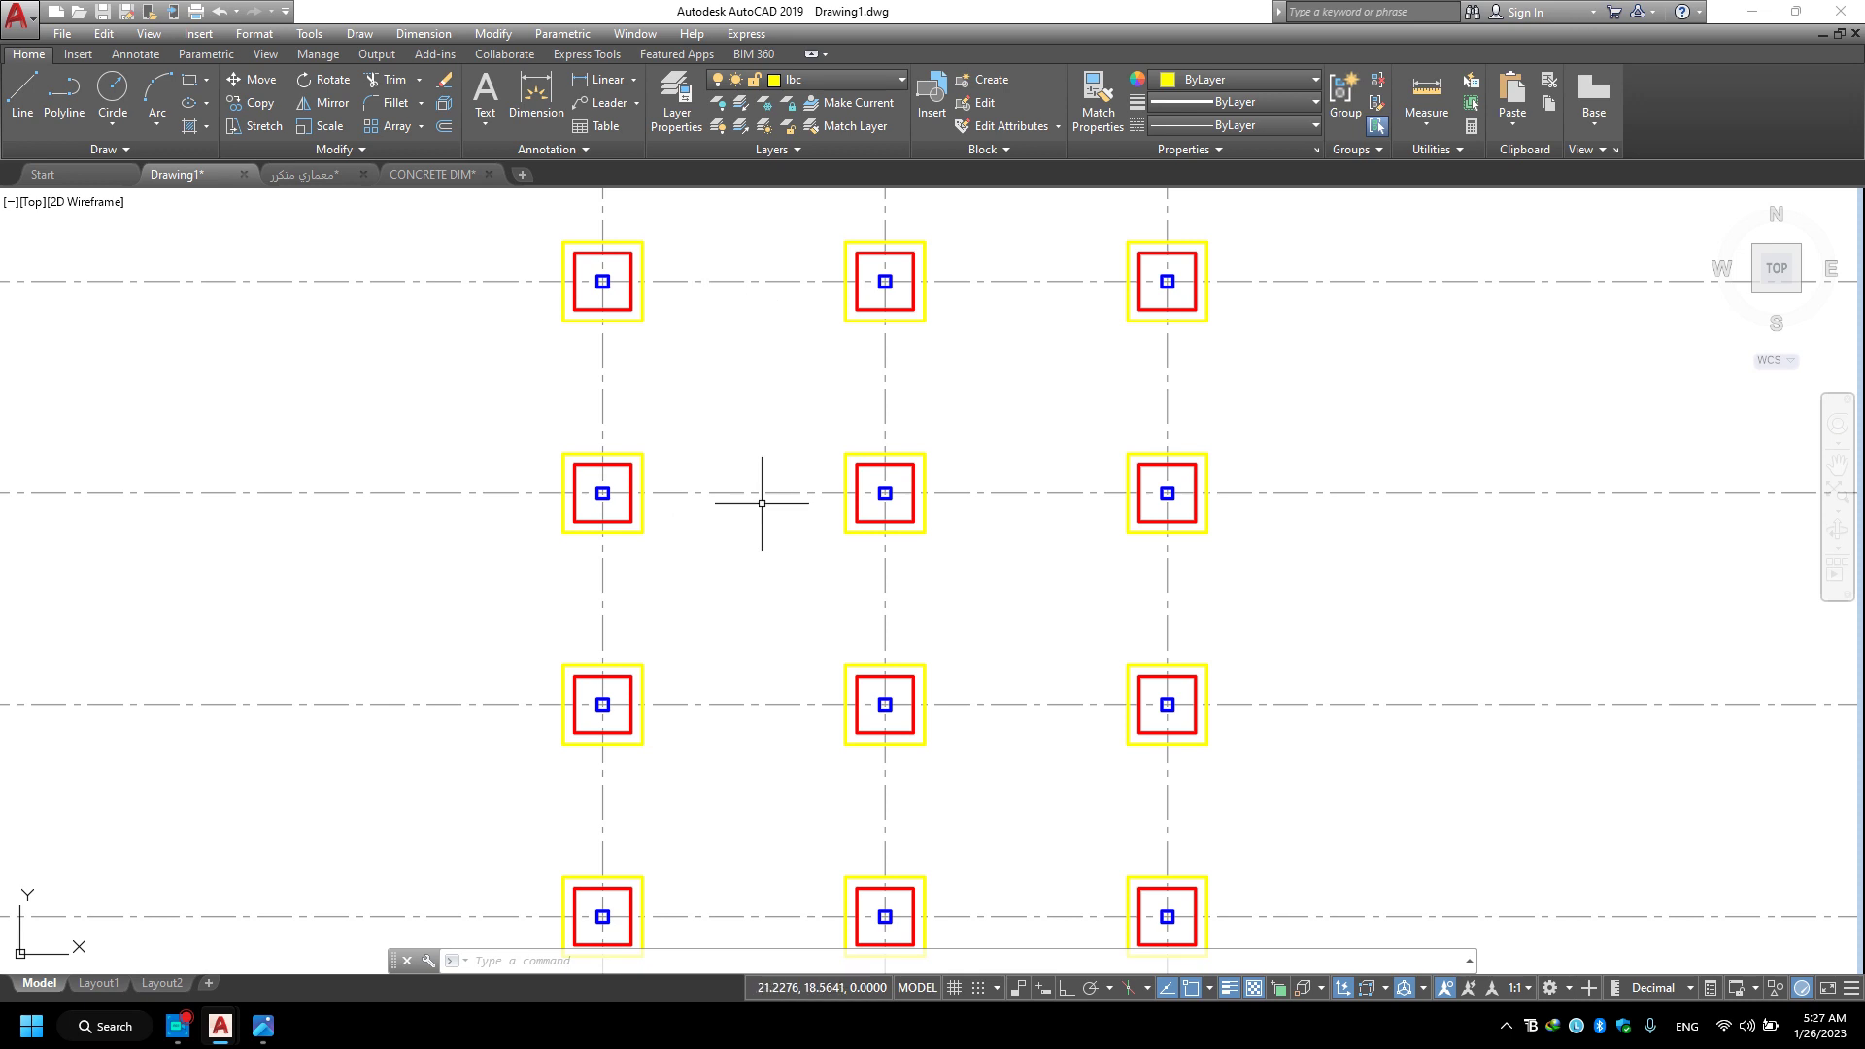
left_click(1751, 10)
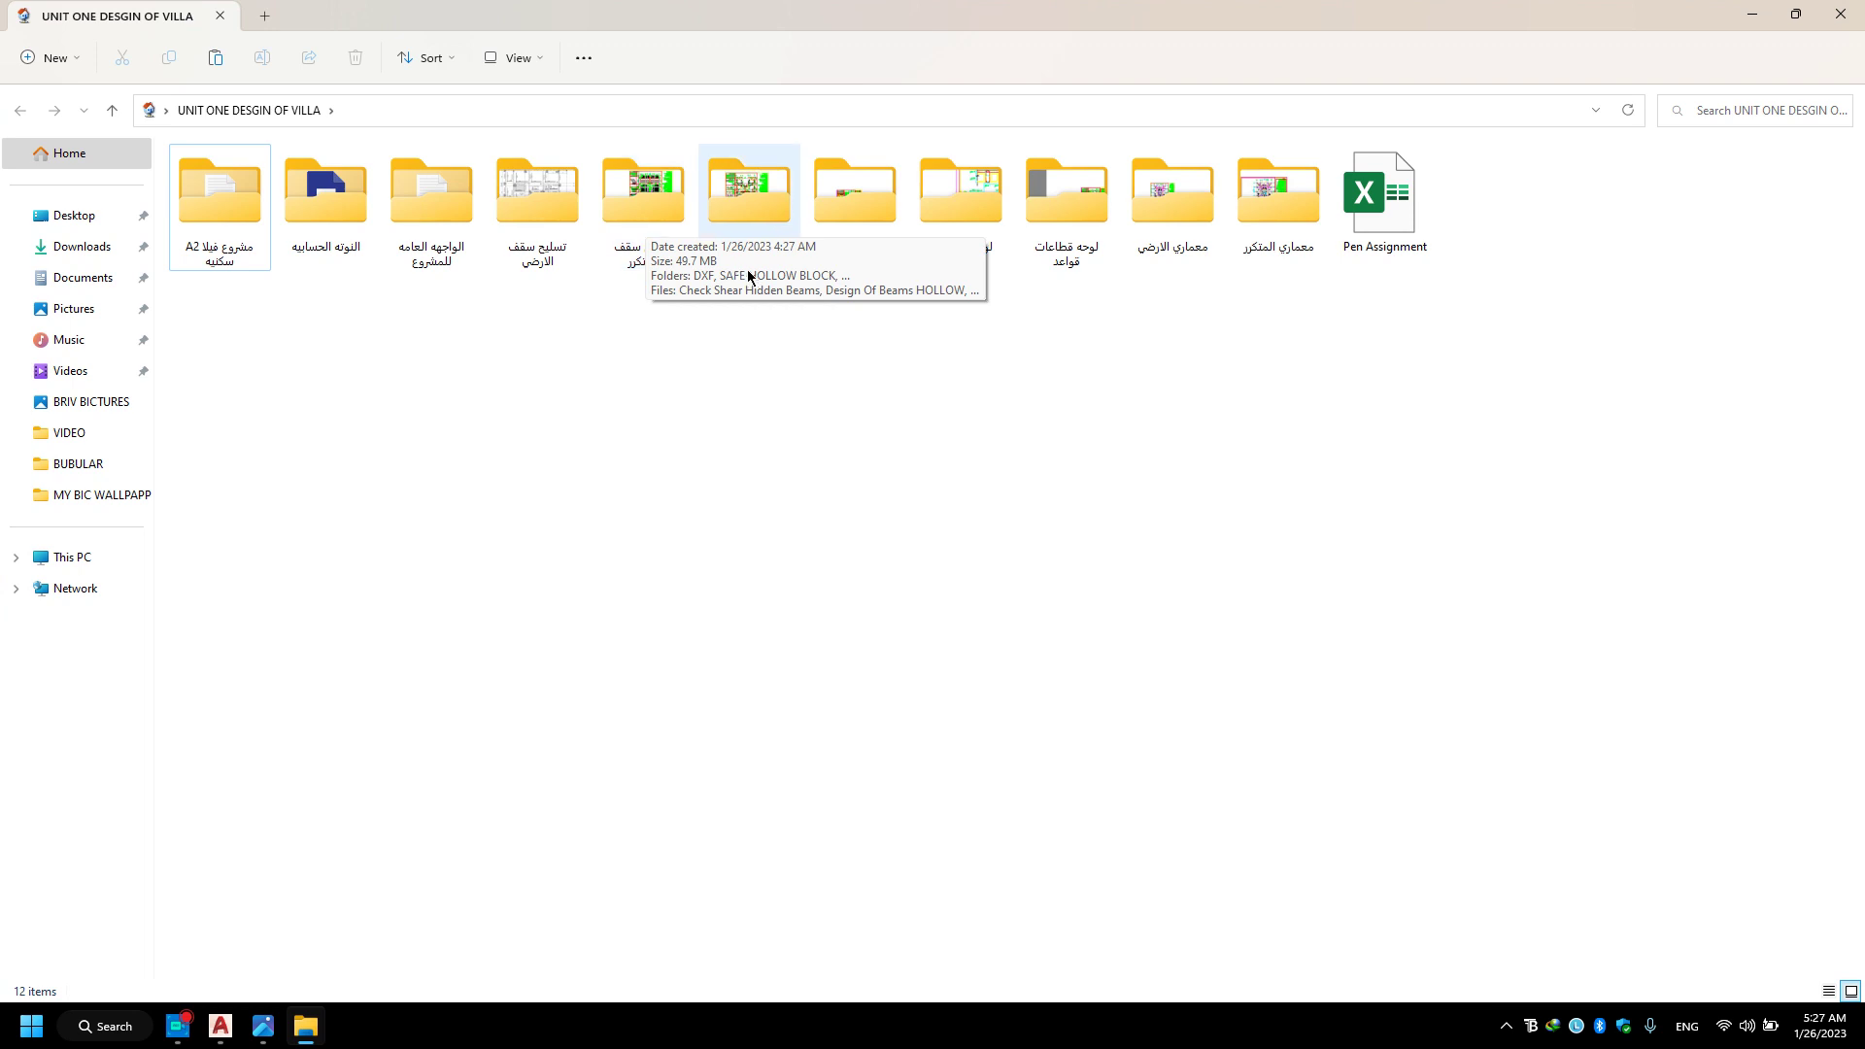
Open the لوحه المحاور والاعمده folder and its axes-and-columns DWG in AutoCAD.
double_click(869, 204)
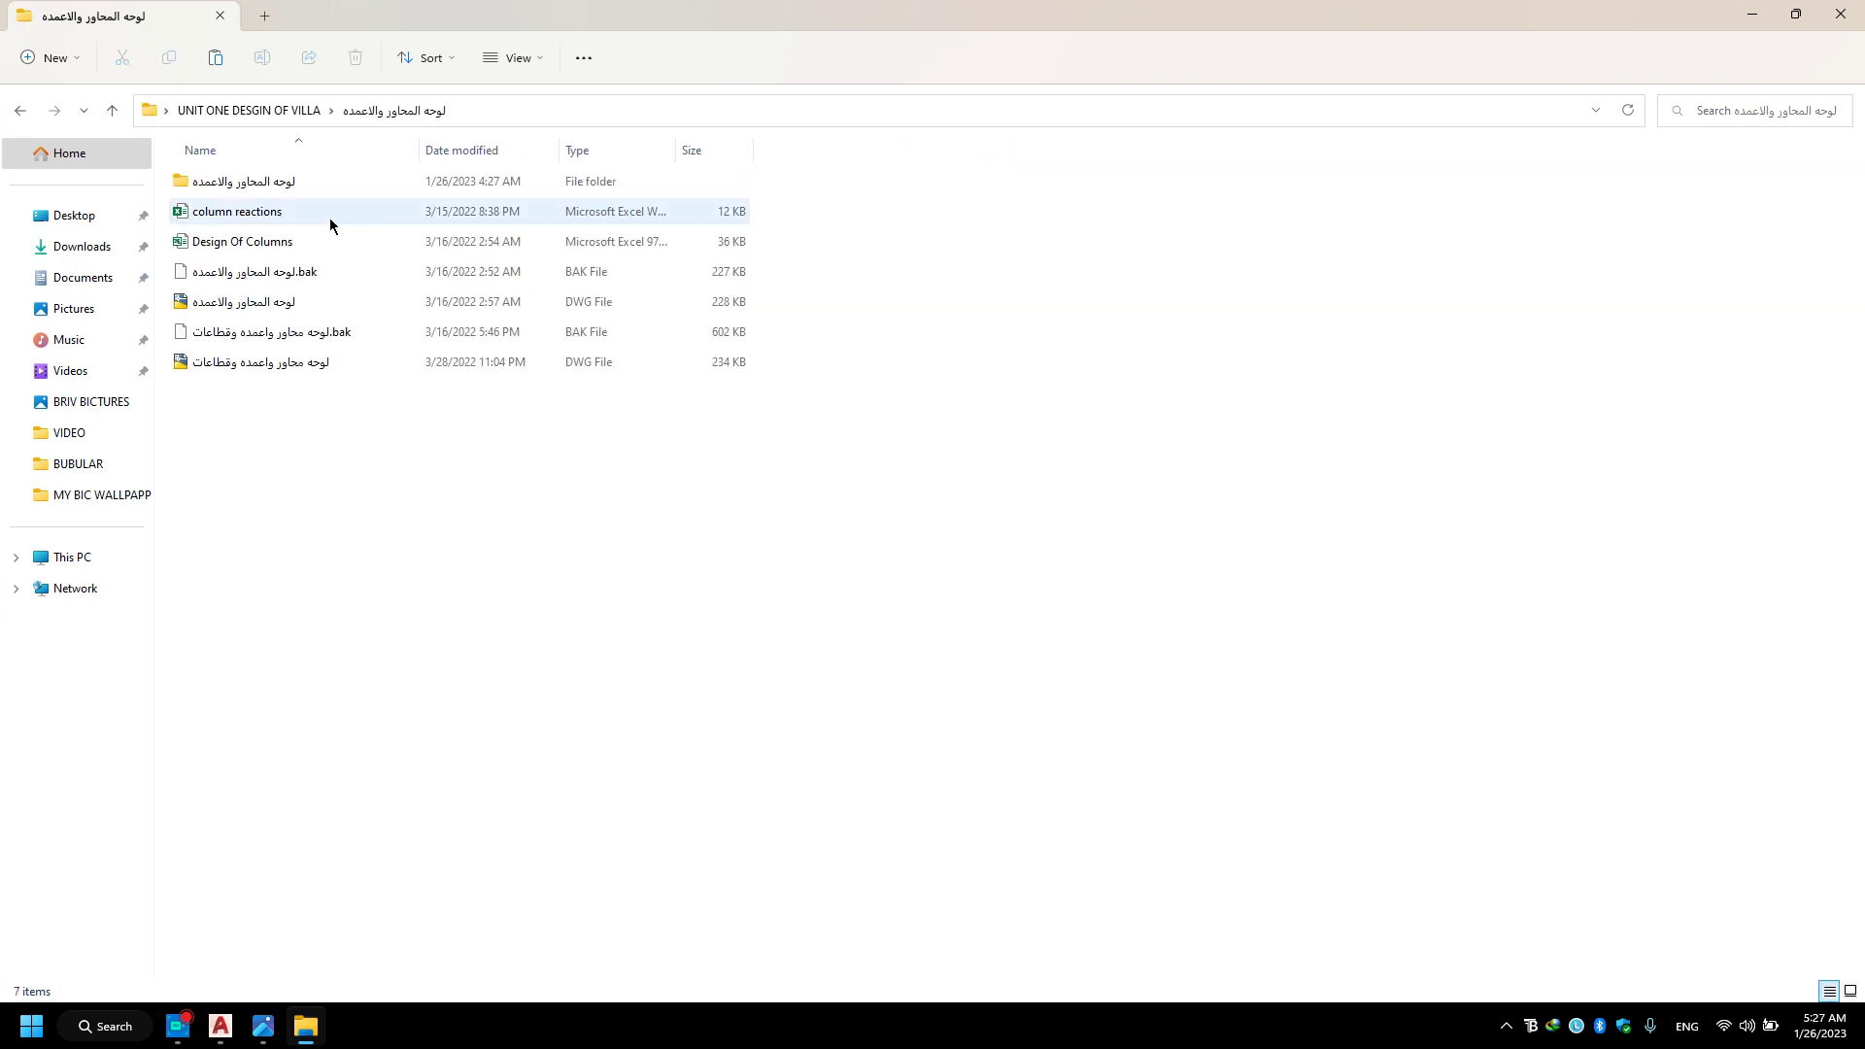
left_click(318, 300)
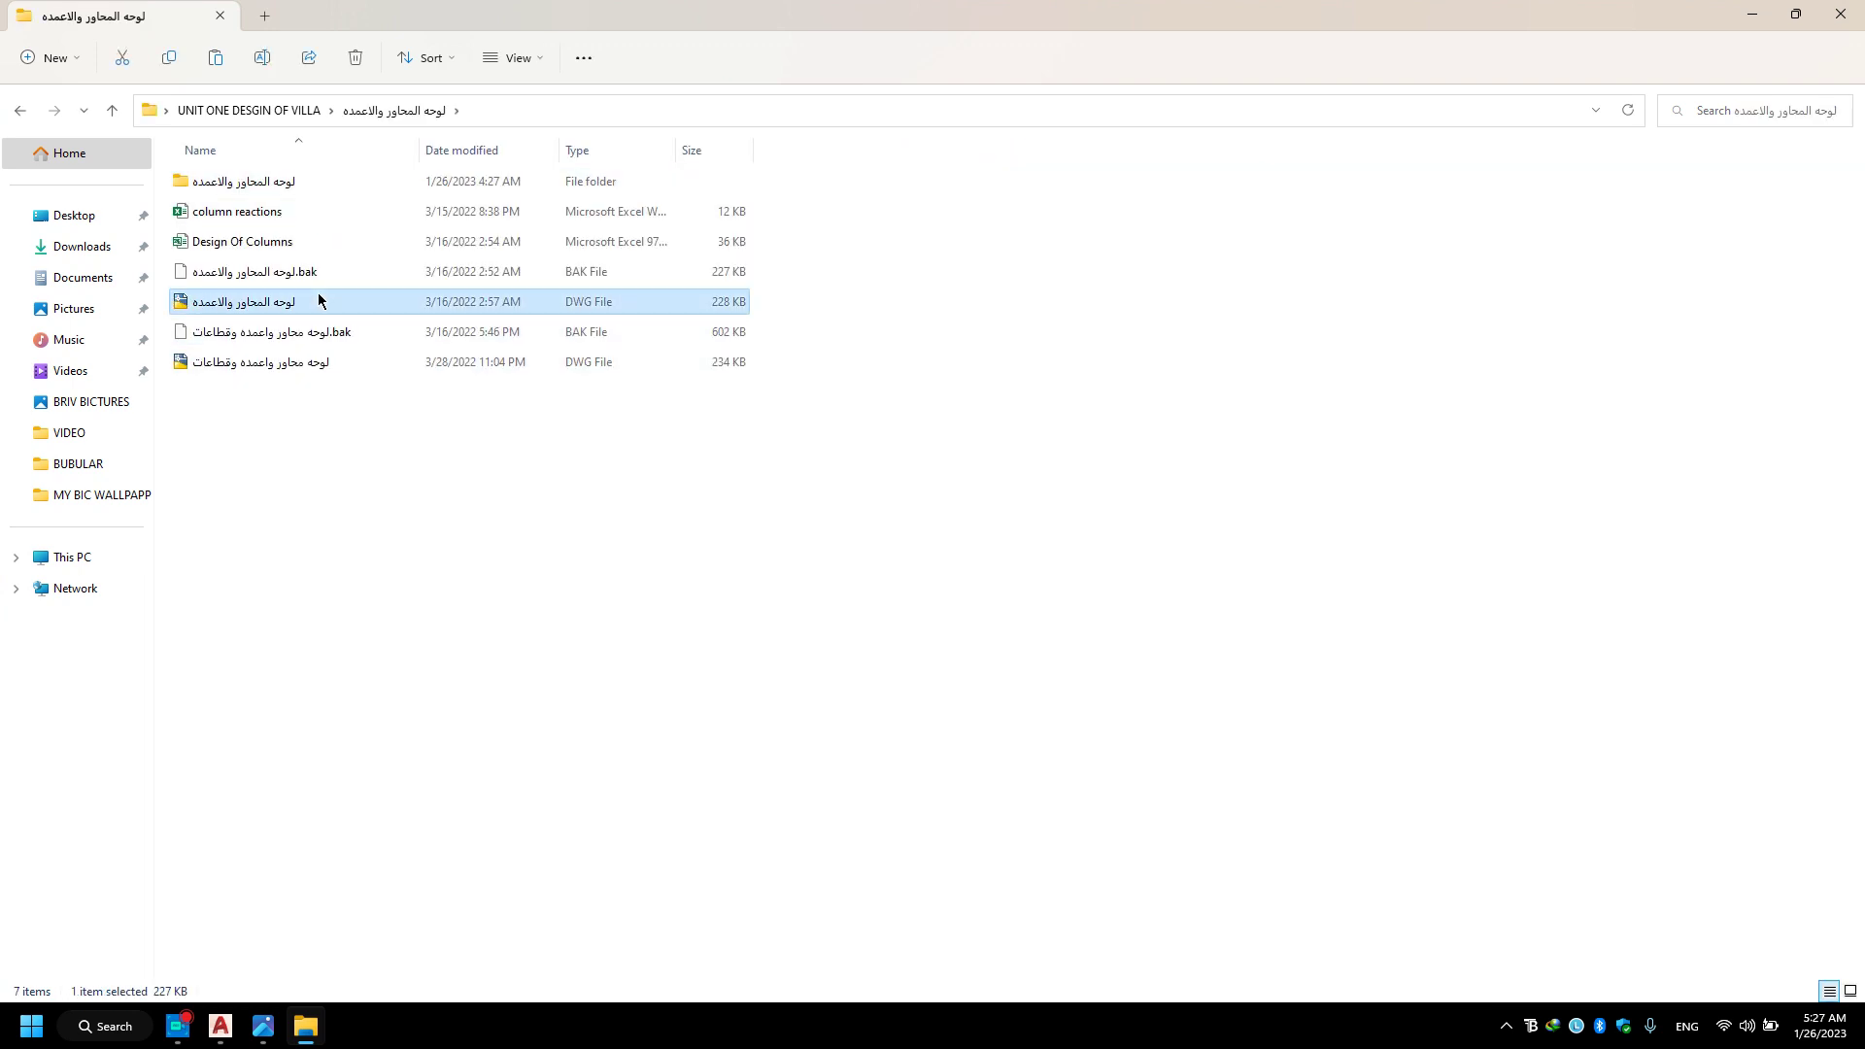
double_click(319, 300)
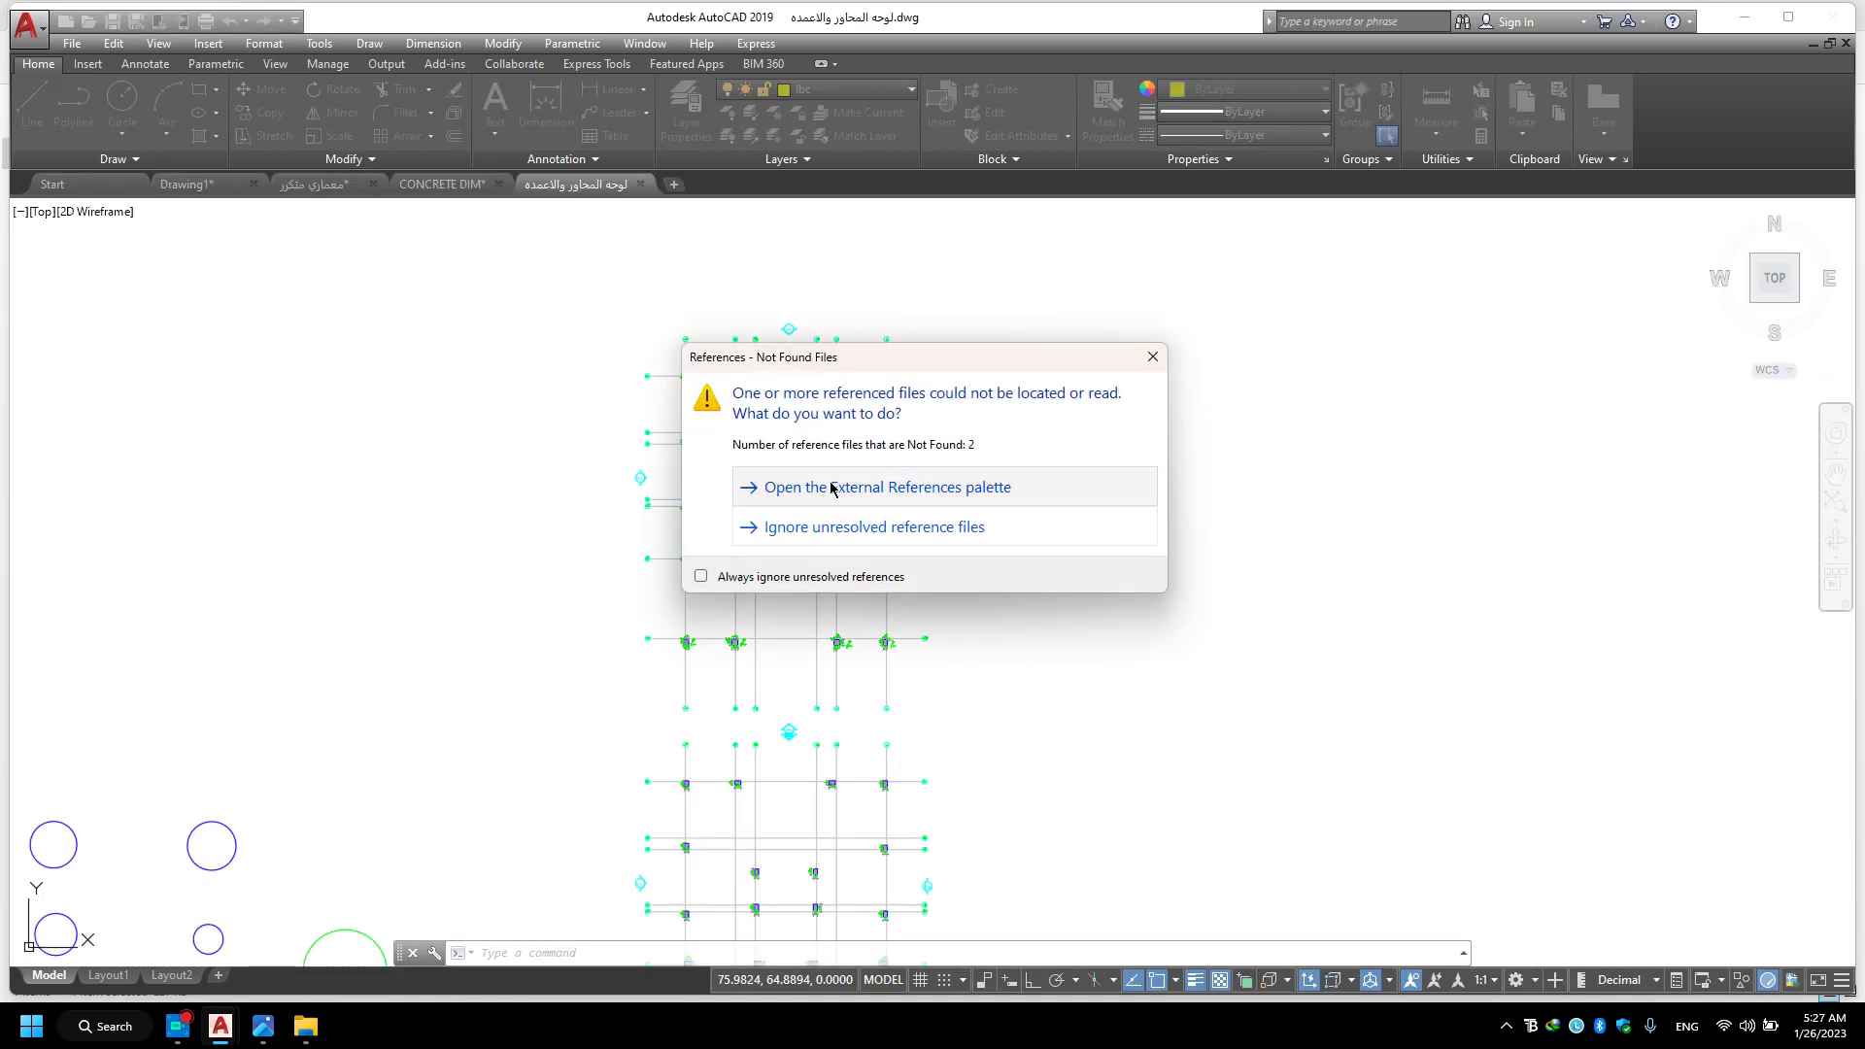
left_click(782, 530)
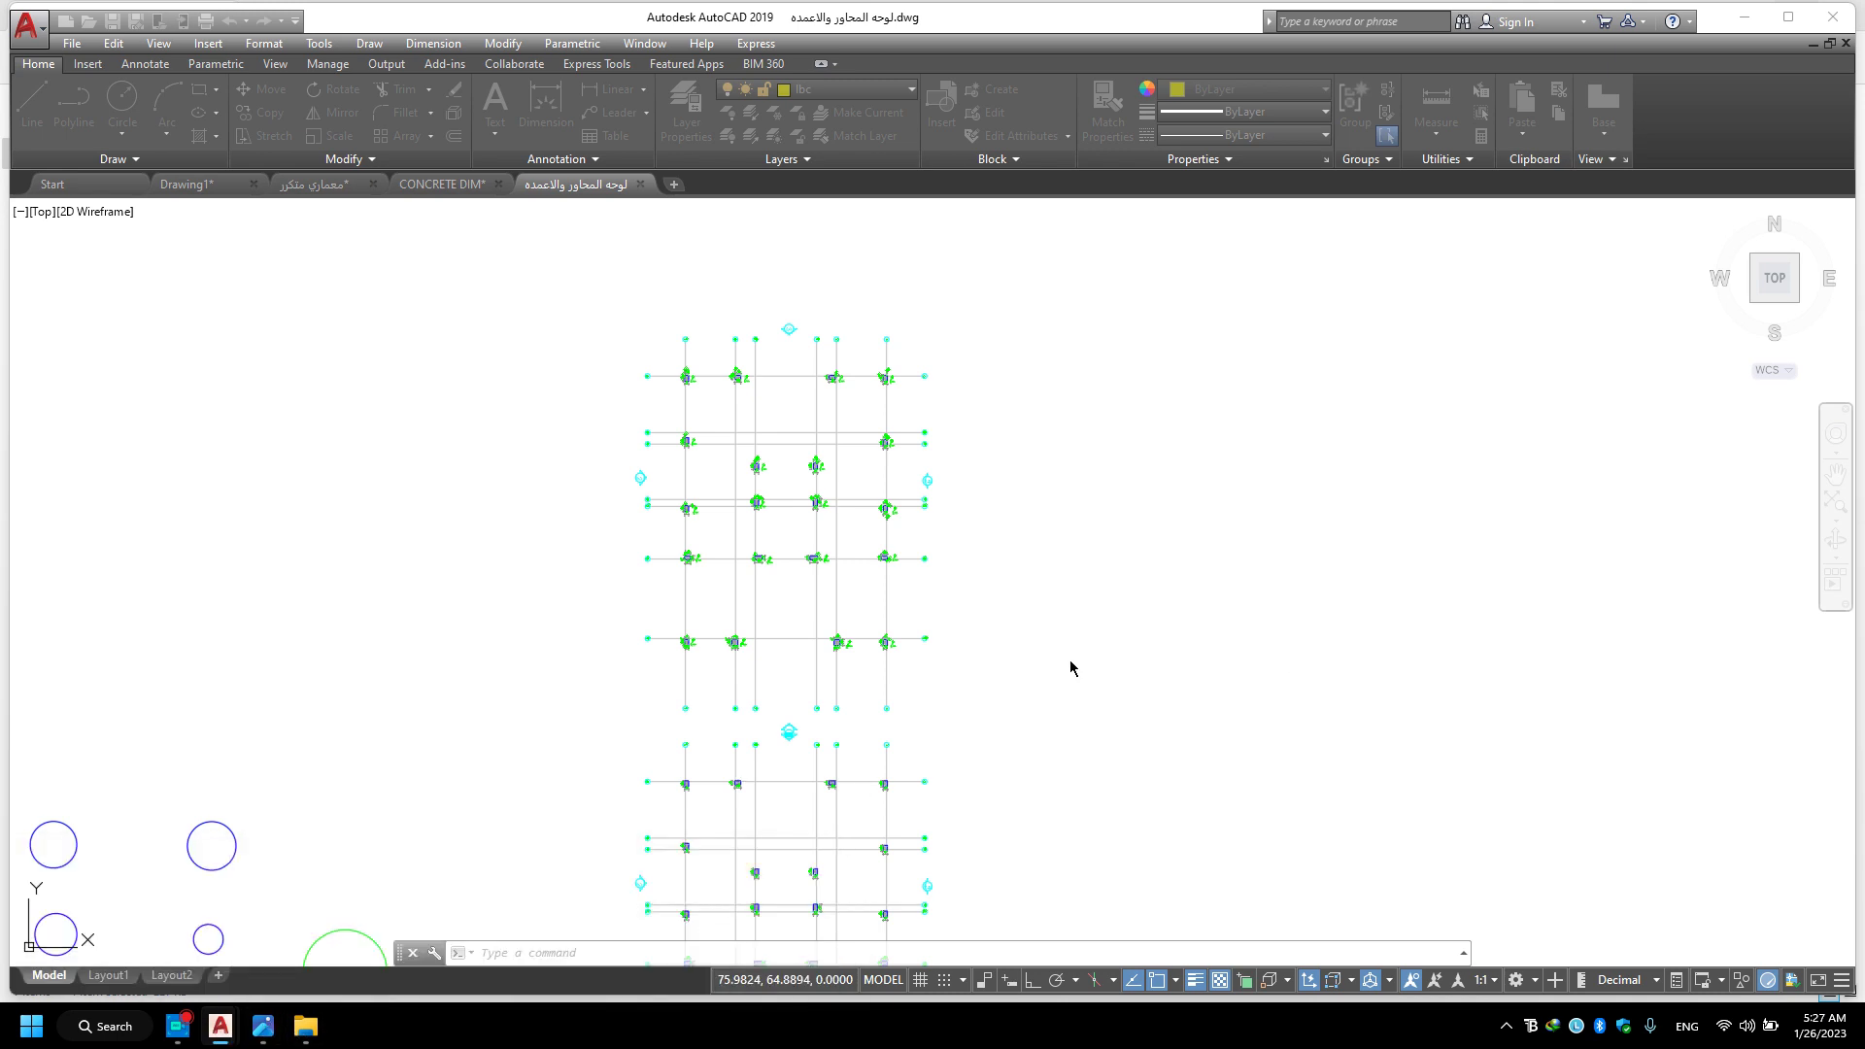
left_click(1762, 14)
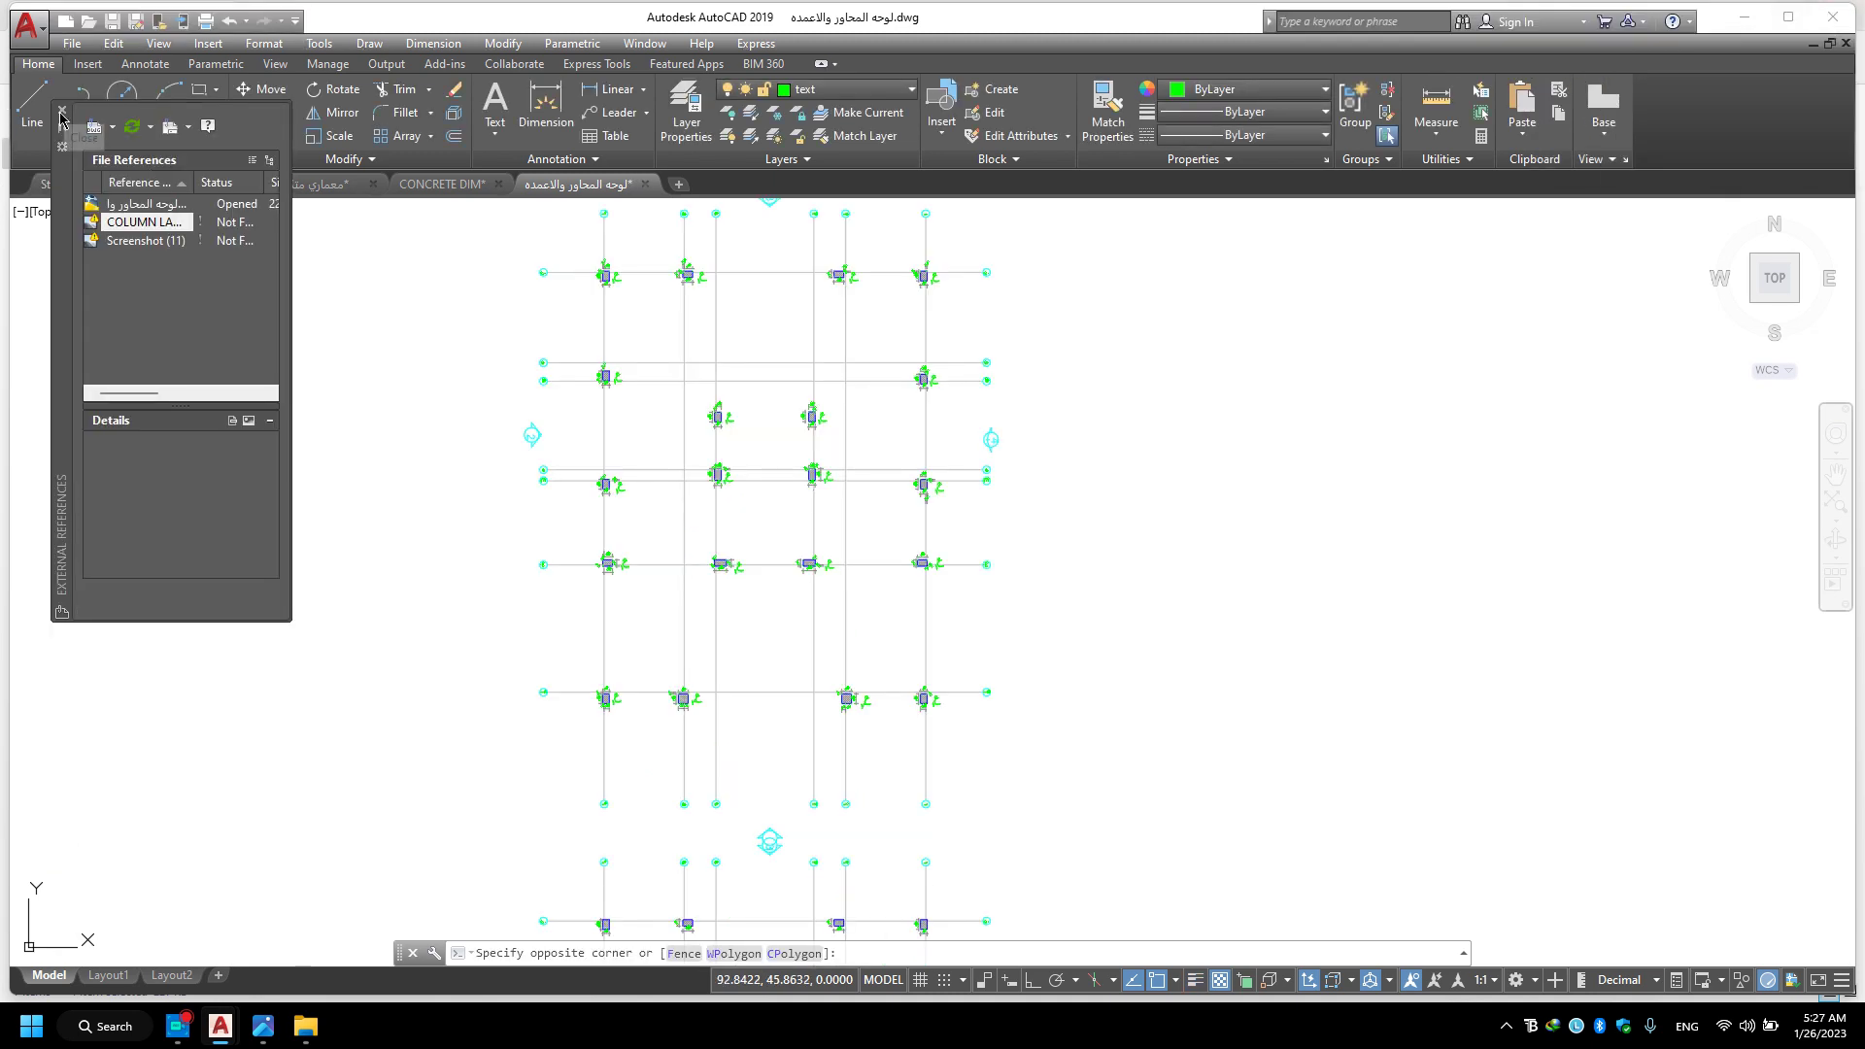
scroll(816, 480, "up", 4)
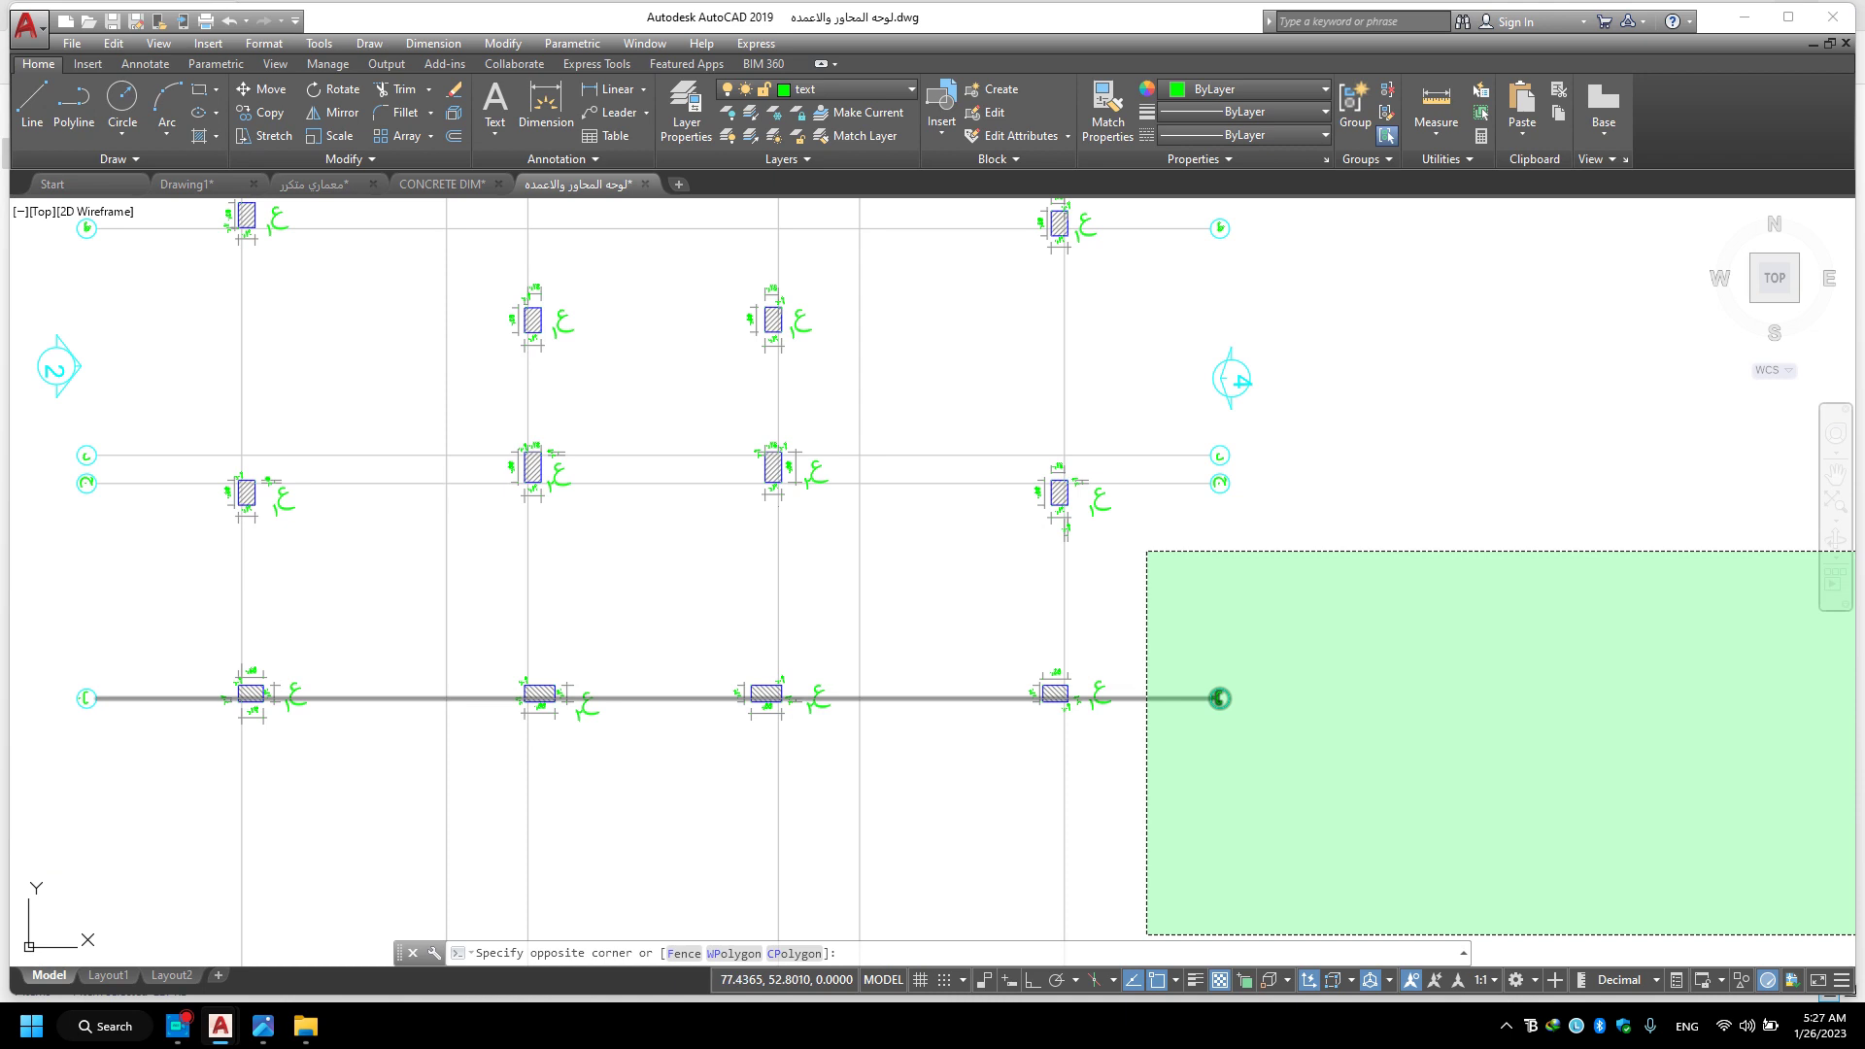
key("Escape")
scroll(779, 571, "up", 5)
middle_click_drag(762, 530, 720, 867)
scroll(768, 738, "down", 3)
scroll(821, 554, "up", 1)
scroll(836, 624, "up", 3)
scroll(971, 563, "up", 1)
left_click(1188, 457)
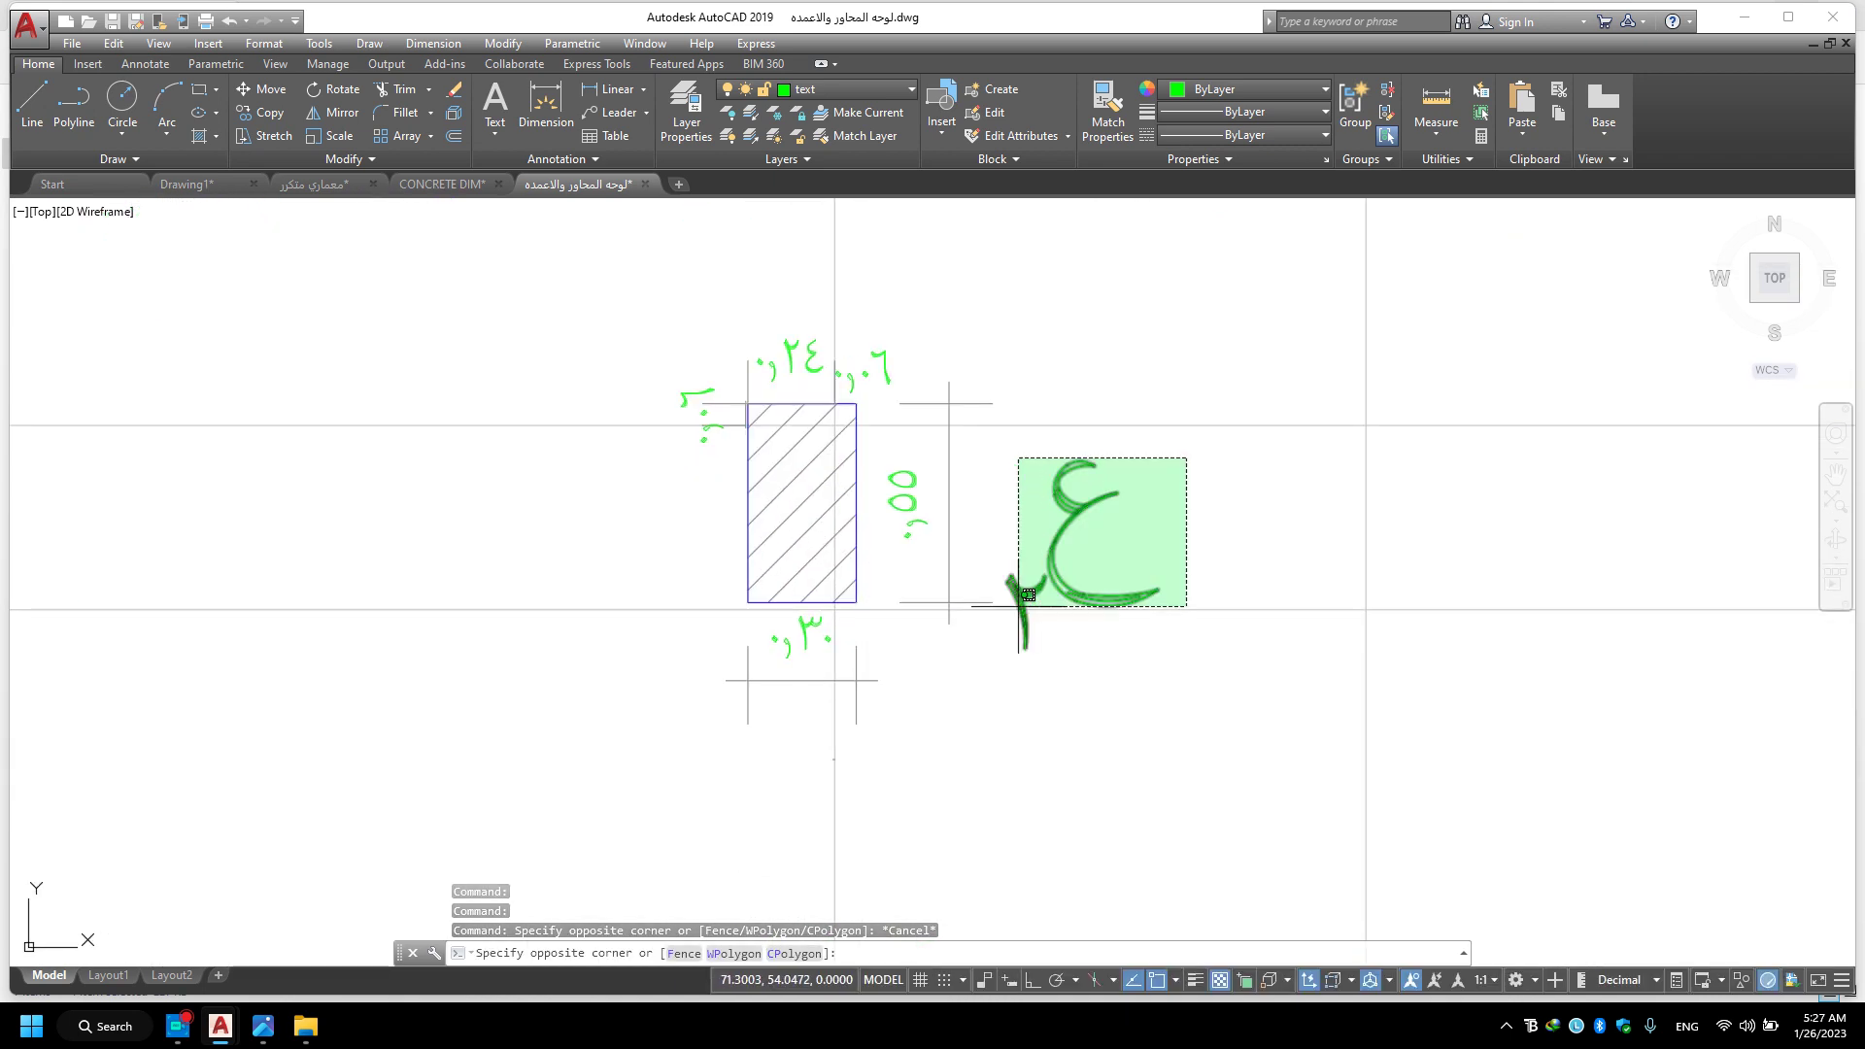
left_click(1015, 627)
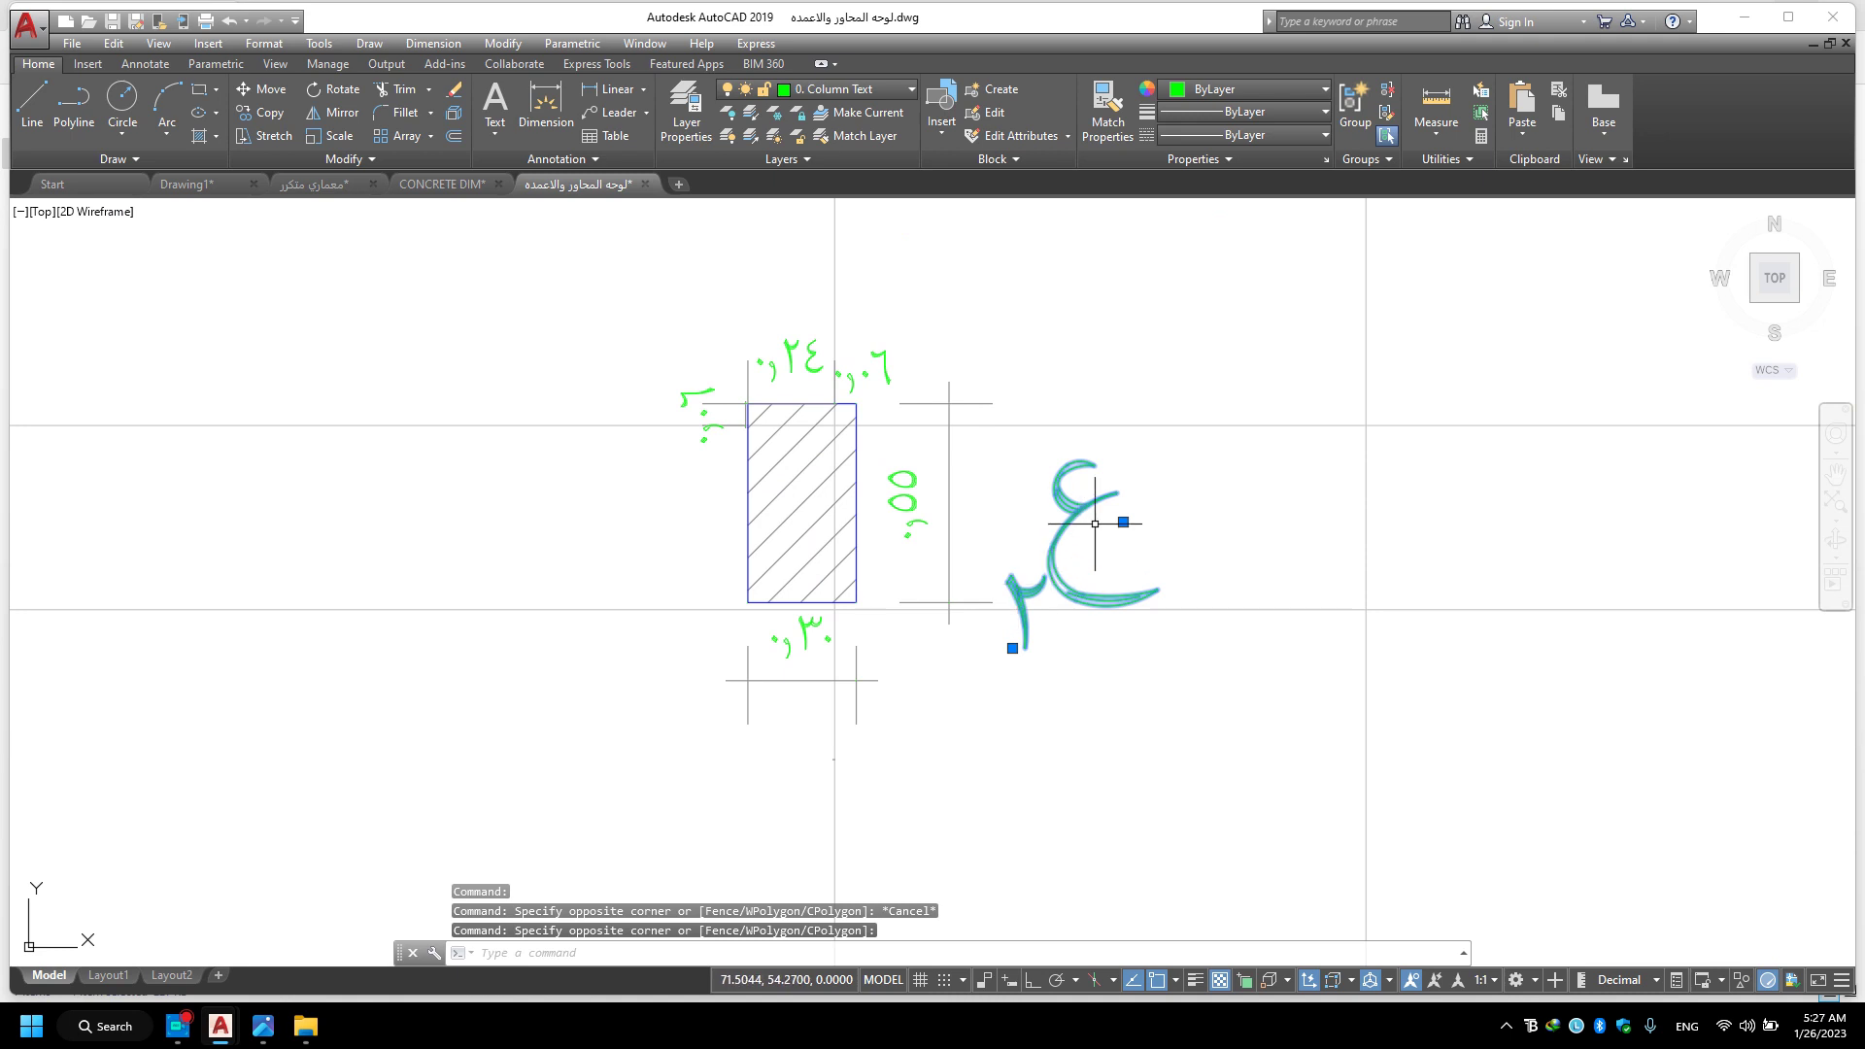
key("Escape")
scroll(874, 485, "down", 4)
mouse_move(855, 446)
middle_mouse_down()
mouse_move(855, 495)
mouse_move(801, 257)
middle_mouse_up()
scroll(854, 465, "up", 3)
scroll(844, 382, "up", 5)
middle_click_drag(844, 383, 748, 705)
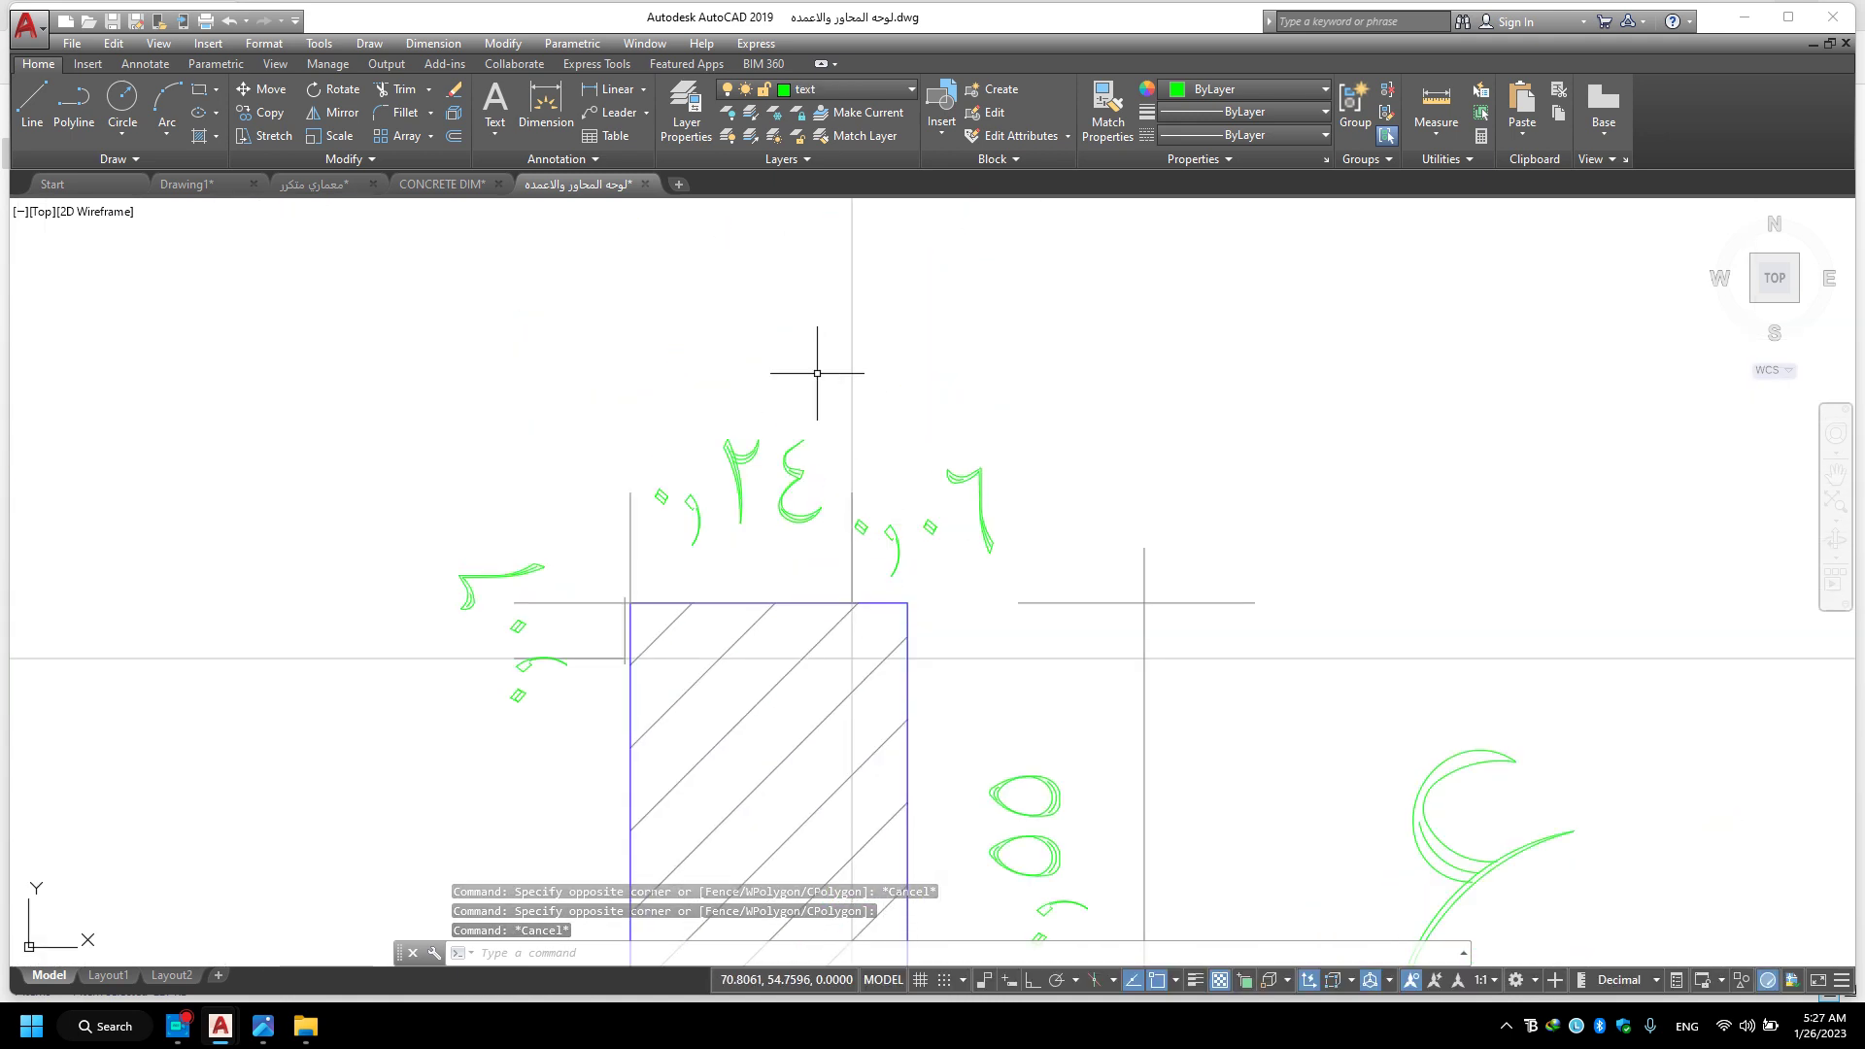
scroll(1020, 592, "down", 2)
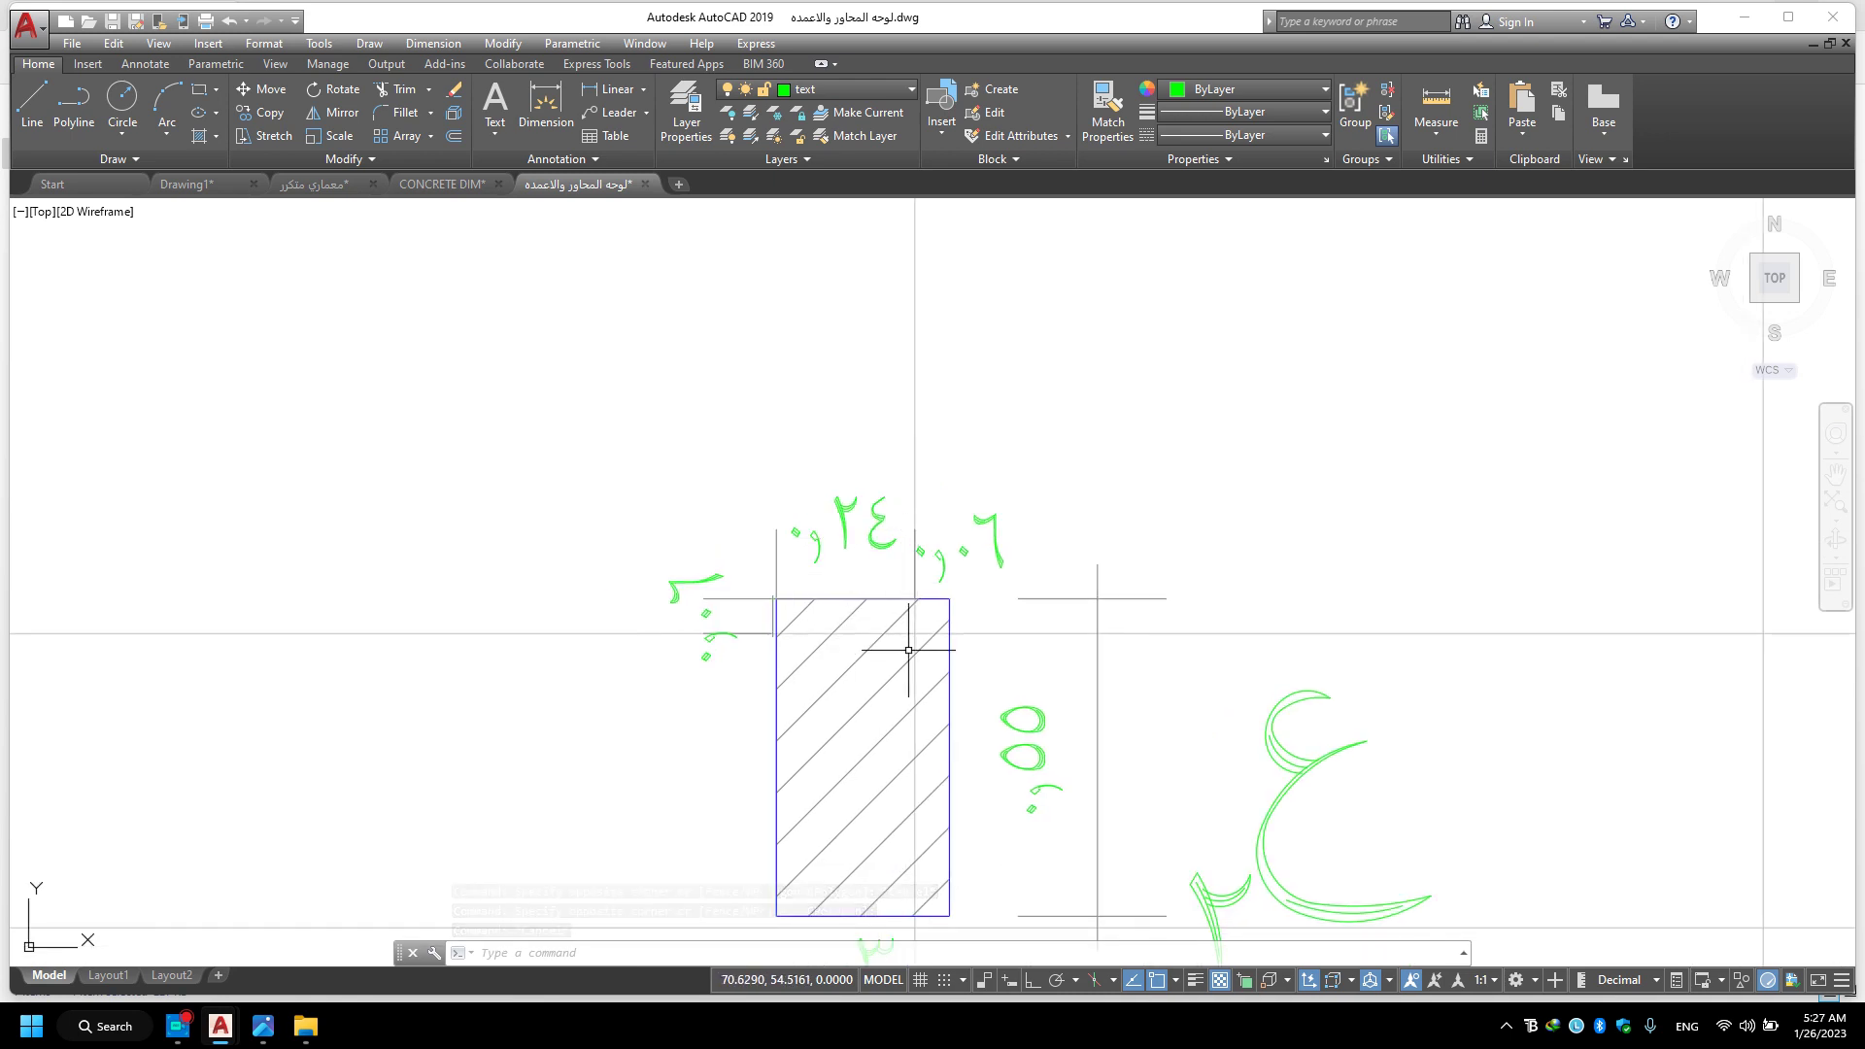
scroll(849, 652, "down", 2)
mouse_move(454, 749)
middle_mouse_down()
mouse_move(815, 624)
mouse_move(926, 826)
middle_mouse_up()
scroll(815, 625, "down", 3)
middle_click_drag(744, 567, 770, 753)
middle_click_drag(765, 342, 778, 502)
scroll(717, 414, "down", 5)
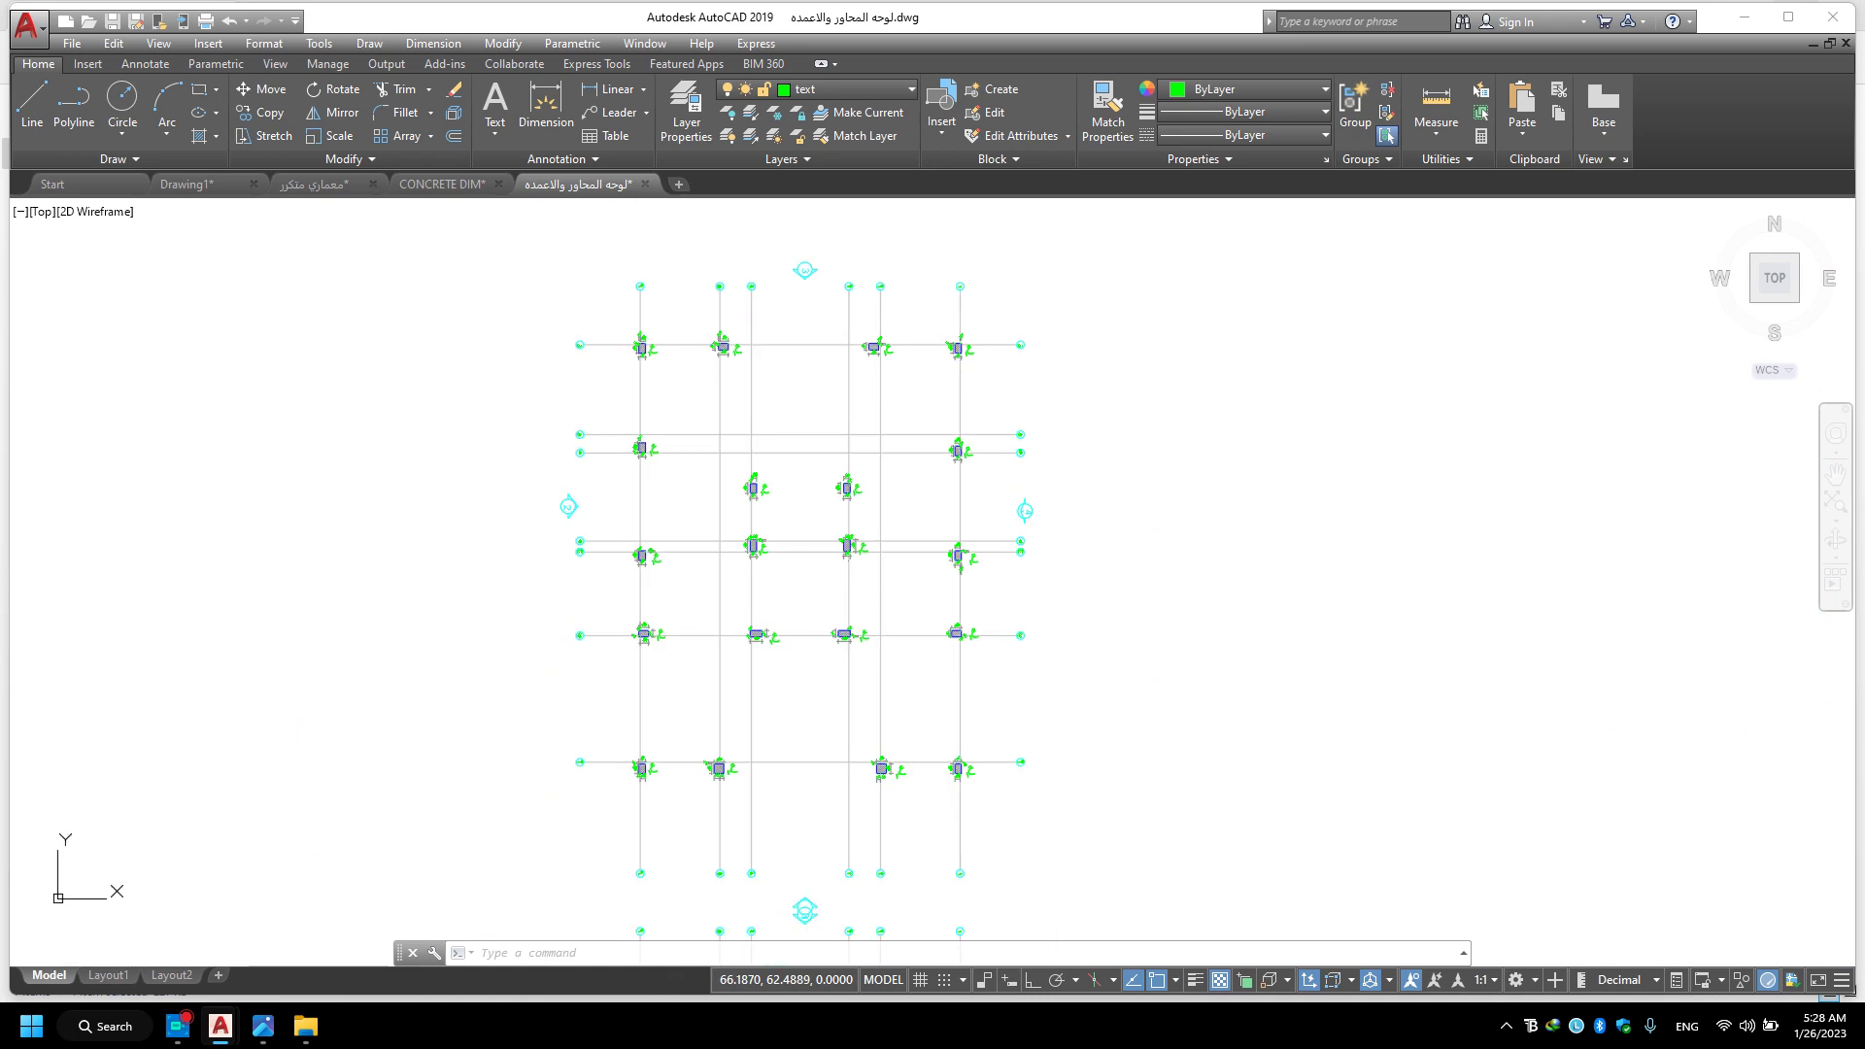
middle_click_drag(853, 612, 1049, 573)
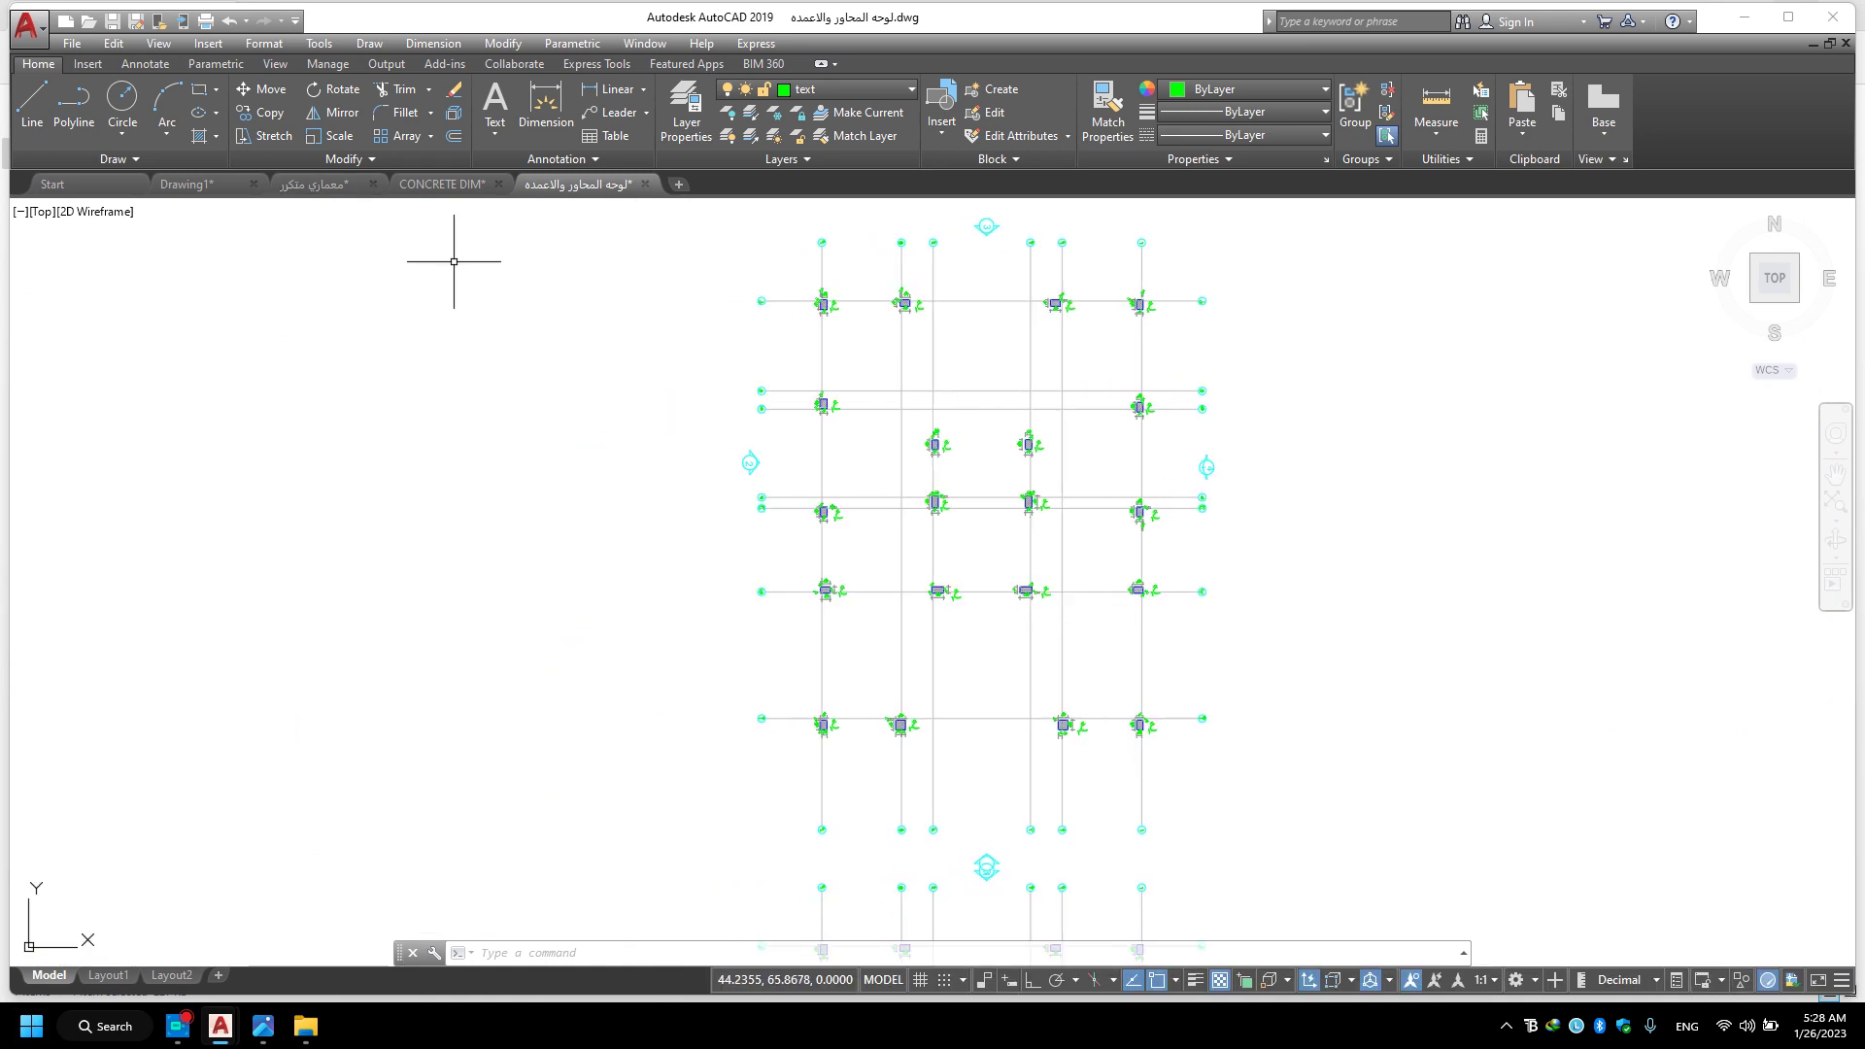
middle_click_drag(862, 654, 736, 395)
middle_click_drag(835, 771, 802, 587)
scroll(802, 588, "up", 5)
scroll(783, 562, "up", 7)
scroll(791, 570, "up", 2)
left_click(904, 551)
key("Escape")
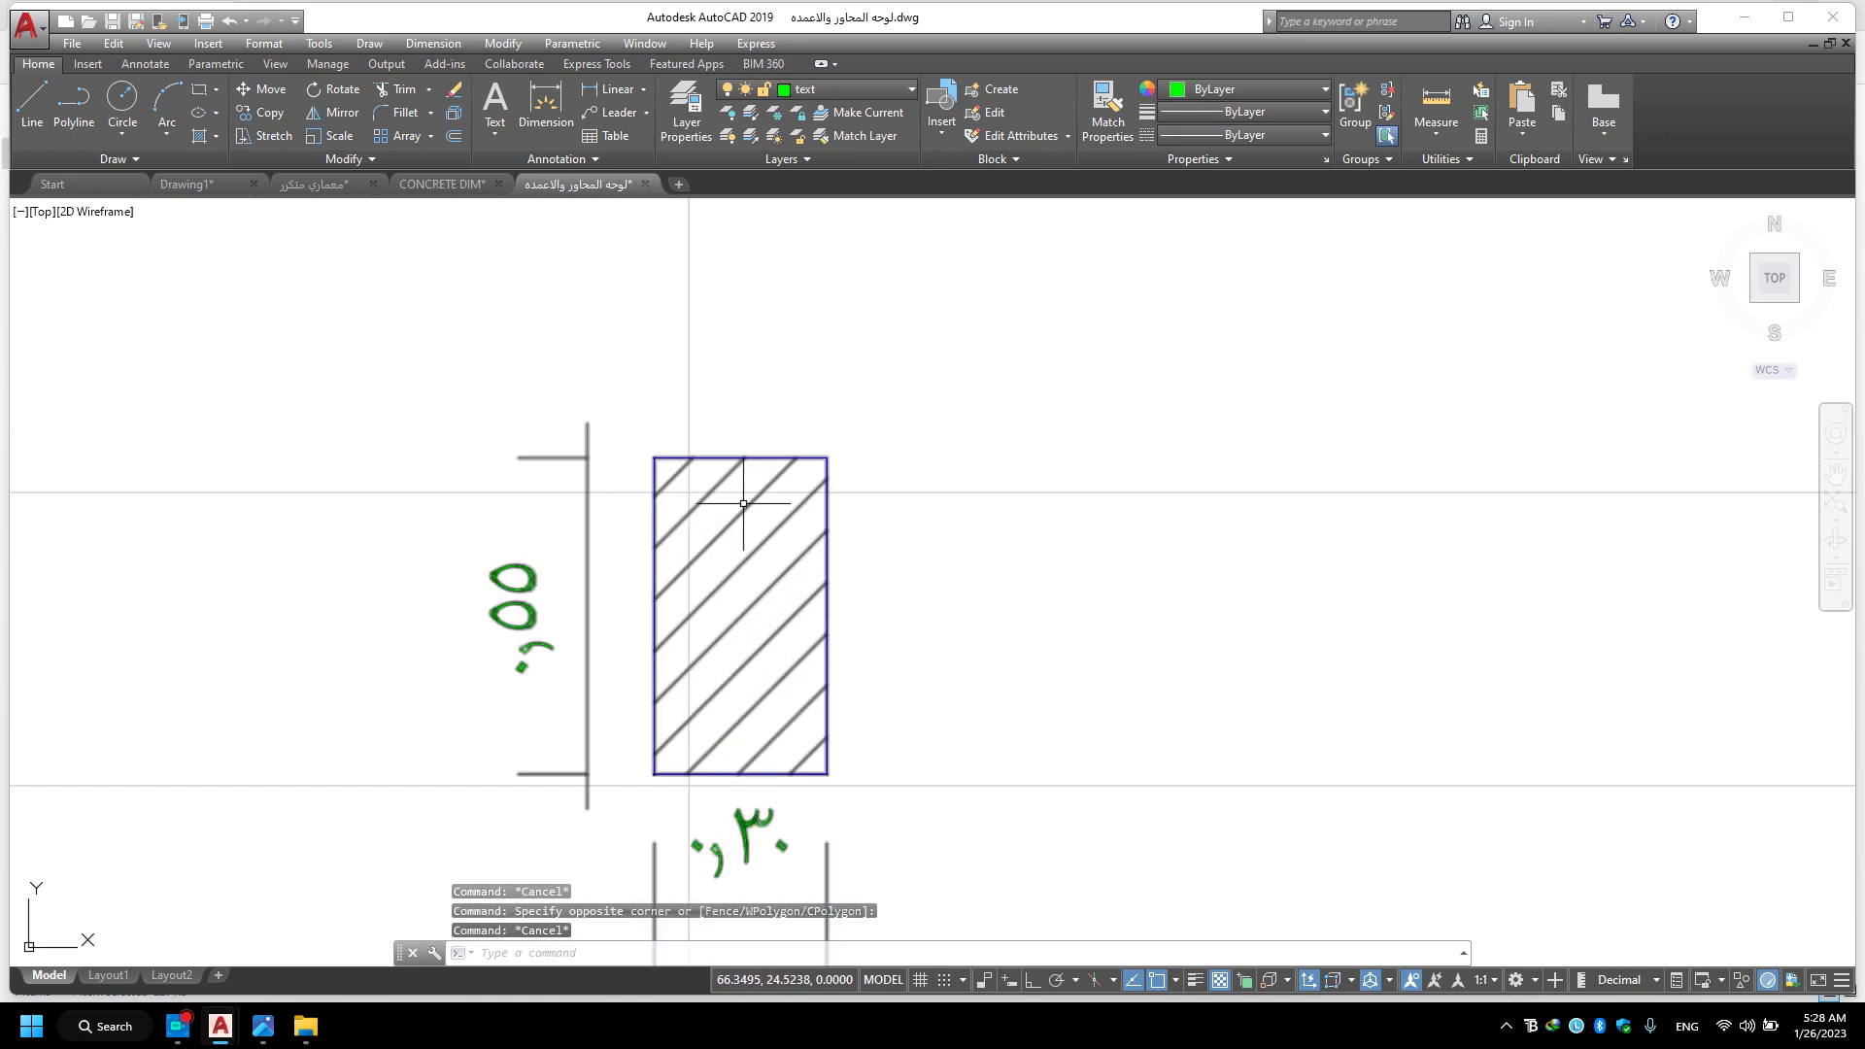
scroll(909, 696, "down", 7)
middle_click_drag(908, 533, 979, 500)
scroll(1124, 770, "down", 4)
scroll(874, 632, "down", 2)
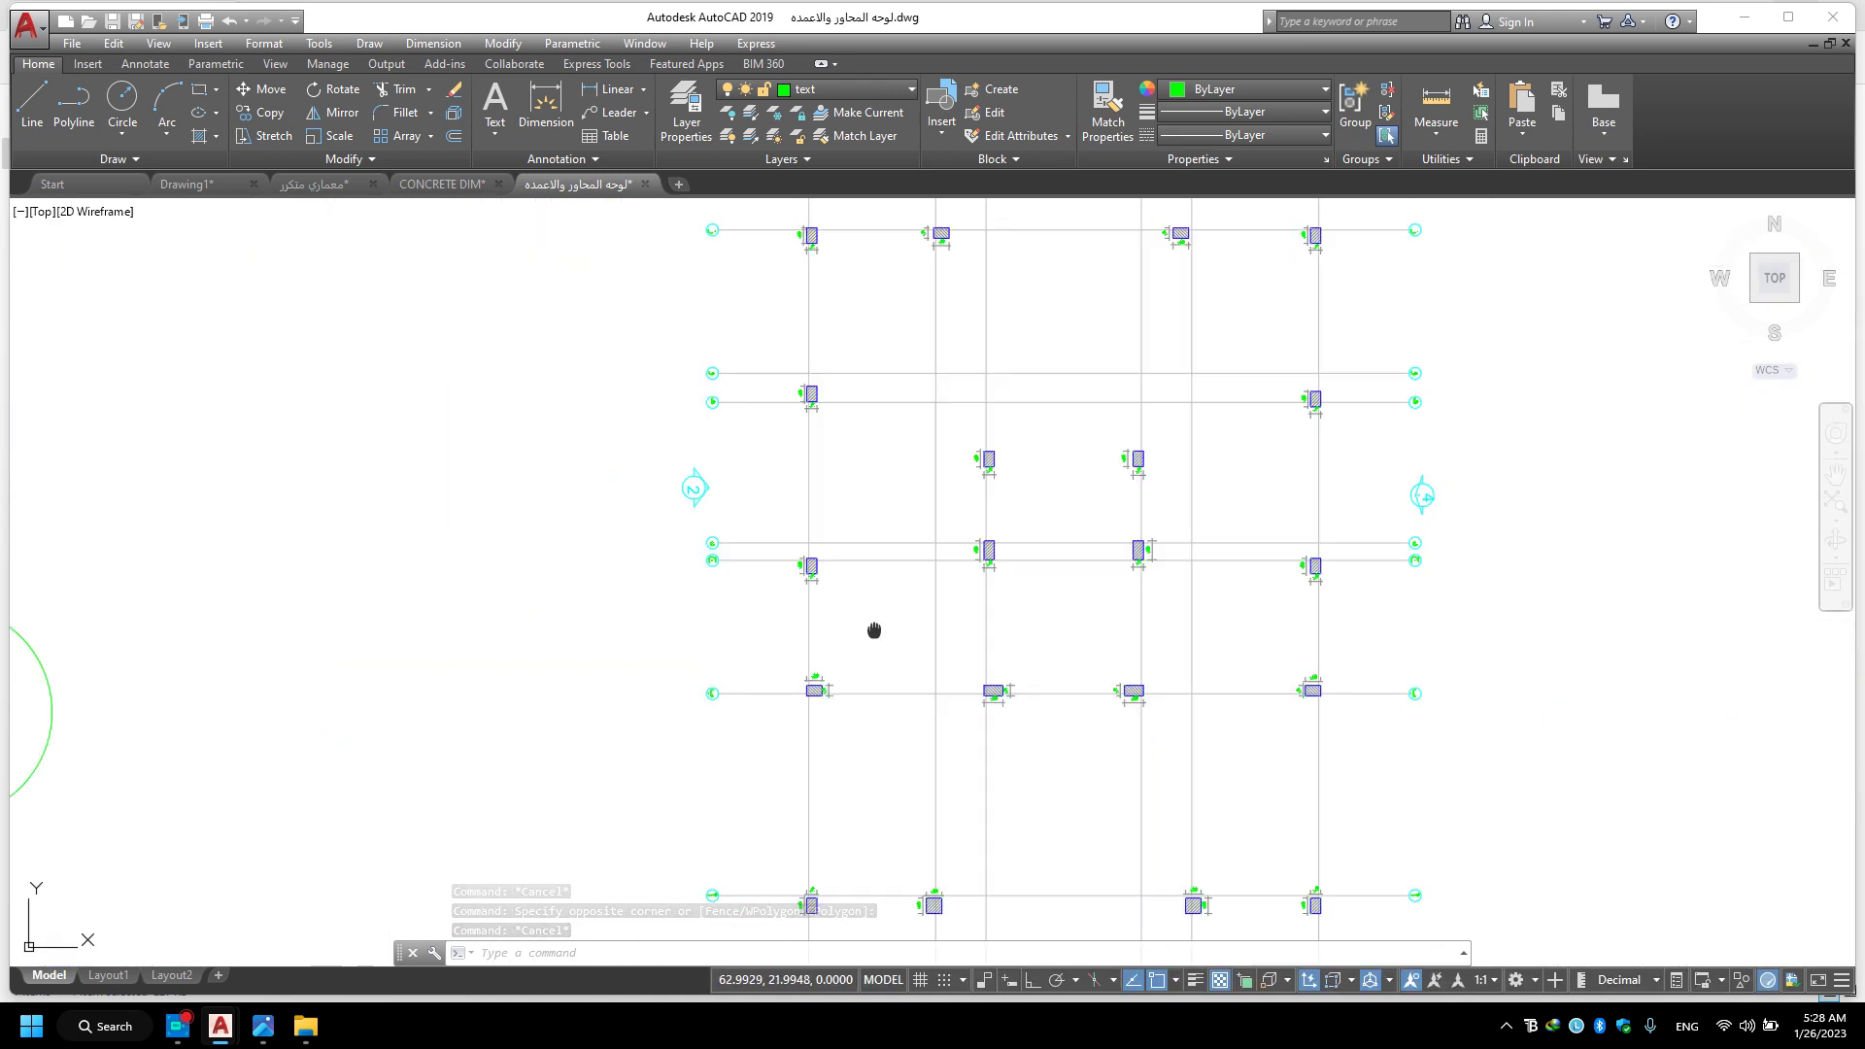
left_click(441, 183)
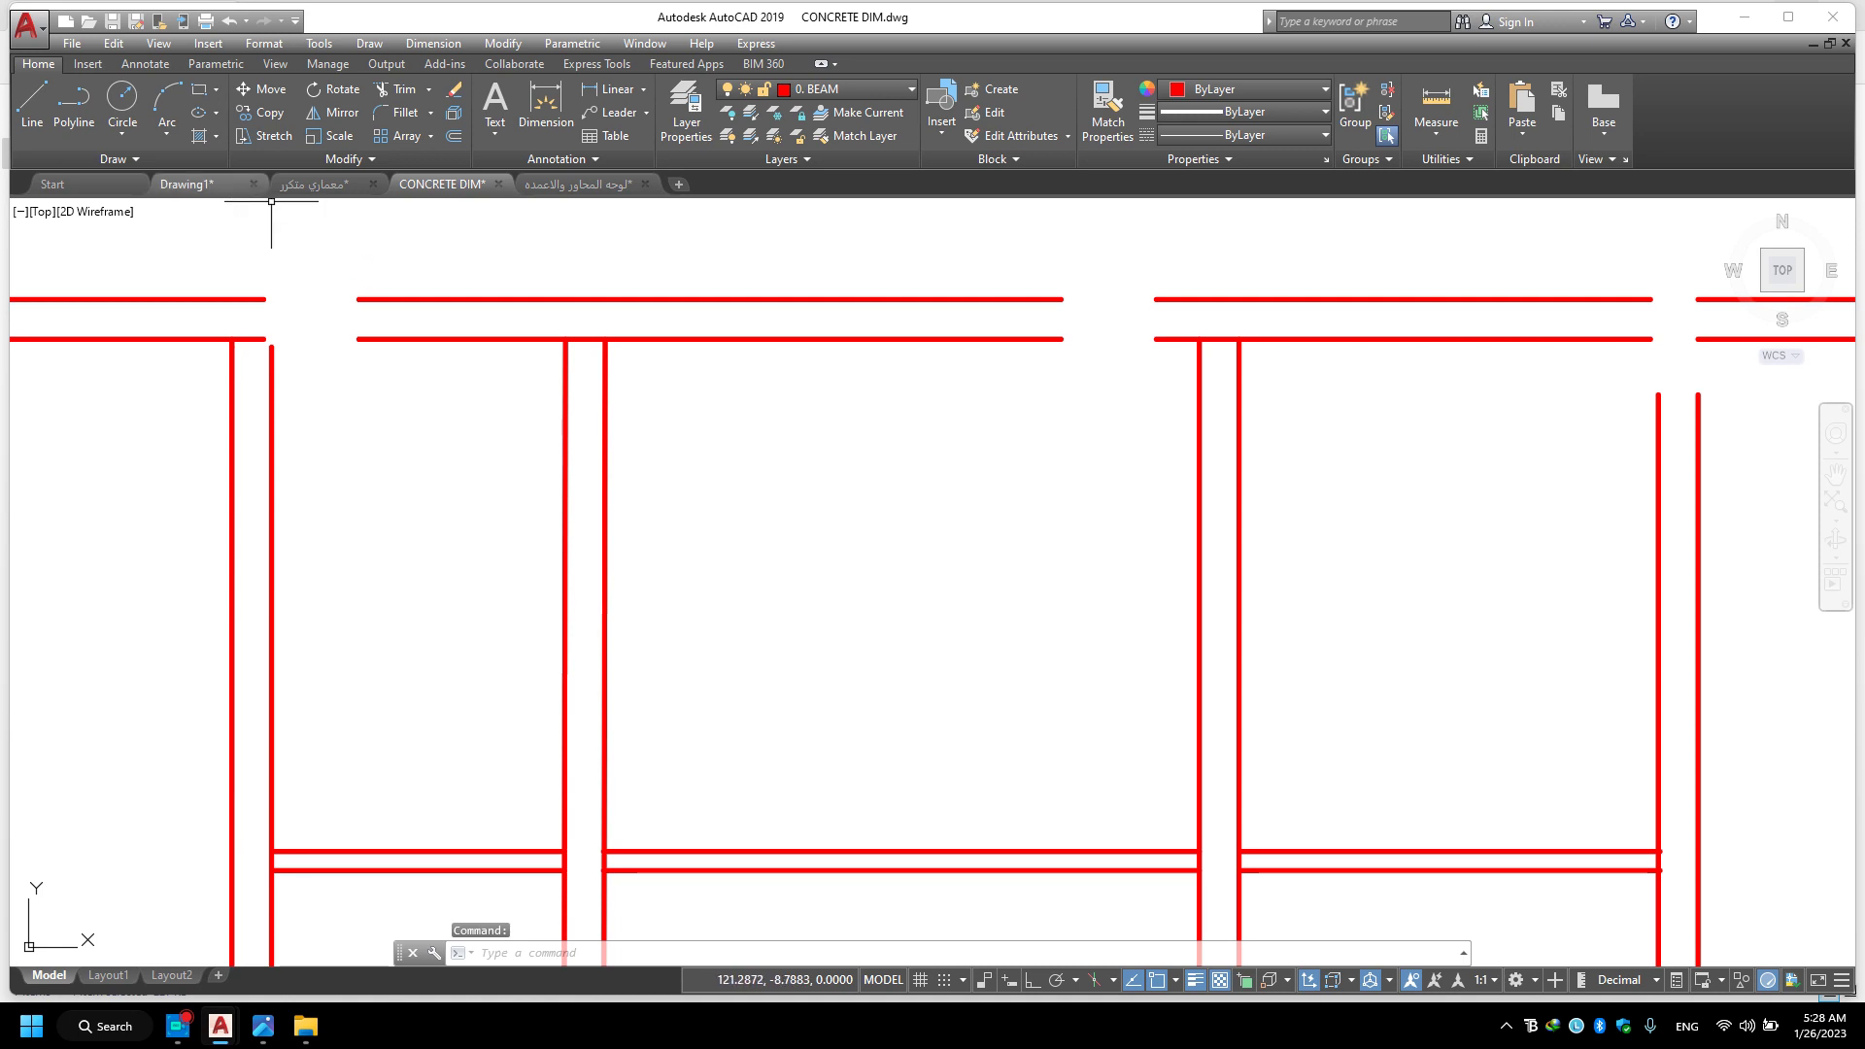
left_click(194, 184)
scroll(1023, 615, "down", 2)
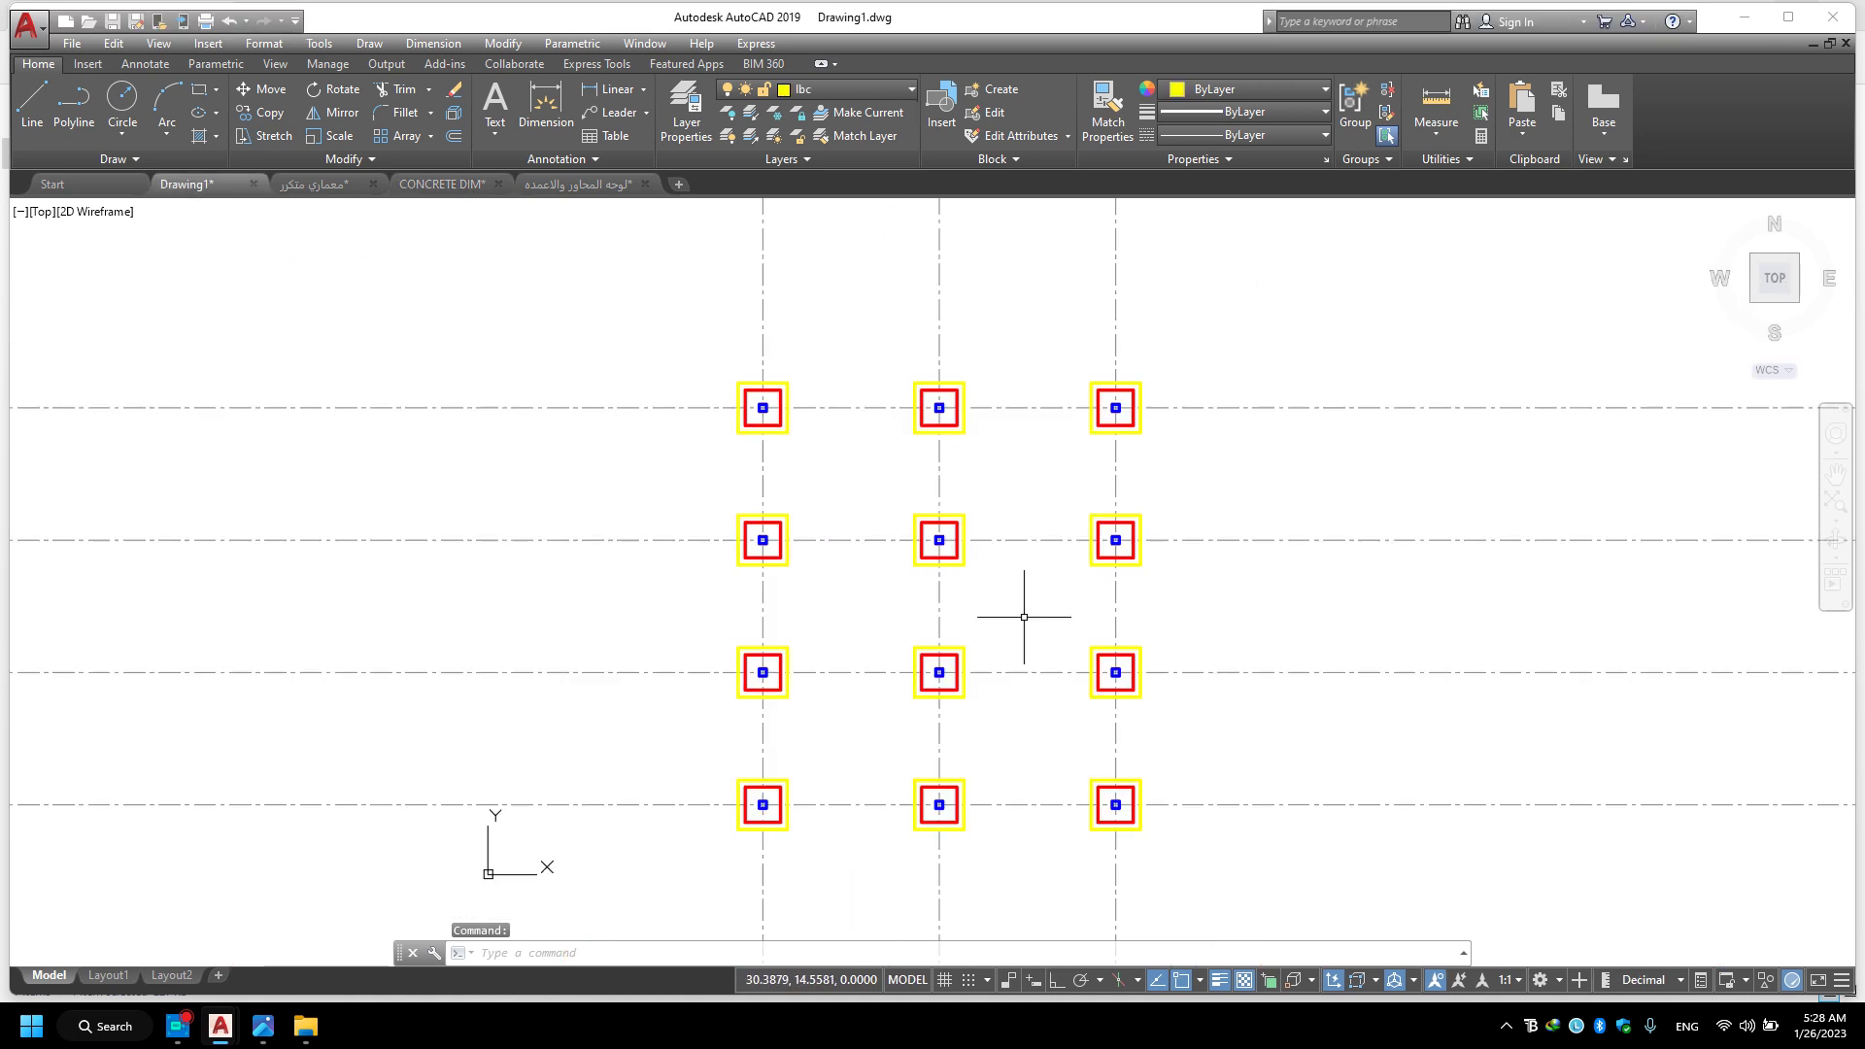
middle_click_drag(1024, 615, 951, 555)
left_click(1024, 610)
key("Escape")
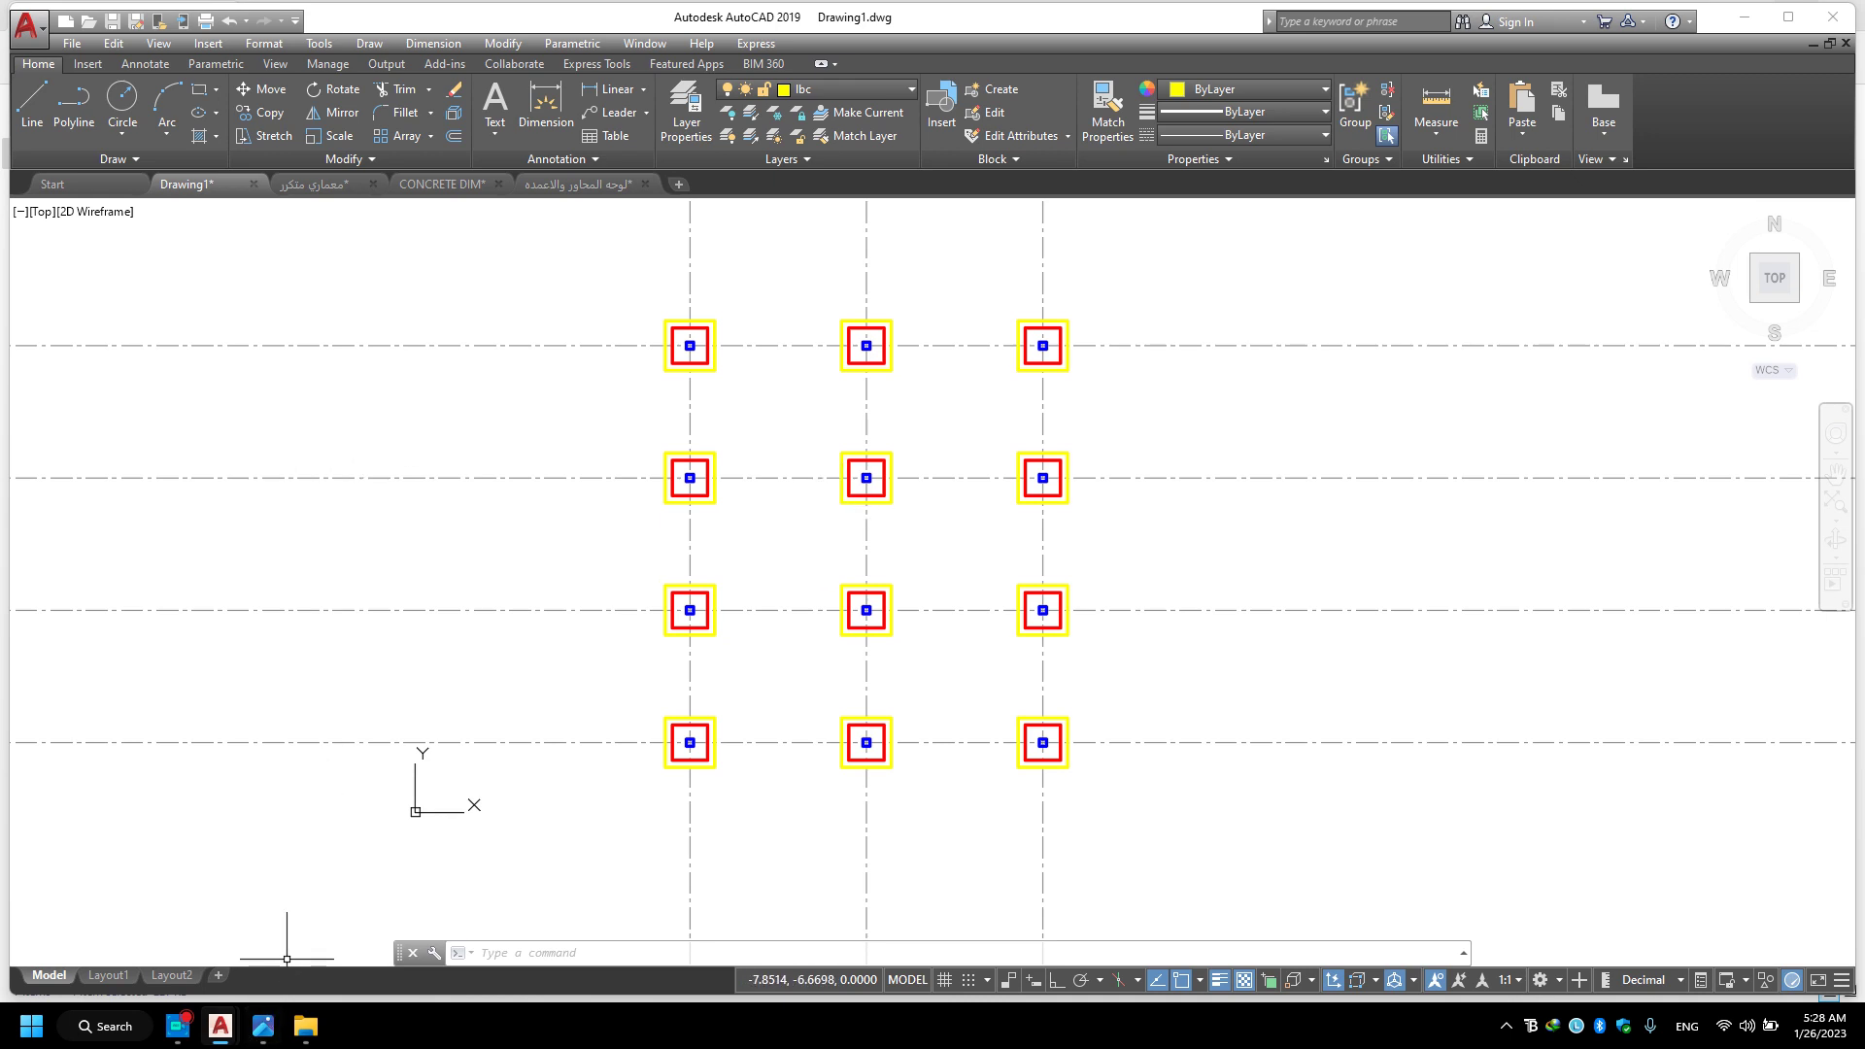
left_click(581, 187)
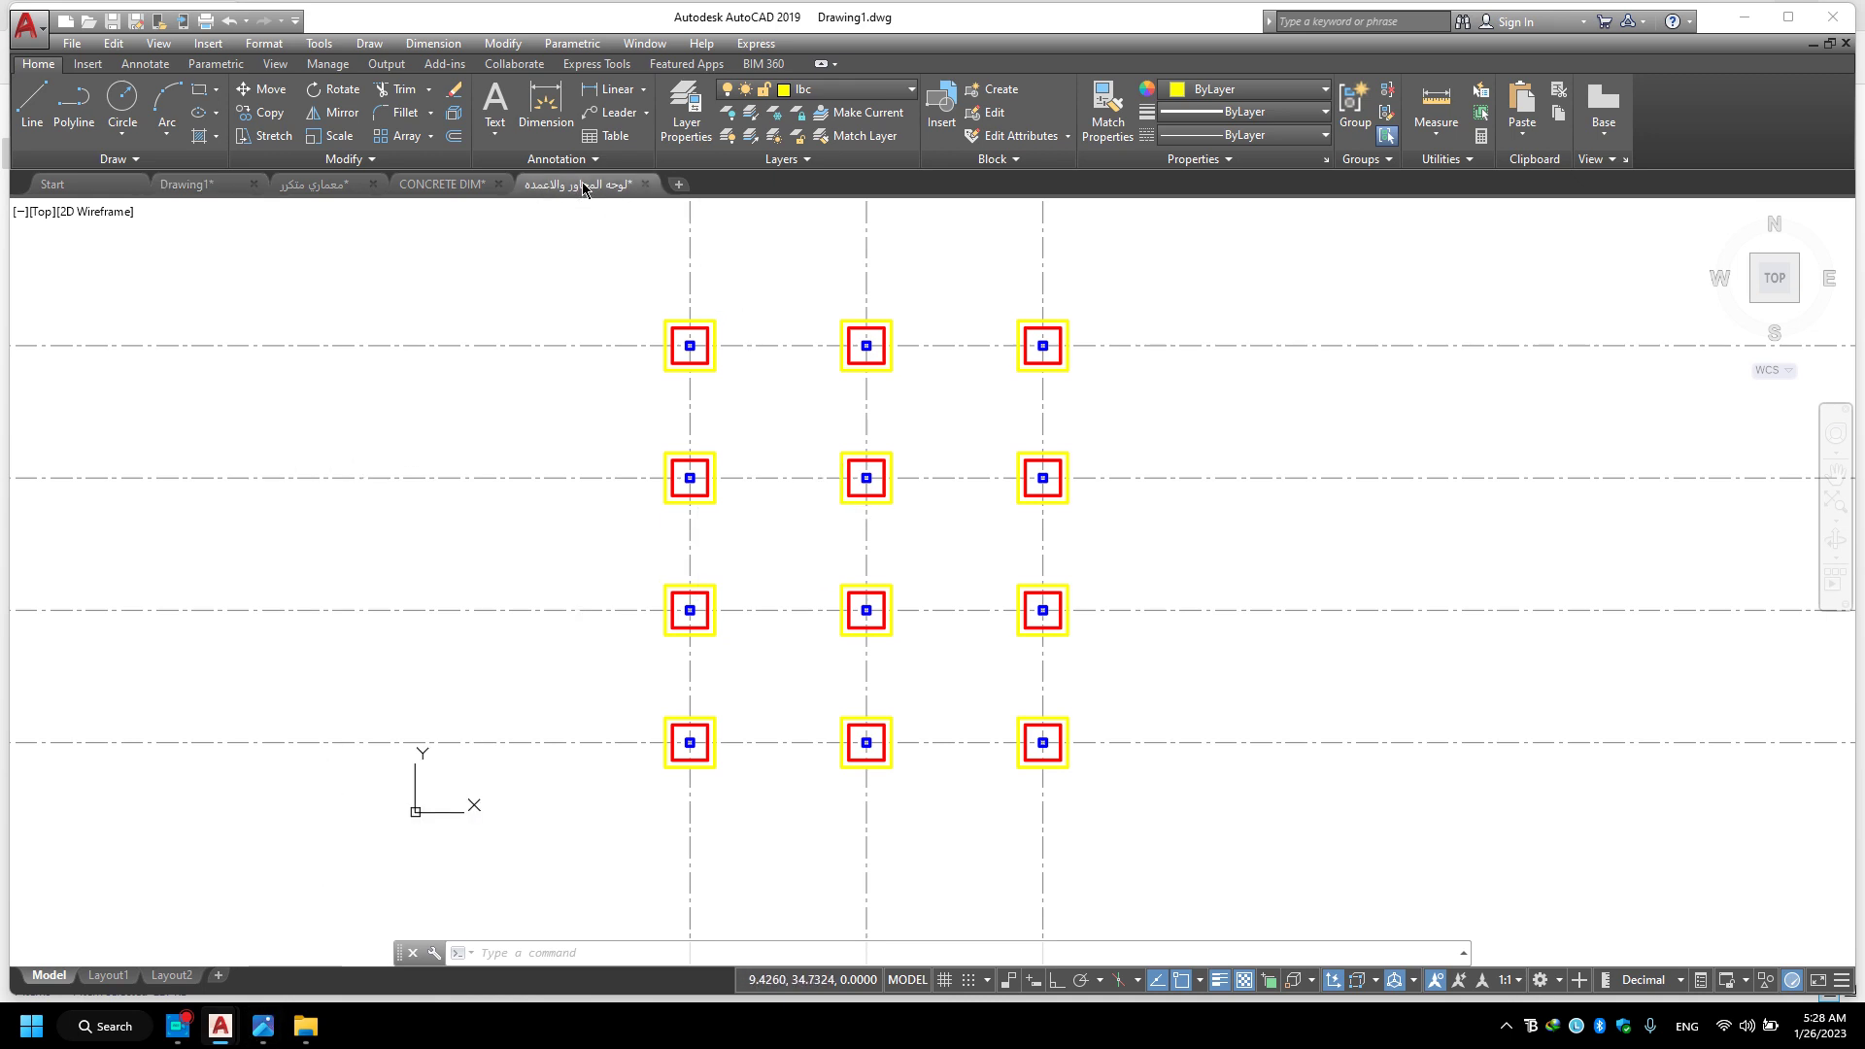
Open لوحه قواعد وسملات.dwg from the لوحه القواعد والسملات folder in AutoCAD.
left_click(1743, 17)
left_click(19, 111)
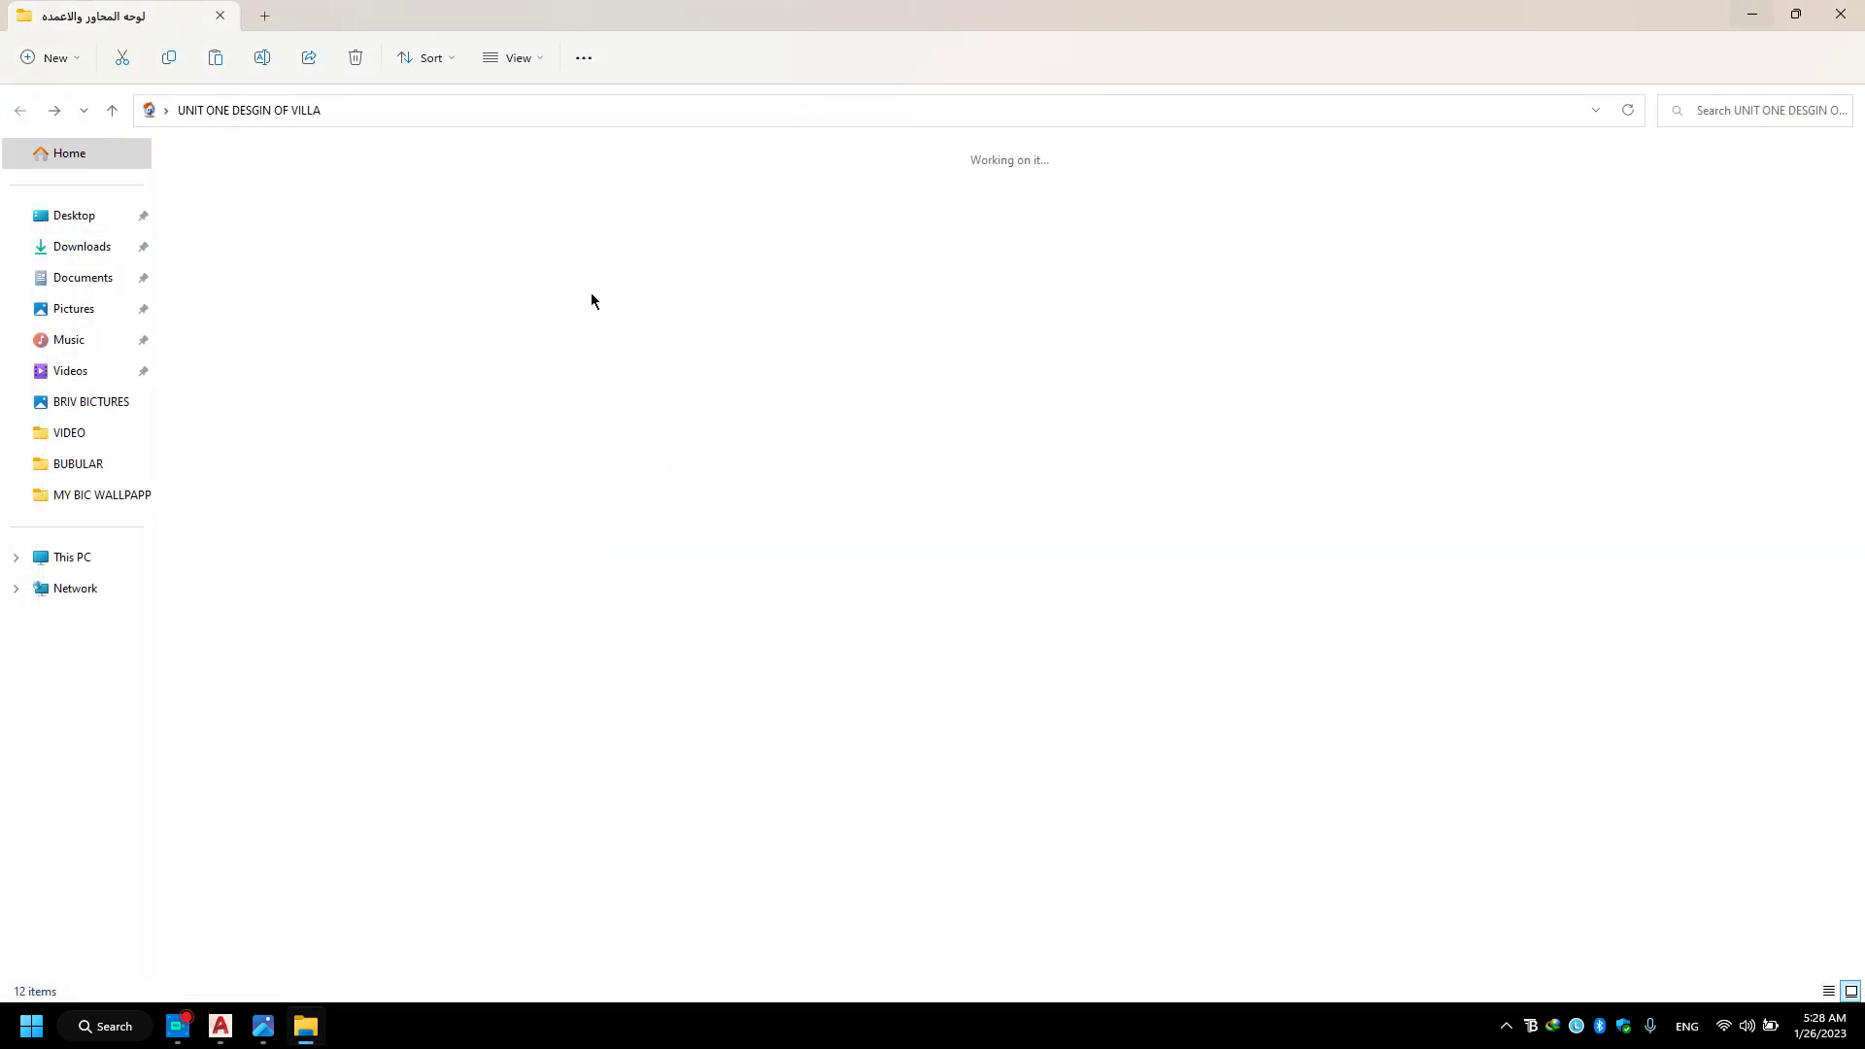
left_click(746, 225)
double_click(746, 224)
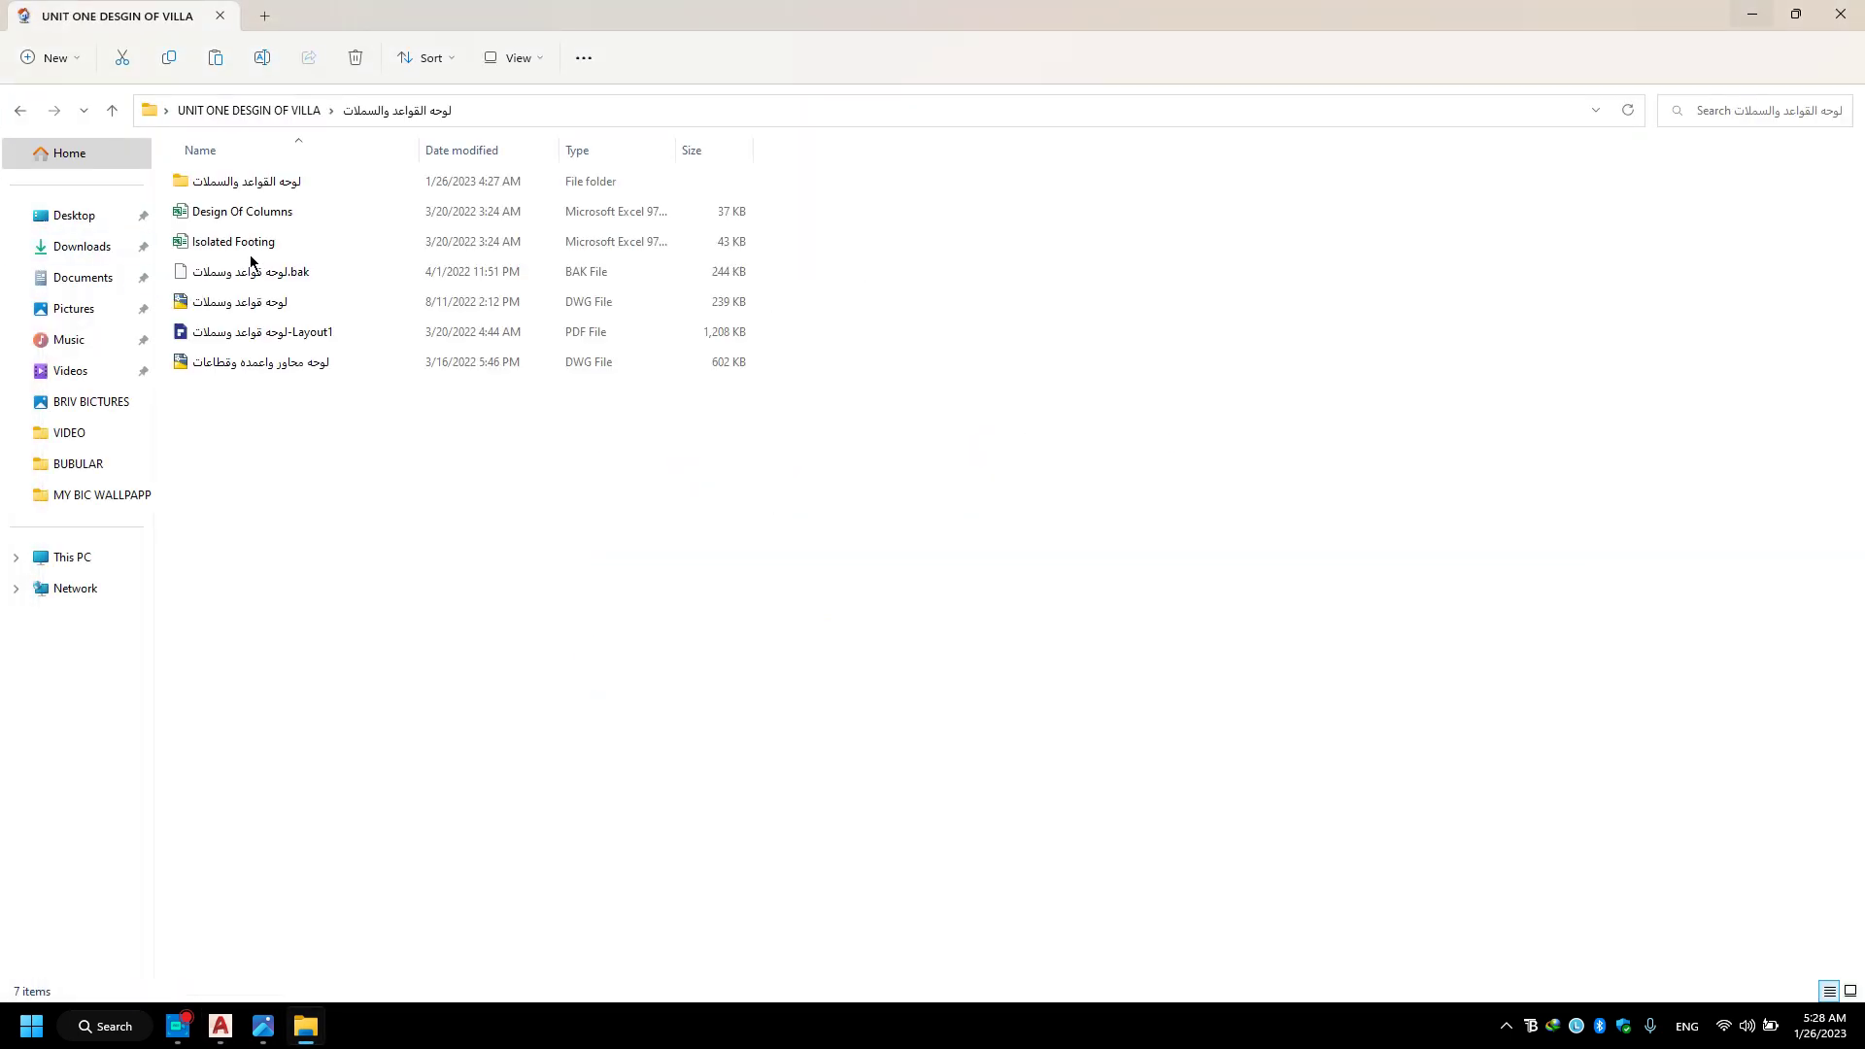
double_click(234, 312)
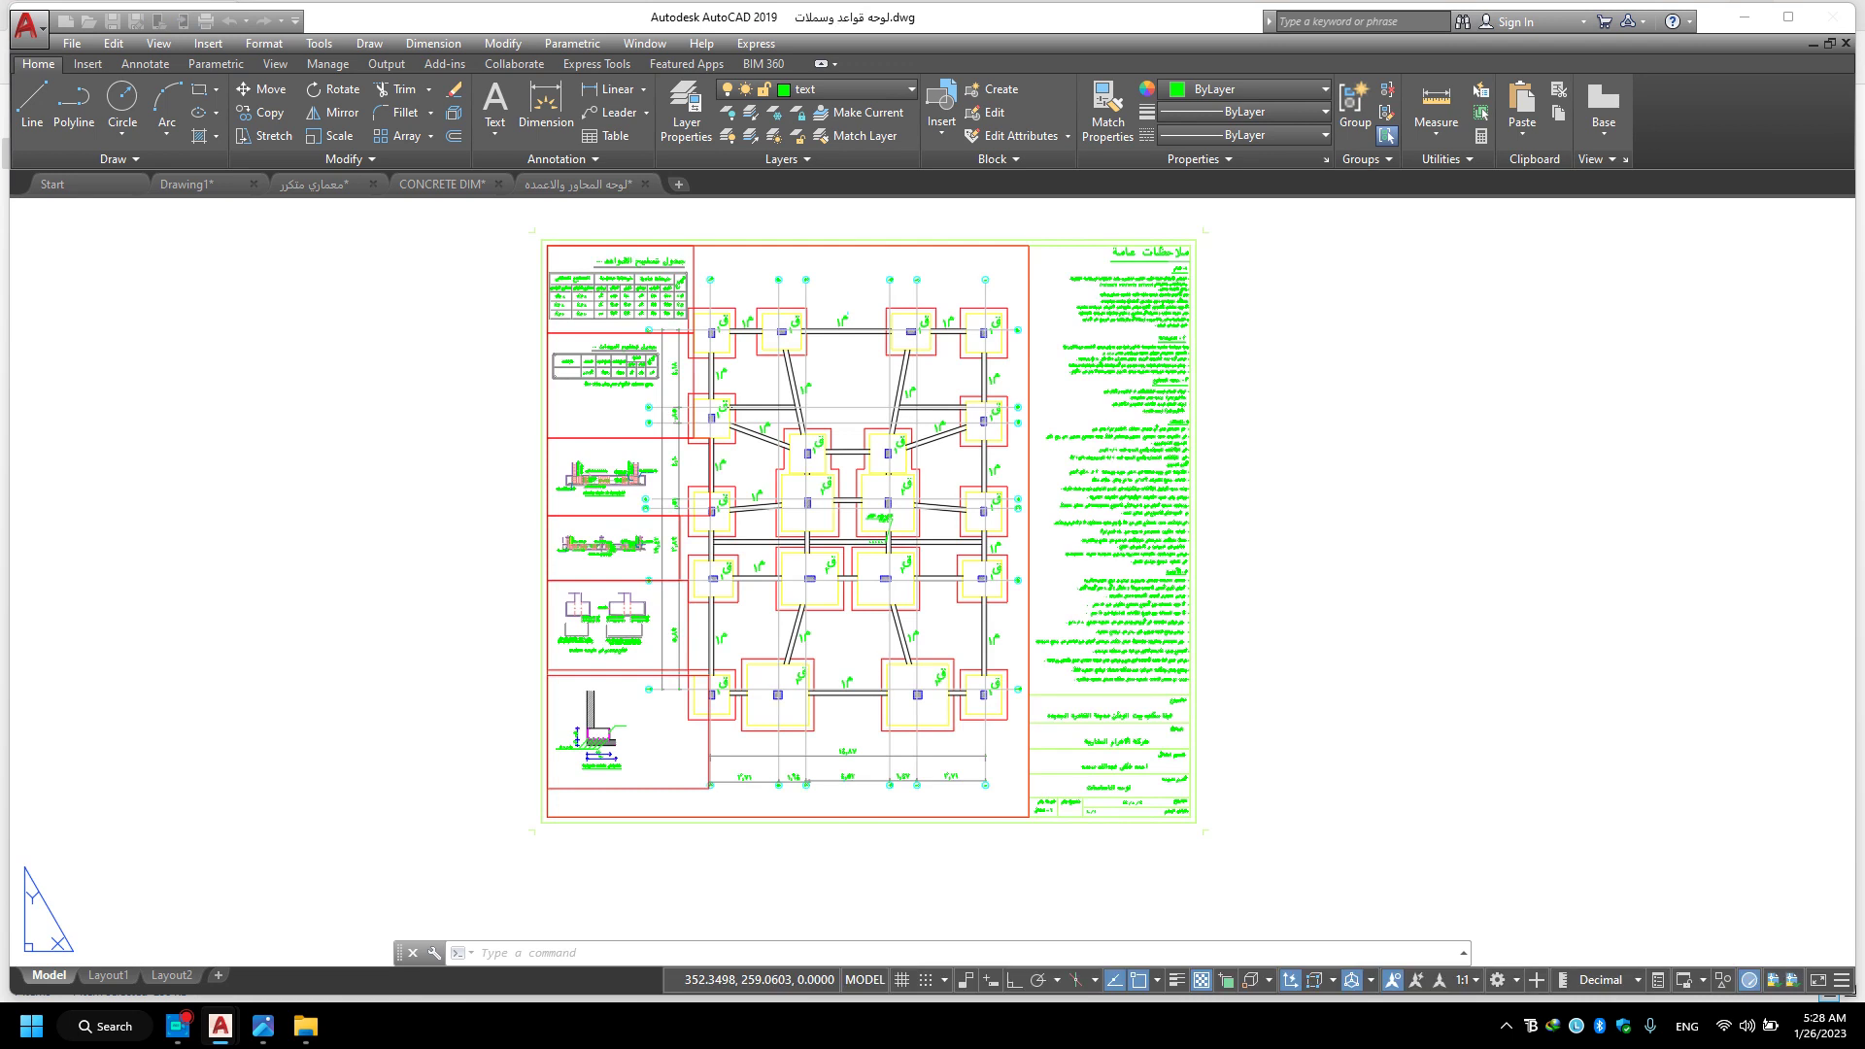
Switch to model space and zoom in on the ١٤ tie beam and neighbouring footings.
left_click(48, 975)
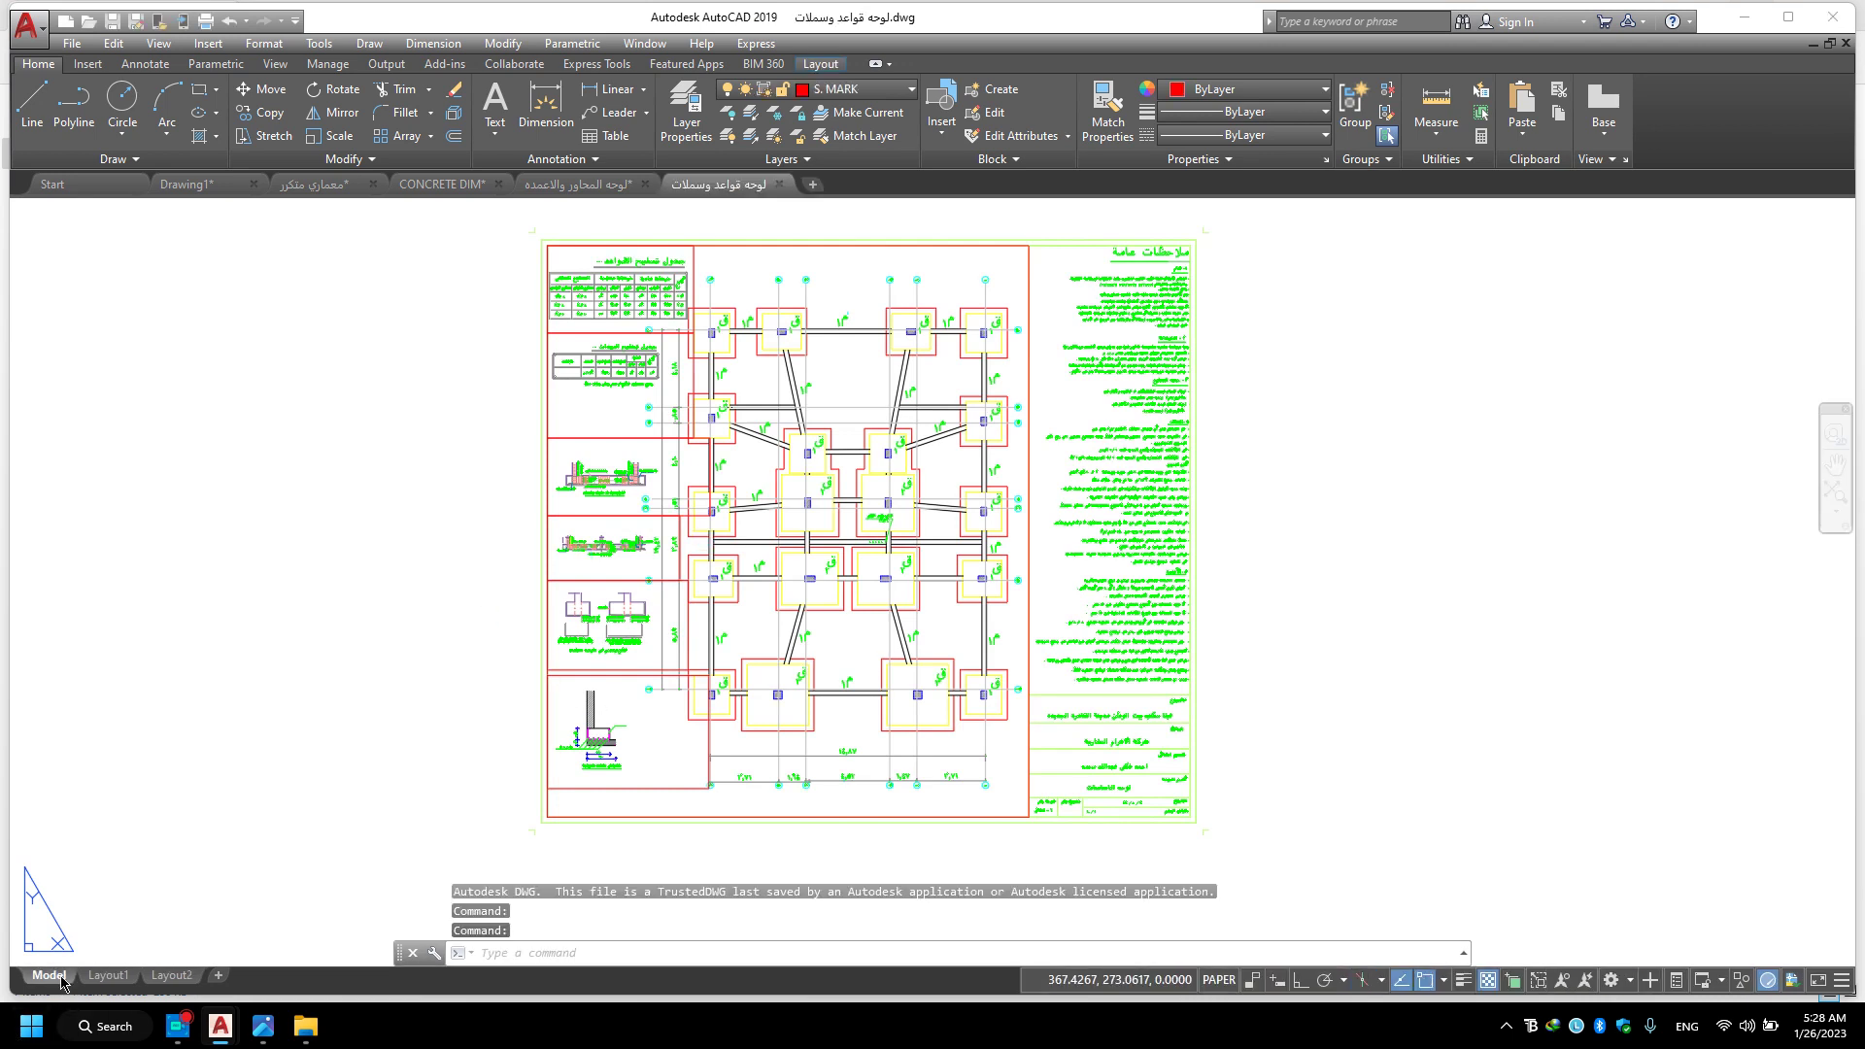
scroll(790, 624, "up", 6)
scroll(854, 658, "up", 4)
scroll(832, 570, "up", 1)
scroll(1063, 520, "up", 2)
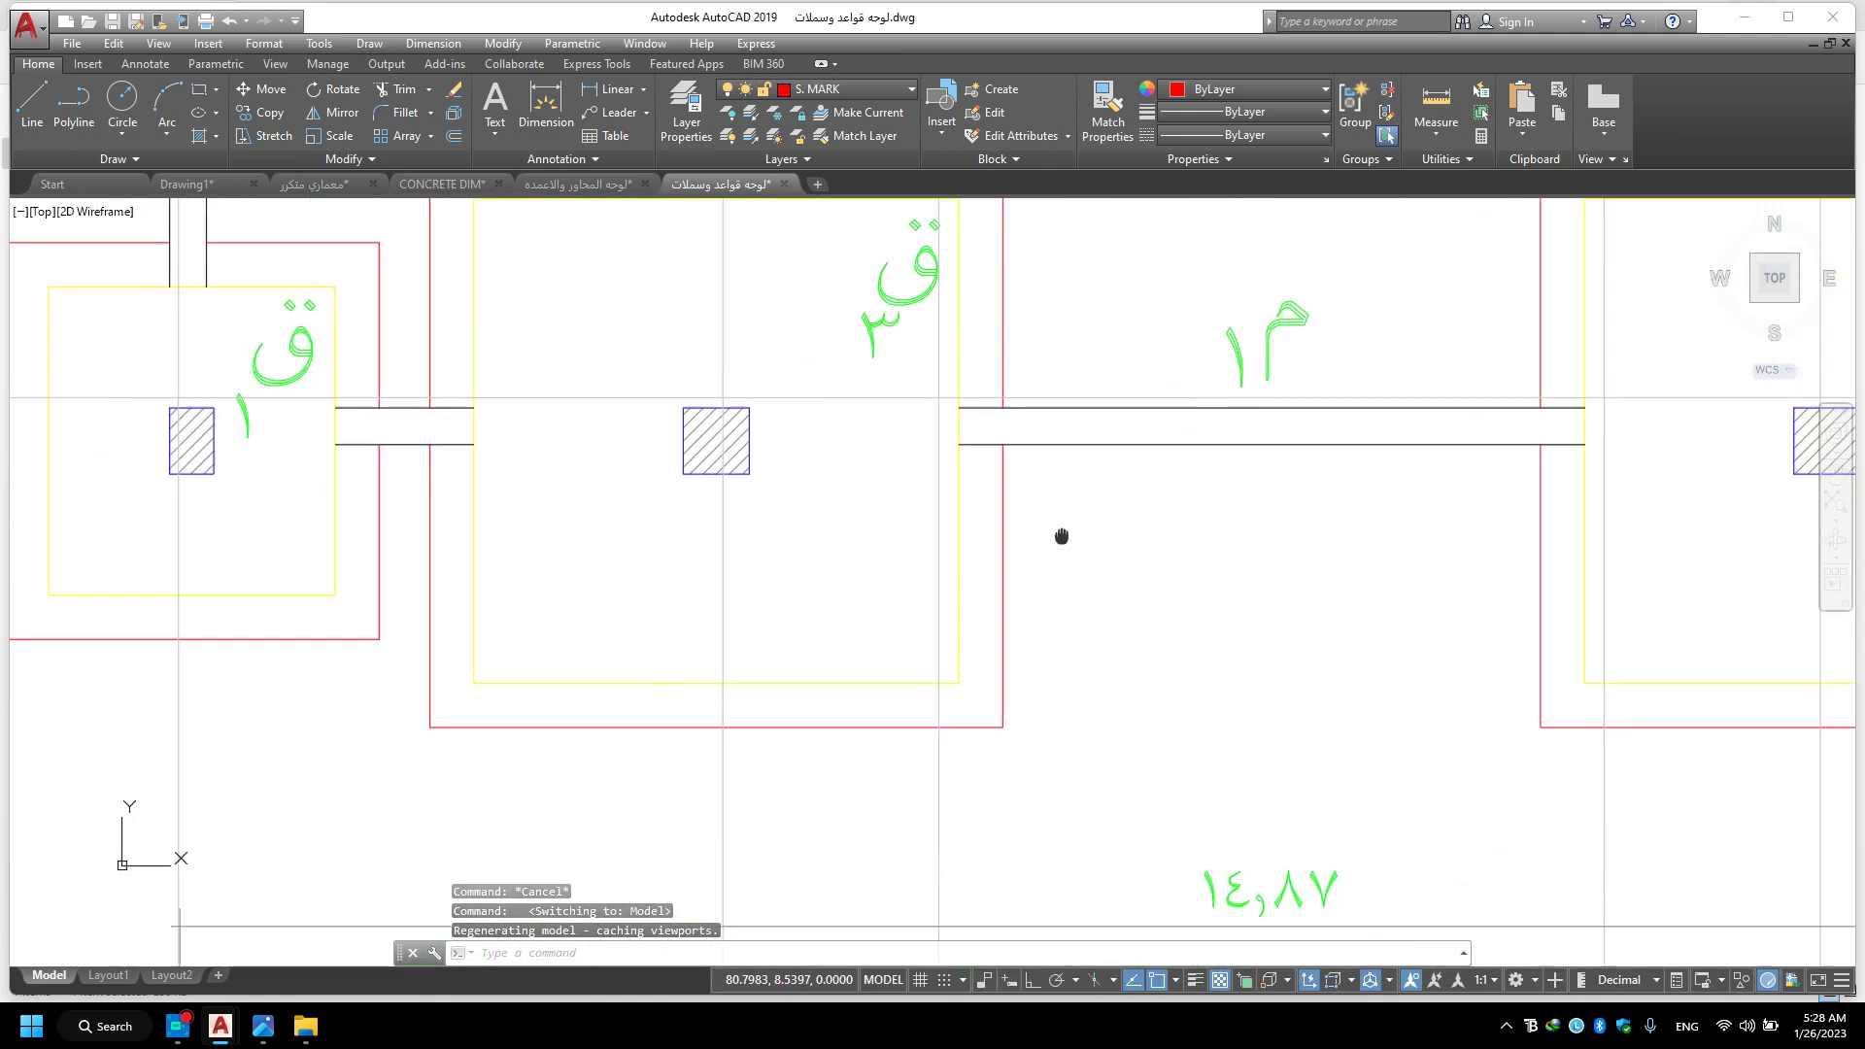
middle_click_drag(1028, 516, 733, 616)
middle_click_drag(569, 652, 927, 572)
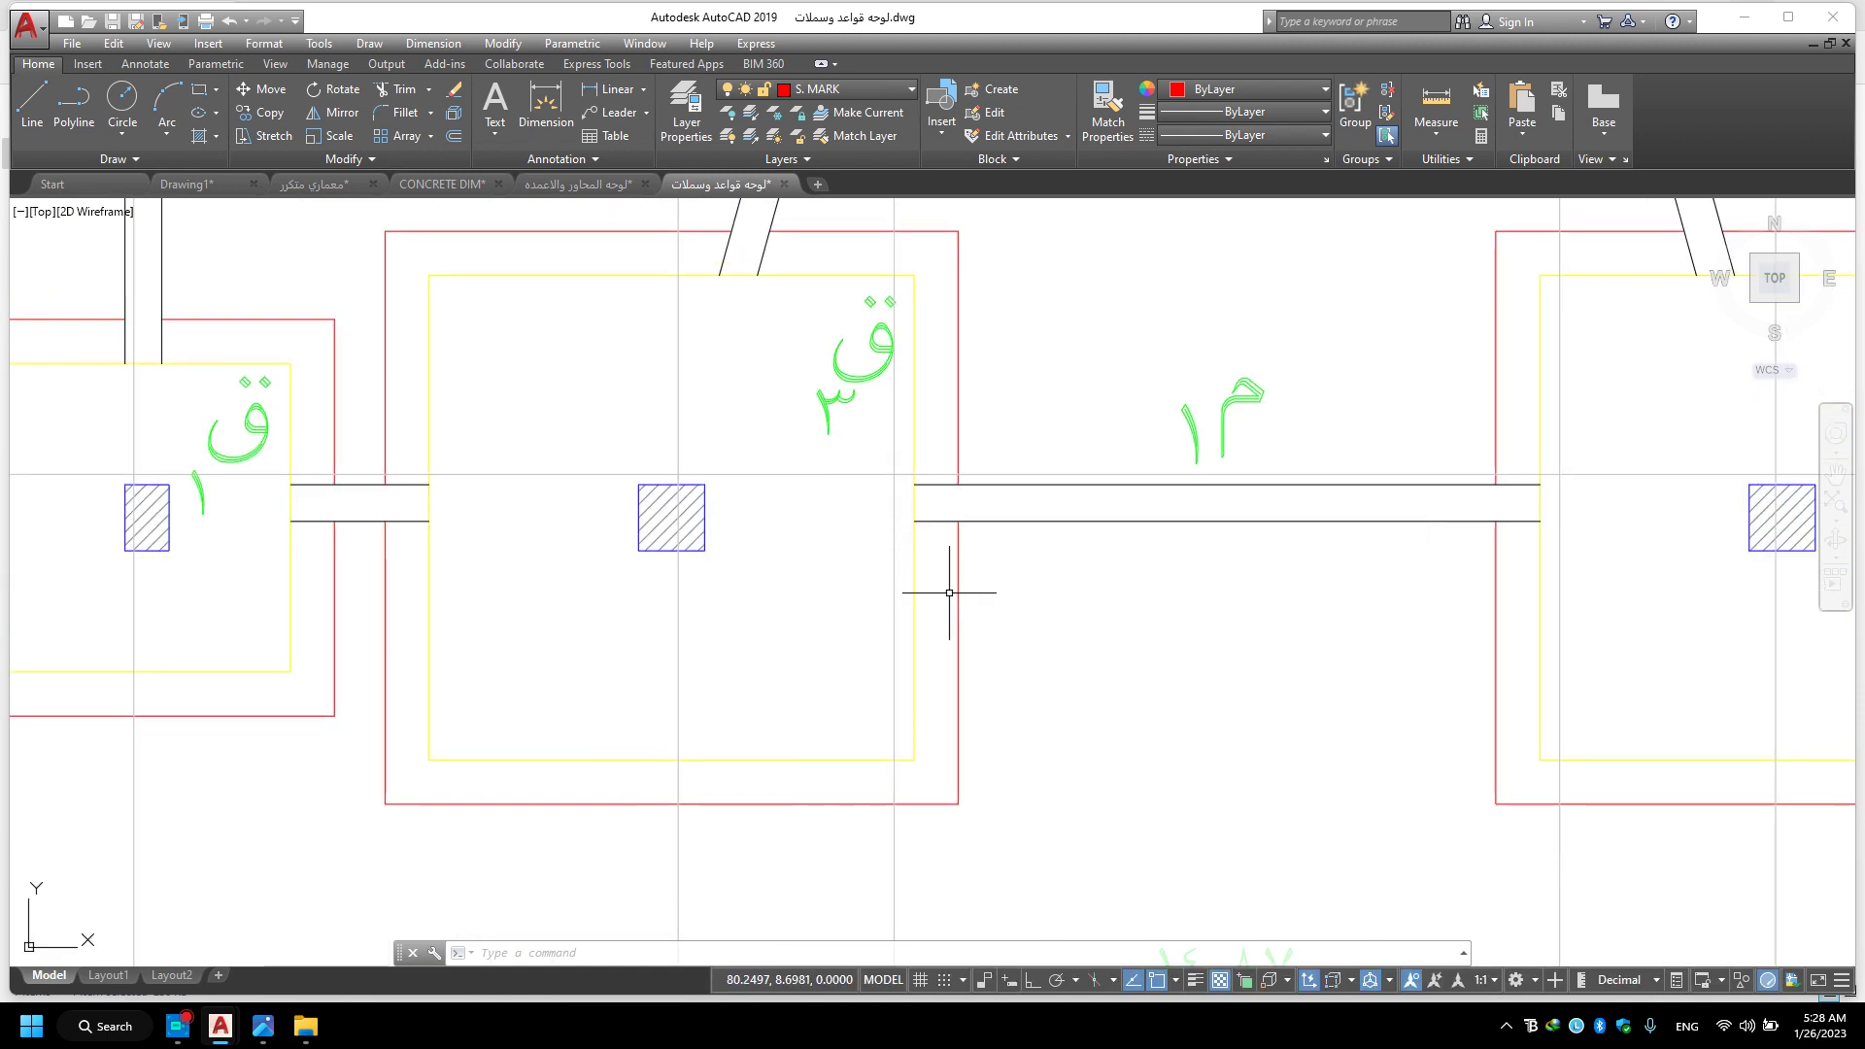
Pan to the ق١ footing, then zoom out over the whole sheet and footing schedule.
scroll(803, 563, "up", 2)
scroll(850, 581, "up", 3)
scroll(845, 629, "down", 3)
scroll(845, 629, "down", 2)
mouse_move(854, 634)
middle_mouse_down()
mouse_move(1321, 481)
mouse_move(1090, 637)
middle_mouse_up()
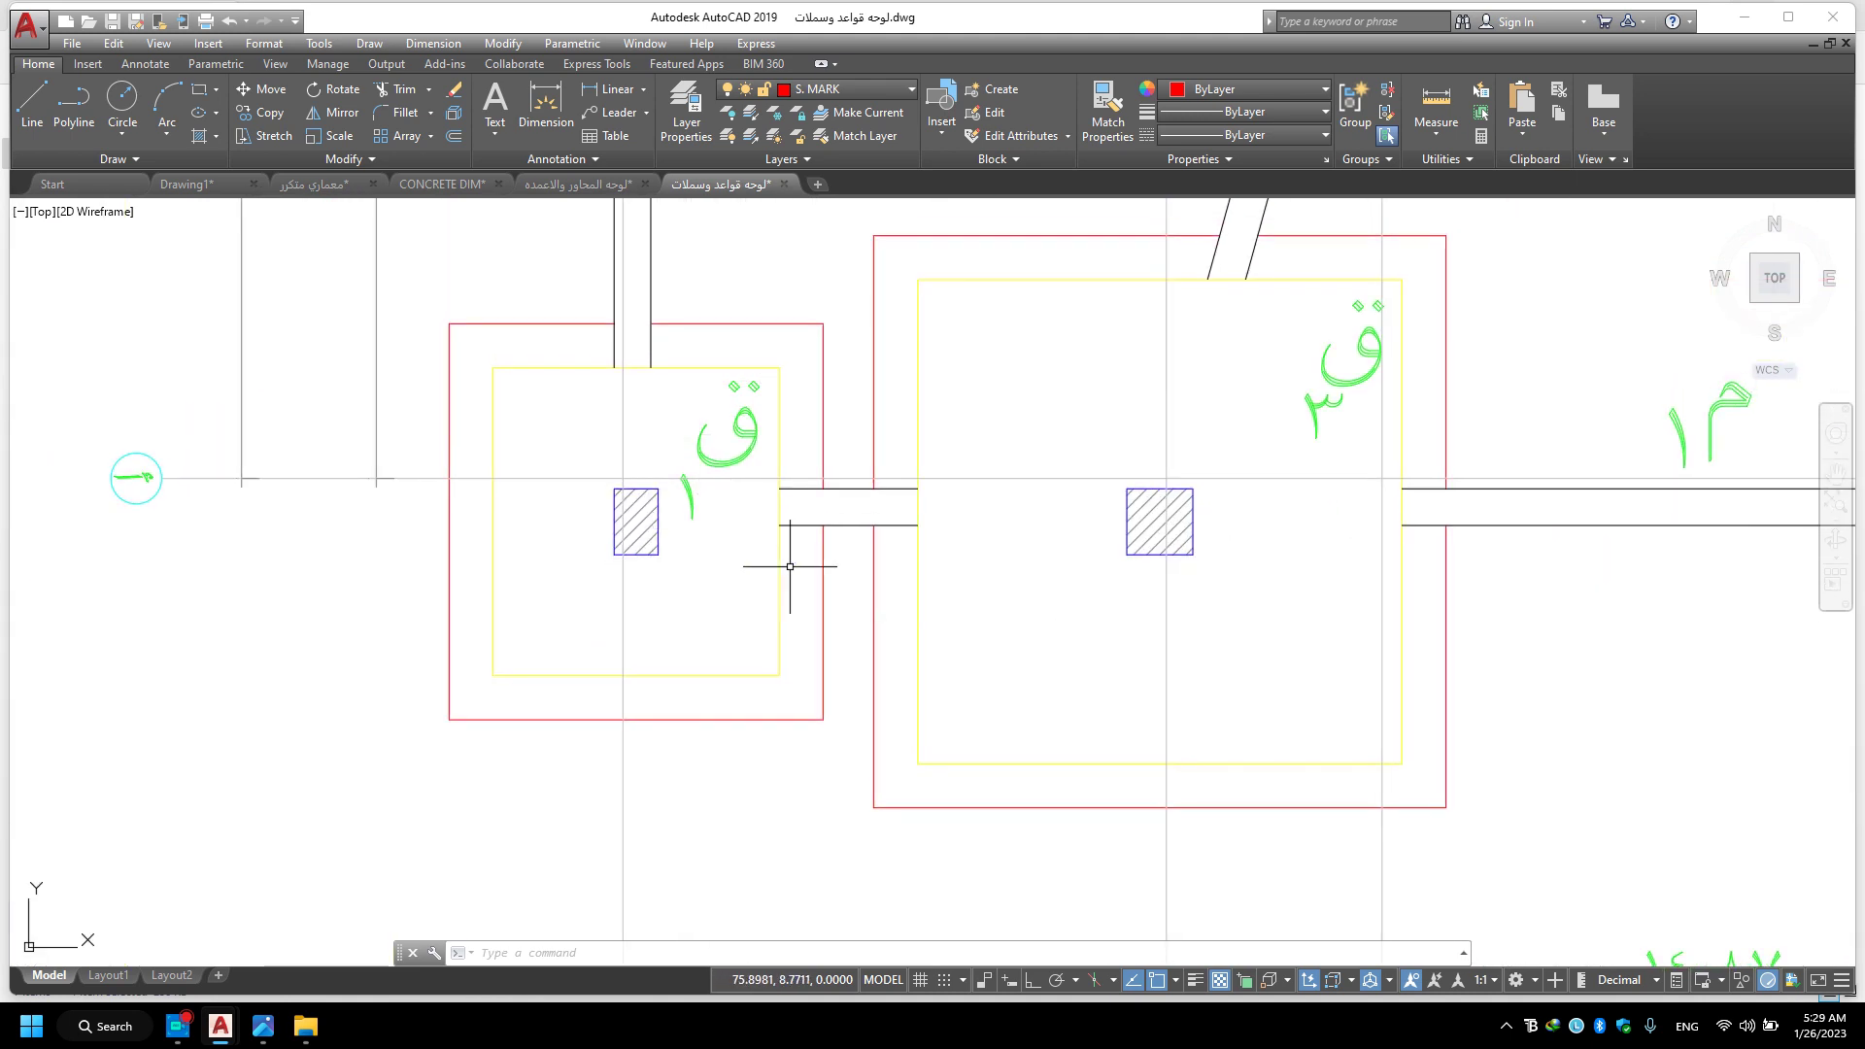
scroll(804, 435, "down", 2)
scroll(832, 511, "down", 3)
mouse_move(1407, 416)
middle_mouse_down()
mouse_move(762, 416)
mouse_move(889, 583)
middle_mouse_up()
scroll(888, 582, "up", 8)
scroll(1069, 485, "down", 1)
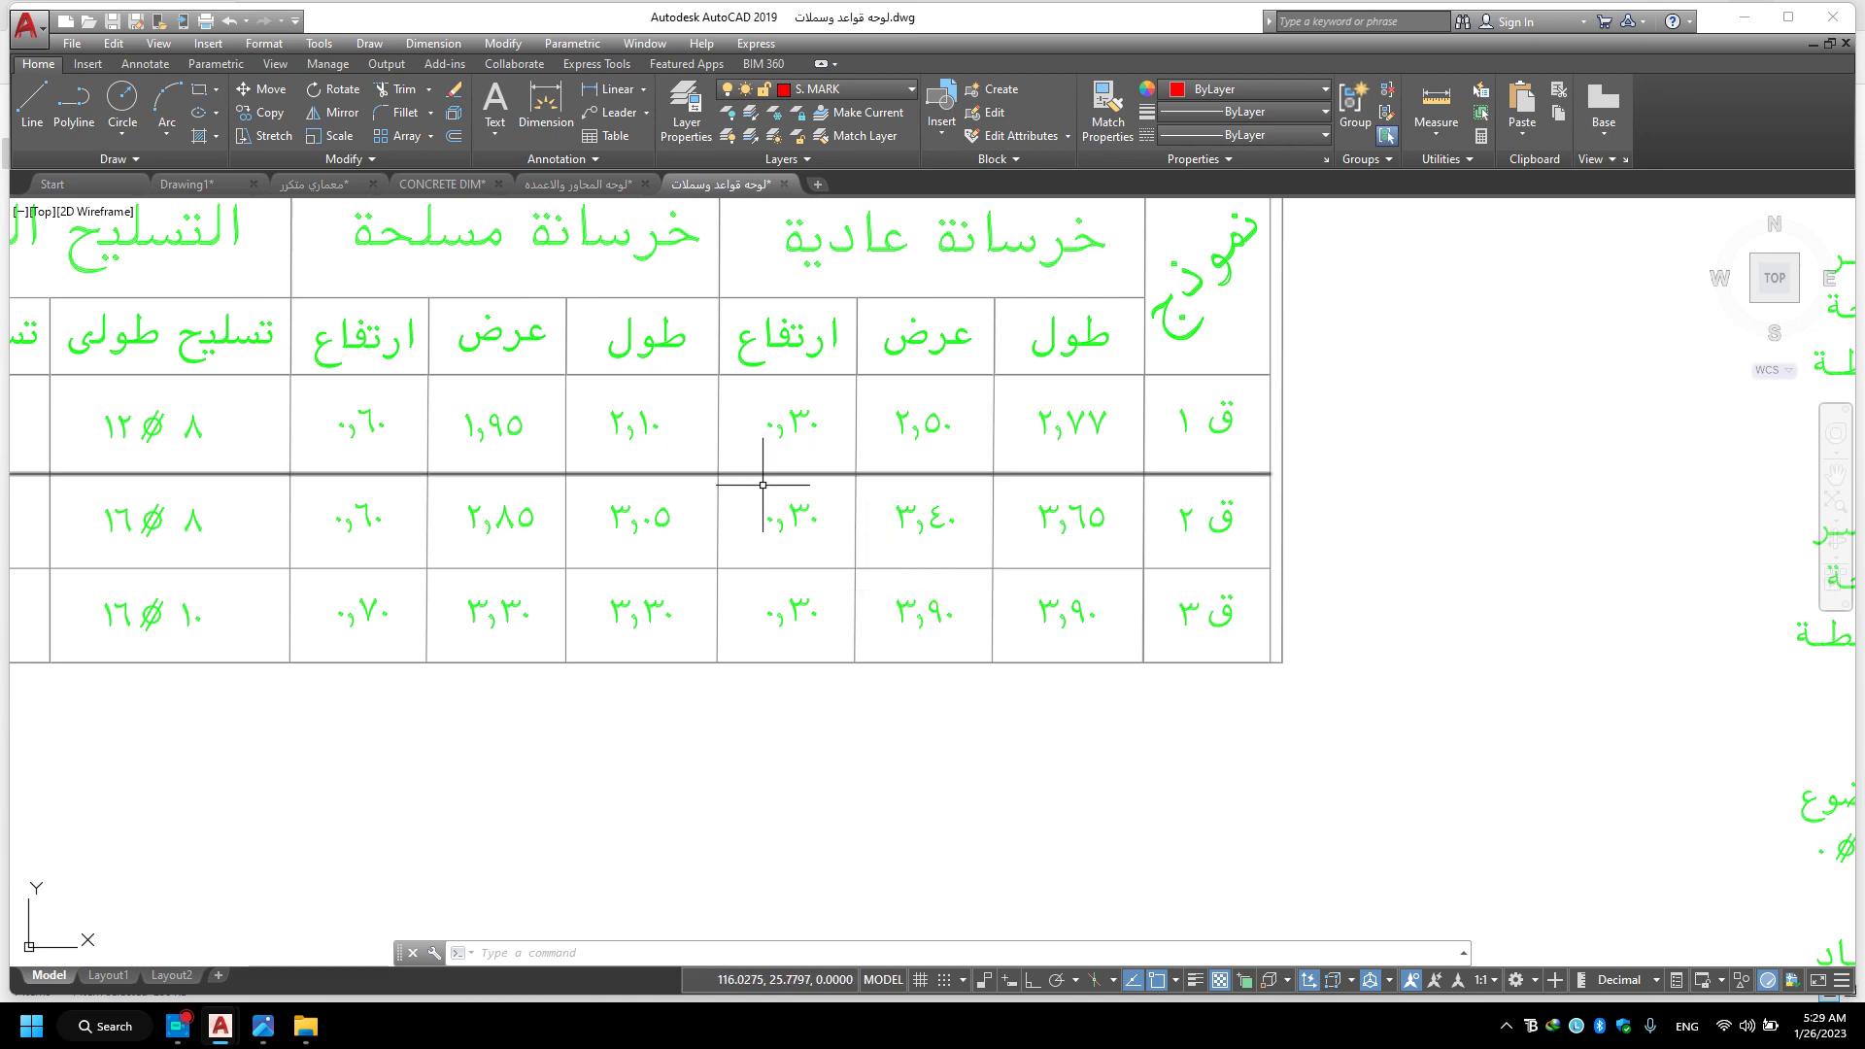
scroll(1412, 621, "down", 5)
scroll(1413, 620, "down", 1)
scroll(968, 532, "up", 6)
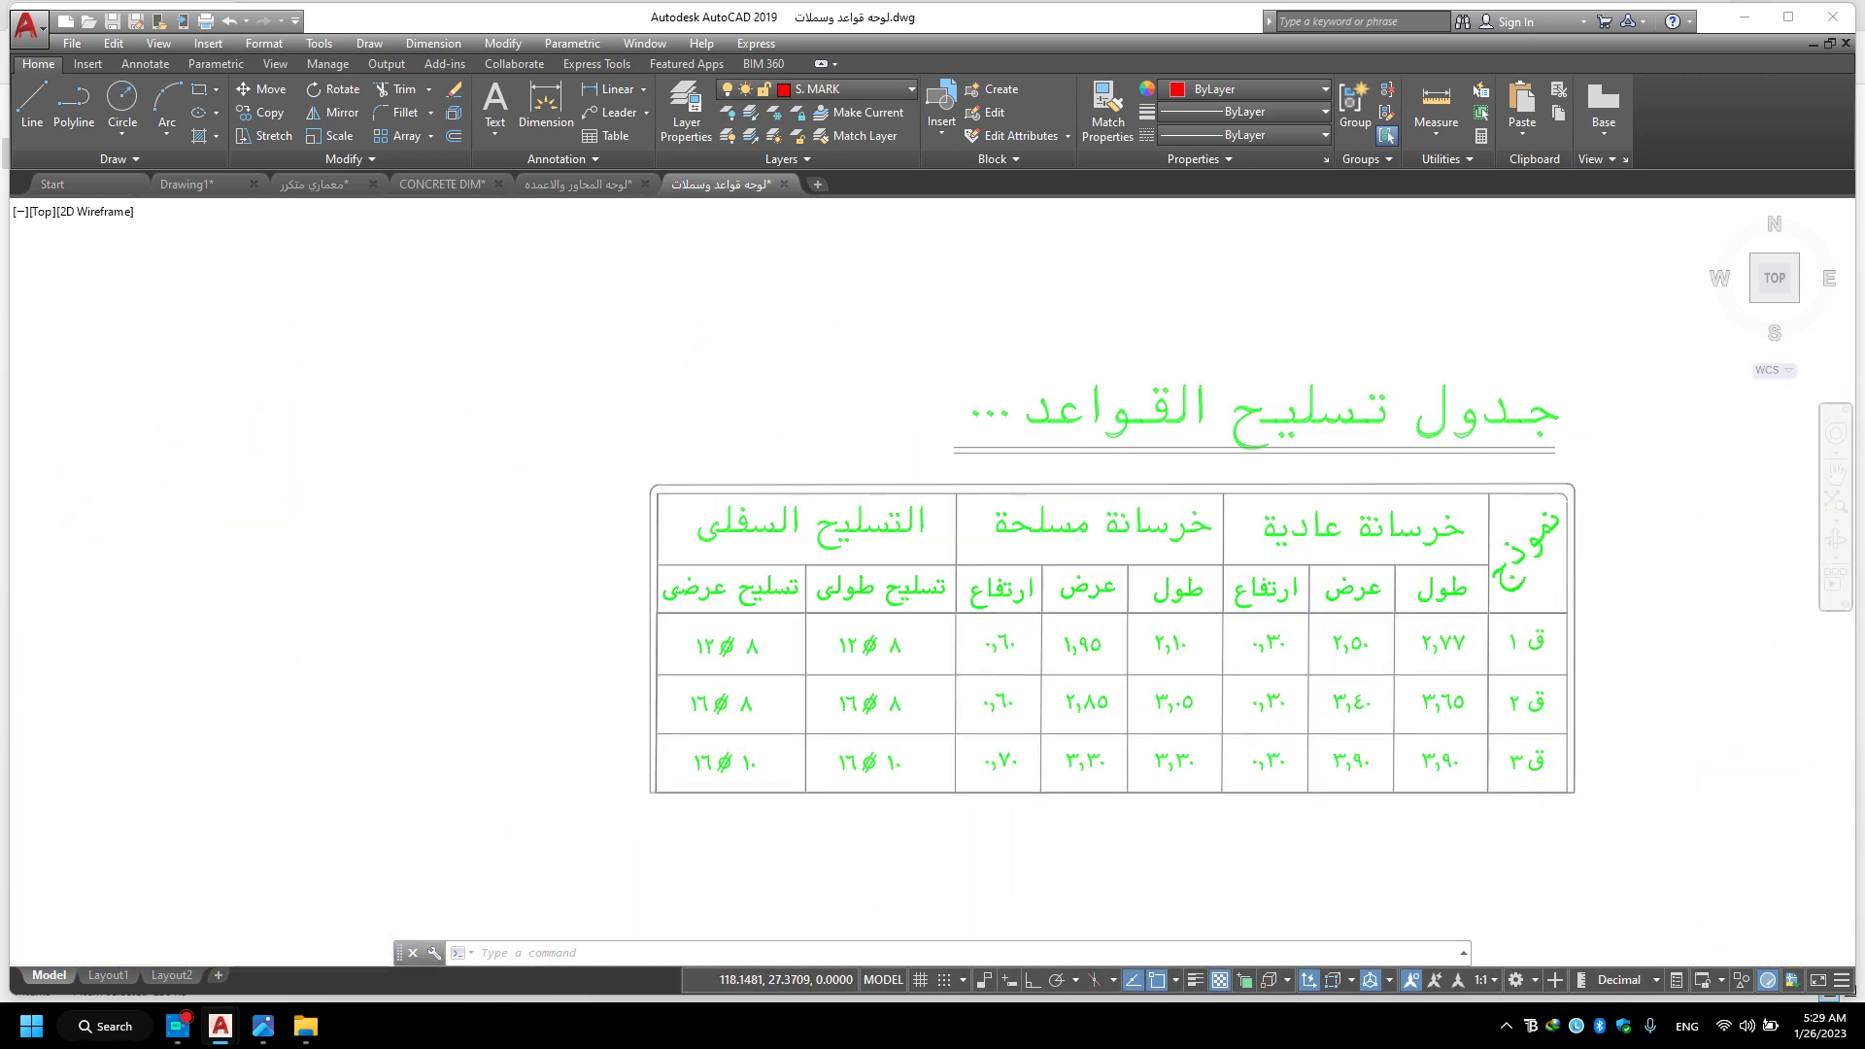
scroll(1043, 629, "down", 4)
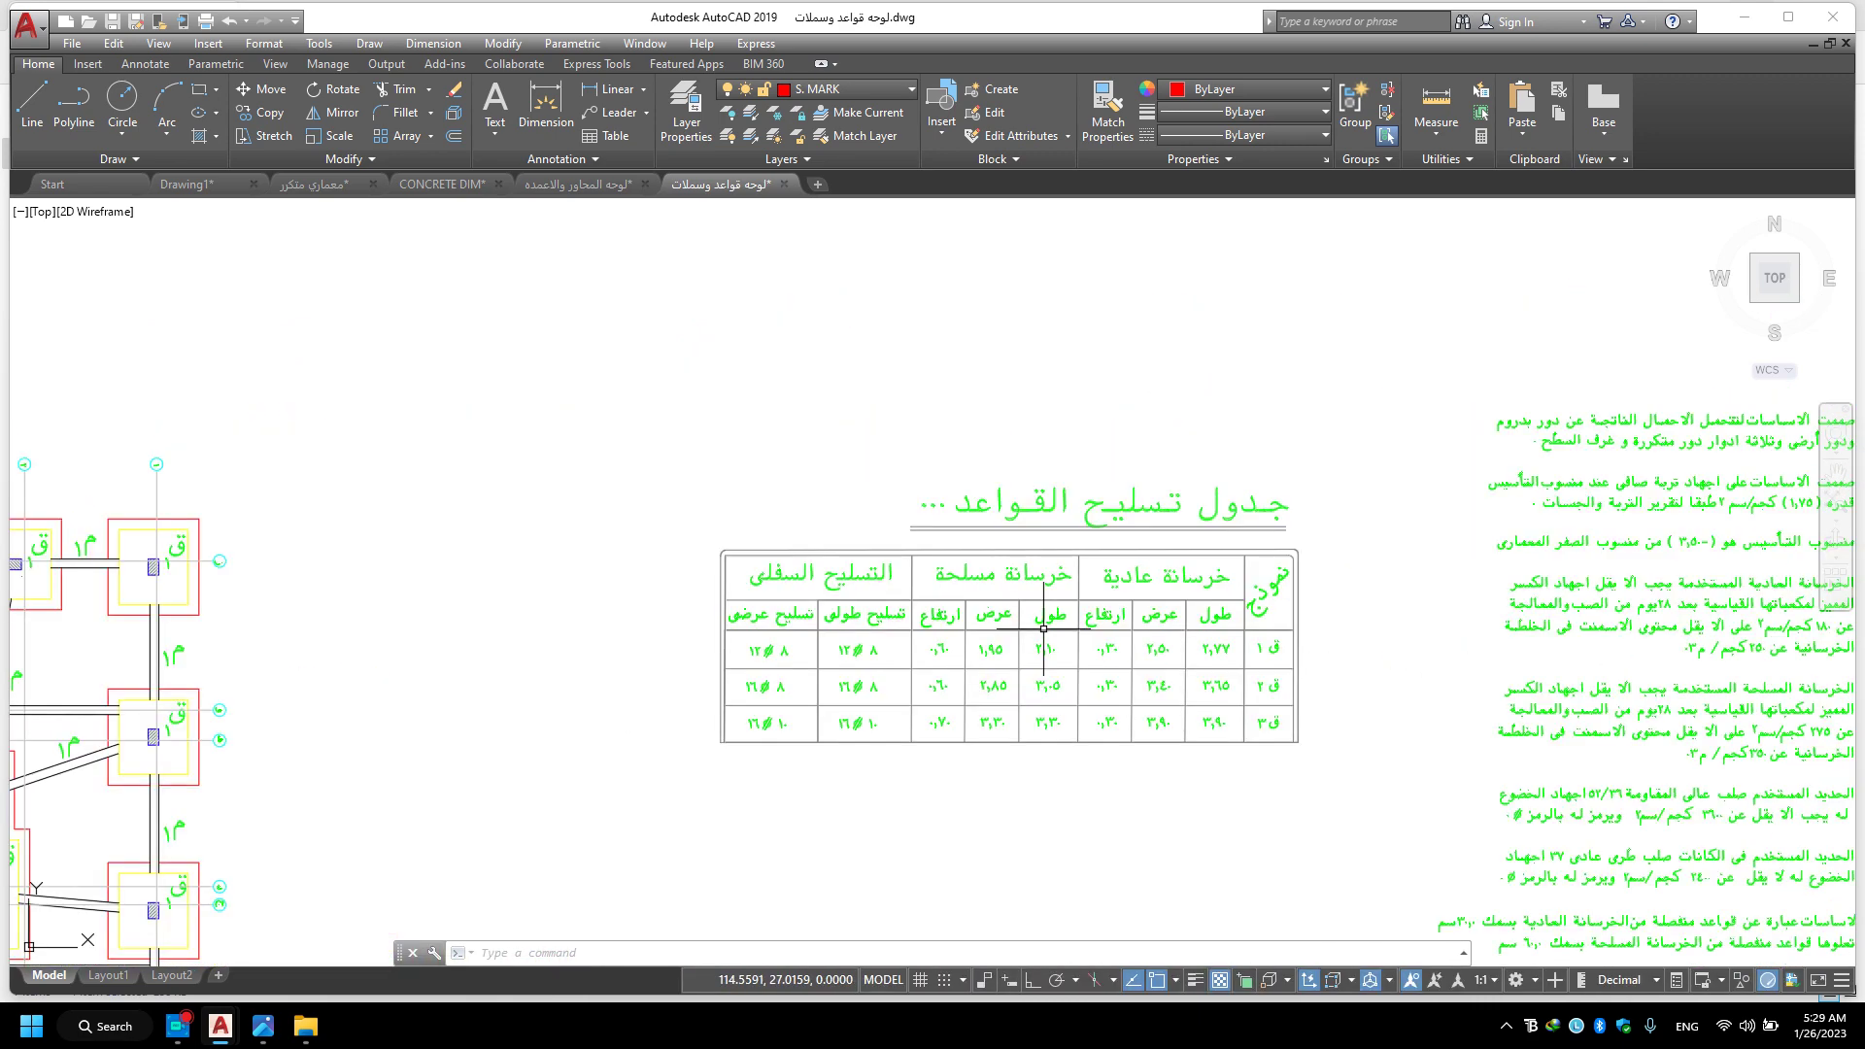
scroll(1043, 628, "down", 2)
middle_click_drag(629, 455, 1039, 488)
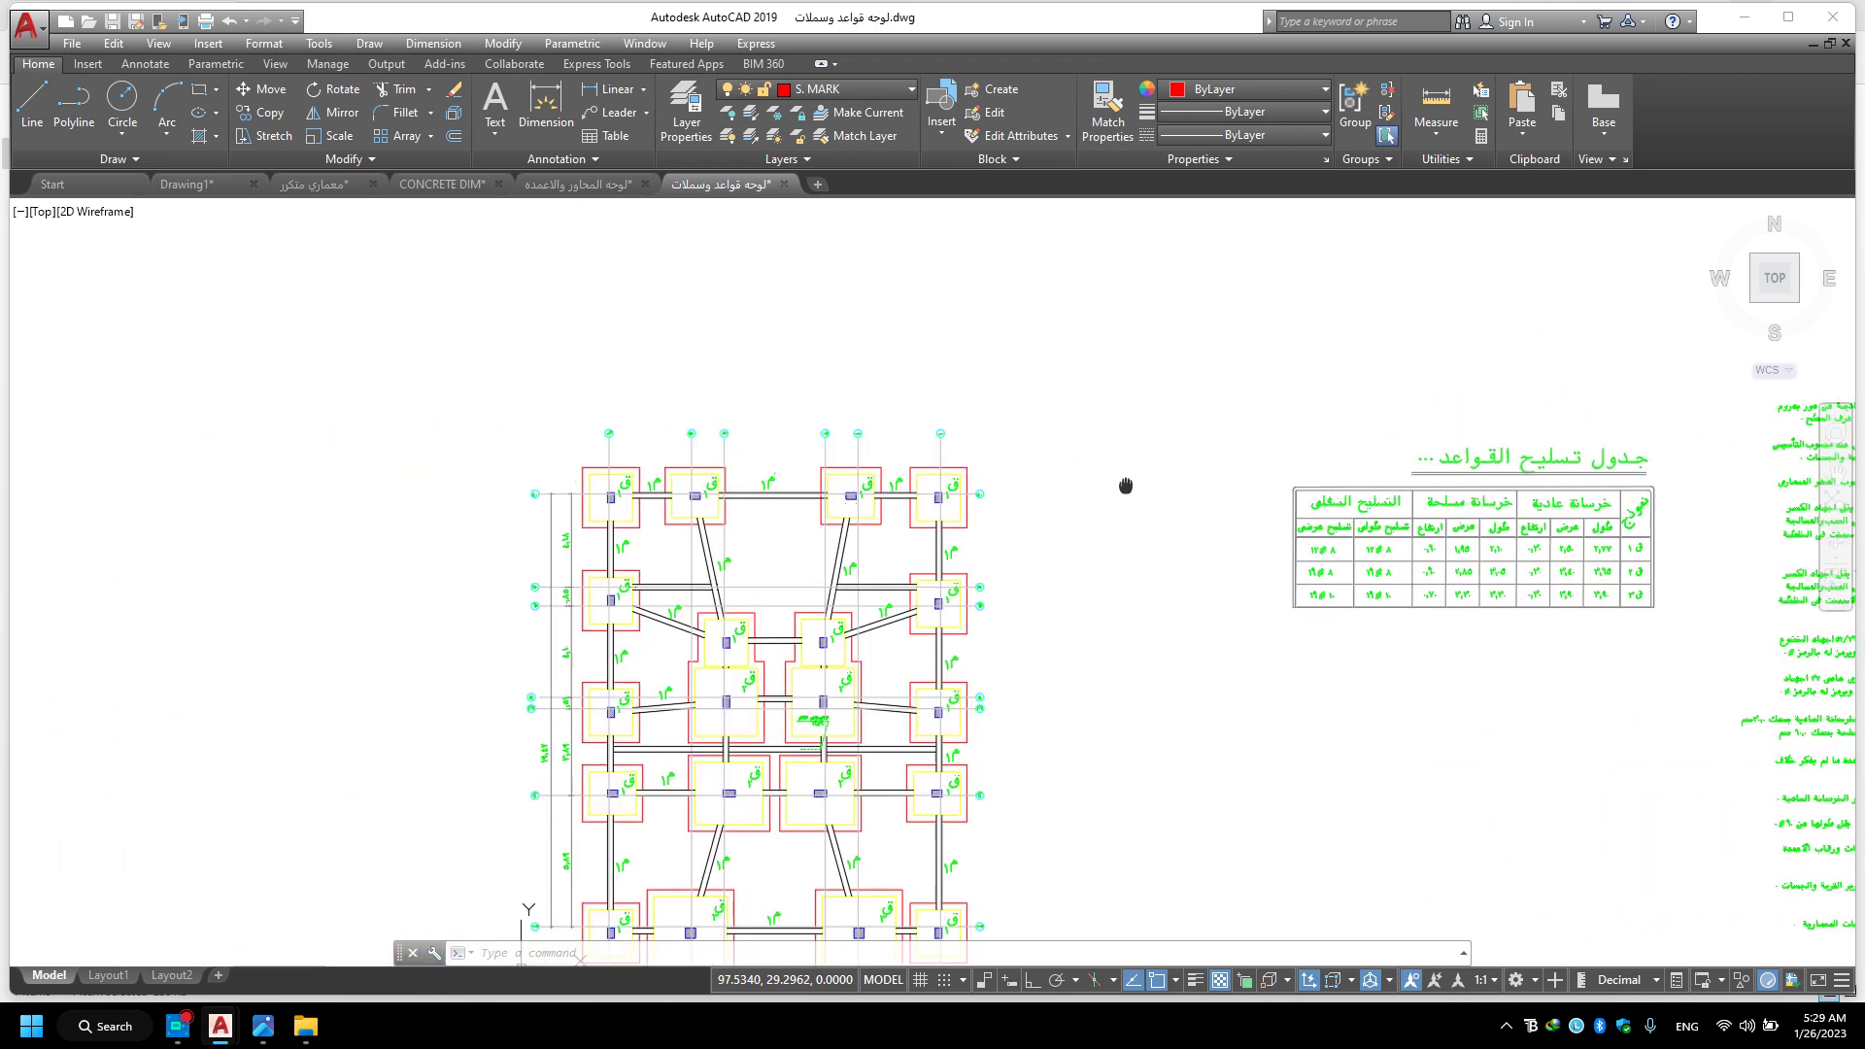
middle_click_drag(1023, 624, 1088, 520)
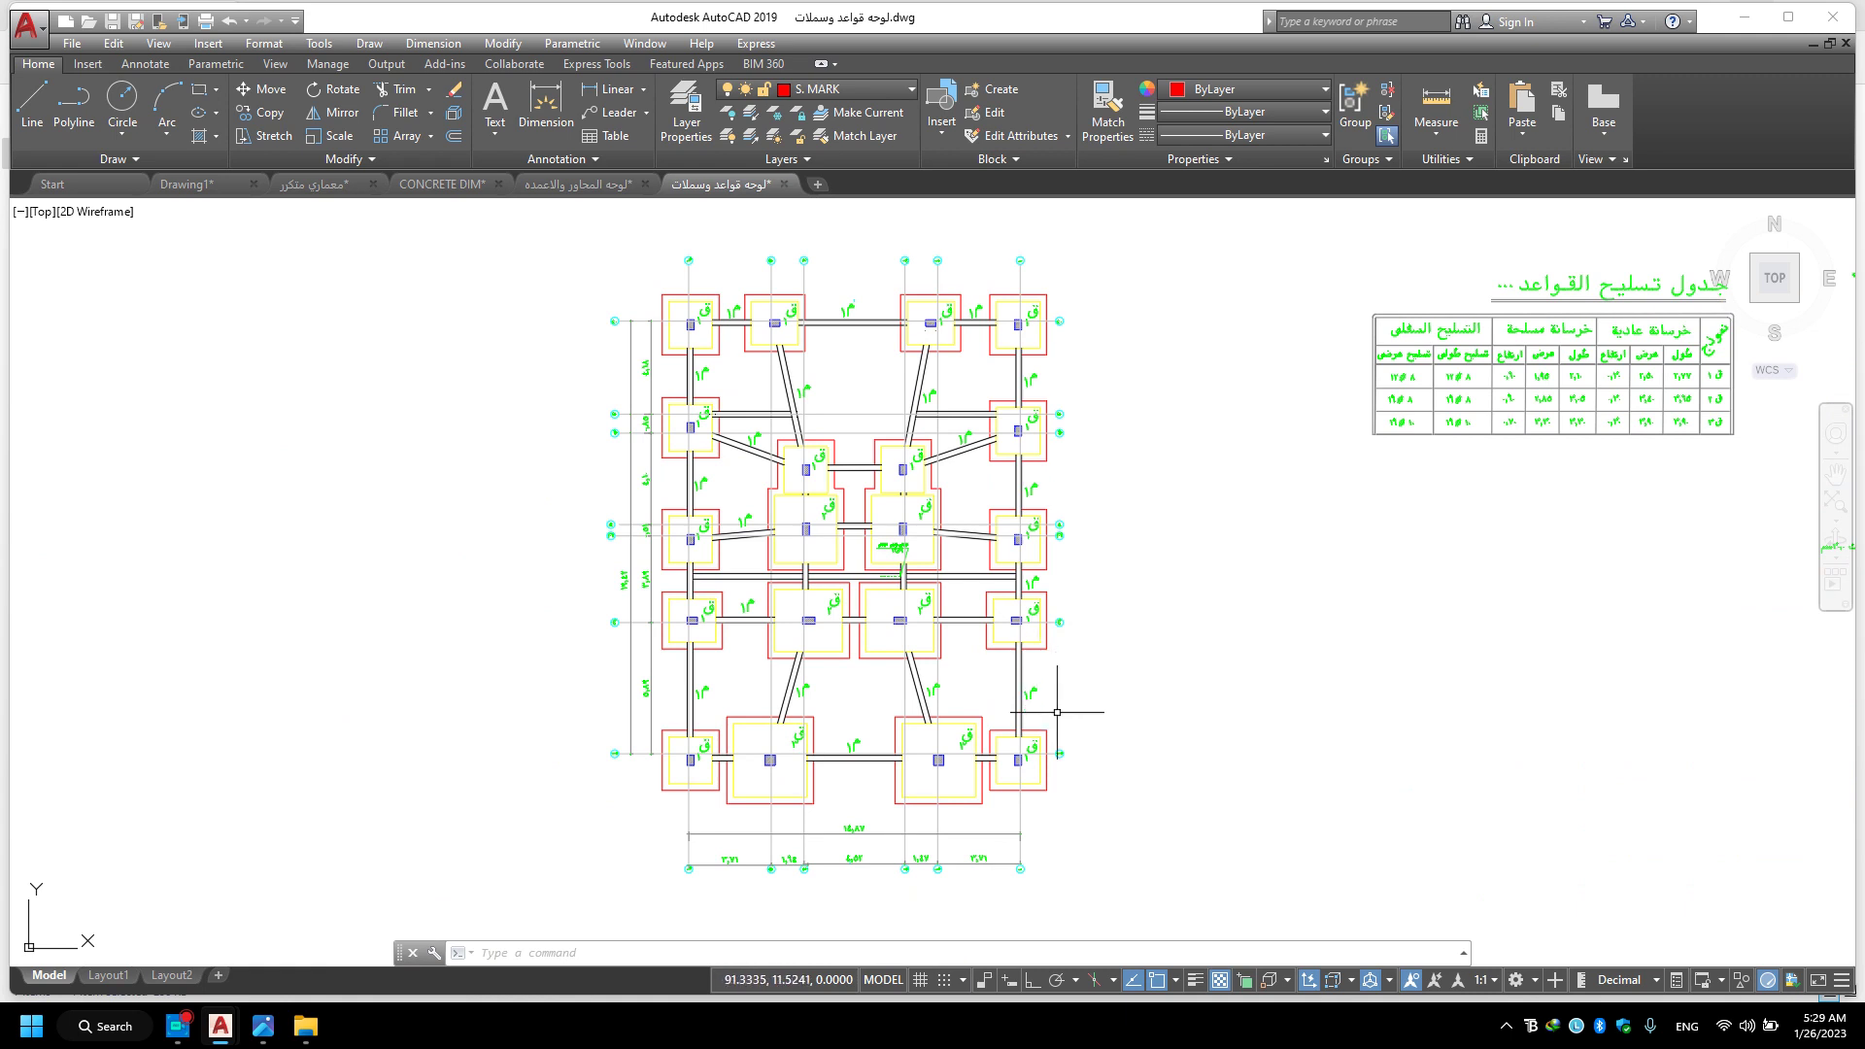
scroll(873, 541, "up", 5)
scroll(922, 511, "up", 3)
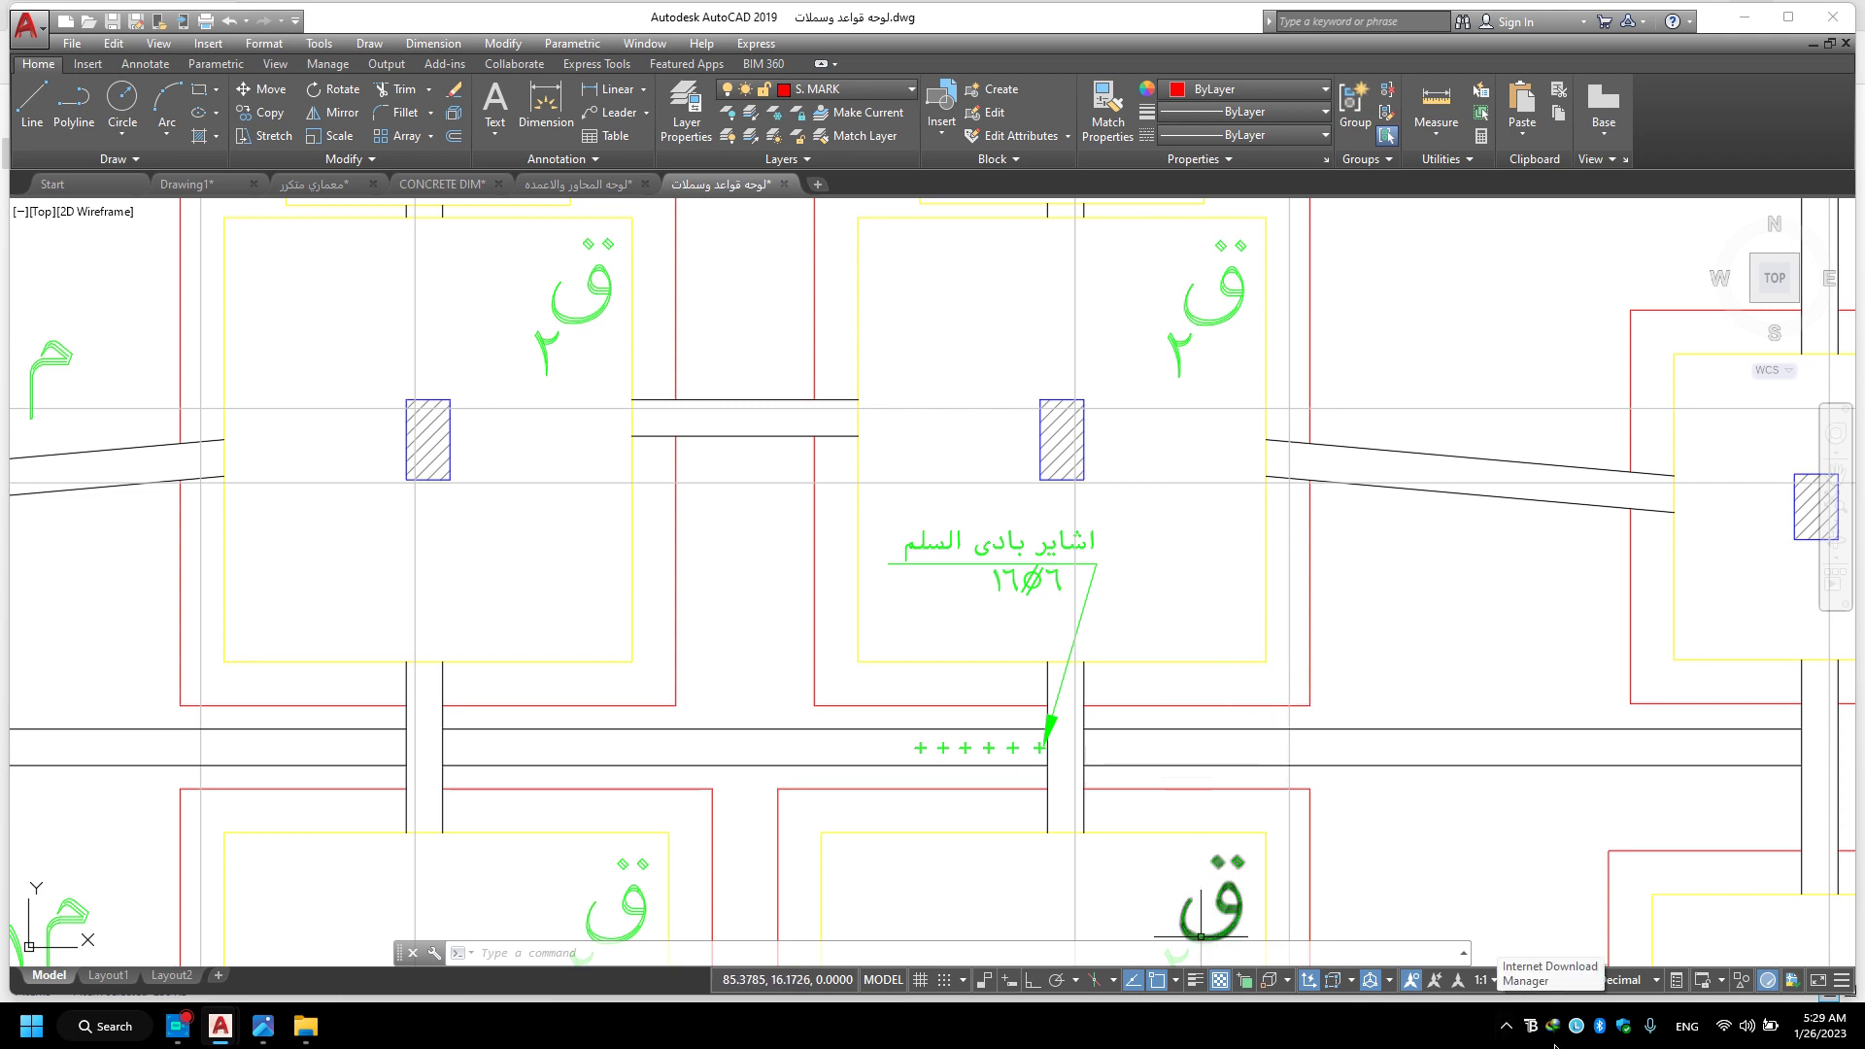
left_click(255, 1035)
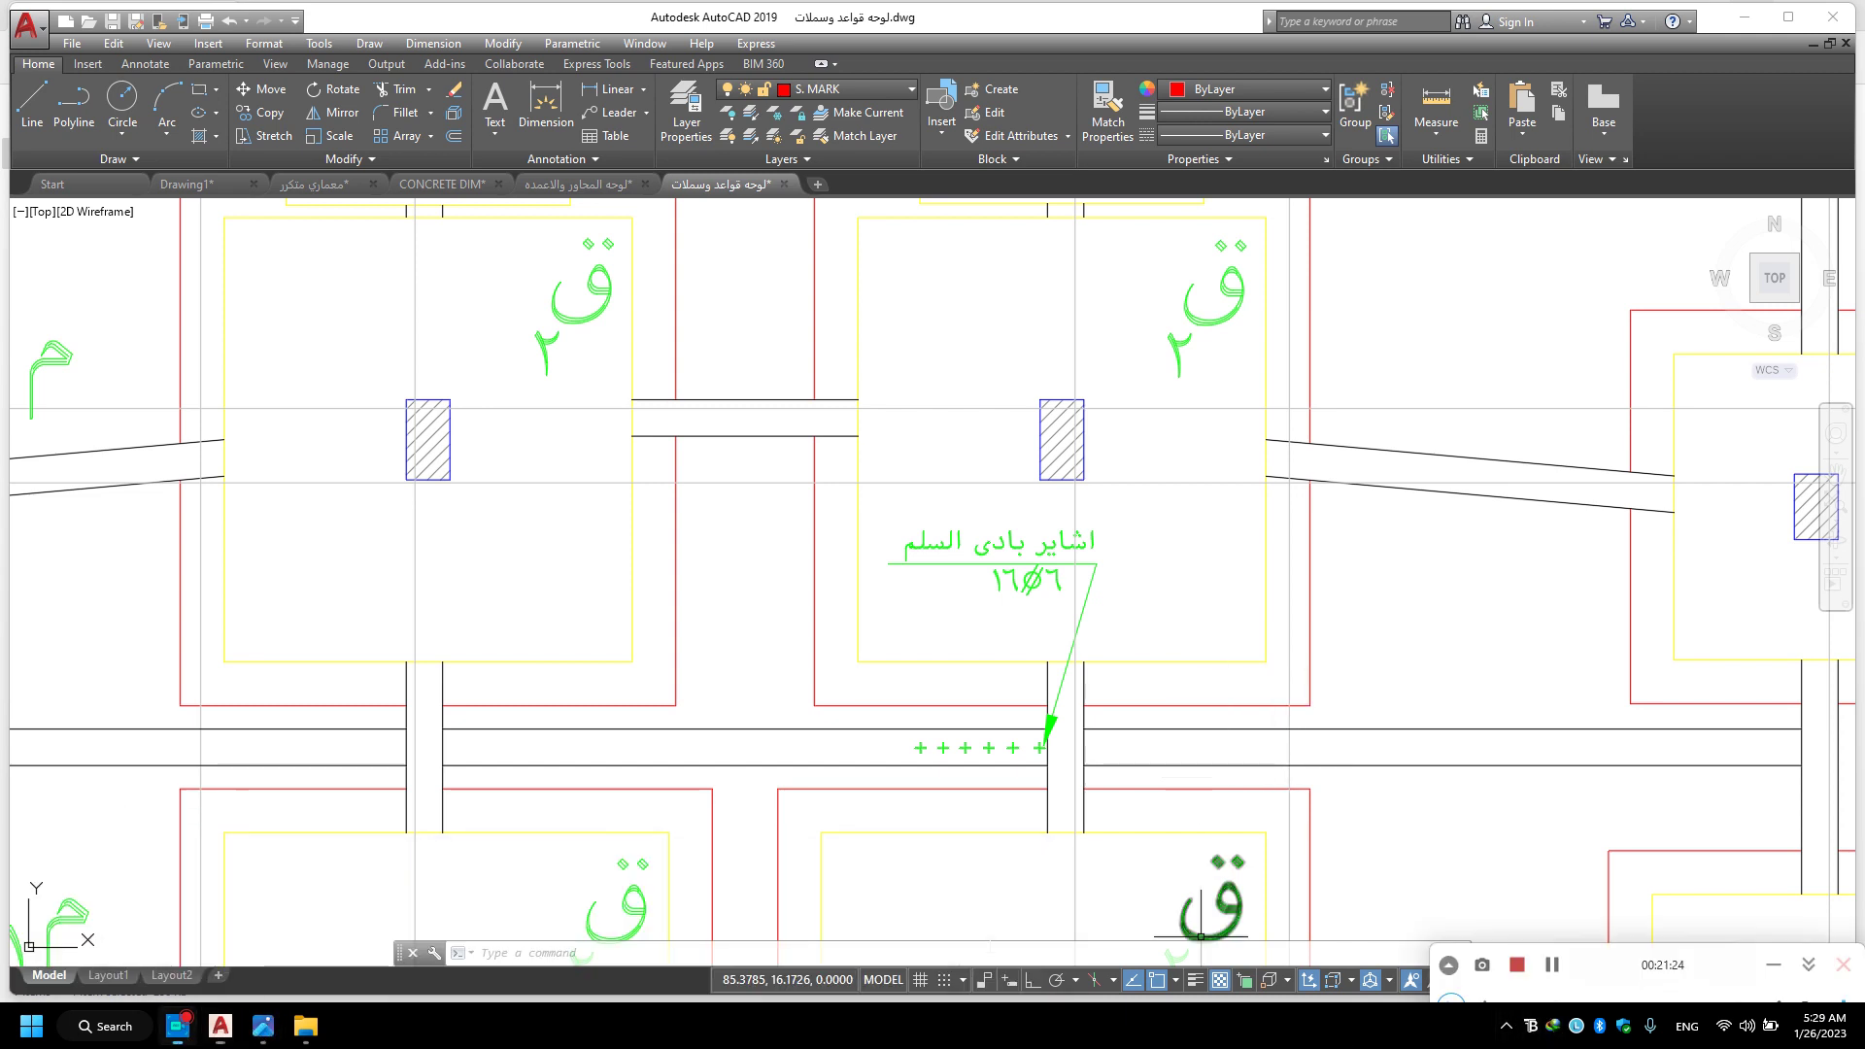